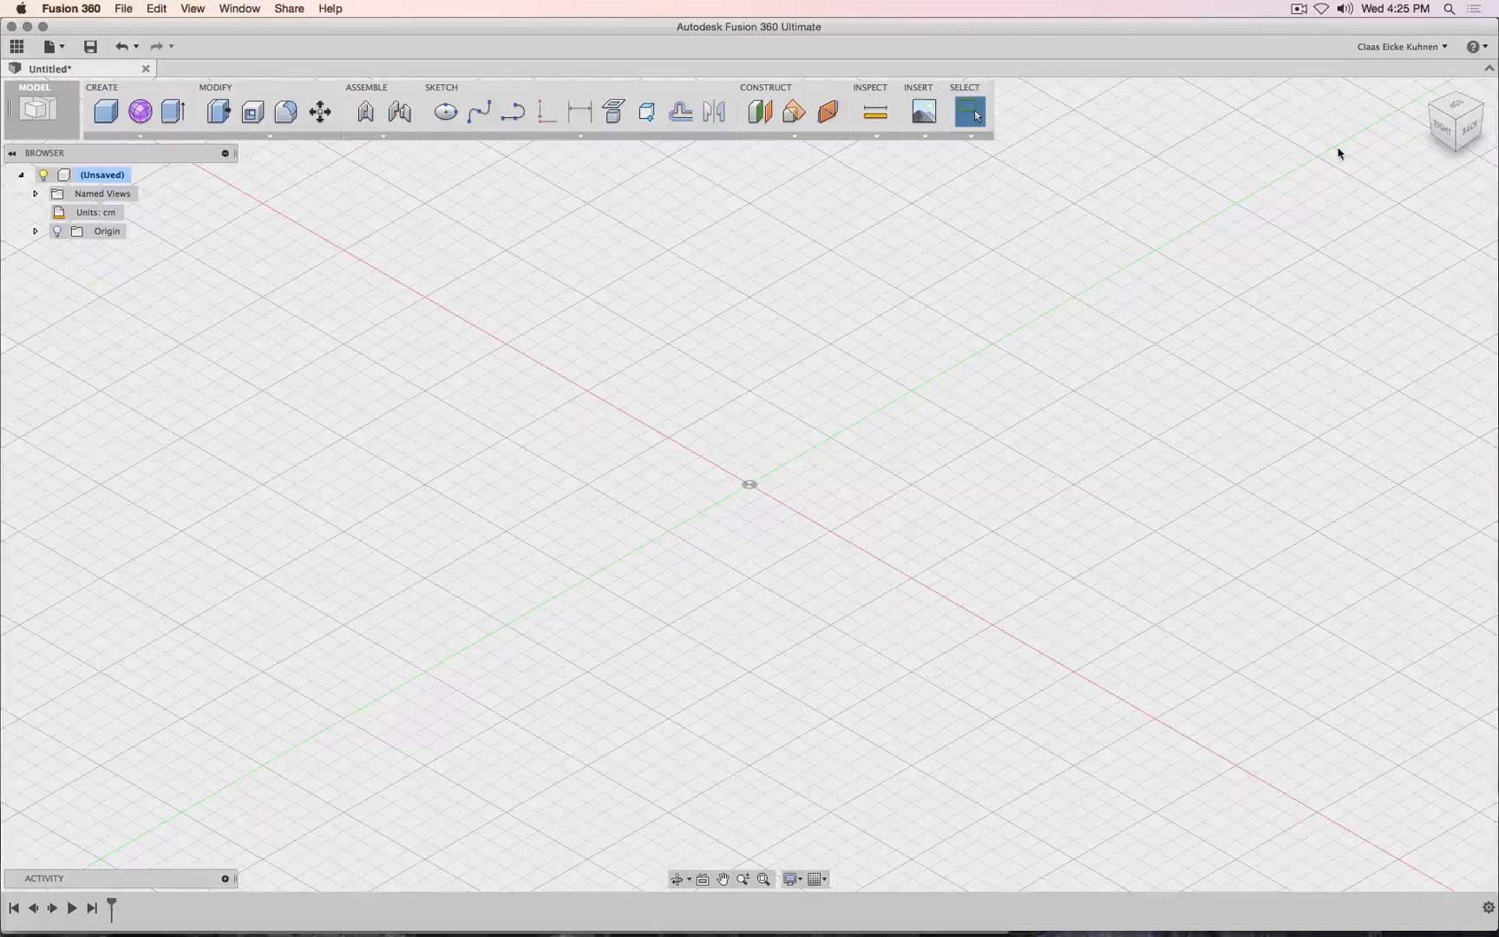
Start a sketch on the right-view plane and draw a horizontal line about 80 cm long, centred on the origin.
left_click(1448, 132)
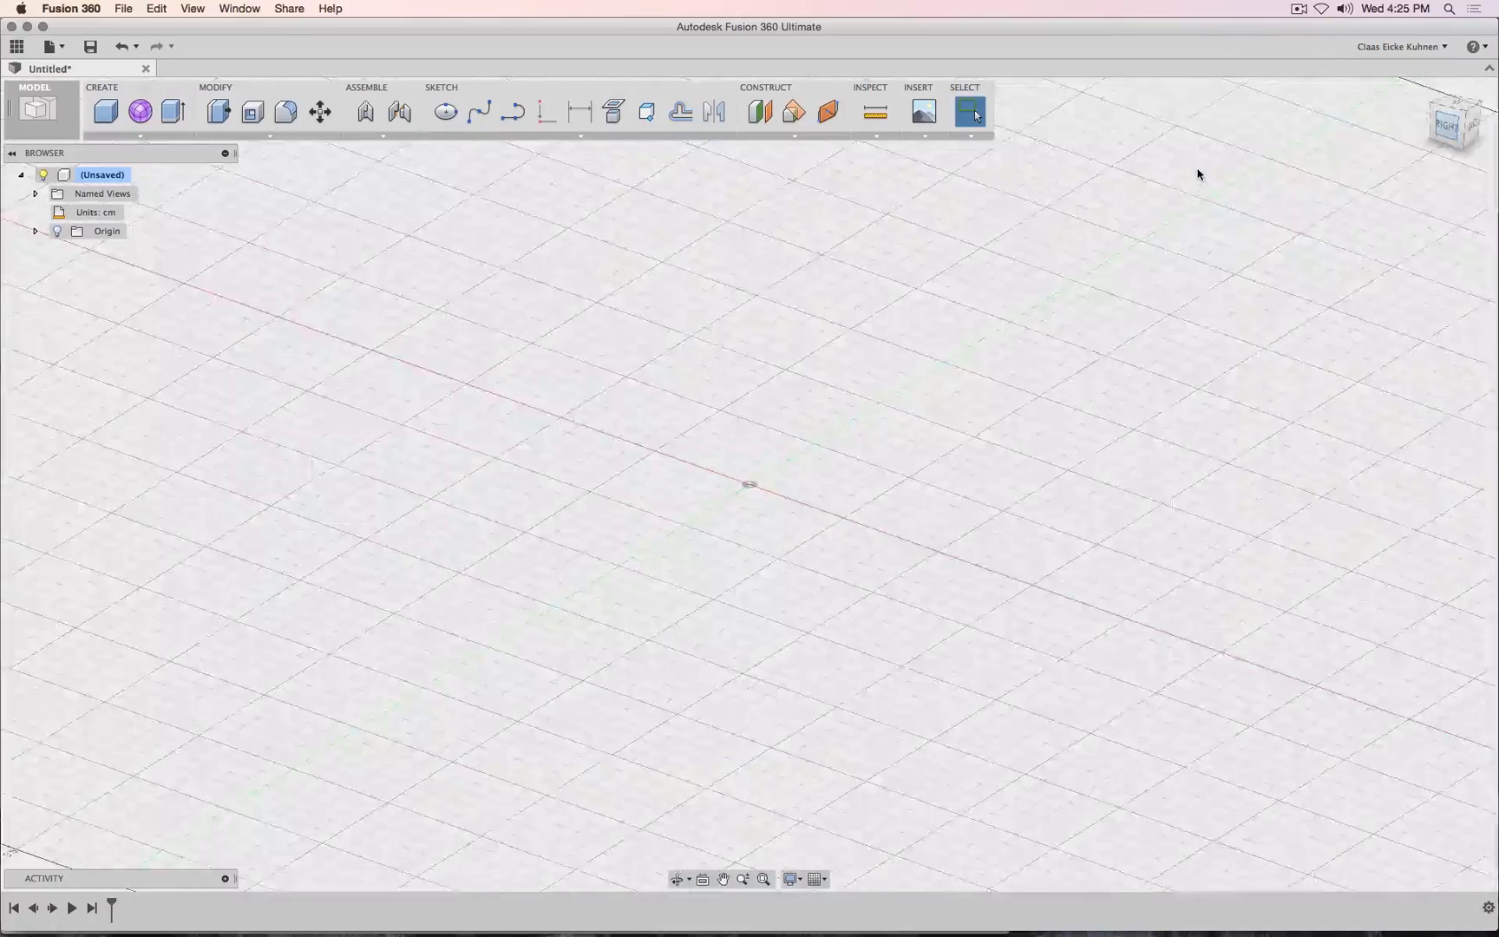
left_click(513, 122)
left_click(751, 474)
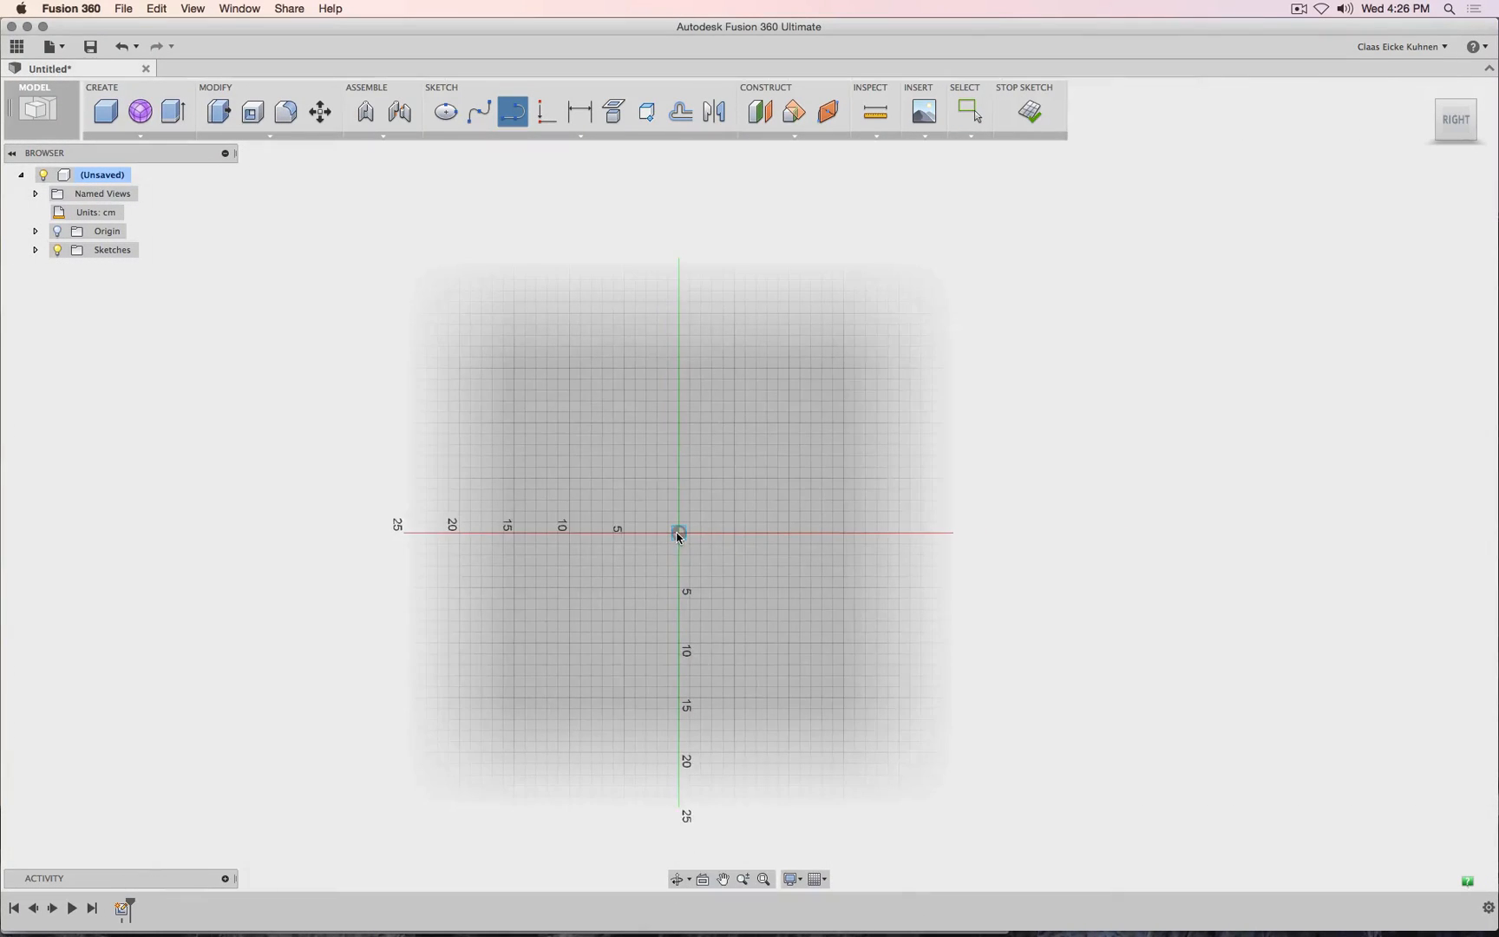
scroll(681, 539, "down", 3)
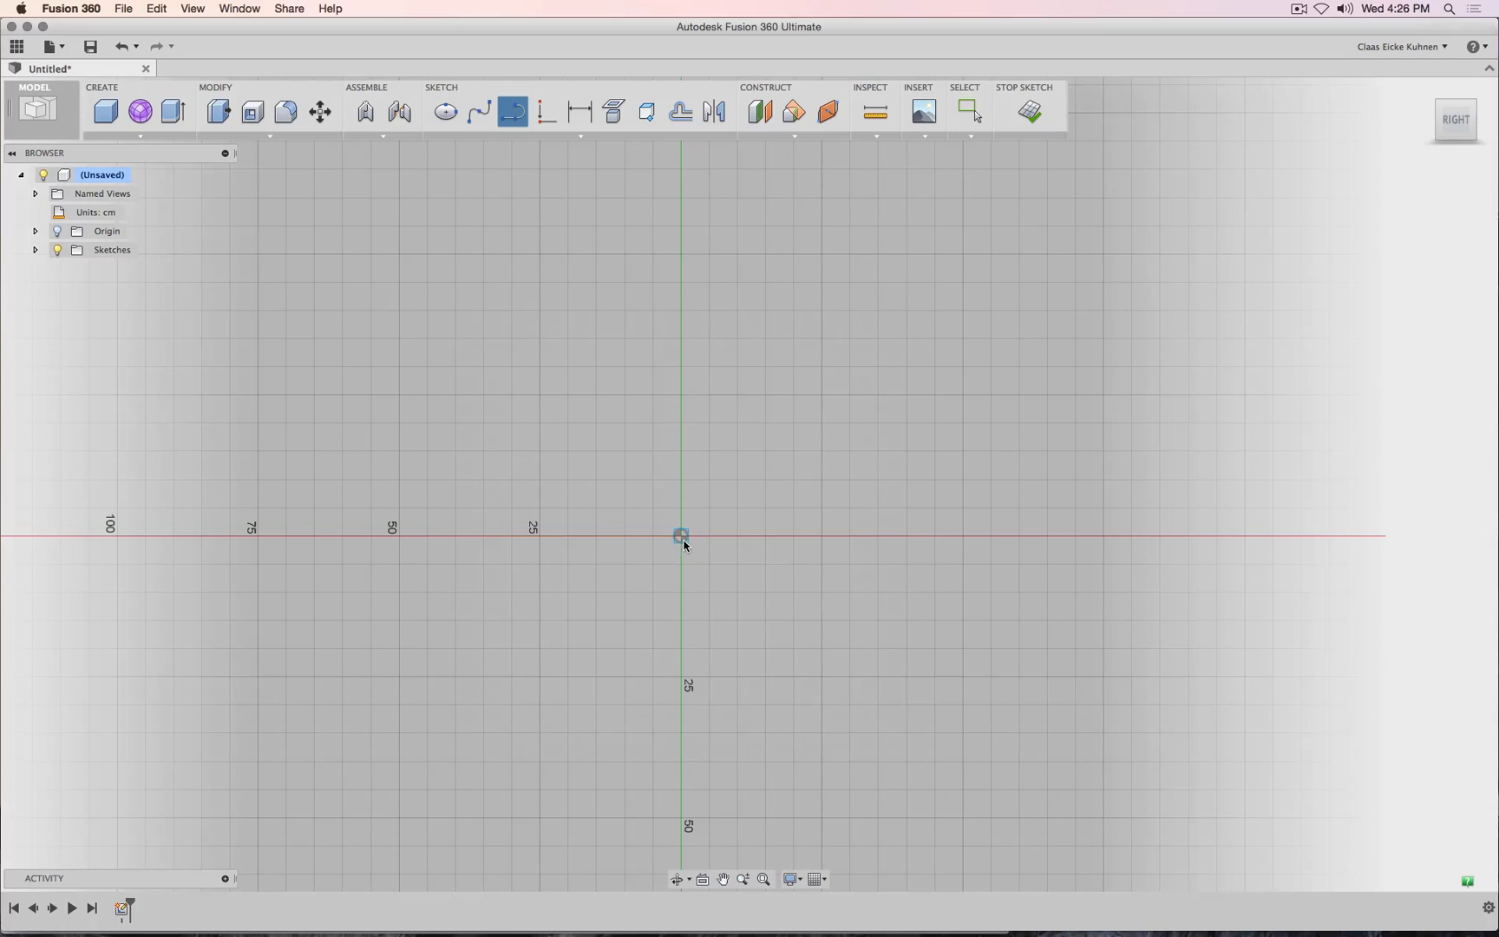
left_click(682, 537)
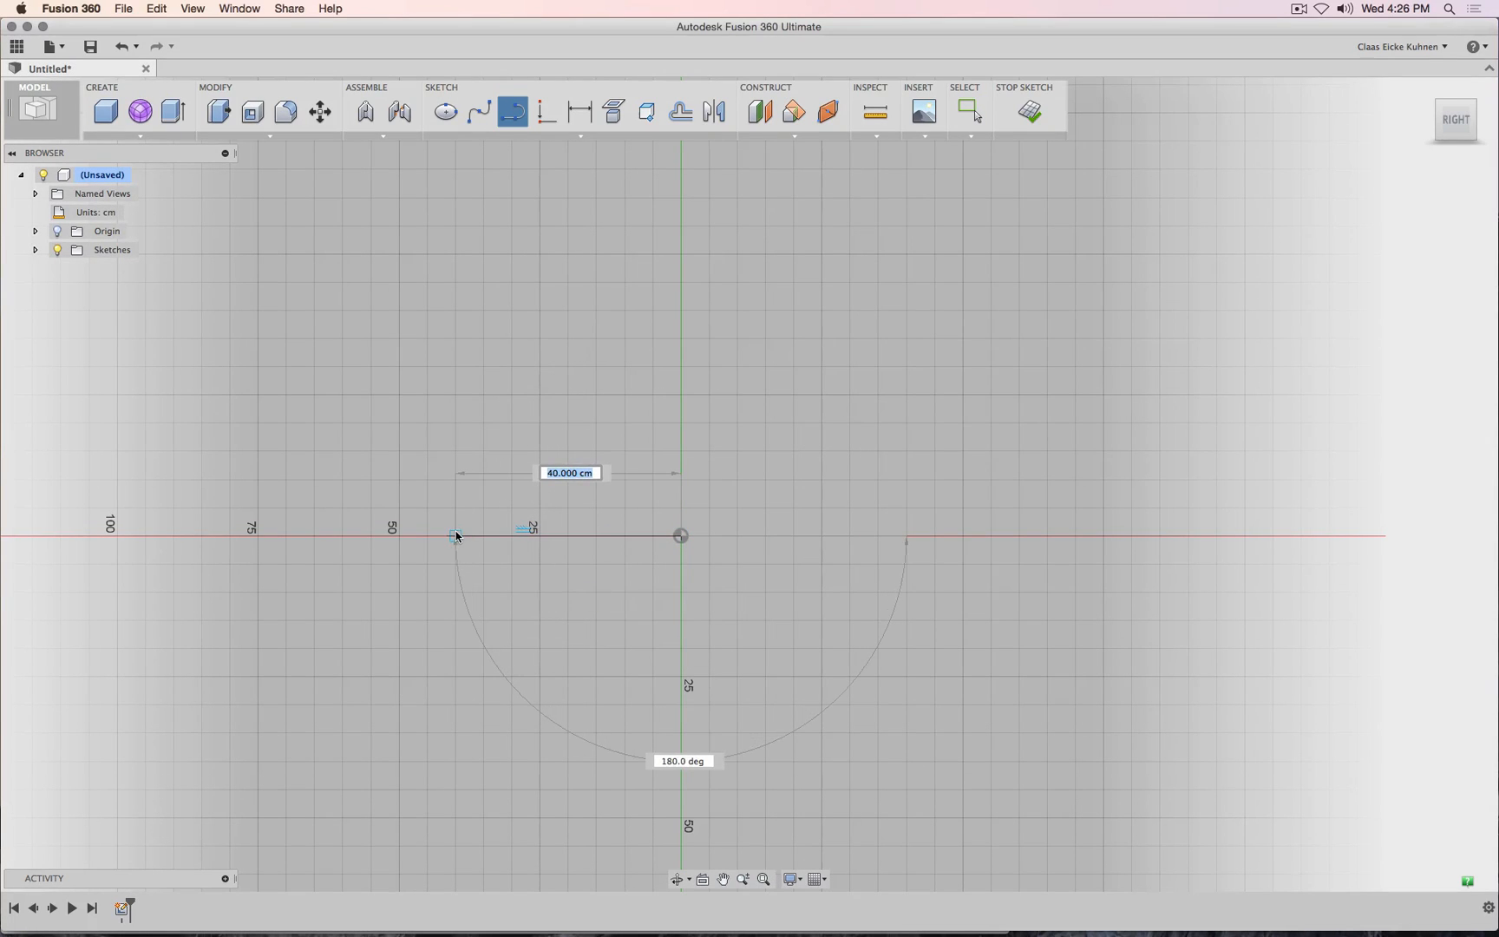
key("Escape")
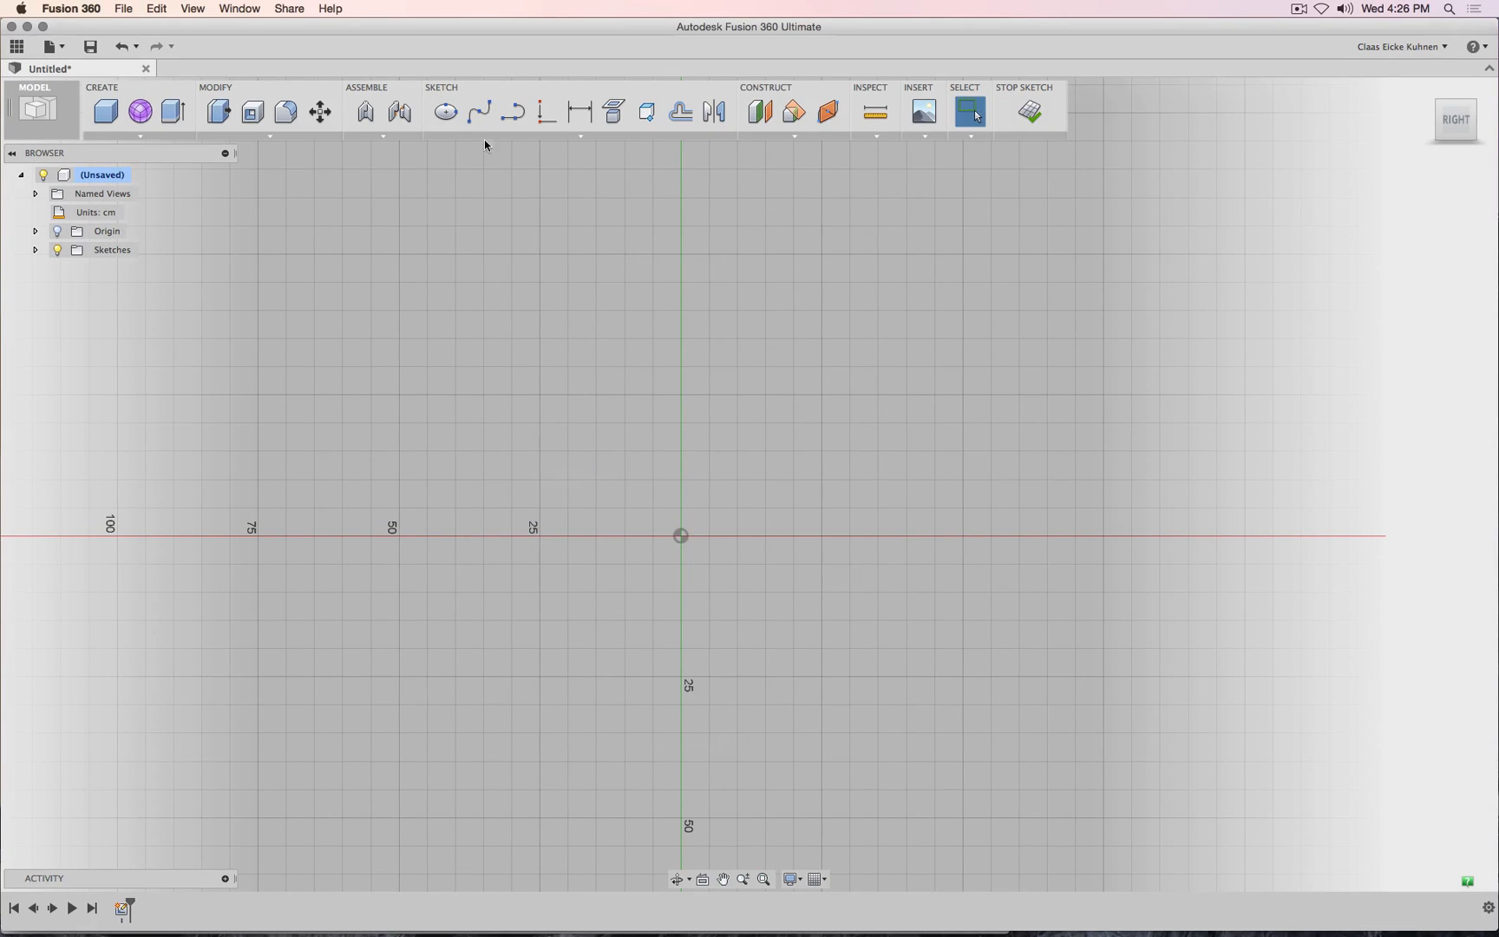
left_click(513, 111)
left_click(456, 536)
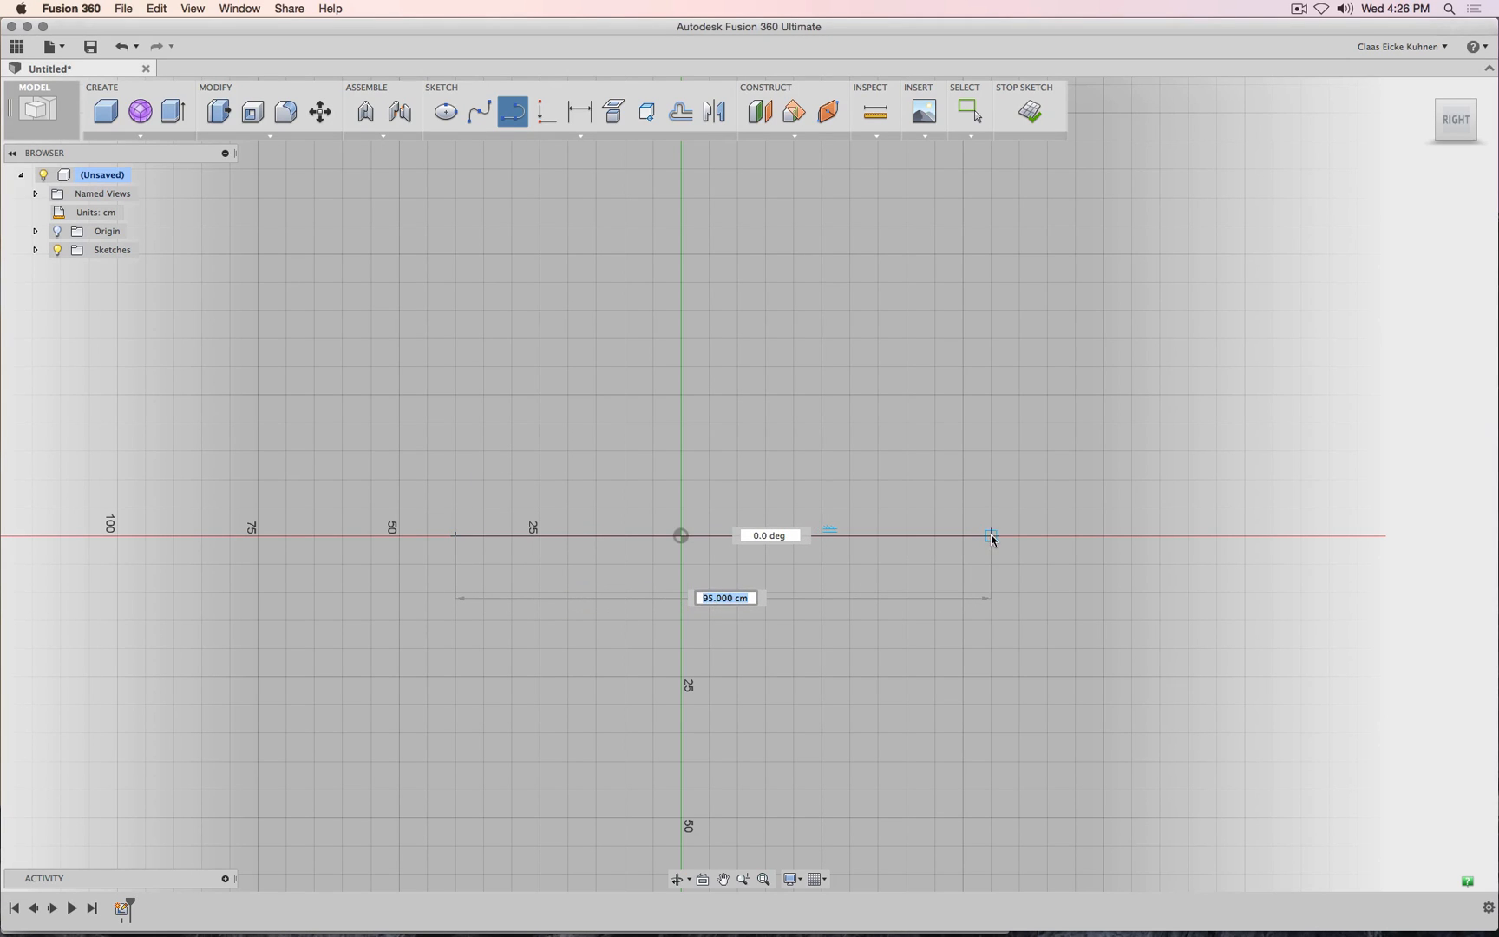
left_click(906, 539)
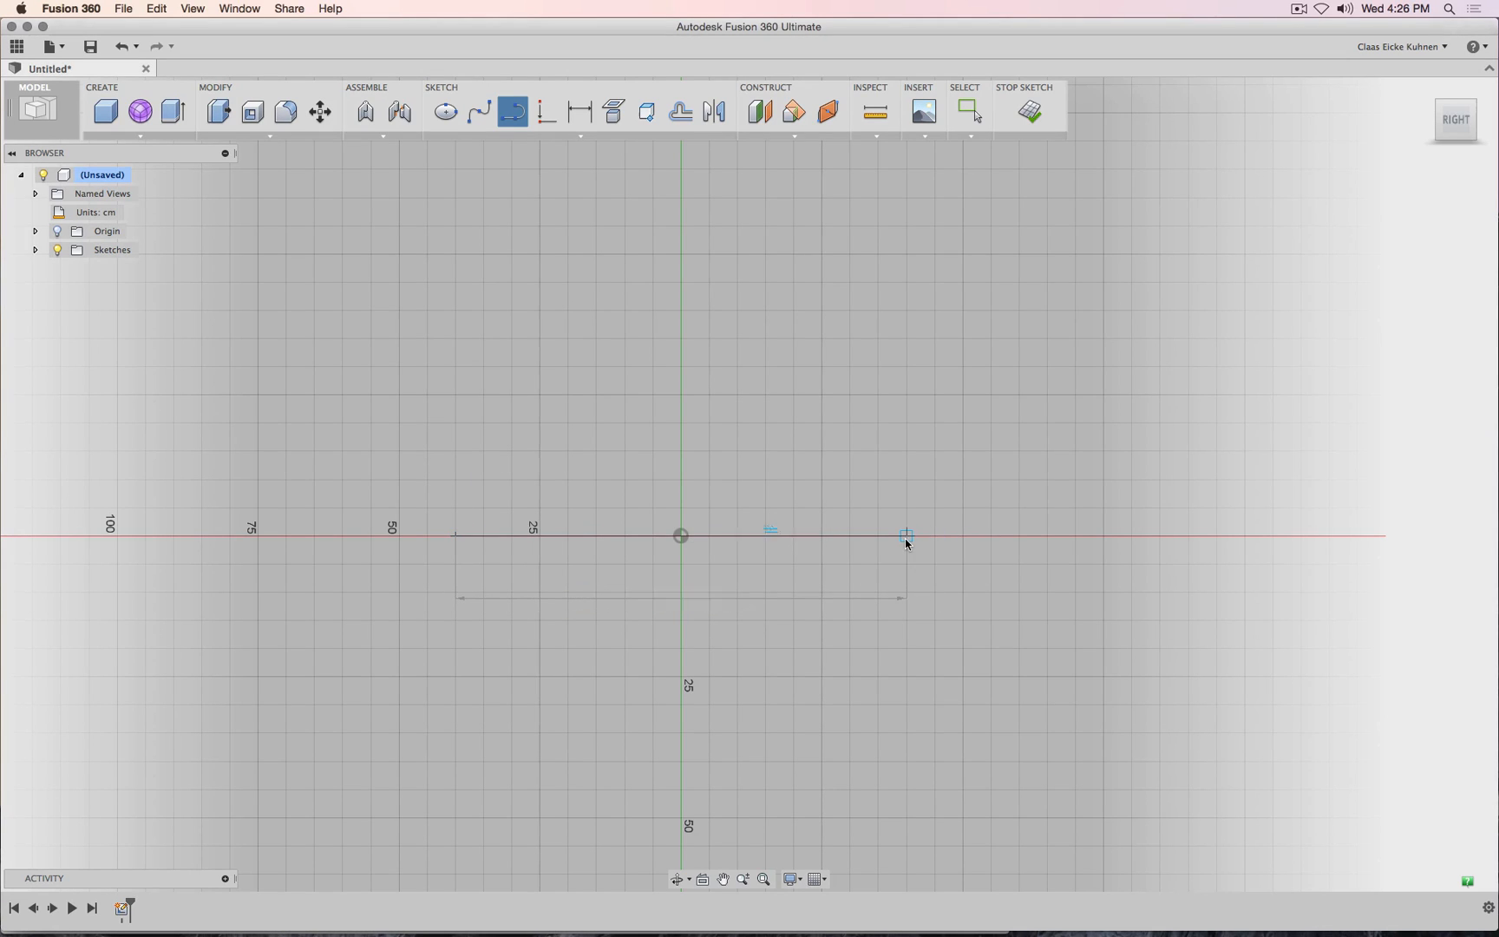
key("Escape")
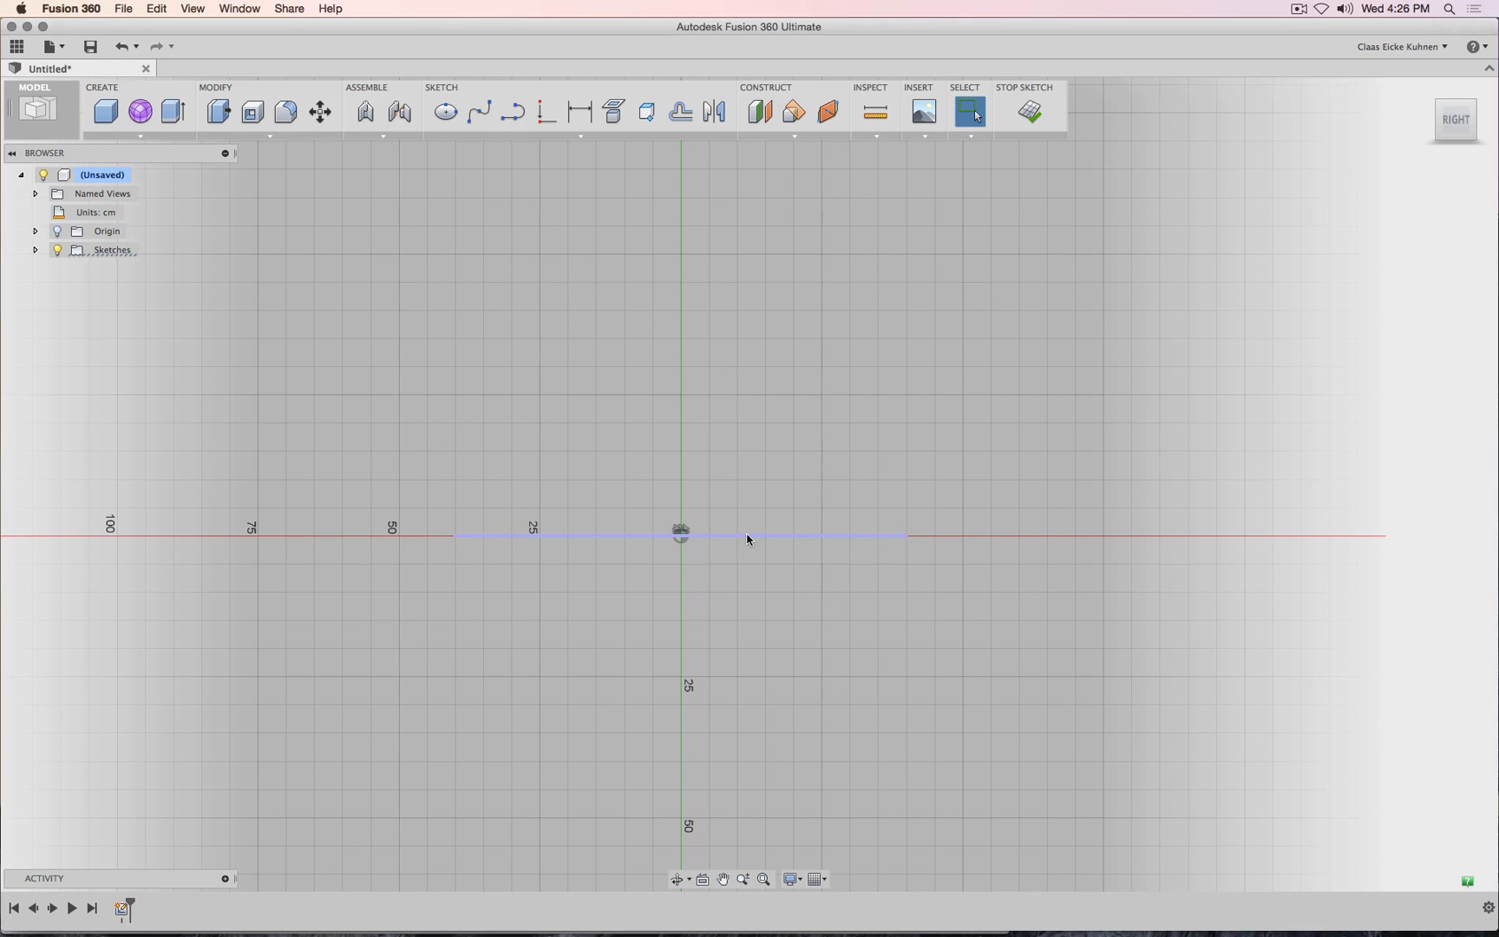
Turn the horizontal line into construction geometry and dimension its length at 80 cm.
right_click(747, 539)
left_click(751, 636)
left_click(745, 539)
left_click(579, 111)
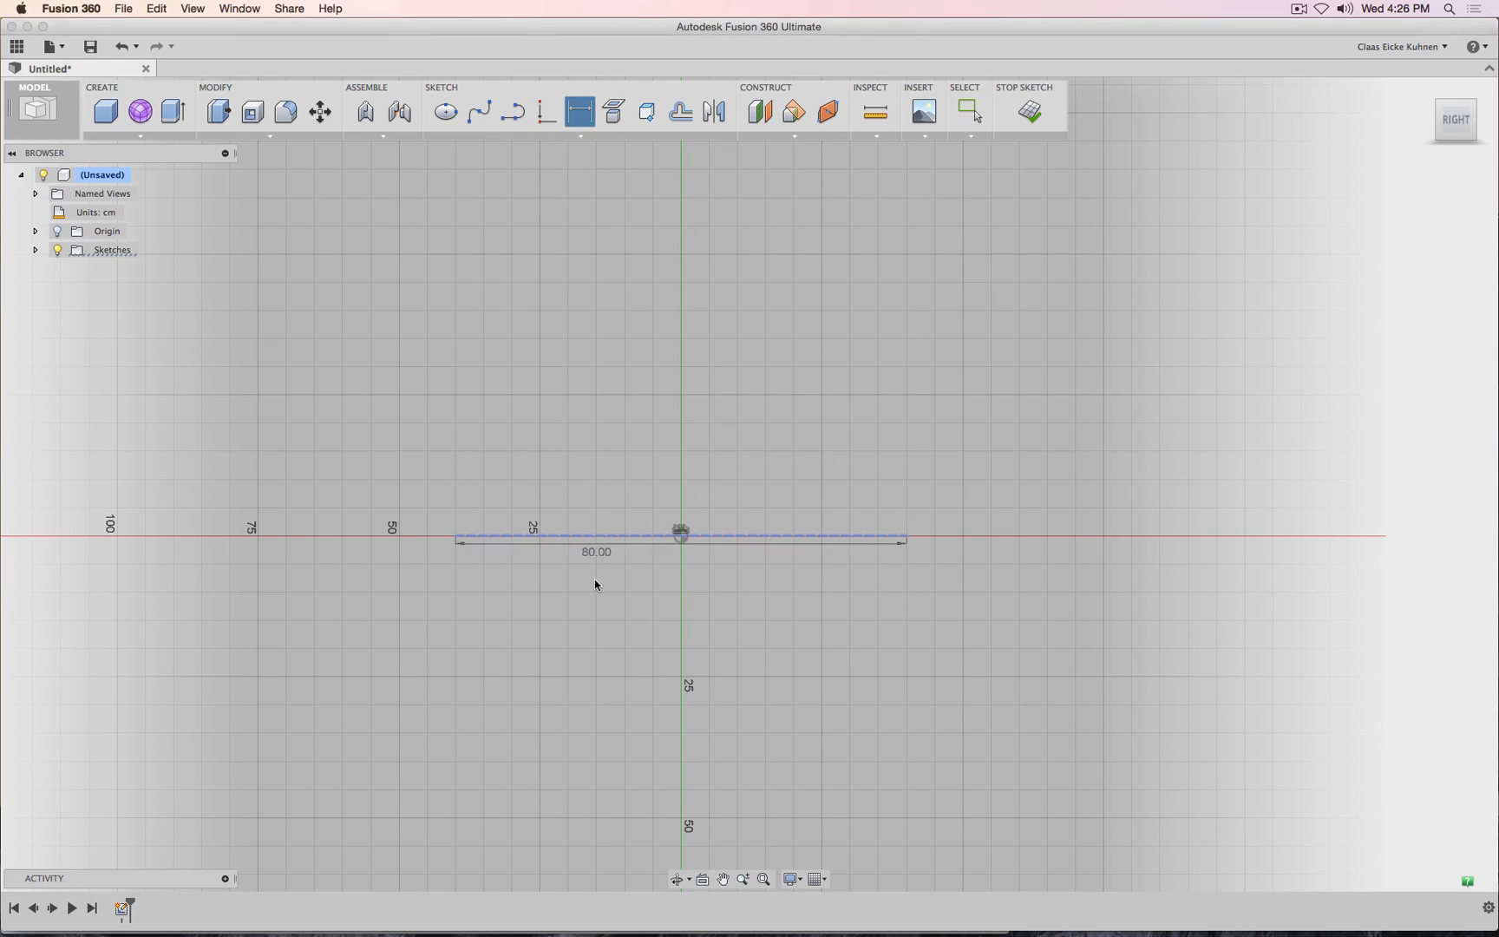
left_click(607, 614)
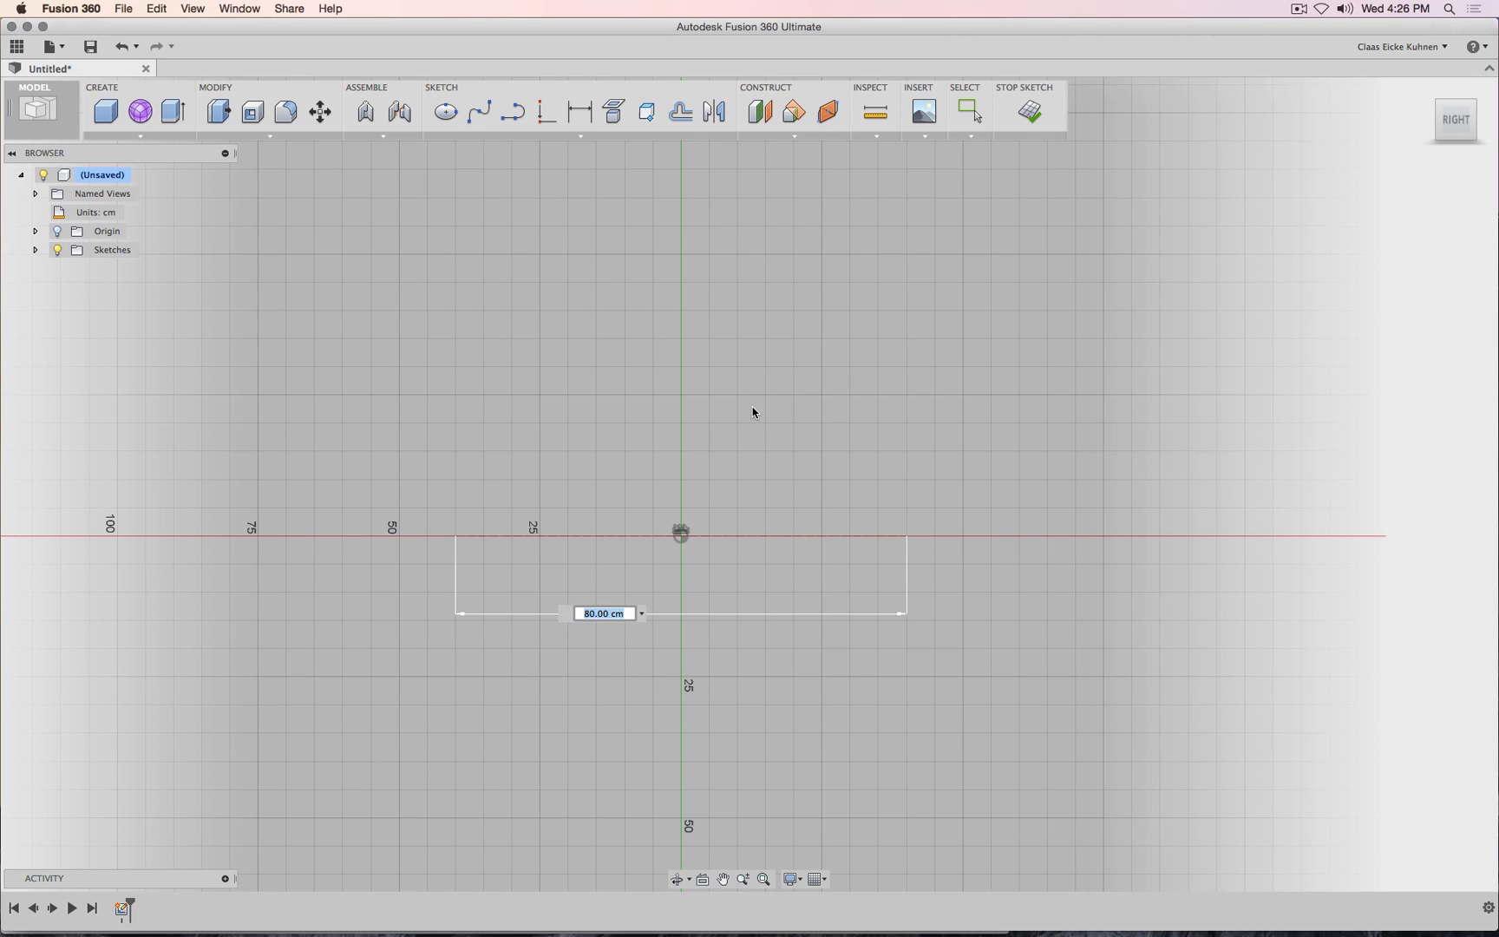
key("Return")
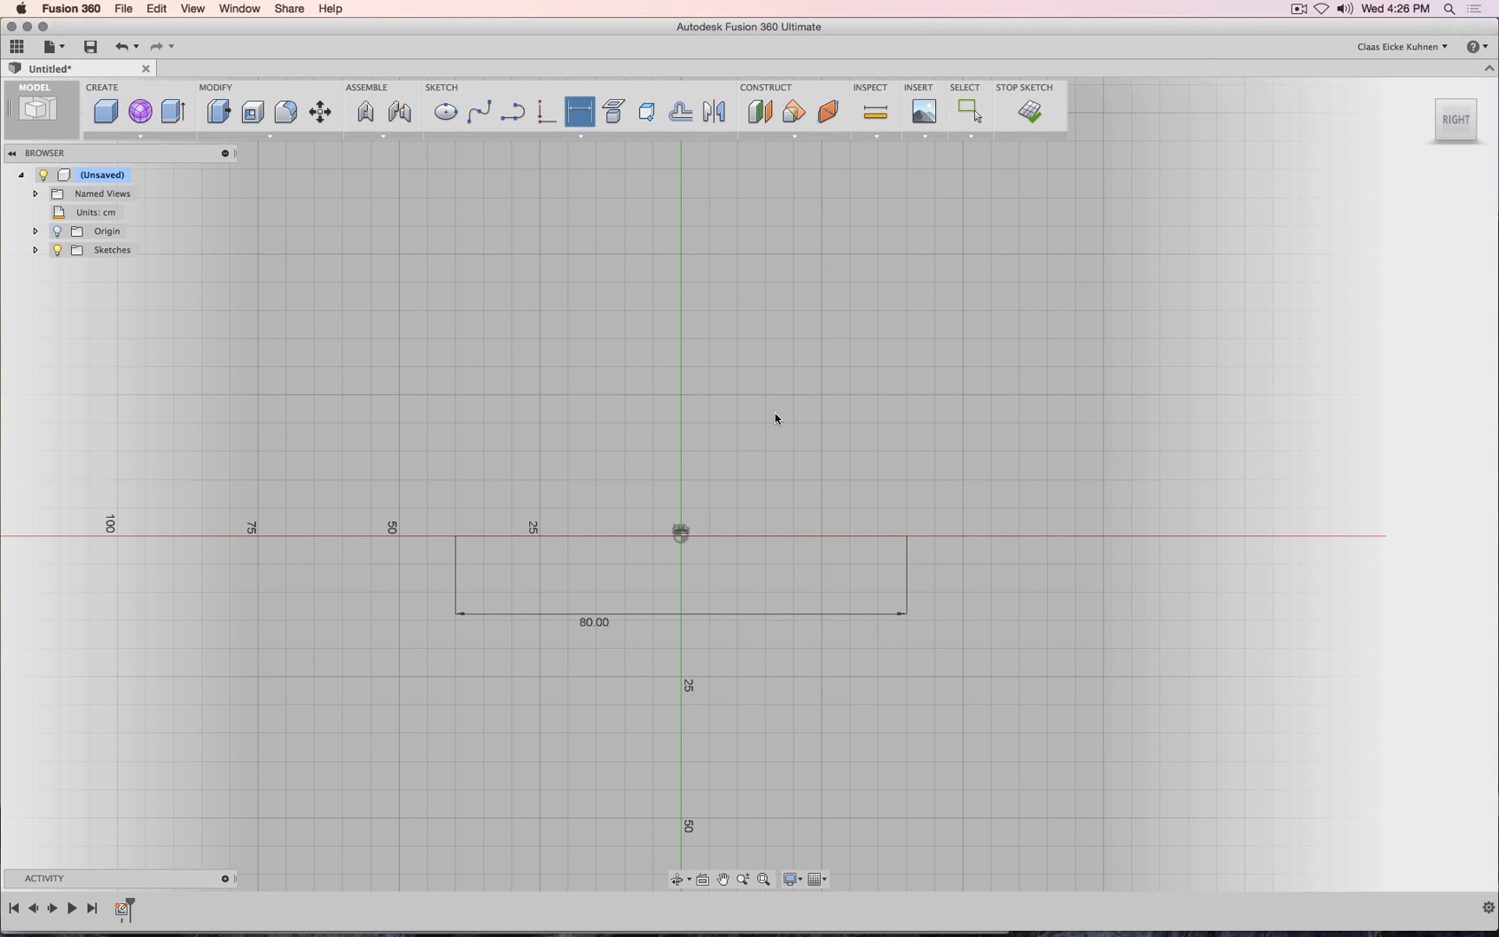
Check the PC table's height in the TextEdit notes, and draw a horizontal line about 60 cm long, about 50 cm above the construction line.
key("super+Tab")
left_click(757, 423)
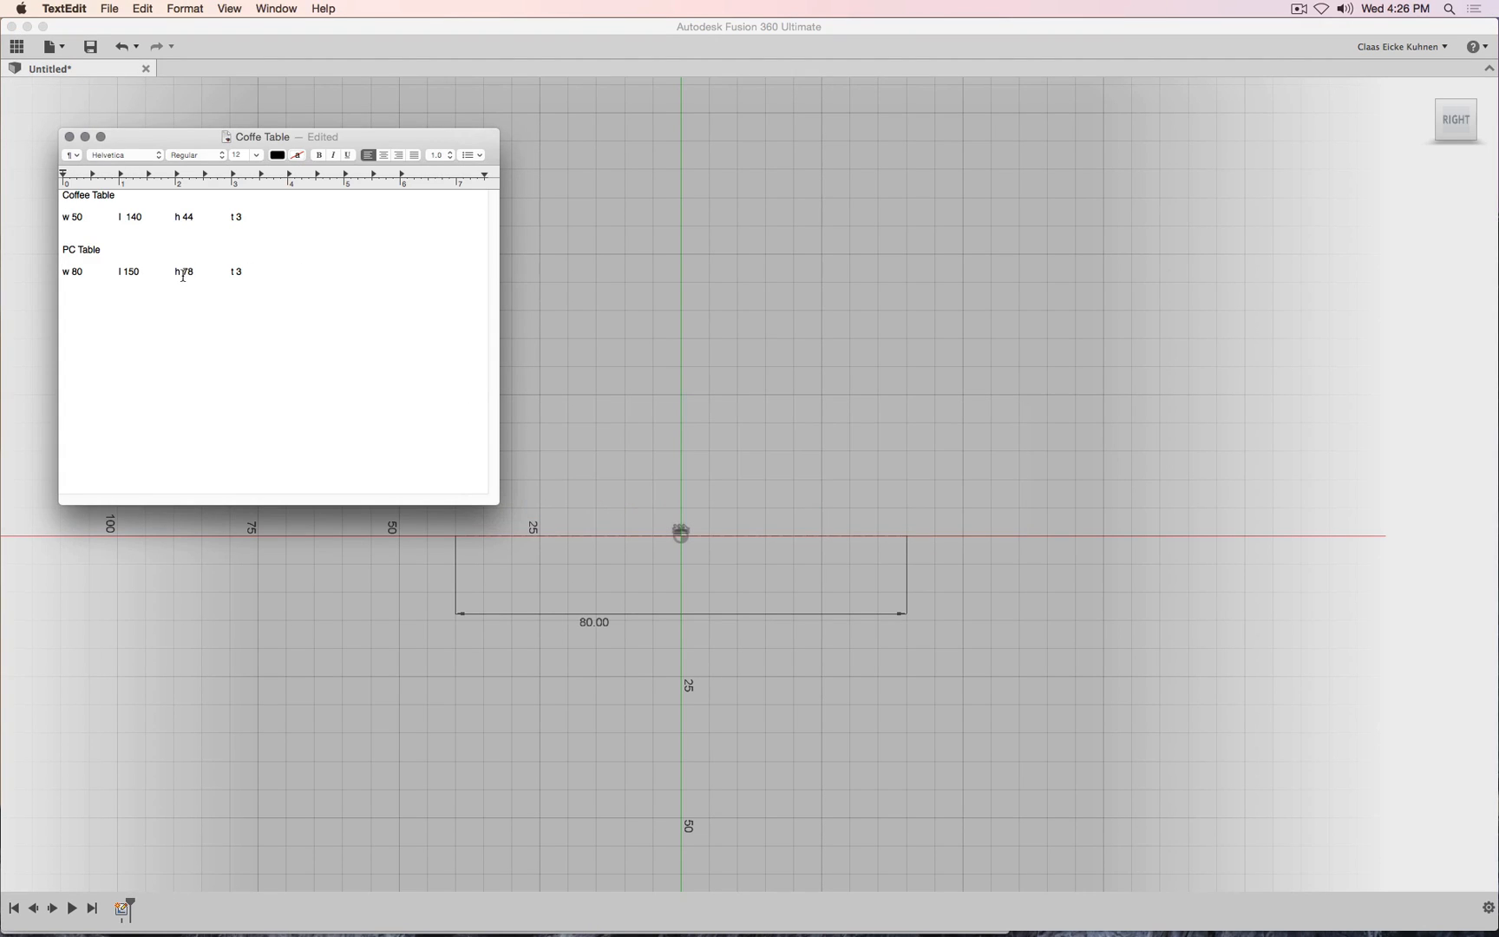
left_click_drag(184, 271, 193, 269)
left_click(581, 337)
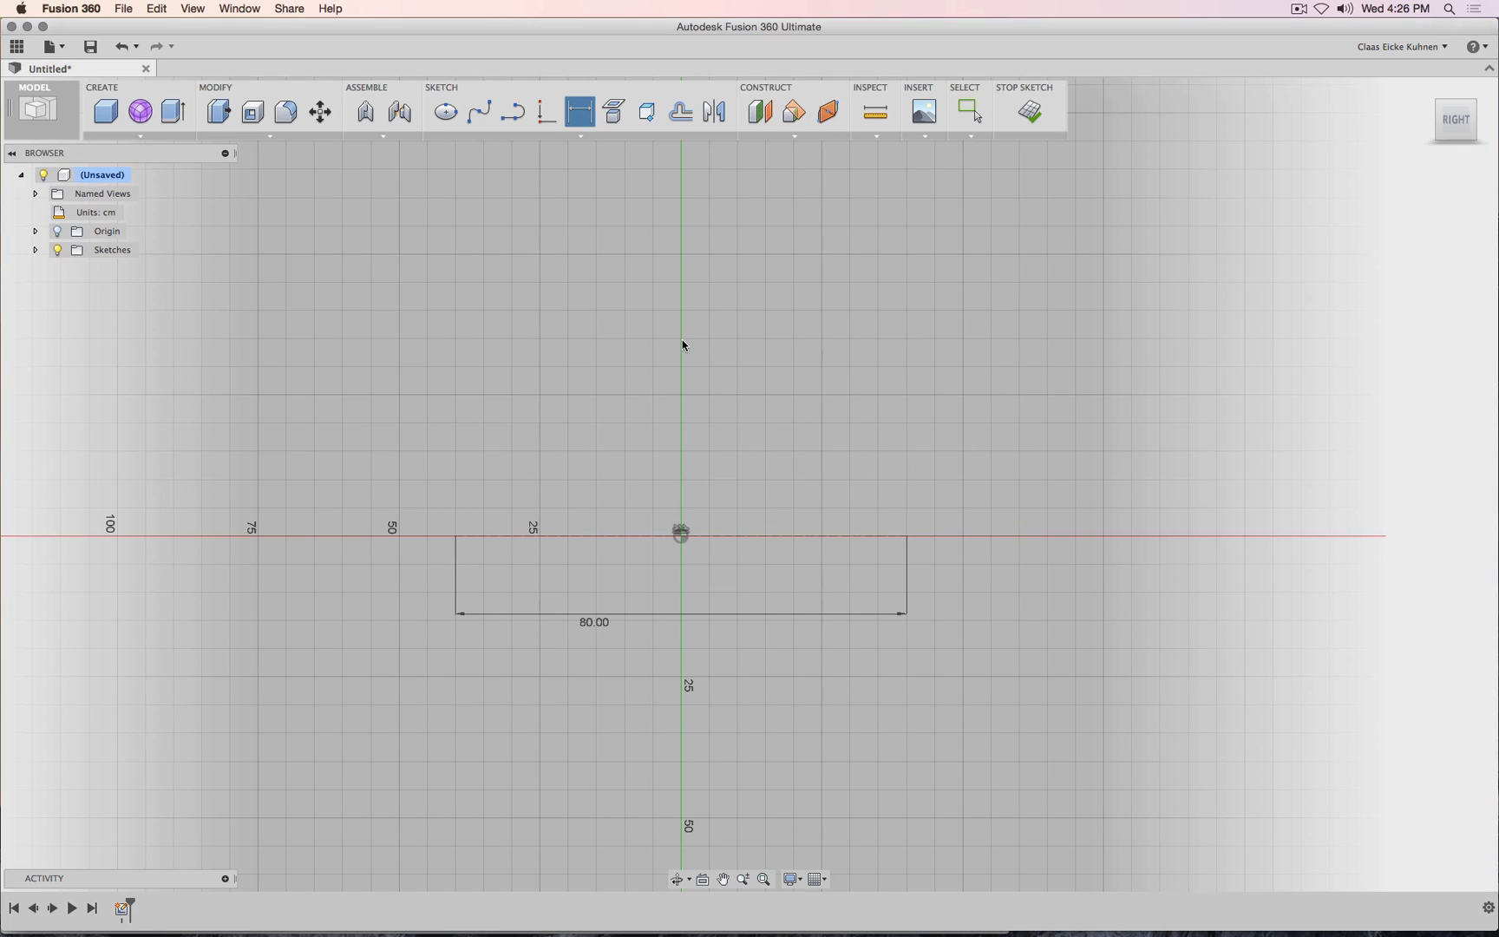
scroll(692, 336, "down", 5)
scroll(692, 336, "down", 3)
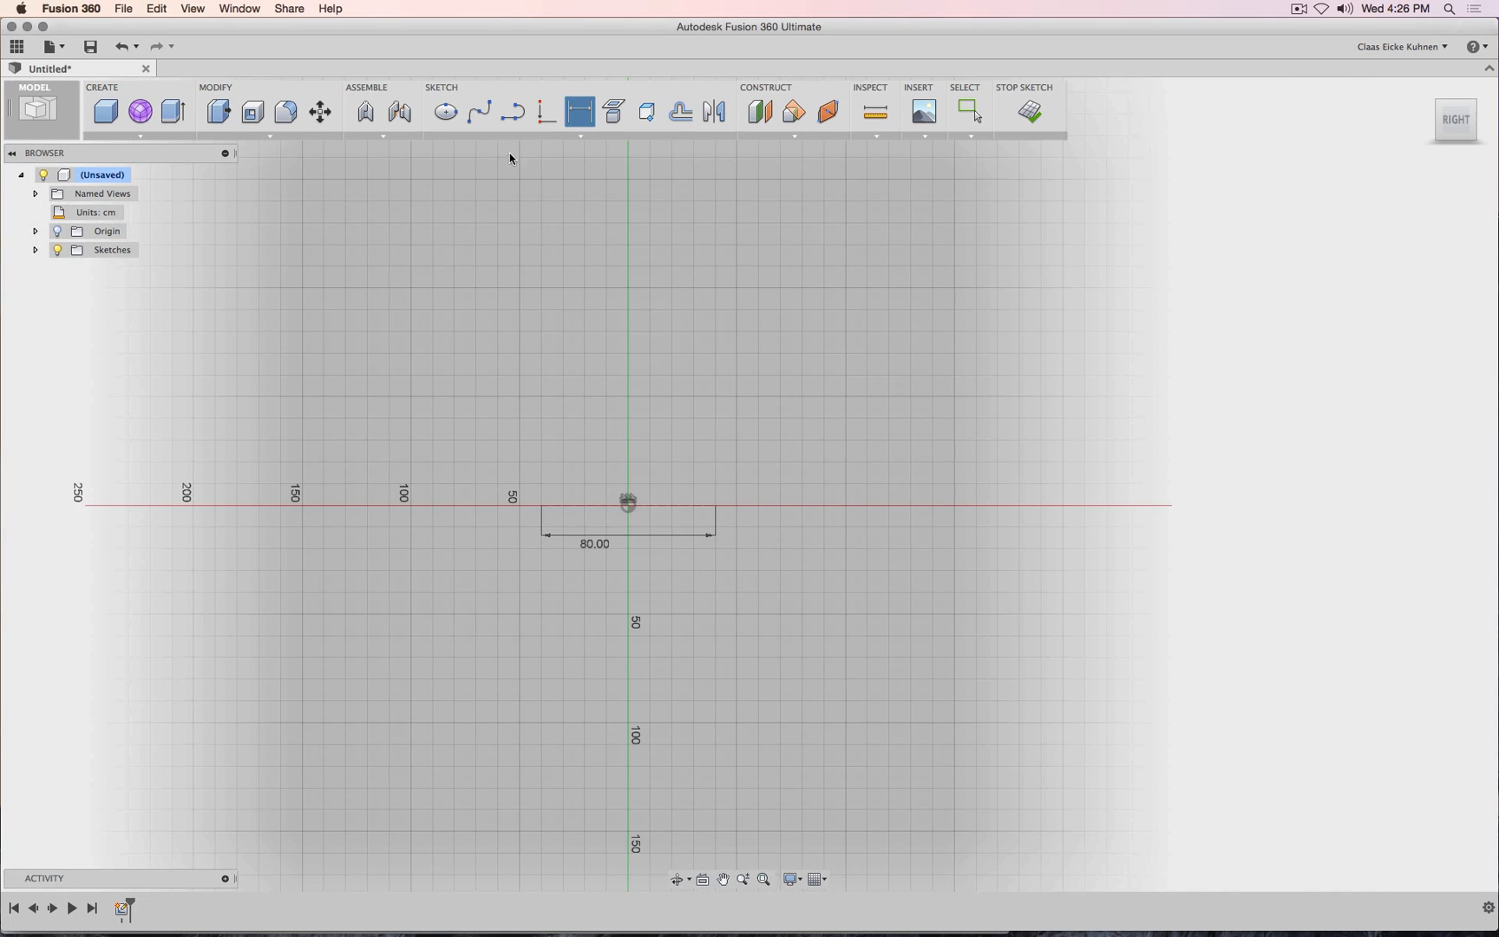
left_click(508, 116)
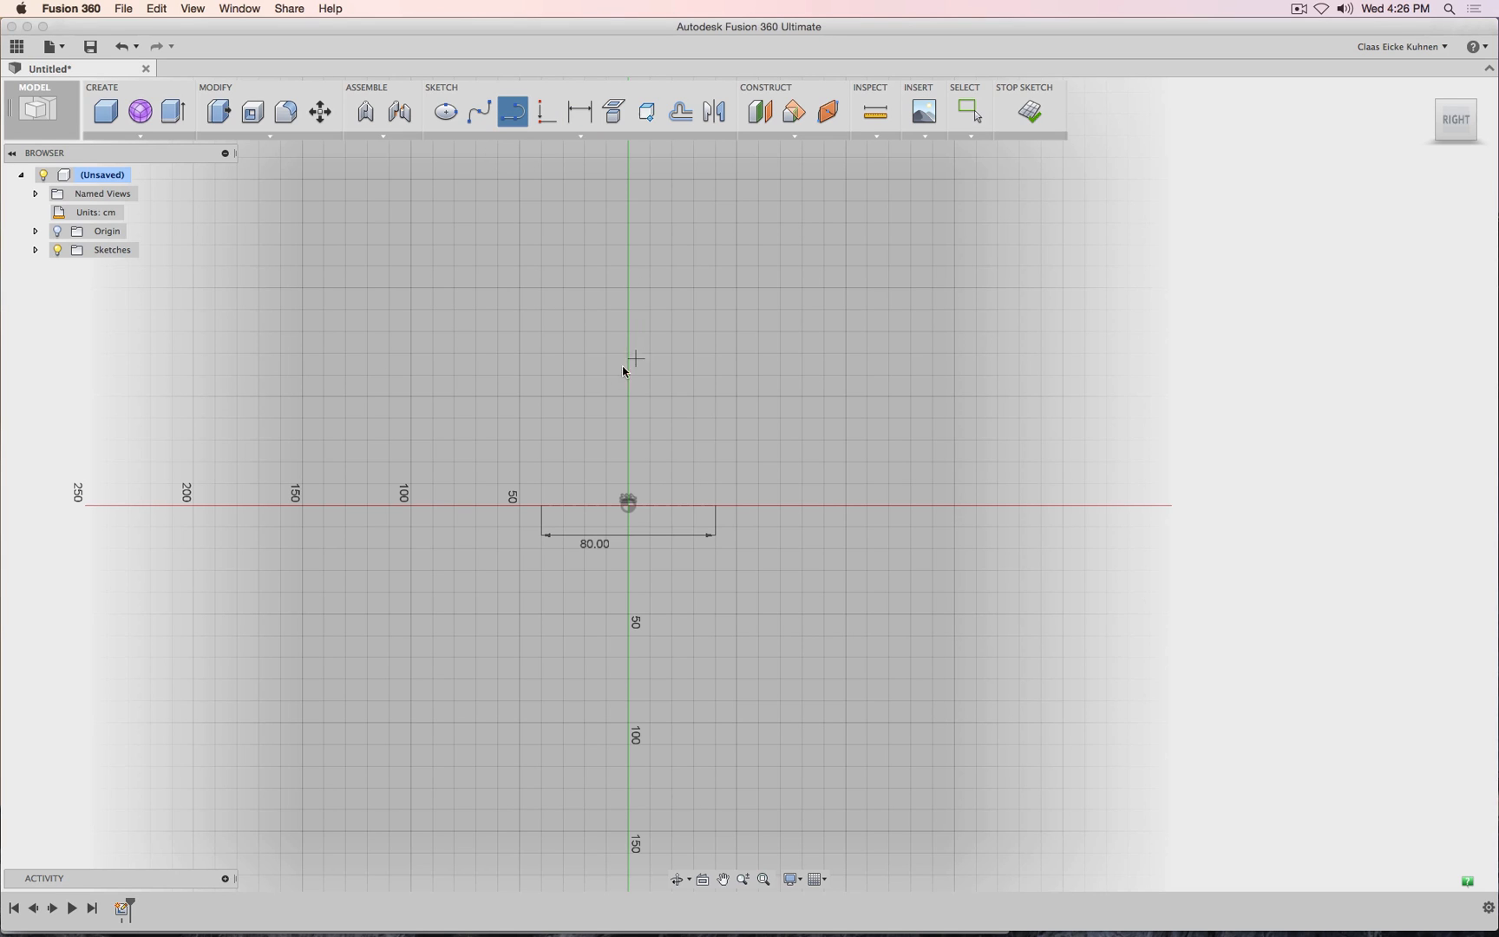
left_click(562, 397)
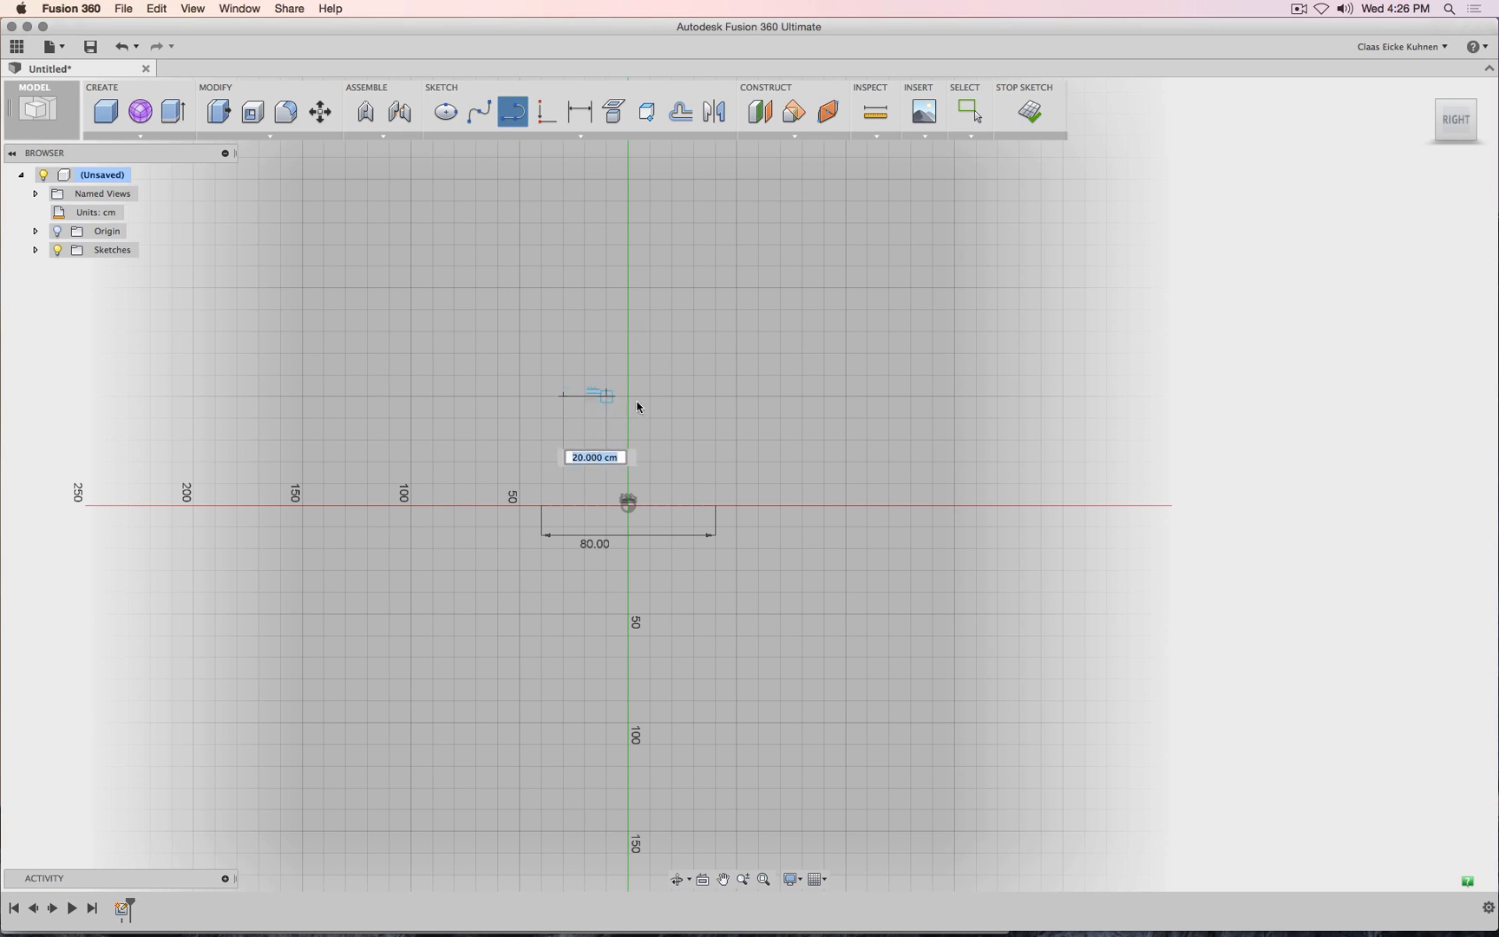
left_click(693, 396)
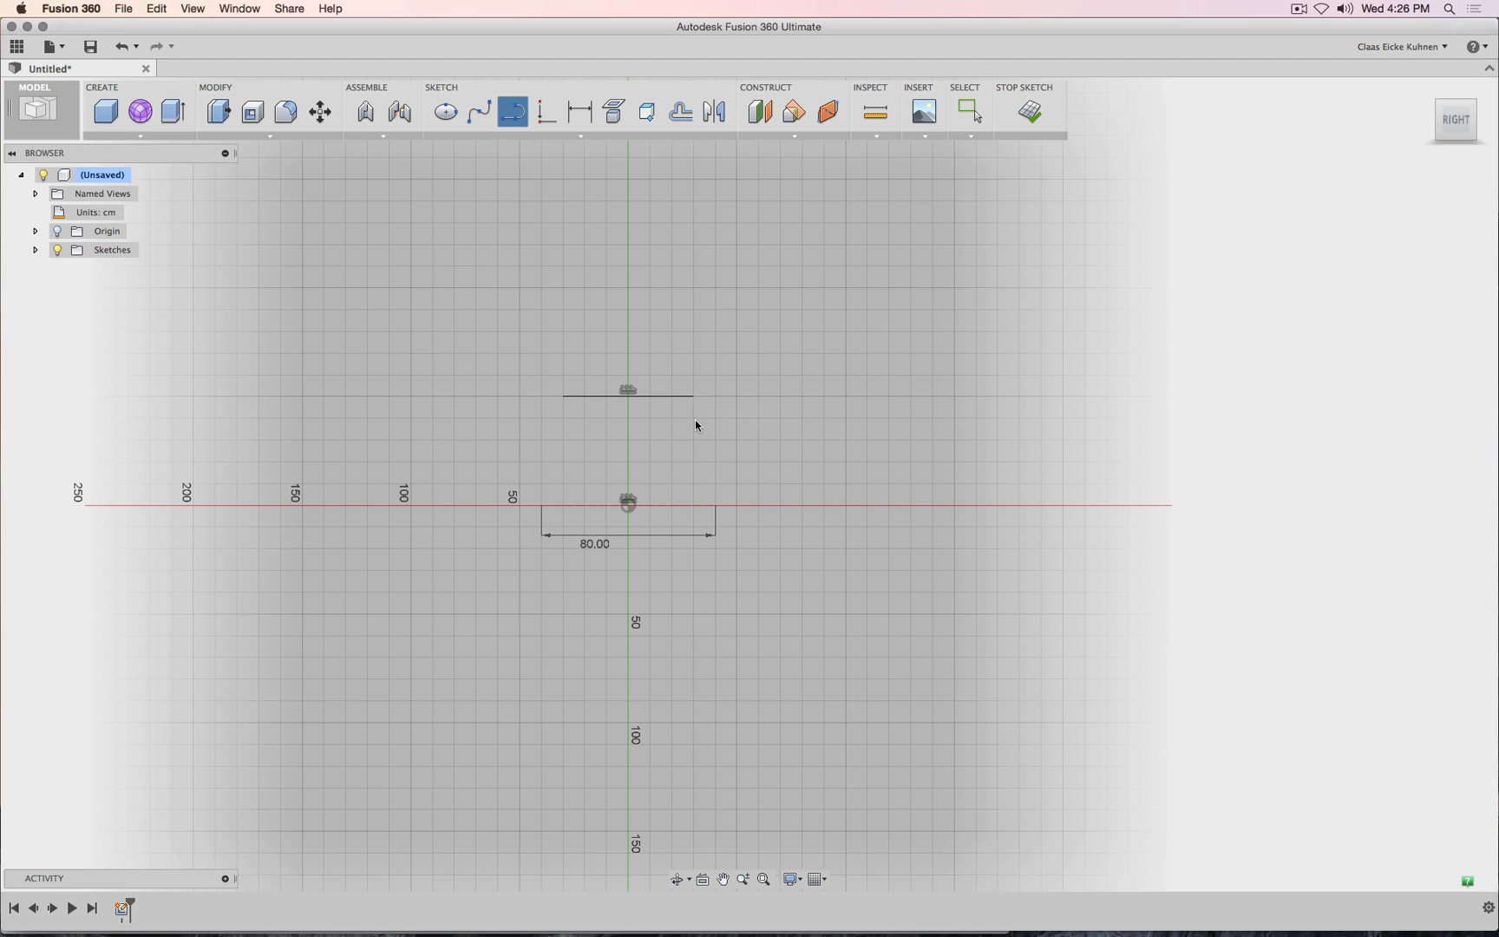
key("Escape")
Dimension the upper horizontal line's length at 70 cm.
left_click(579, 111)
left_click(646, 397)
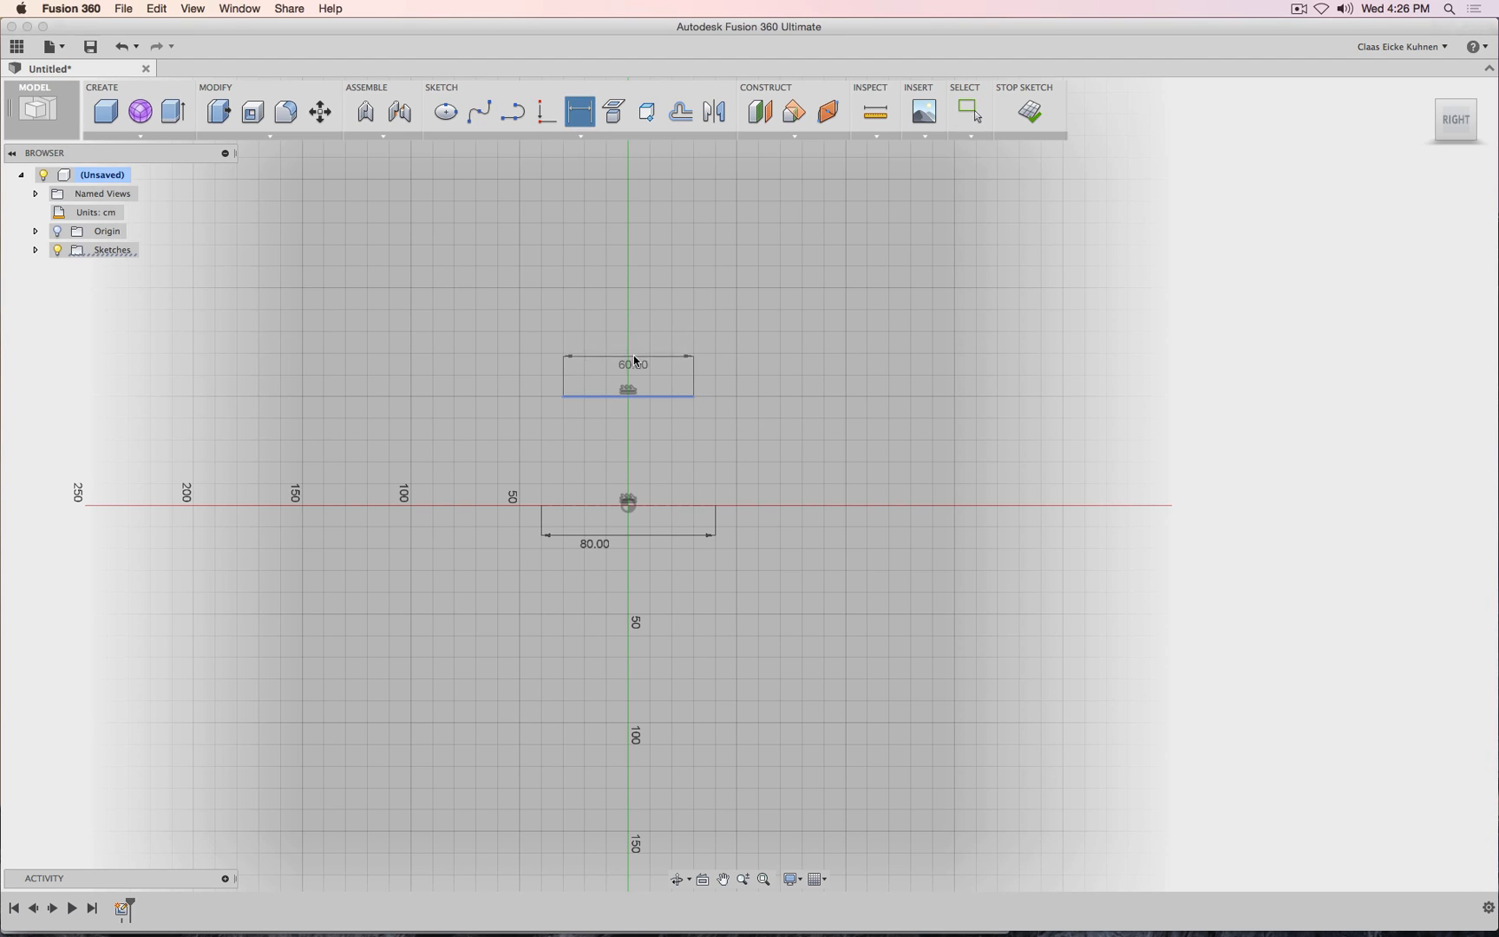
left_click(640, 338)
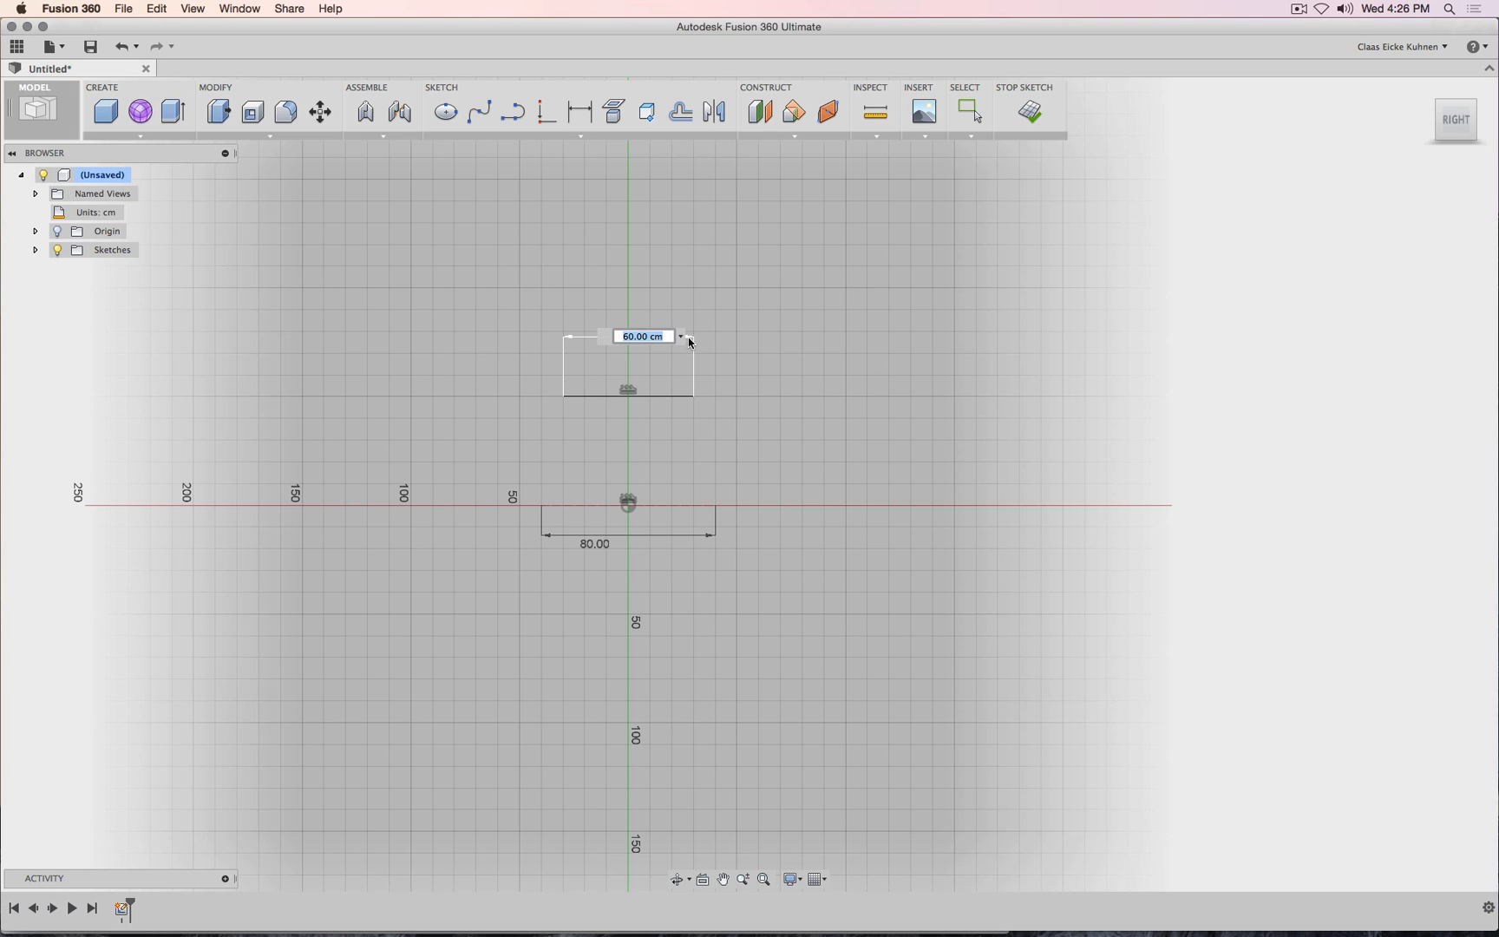
type("70")
key("Return")
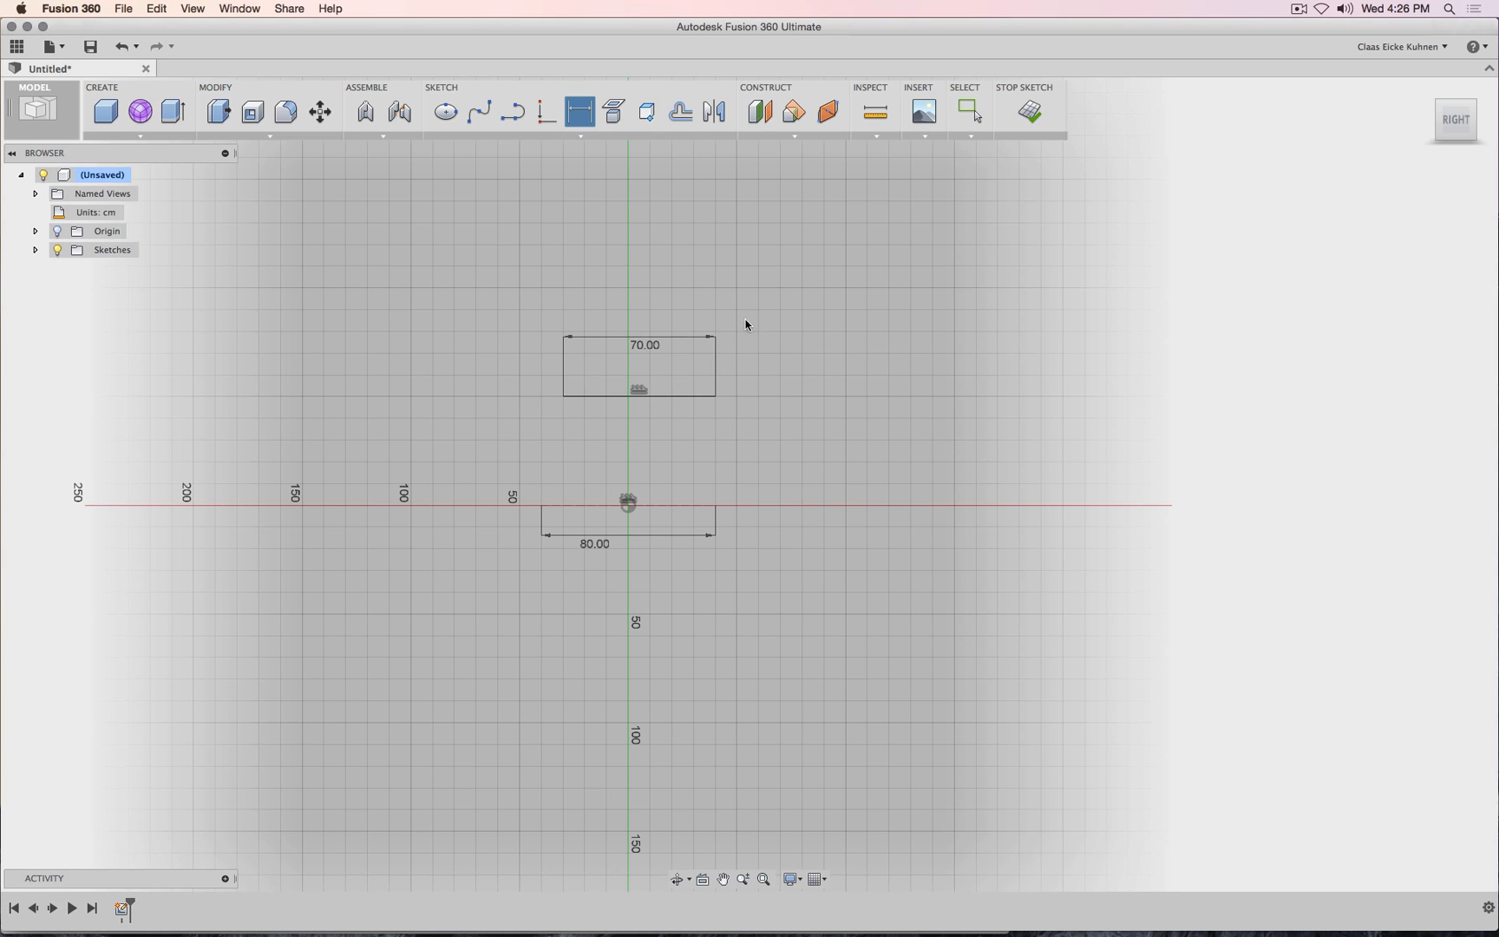
key("Escape")
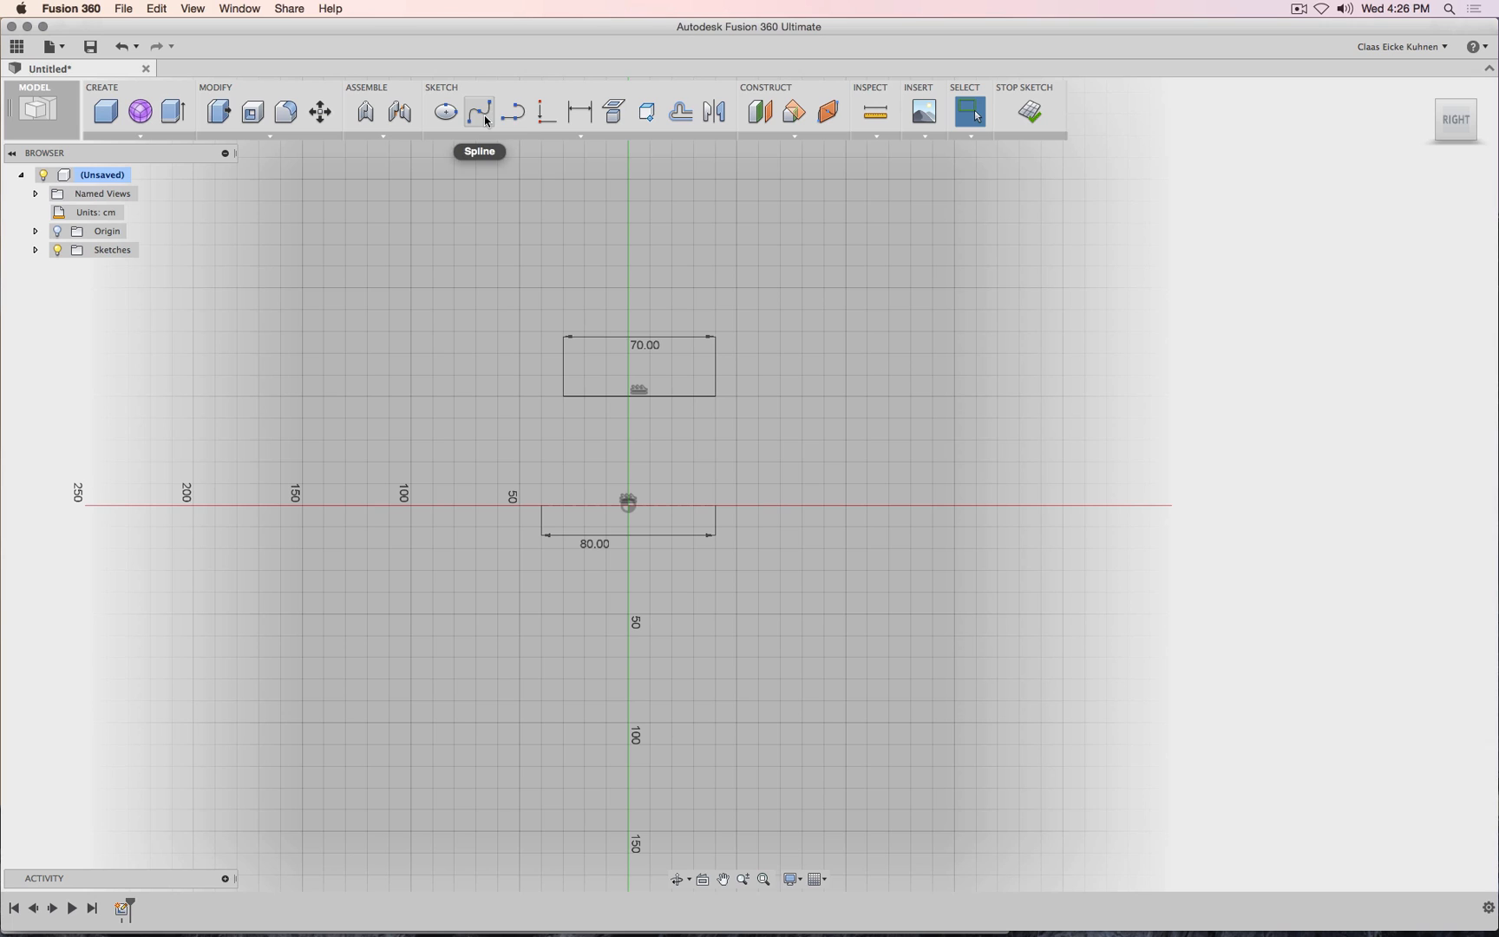
Draw a vertical line about 100 cm long from the origin upward and turn it into construction geometry.
left_click(512, 111)
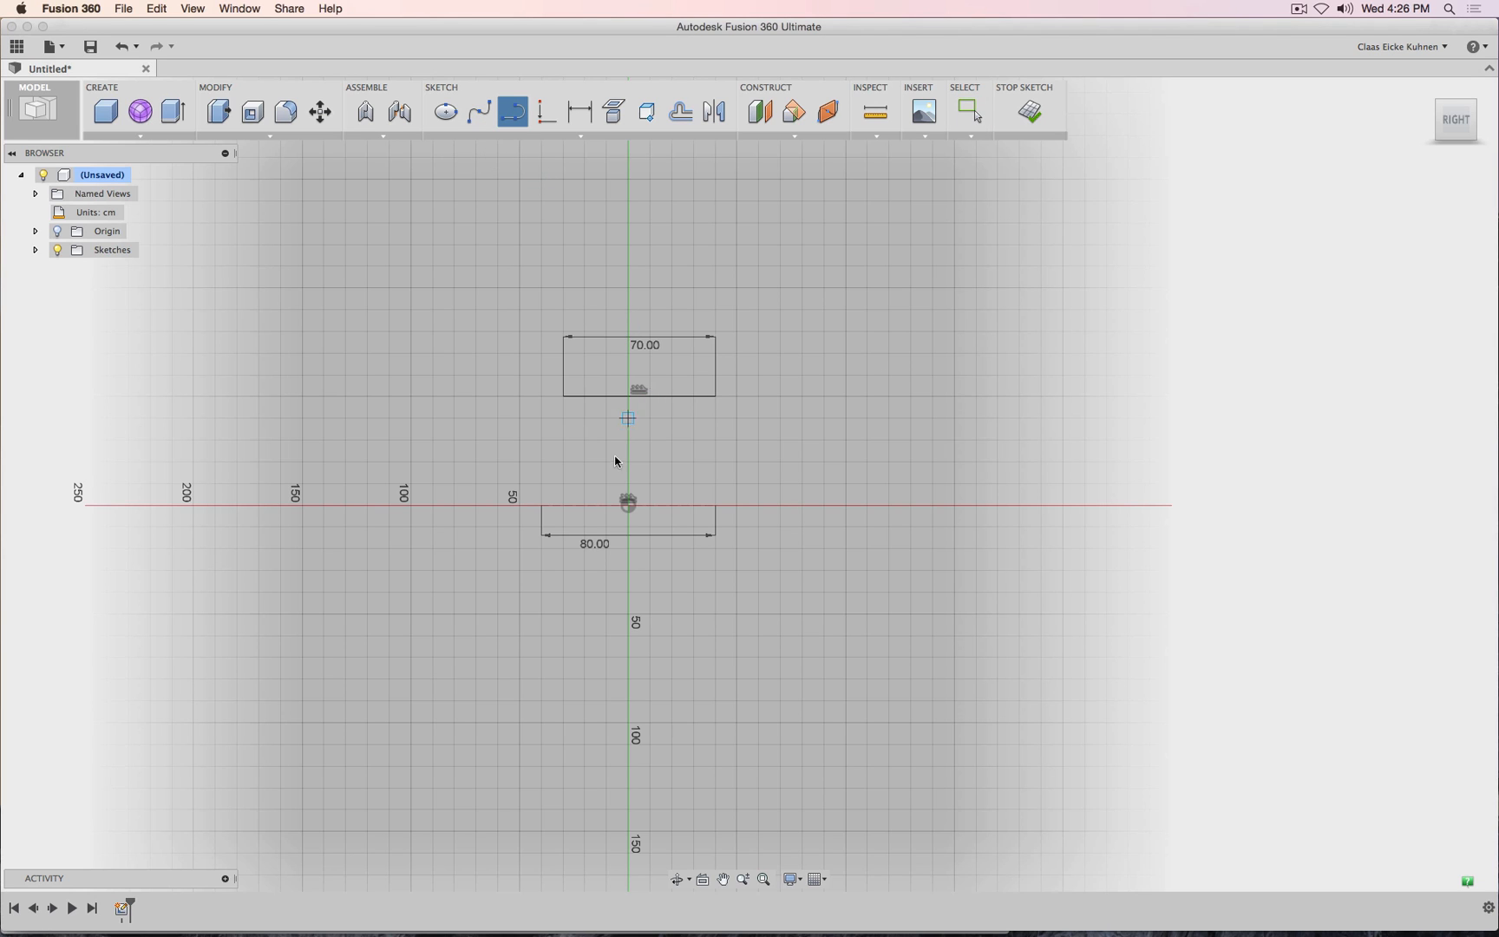
left_click(629, 505)
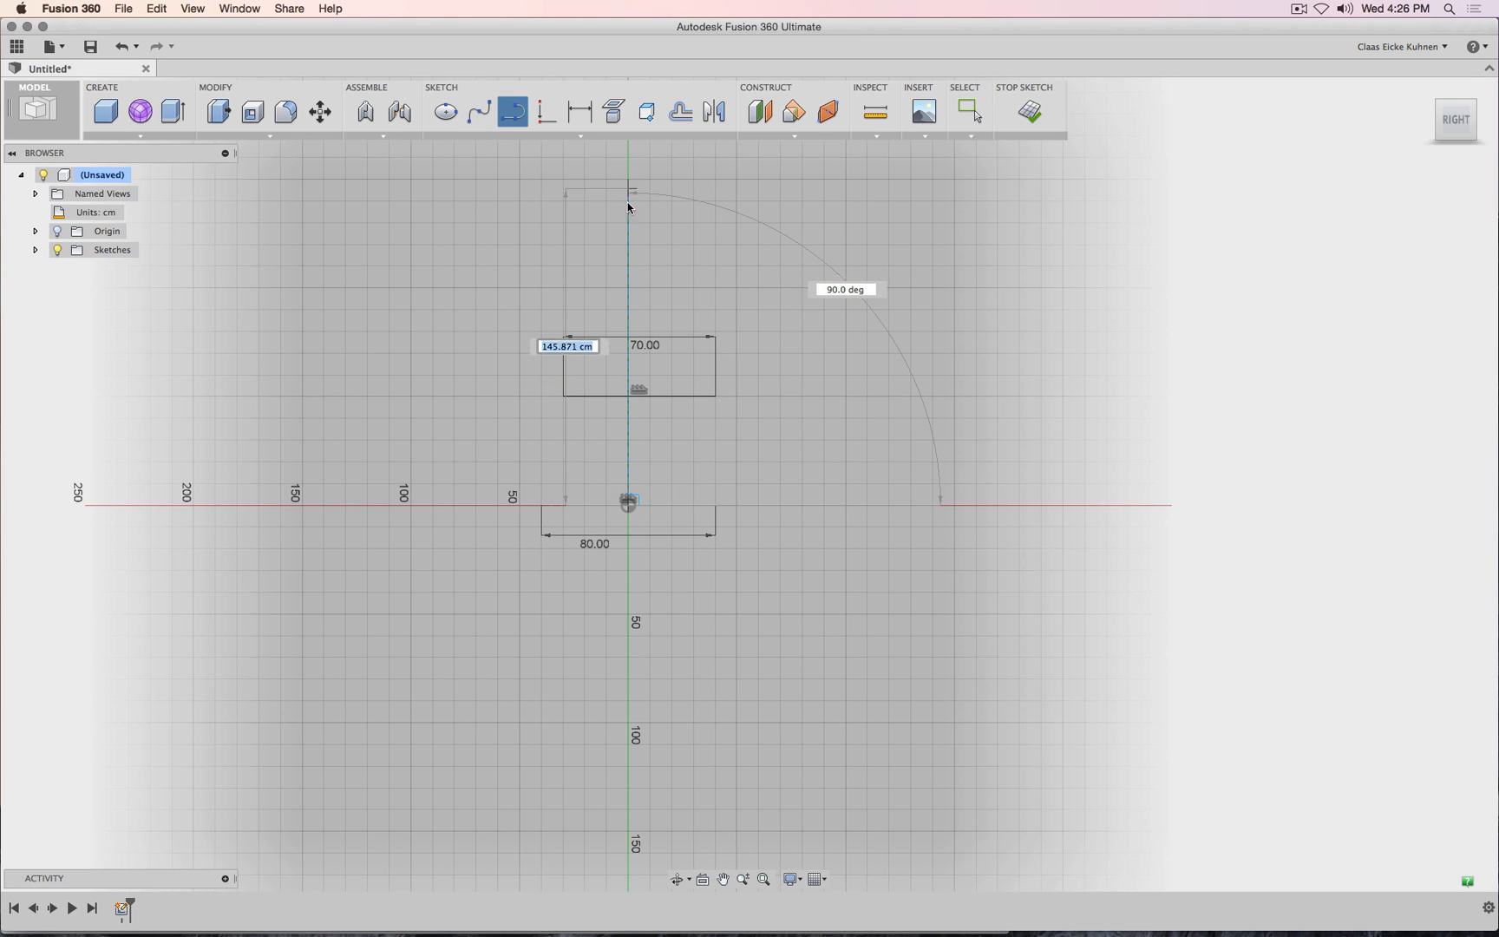
left_click(629, 290)
key("Escape")
key("Escape")
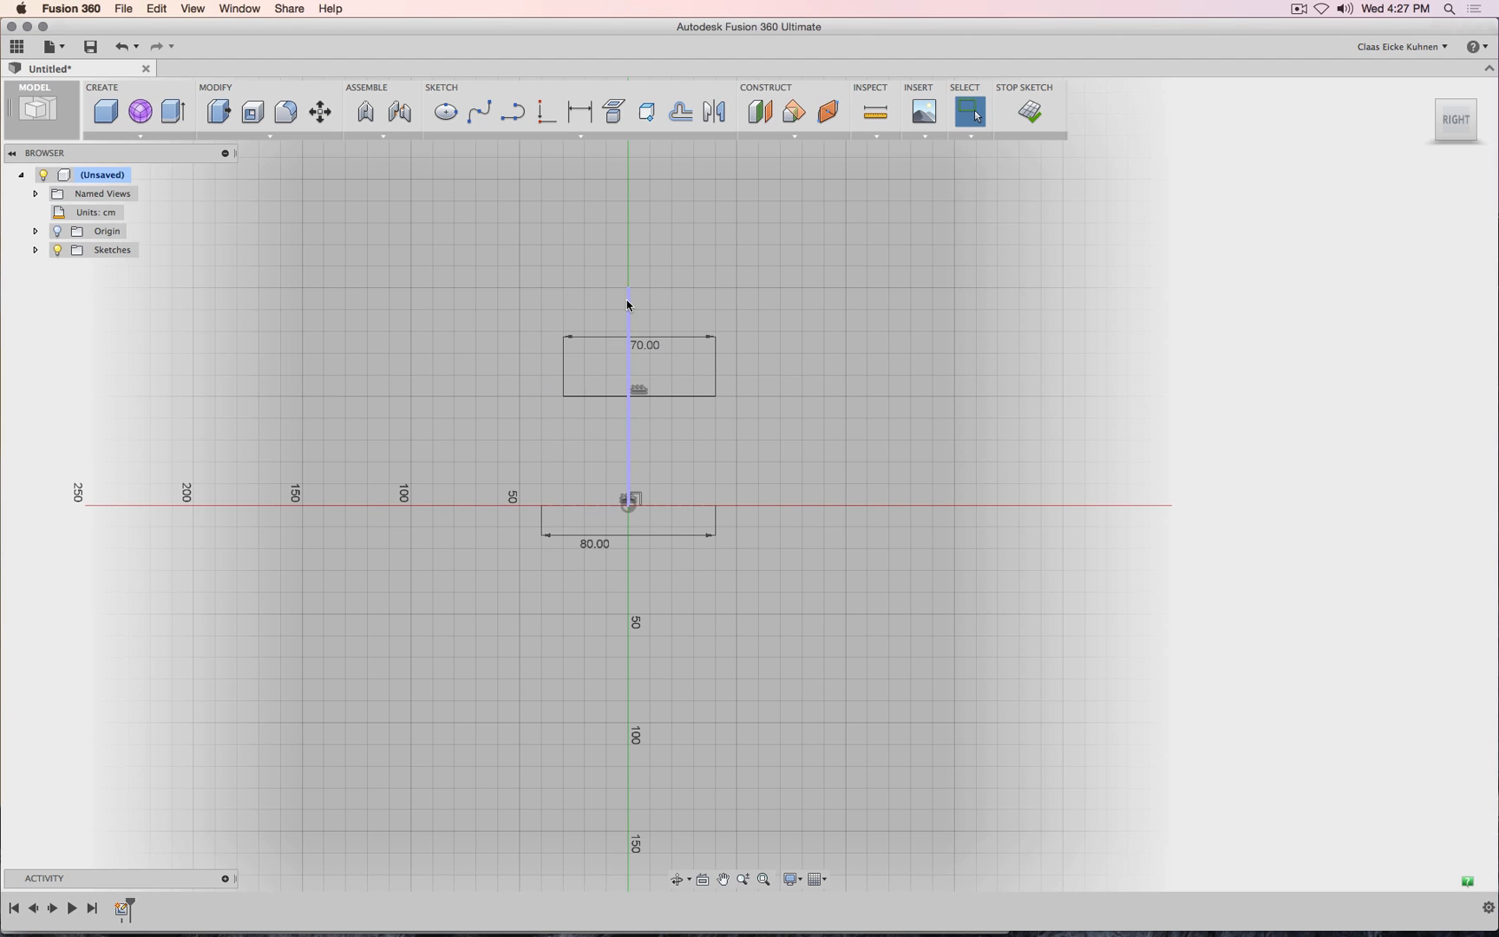
right_click(625, 304)
left_click(638, 400)
right_click(628, 304)
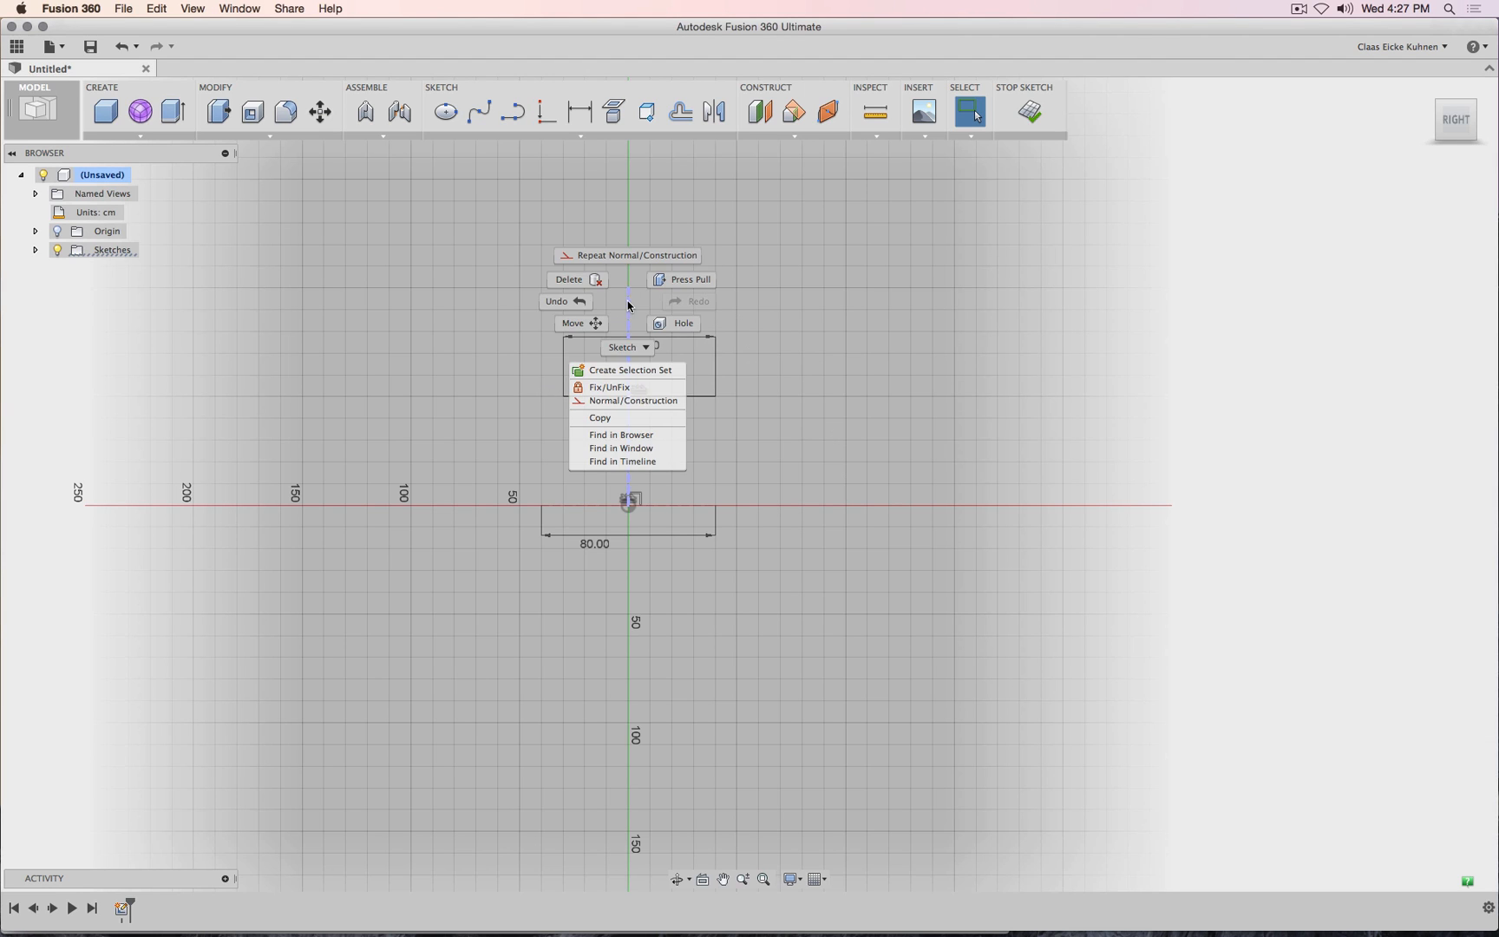
left_click(647, 387)
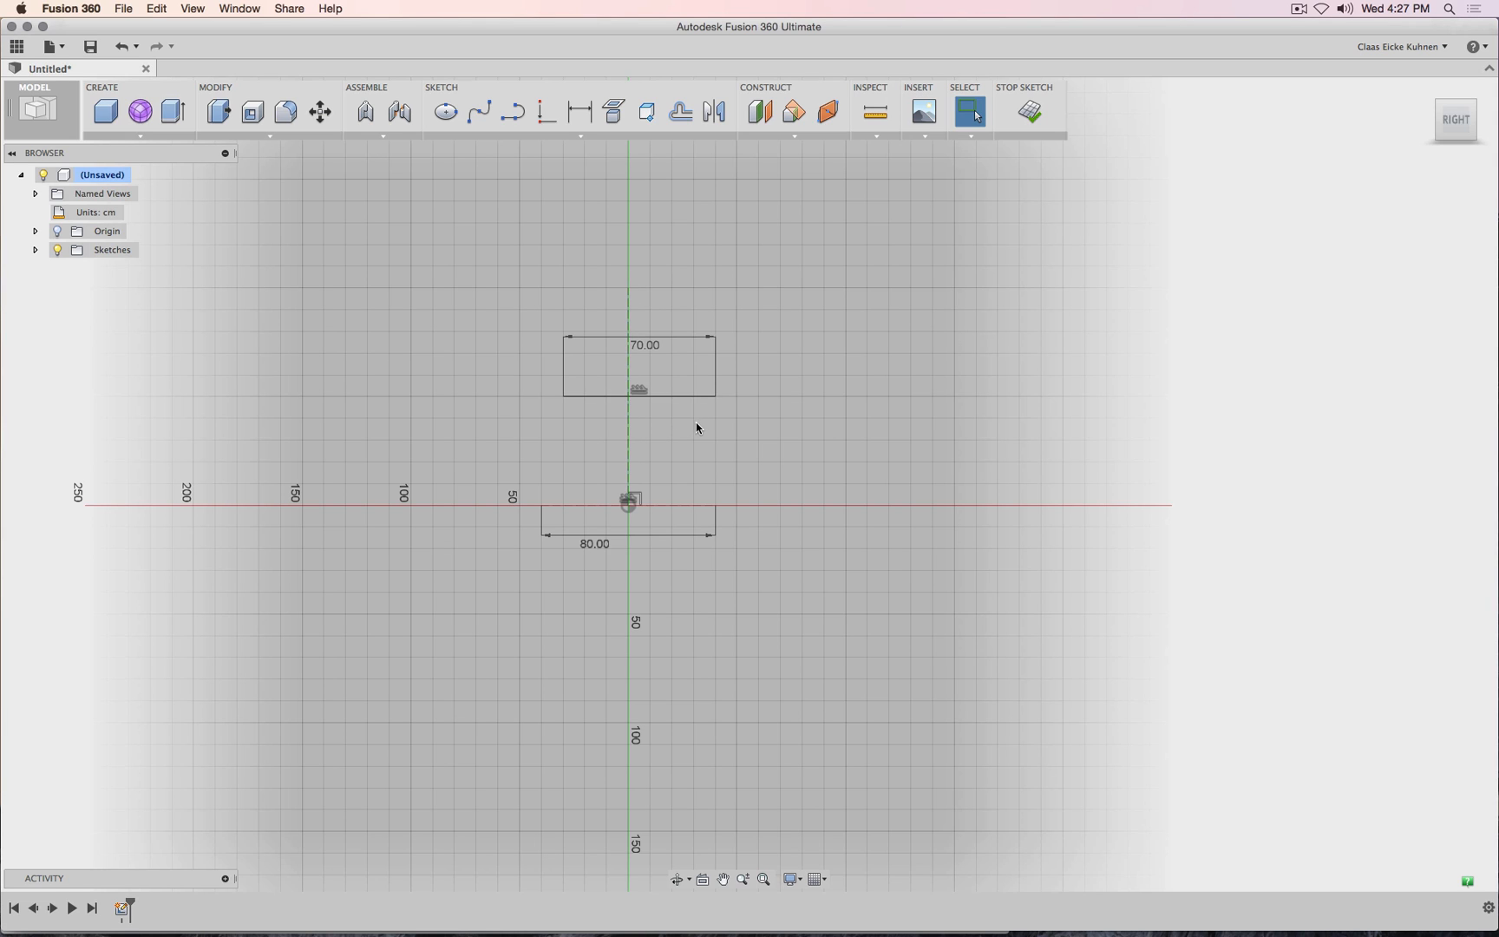
Apply a MidPoint constraint that centres the upper horizontal line on the vertical construction line.
left_click(661, 396)
left_click(545, 111)
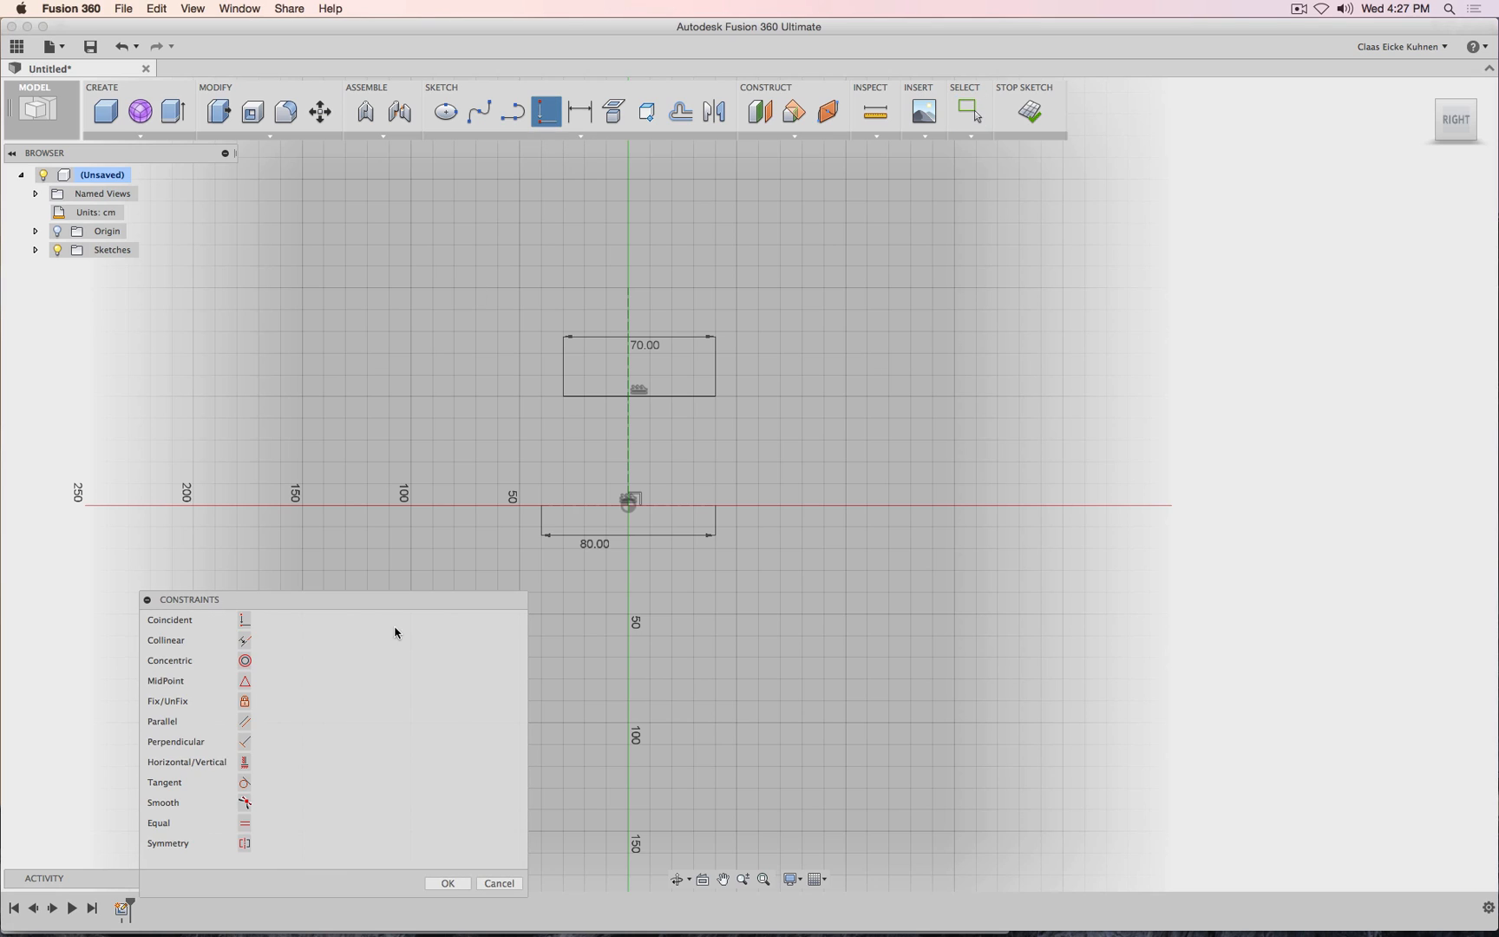
left_click(244, 681)
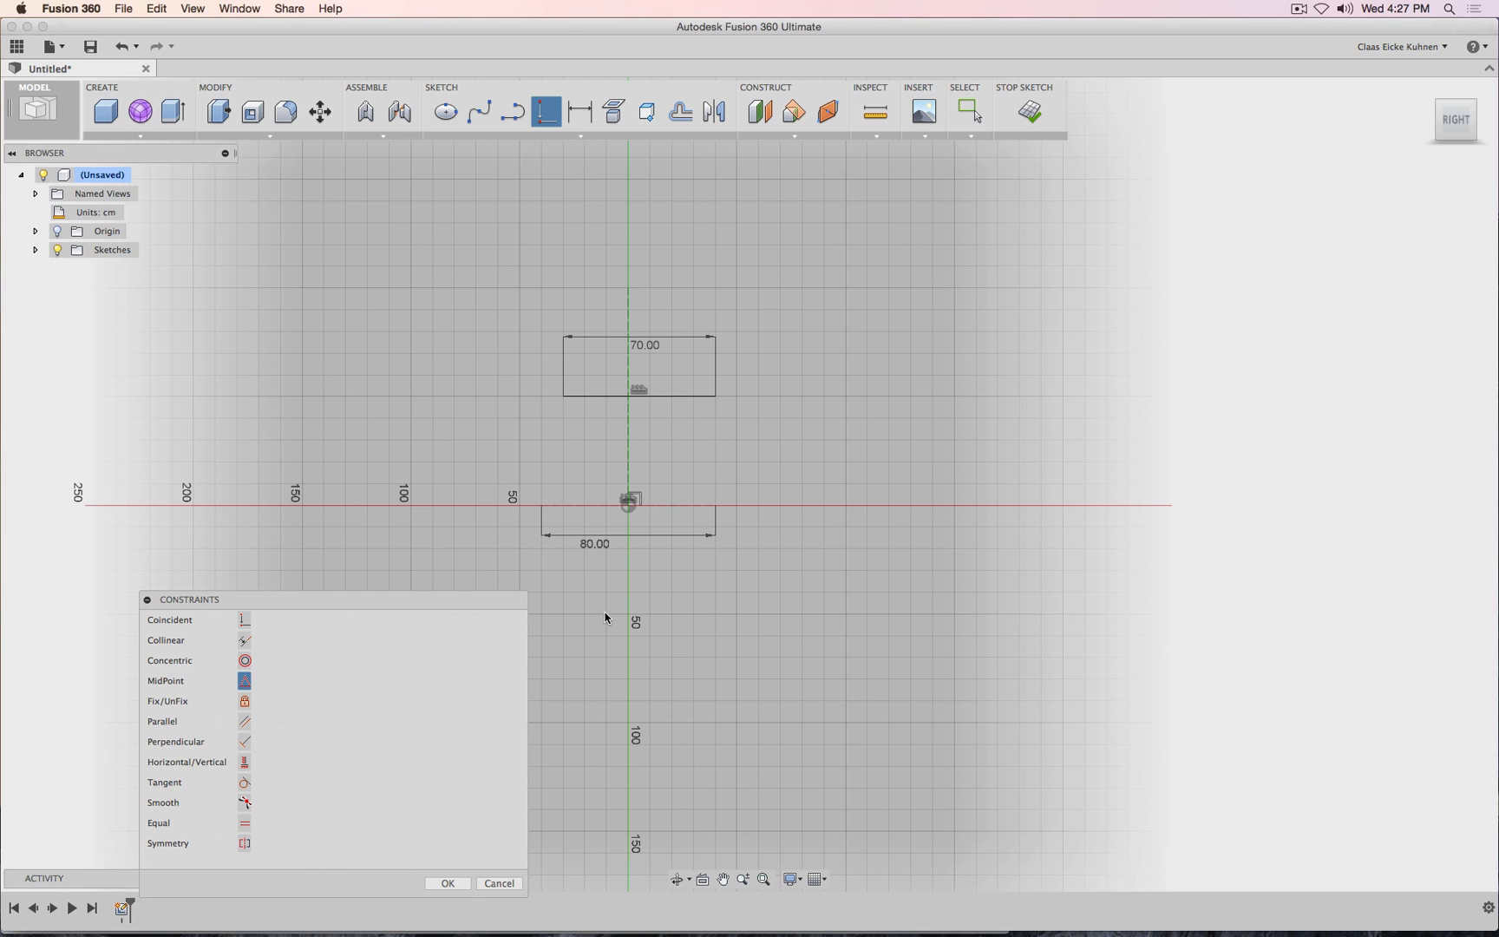
left_click(653, 396)
left_click(629, 371)
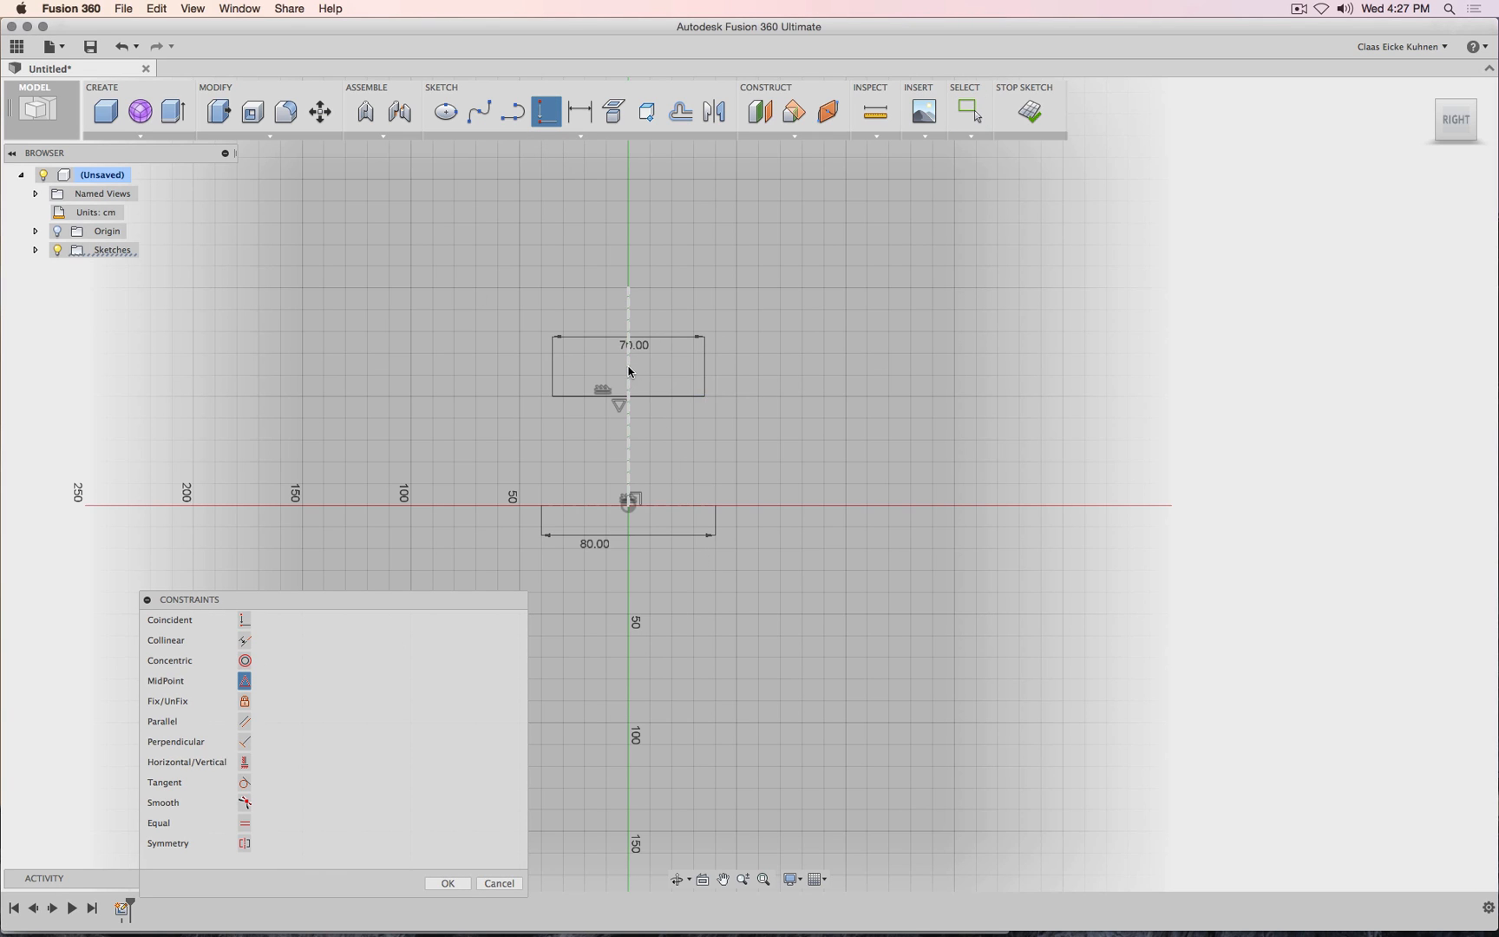
left_click(448, 881)
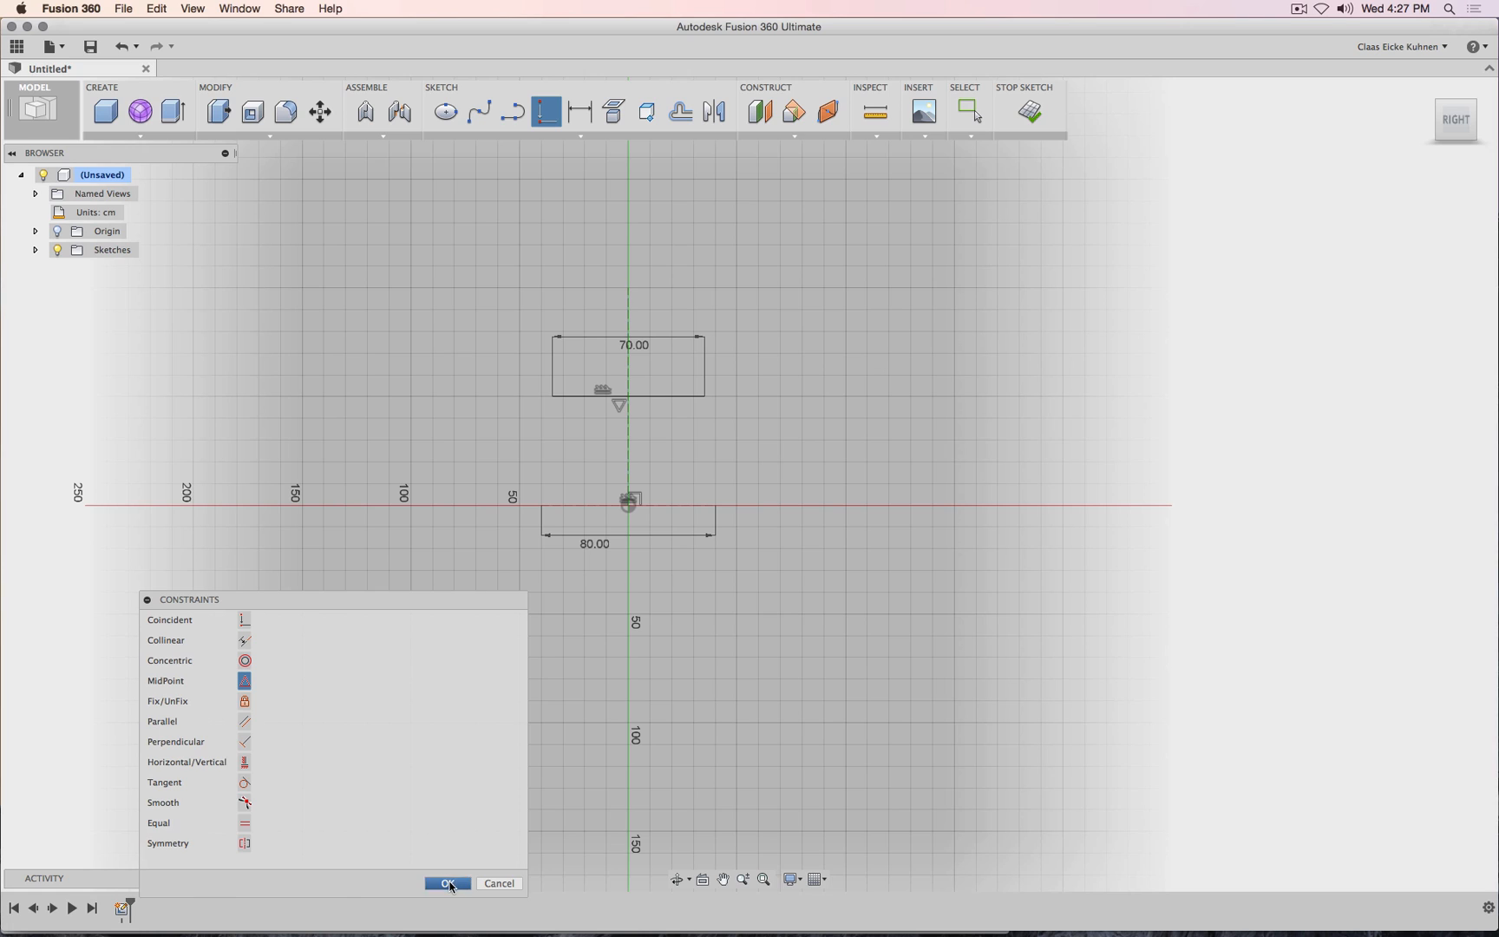
Dimension the vertical distance between the base construction line and the upper horizontal line at 78 cm, placing the dimension right of the centre axis.
left_click(663, 399)
left_click(686, 506, "shift")
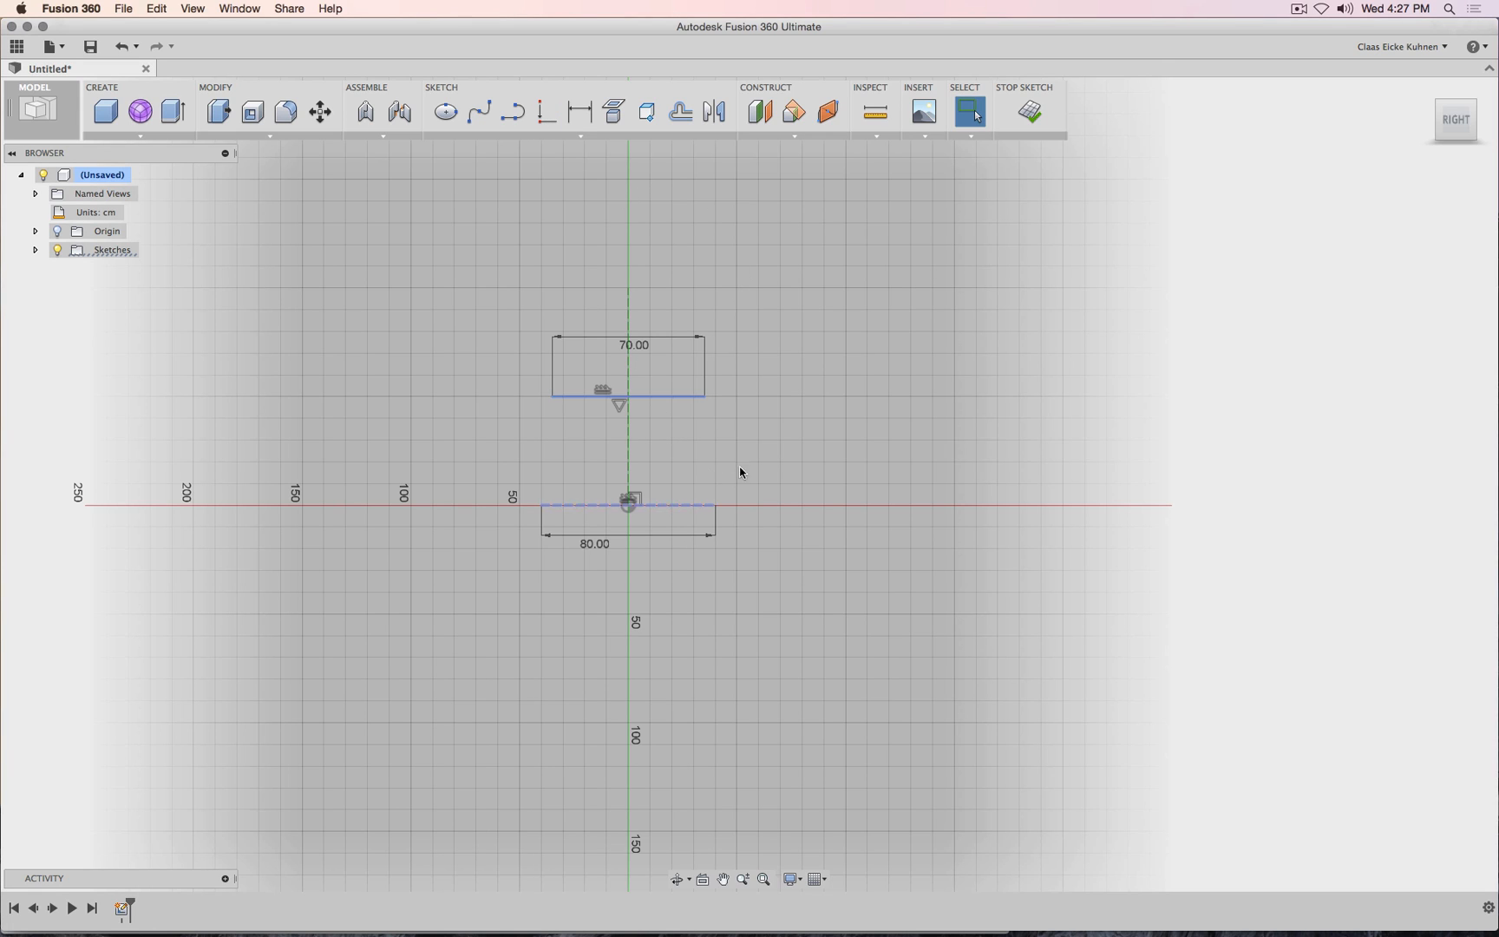
left_click(580, 111)
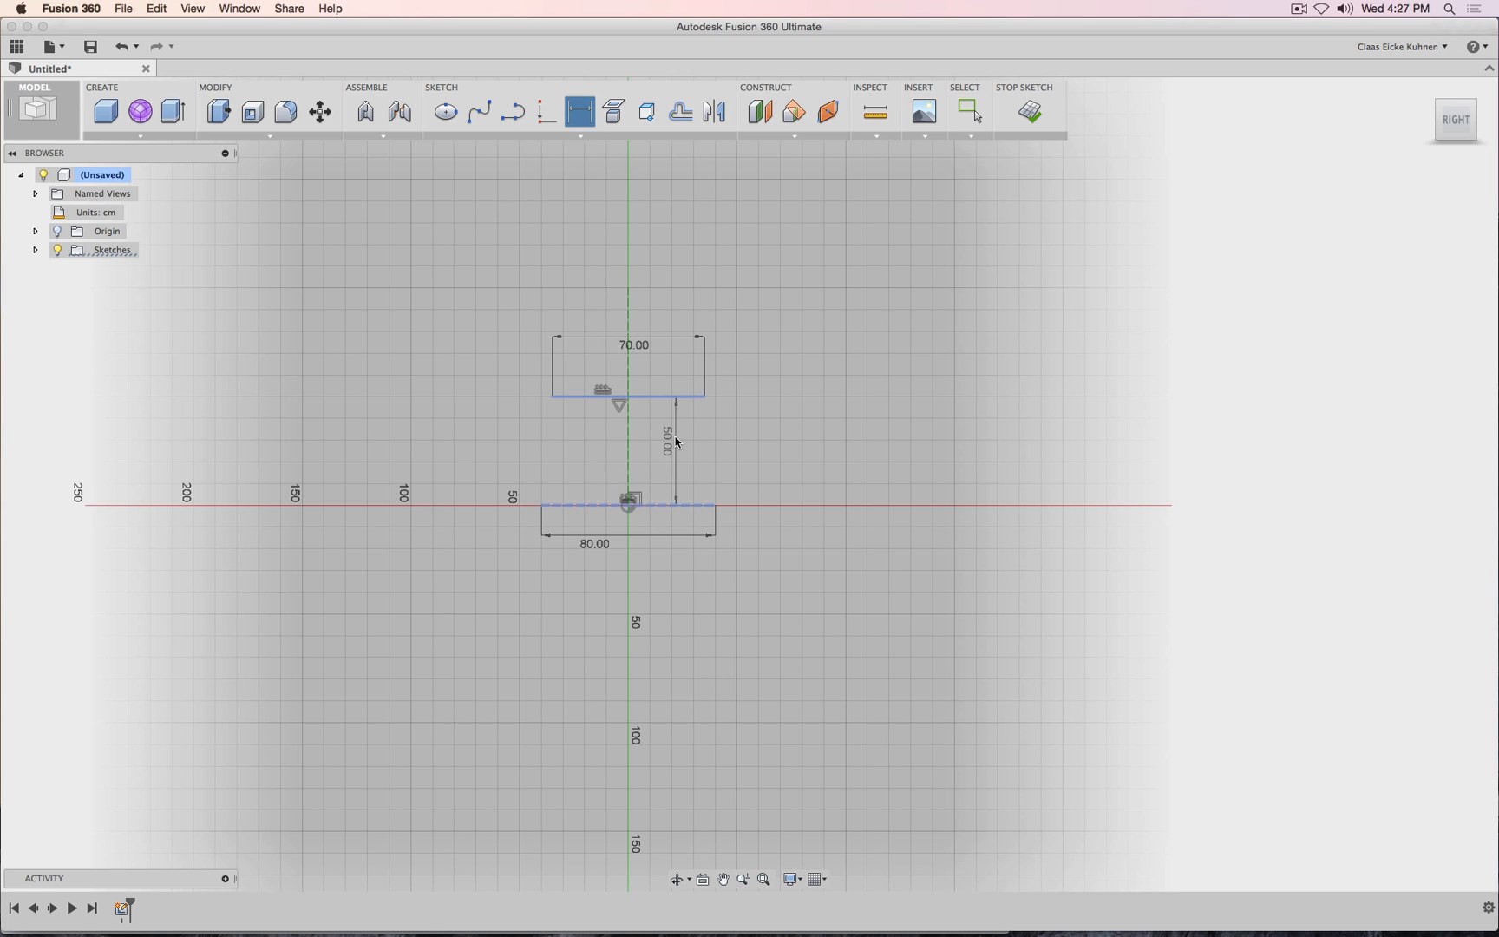
left_click(669, 439)
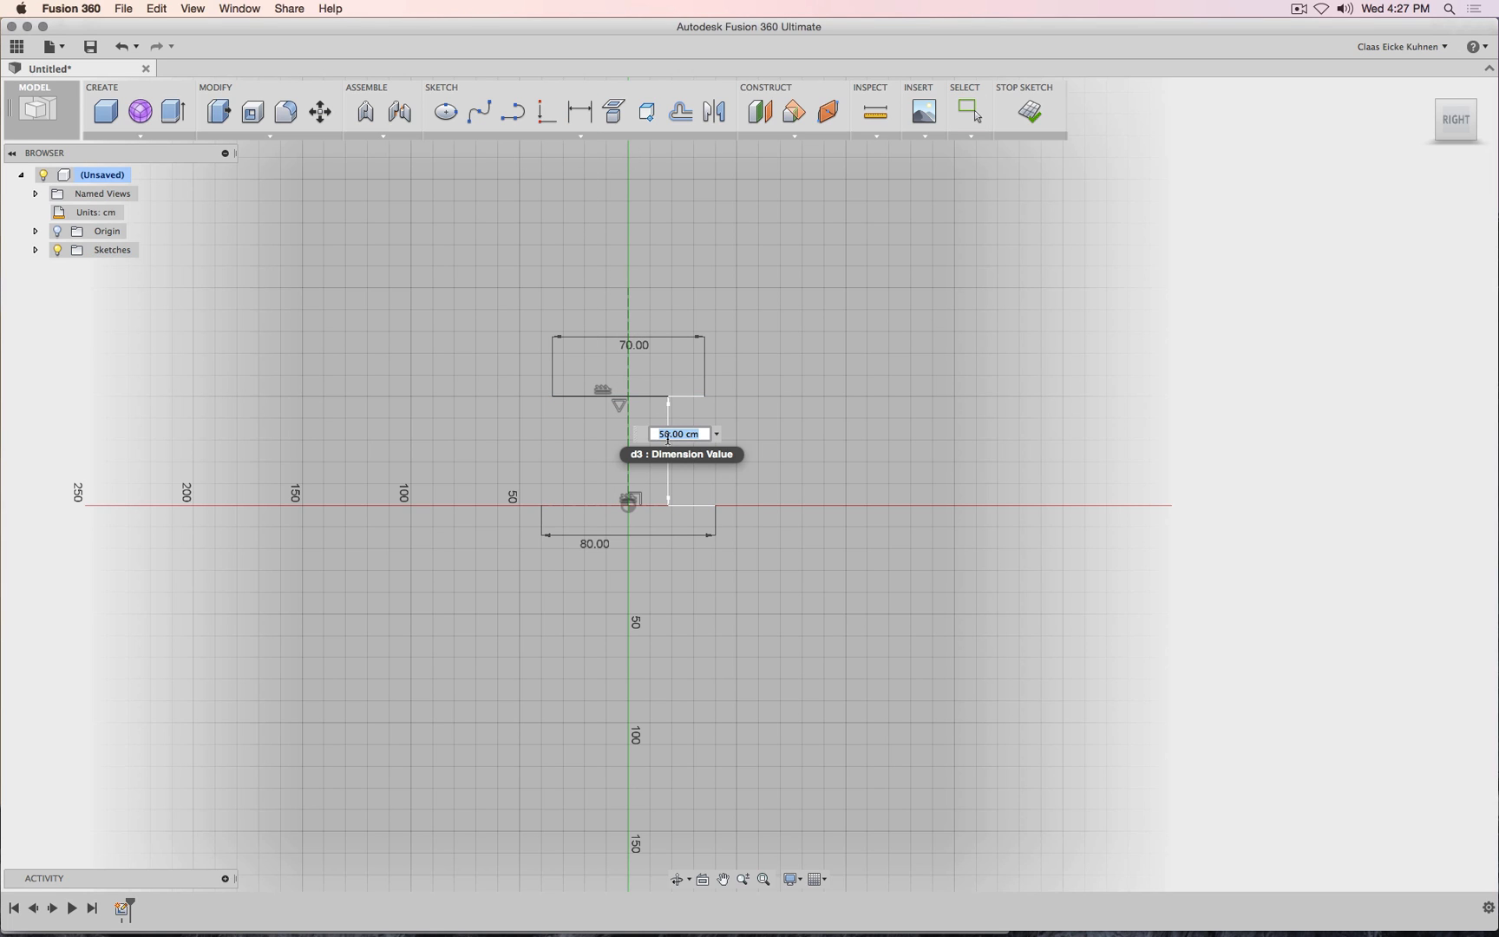
key("super+Tab")
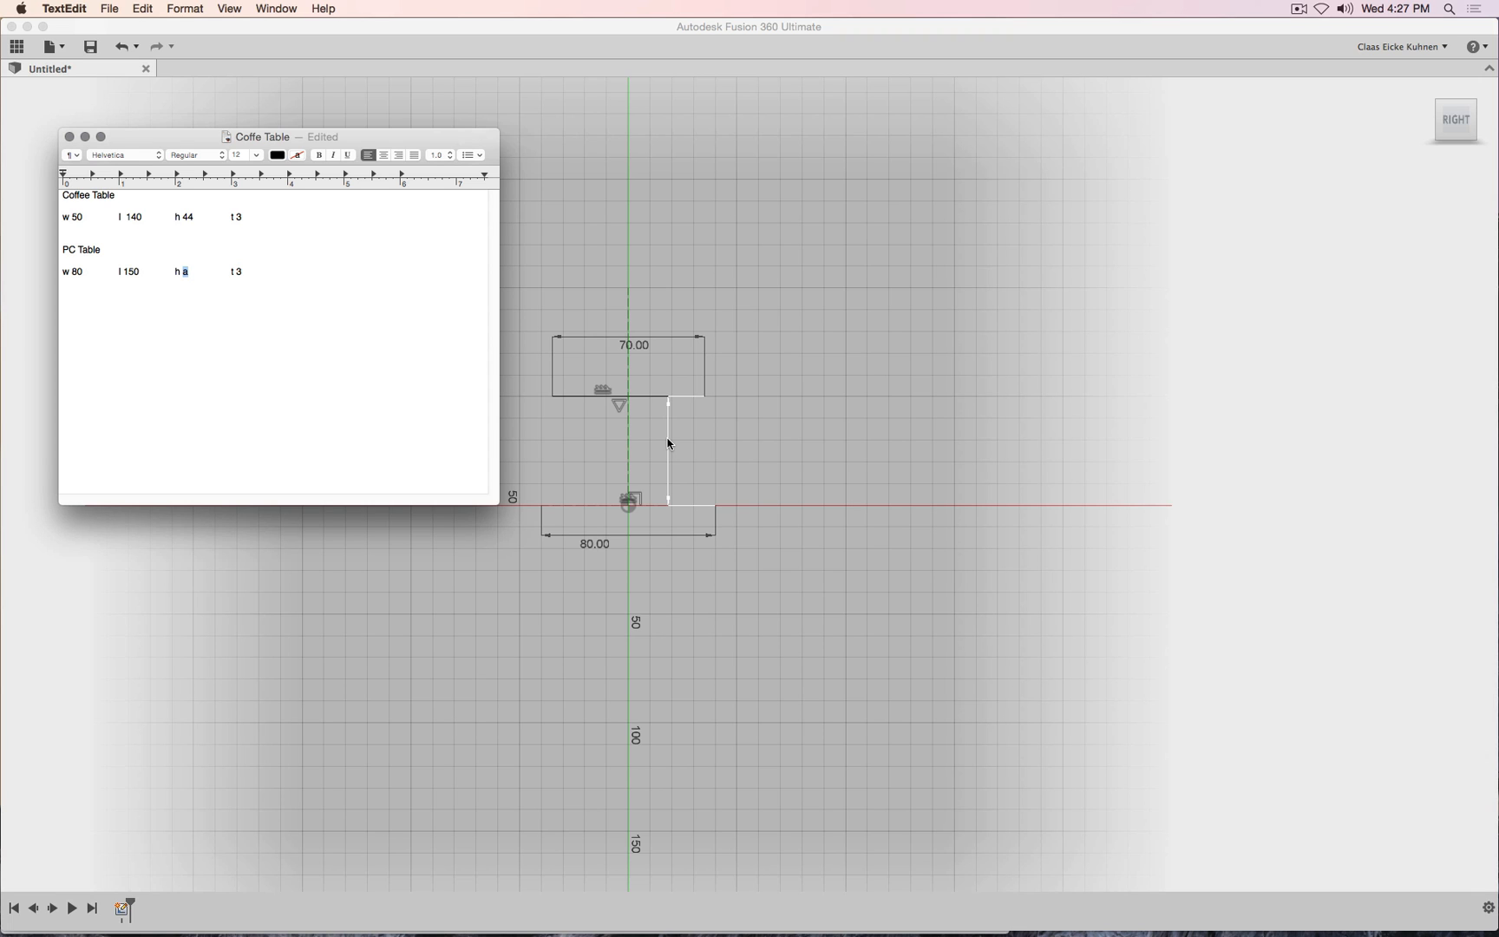
key("super+Tab")
left_click(662, 435)
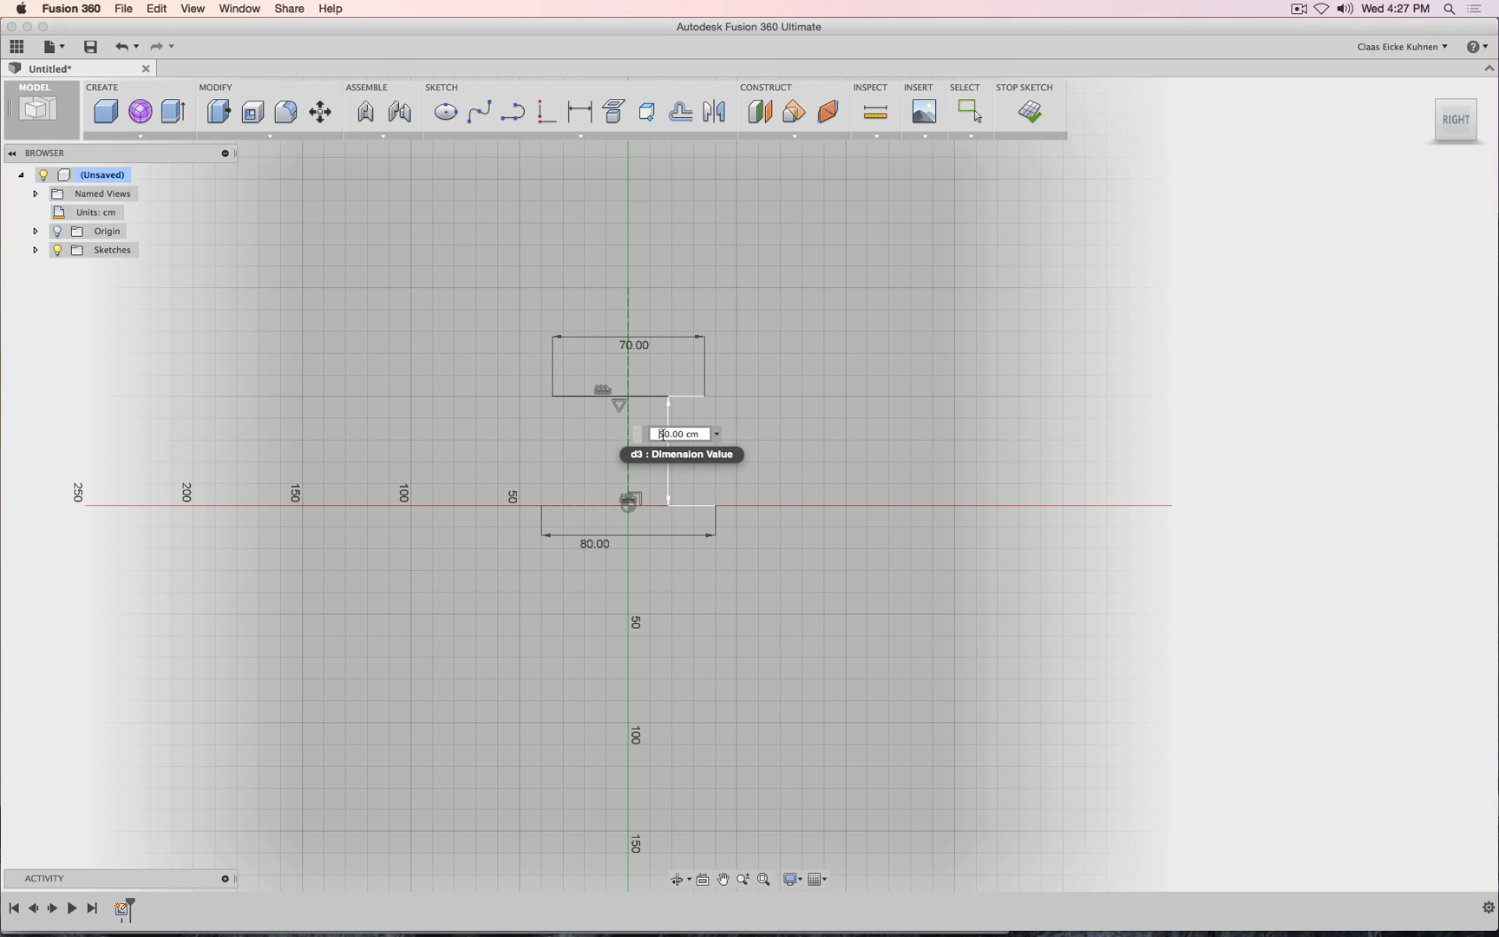
type("78")
key("Return")
key("d")
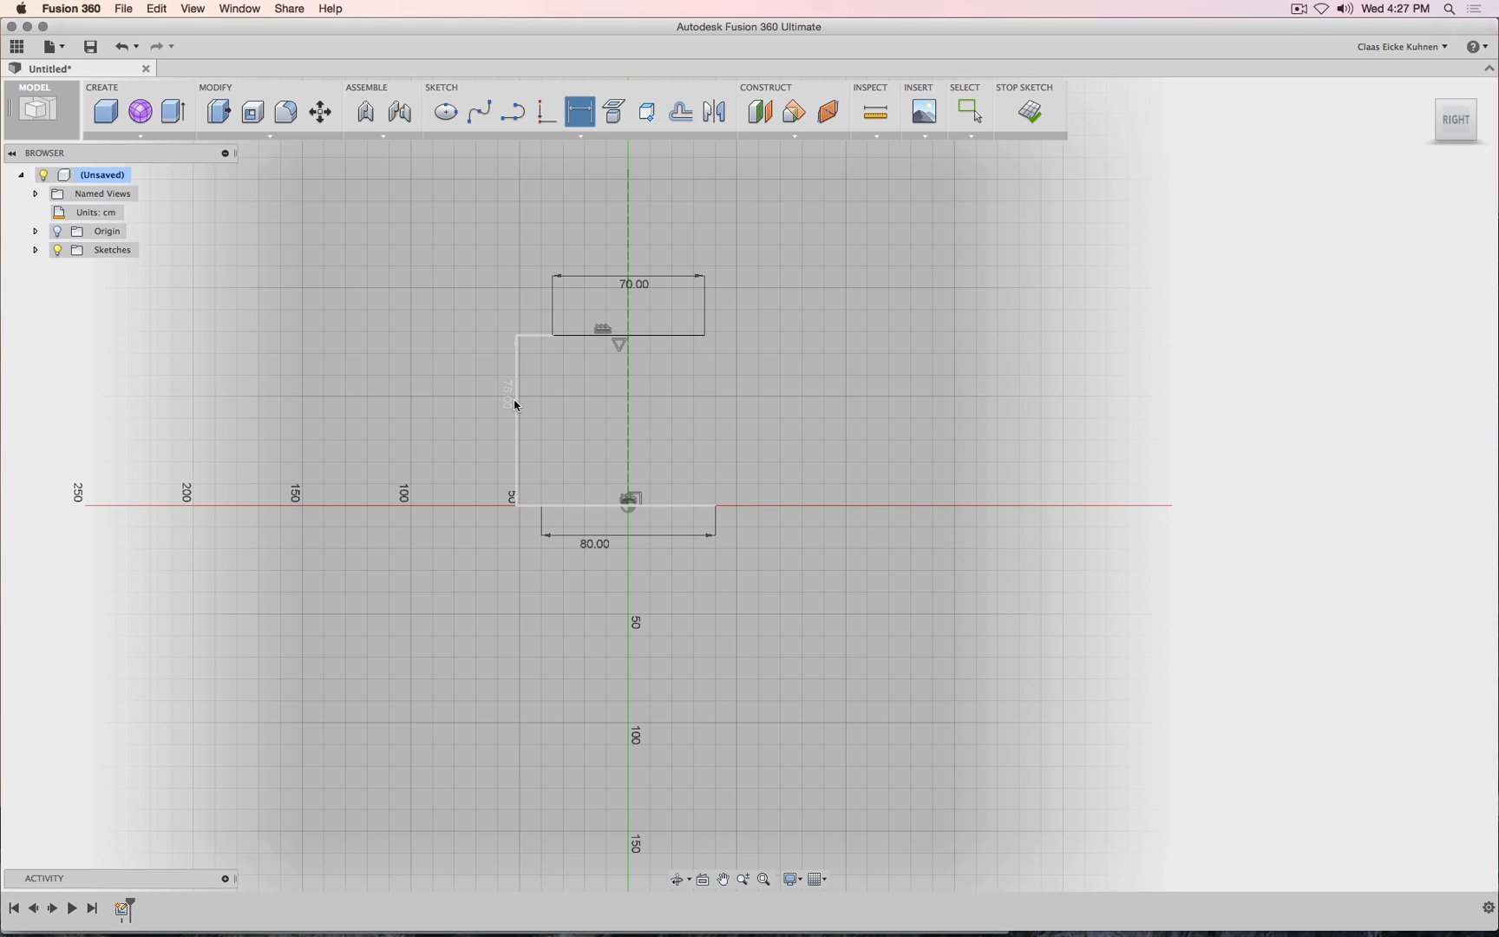
key("Escape")
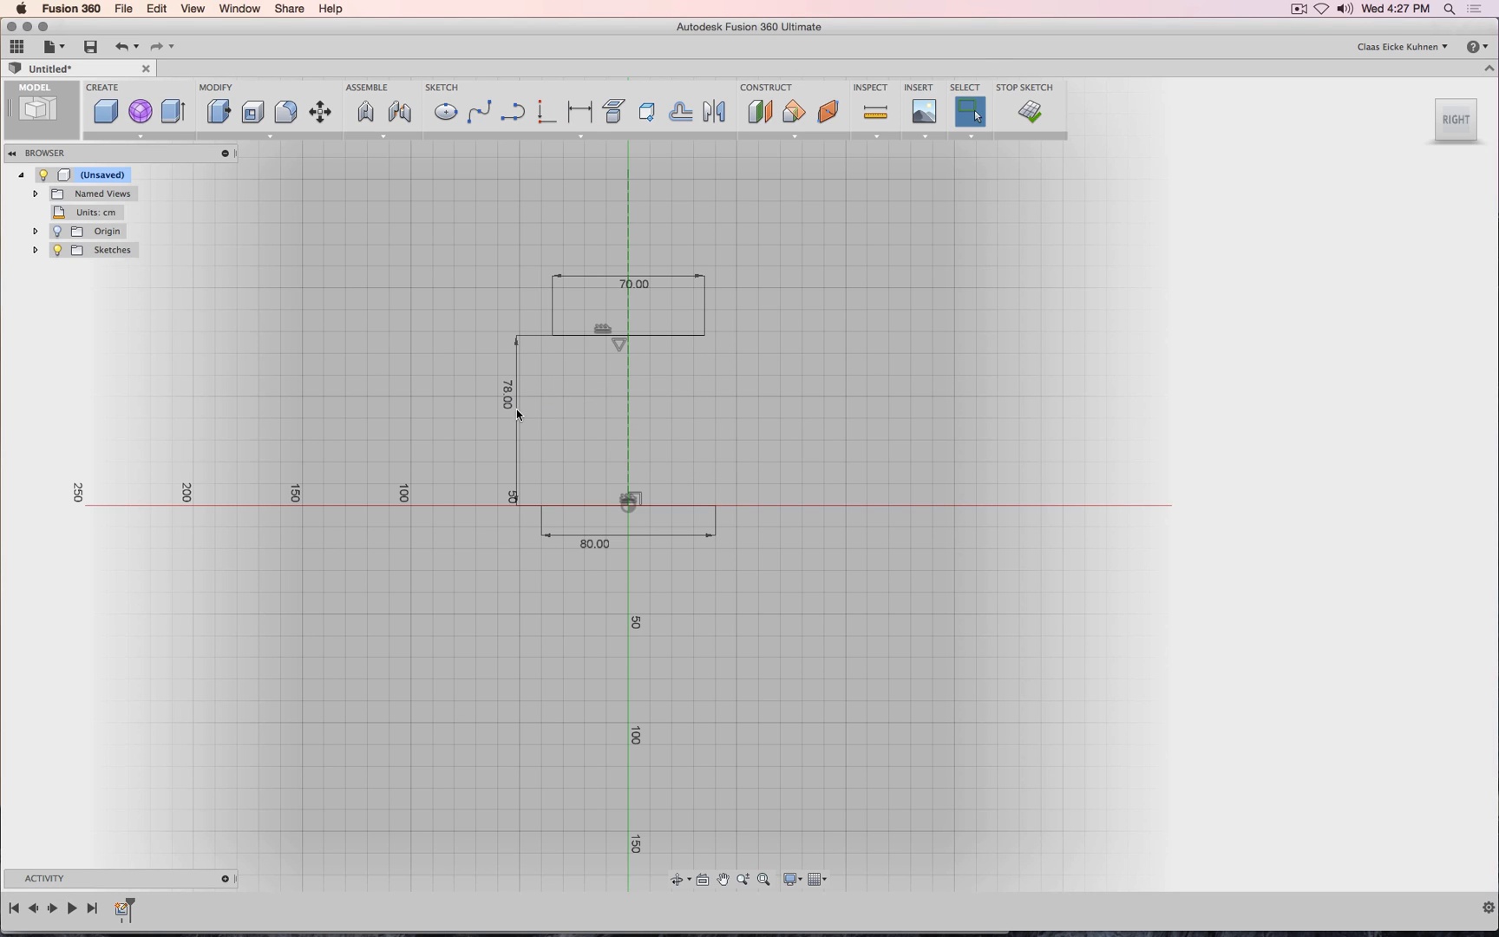
left_click_drag(516, 409, 683, 406)
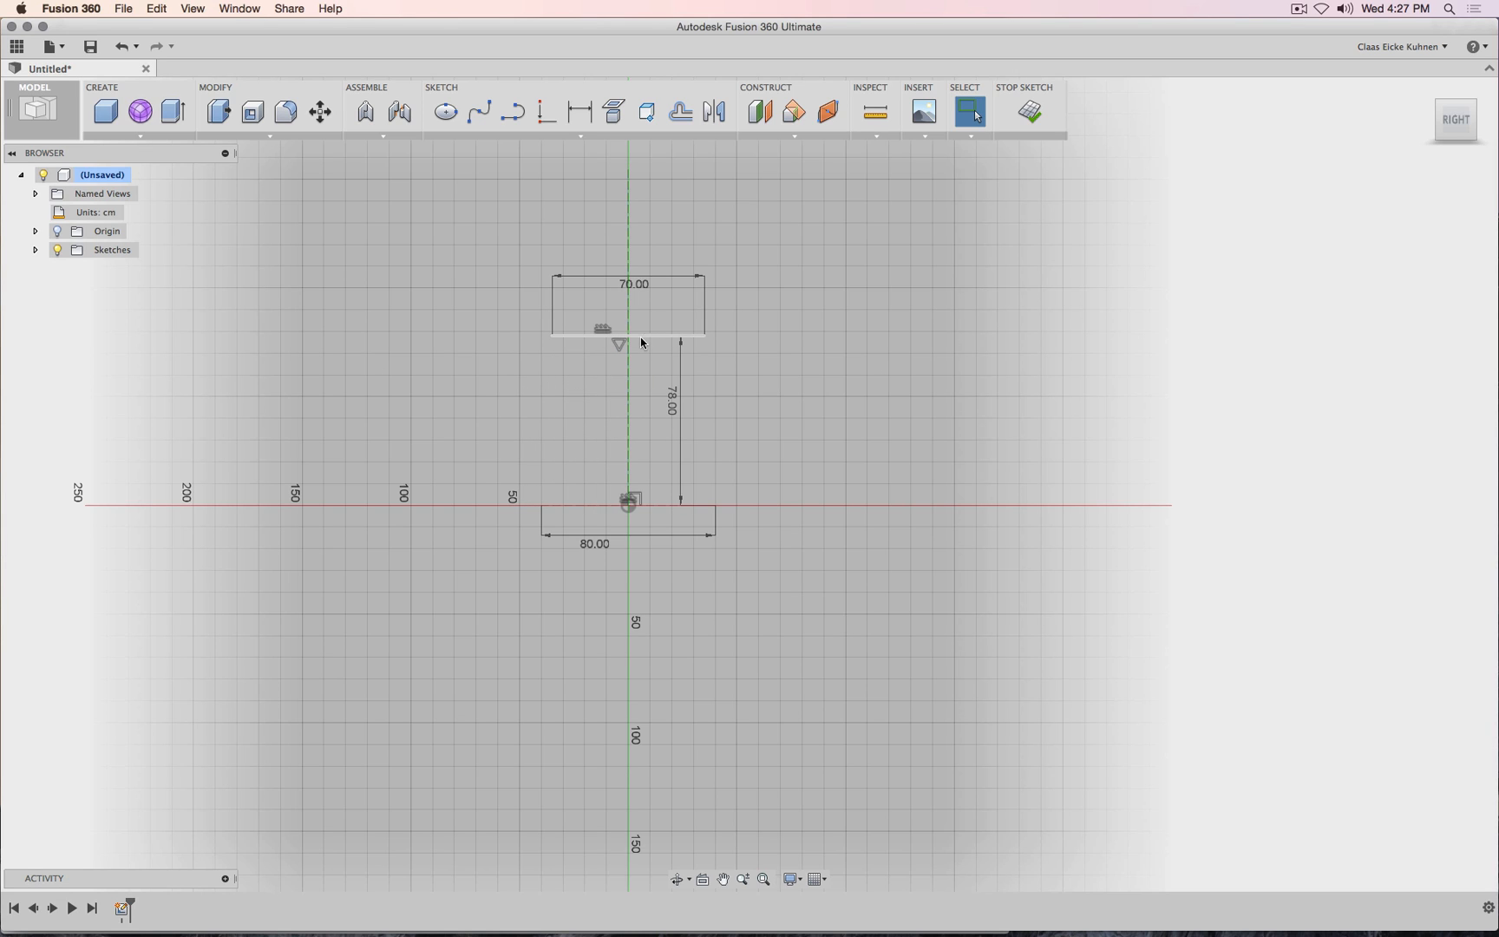
Try a length of 60 cm for the upper horizontal line and set it back to 70 cm.
double_click(639, 285)
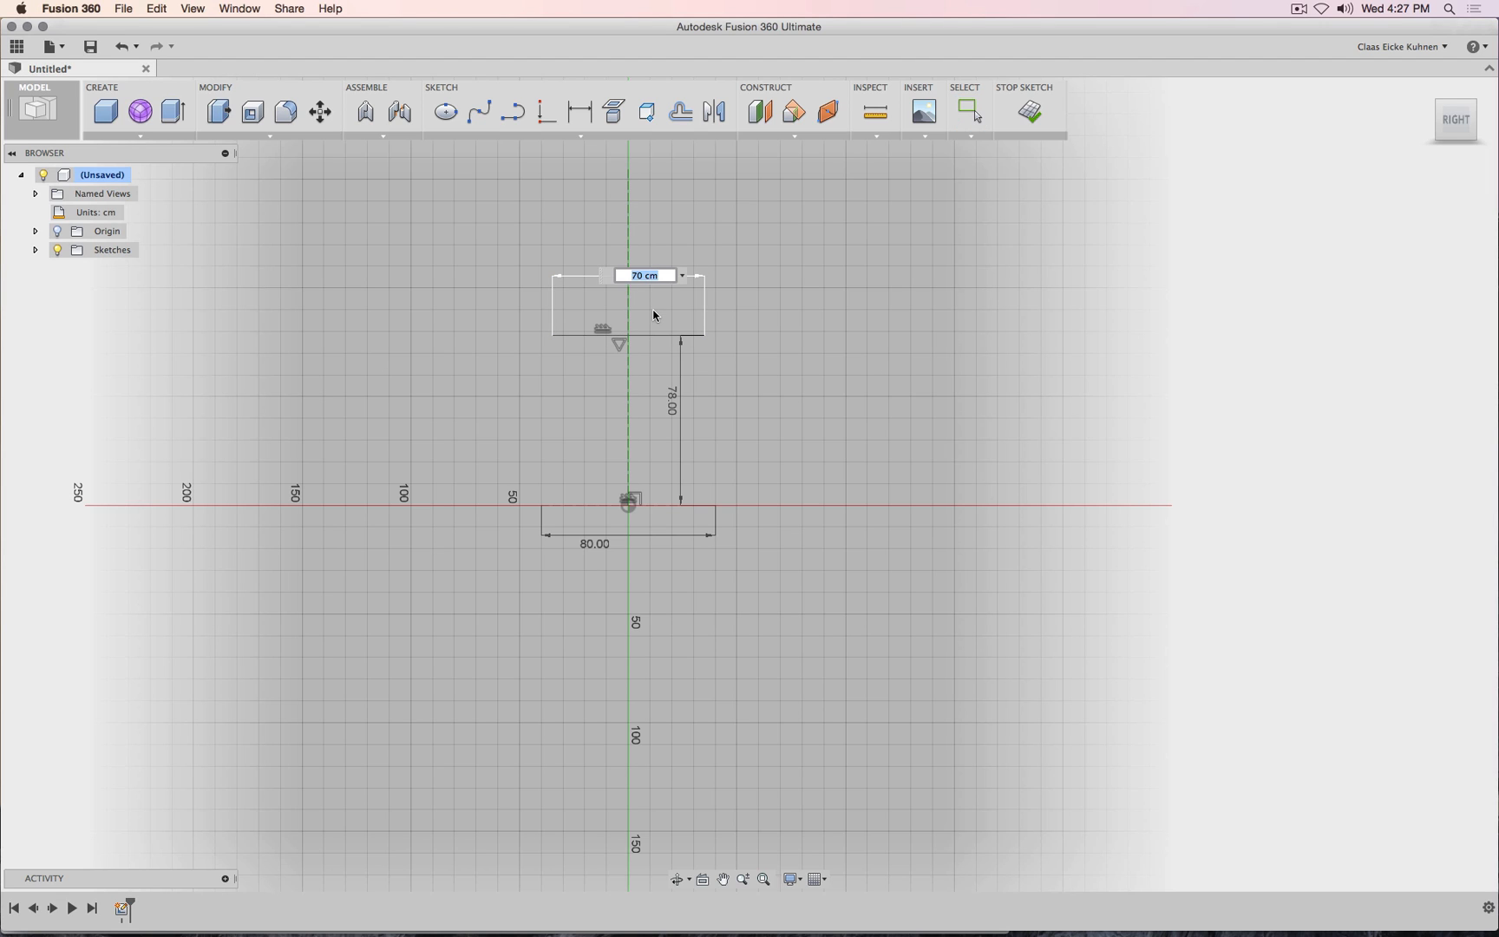
type("60")
key("Return")
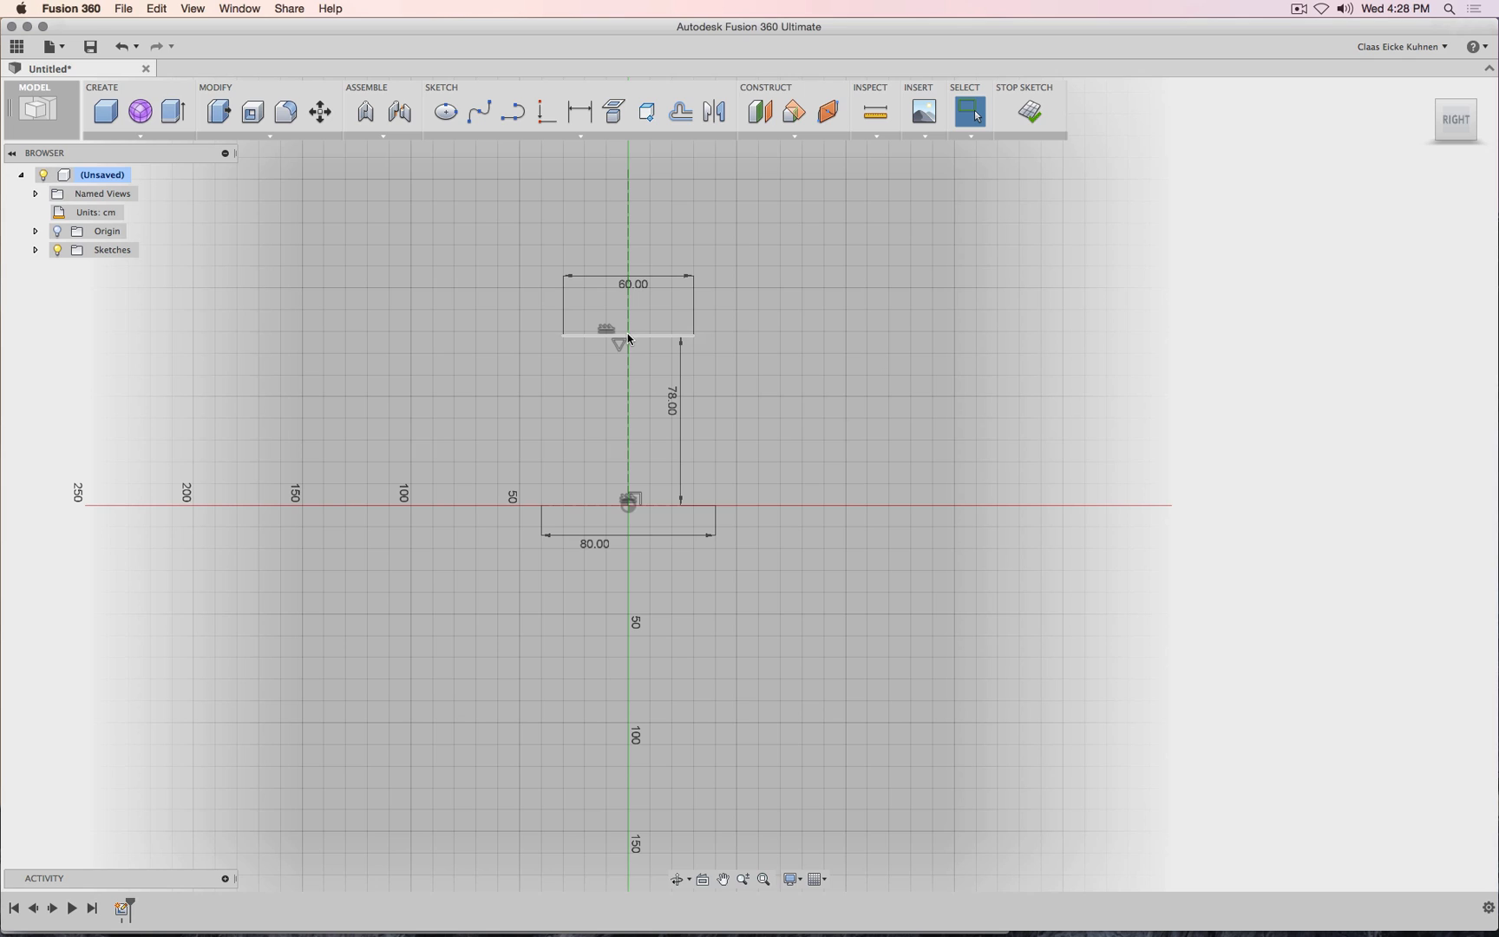
double_click(634, 285)
type("70")
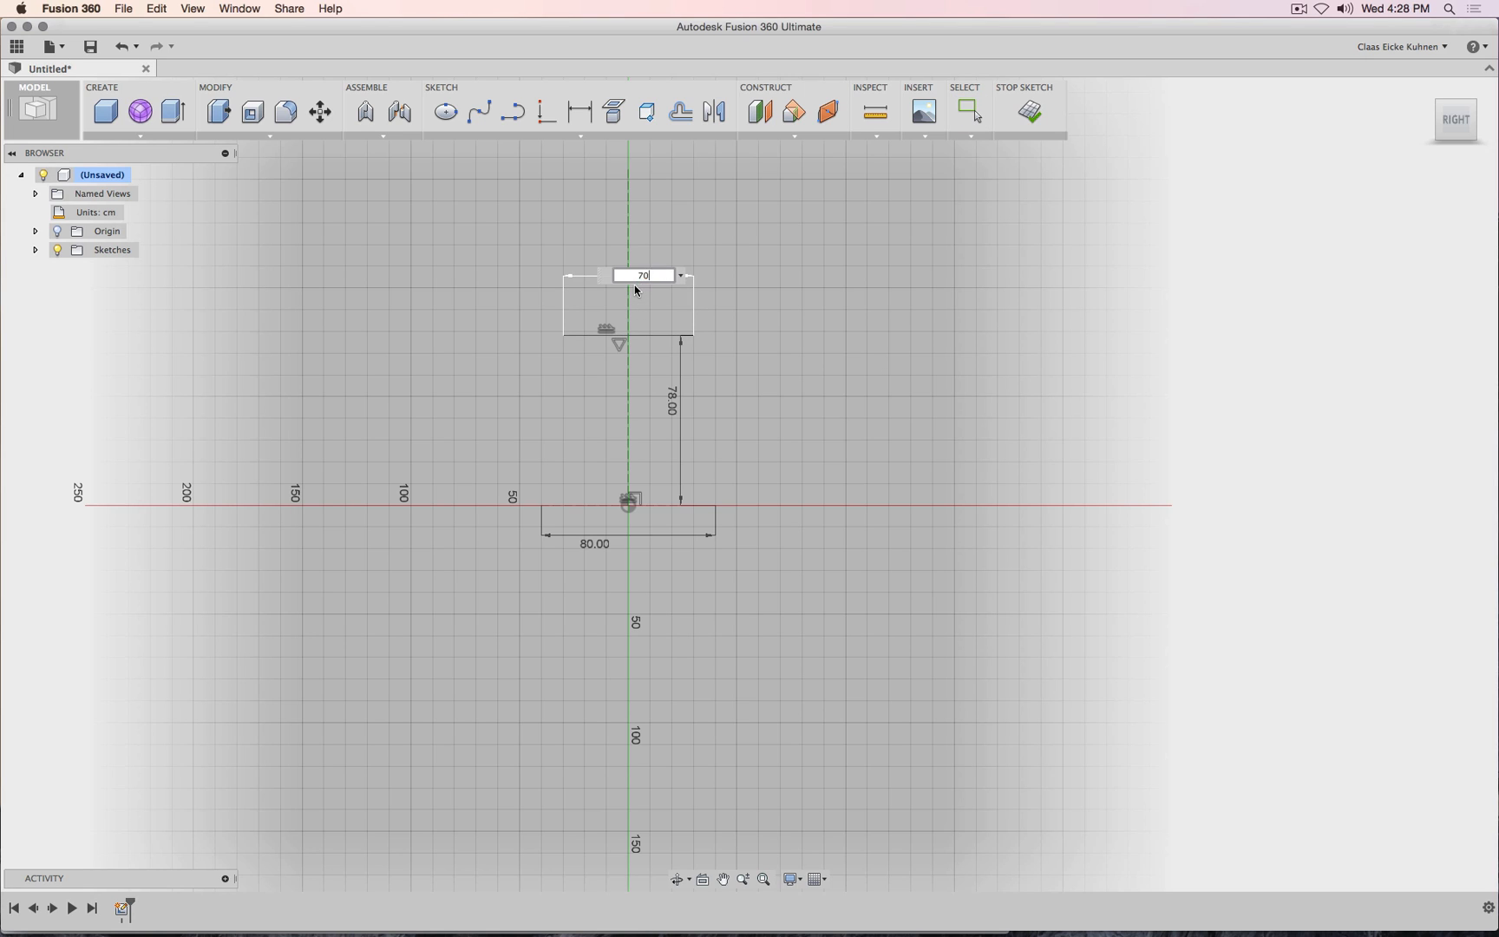
key("Return")
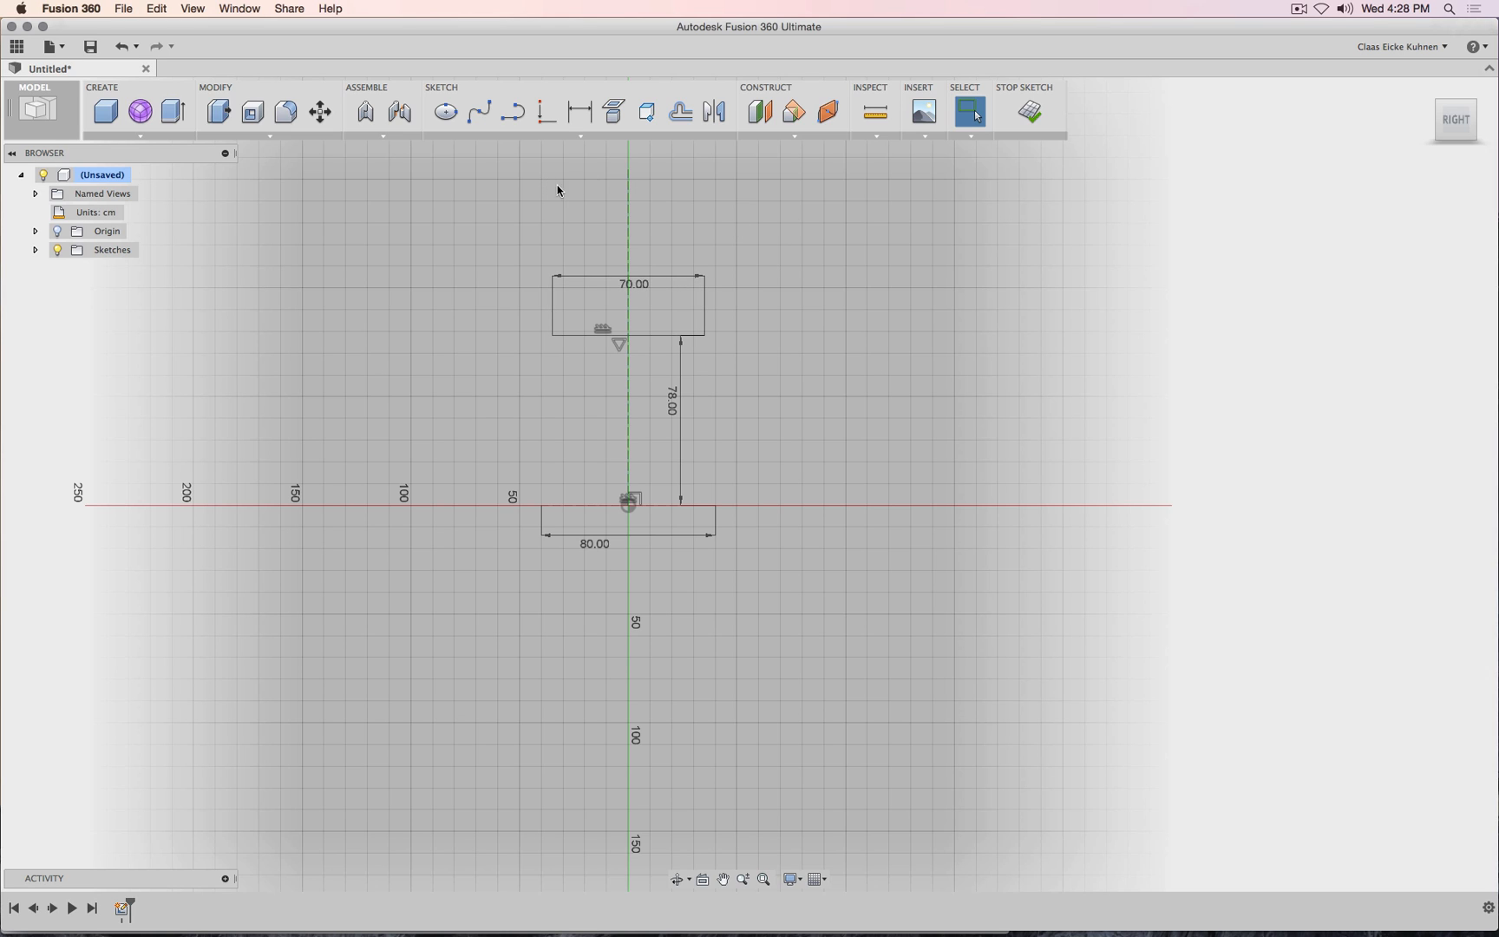
Draw two vertical lines about 70 cm long upward from both ends of the 80 cm construction line.
left_click(513, 112)
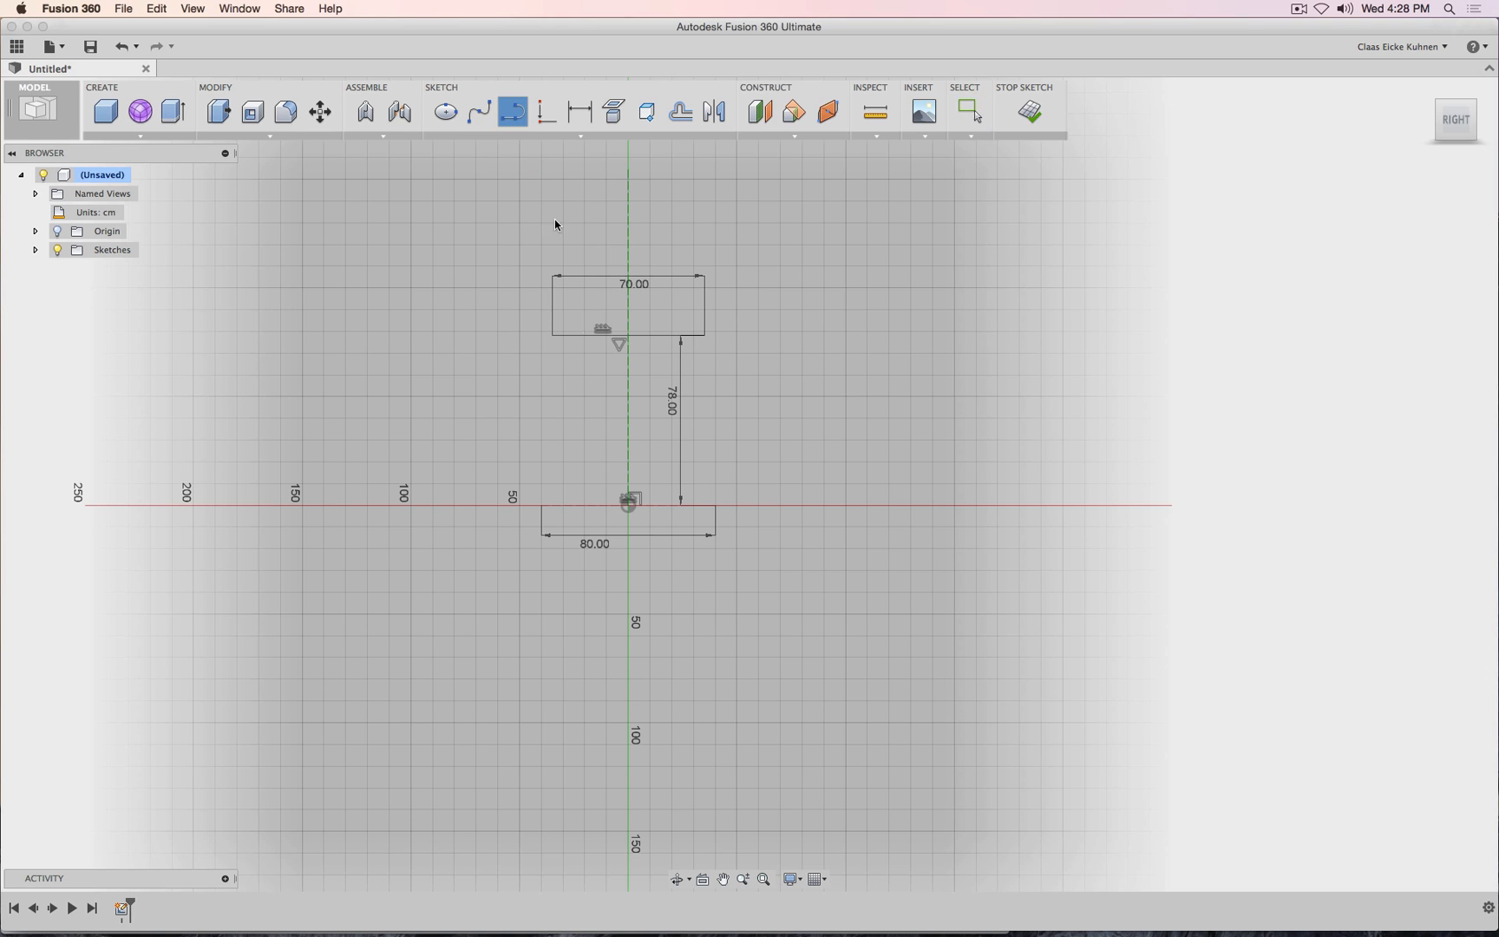
left_click(542, 505)
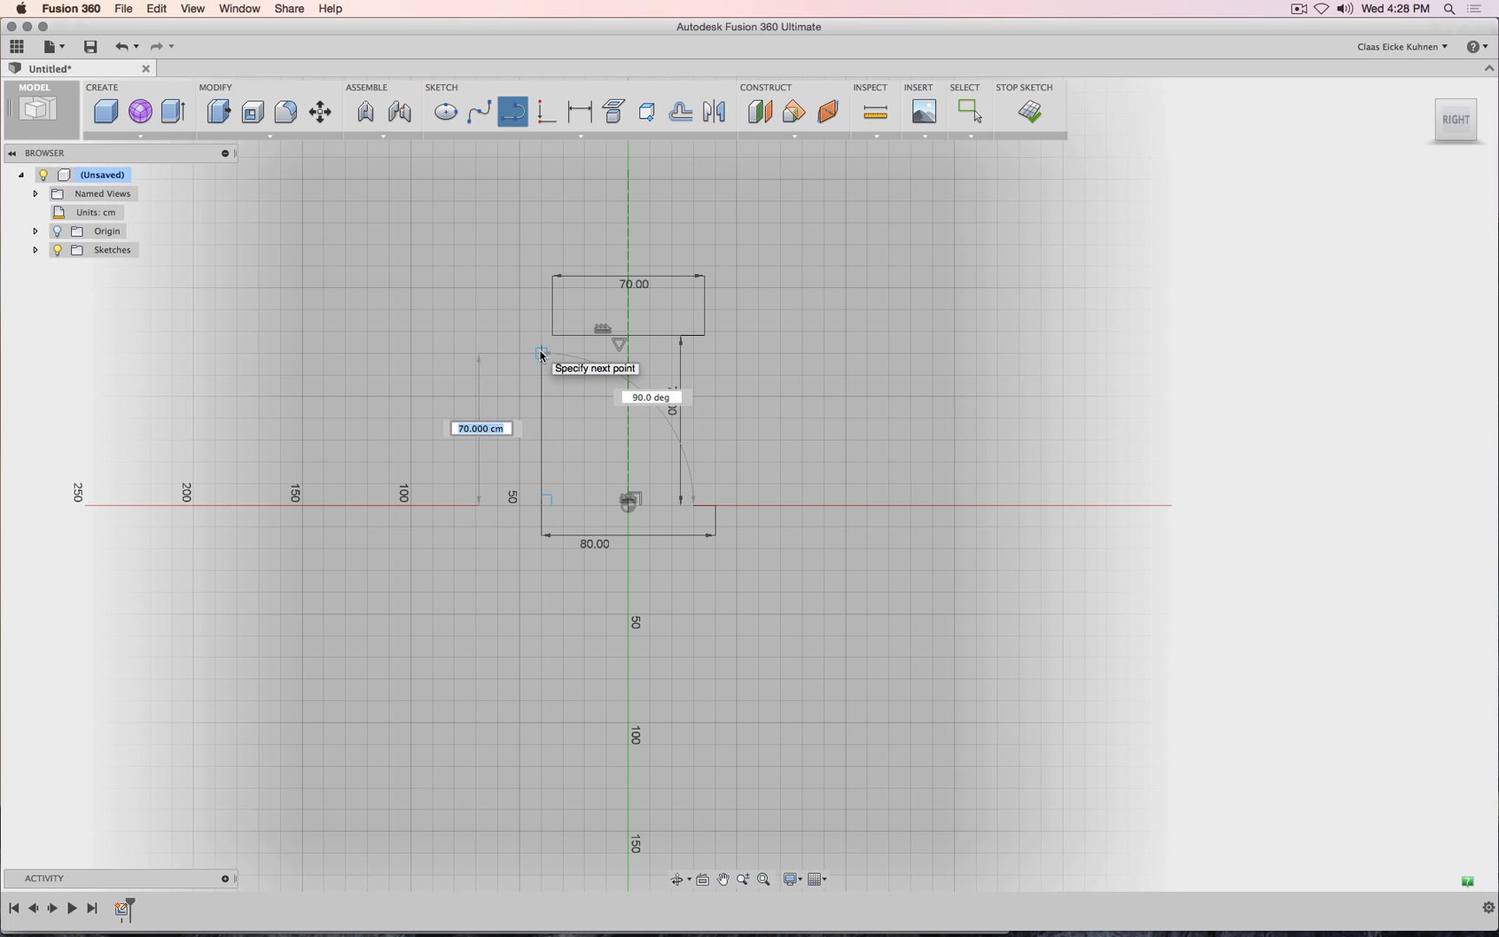
left_click(542, 354)
key("Escape")
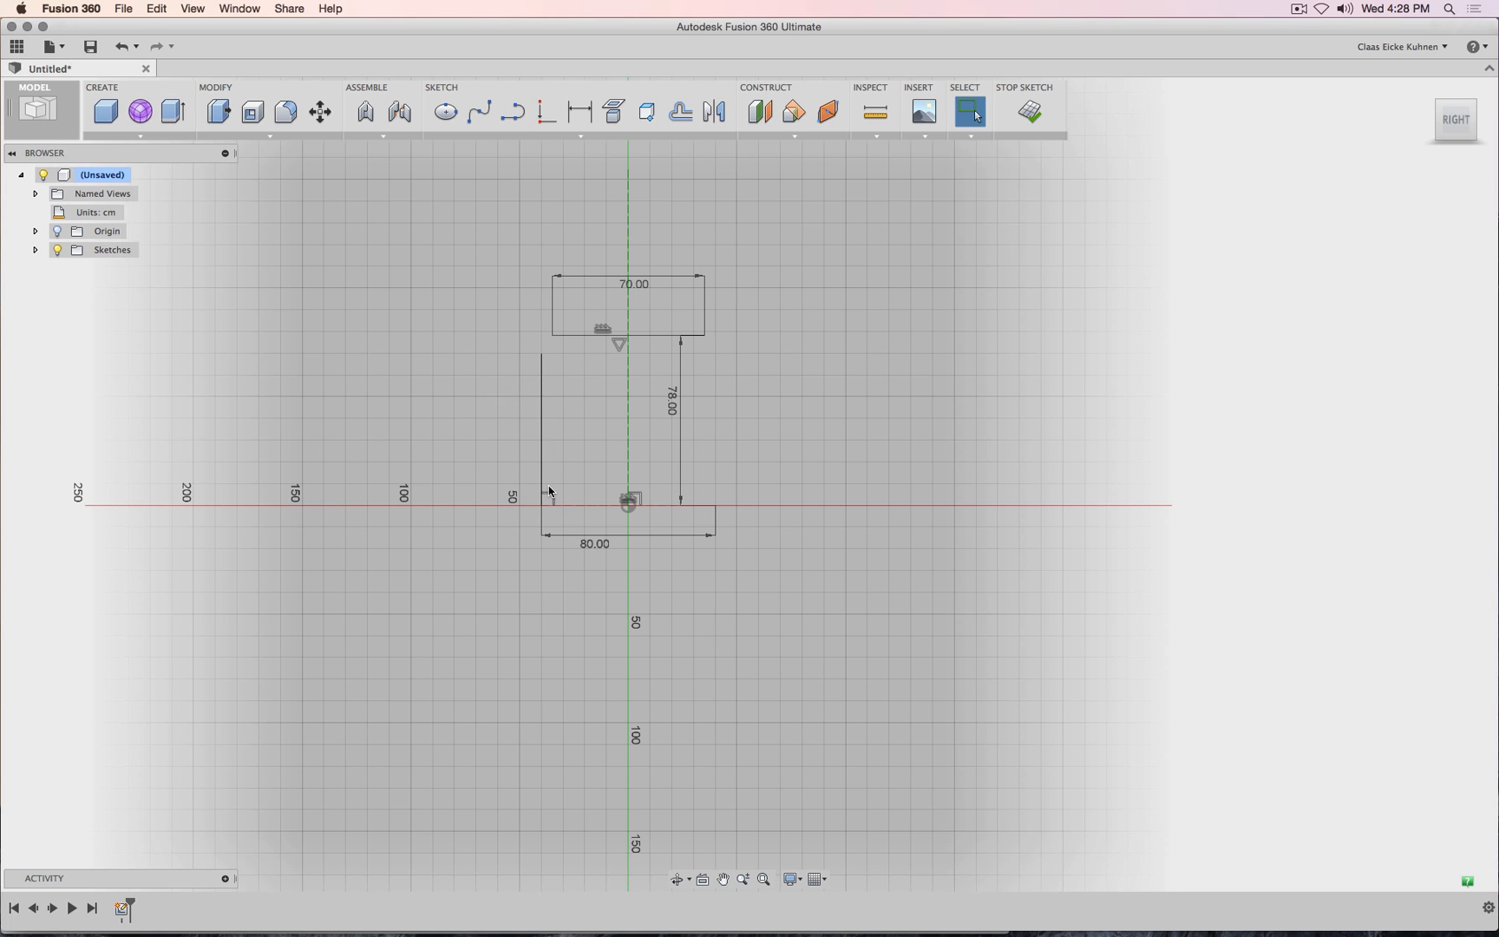
left_click(512, 111)
left_click(715, 506)
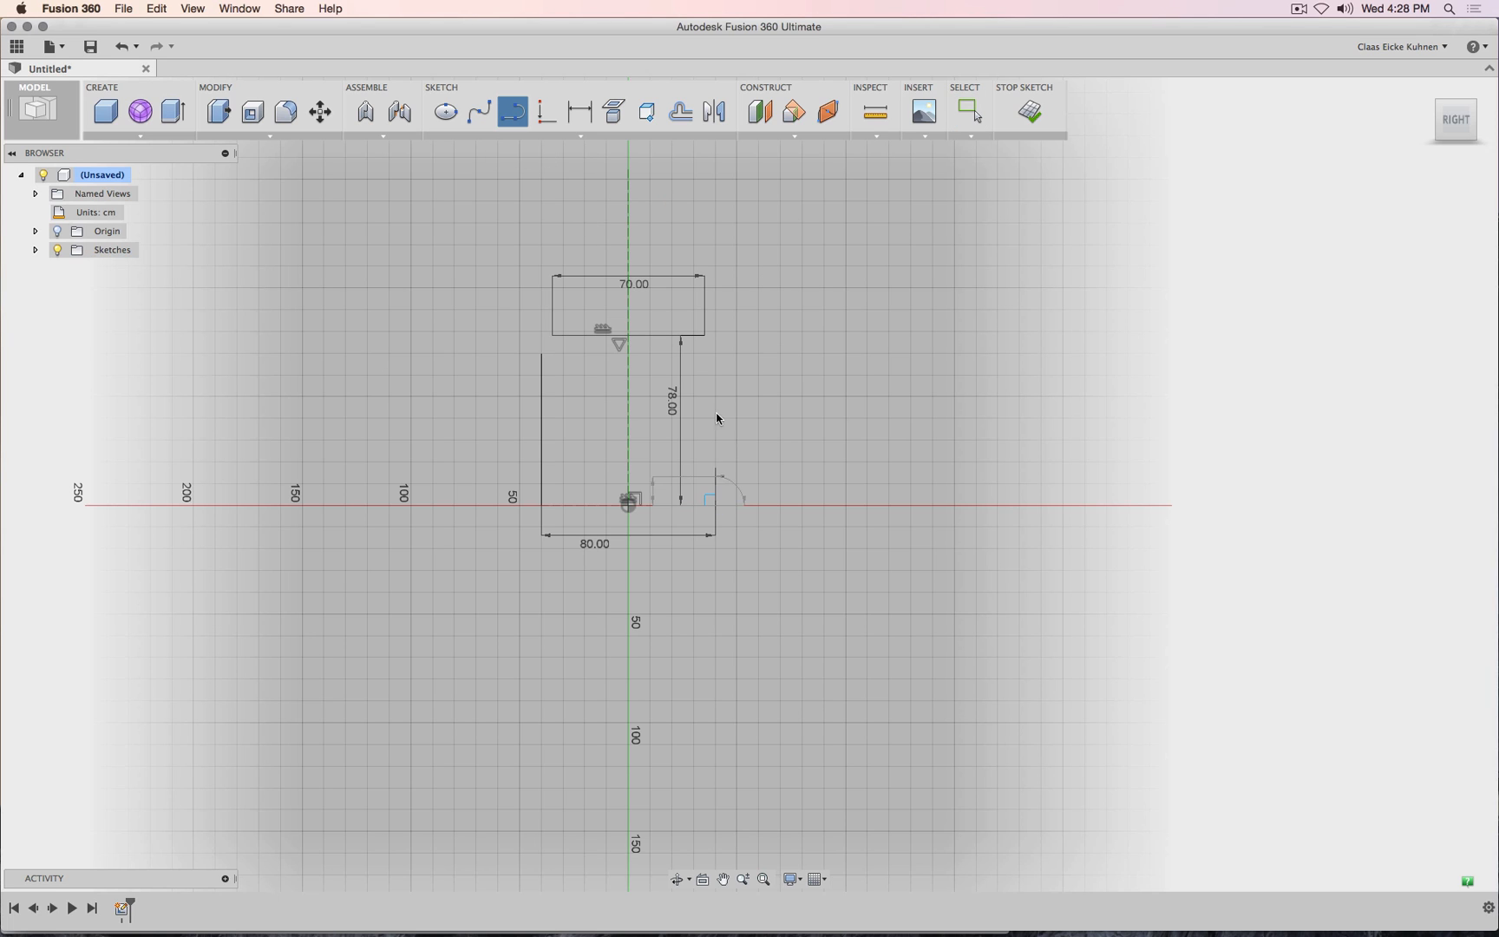
left_click(715, 353)
key("Escape")
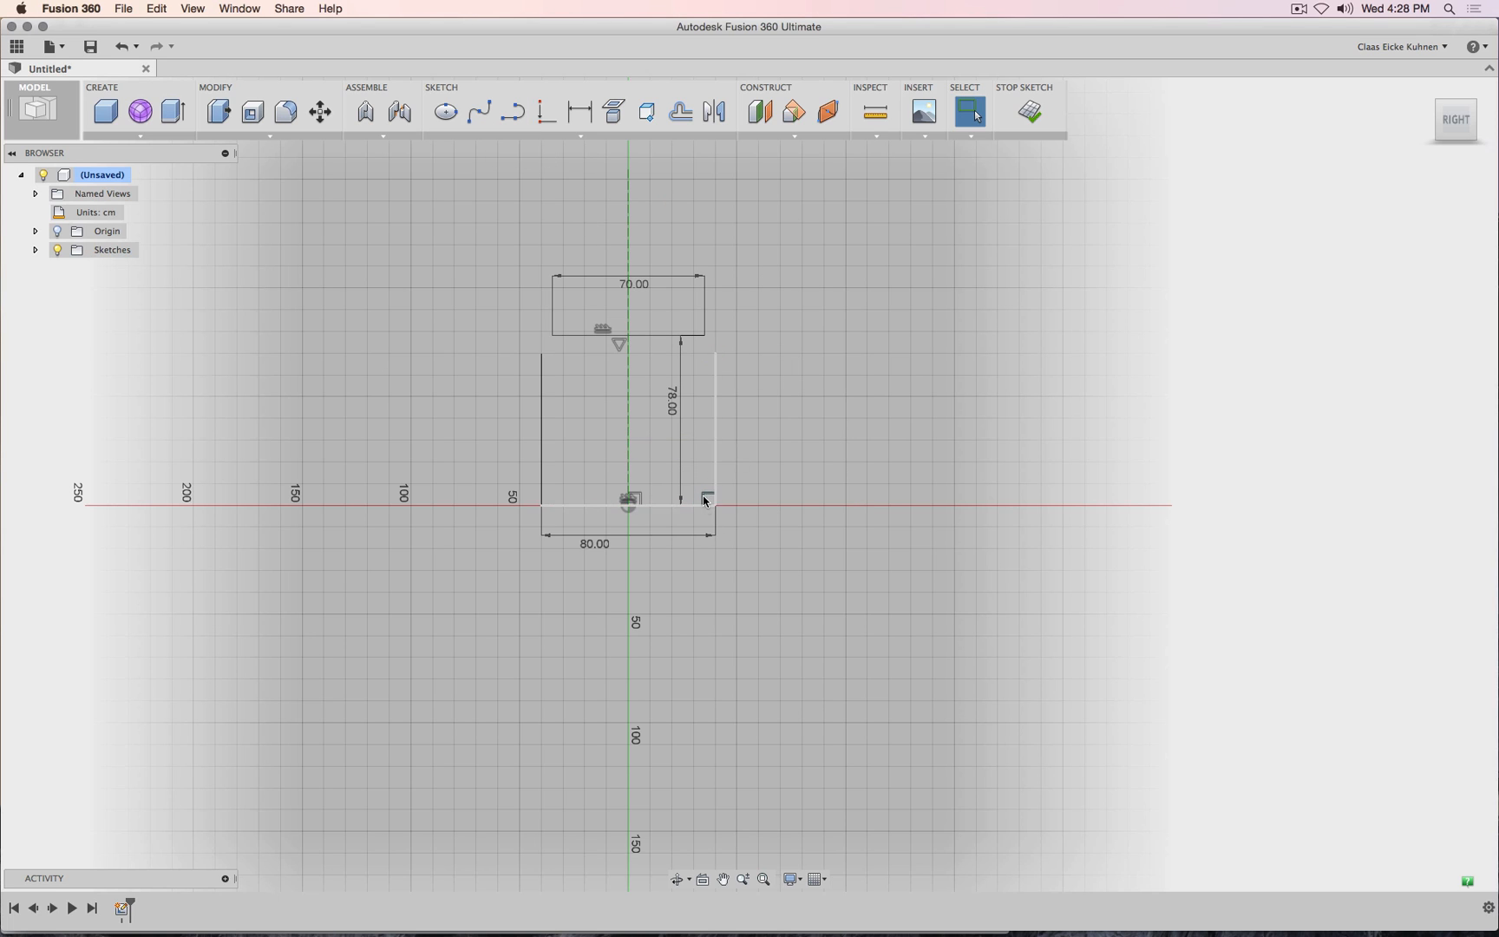
Dimension the inner angle between the right side line and the base construction line at 89 degrees.
left_click(586, 113)
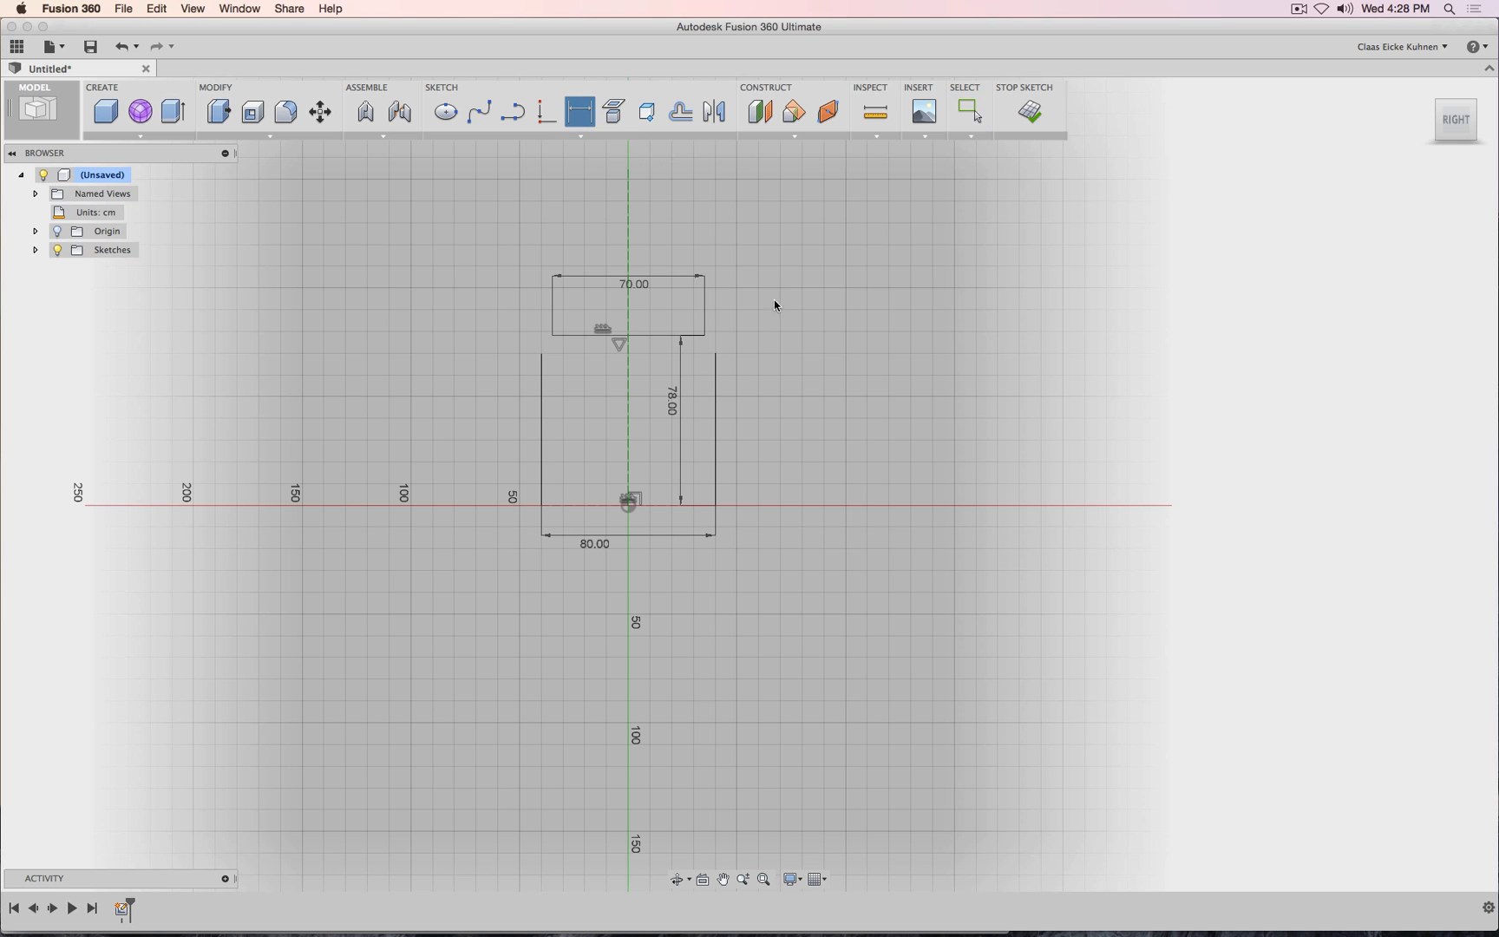
key("Escape")
scroll(602, 281, "down", 2)
scroll(602, 281, "up", 5)
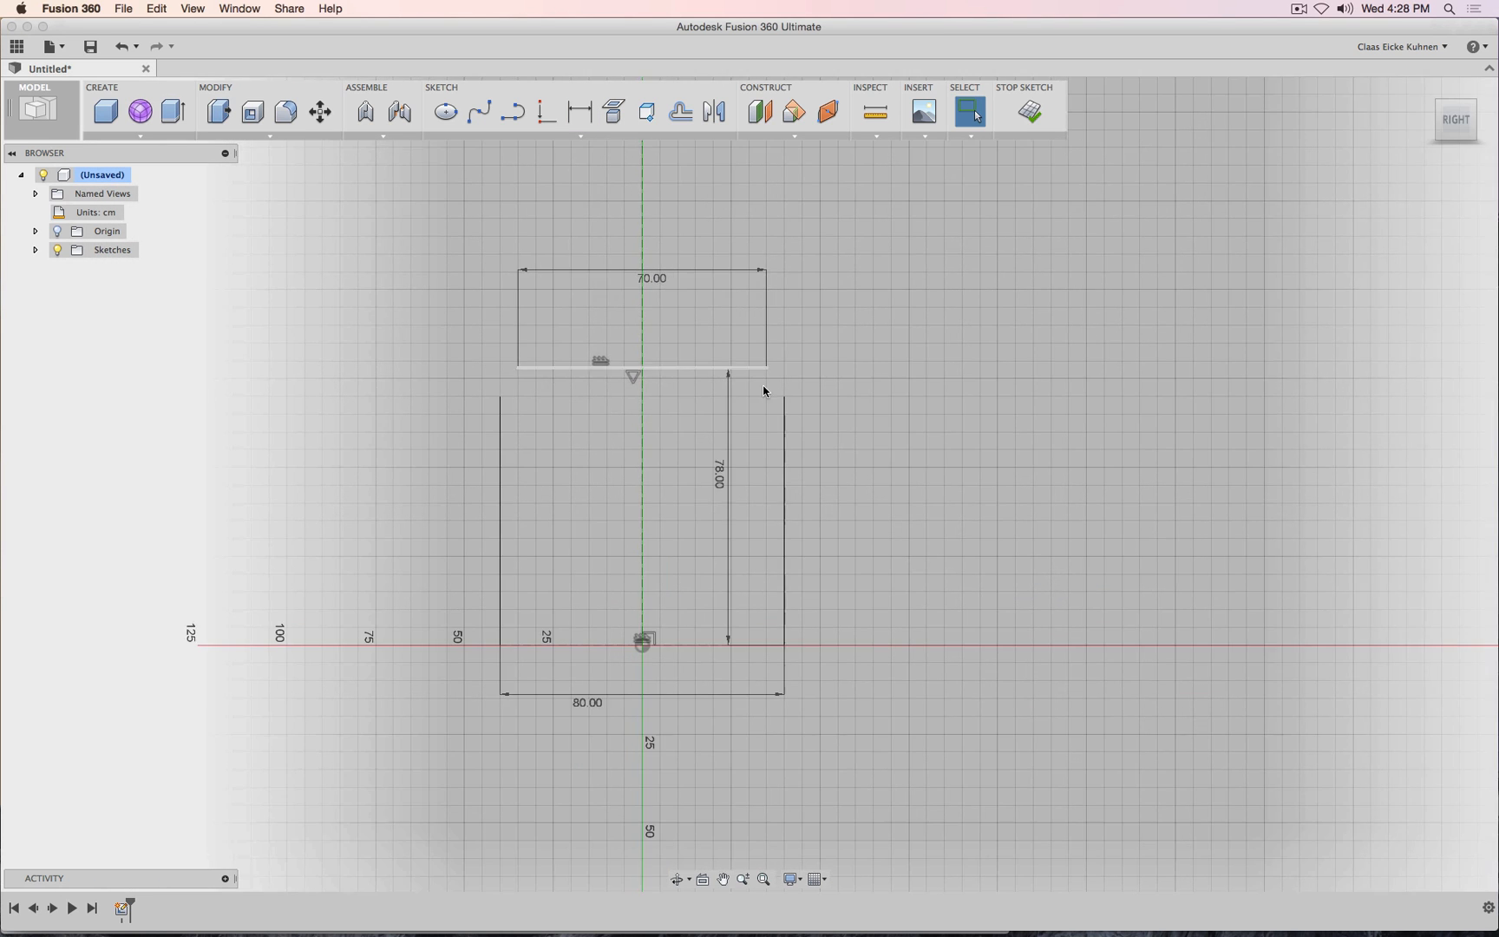
scroll(849, 492, "down", 2)
middle_click_drag(851, 429, 853, 267)
scroll(853, 267, "down", 1)
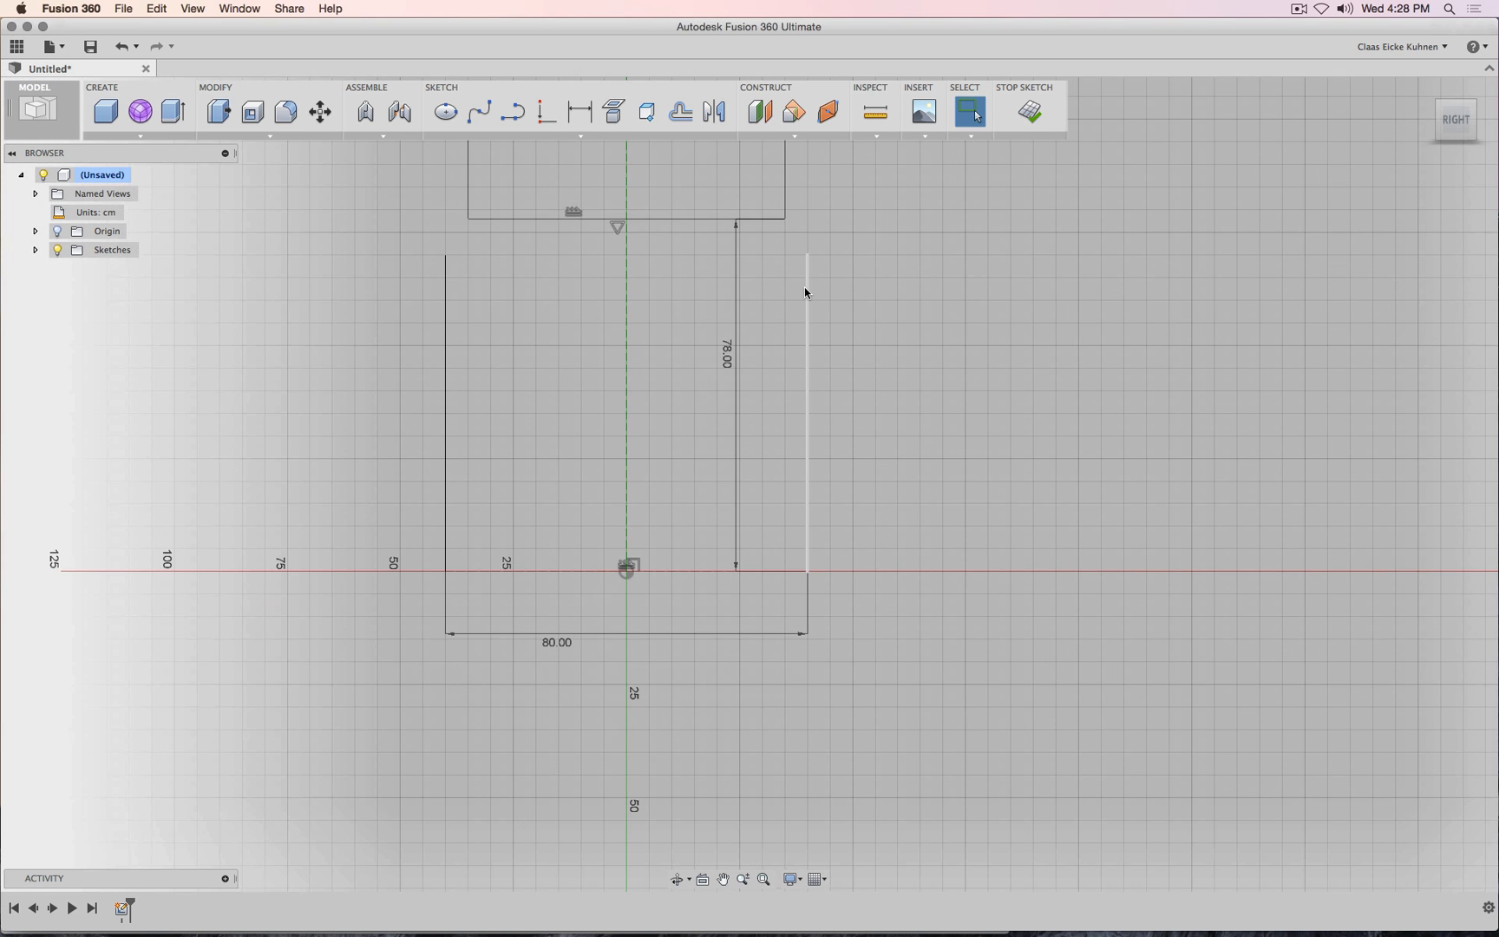
left_click(806, 291)
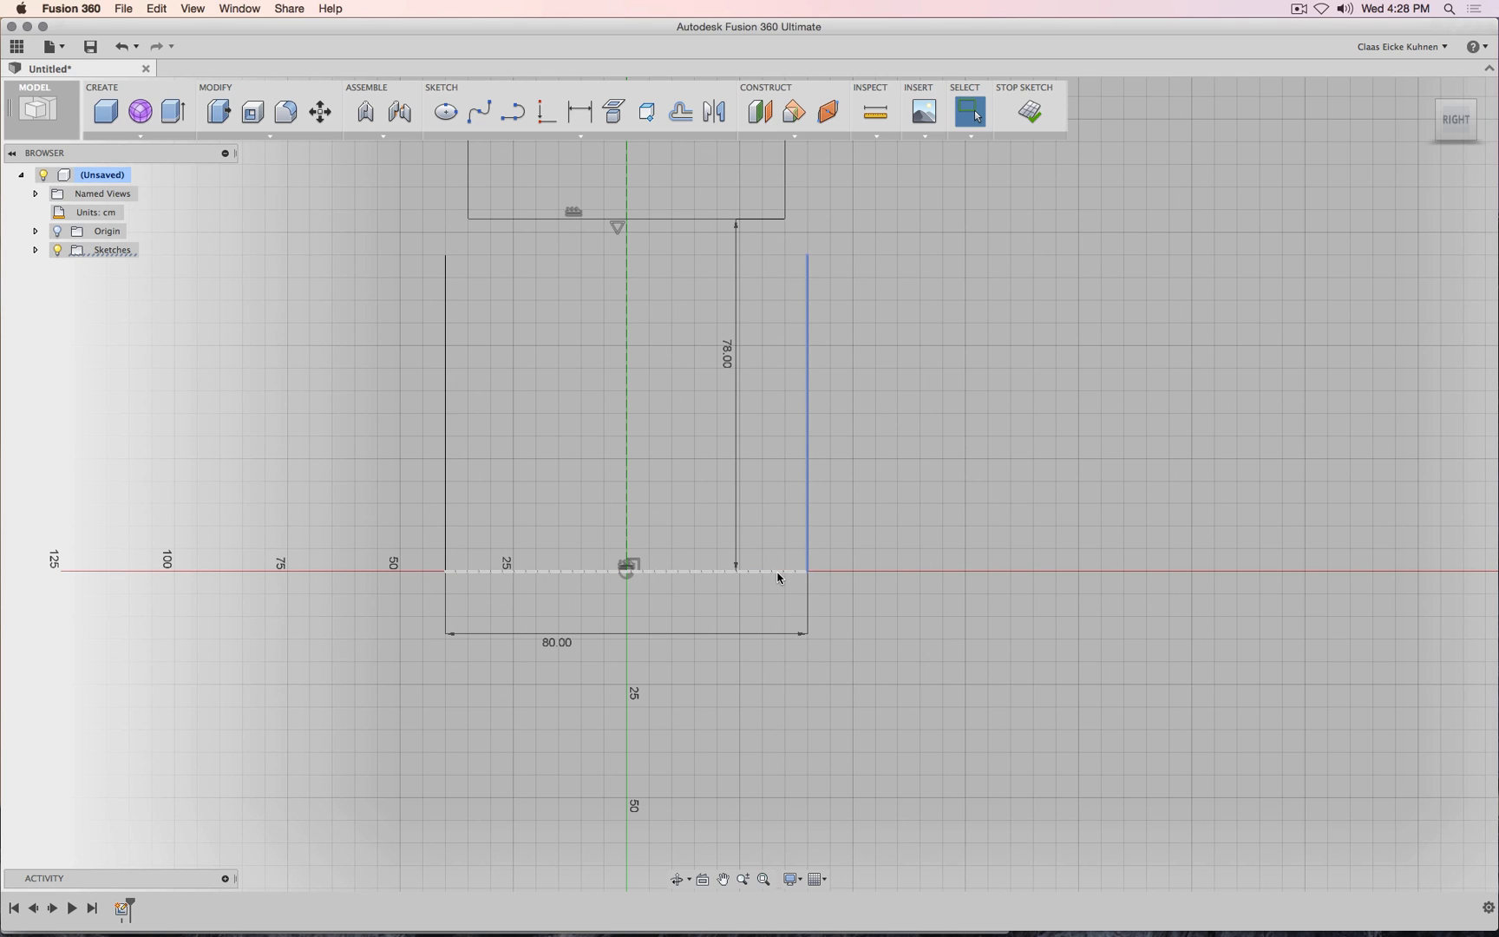
left_click(778, 576, "shift")
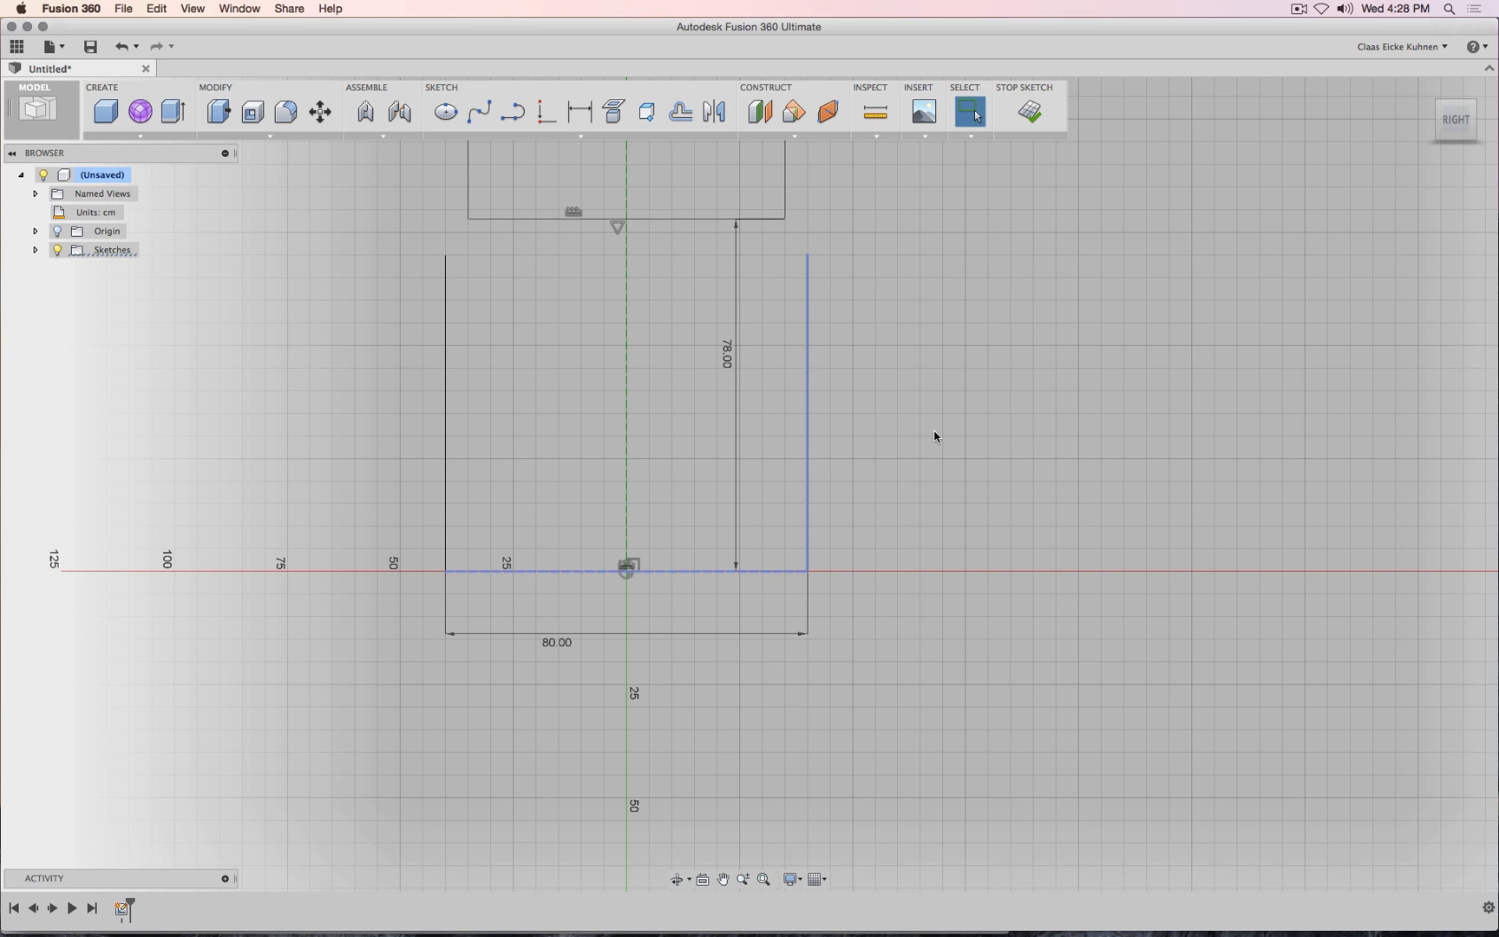
left_click(581, 113)
left_click(787, 534)
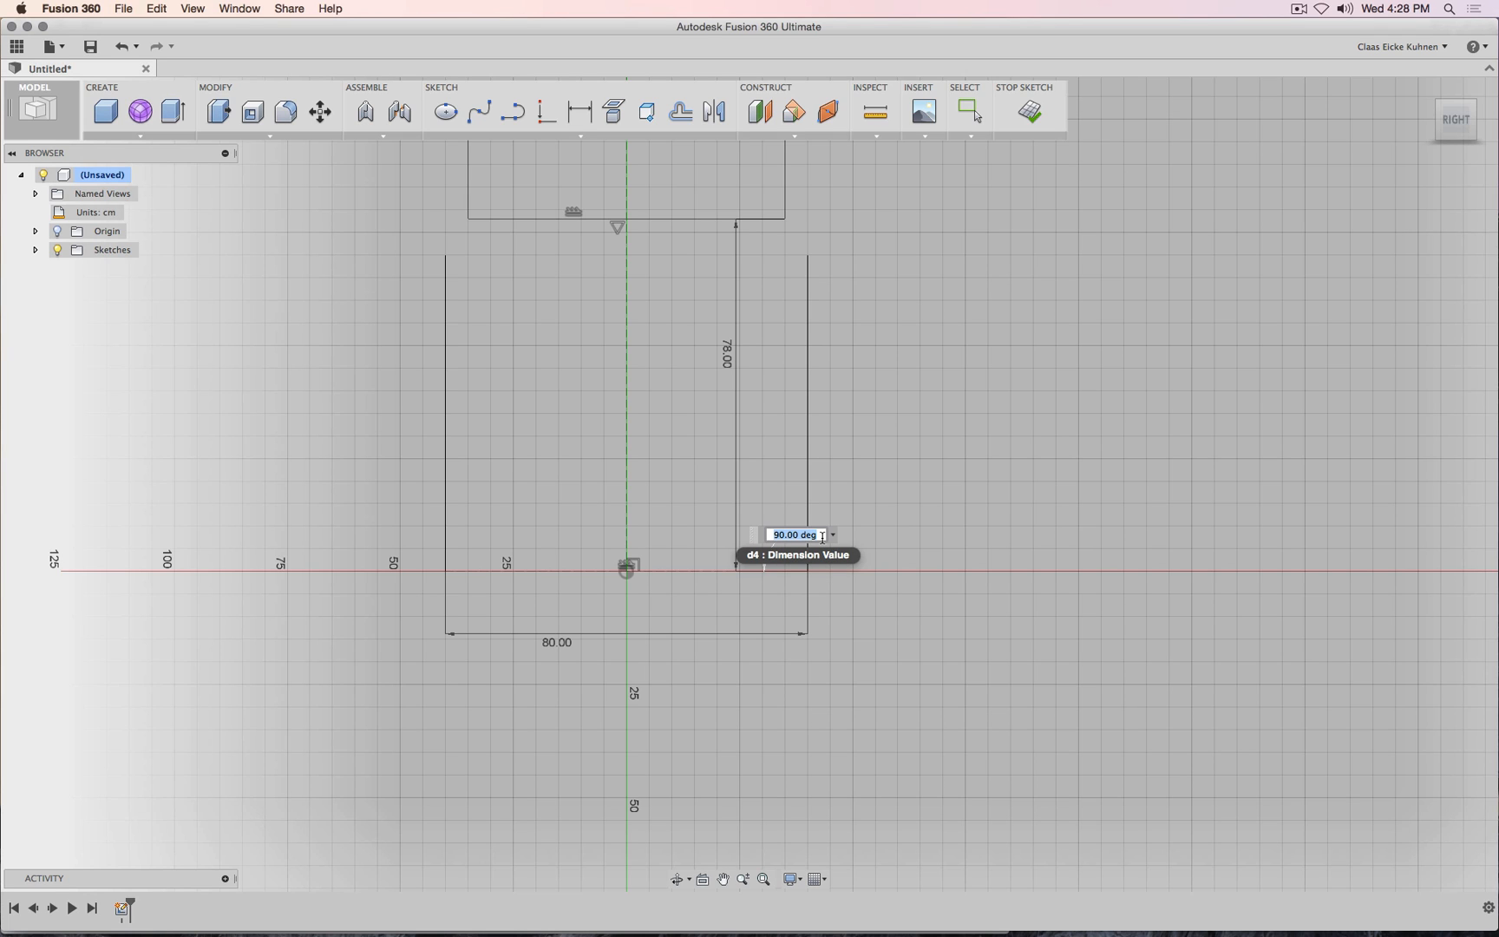
type("89")
key("Return")
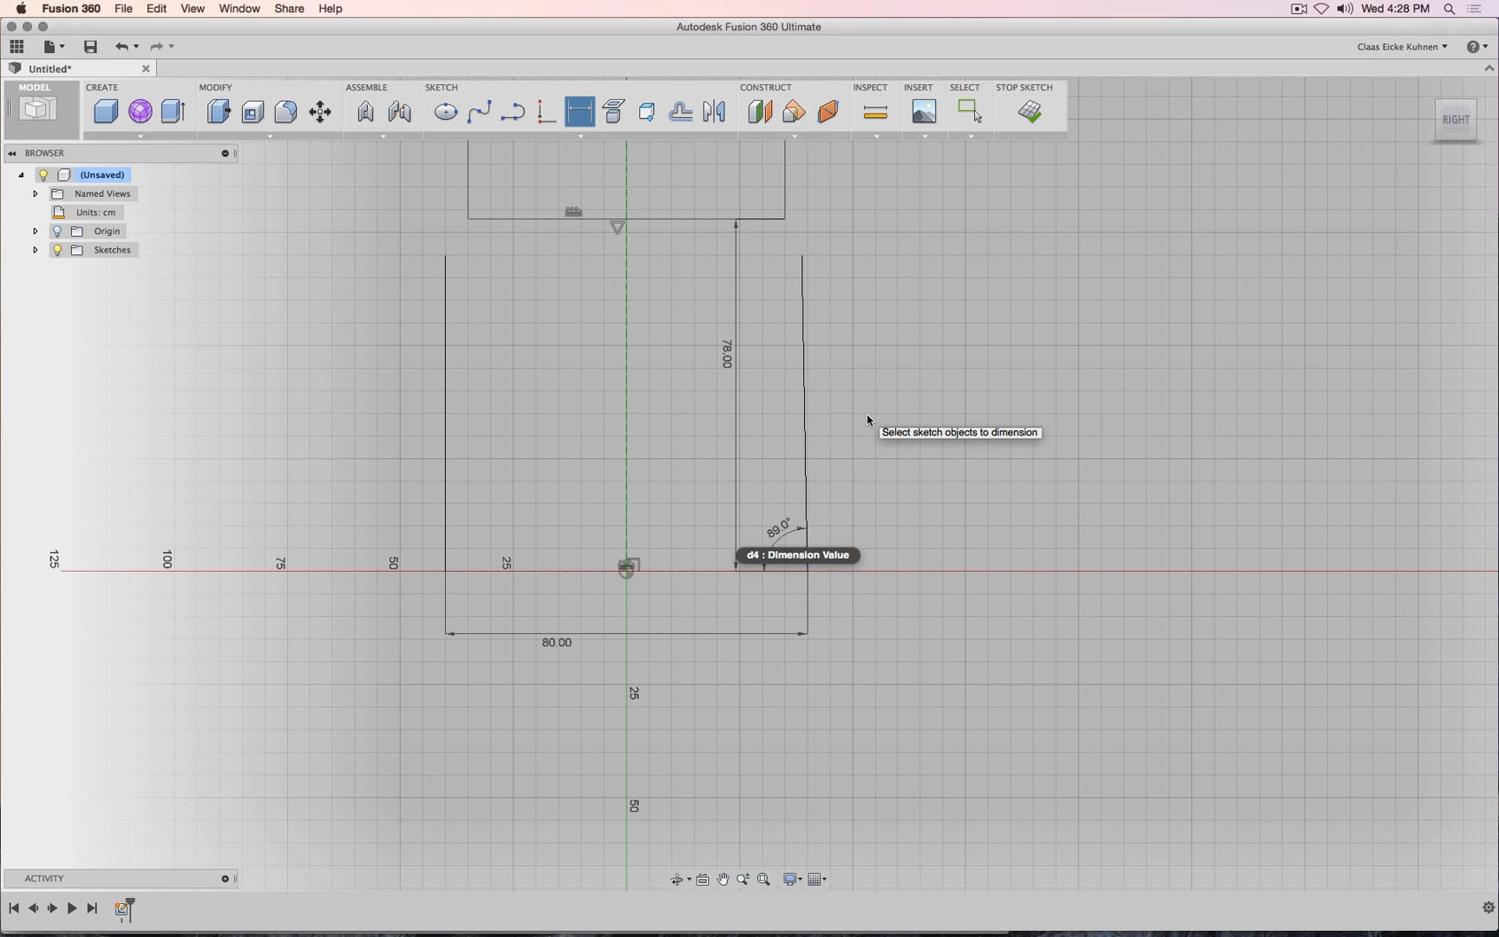
key("Escape")
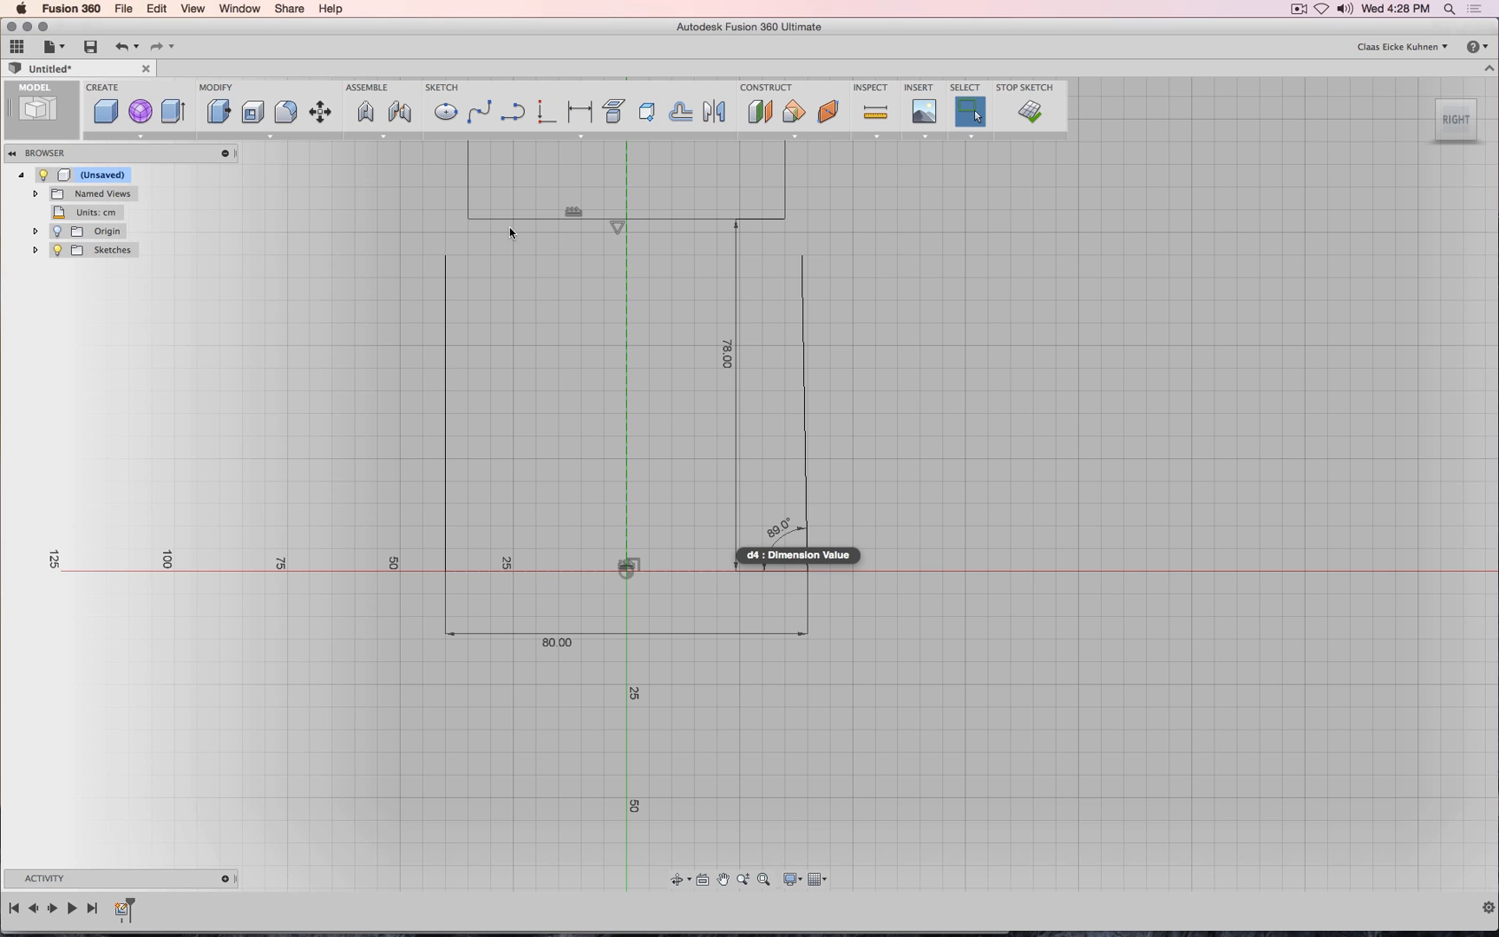
Dimension the inner angle between the left side line and the base construction line at 89 degrees.
left_click(445, 465)
left_click(484, 571, "shift")
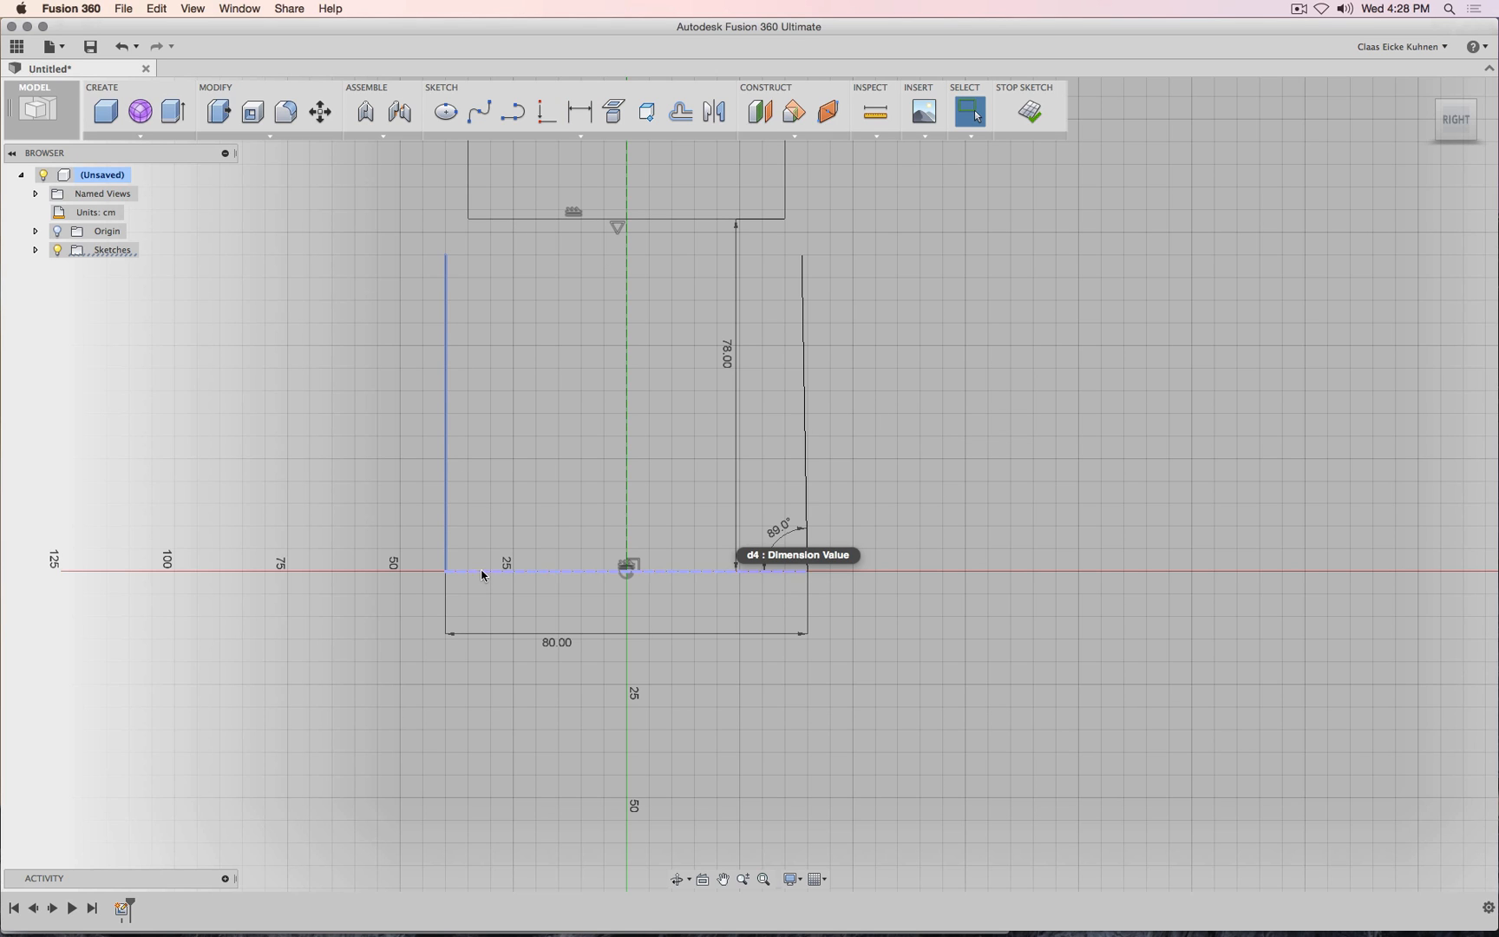
left_click(578, 113)
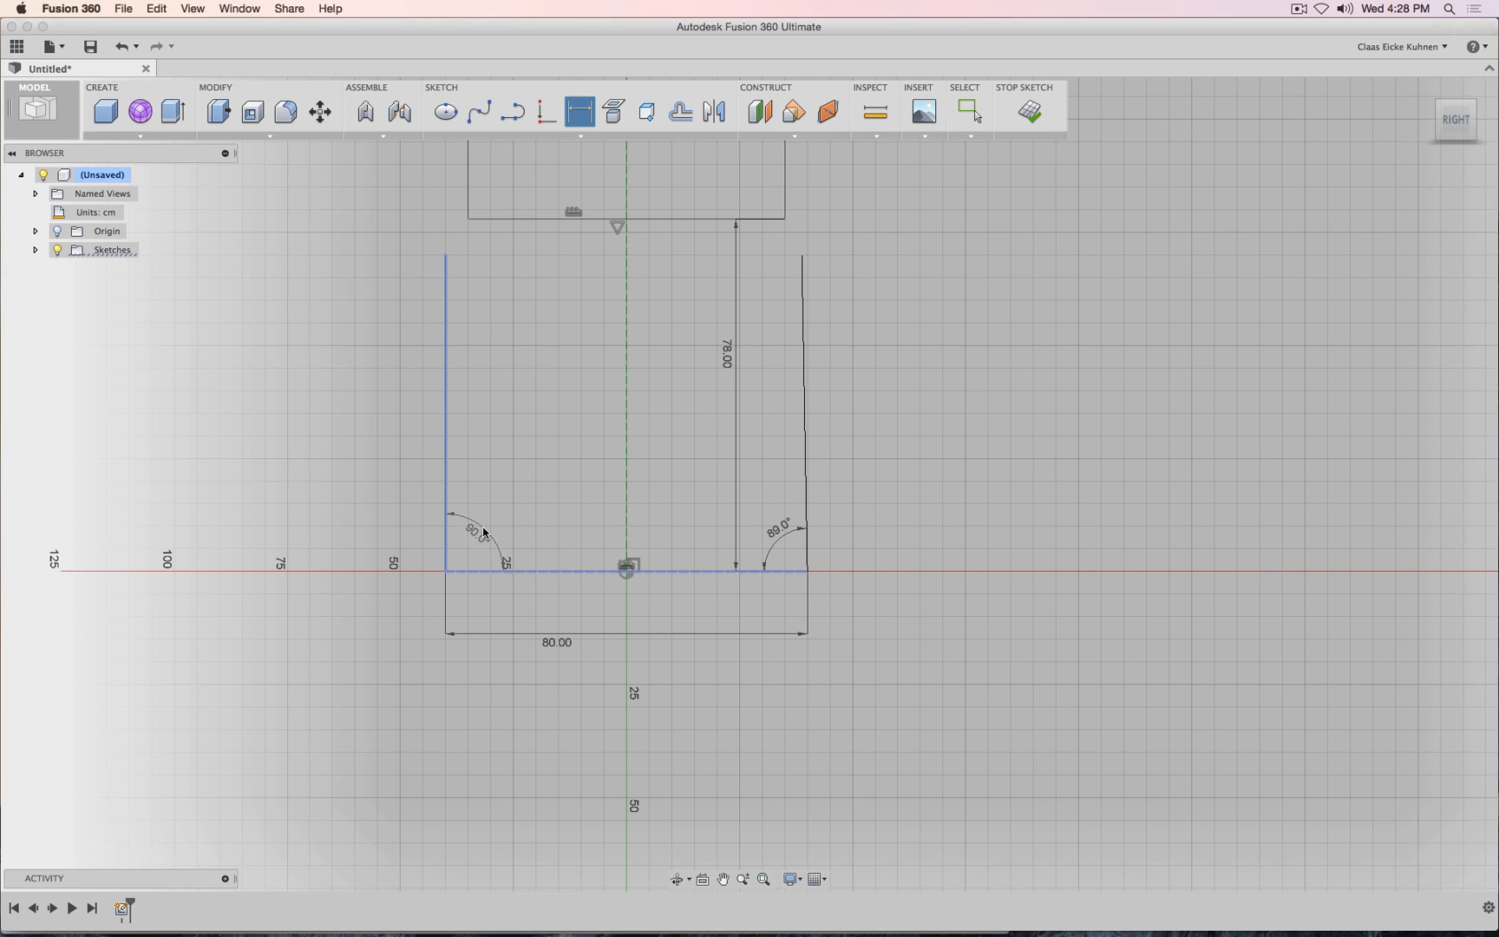
left_click(483, 533)
left_click(483, 533)
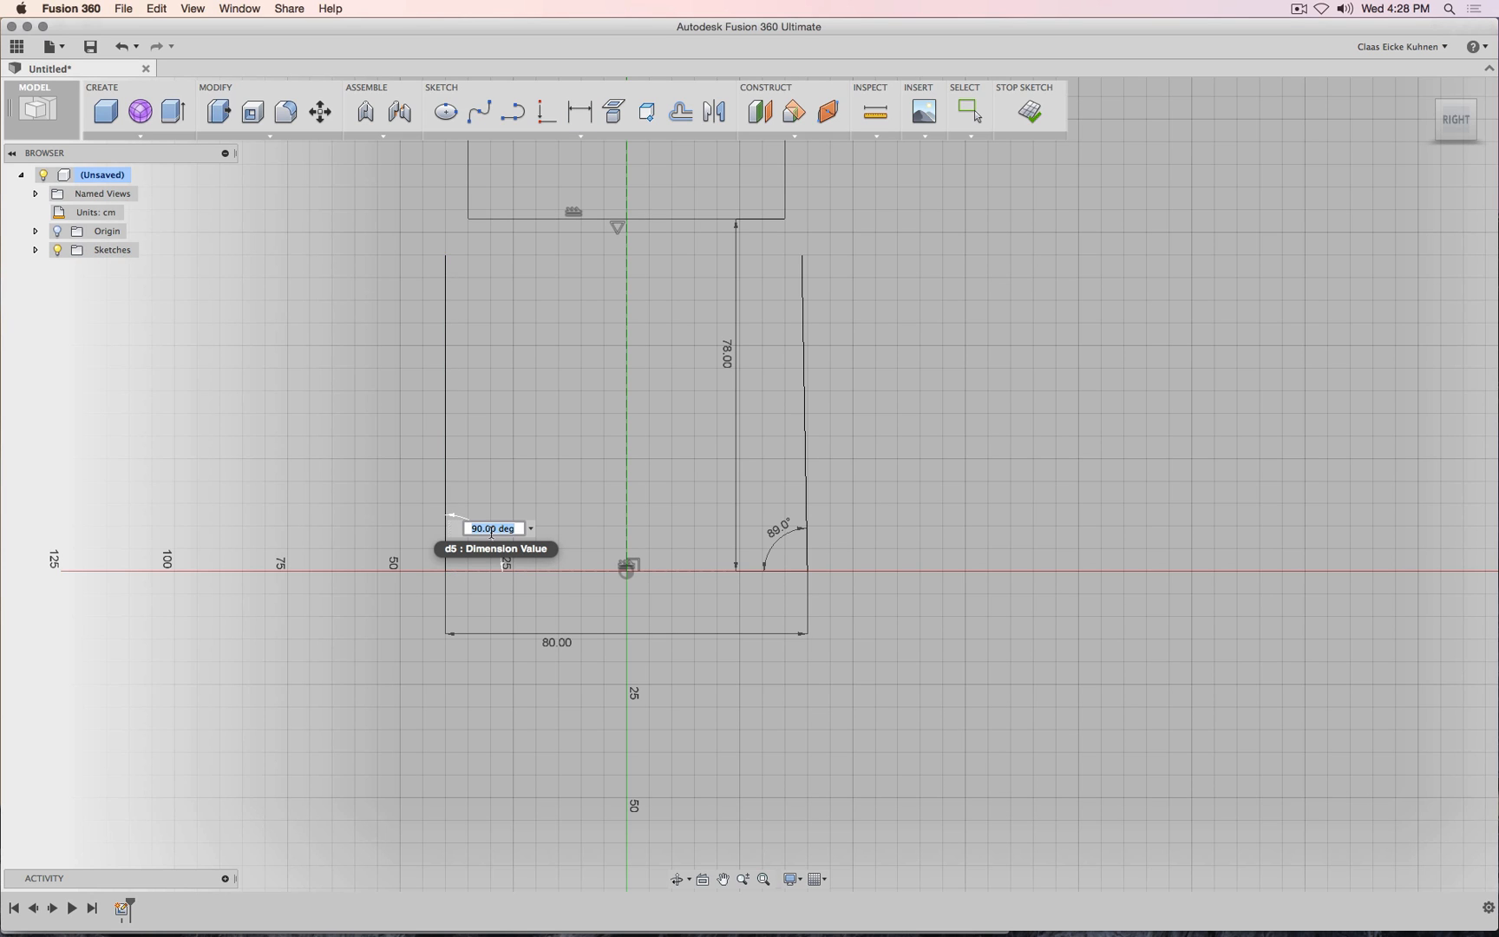
type("88")
key("Return")
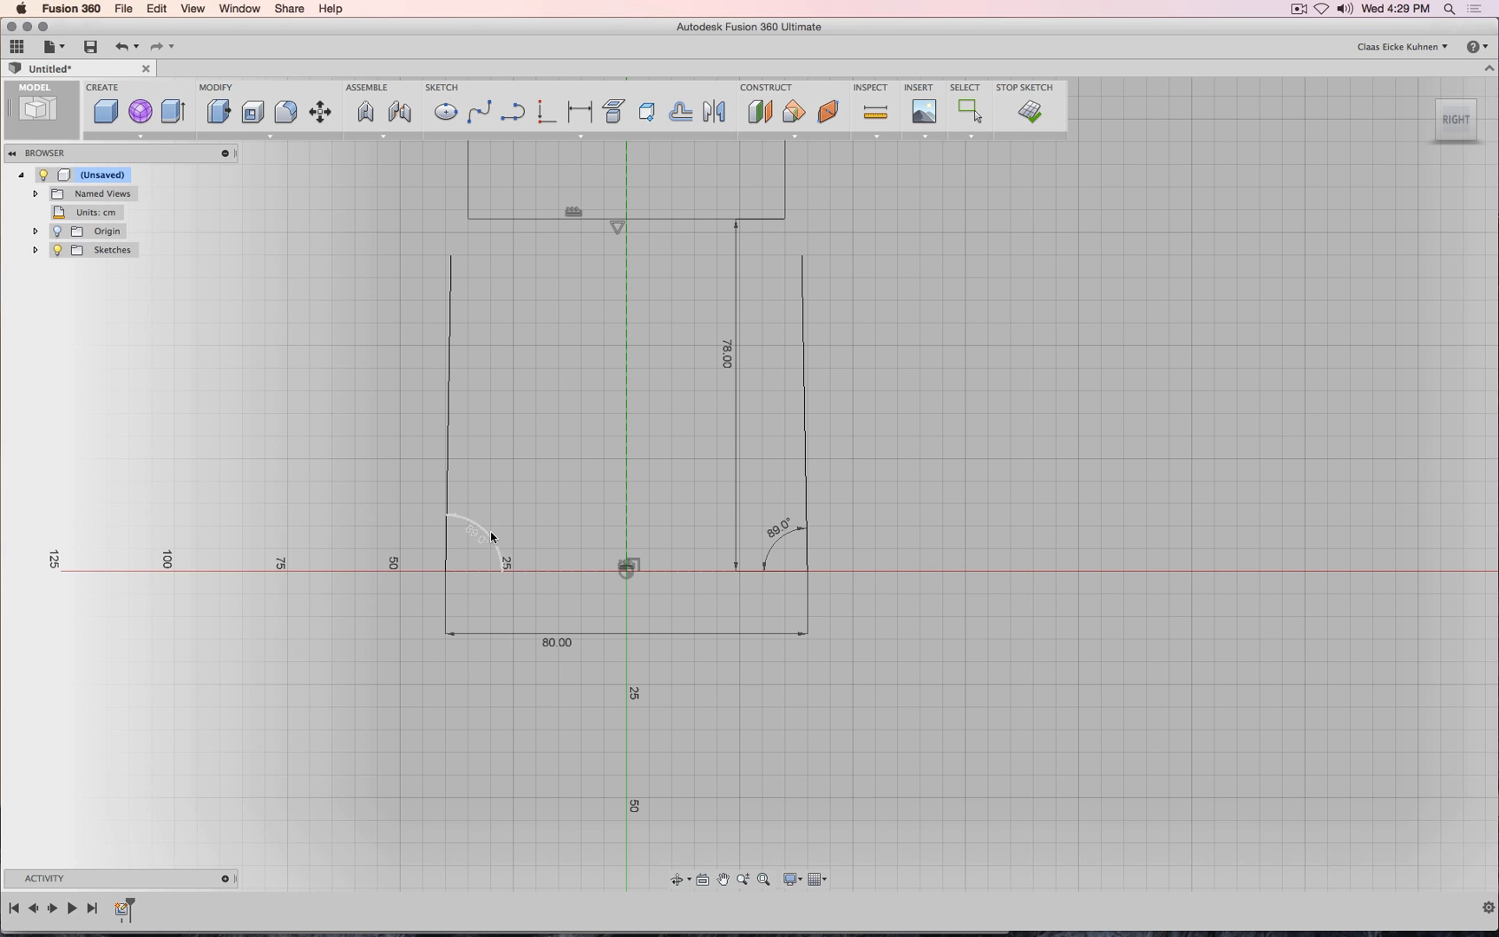
middle_click_drag(878, 267, 886, 329)
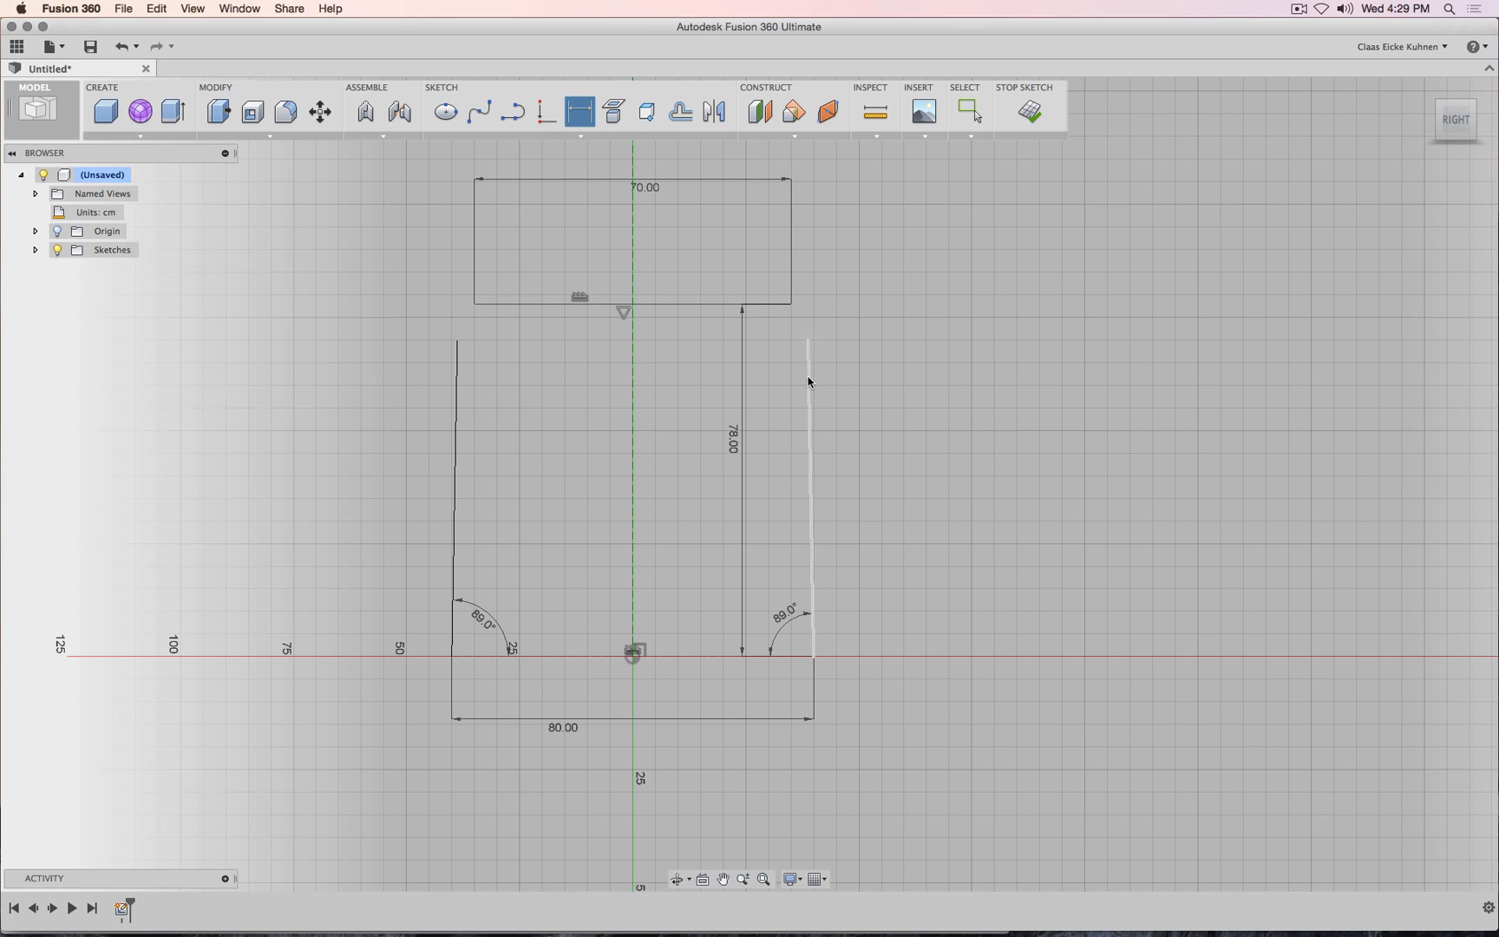
left_click(811, 434)
key("Escape")
left_click(579, 116)
left_click(811, 395)
key("Escape")
left_click(579, 111)
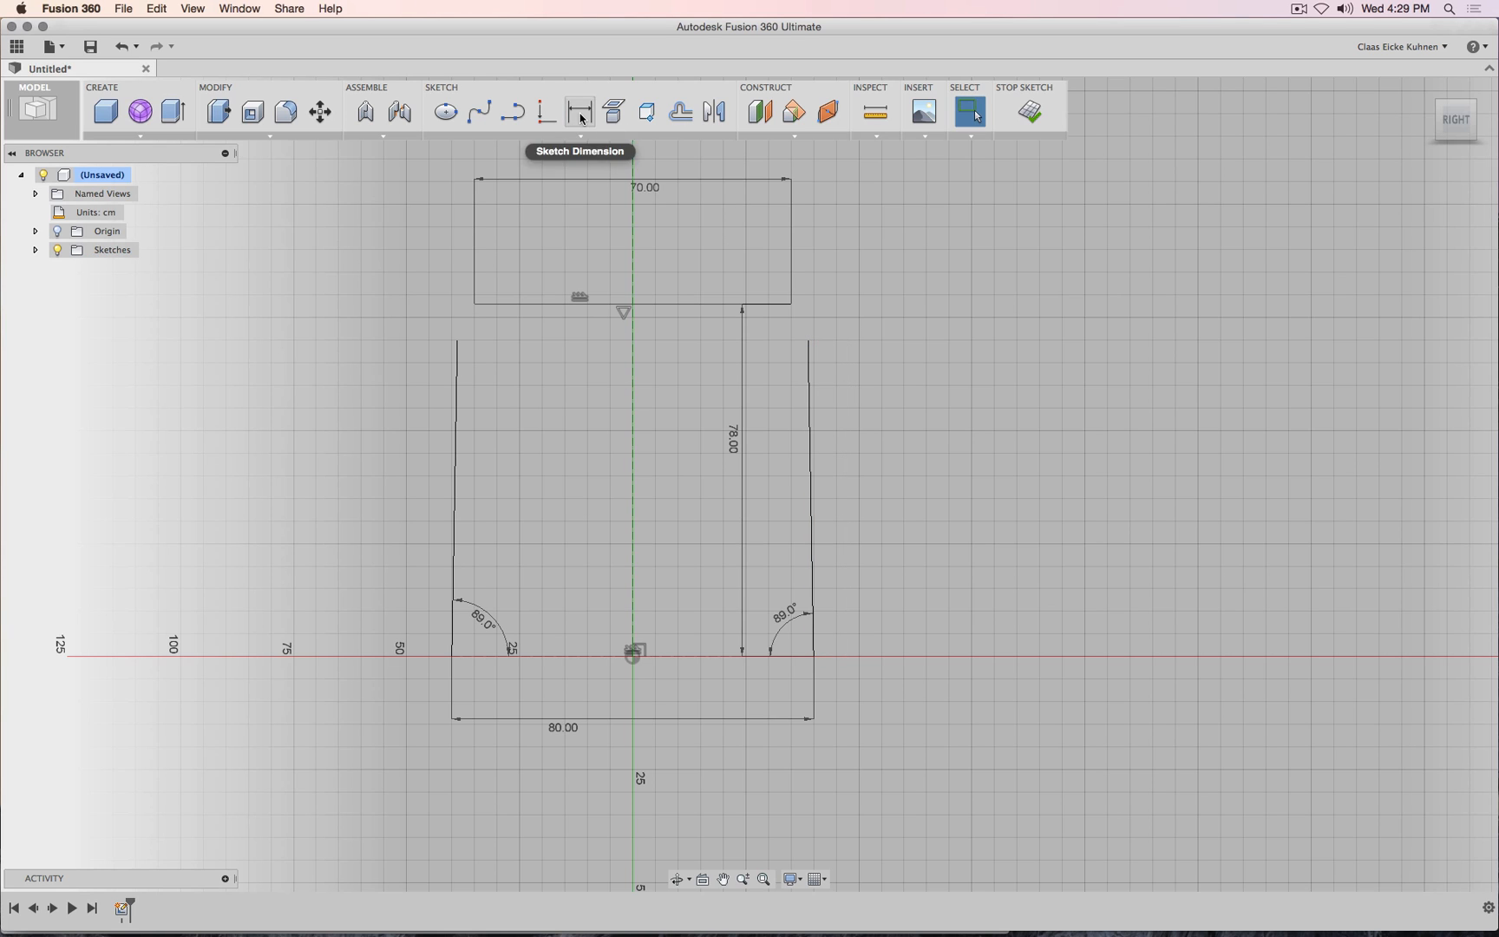
left_click(809, 379)
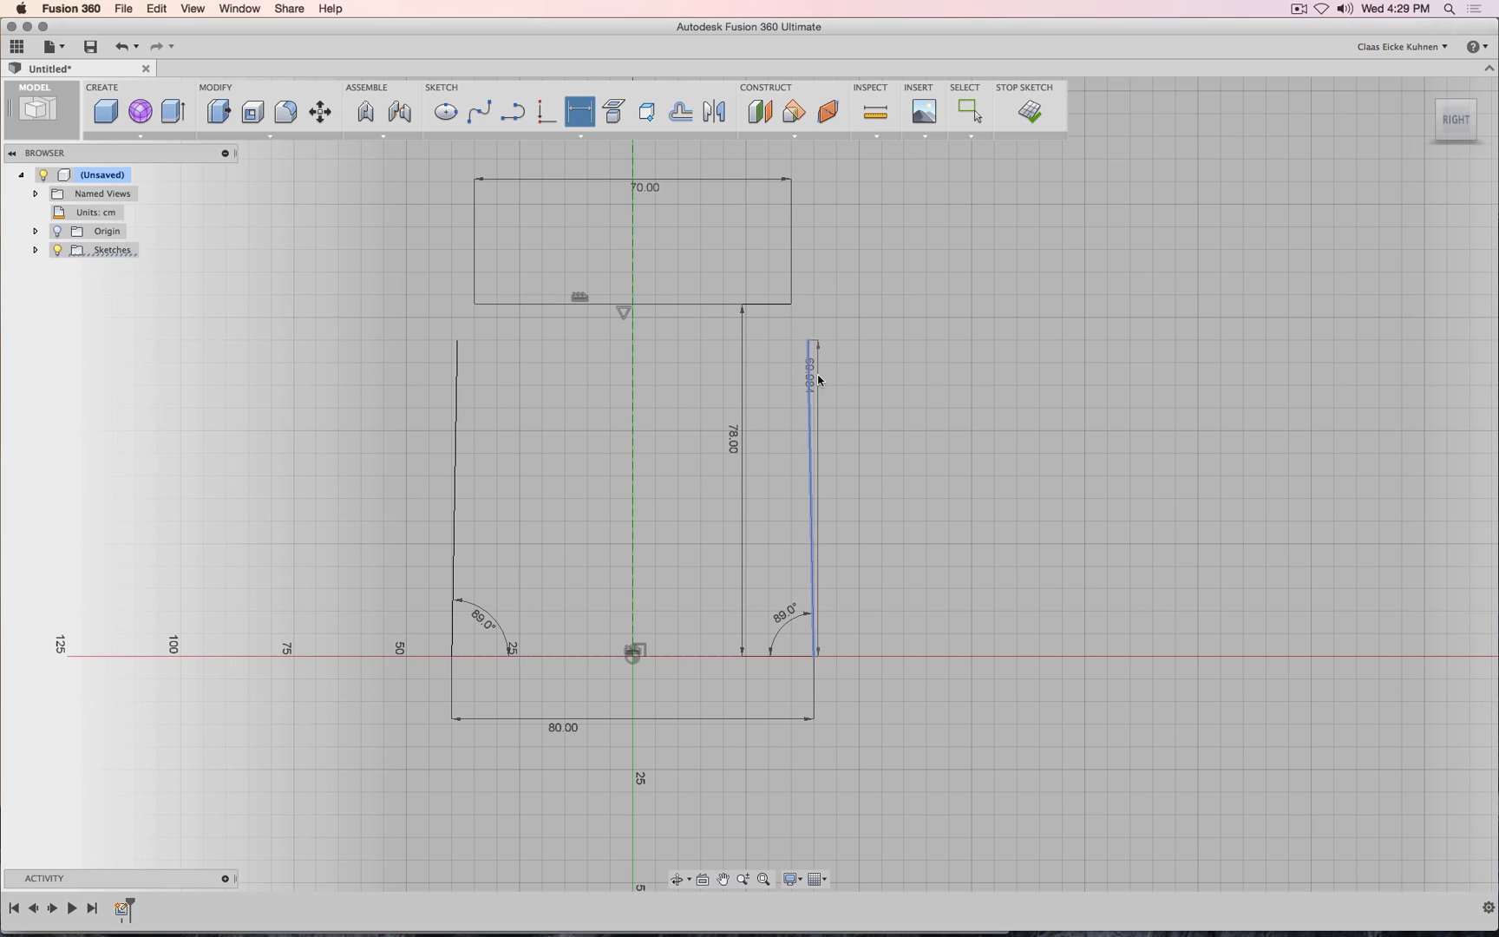
key("Escape")
Dimension the right side line's vertical height beside the profile, accepting its drawn value.
key("d")
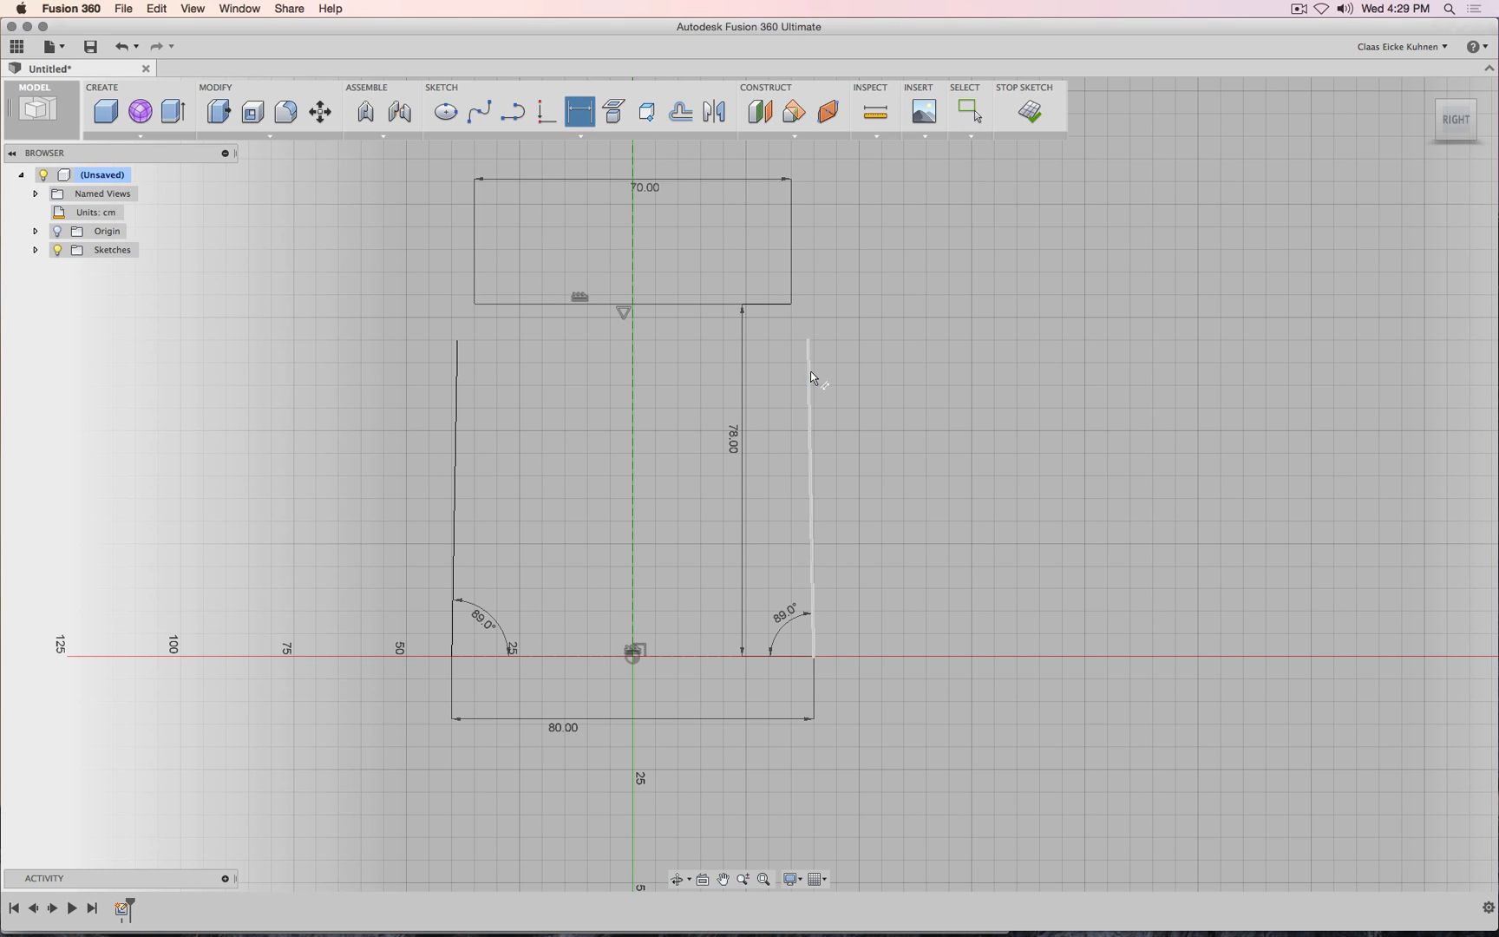
left_click(812, 377)
left_click(851, 359)
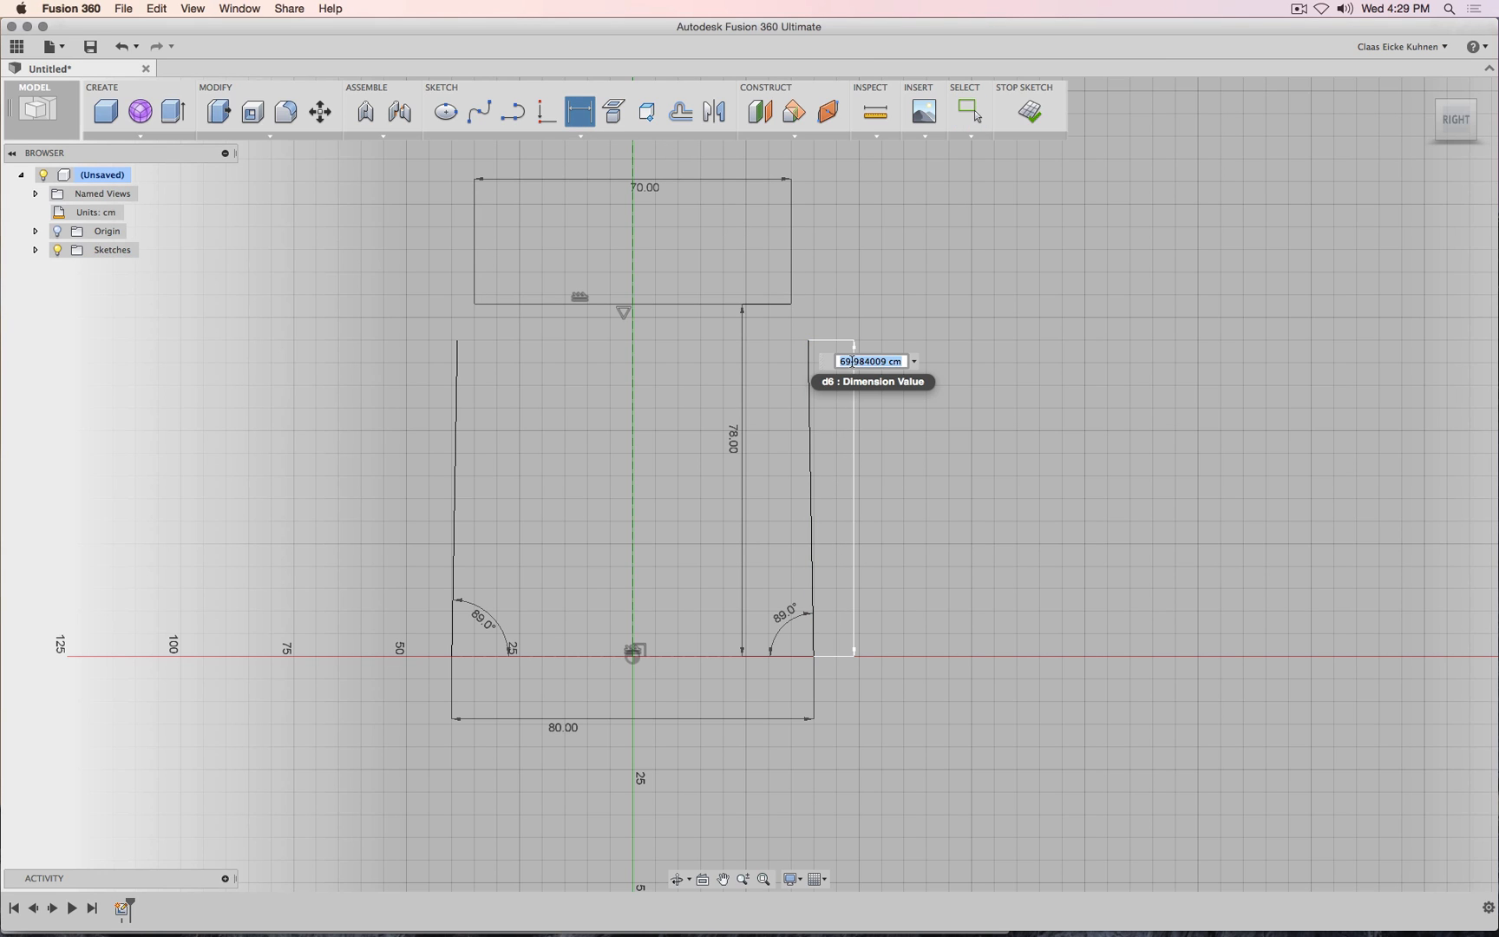
key("Return")
key("Escape")
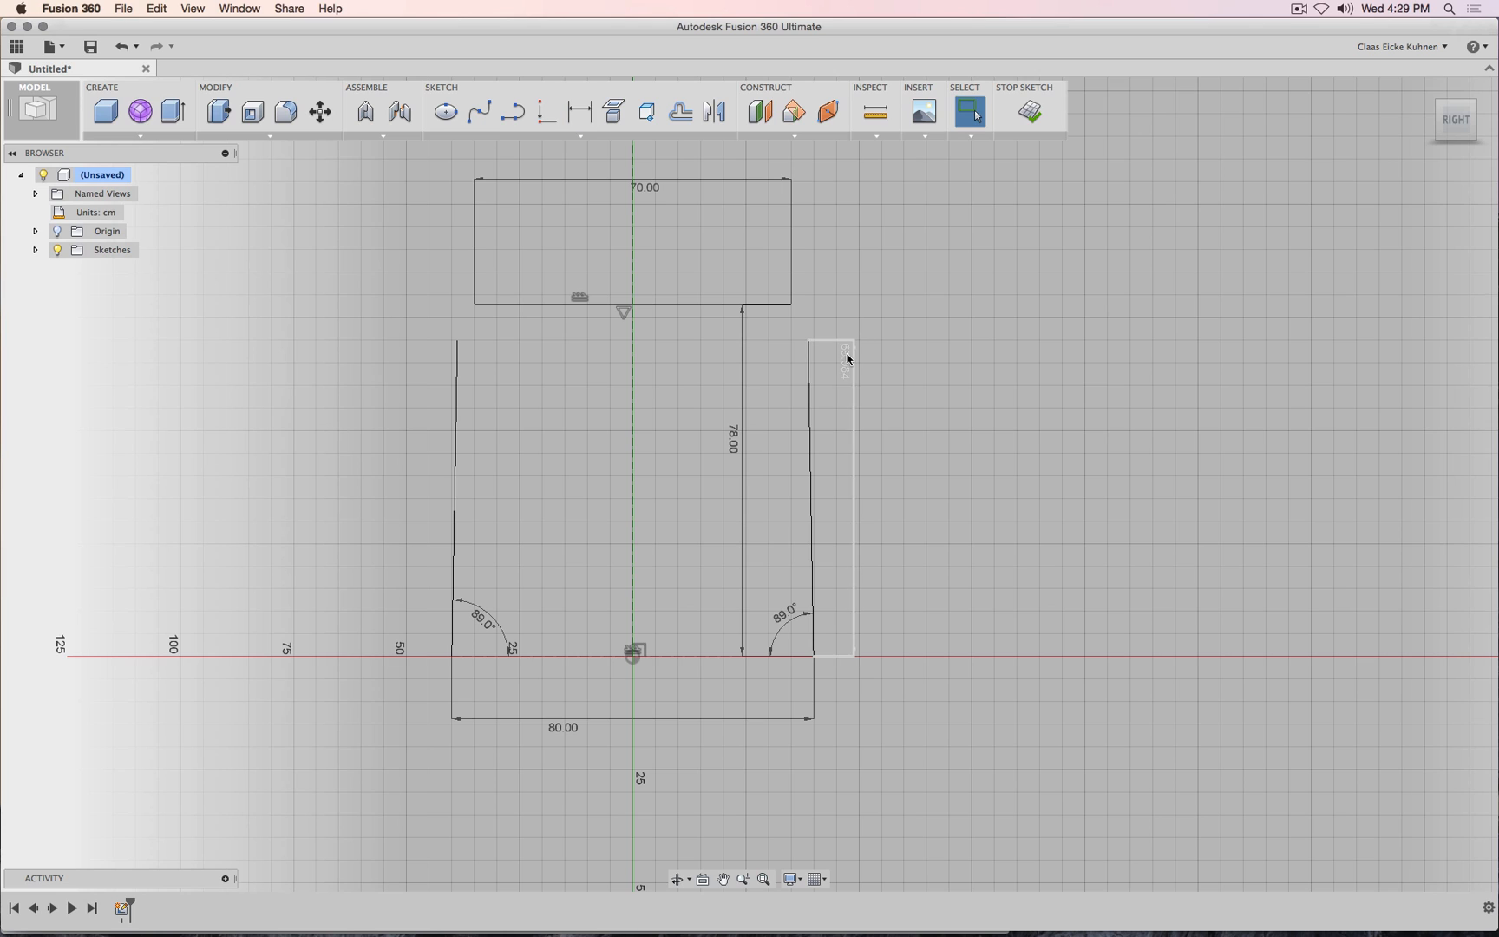
Dimension the right side line's length with an aligned dimension of 70 cm placed outside the profile.
left_click(580, 111)
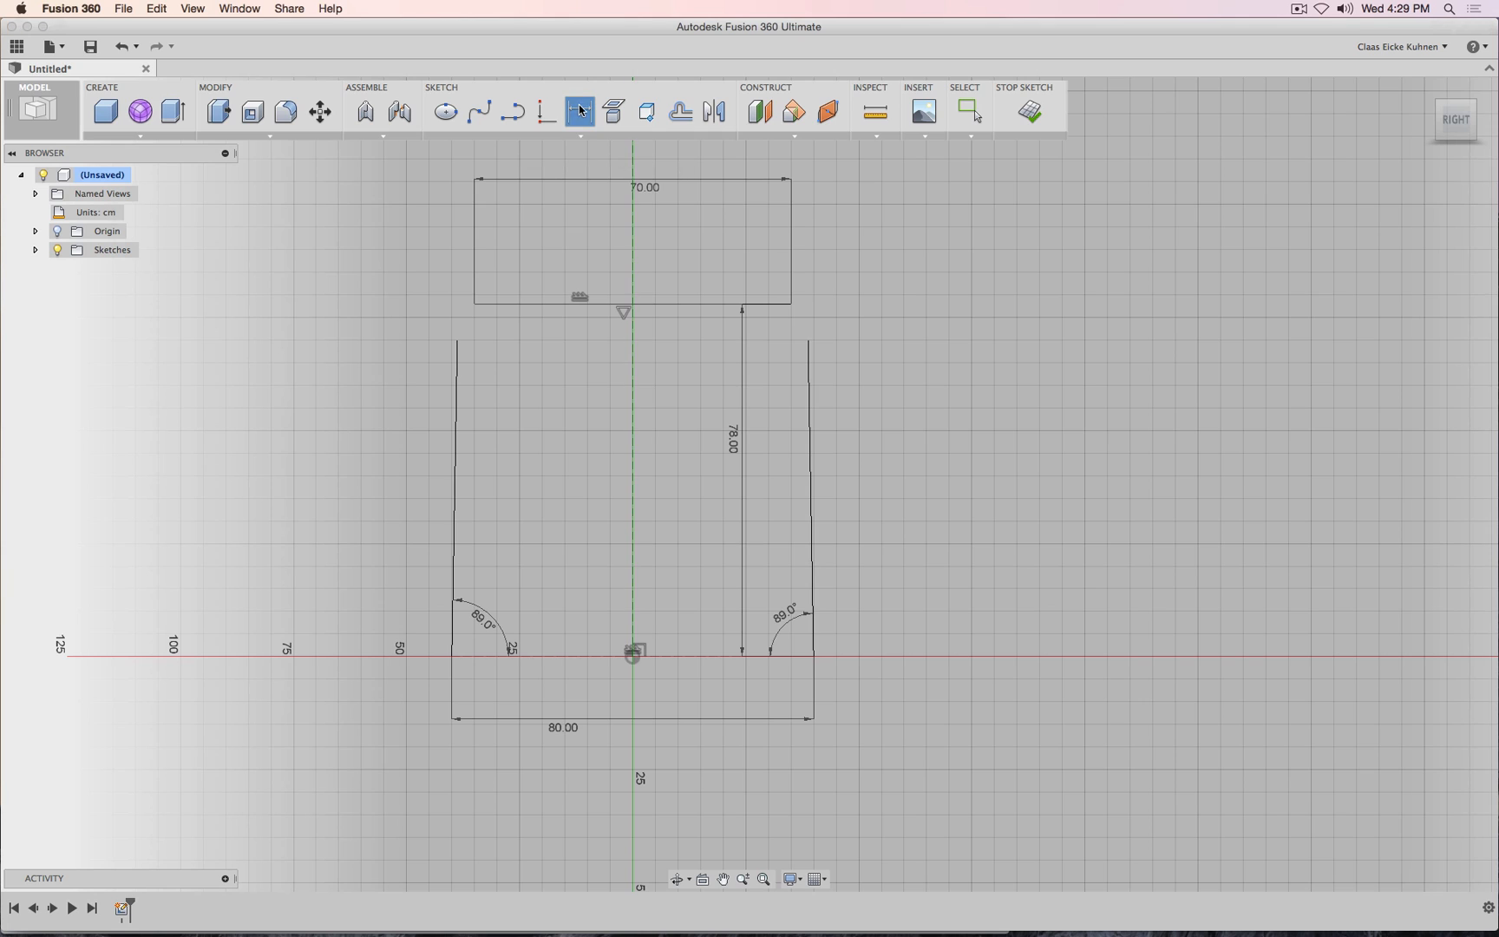
left_click(810, 378)
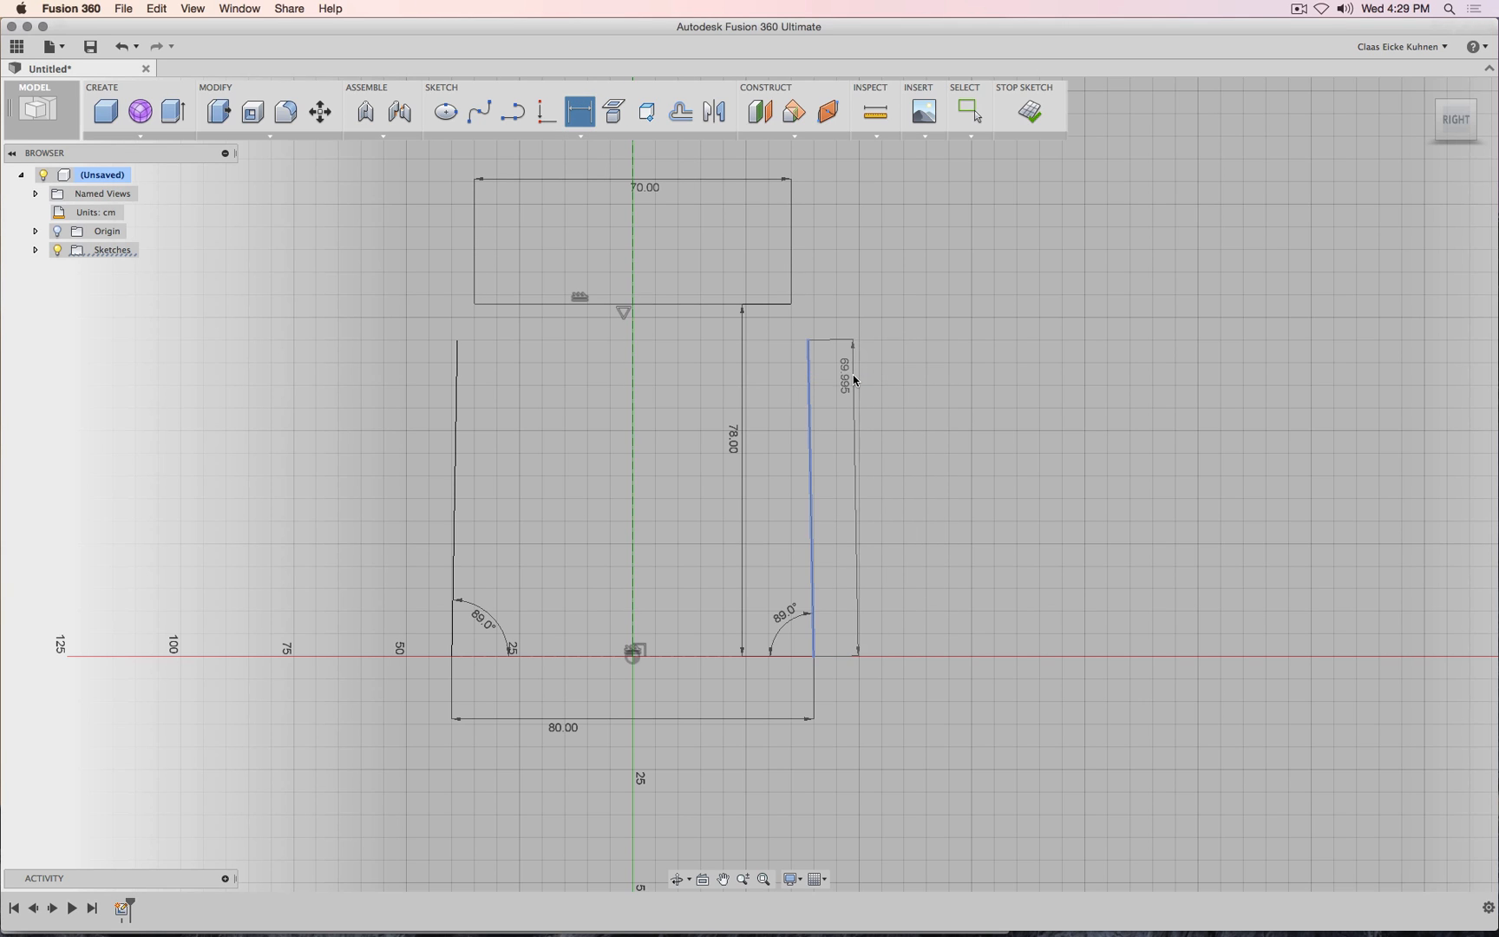
left_click(853, 376)
type("70")
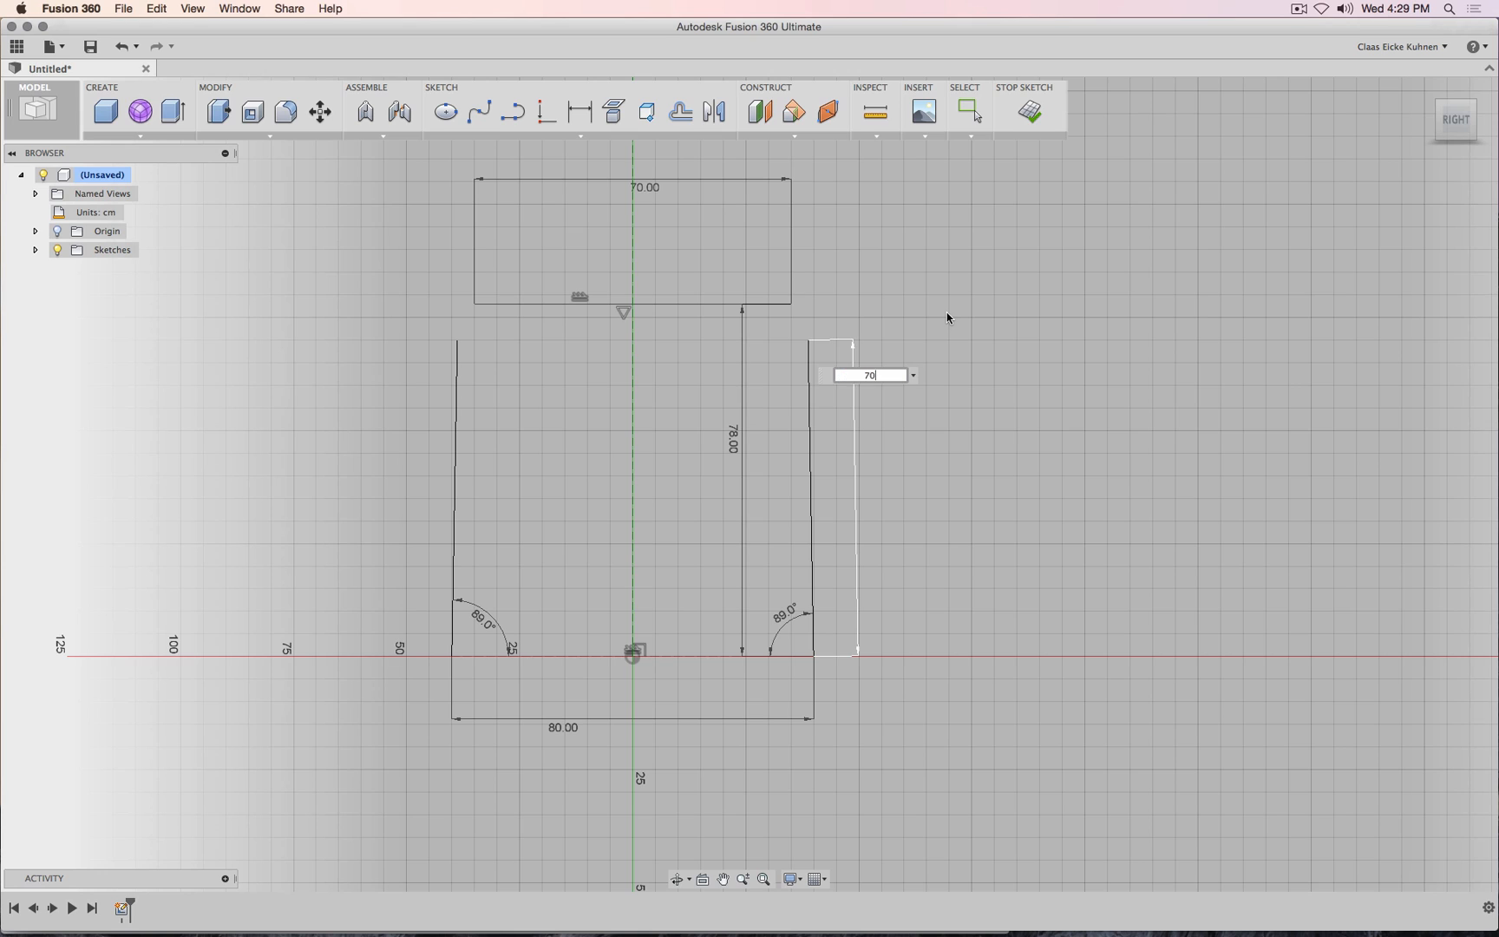
key("Return")
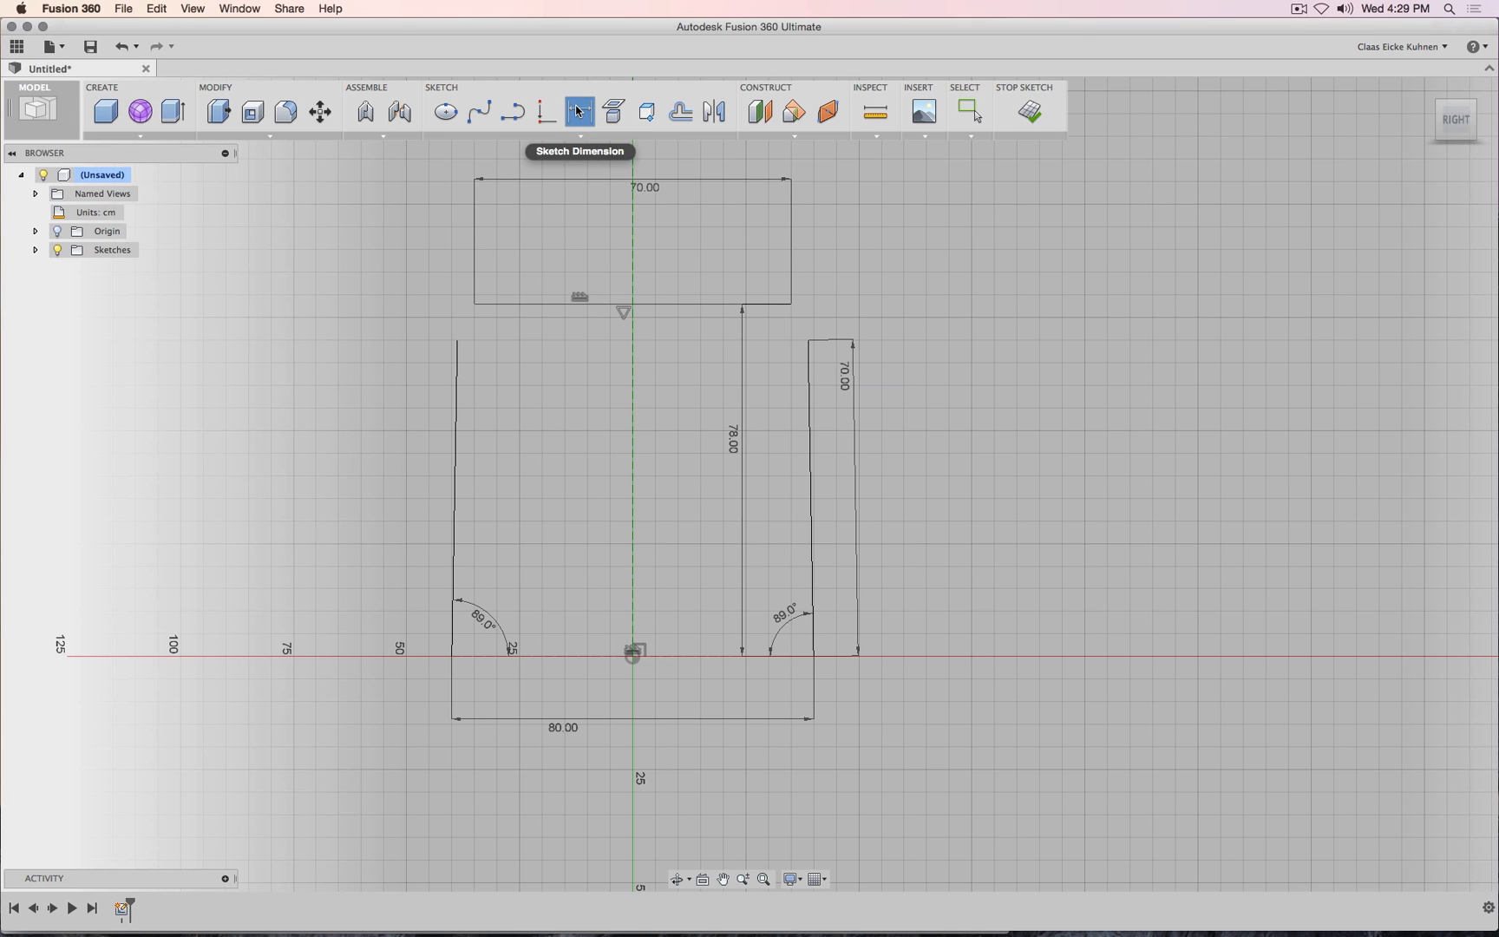
Dimension the left side line's length with an aligned dimension of 70 cm placed outside the profile.
left_click(456, 423)
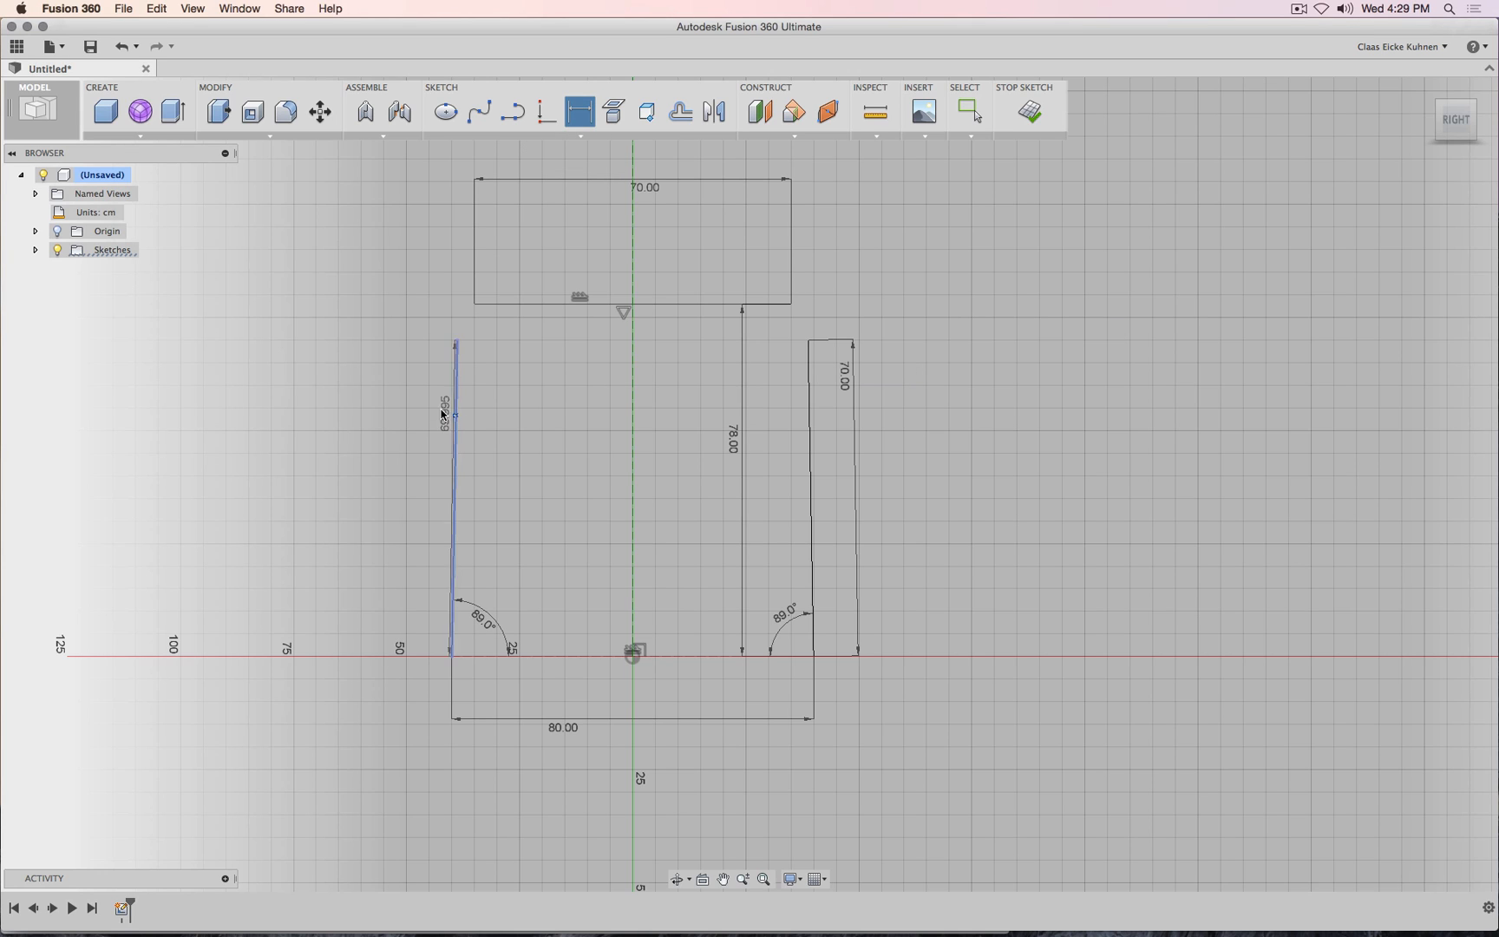
key("Escape")
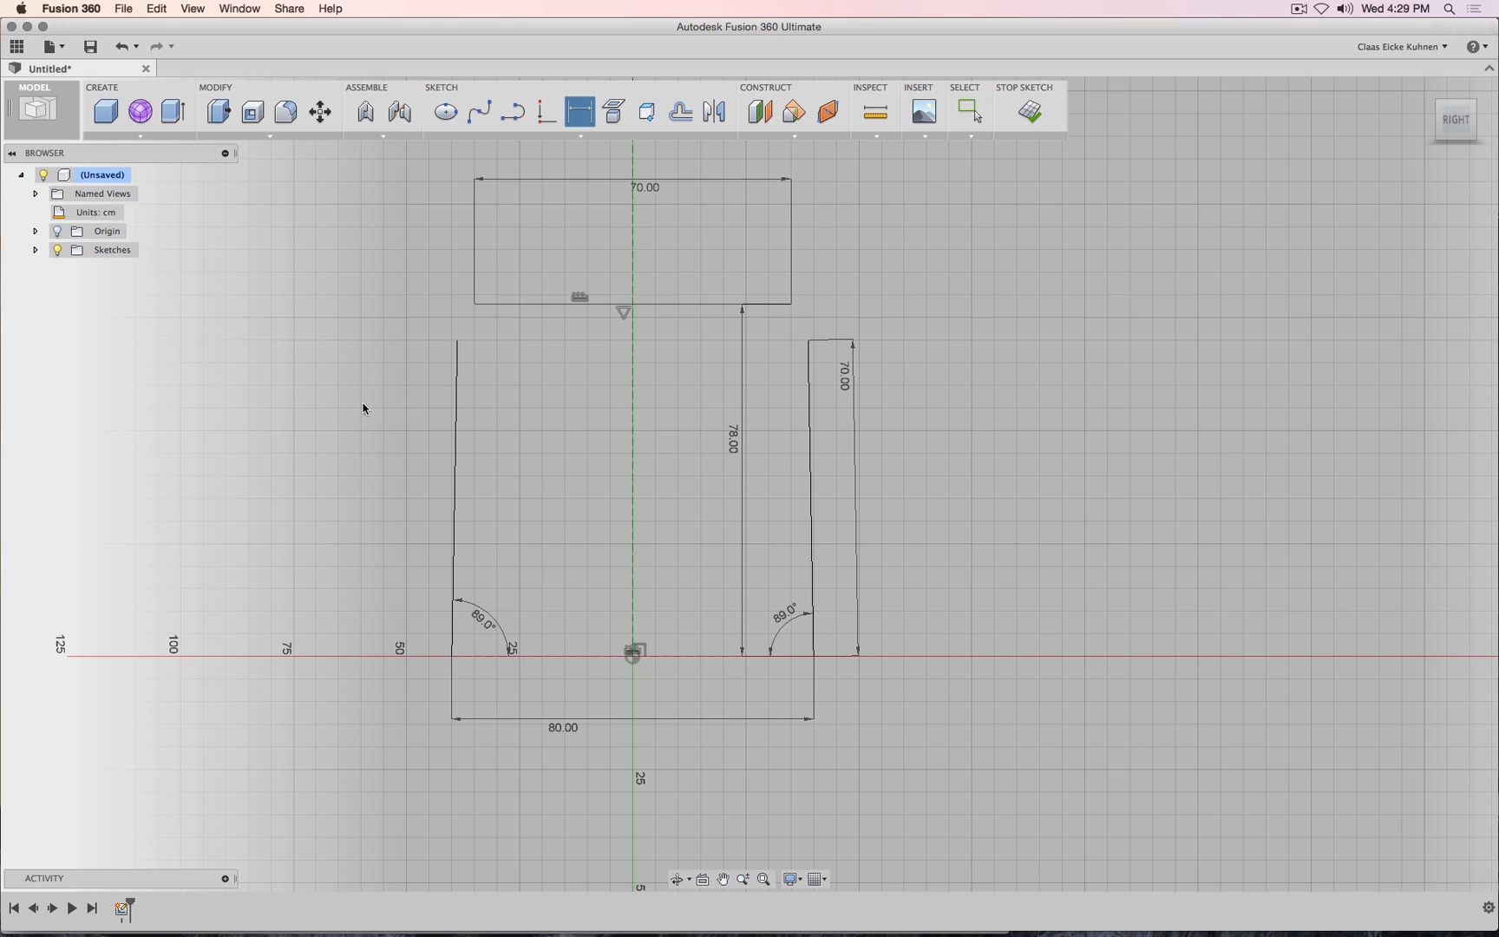
key("Escape")
left_click(579, 111)
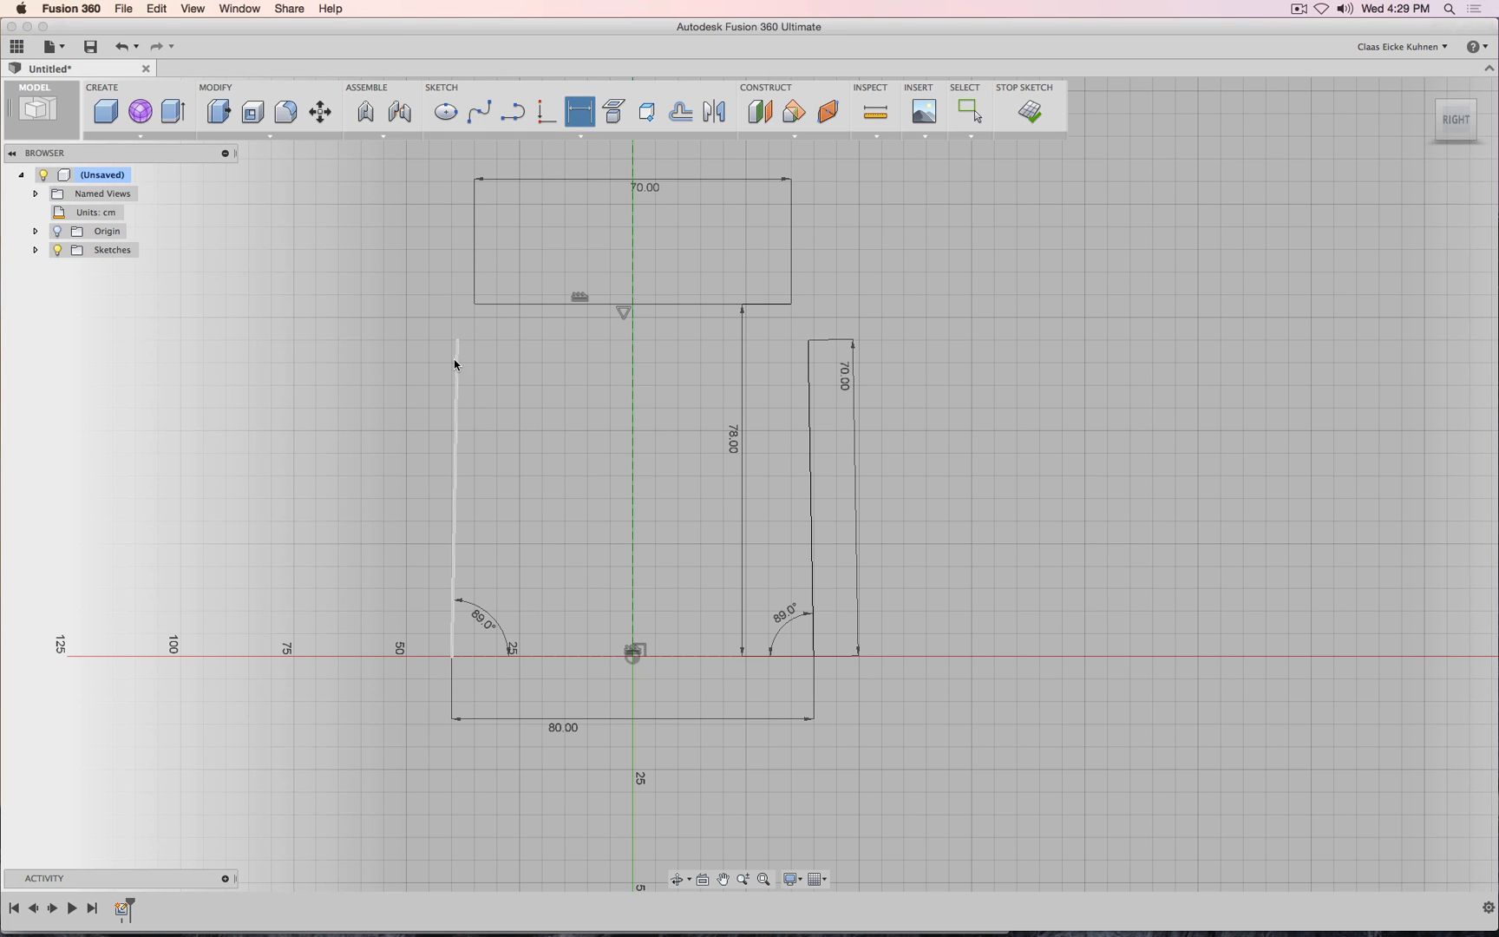
left_click(457, 370)
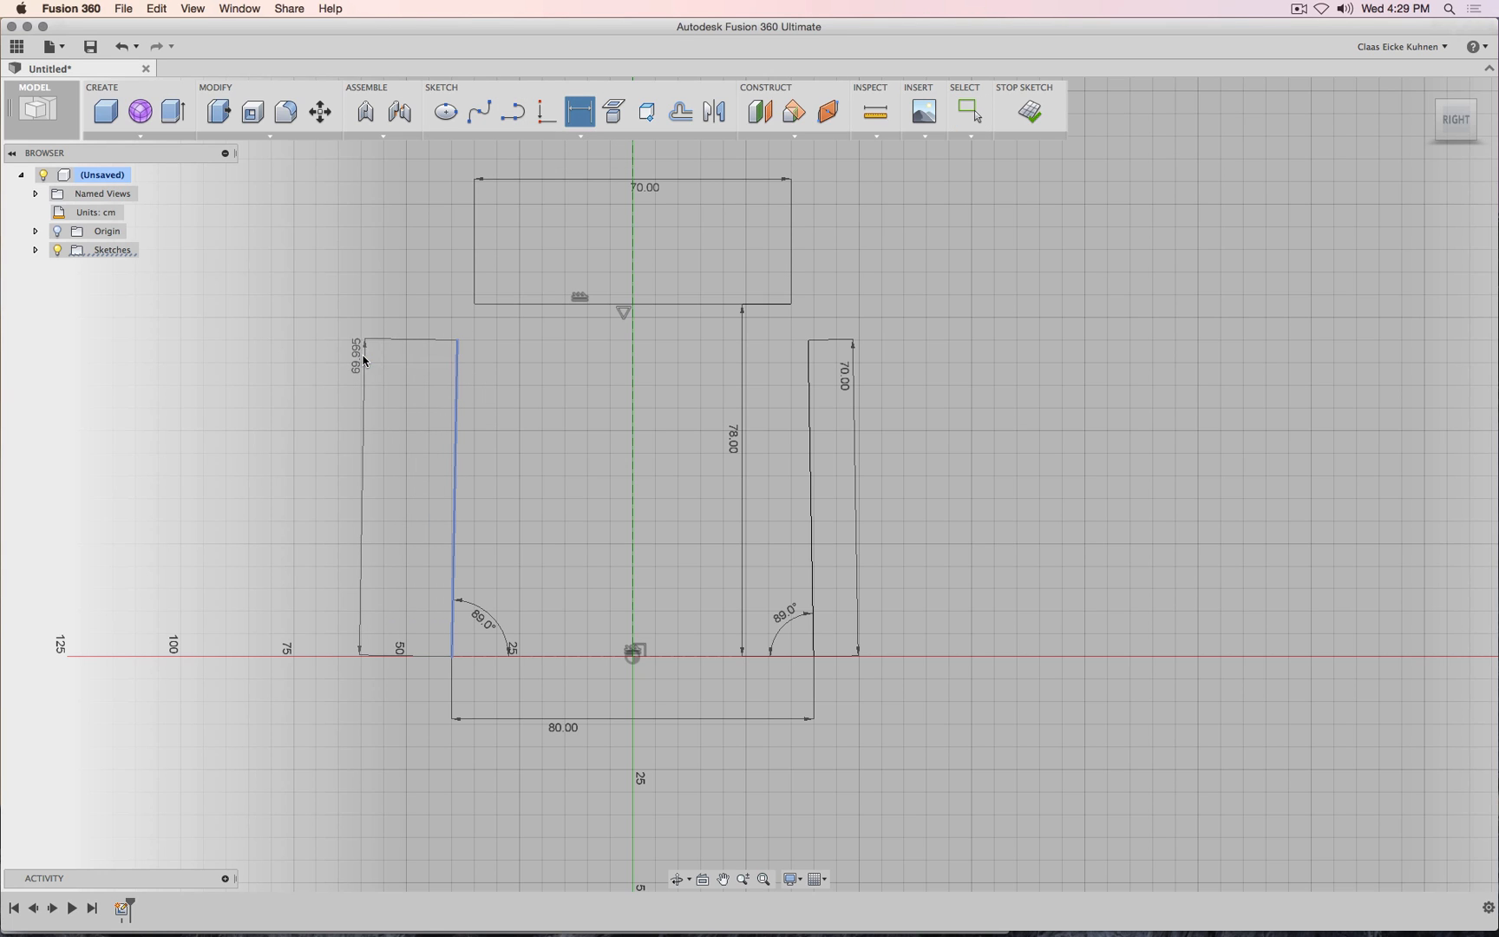
left_click(360, 378)
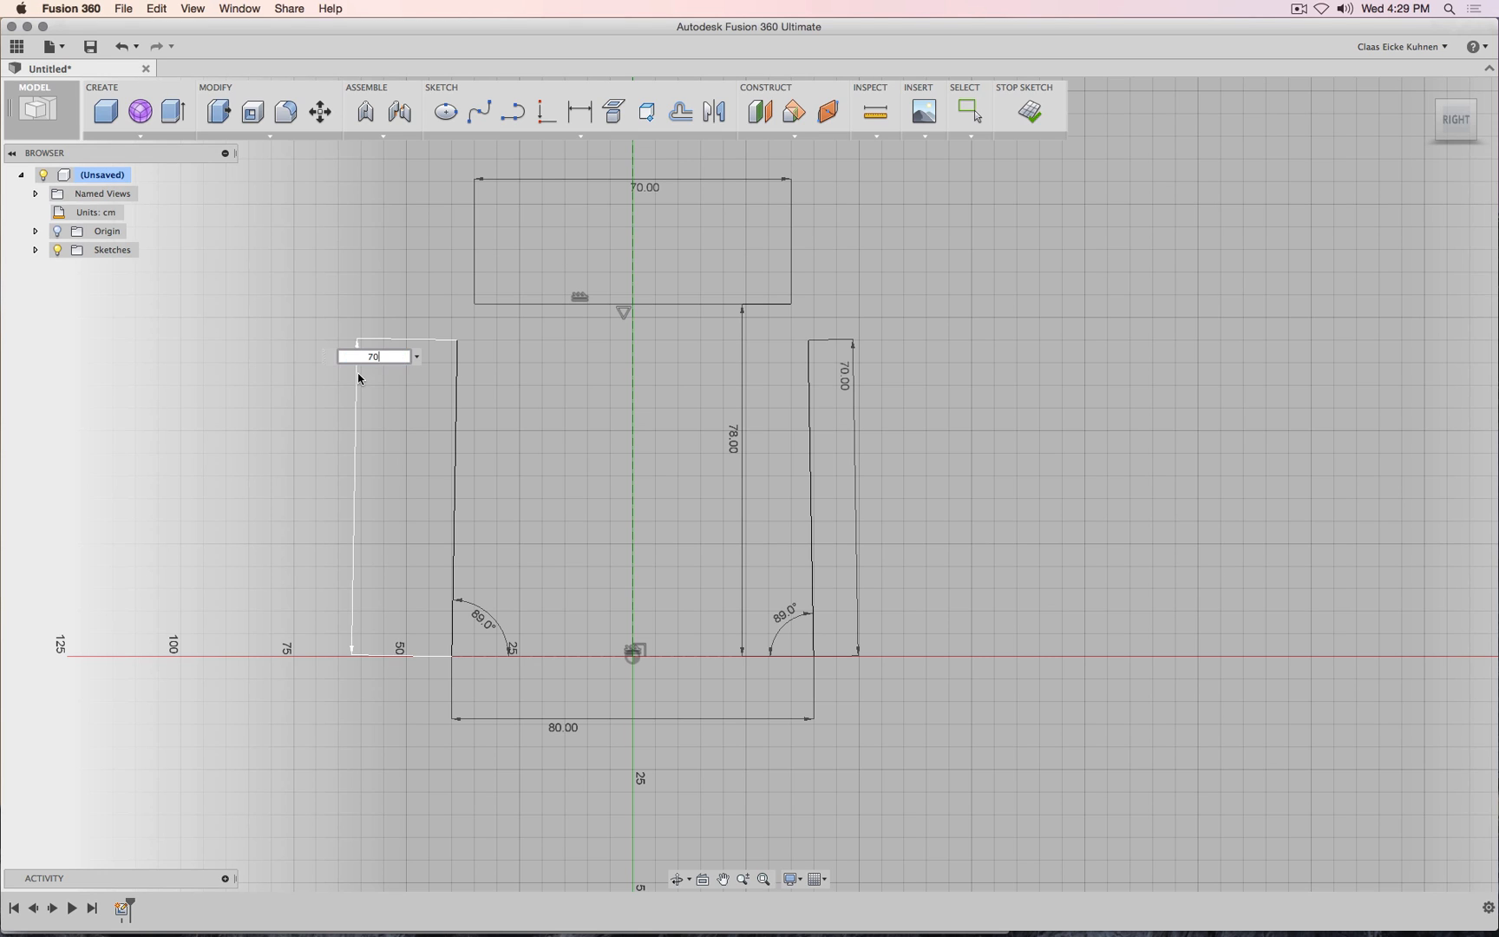
type("70")
key("Return")
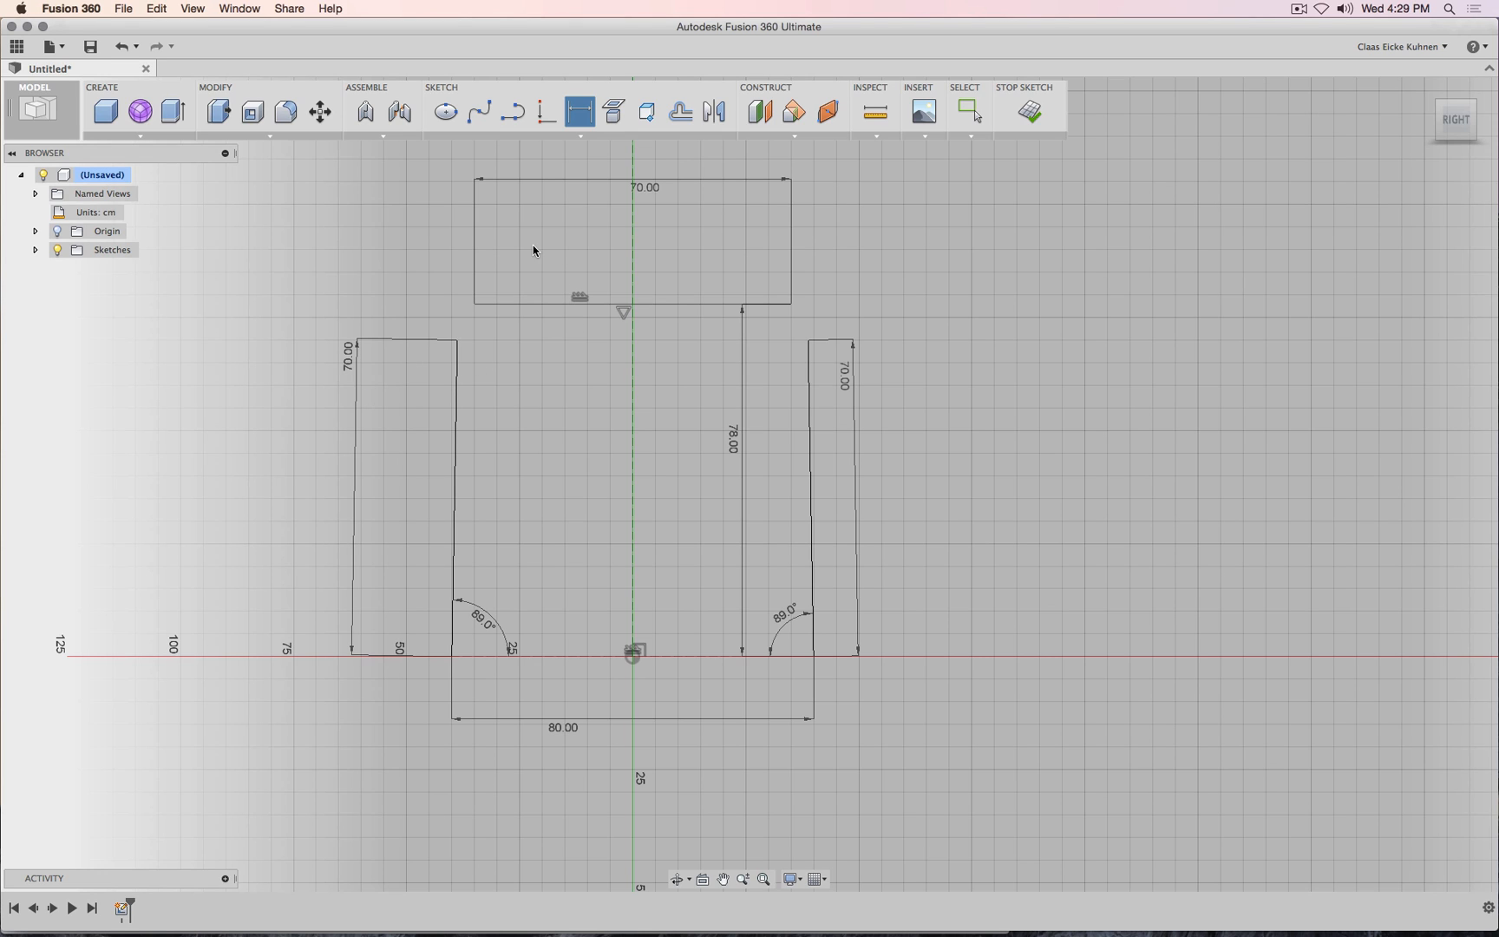
Try 80 cm for the top line's height above the base and restore it to 78 cm.
double_click(740, 449)
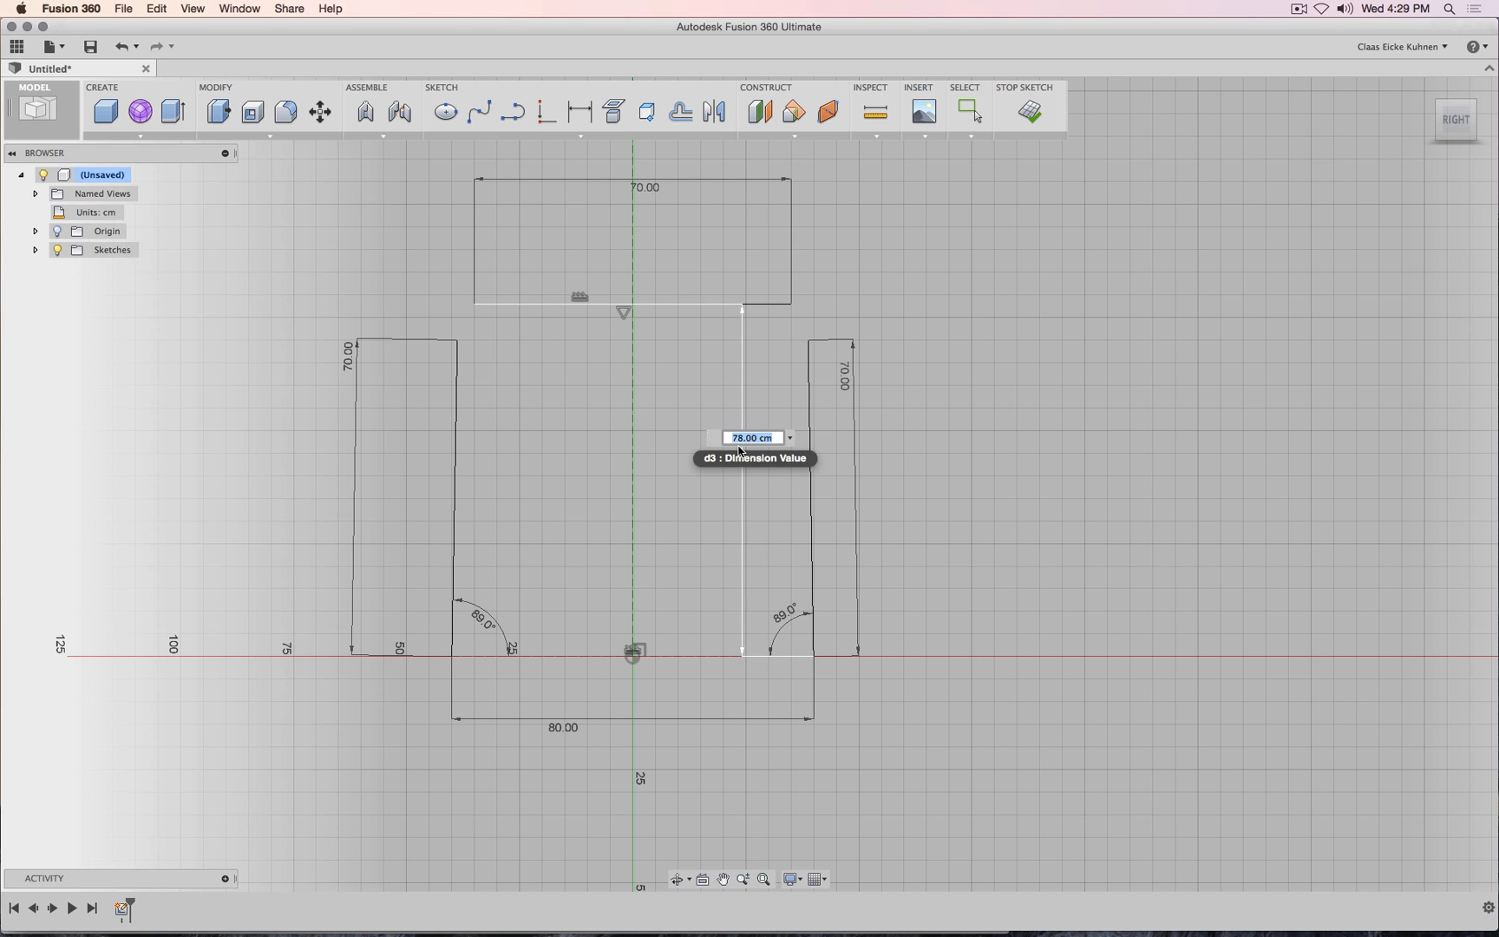
type("80")
key("Return")
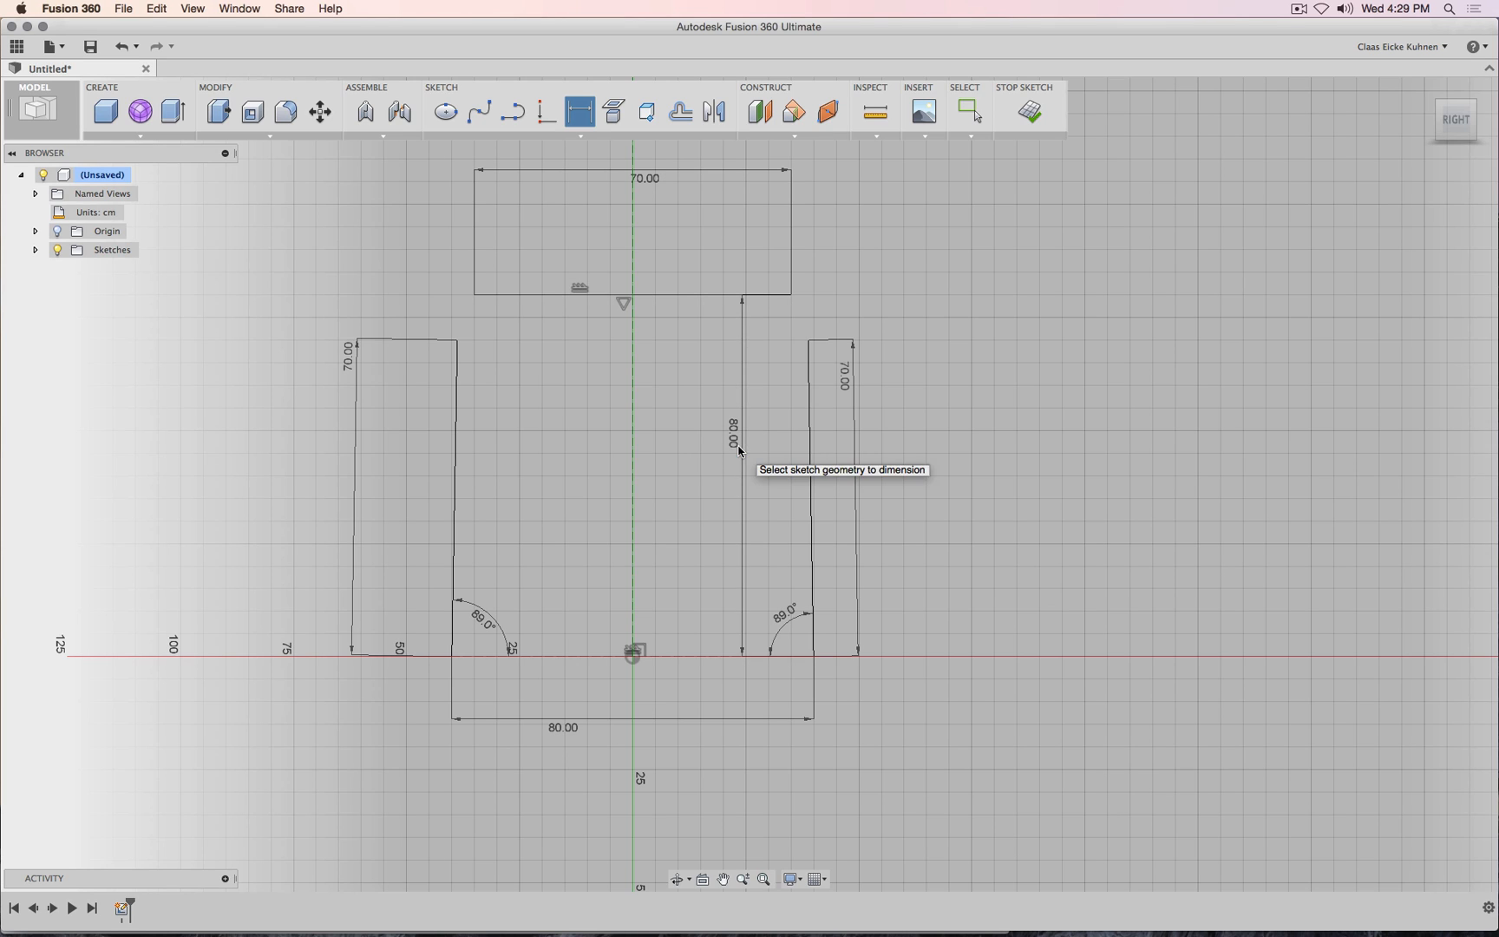
double_click(734, 443)
type("78")
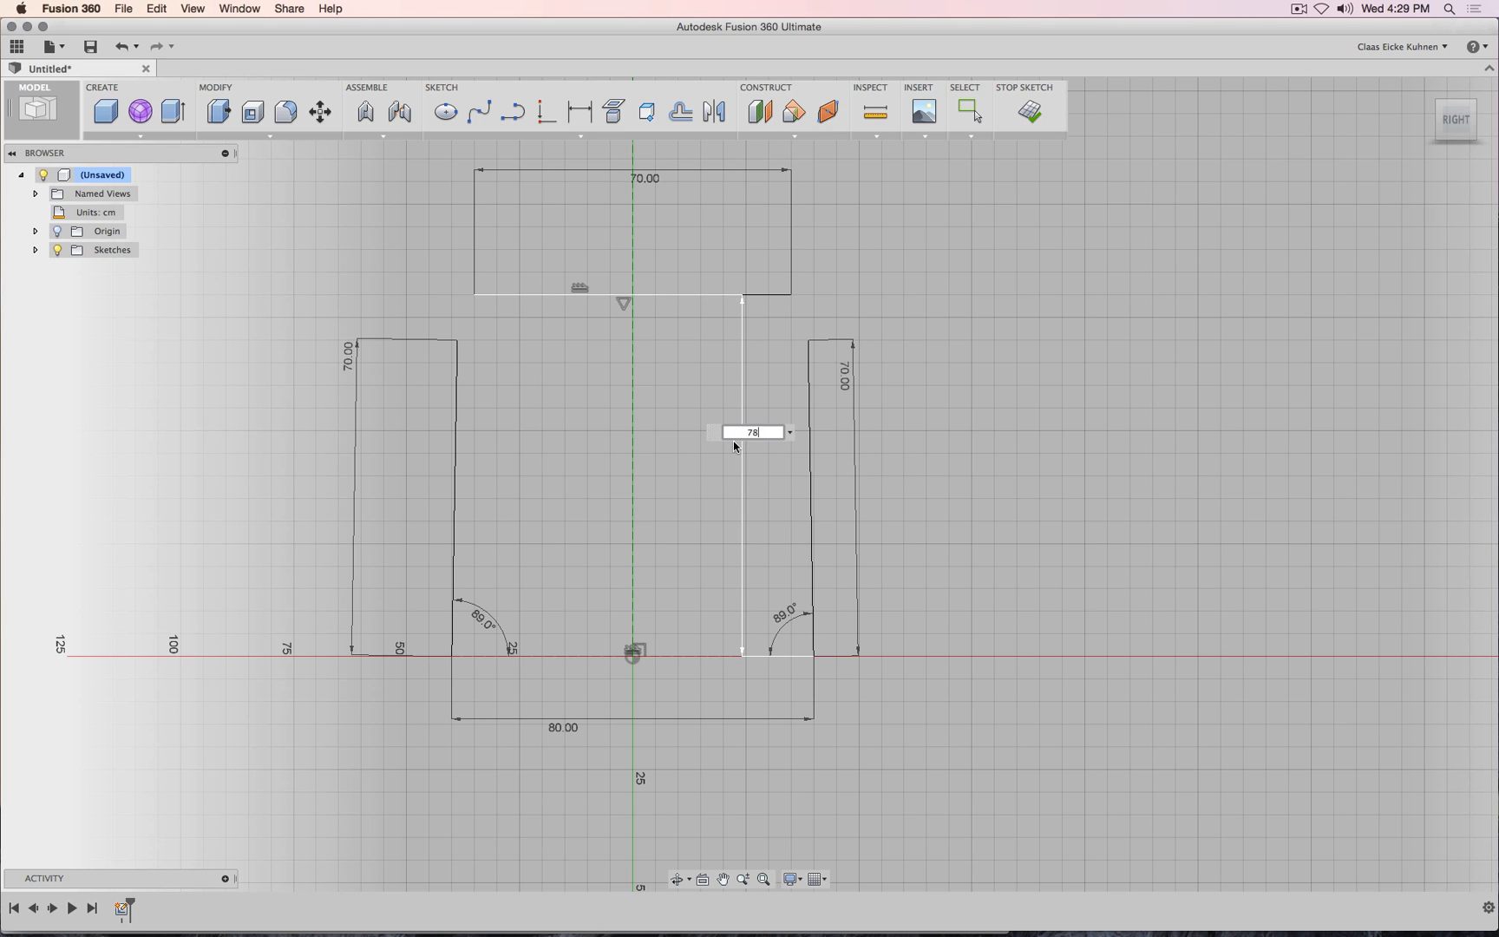
key("Return")
Try 65 cm for the right side line's length and restore it to 70 cm.
left_click(846, 375)
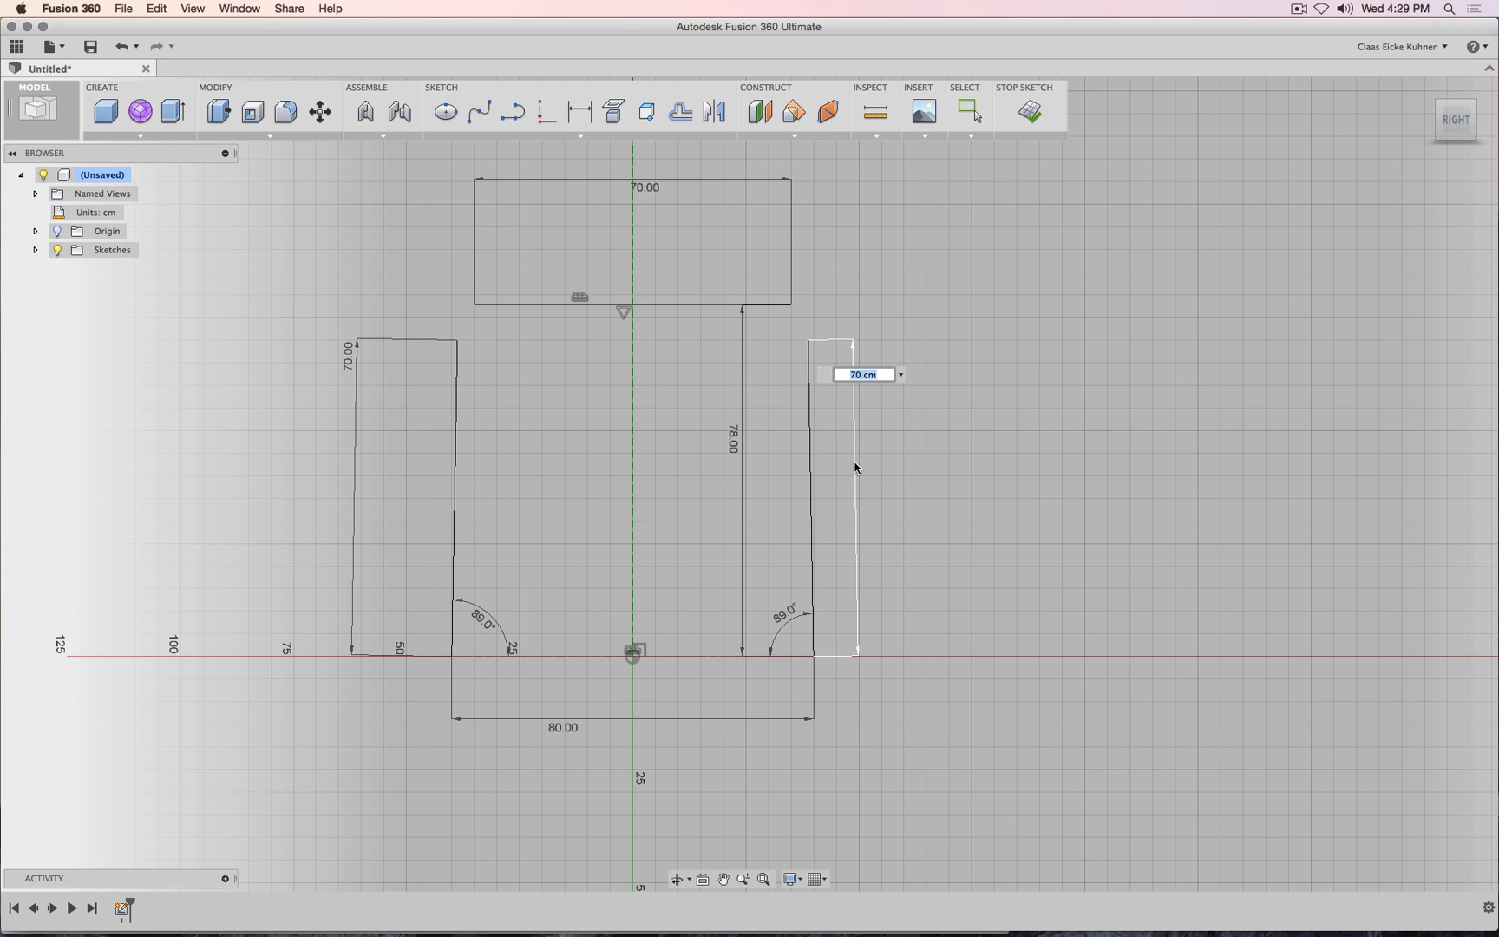
type("65")
key("Return")
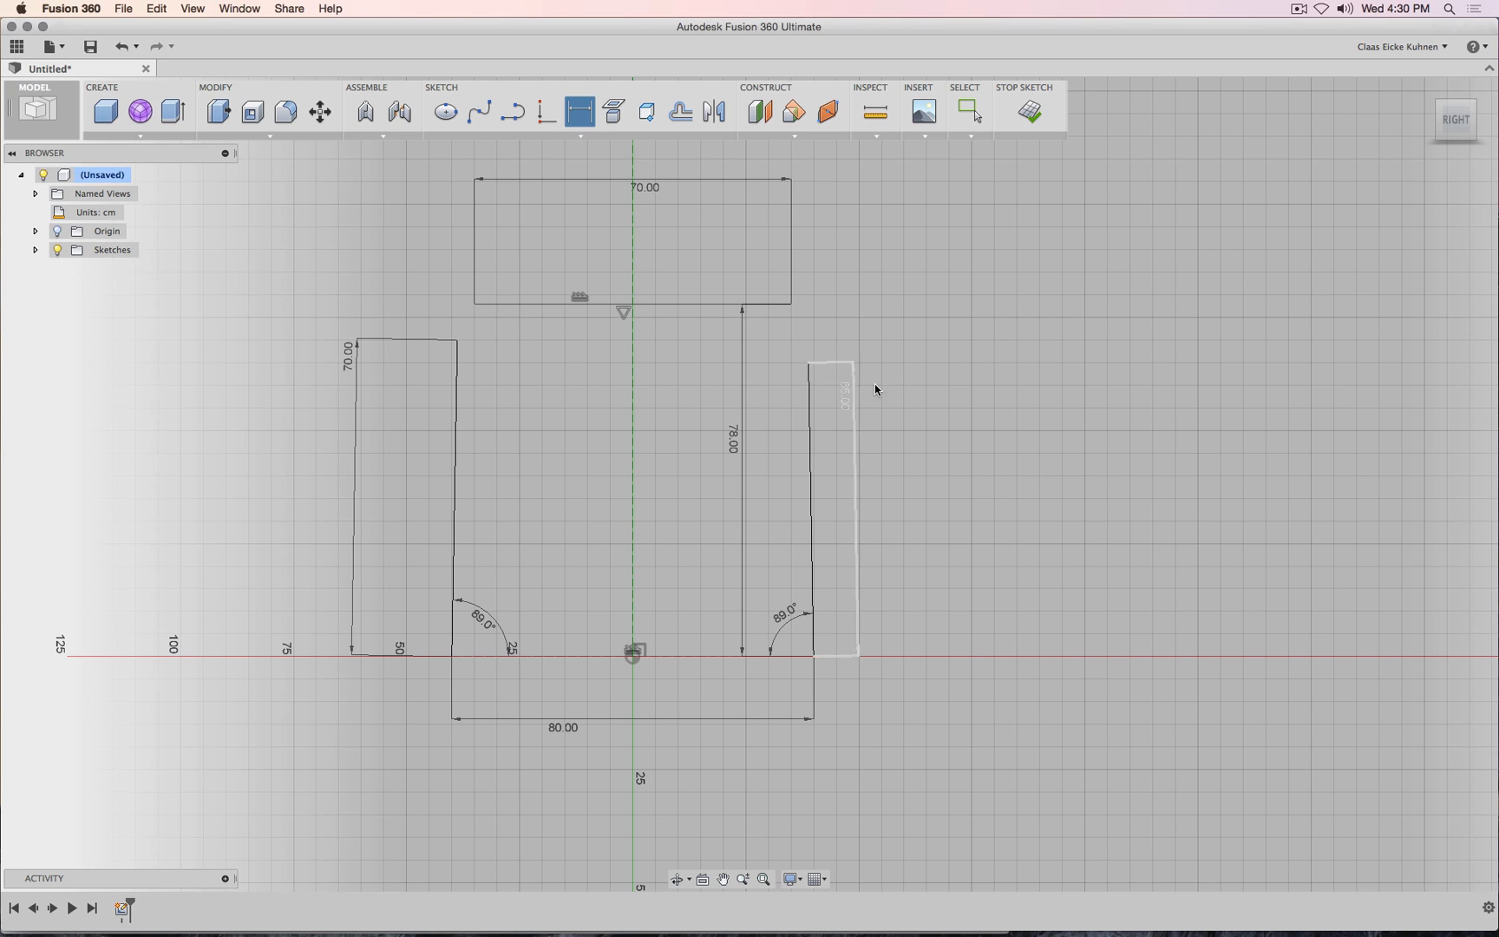
double_click(847, 395)
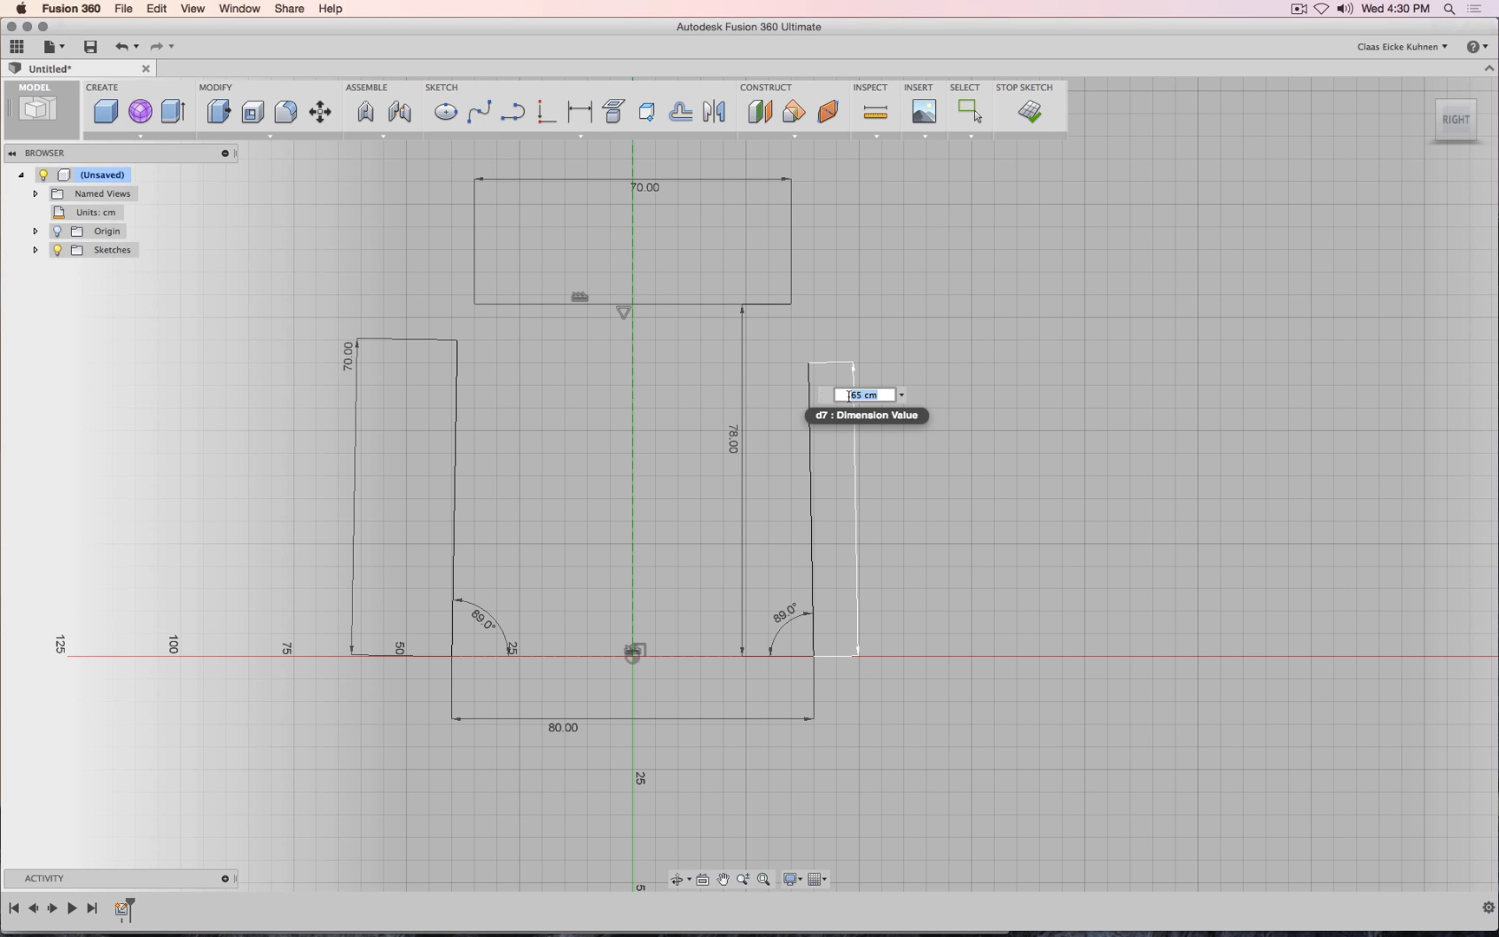
type("70")
key("Return")
key("d")
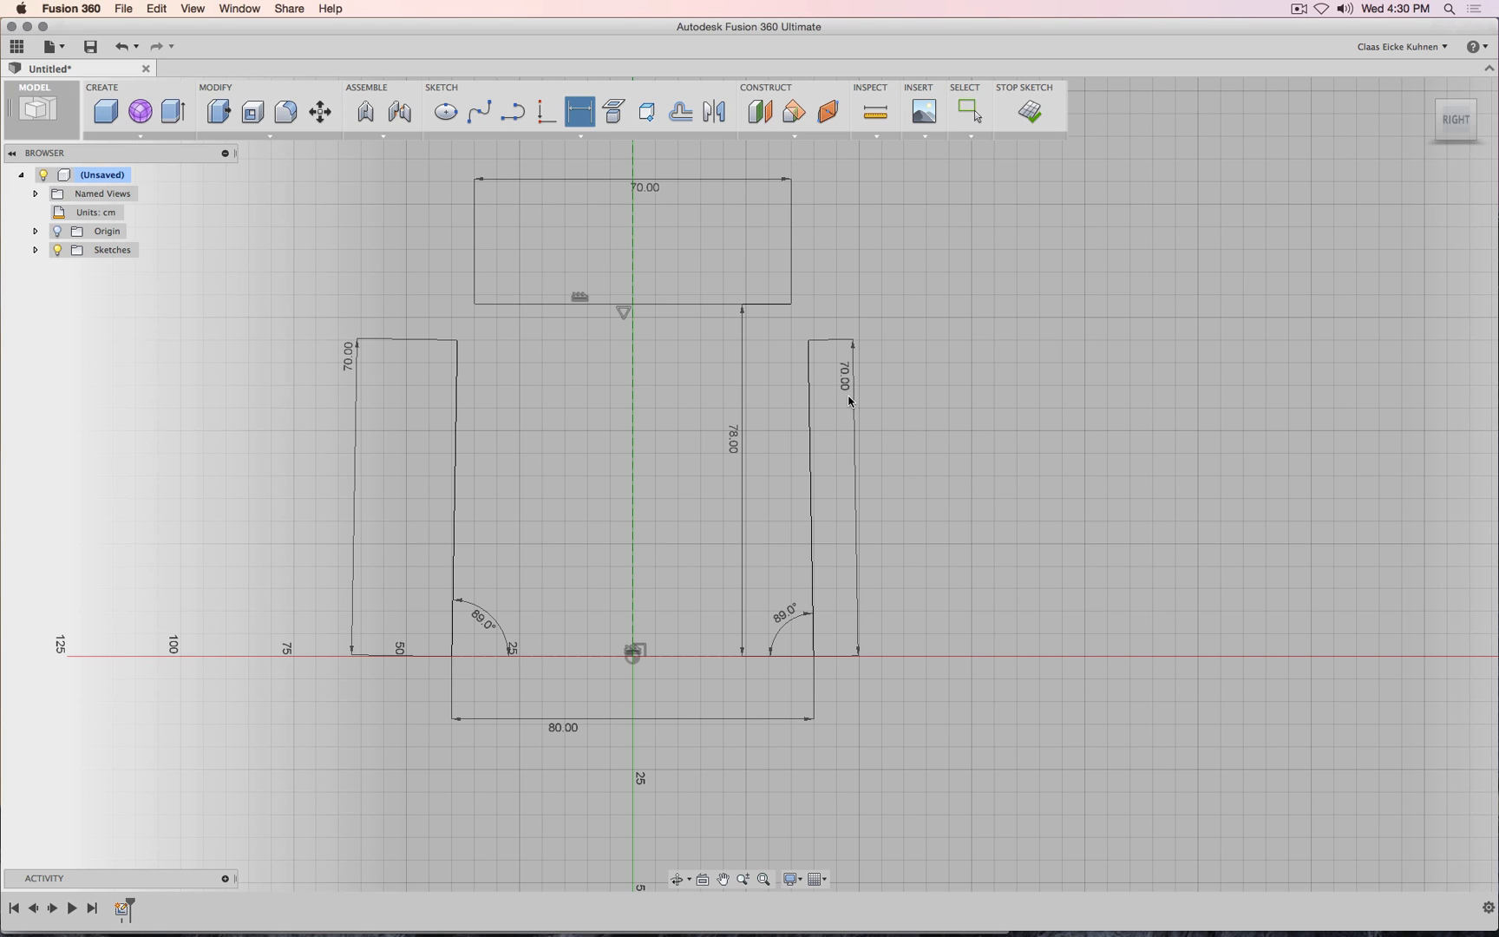
Try 88 and 92 degrees for the right side line's angle to the base and restore it to 89 degrees.
double_click(781, 621)
type("88")
key("Return")
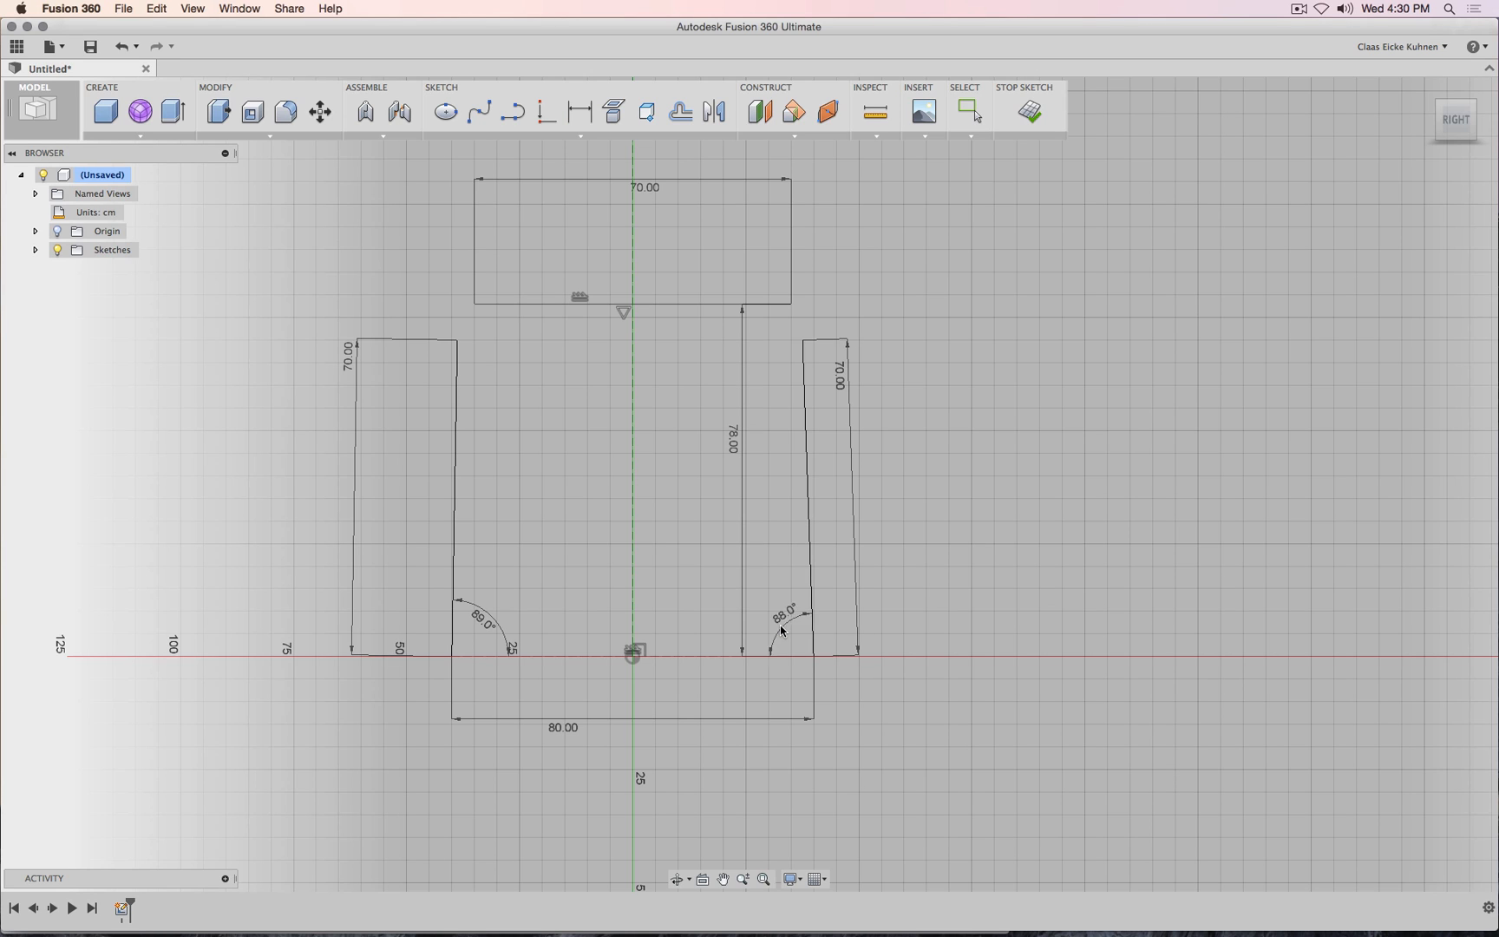
key("d")
double_click(781, 631)
type("92")
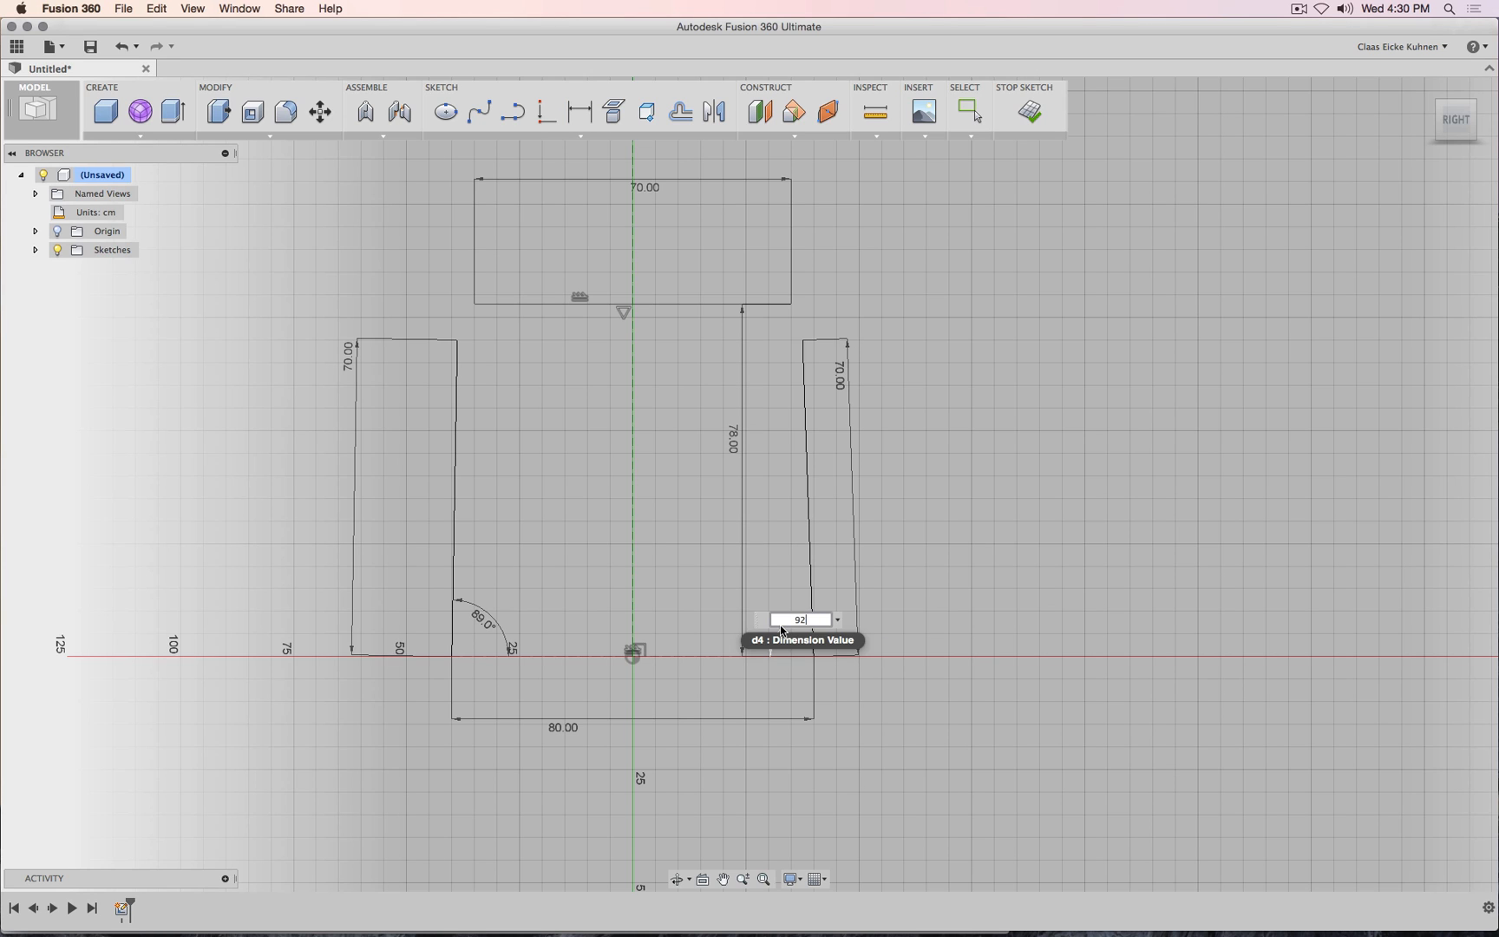
key("Return")
key("d")
double_click(782, 630)
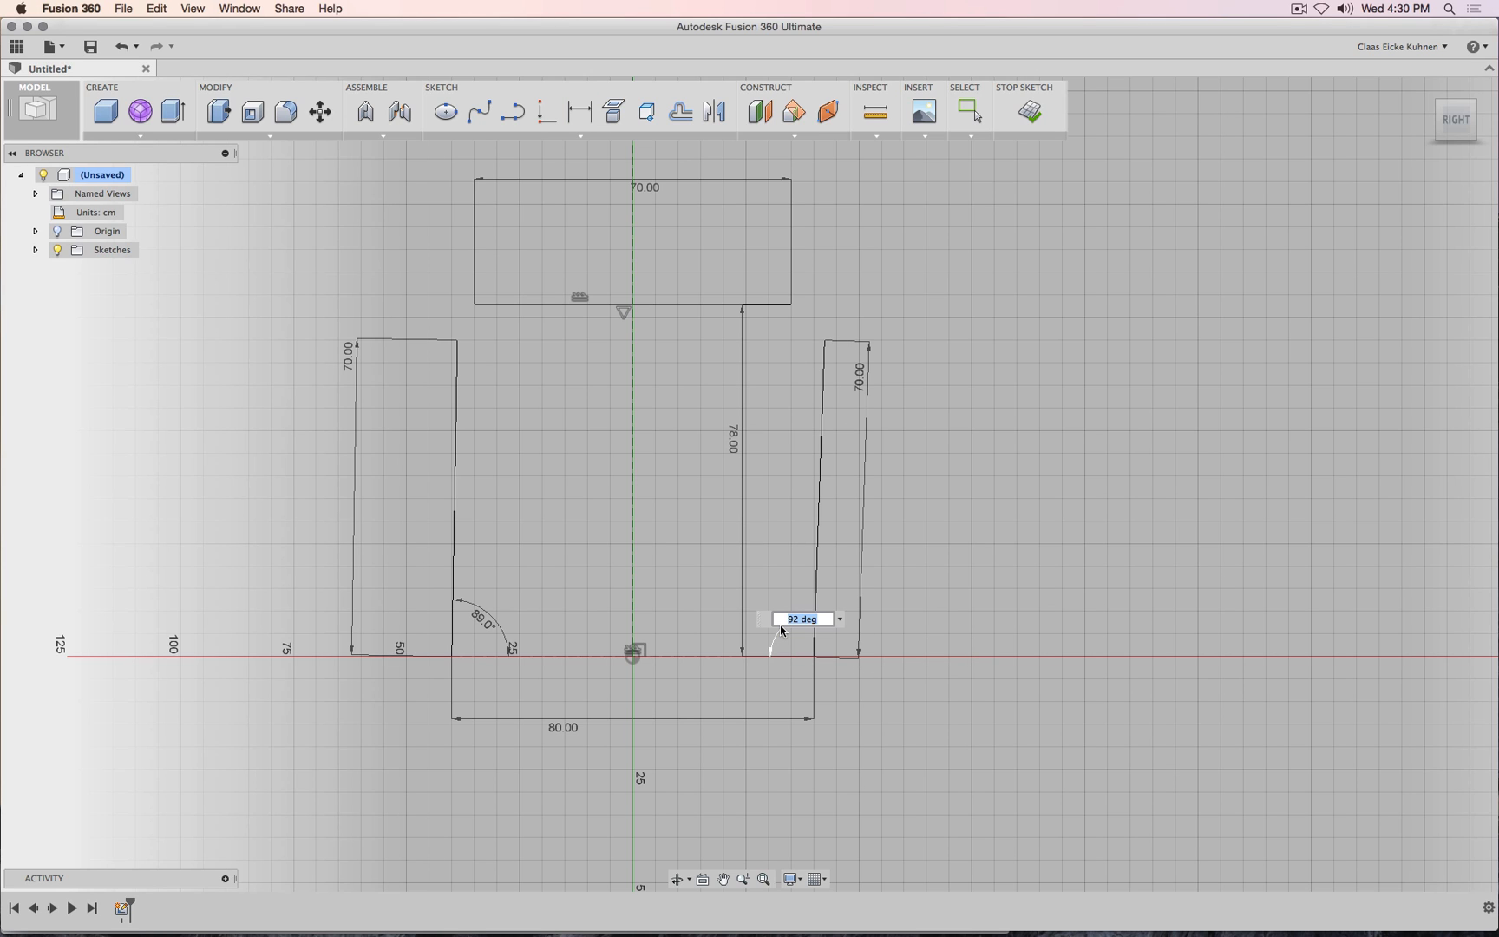
type("89")
key("Return")
key("d")
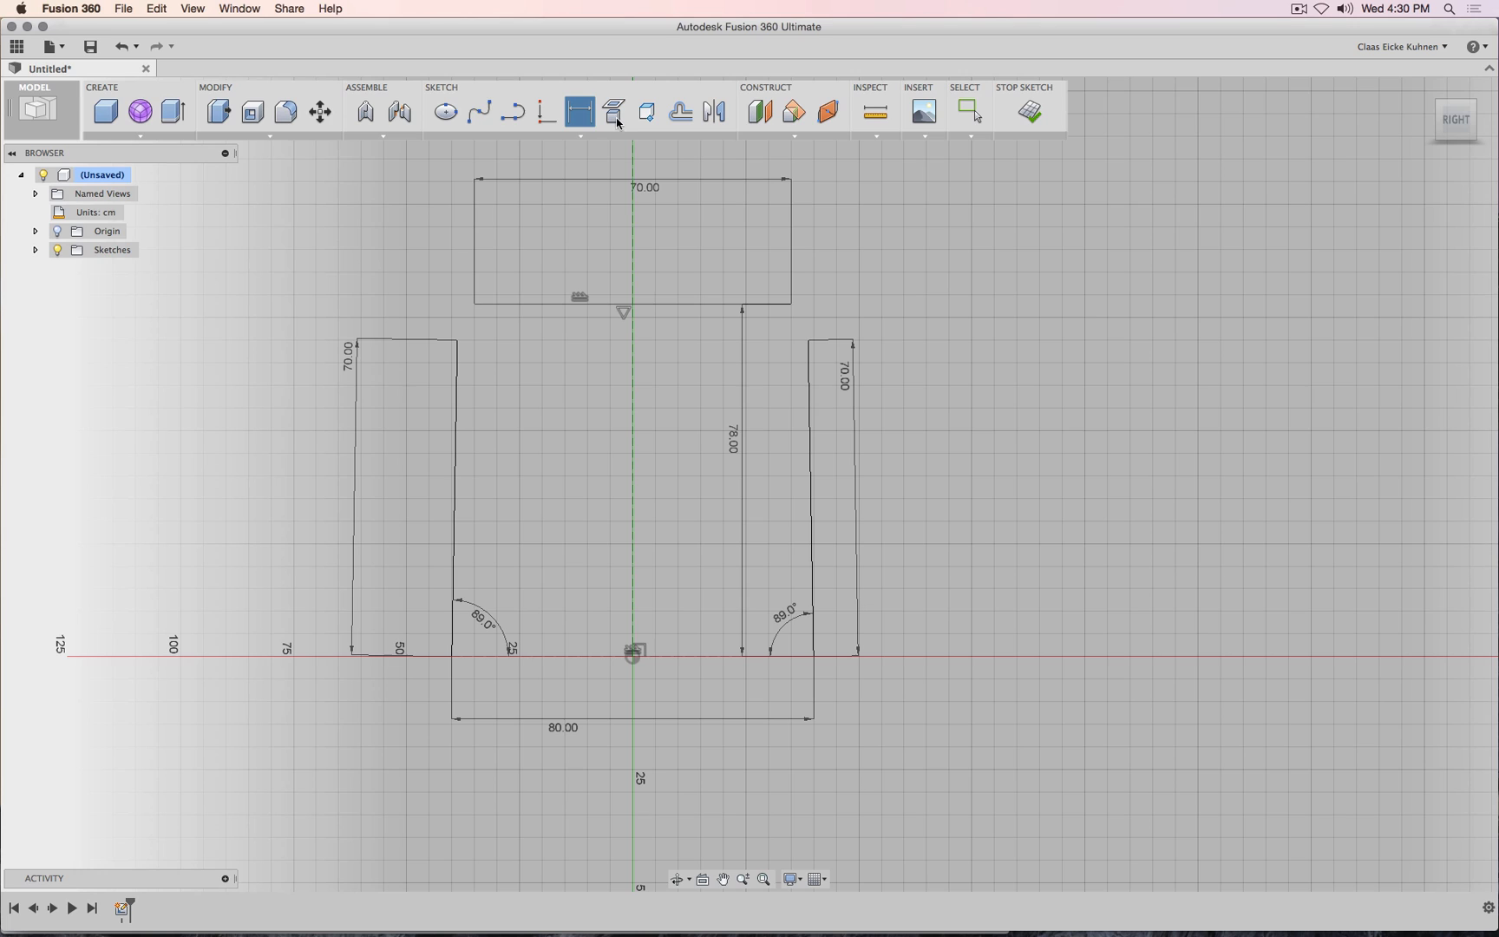
Draw a spline rounding the left corner from the left side line's upper end to the top line's left end.
left_click(479, 111)
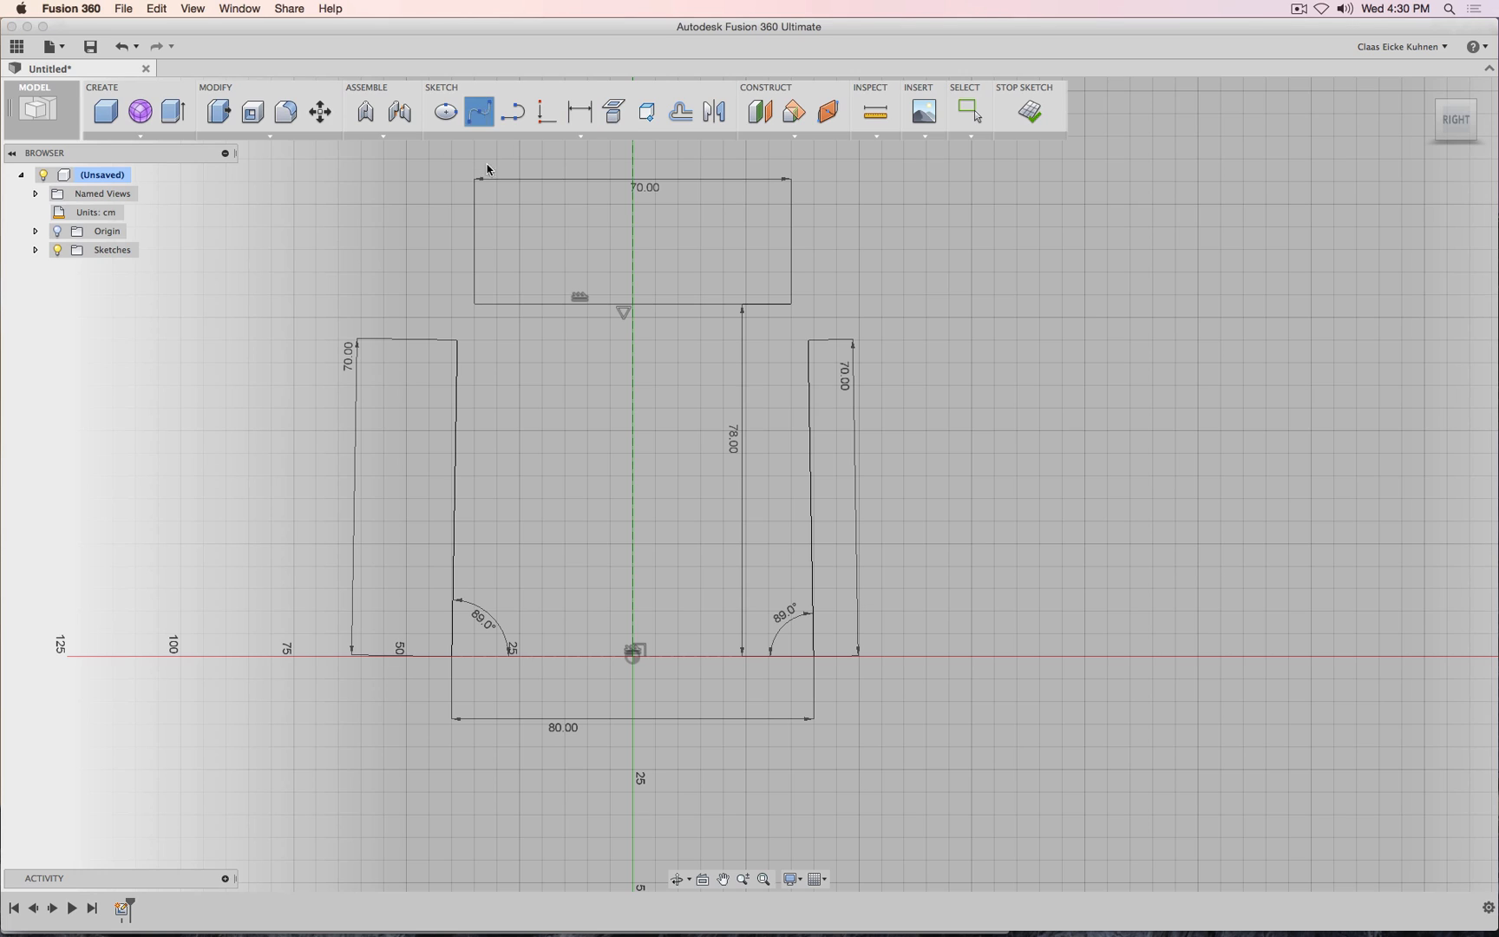
left_click(457, 341)
double_click(476, 304)
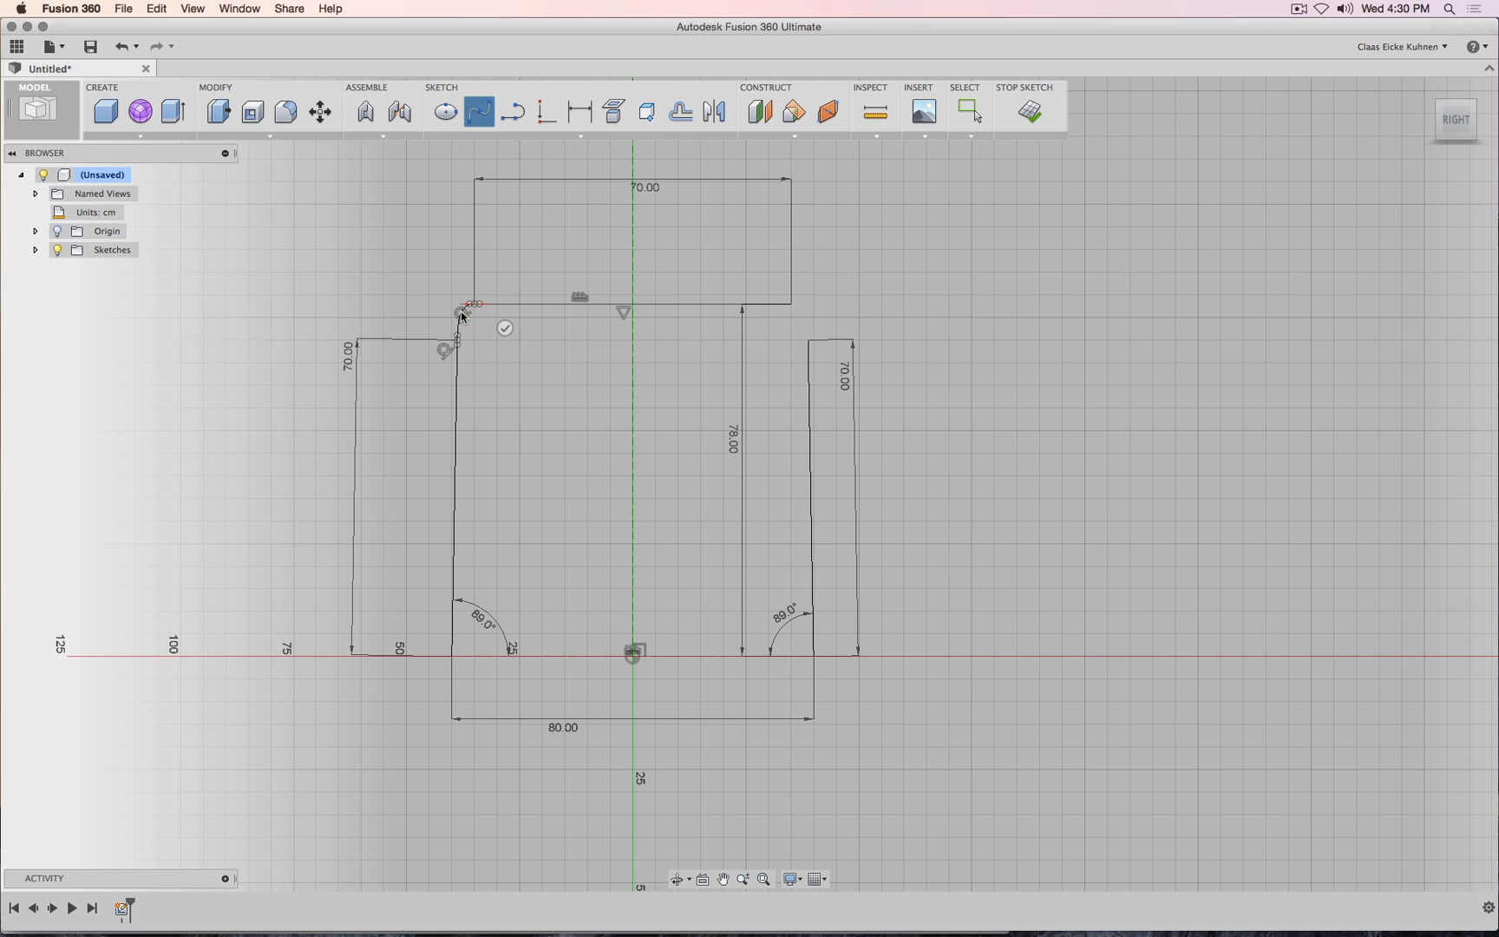
Draw a matching spline from the right side line's upper end to the top line's right end and finish the spline command.
scroll(821, 331, "down", 3)
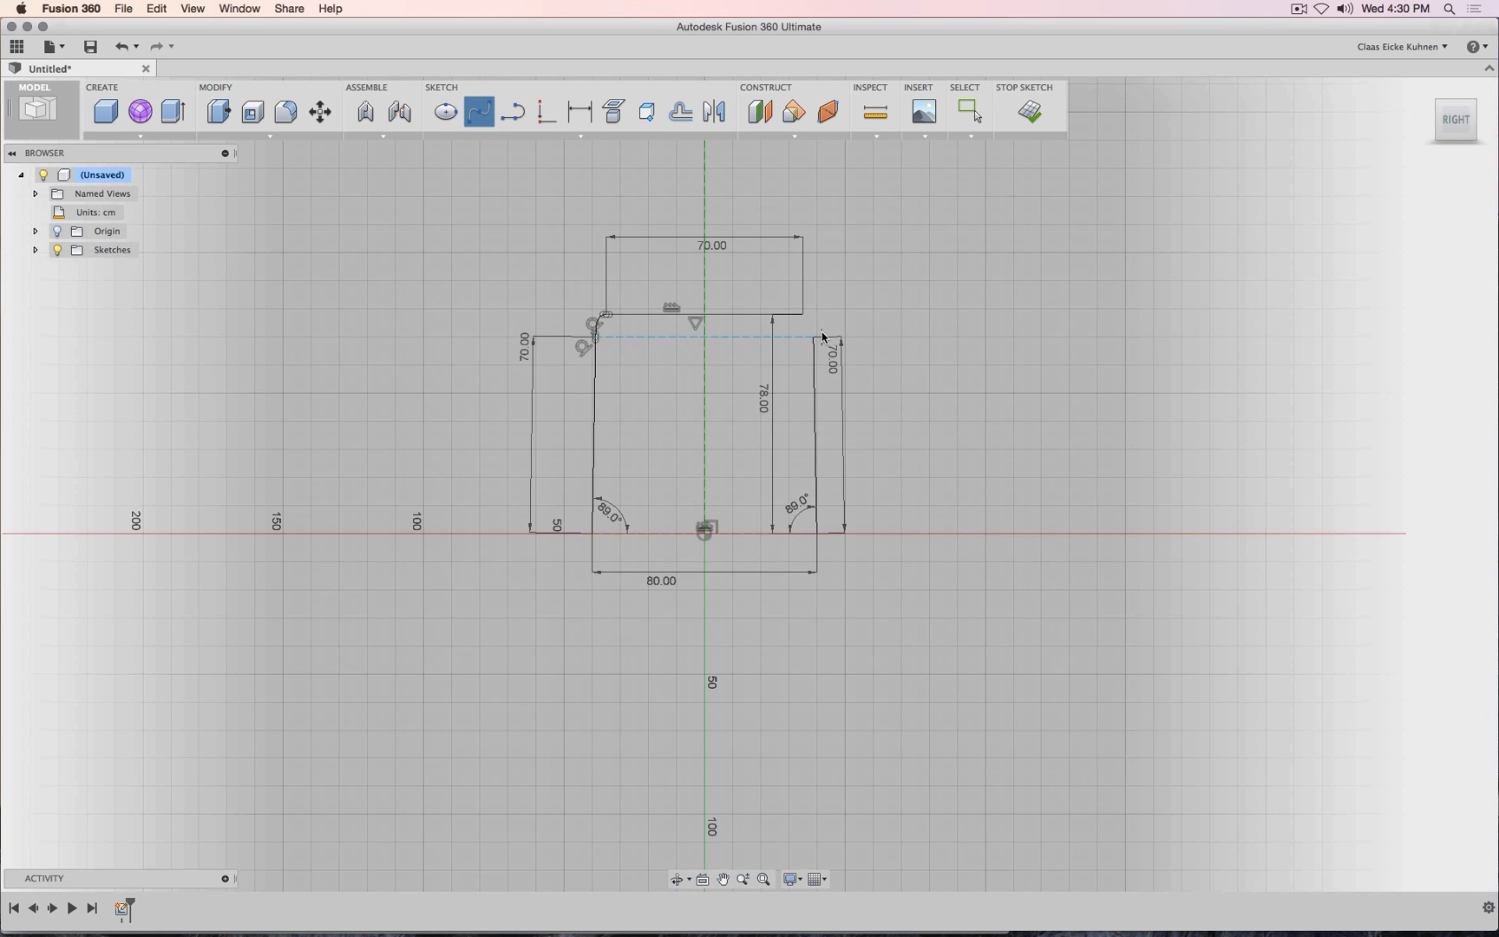
scroll(820, 332, "up", 3)
scroll(820, 337, "up", 3)
left_click(799, 344)
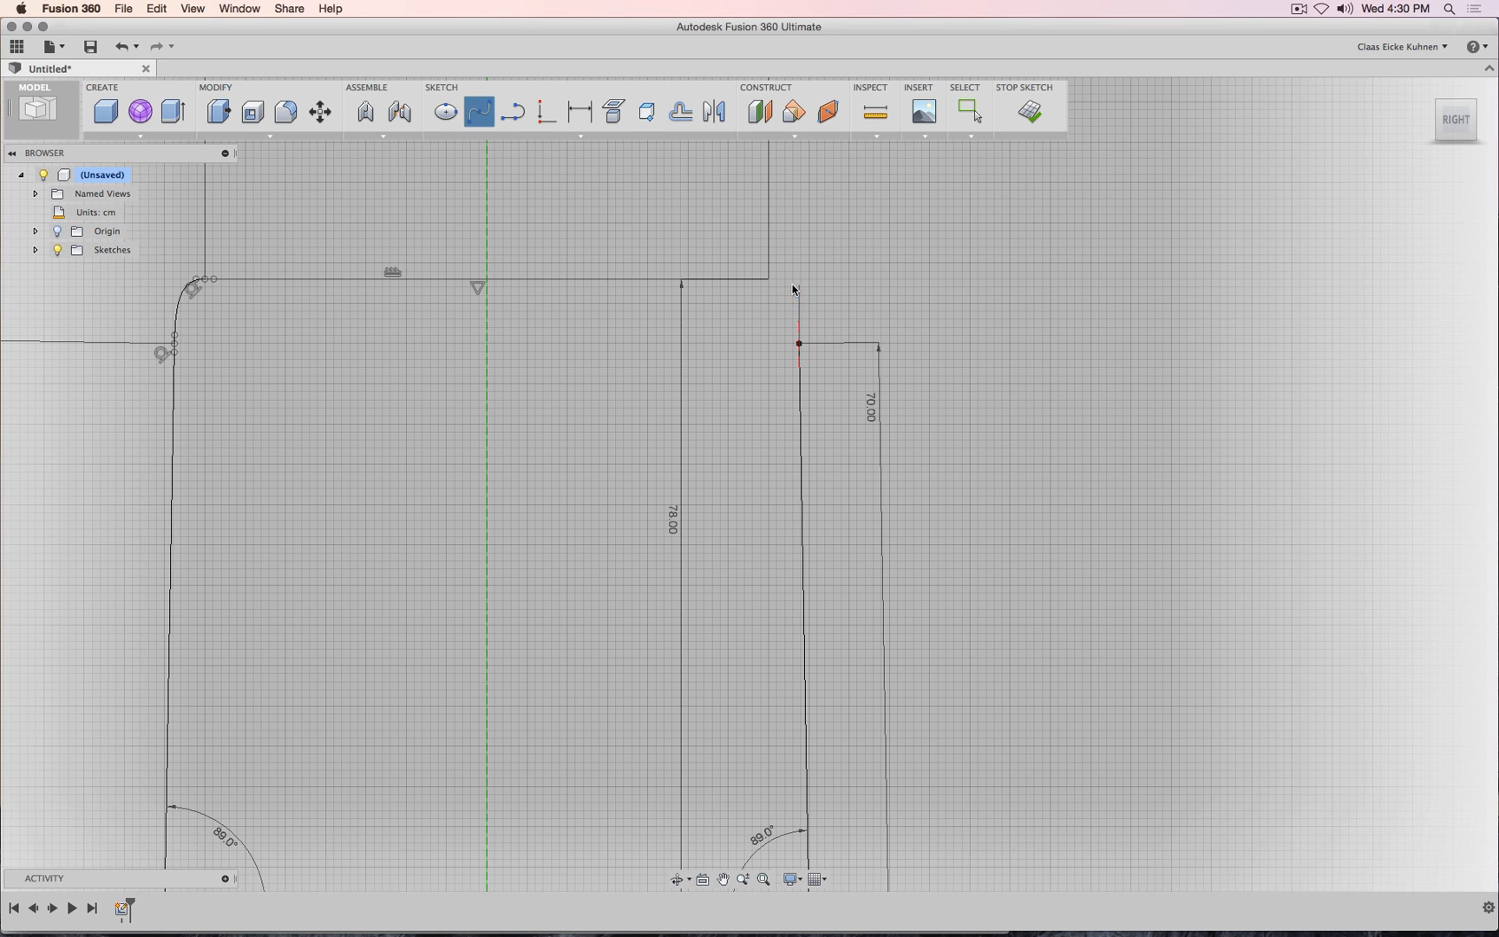
double_click(768, 279)
scroll(703, 368, "down", 5)
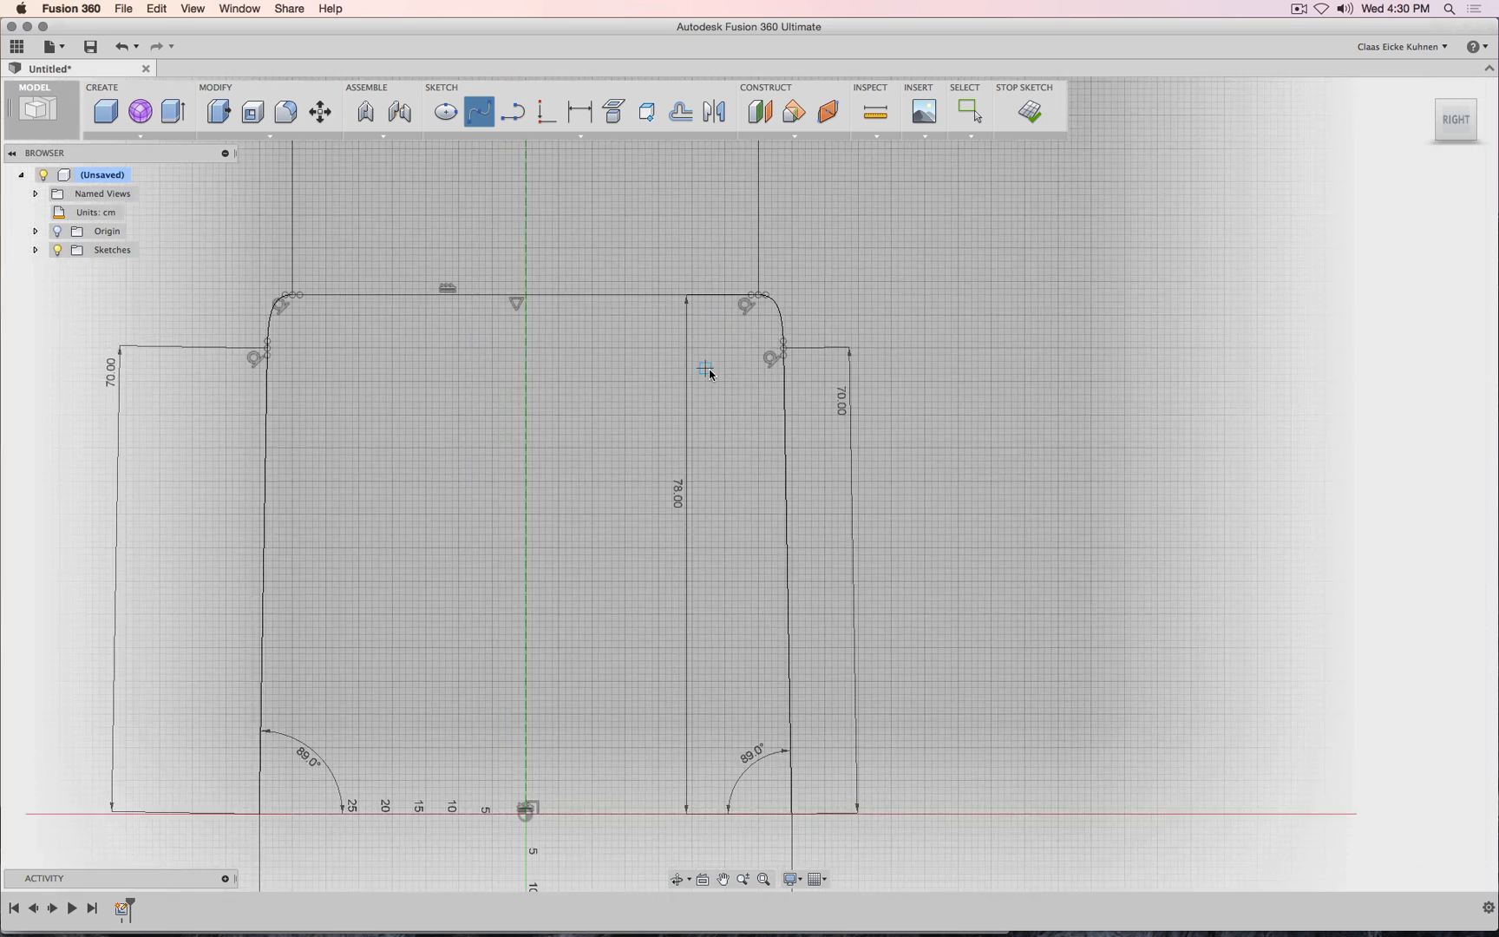
scroll(695, 378, "up", 4)
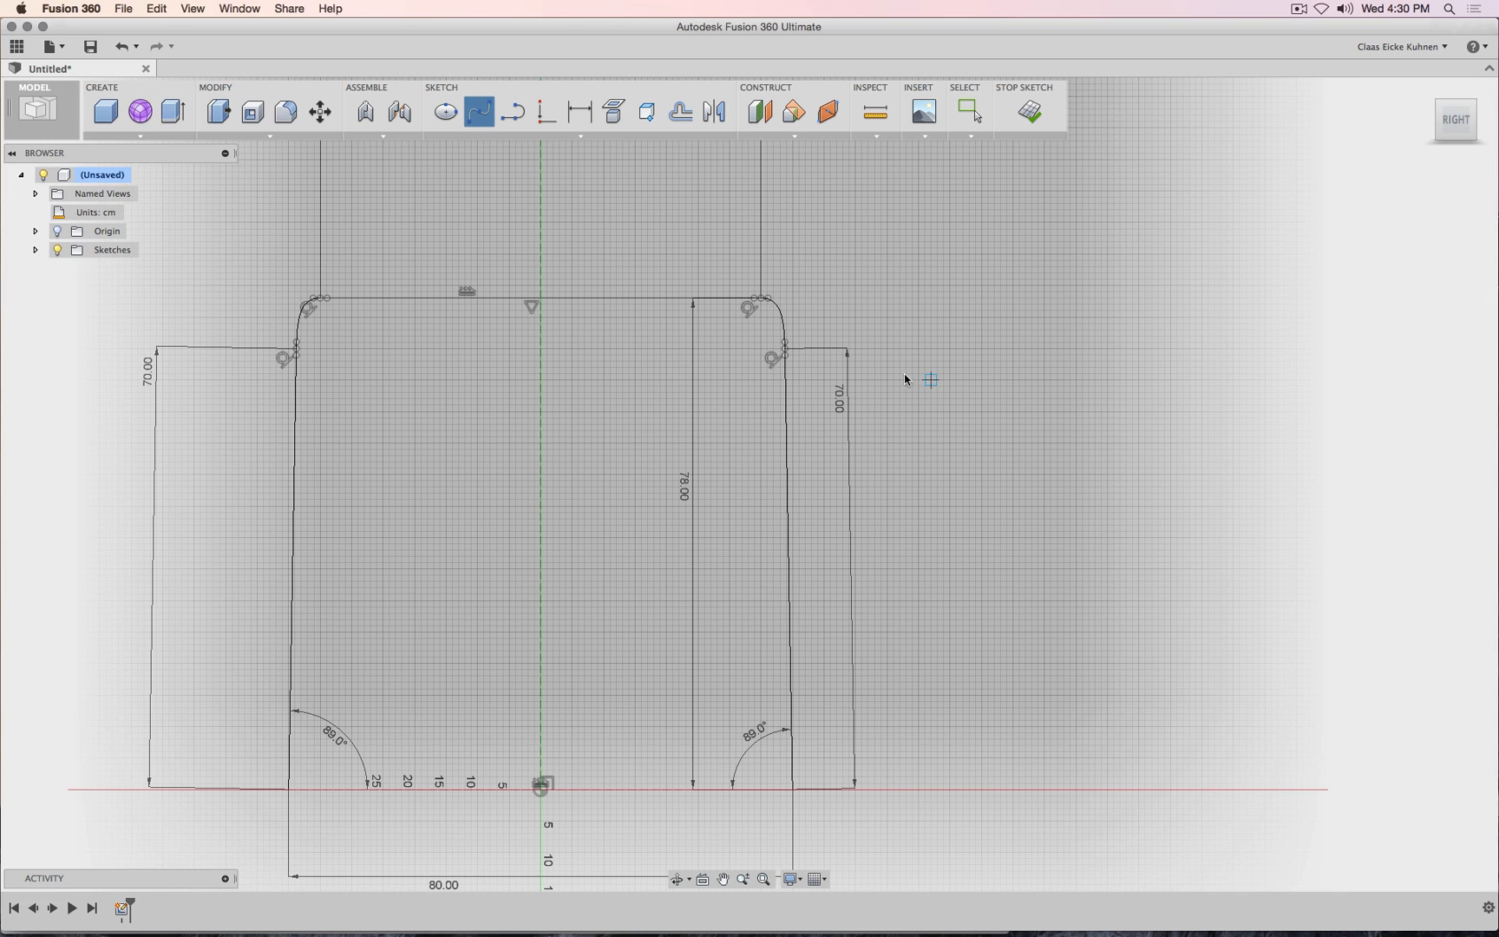
scroll(735, 349, "down", 3)
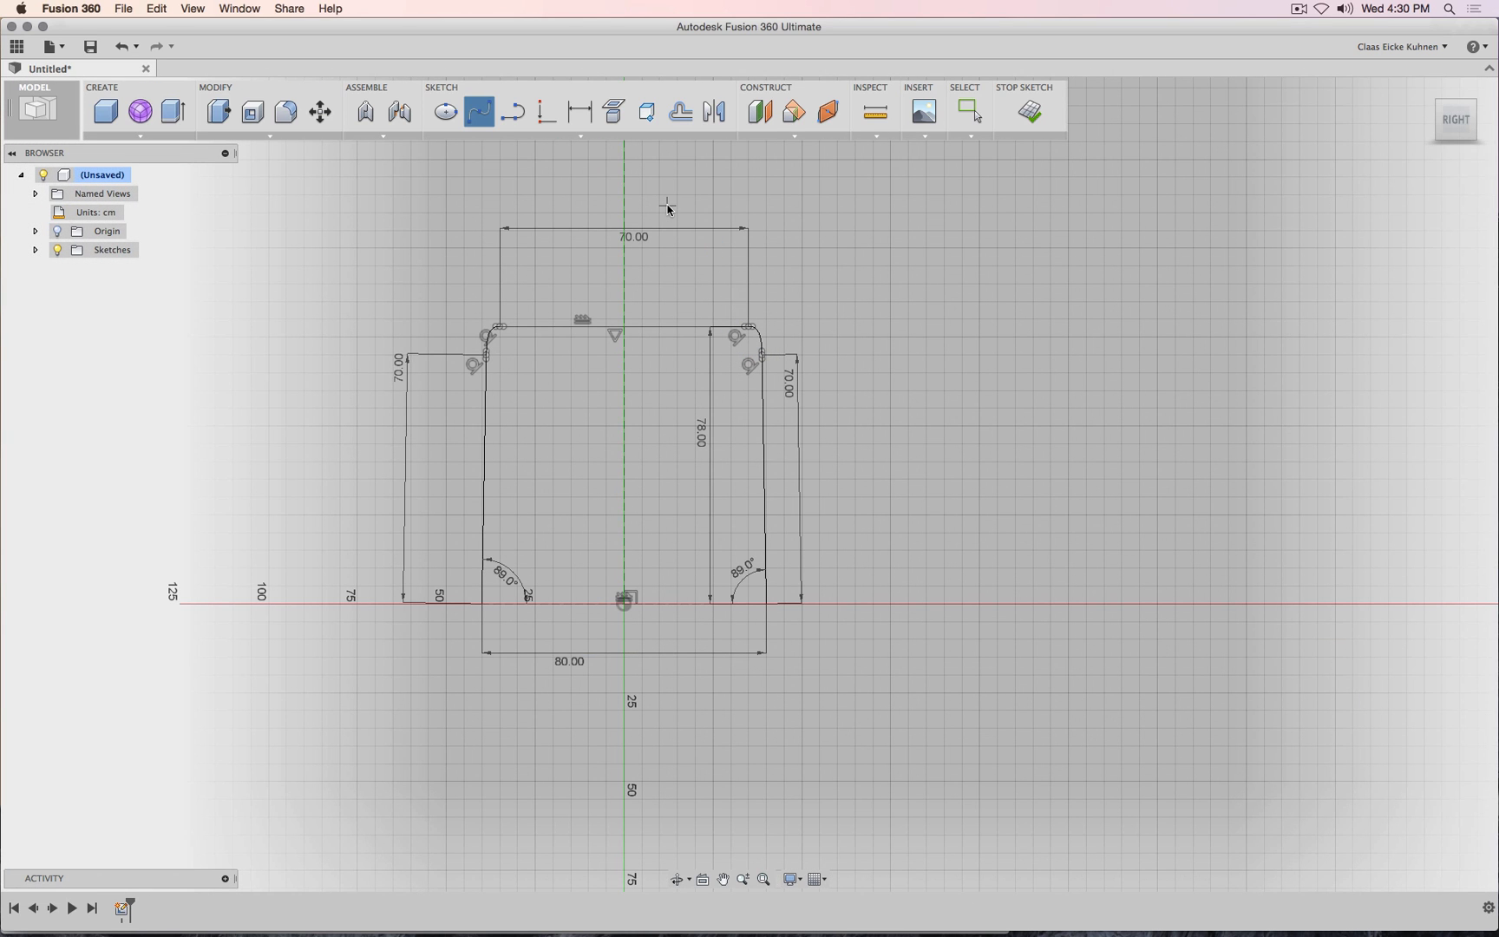
key("Escape")
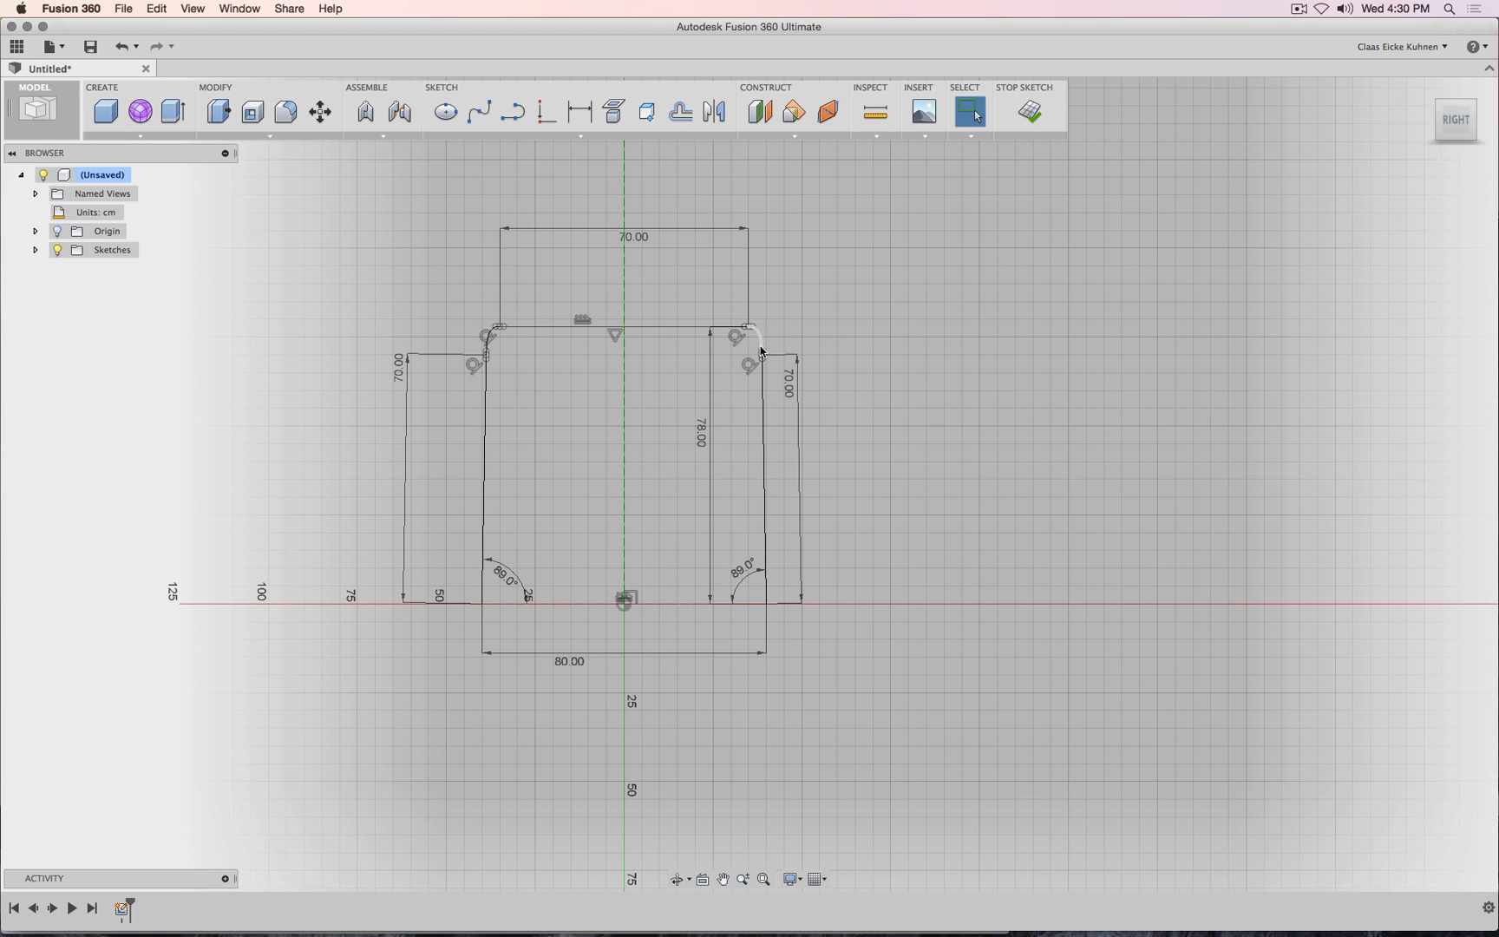
Try 75 cm for the right side line's length to test the corner curve, and restore it to 70 cm.
double_click(788, 381)
type("78")
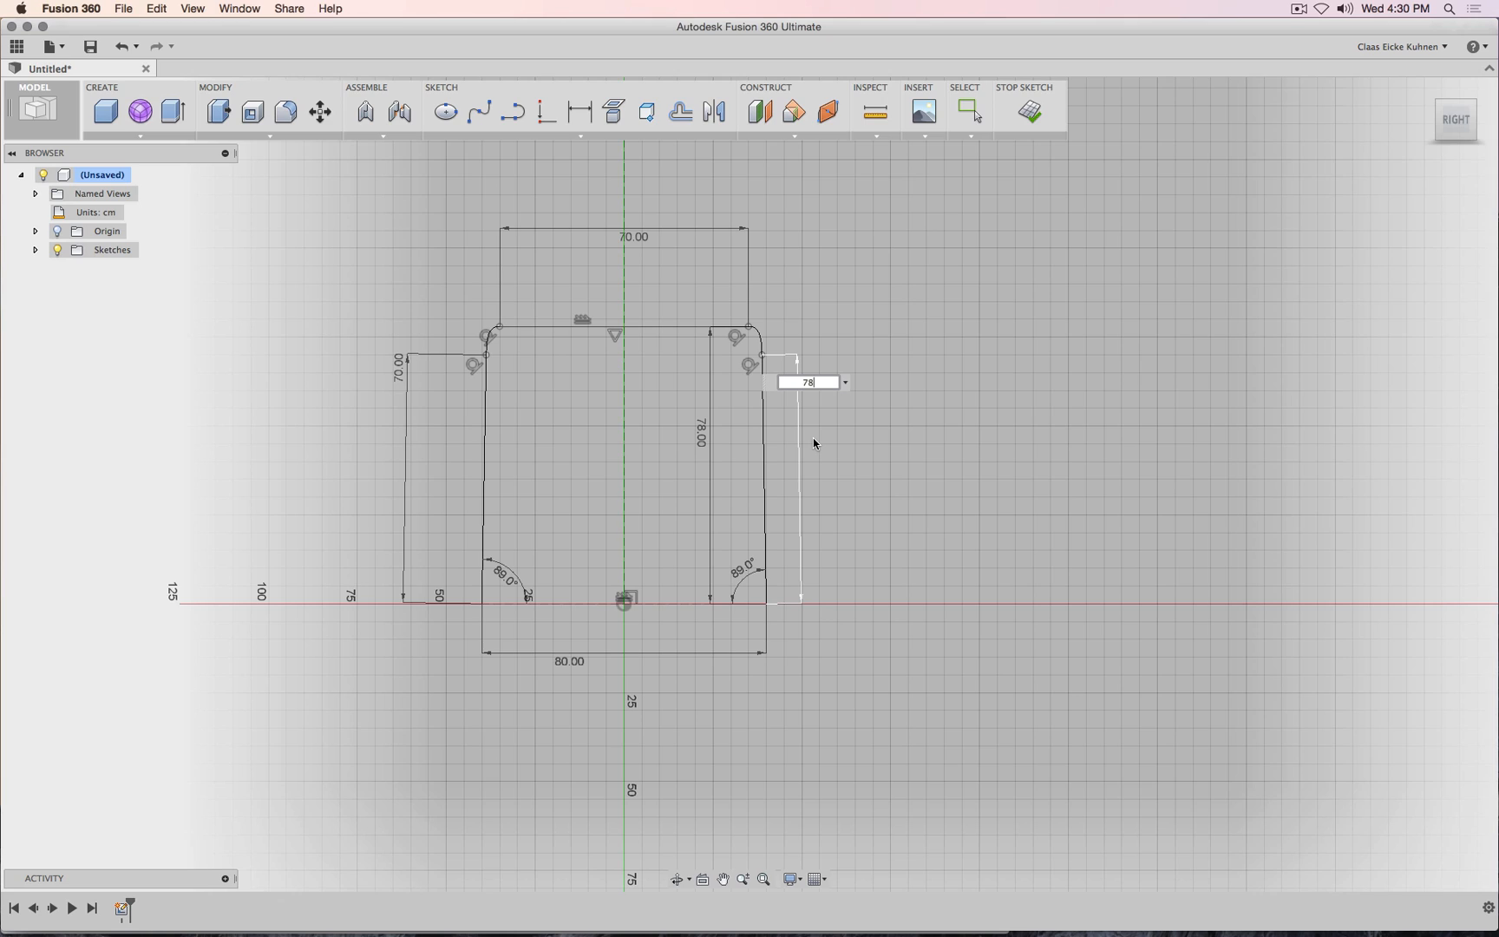
key("BackSpace")
type("5")
key("Return")
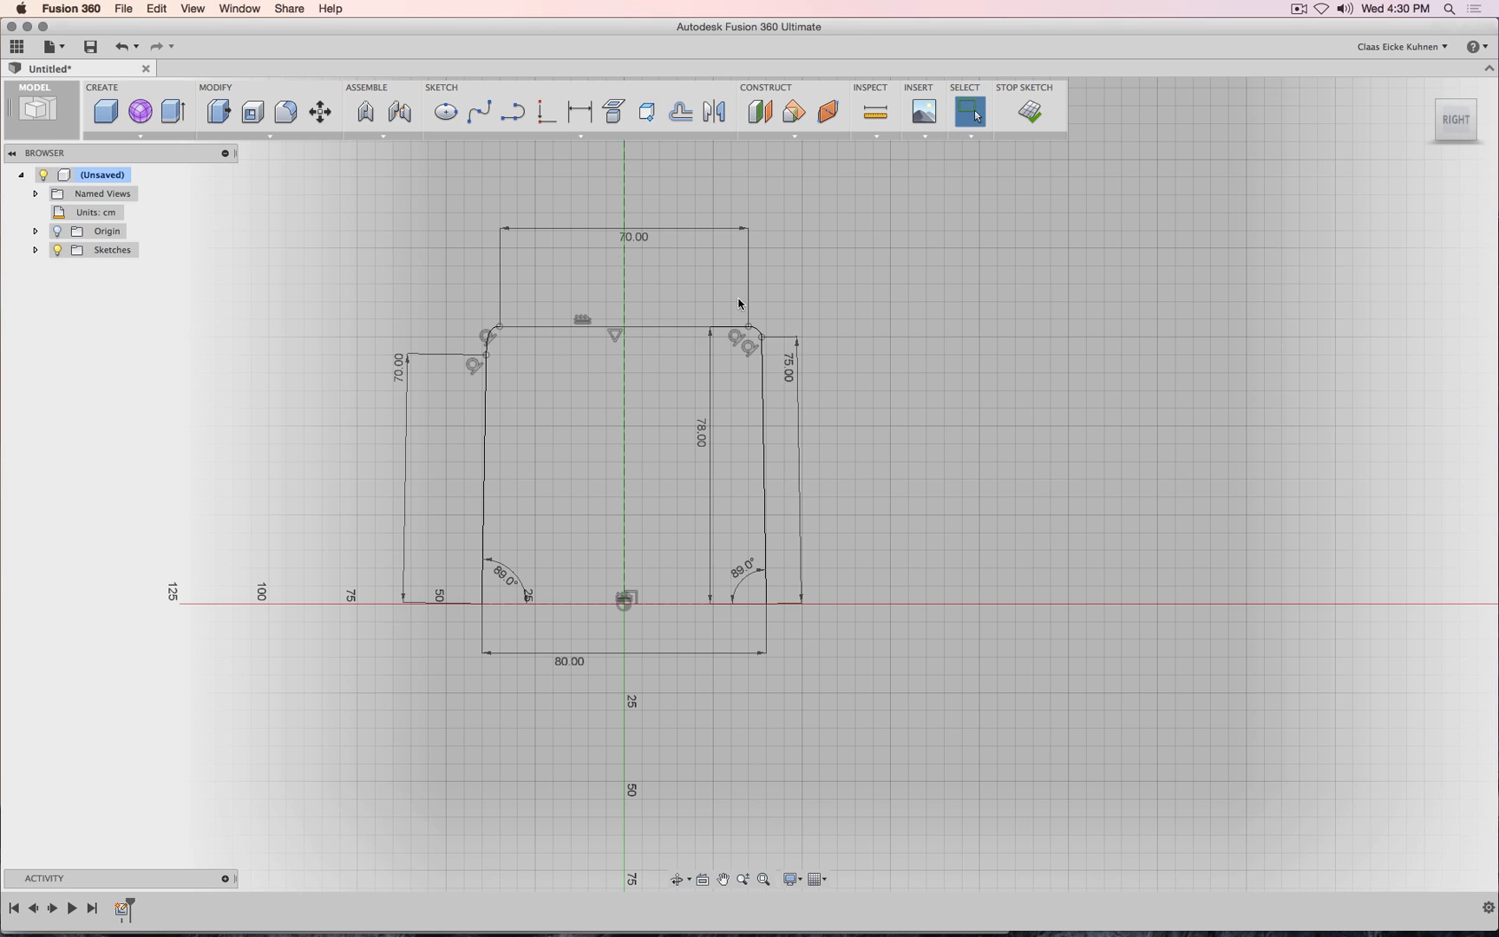
scroll(740, 303, "up", 8)
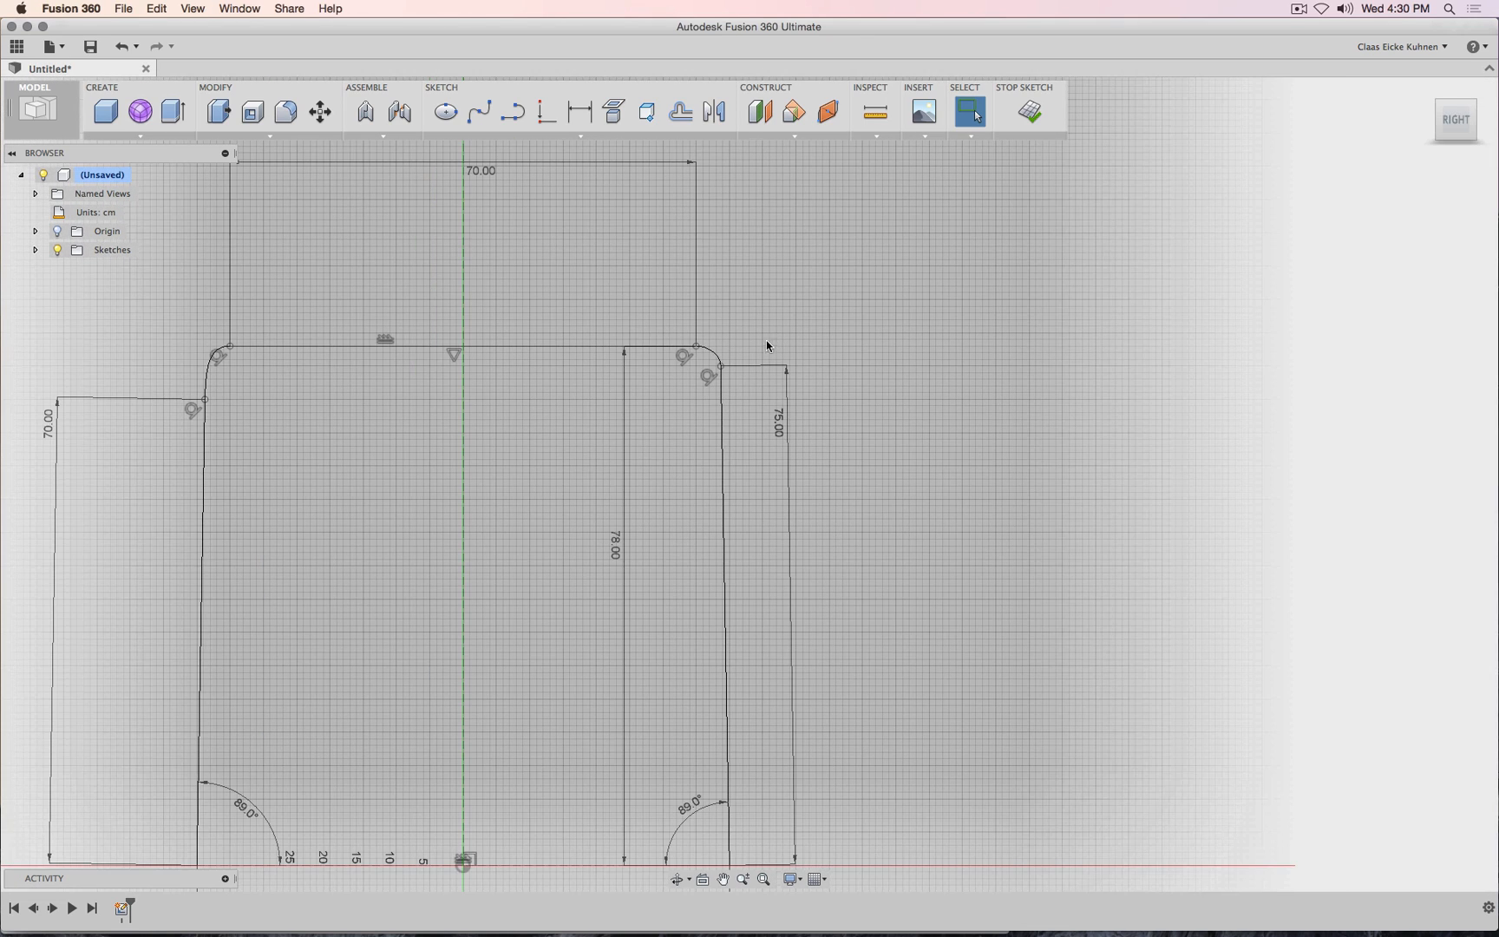
middle_click_drag(886, 378, 1001, 320)
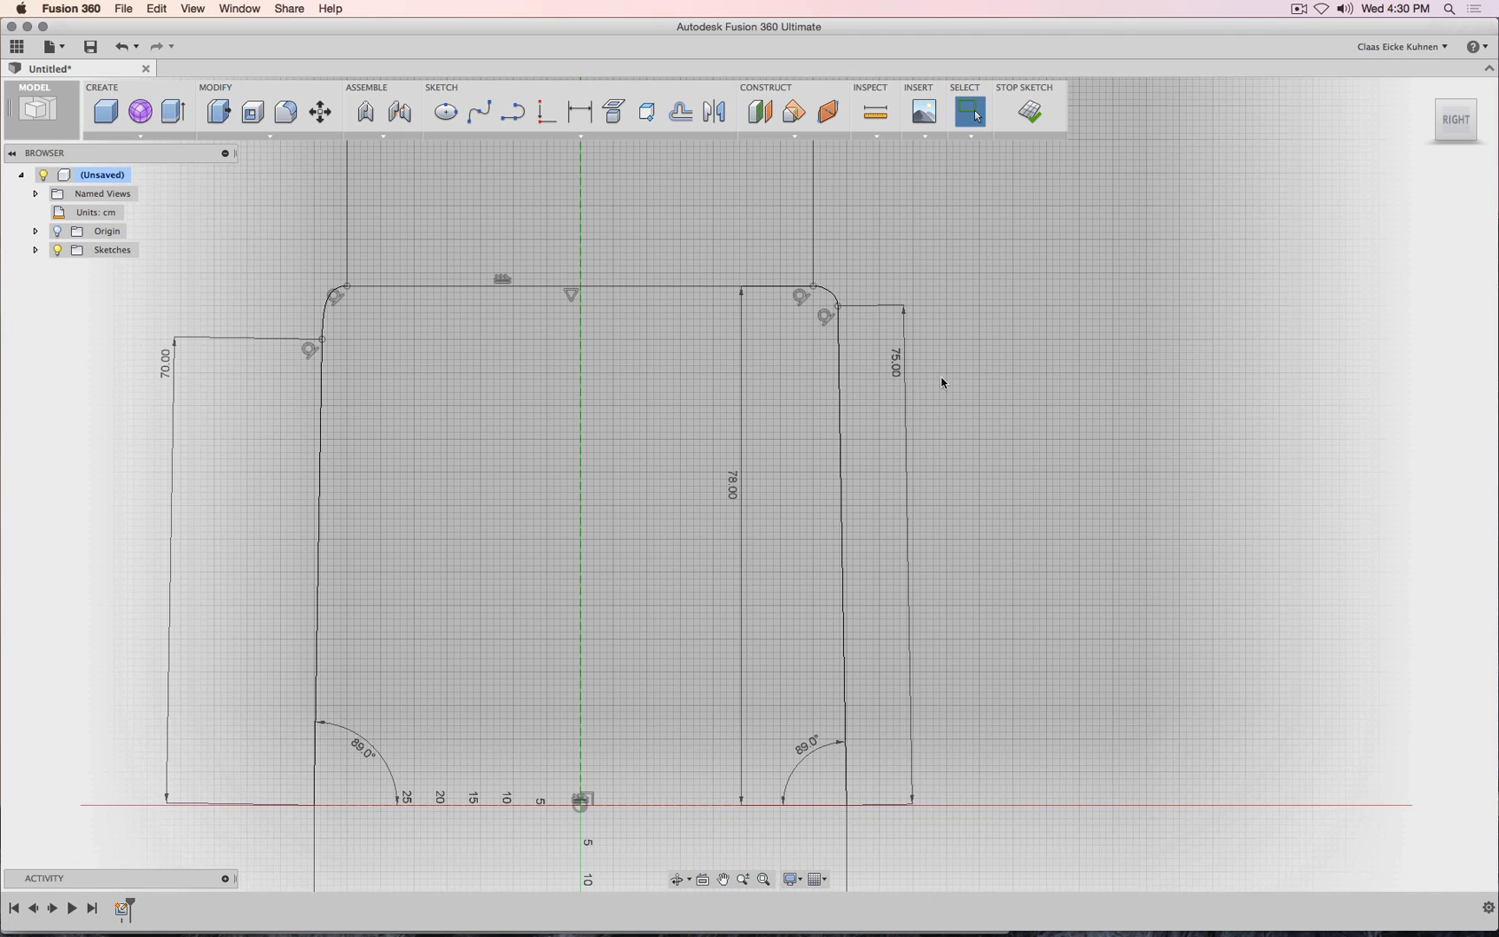
double_click(897, 364)
type("70")
key("Return")
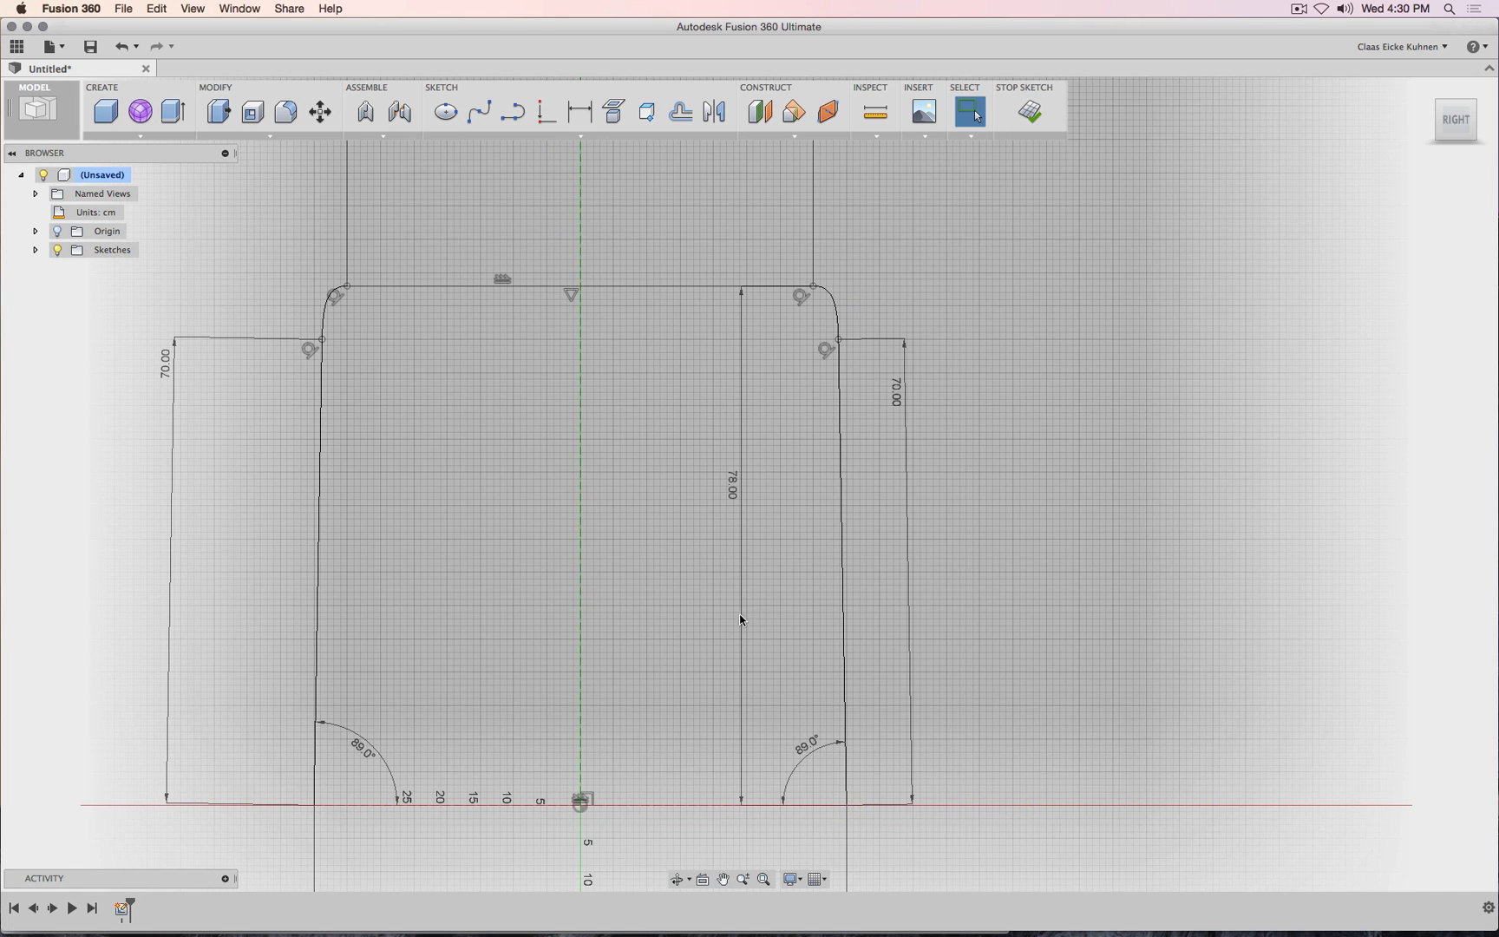
Try 90 cm for the base line's width and undo the change.
middle_click_drag(1004, 613, 1030, 477)
double_click(496, 774)
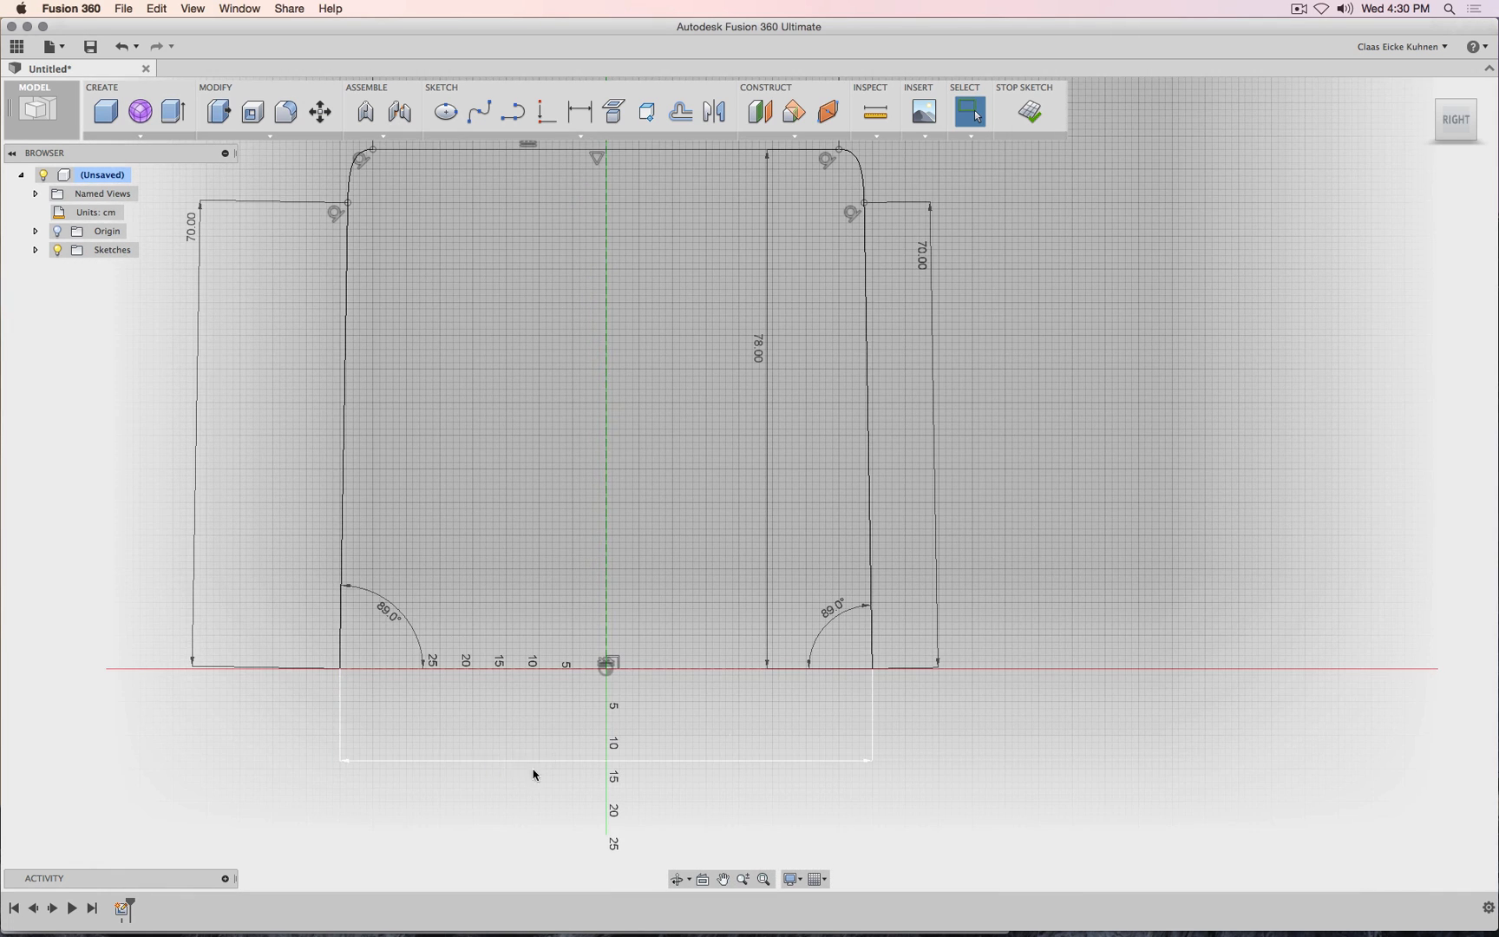
type("90")
key("Return")
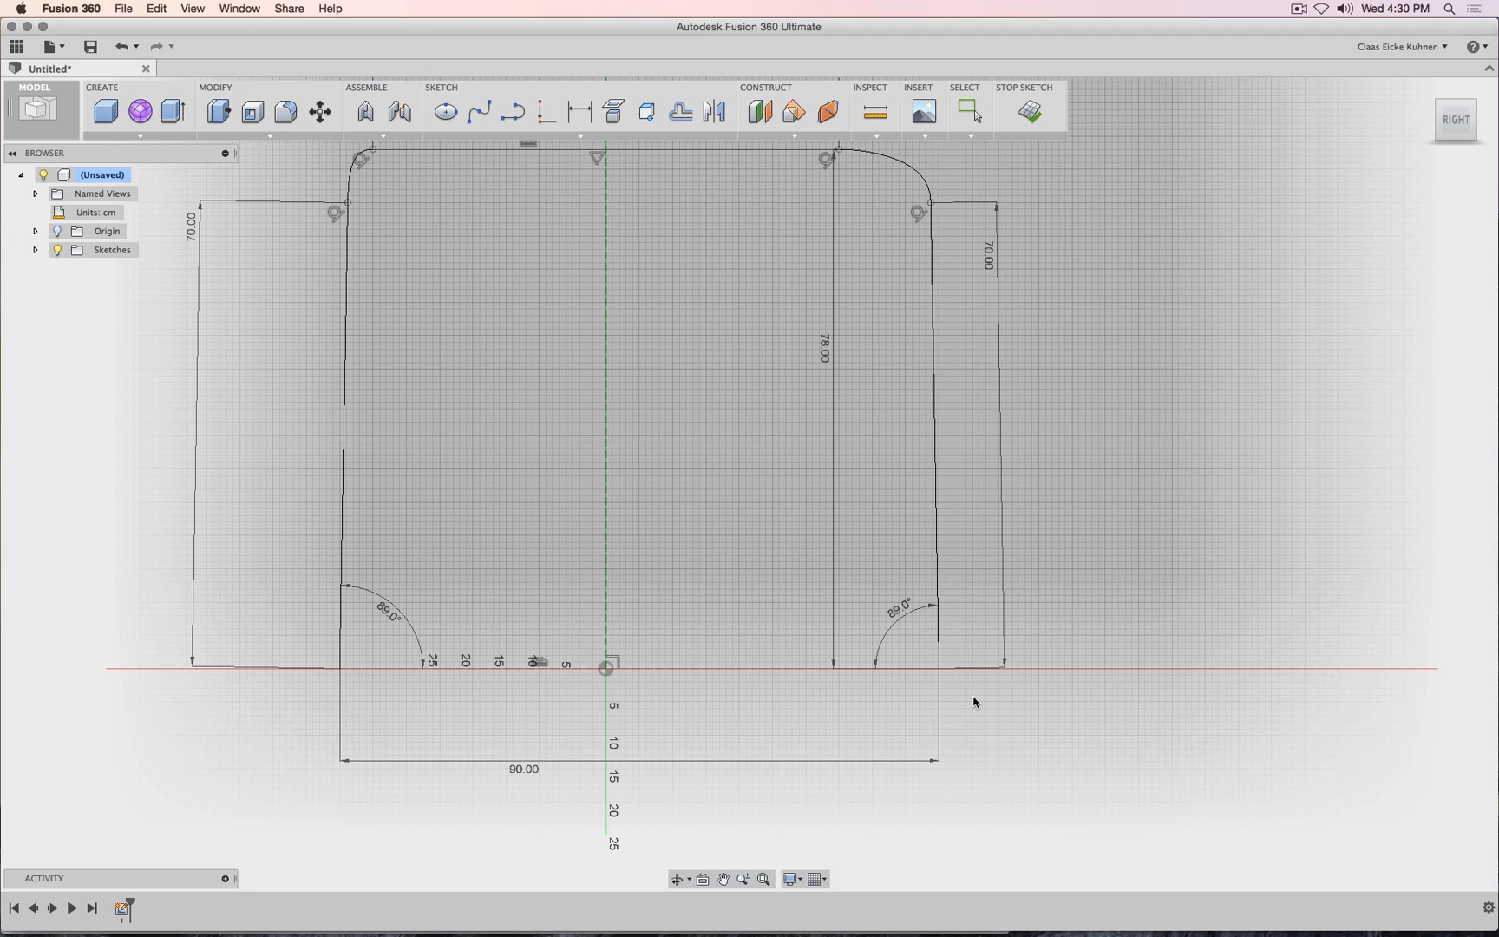
key("super+z")
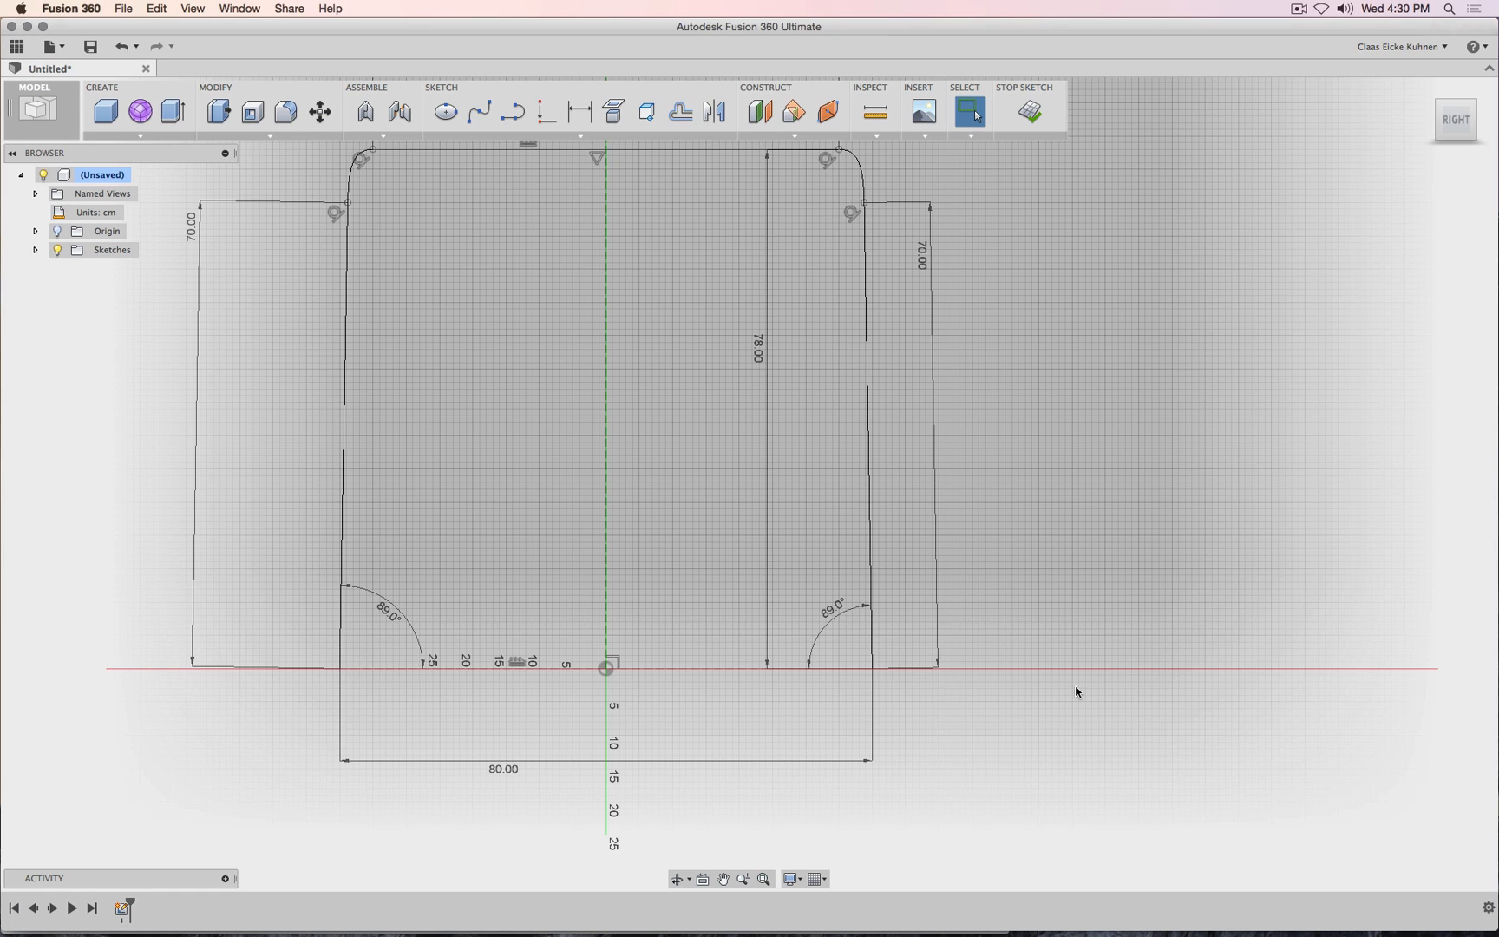
Try a MidPoint constraint between the base line and the vertical centre line, and cancel the constraint command.
left_click(546, 111)
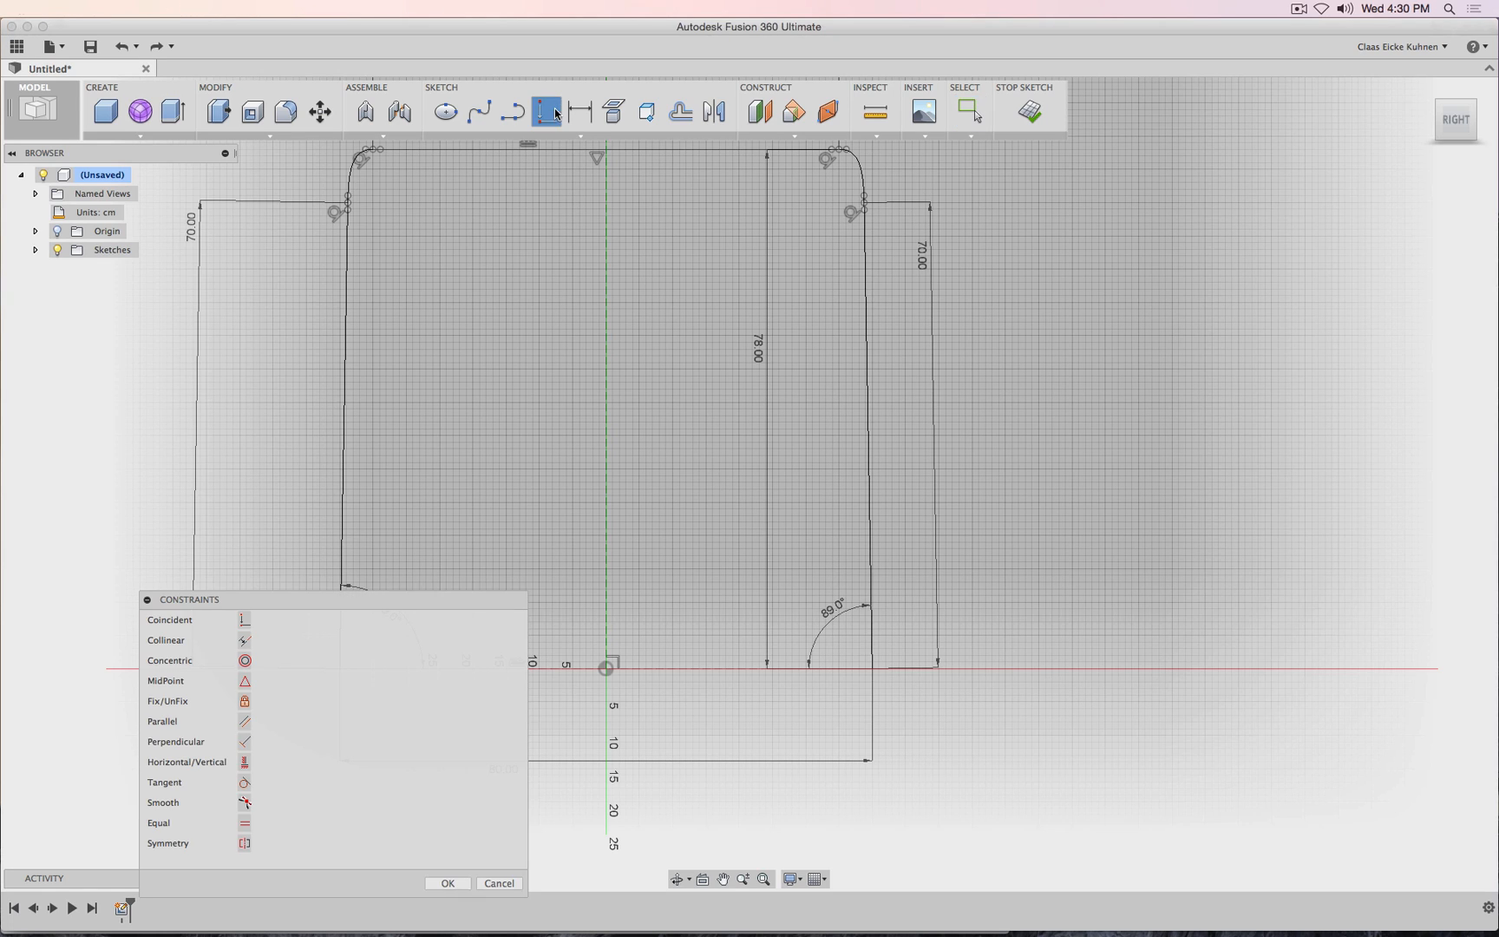
left_click(244, 685)
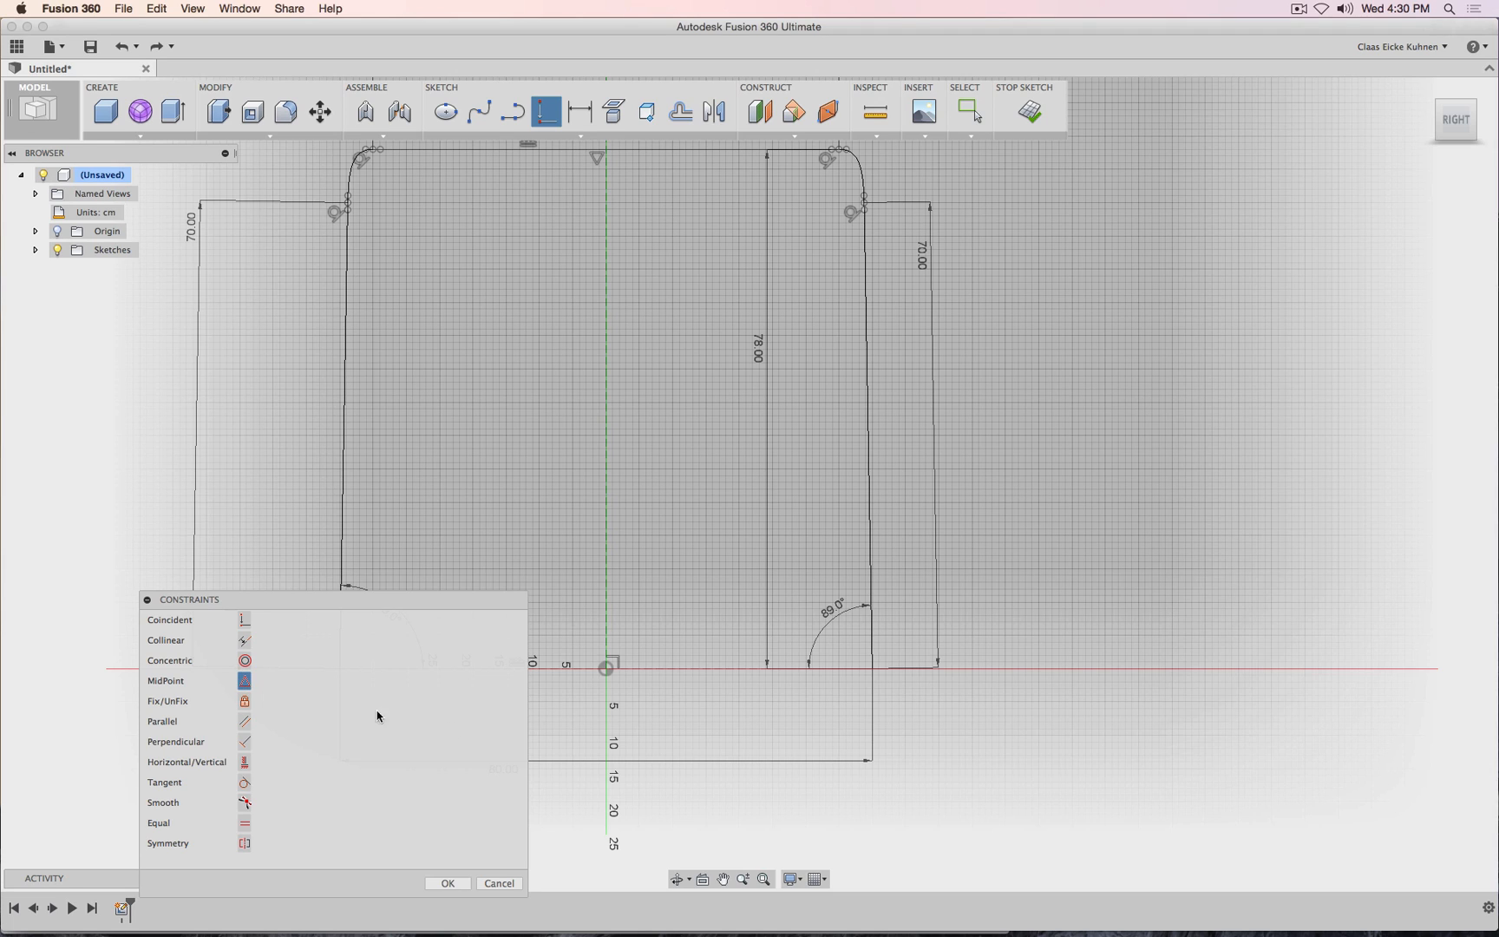
left_click(652, 670)
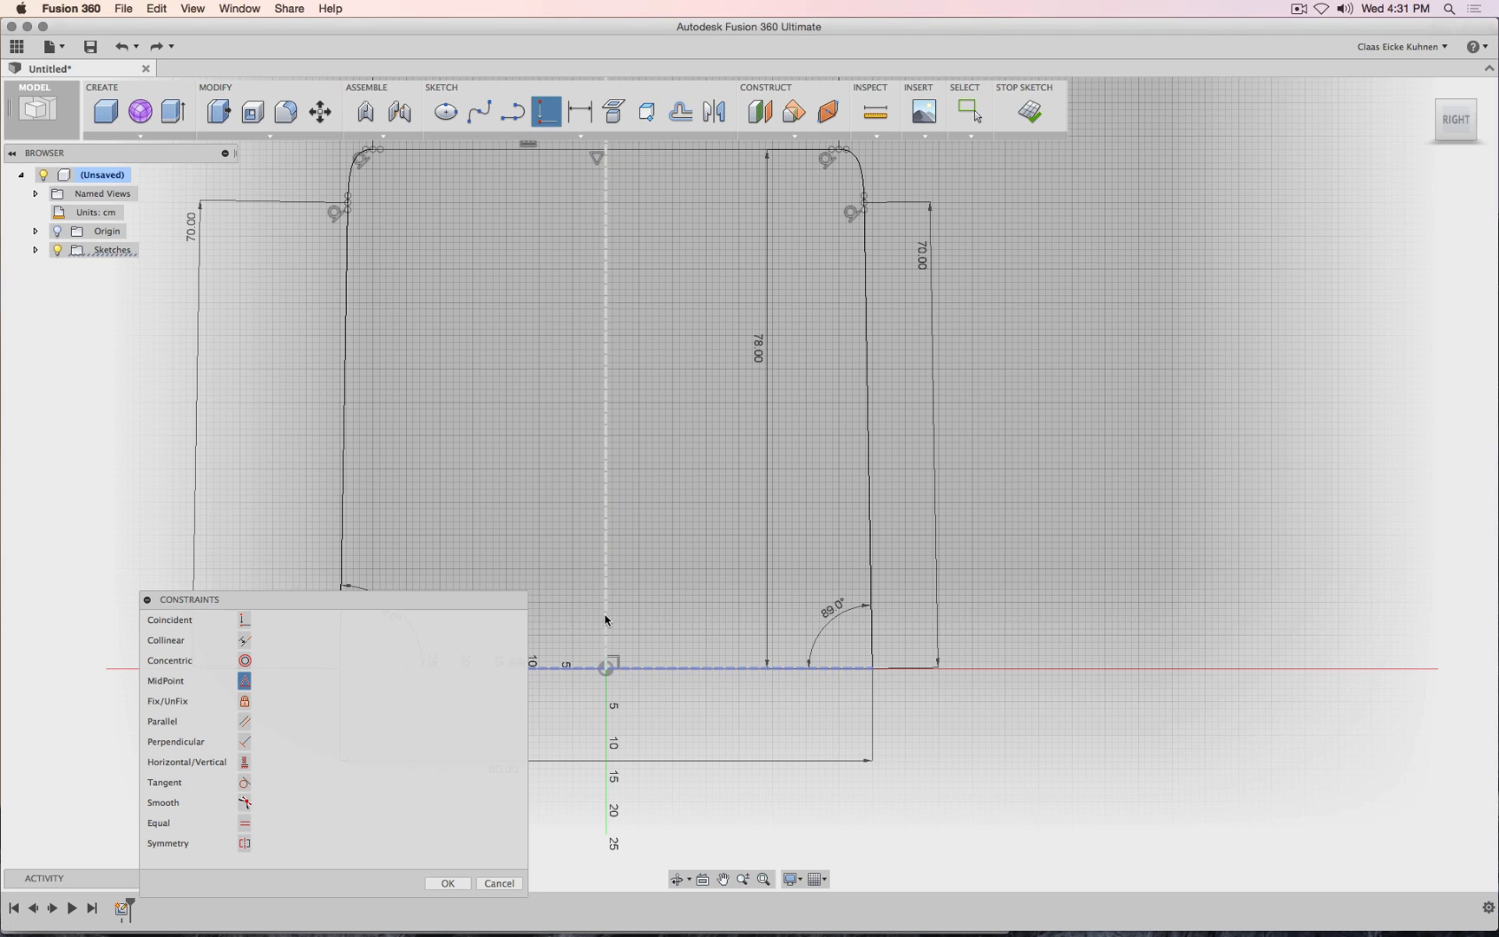
left_click(606, 619)
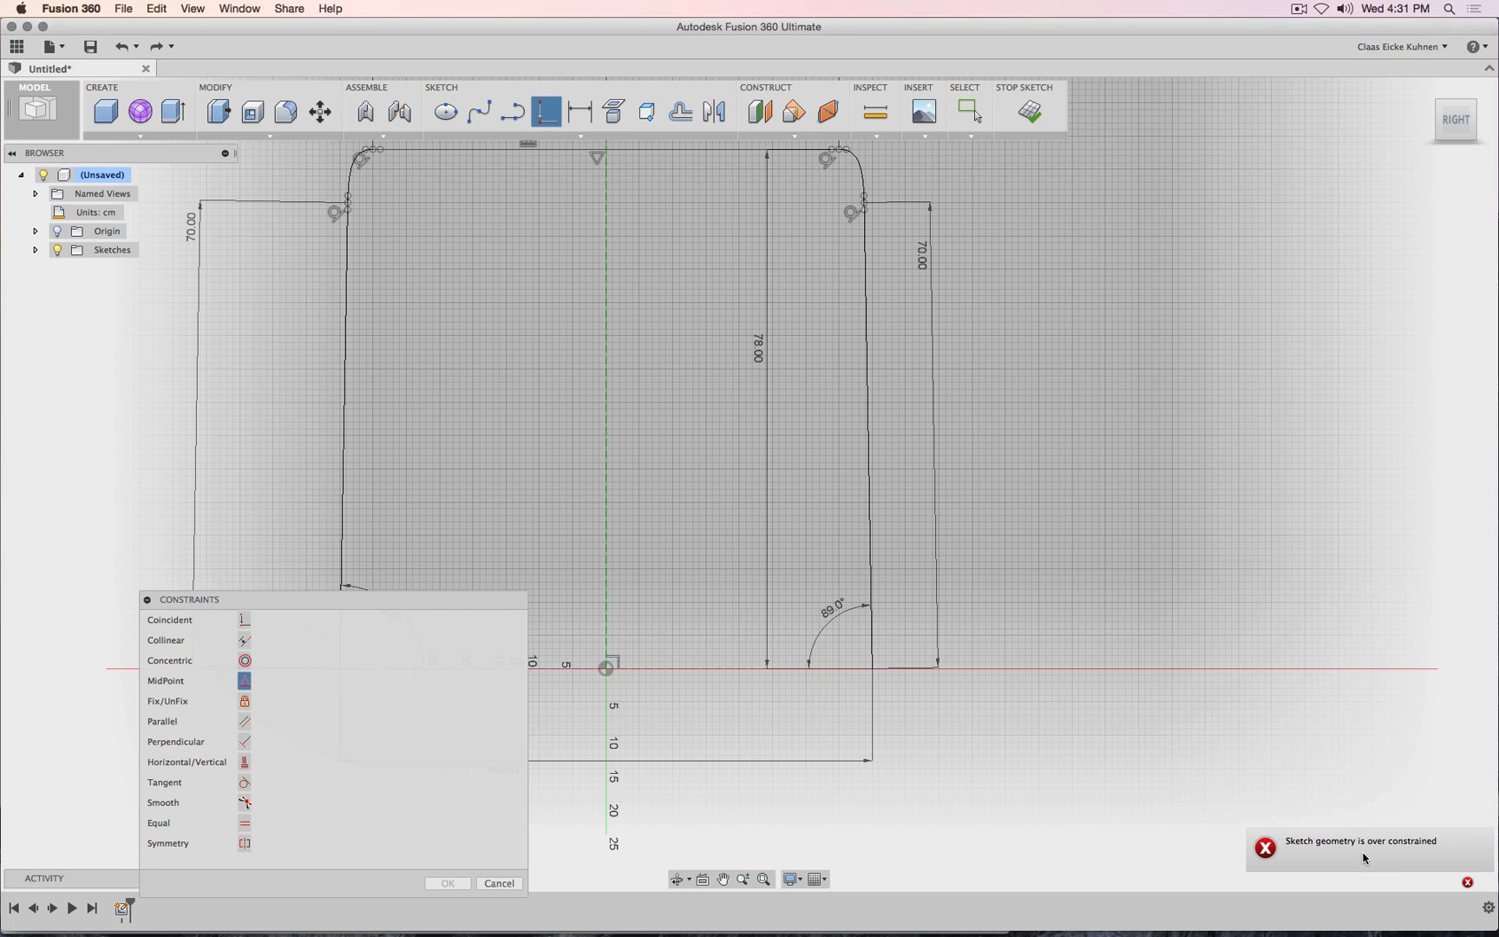
left_click(498, 883)
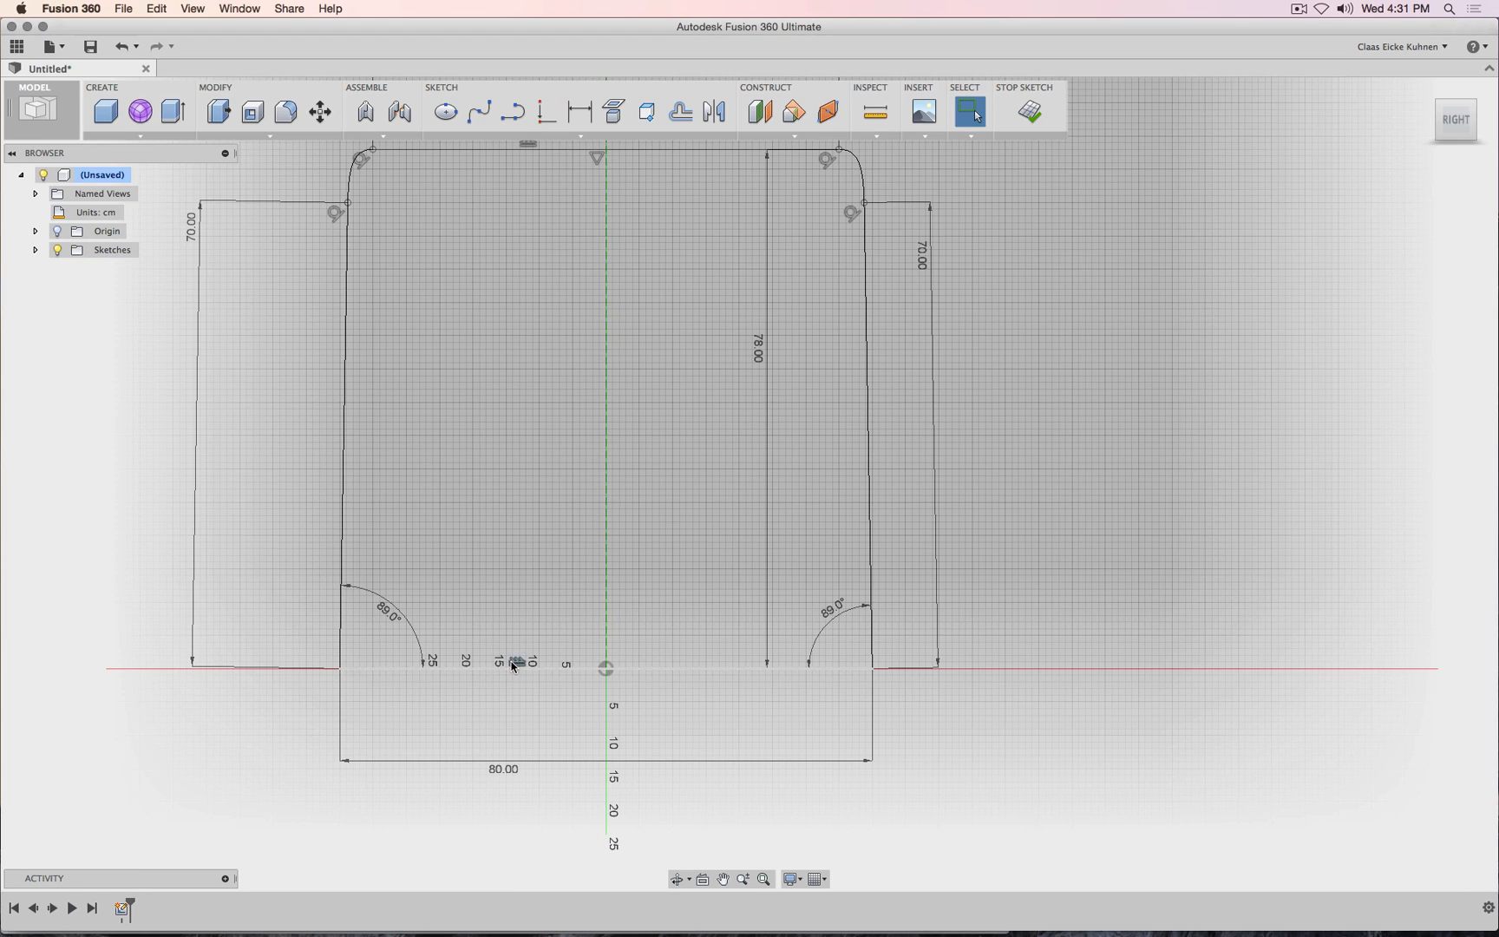
Retry the MidPoint constraint that centres the base line on the vertical centre line, and leave the constraint command.
left_click(546, 111)
left_click(244, 680)
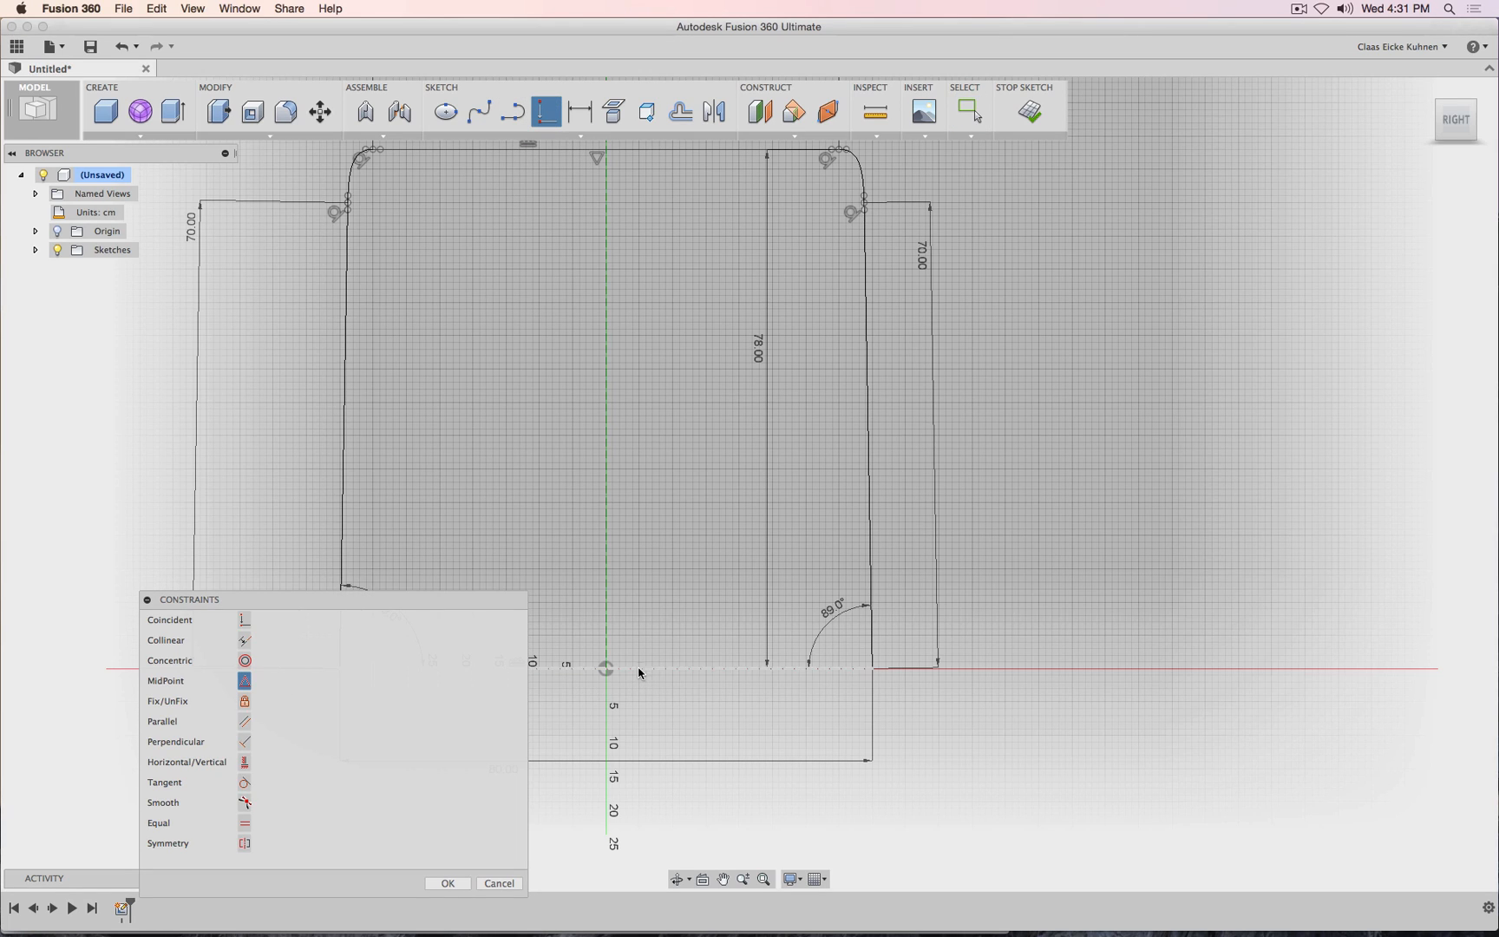
left_click(605, 650)
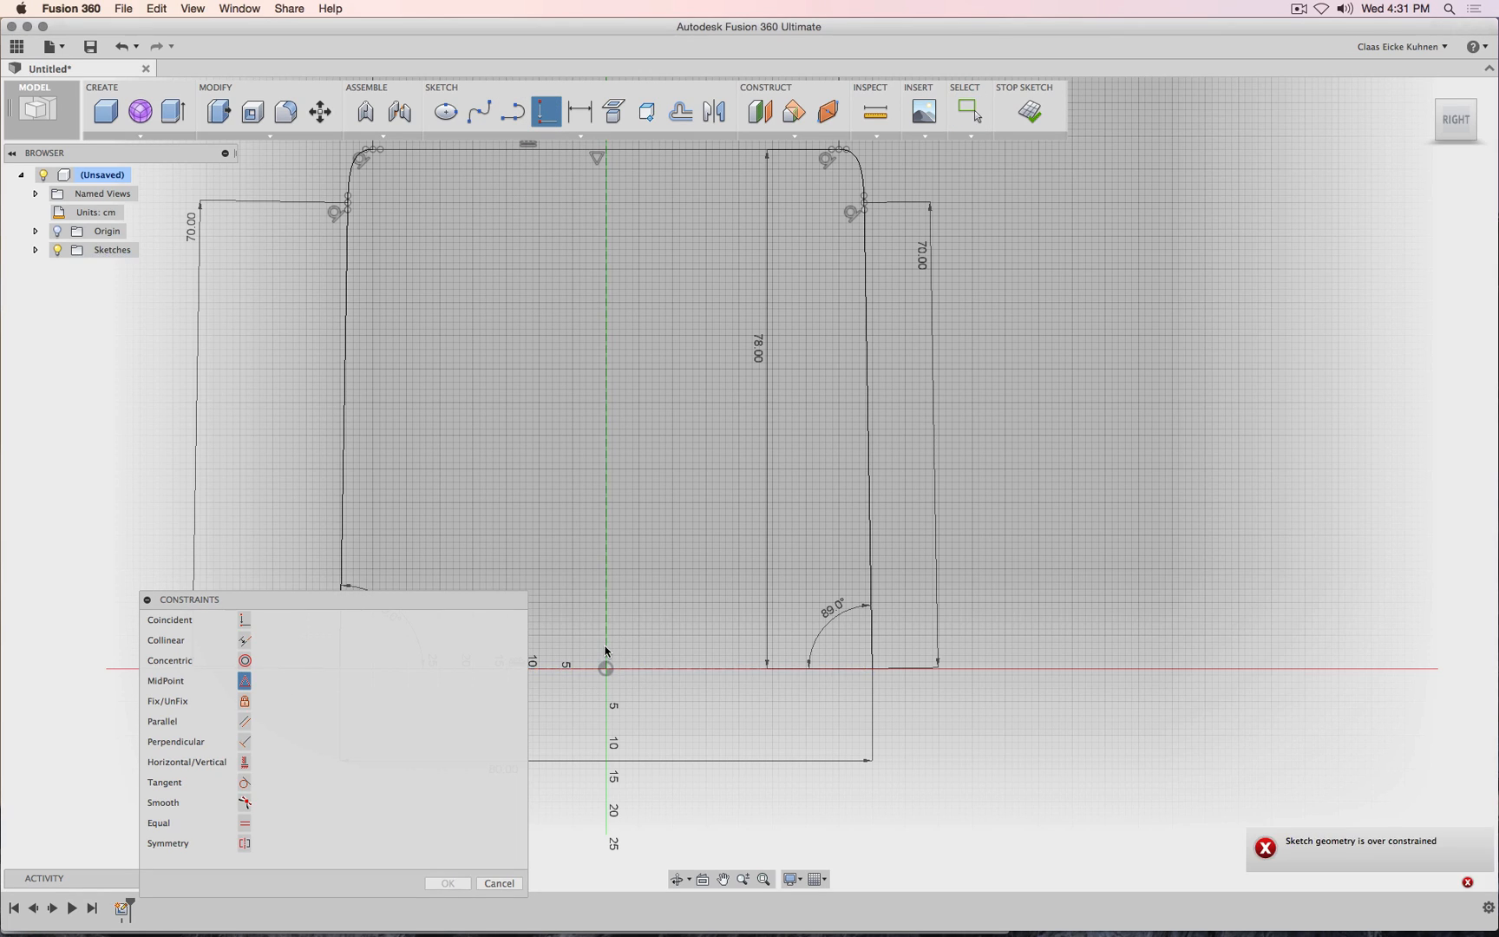
left_click(490, 883)
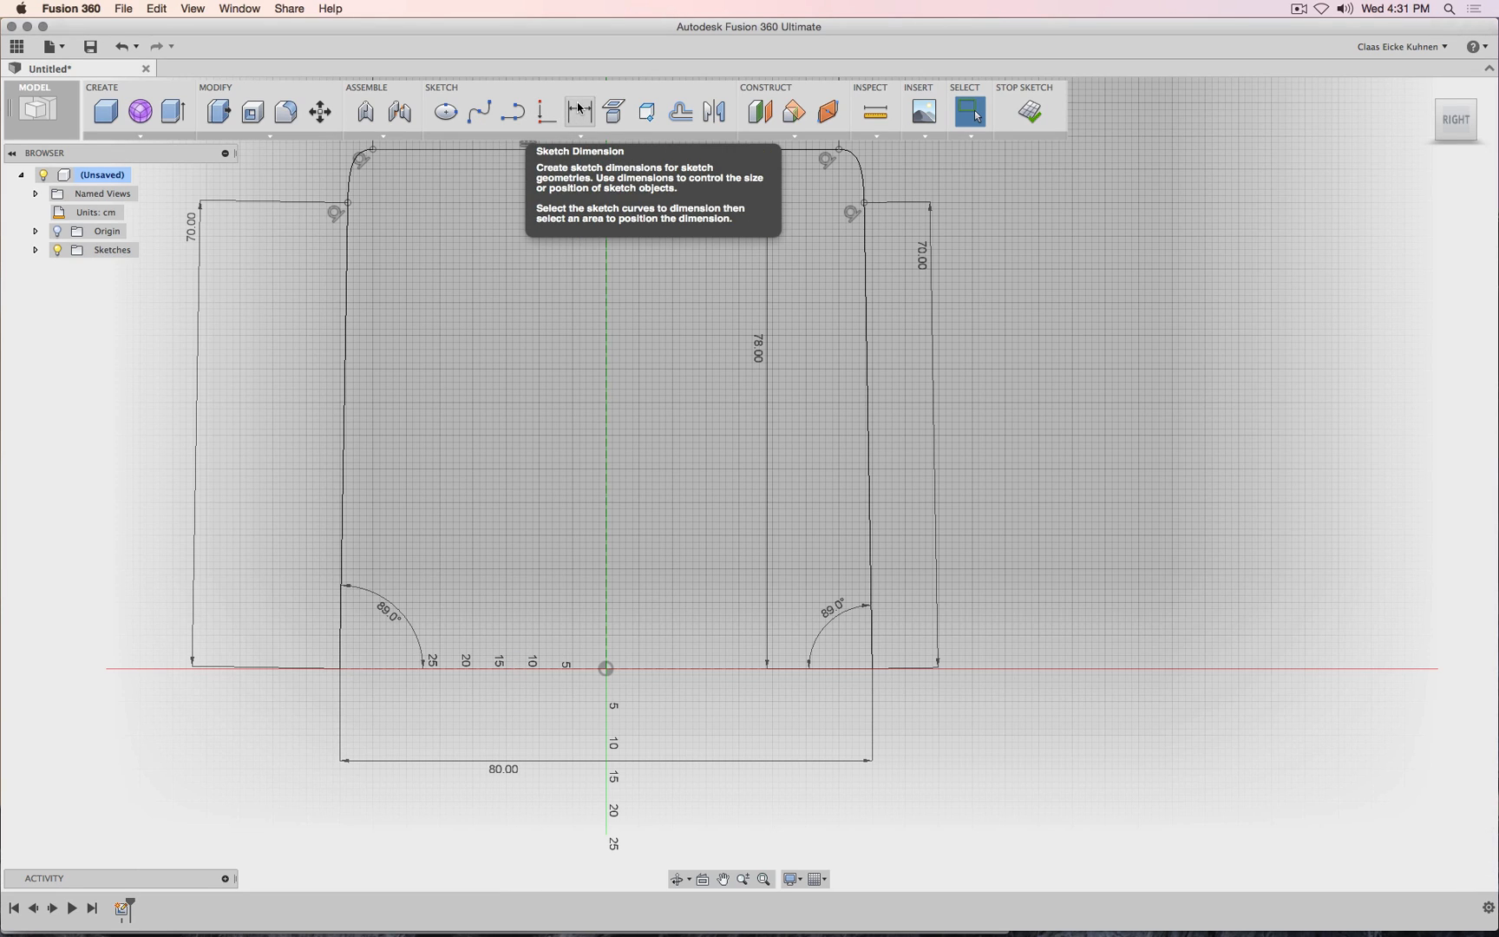
left_click(580, 109)
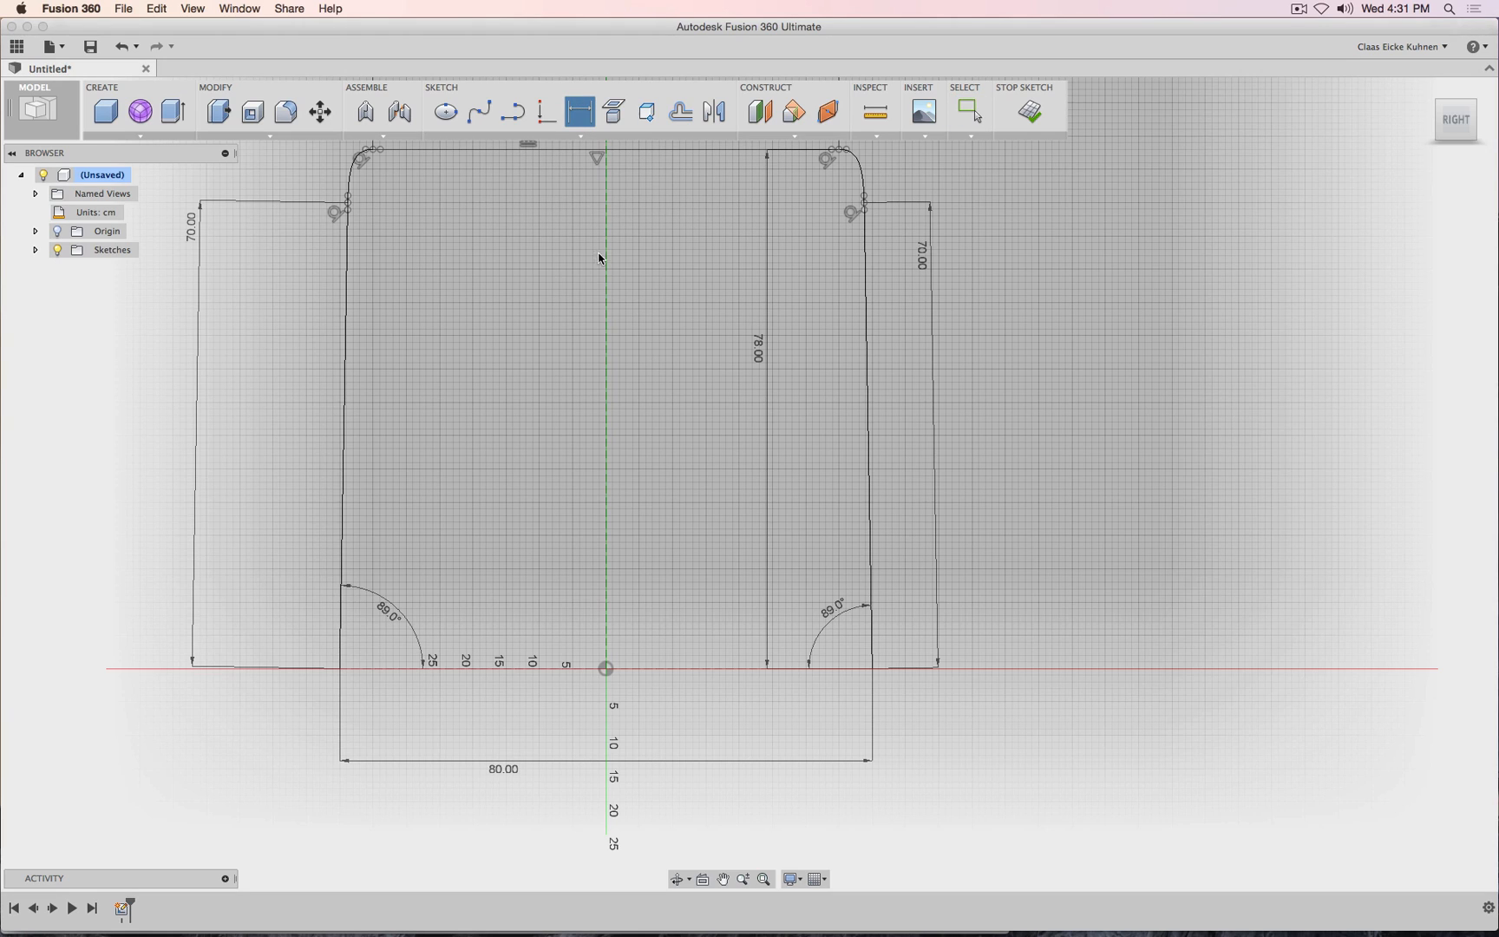
left_click(545, 111)
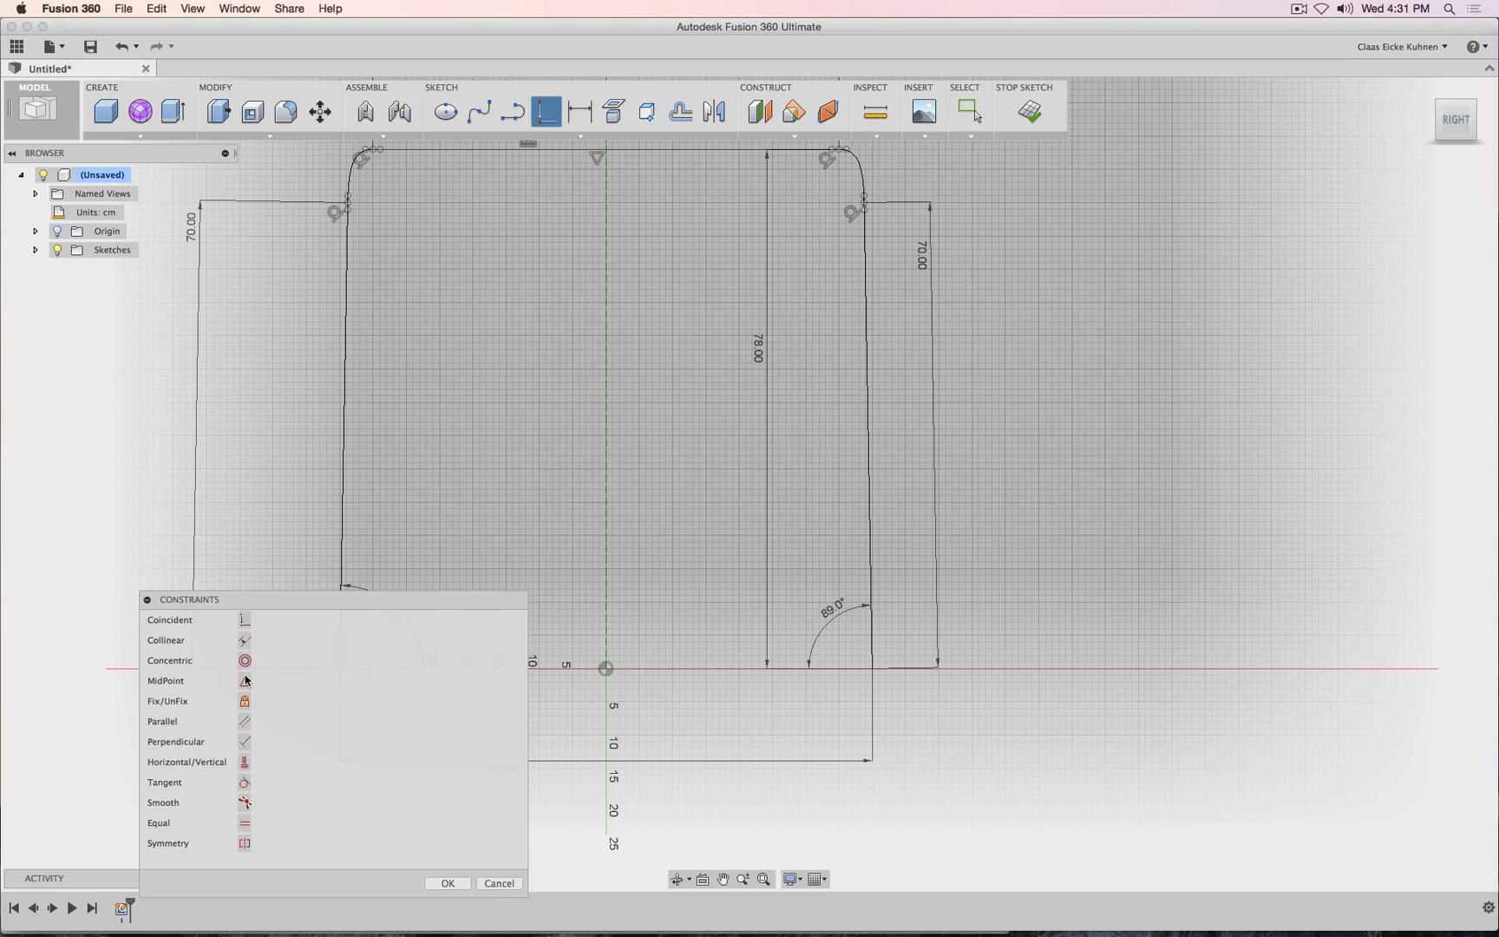
left_click(625, 670)
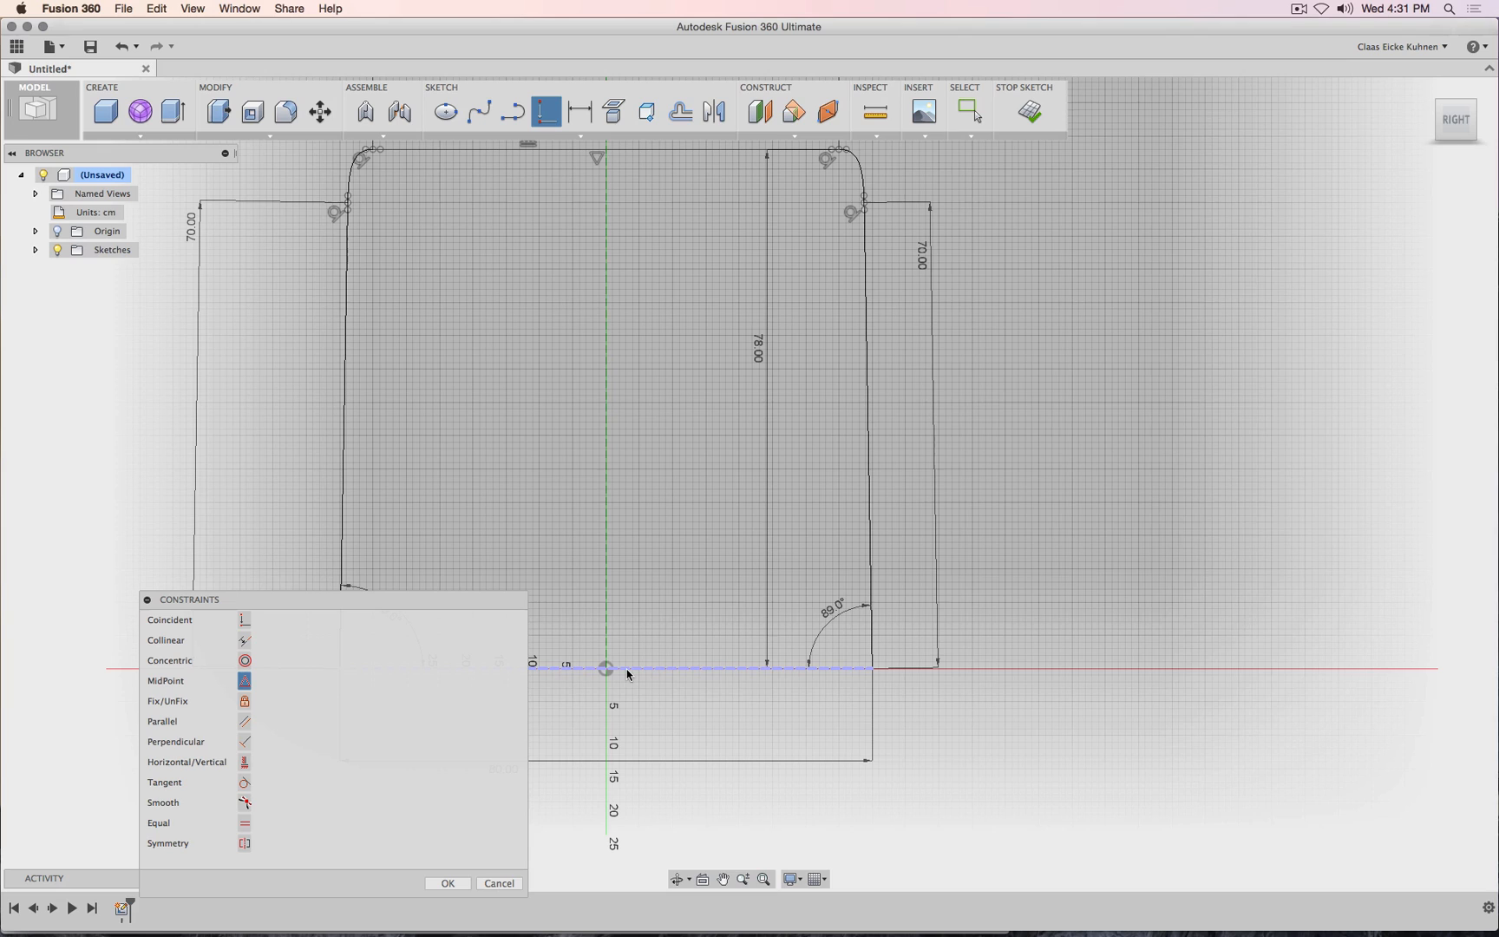
left_click(605, 658)
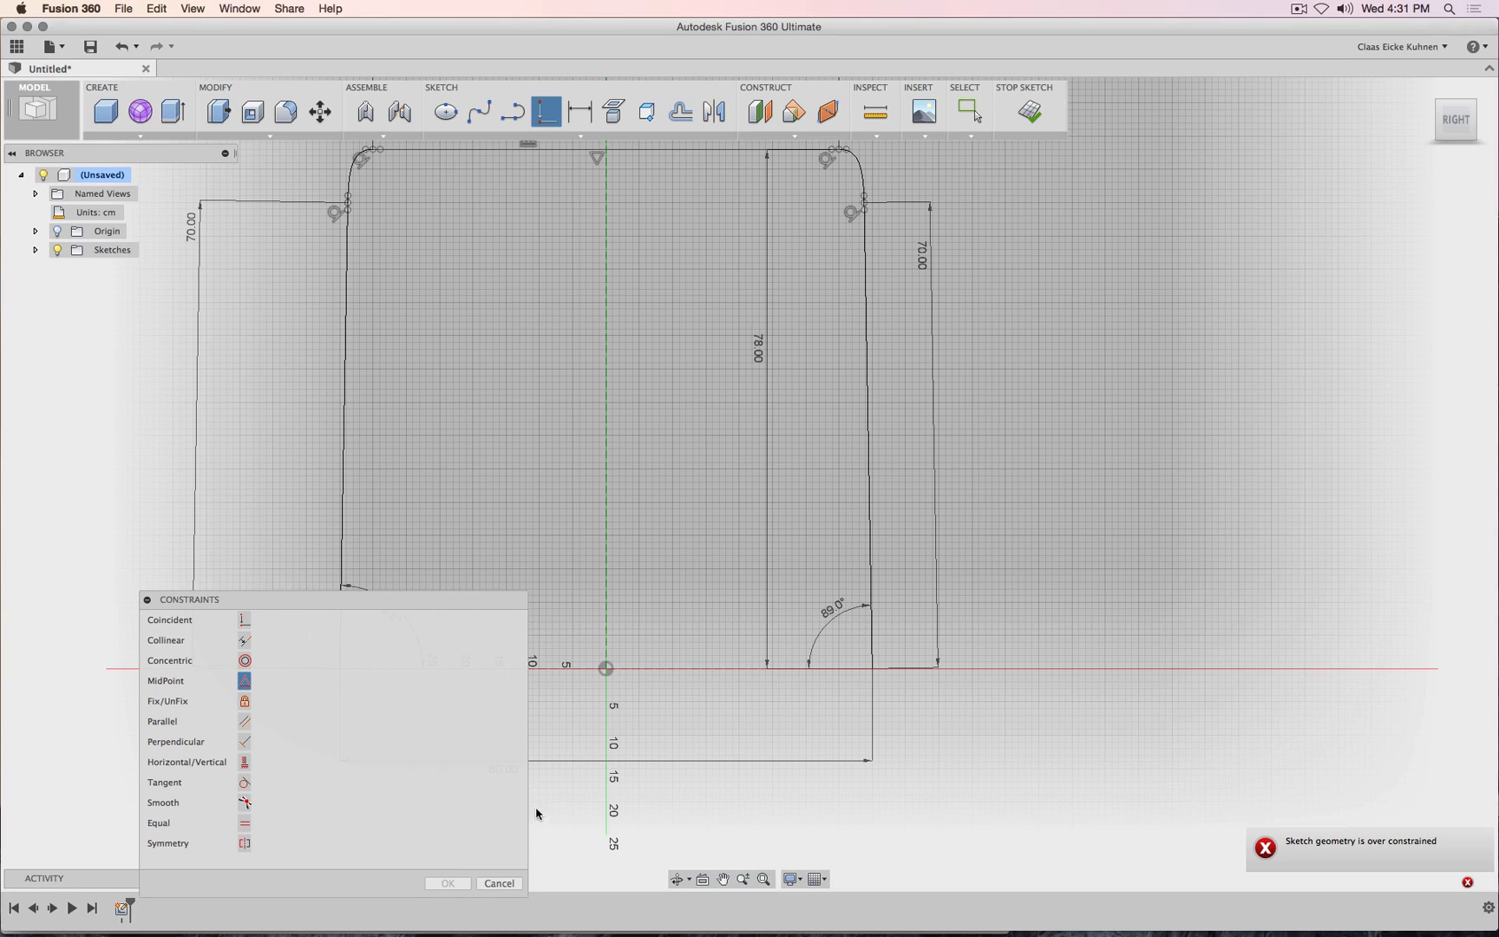
left_click(498, 883)
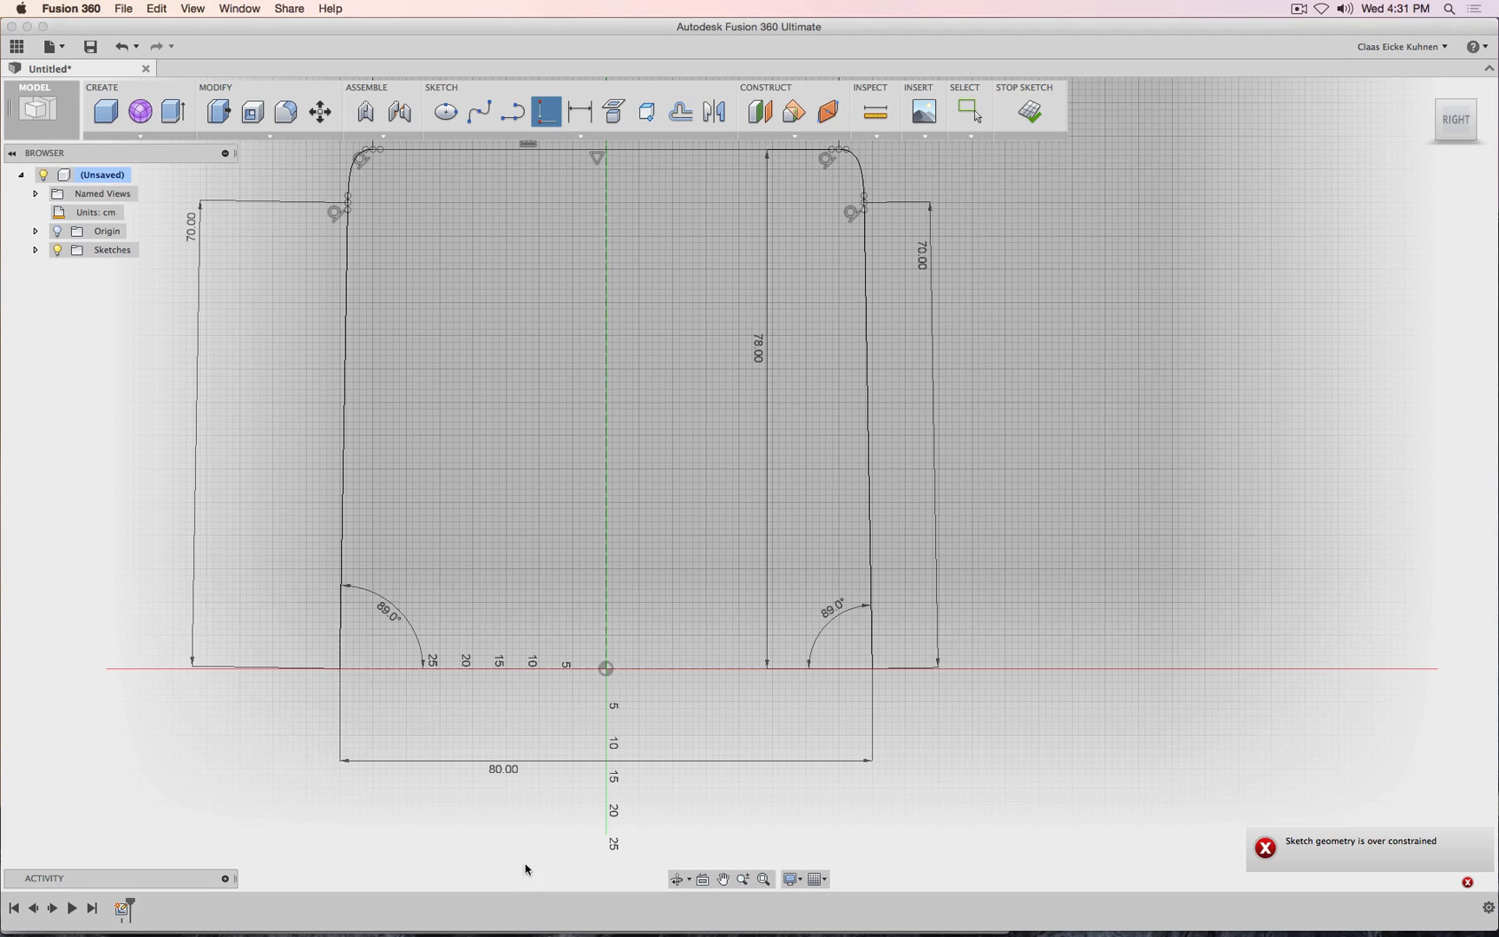
Set the base line's width to 90 cm.
left_click(502, 776)
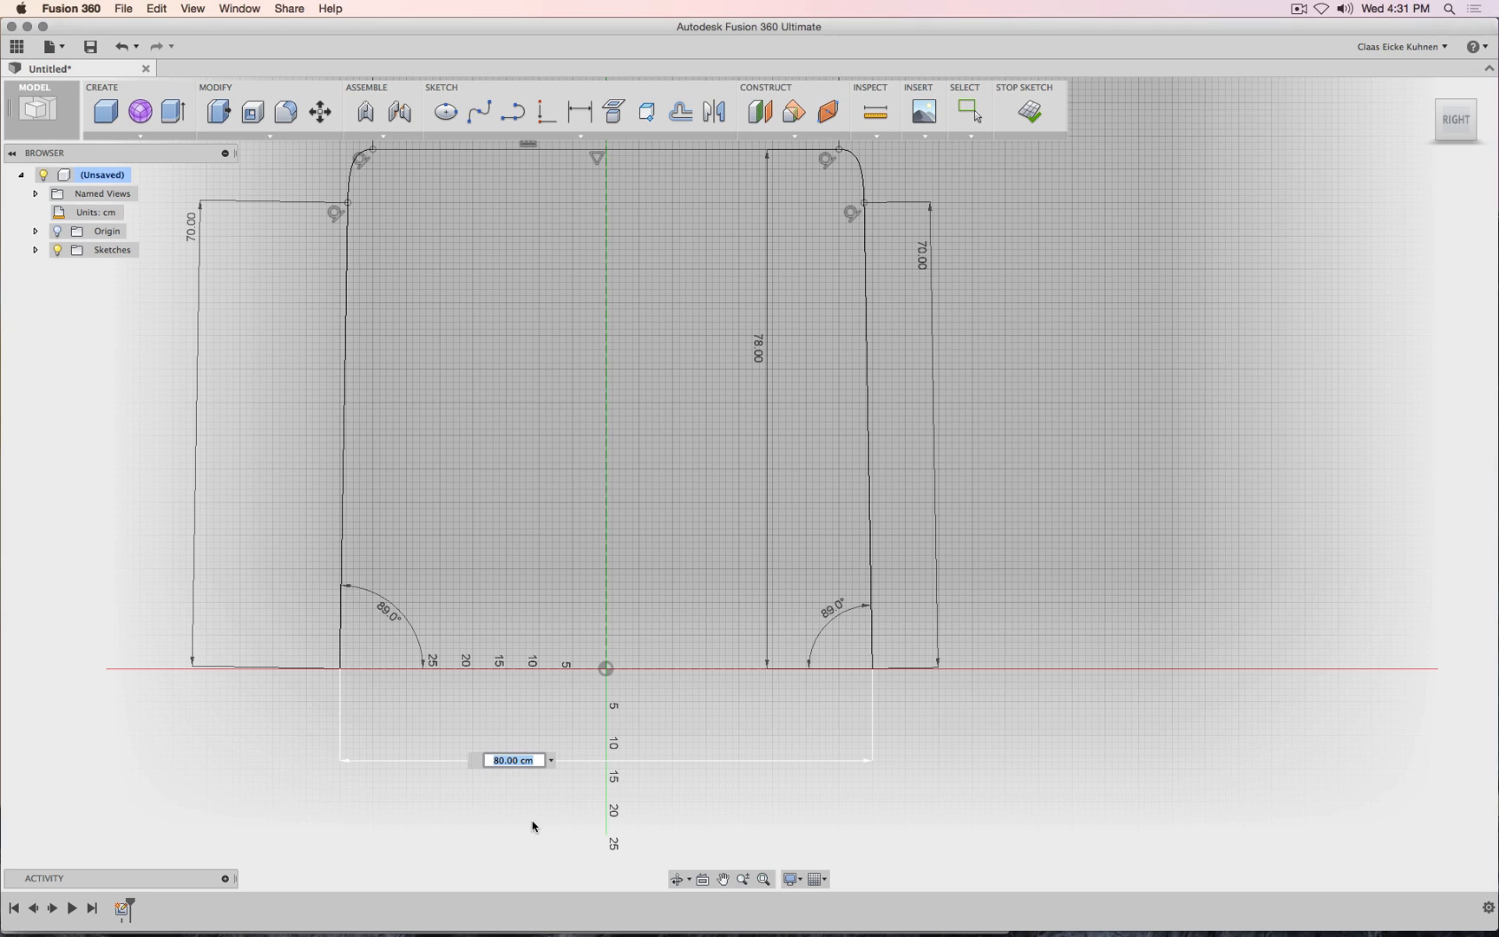
type("90")
key("Return")
key("Escape")
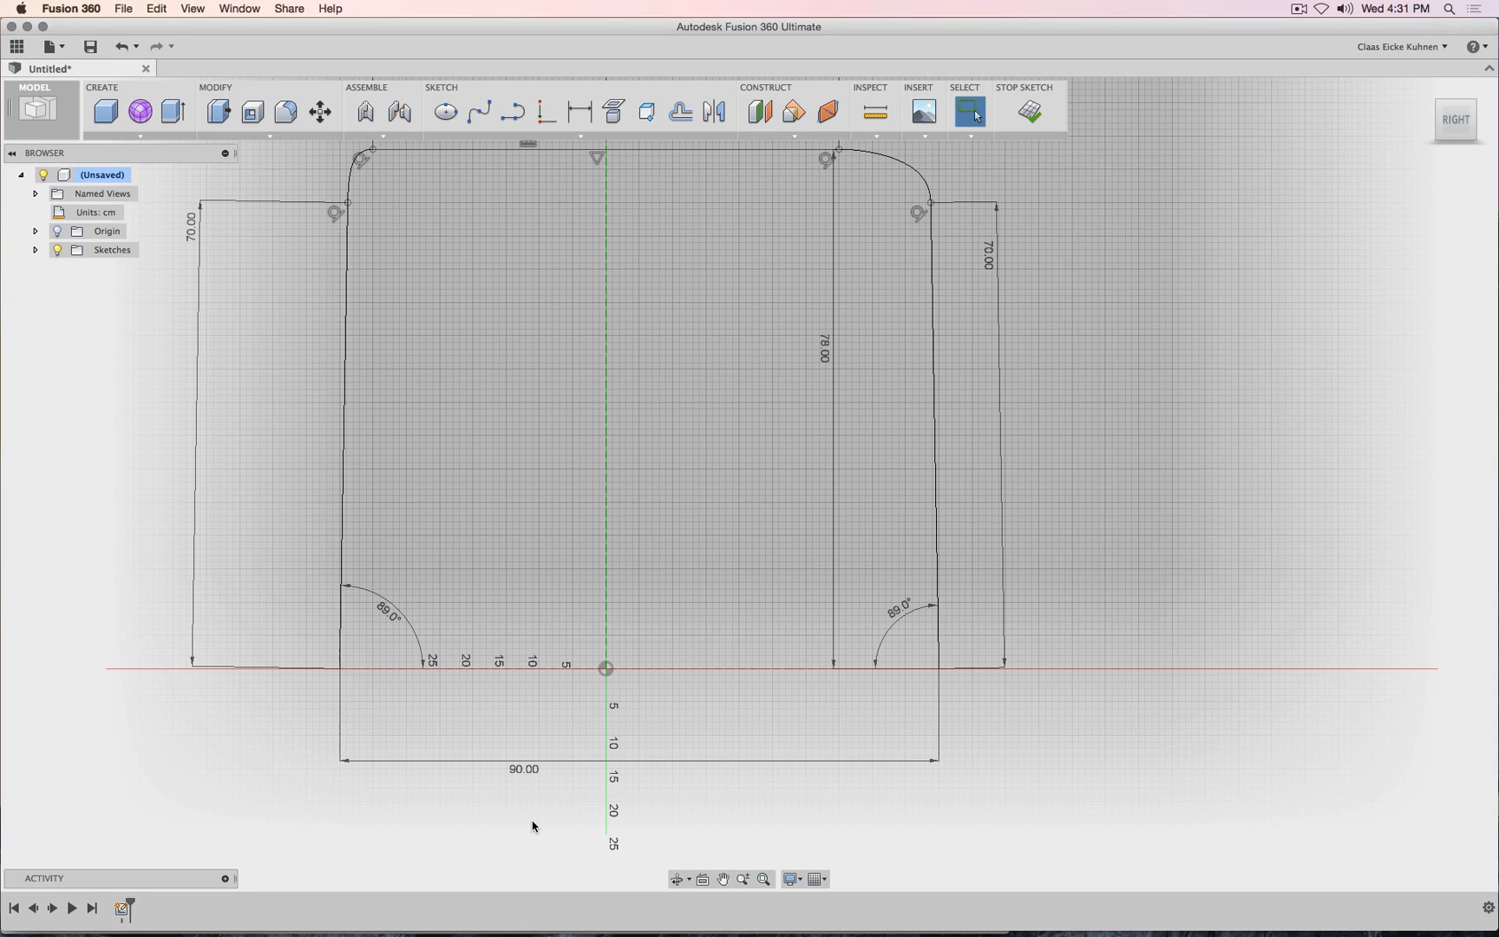
Draw a vertical helper line about 4 cm long downward from the base line's midpoint.
left_click(513, 112)
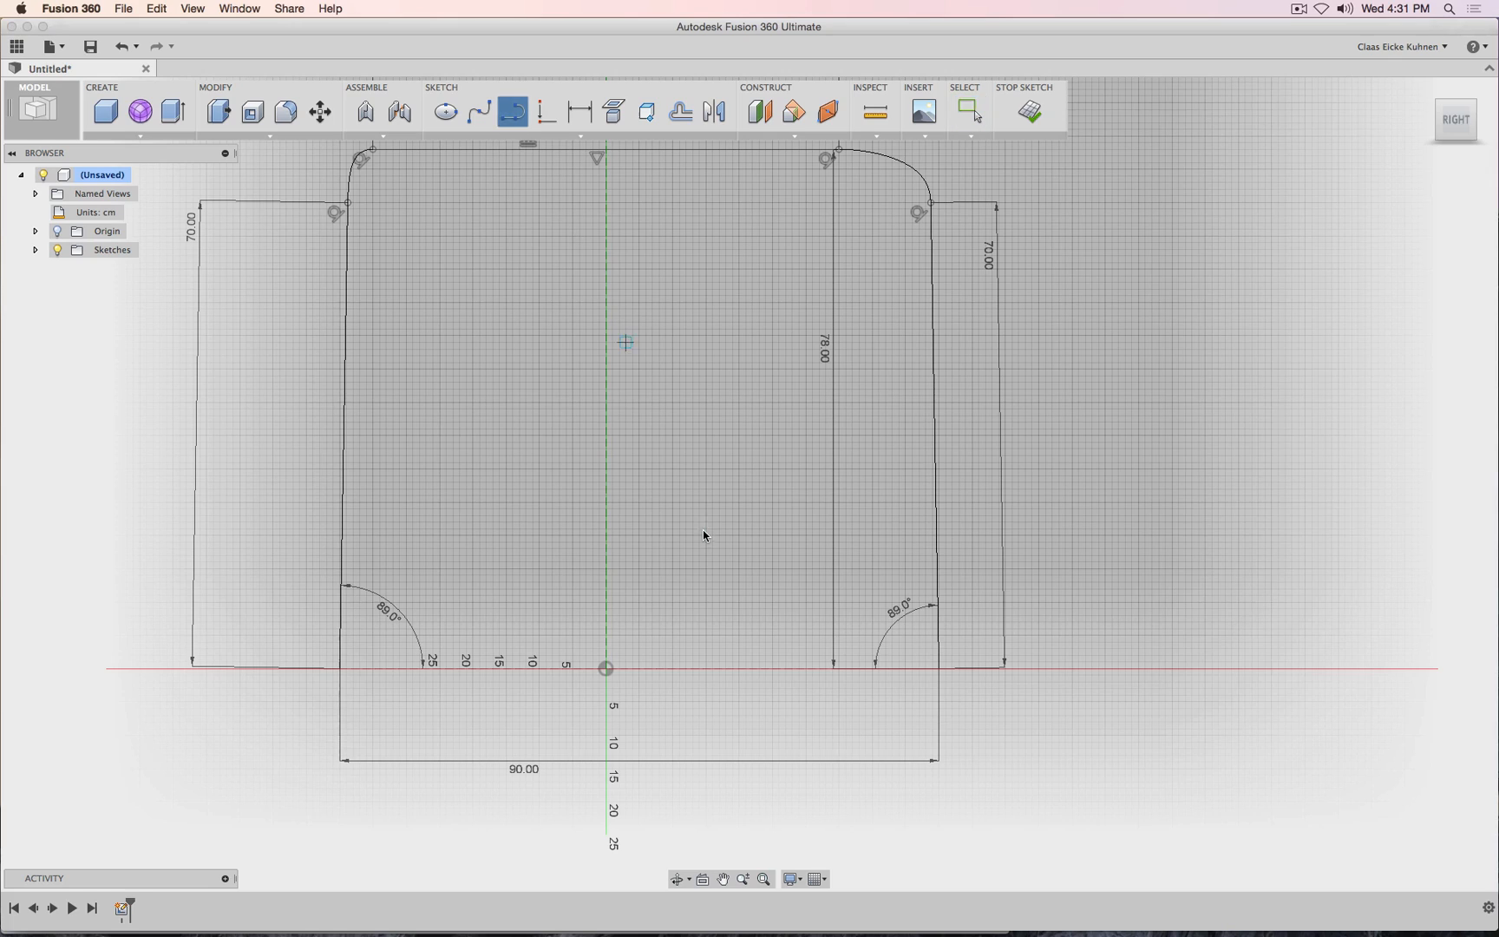
left_click(642, 668)
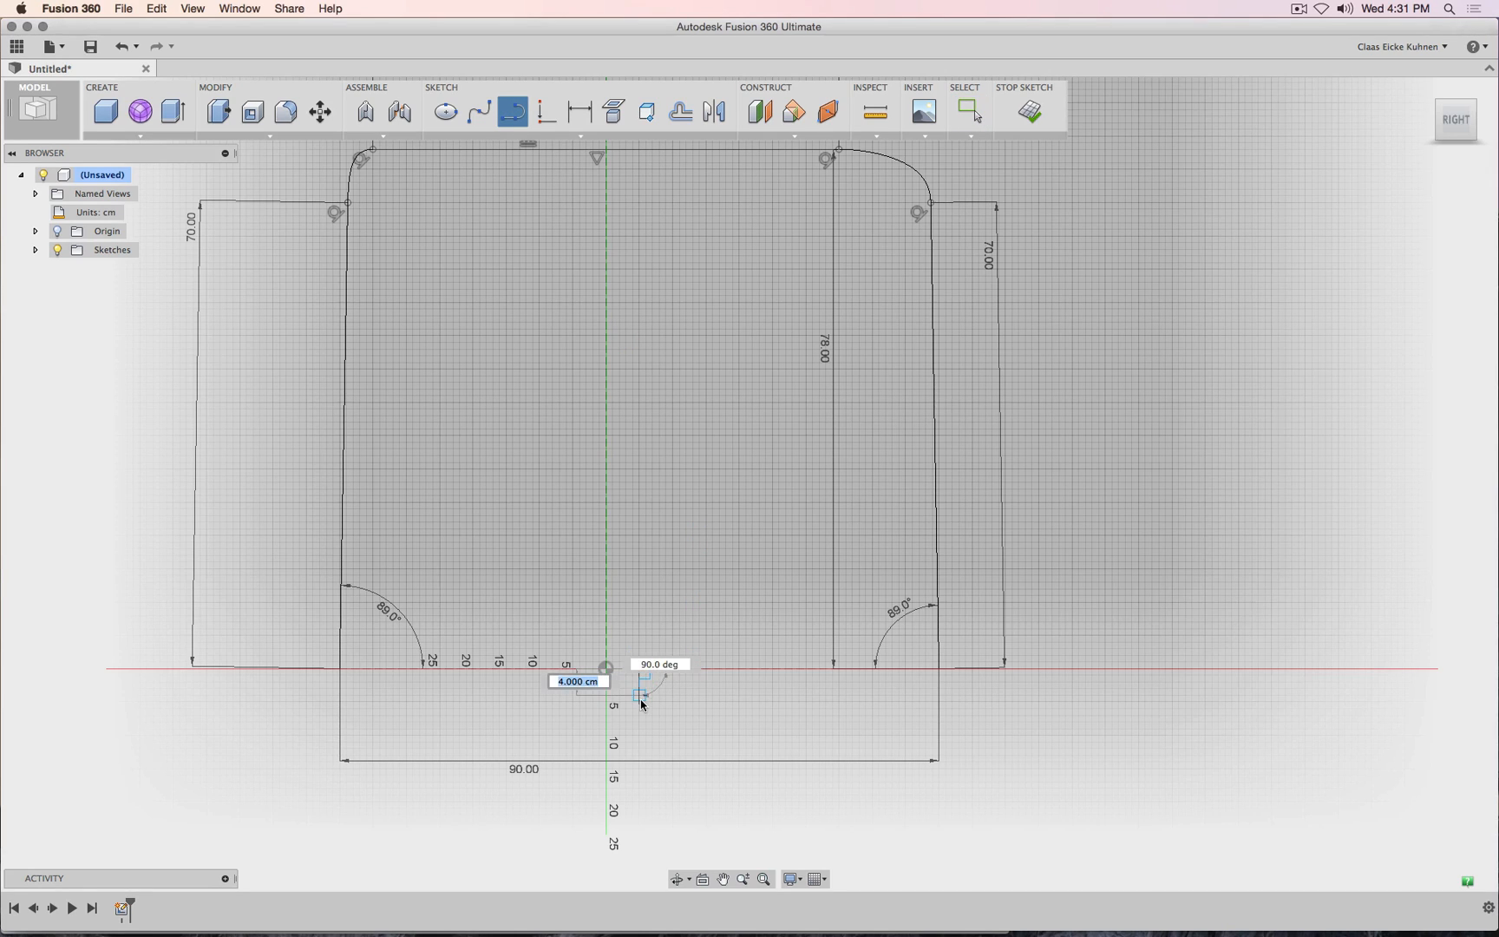
key("Escape")
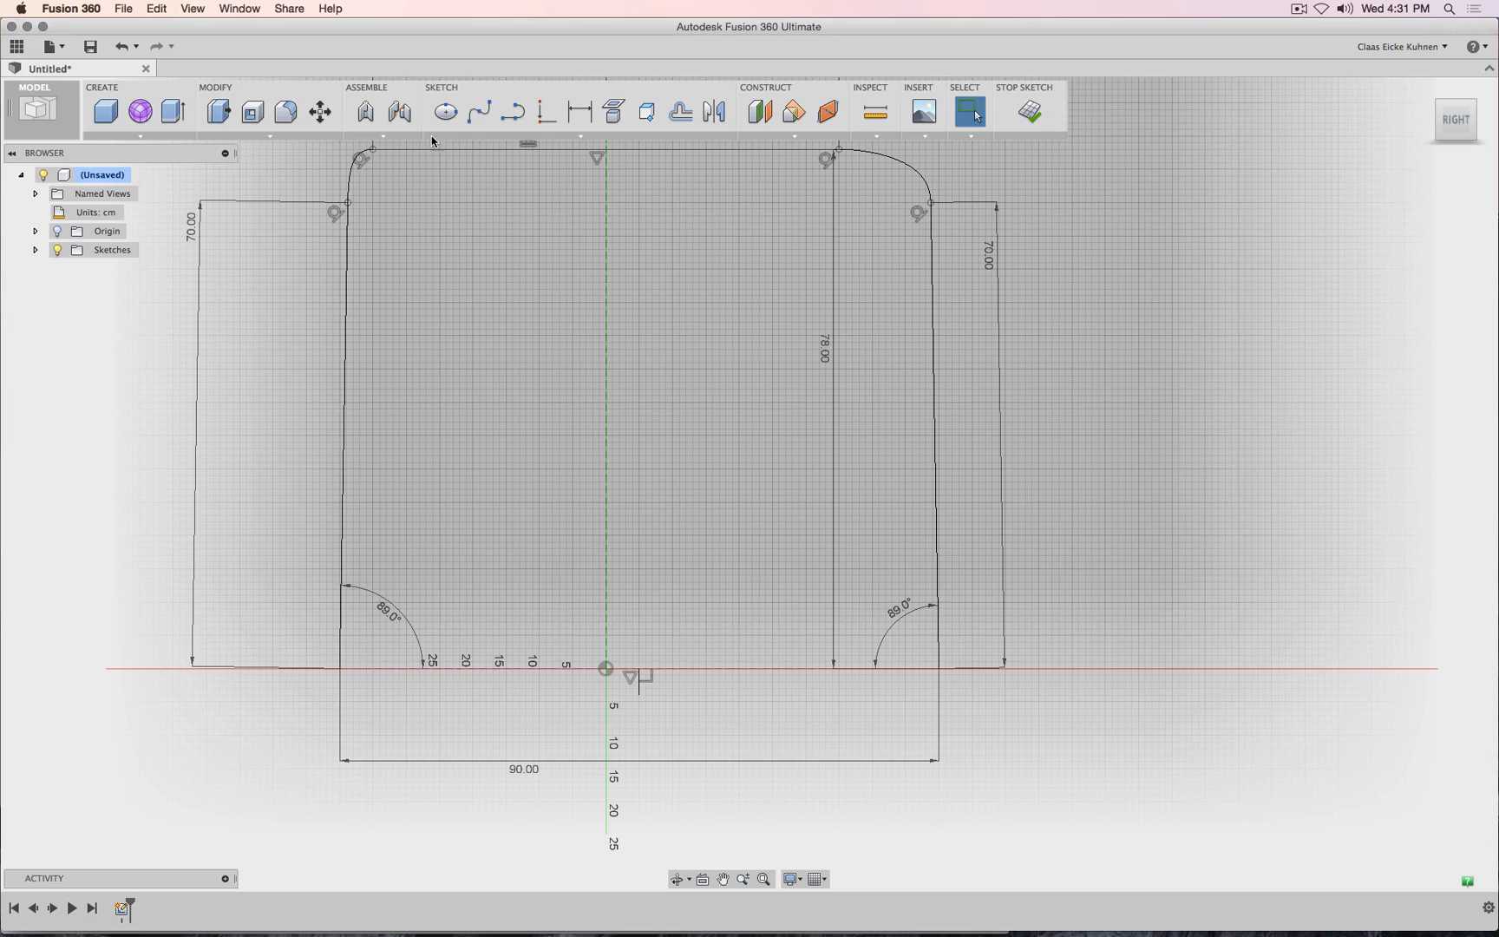
left_click(320, 112)
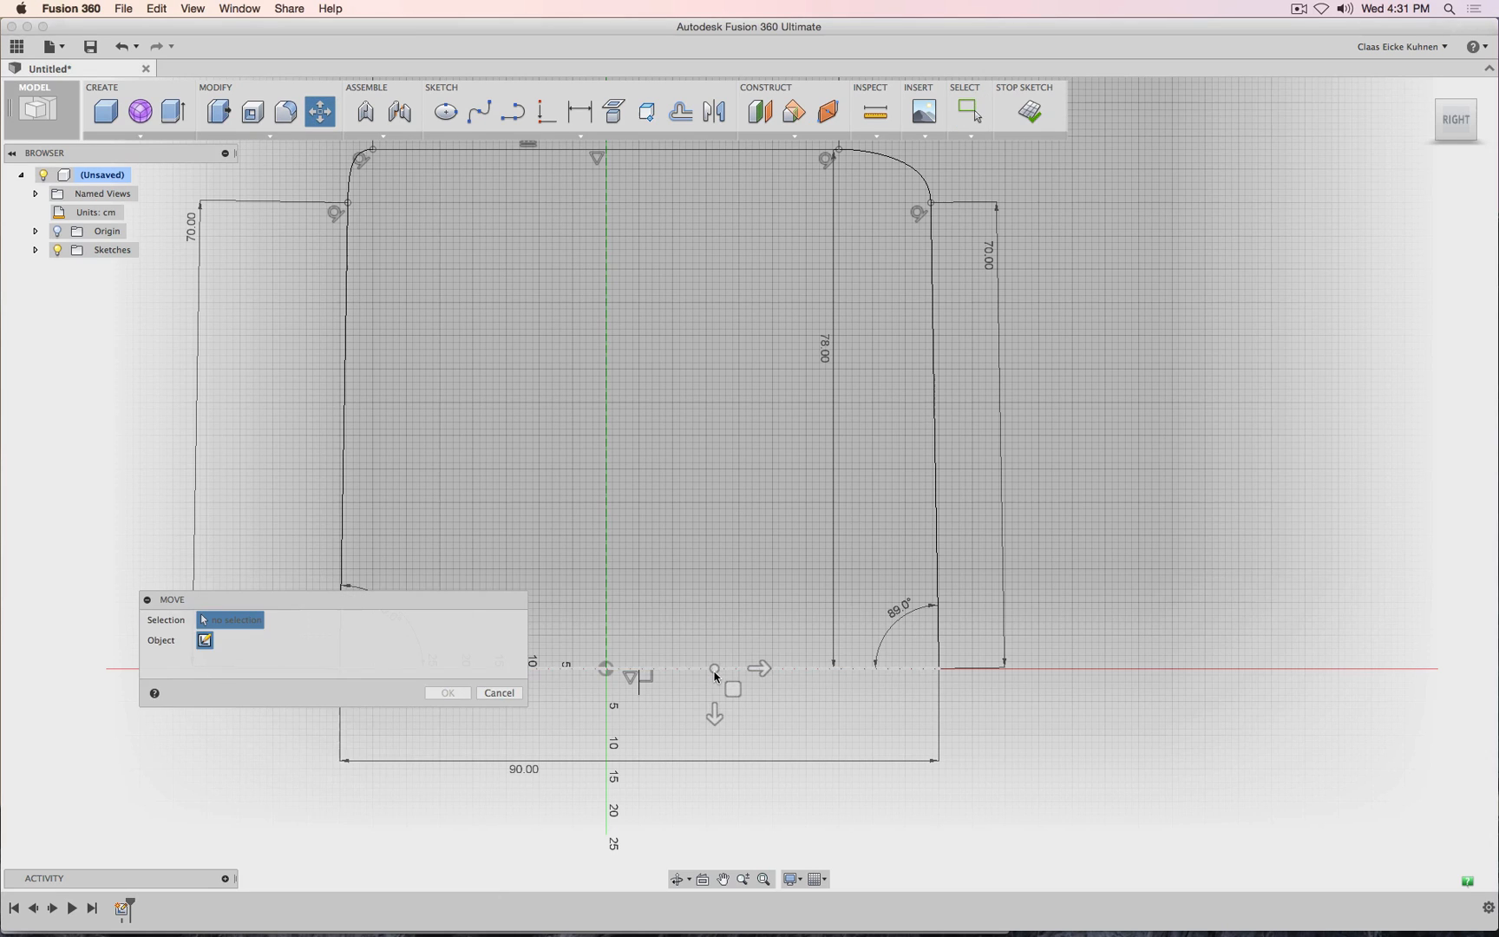
left_click(704, 669)
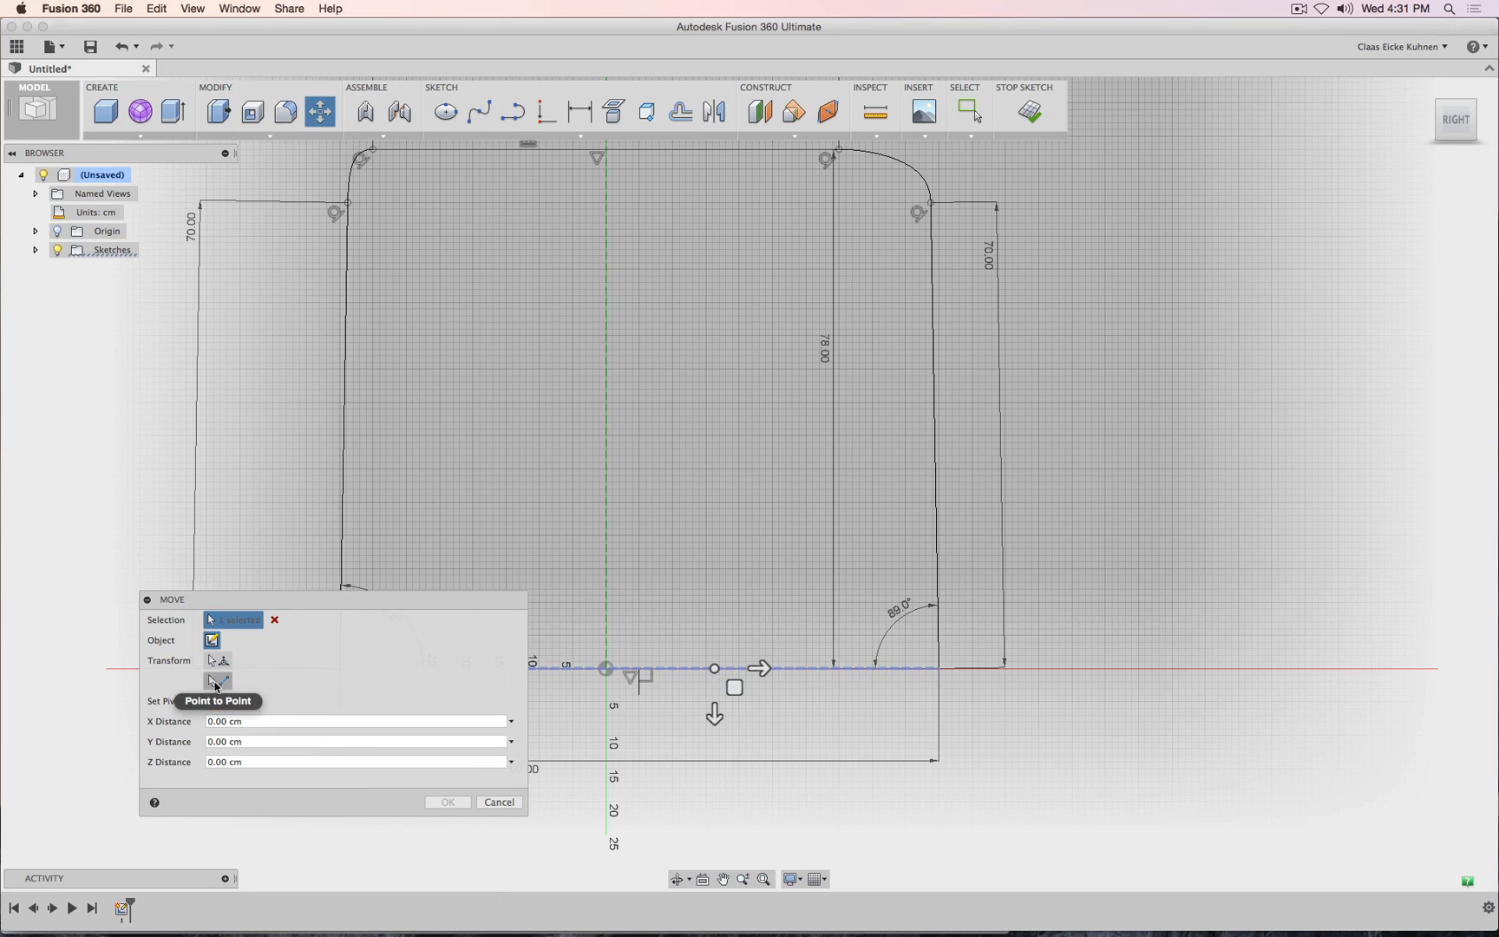
left_click(216, 681)
left_click(639, 668)
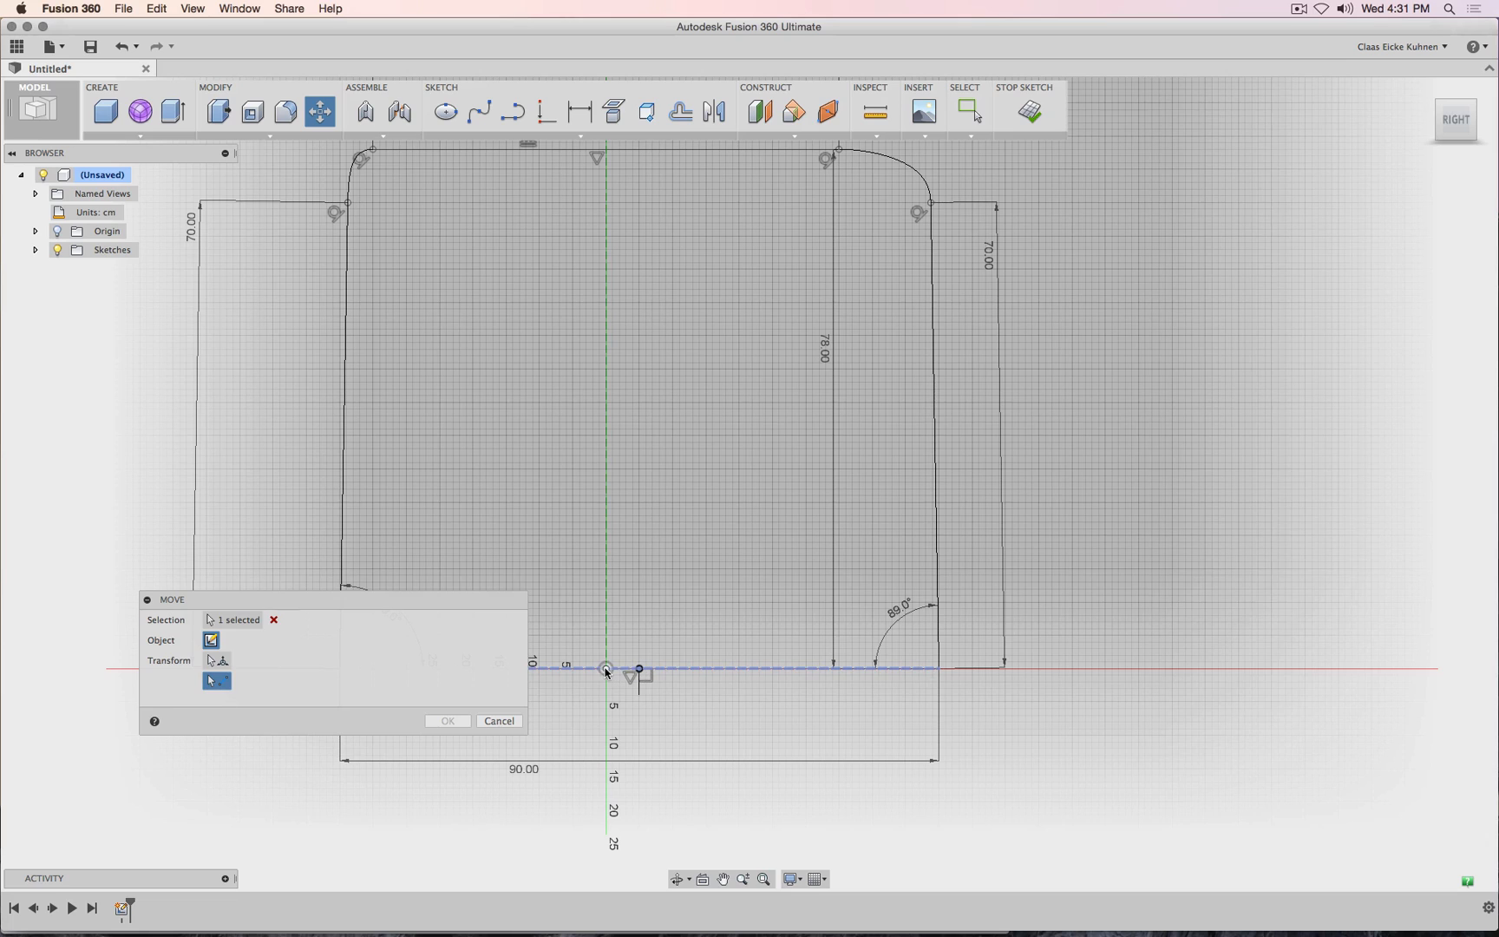
left_click(606, 669)
key("Escape")
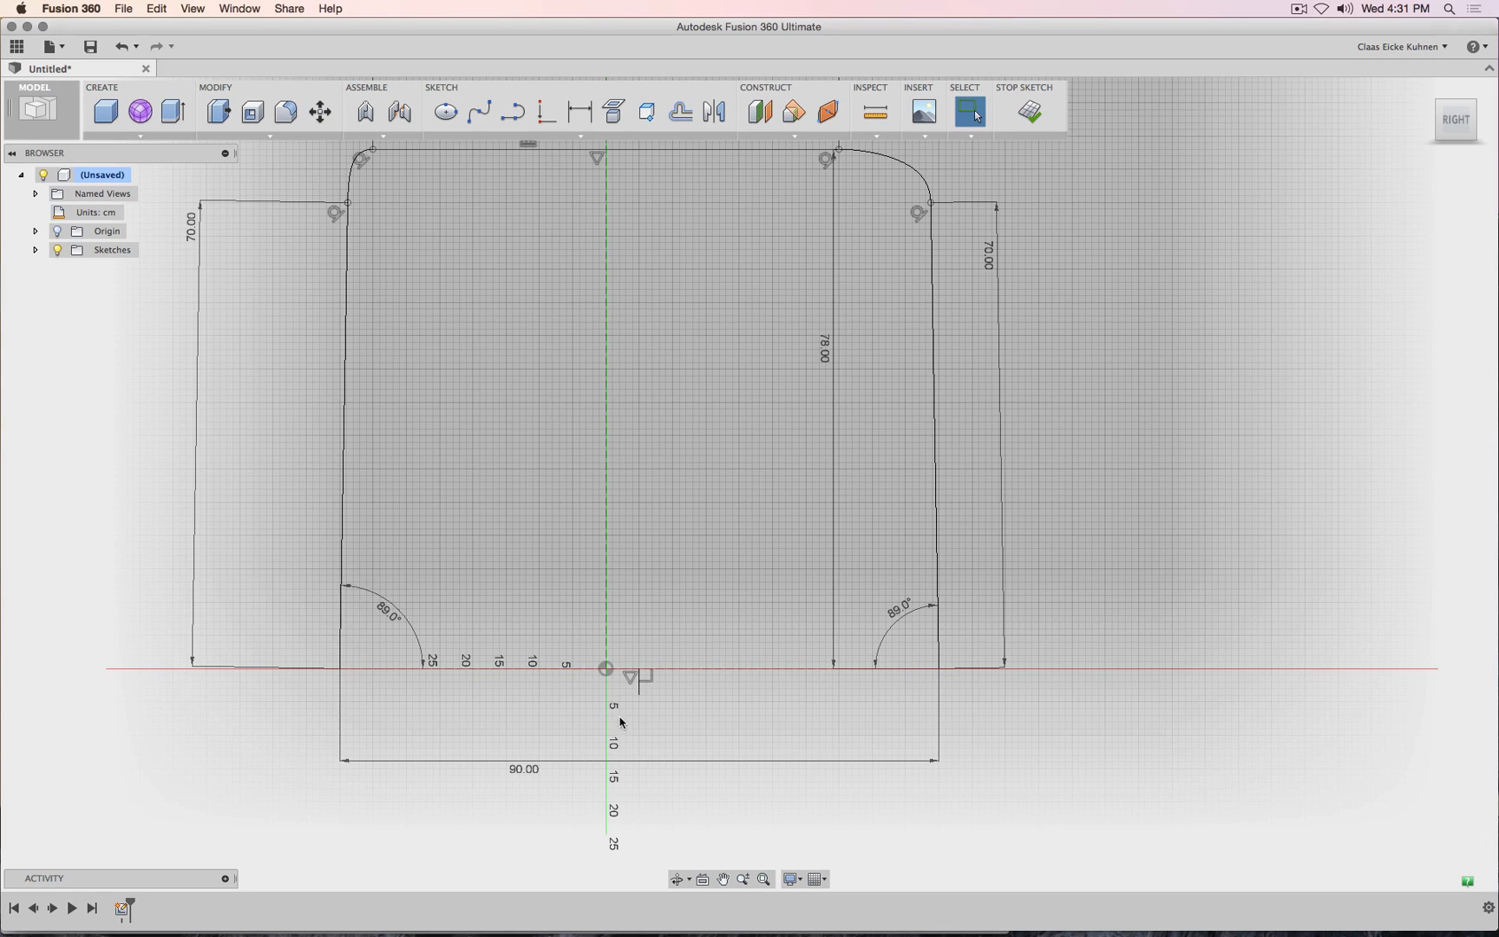
Move the base line point to point from its midpoint to the sketch origin, centring the table sides.
left_click(320, 111)
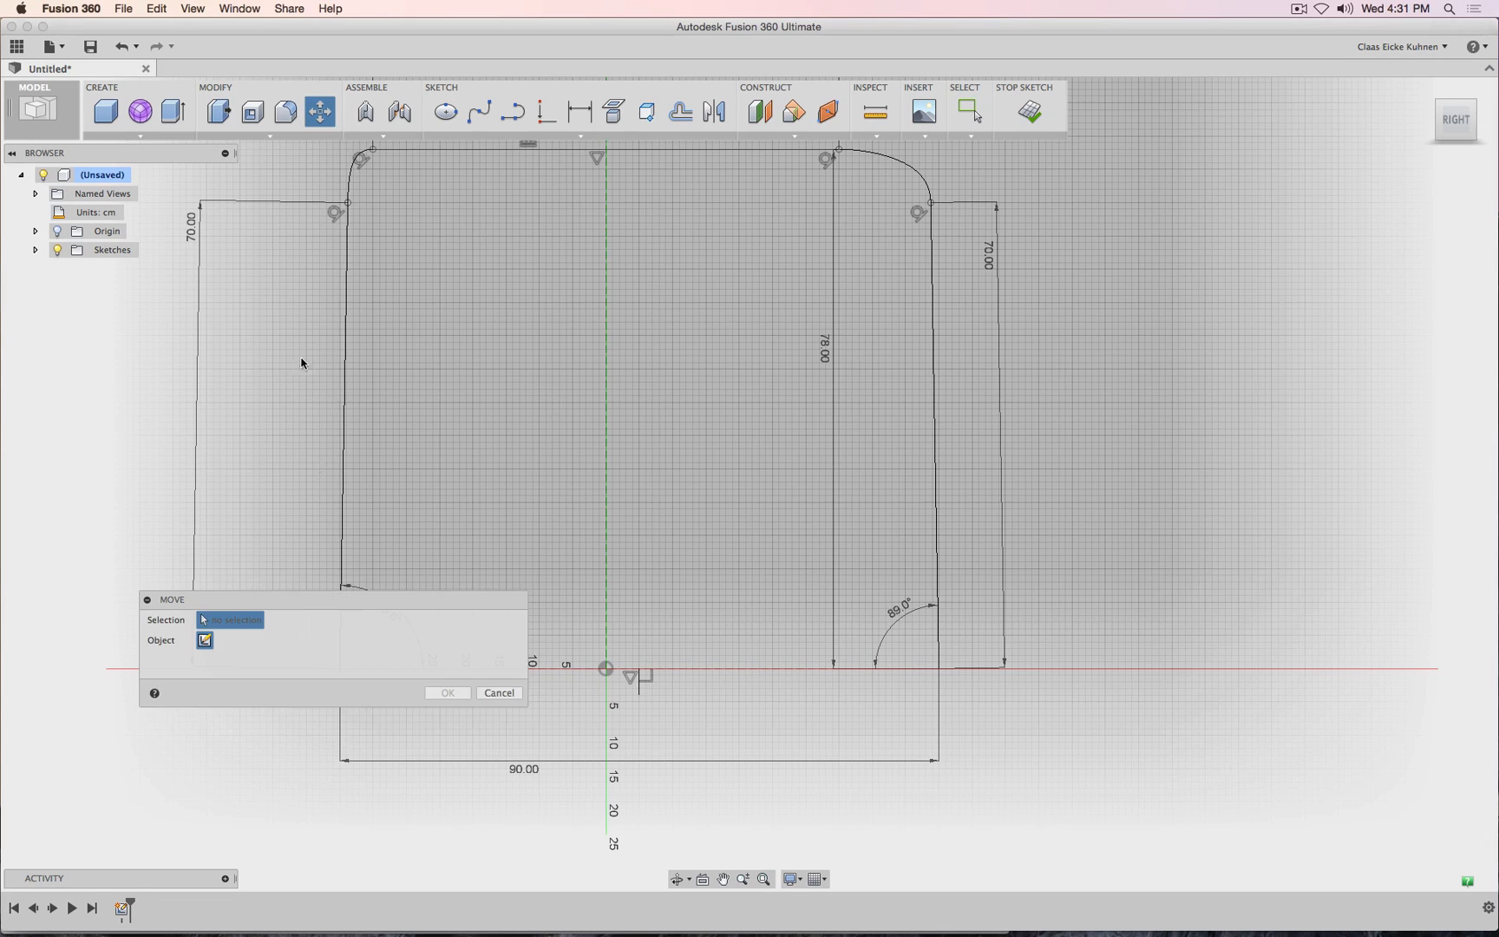
left_click(708, 668)
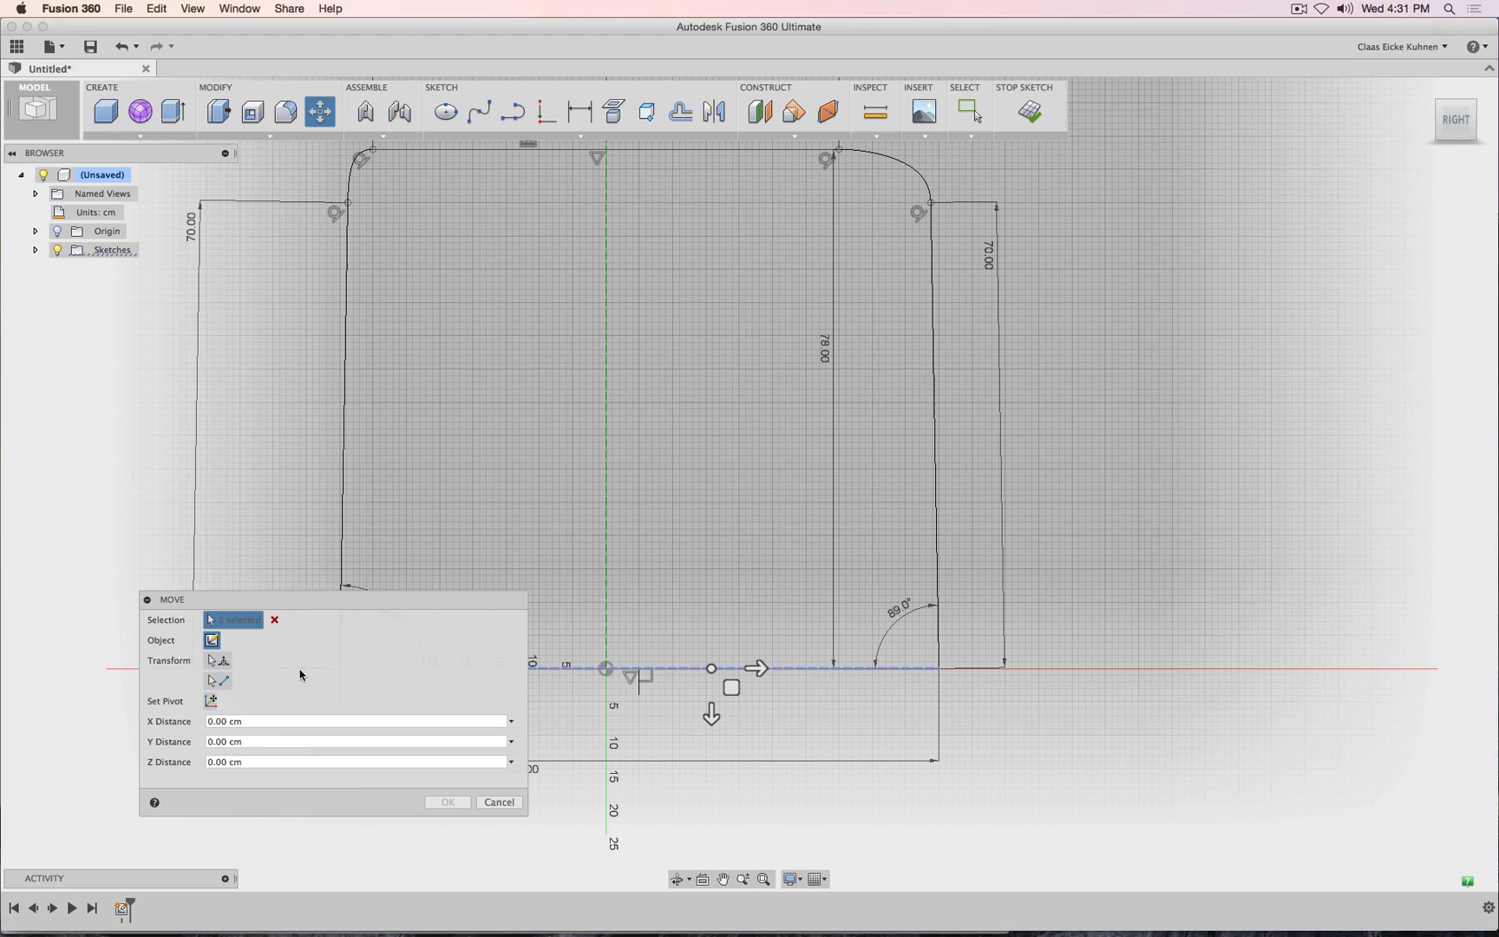
left_click(232, 684)
left_click(639, 669)
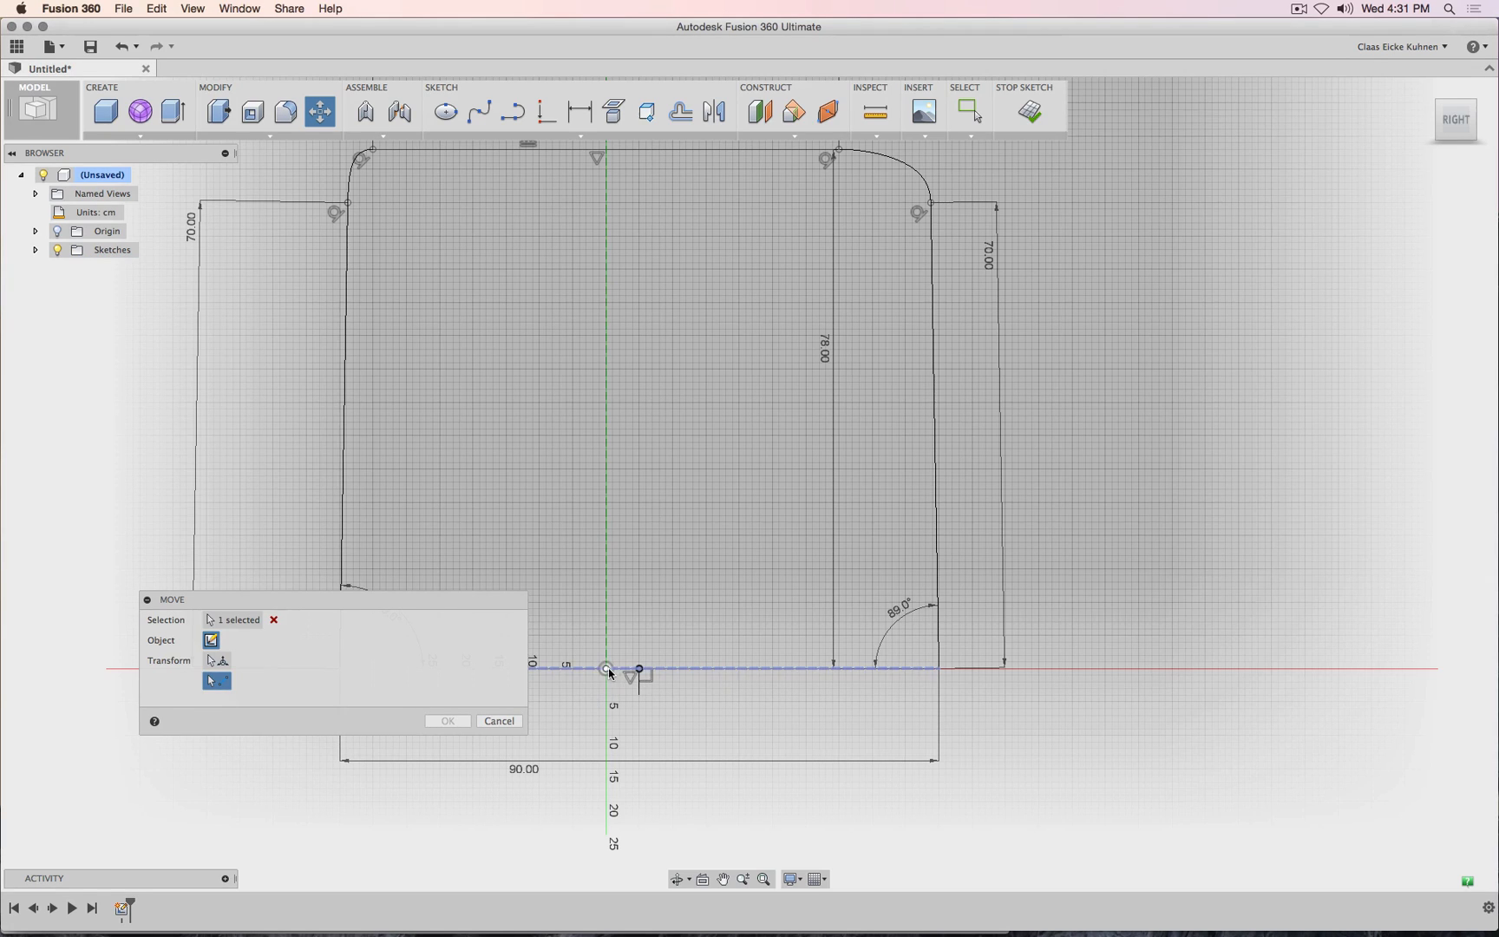
left_click(608, 669)
left_click(448, 720)
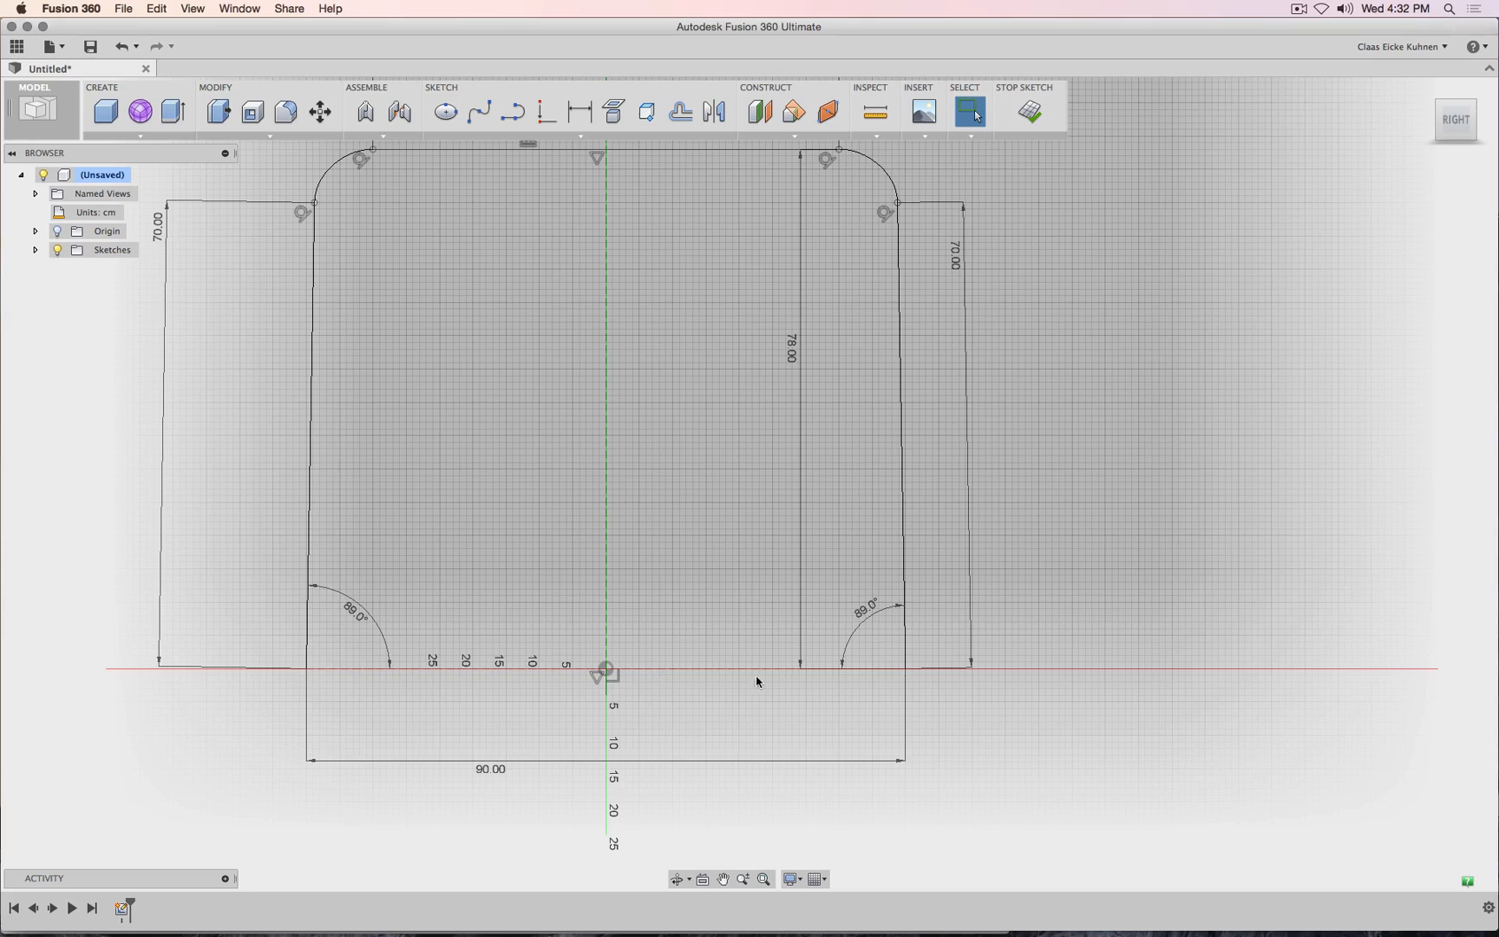
Try 80 cm for the centred base line's width to test the corner curves, and undo the change.
scroll(739, 706, "down", 5)
scroll(739, 706, "up", 6)
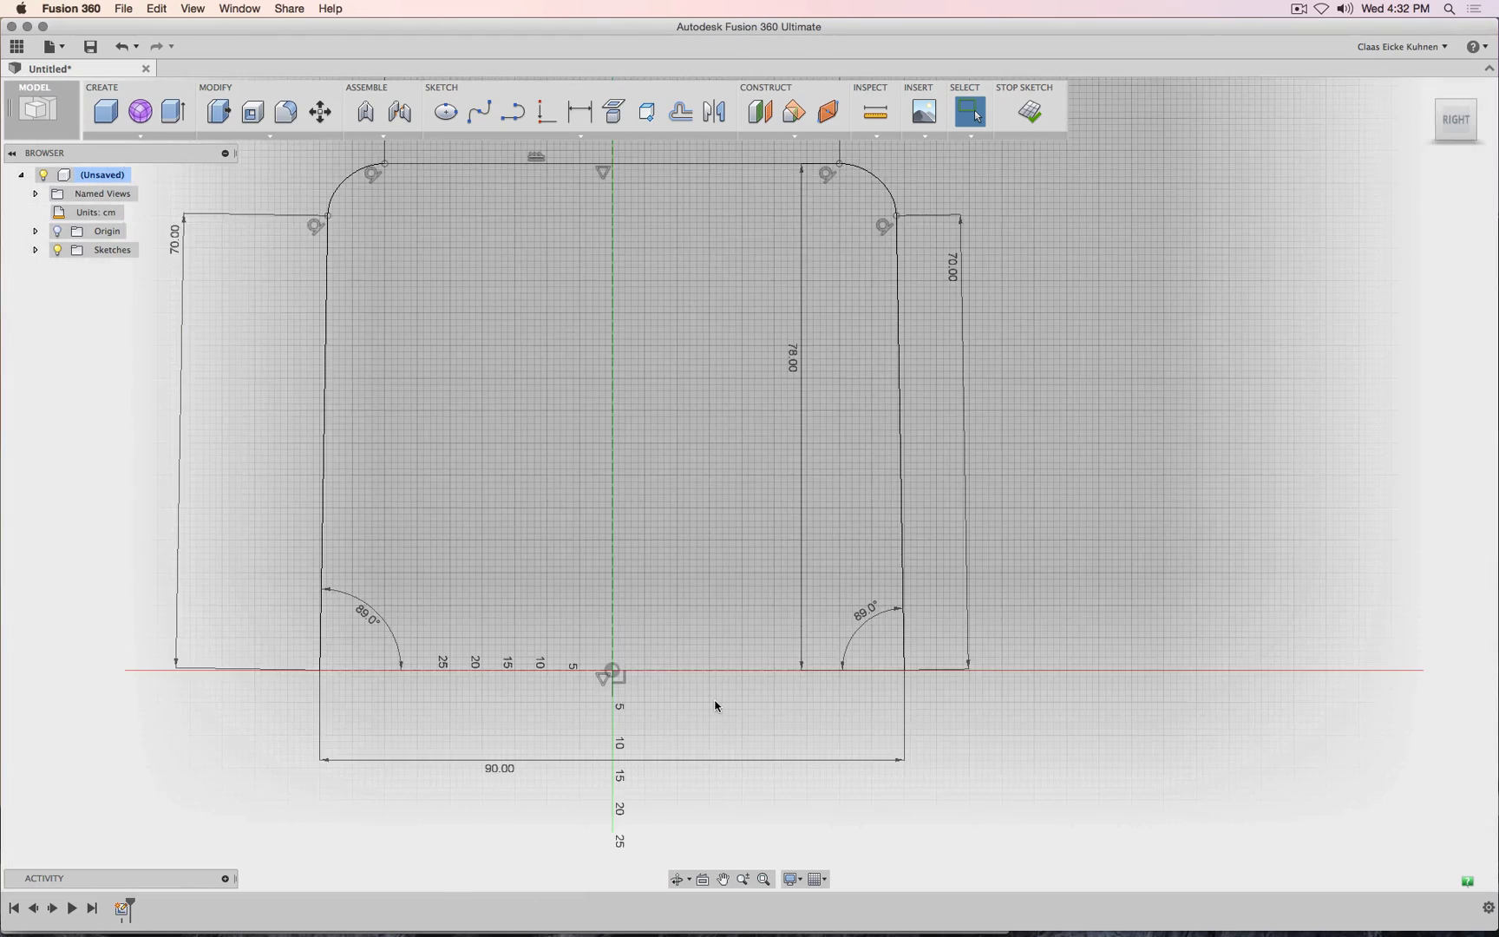
scroll(716, 706, "up", 2)
scroll(716, 706, "down", 4)
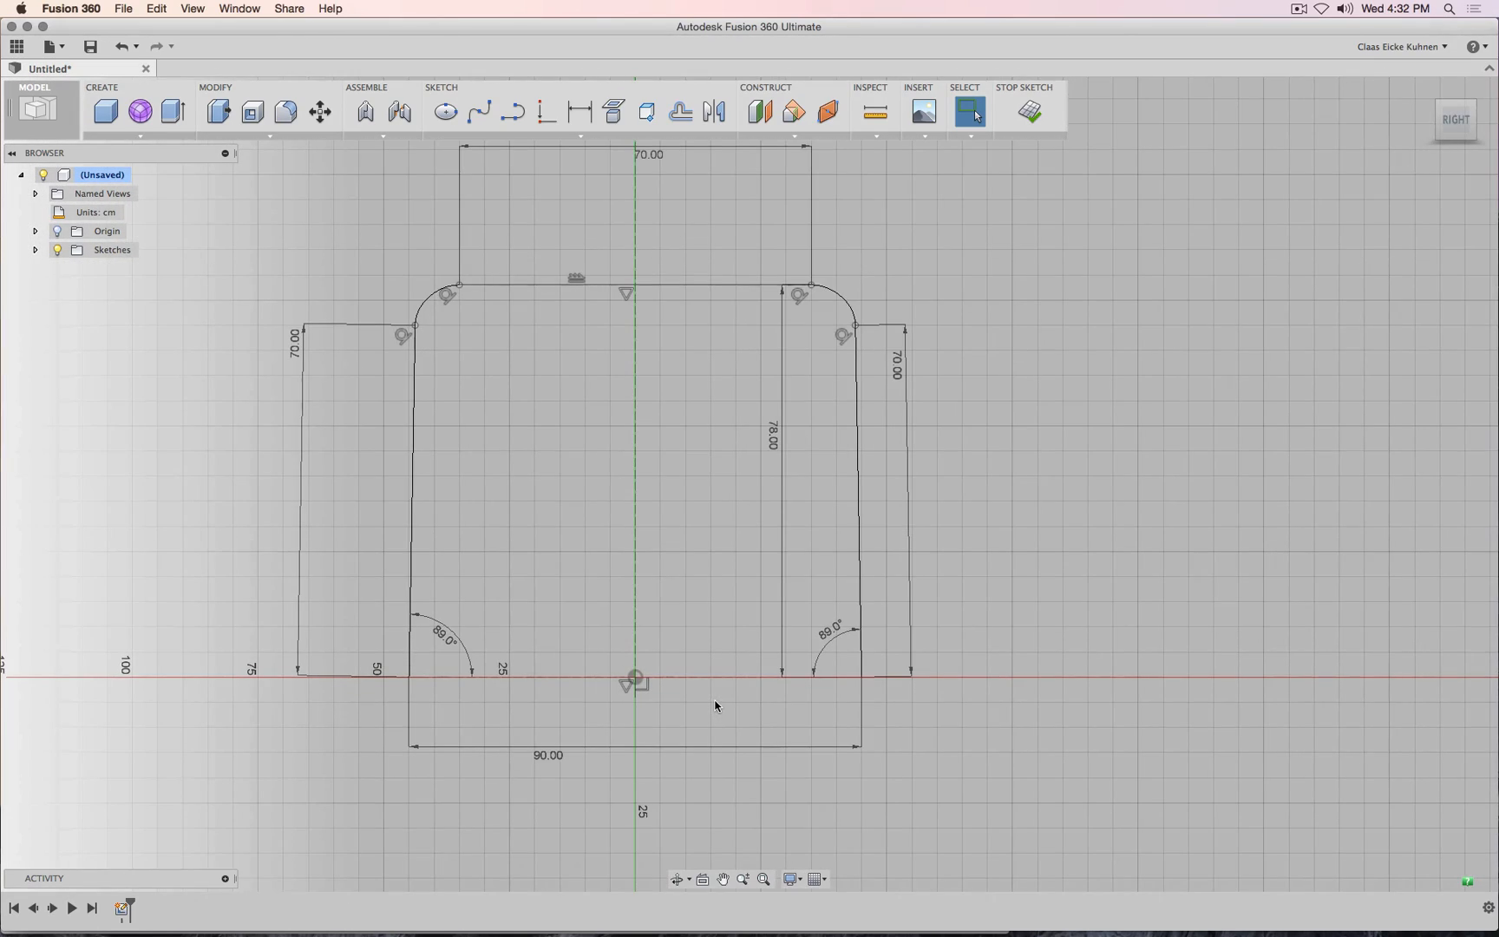
scroll(717, 706, "down", 3)
scroll(739, 707, "up", 2)
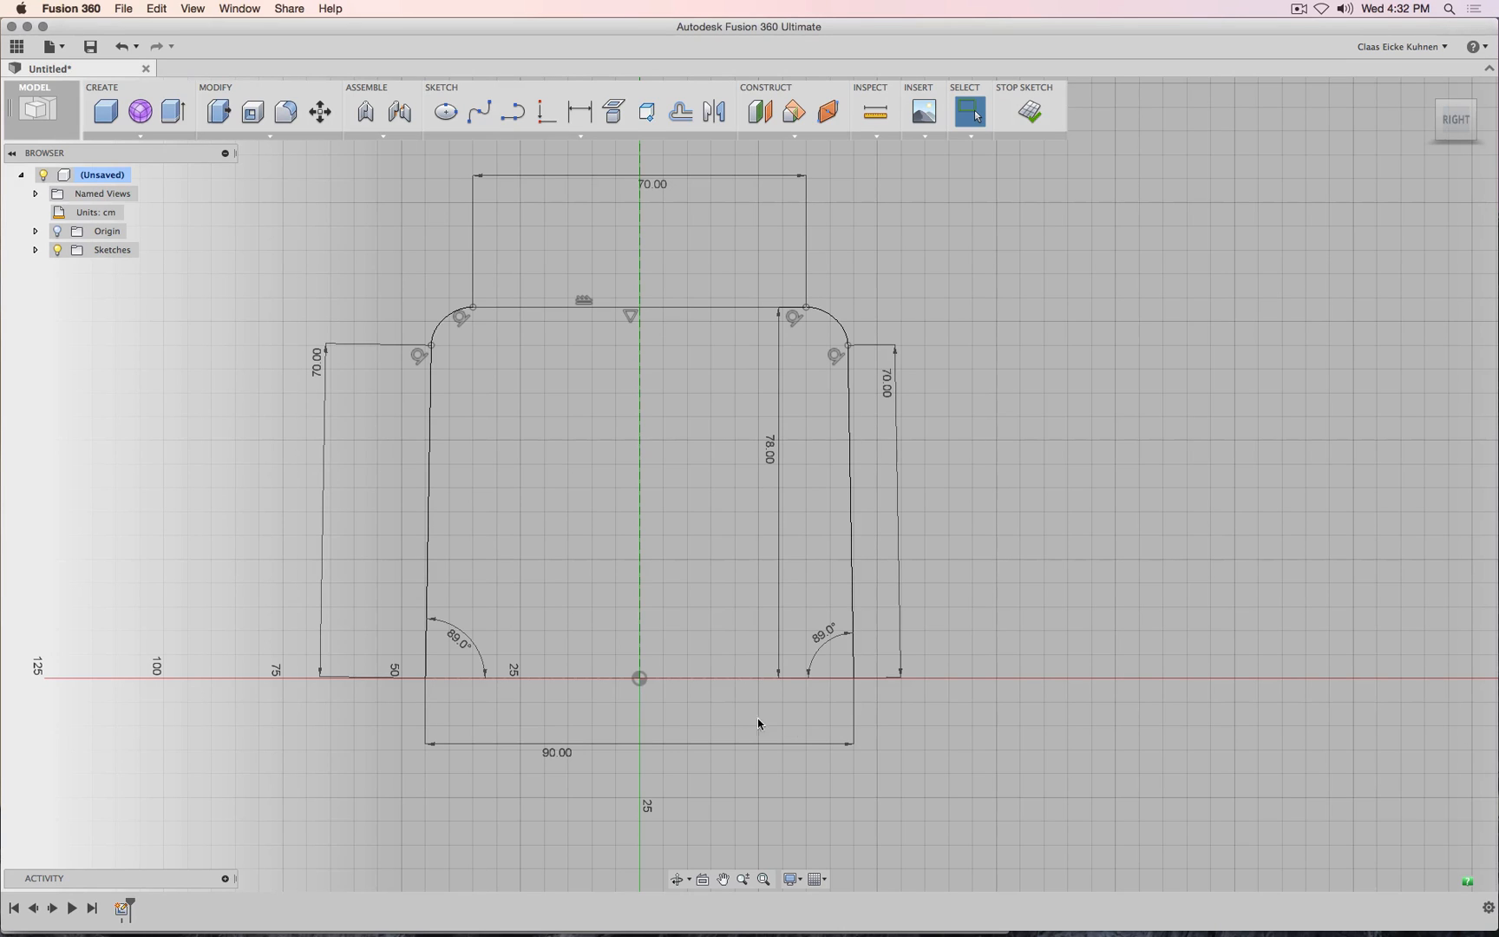
double_click(548, 753)
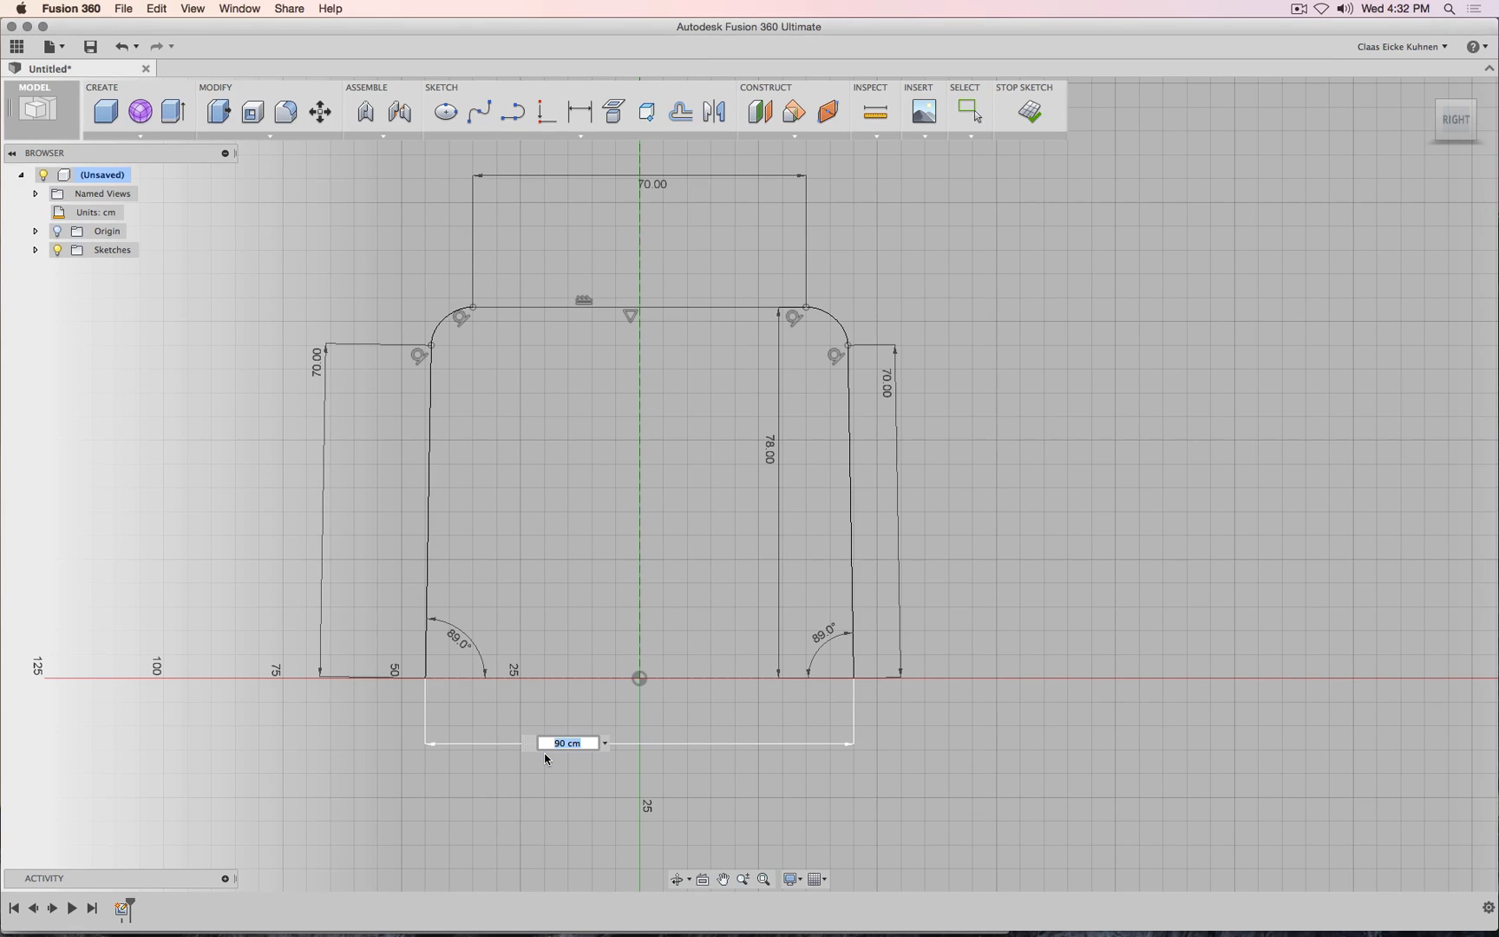
type("80")
key("Return")
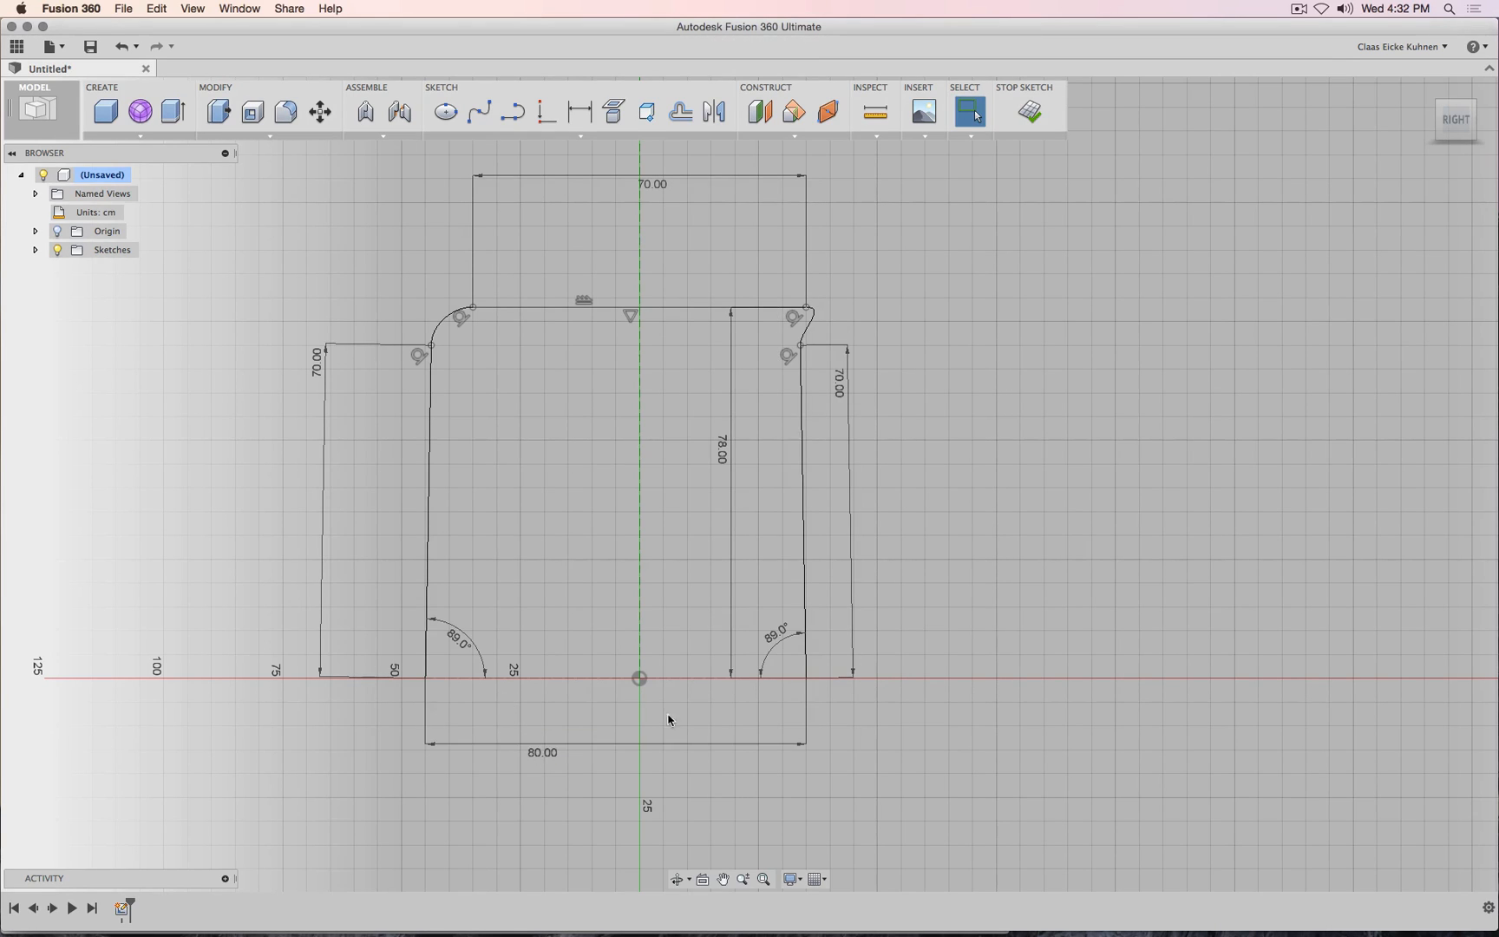
key("super+z")
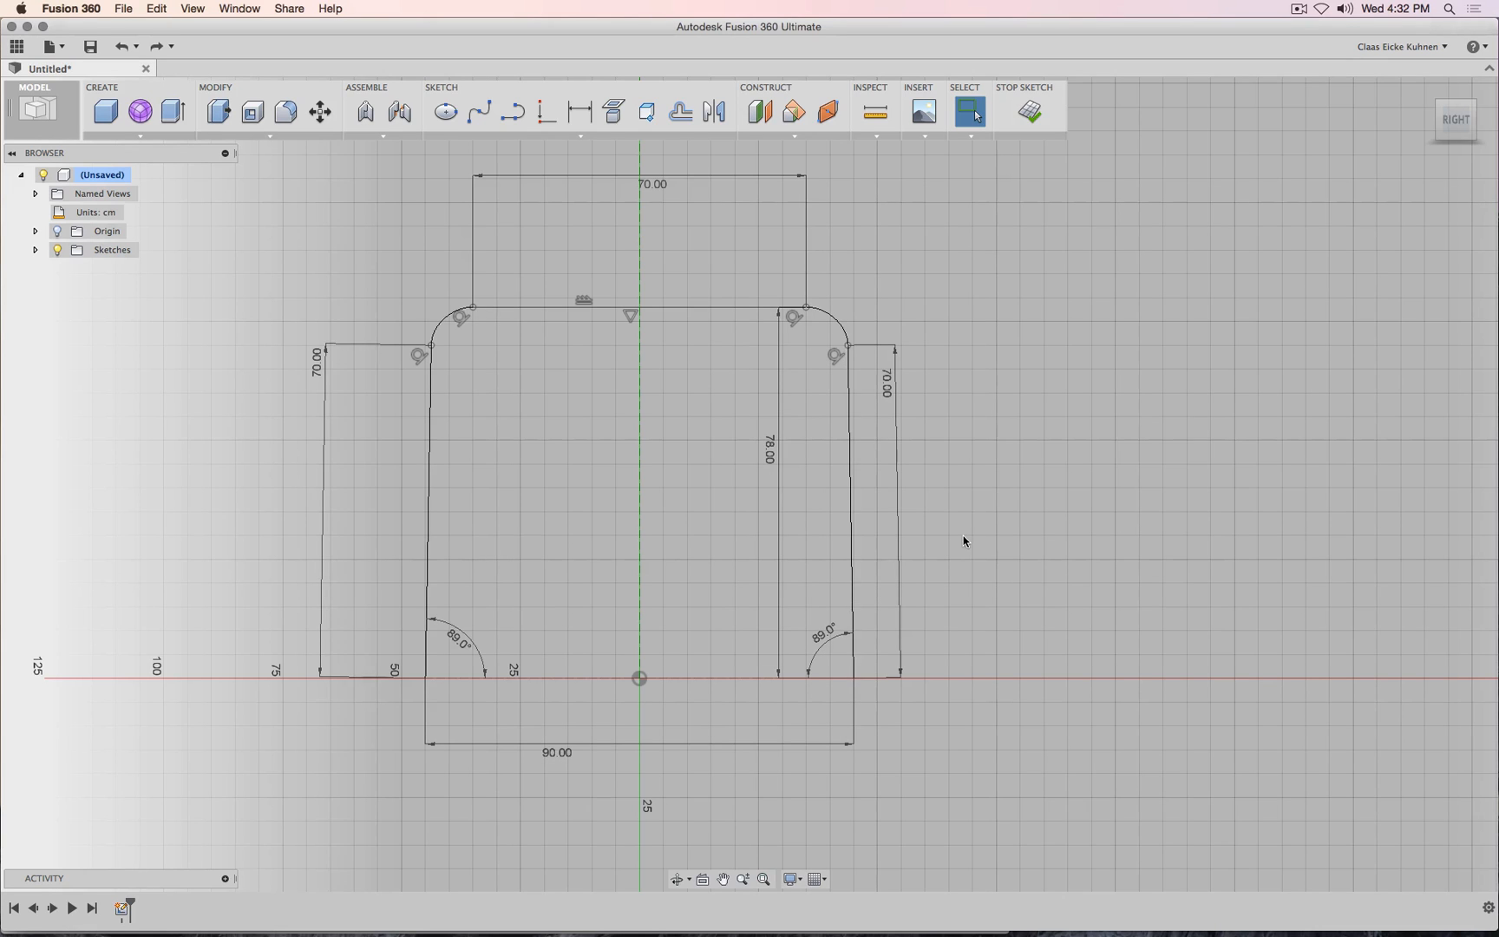
Set the width of the profile's top line to 75 cm.
scroll(1016, 518, "down", 1)
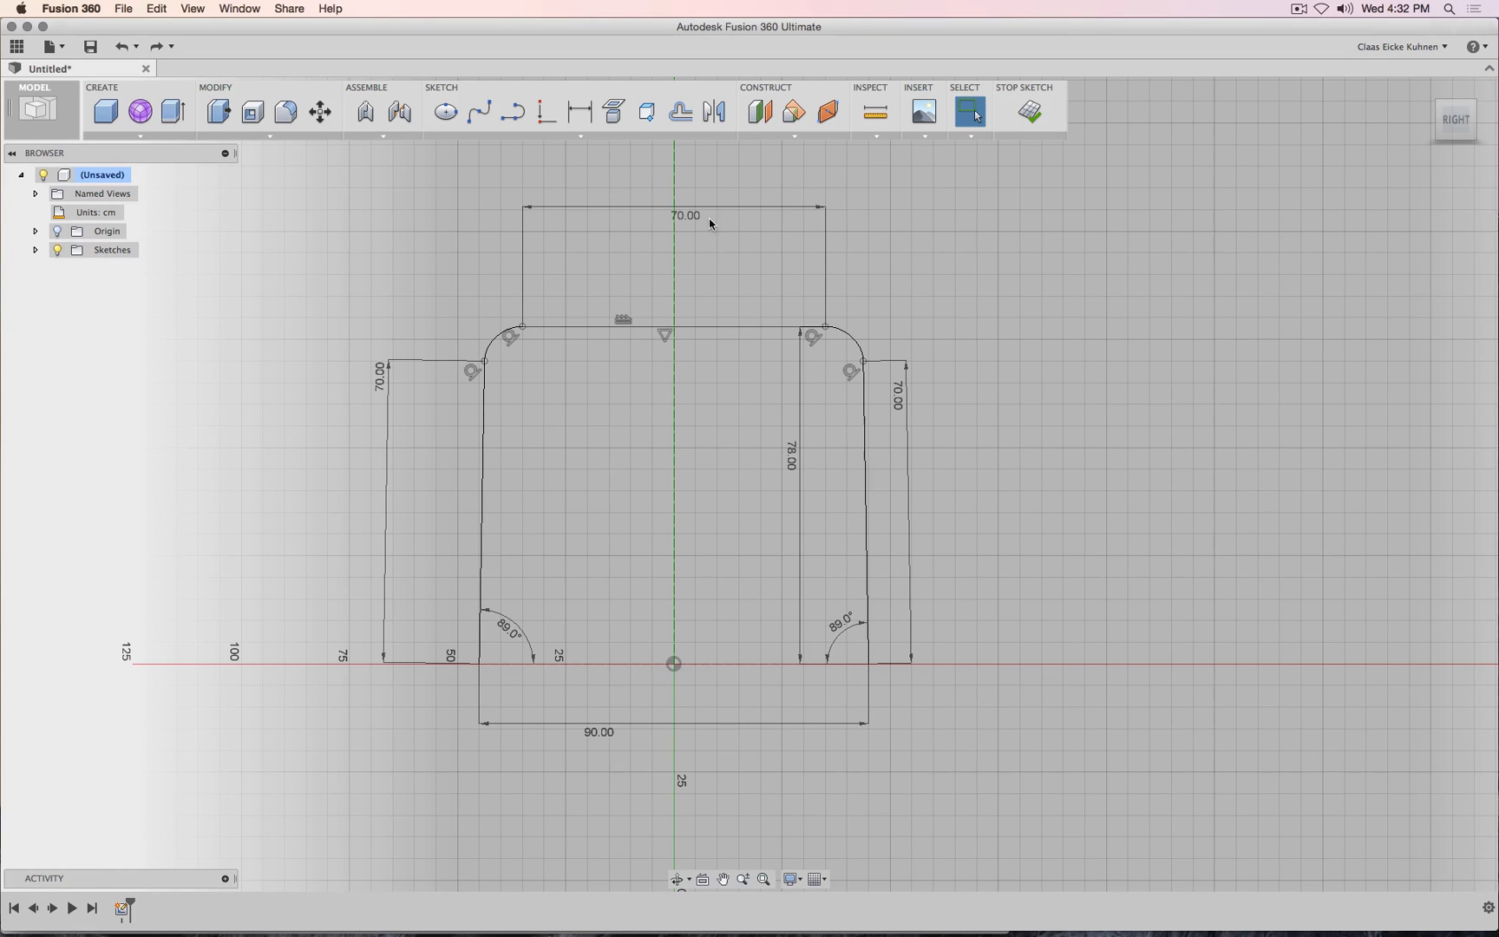
double_click(682, 218)
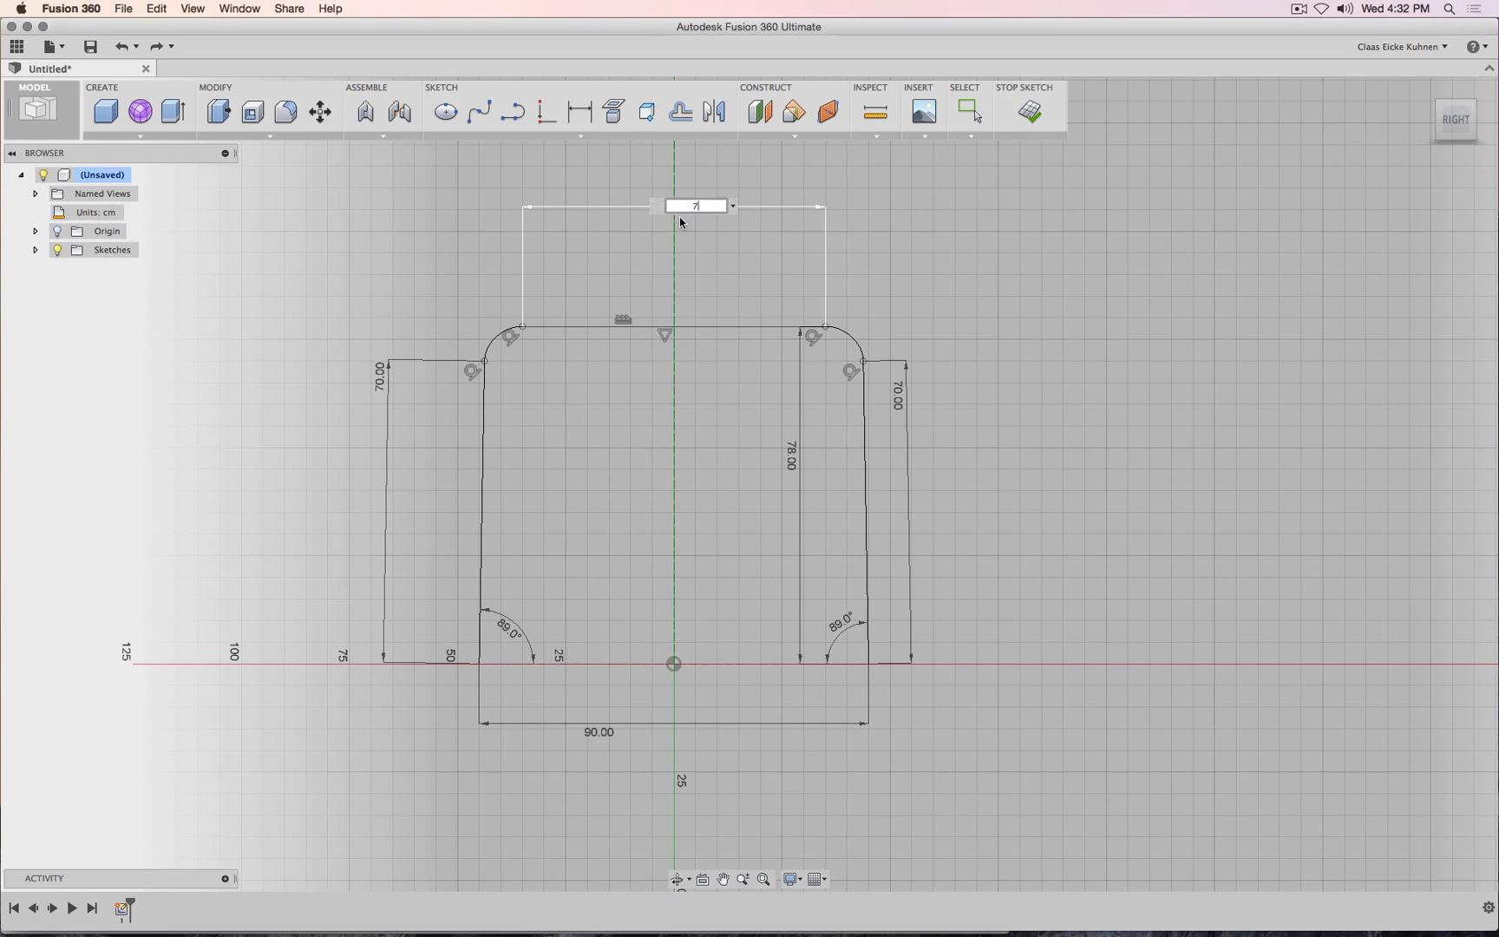
type("75")
key("Return")
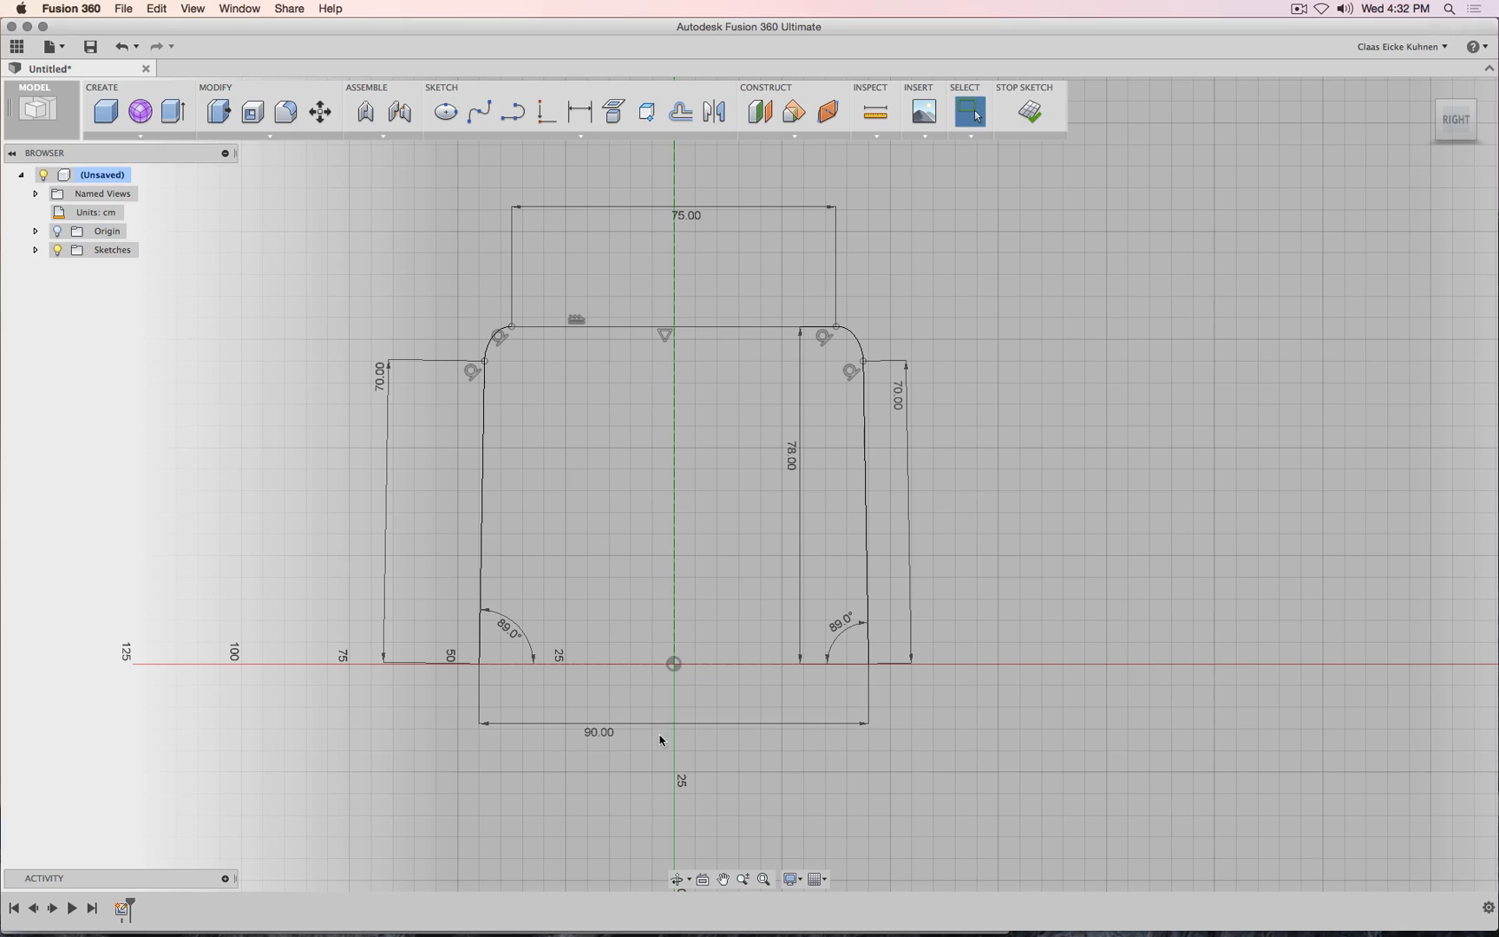
Delete the left-hand base angle dimension and both slanted side lines of the profile.
left_click(524, 635)
key("Delete")
left_click(484, 566)
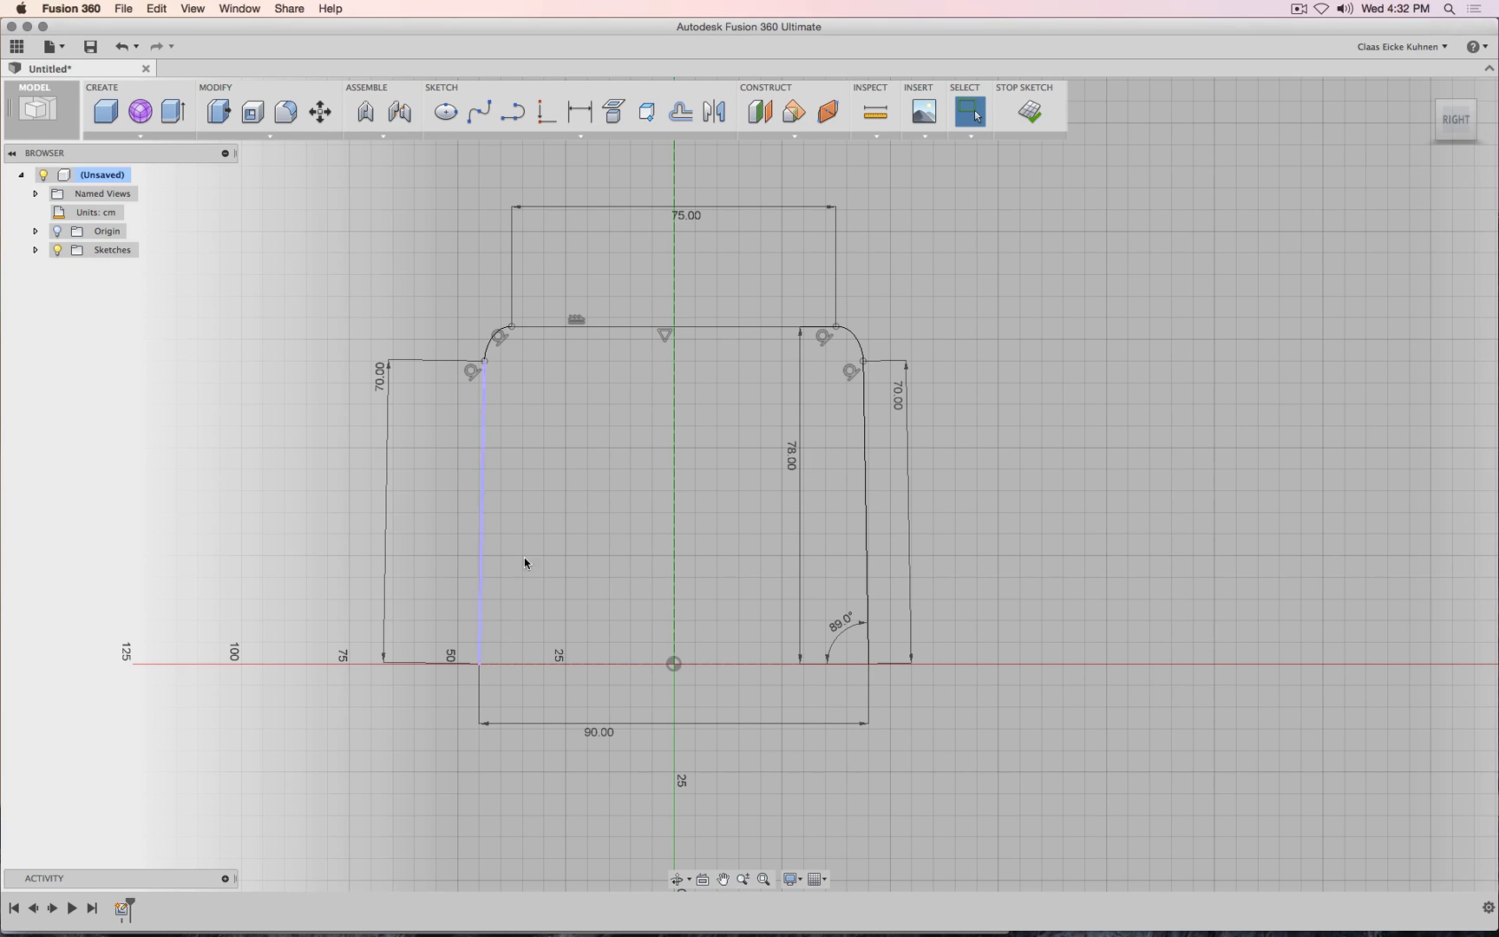
left_click(863, 509)
key("Delete")
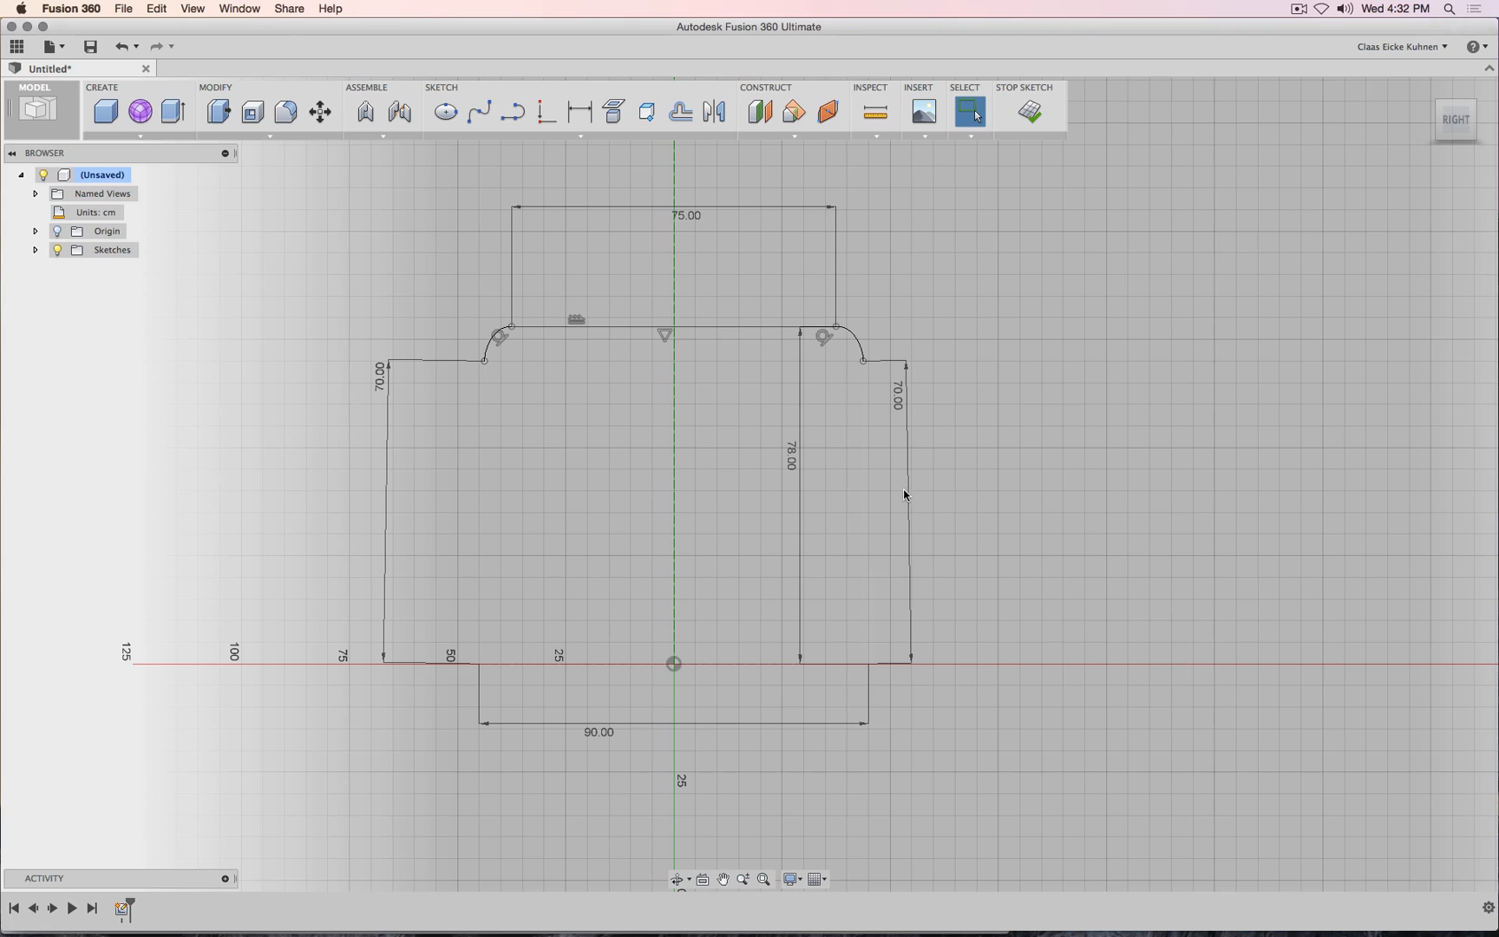
Delete the remaining side-length, height and base-width dimensions together with the base line, keeping only the top line and its corner curves.
left_click(906, 489)
key("Delete")
left_click(800, 478)
key("Delete")
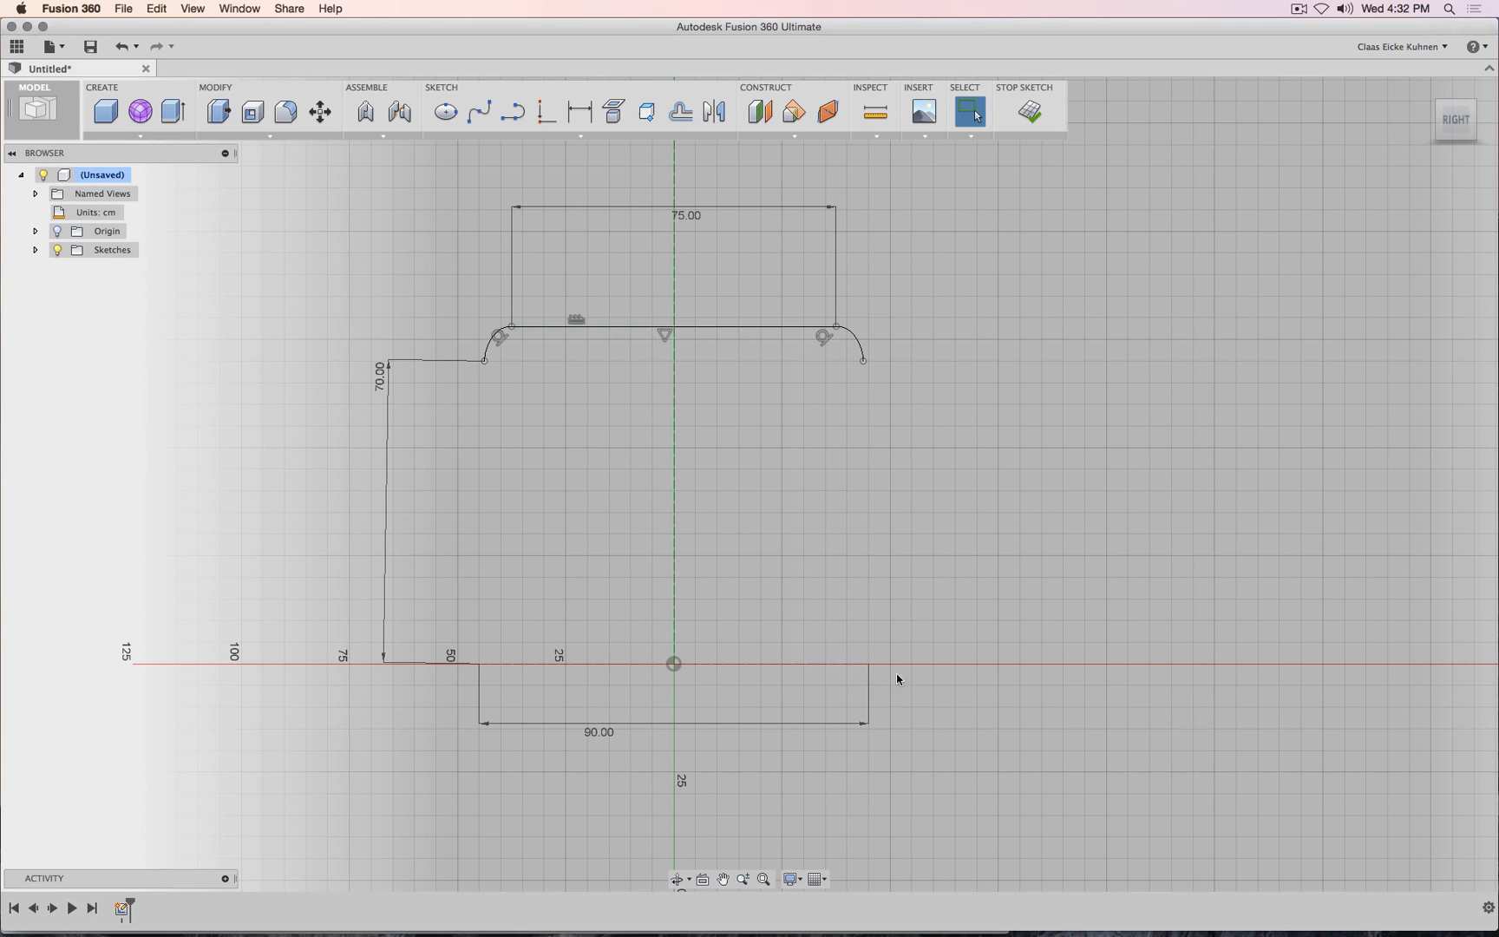
left_click(850, 719)
key("Delete")
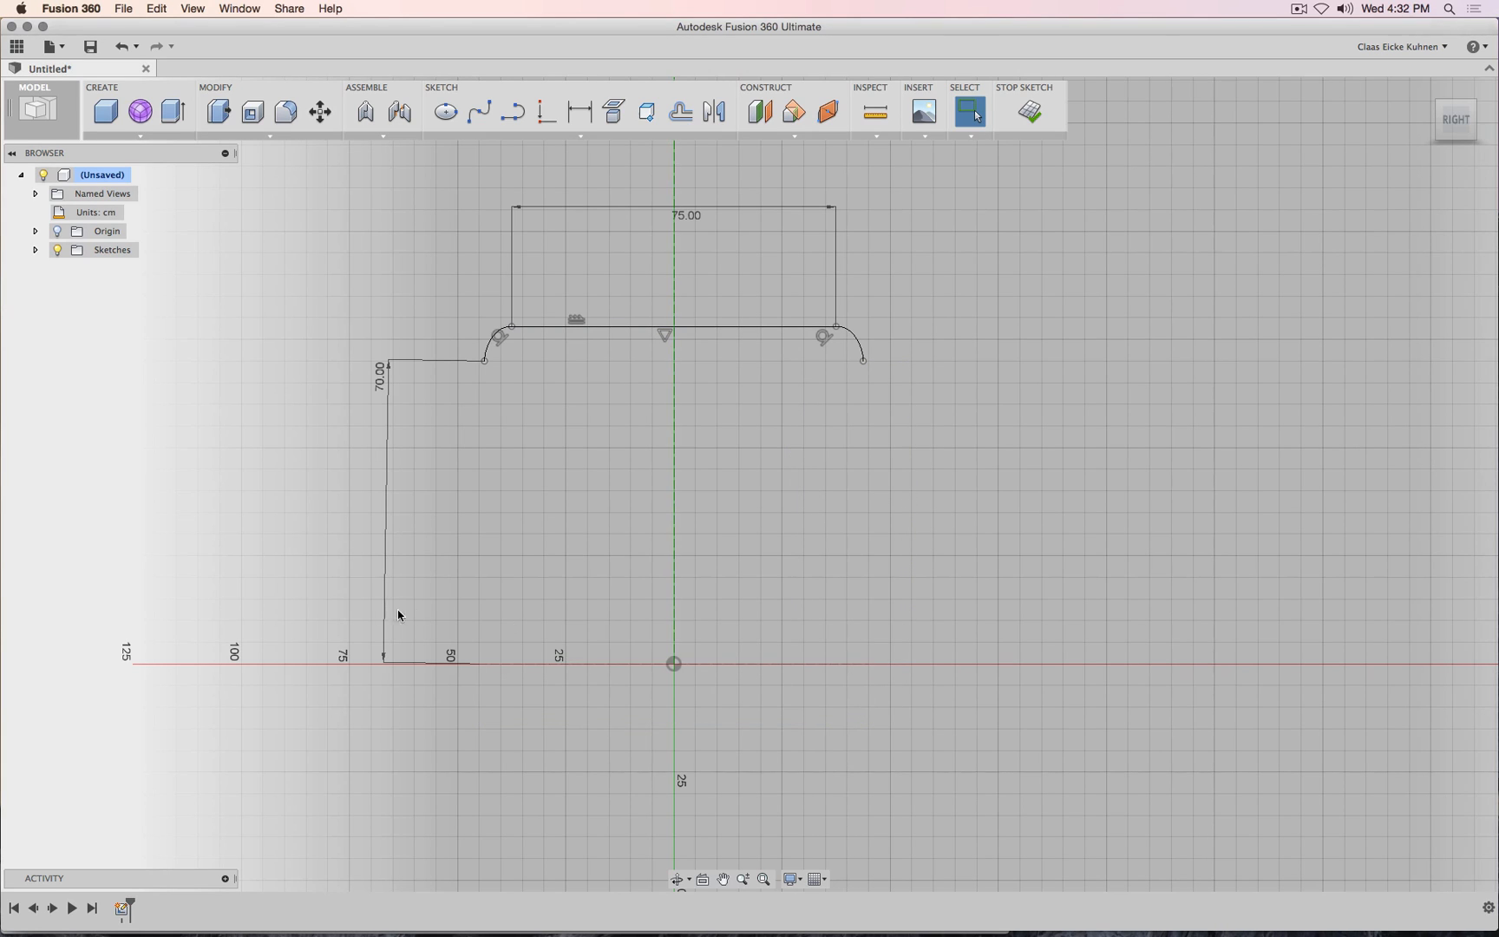
left_click(384, 609)
key("Delete")
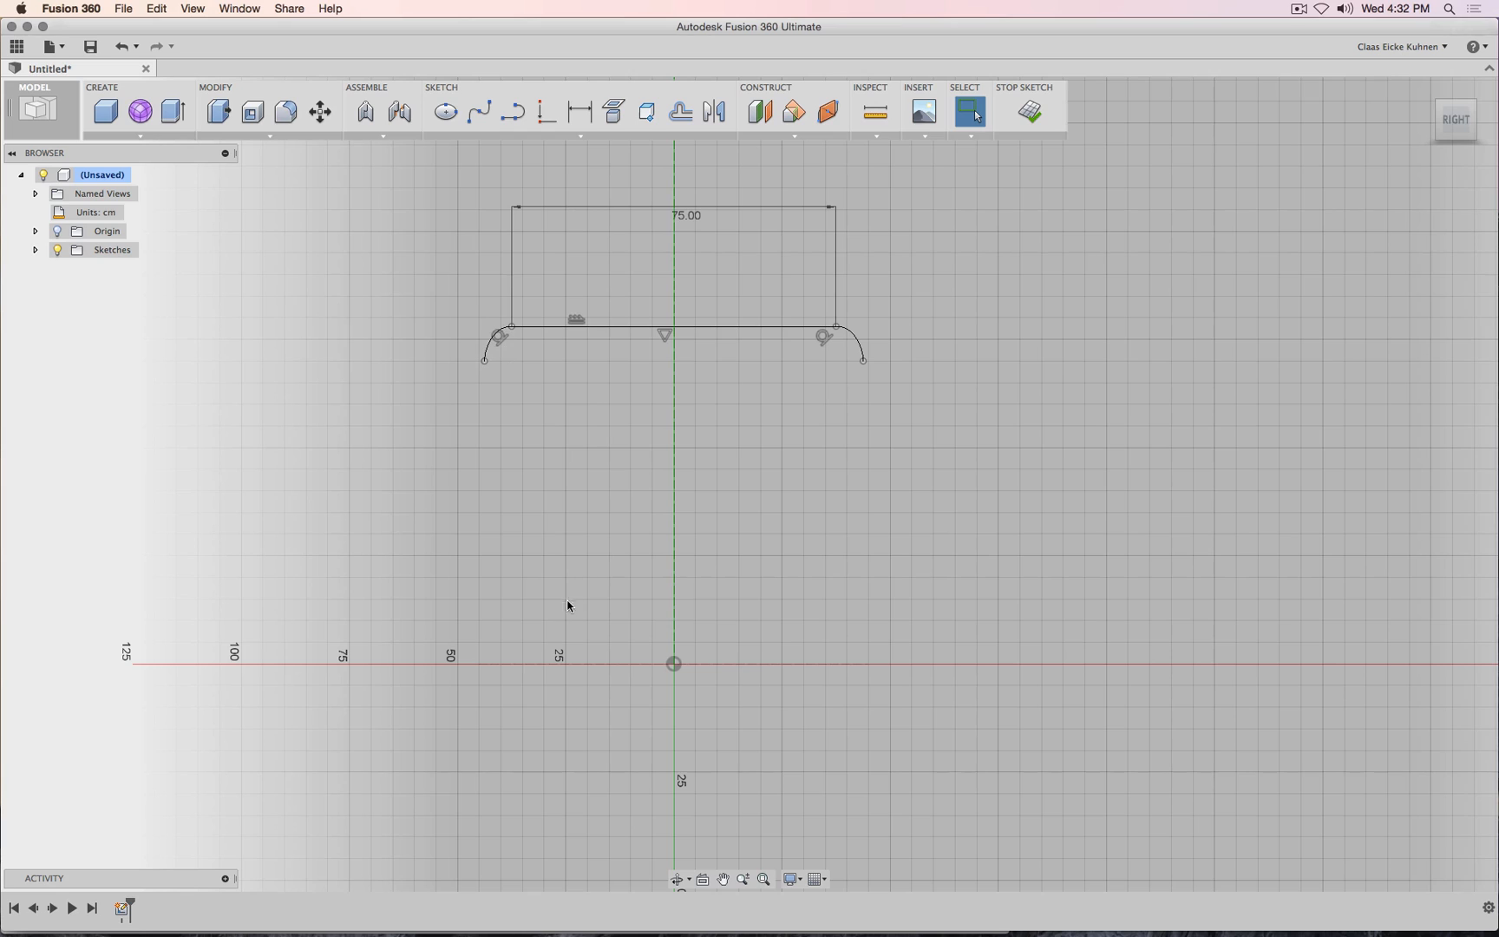
left_click(548, 665)
key("Delete")
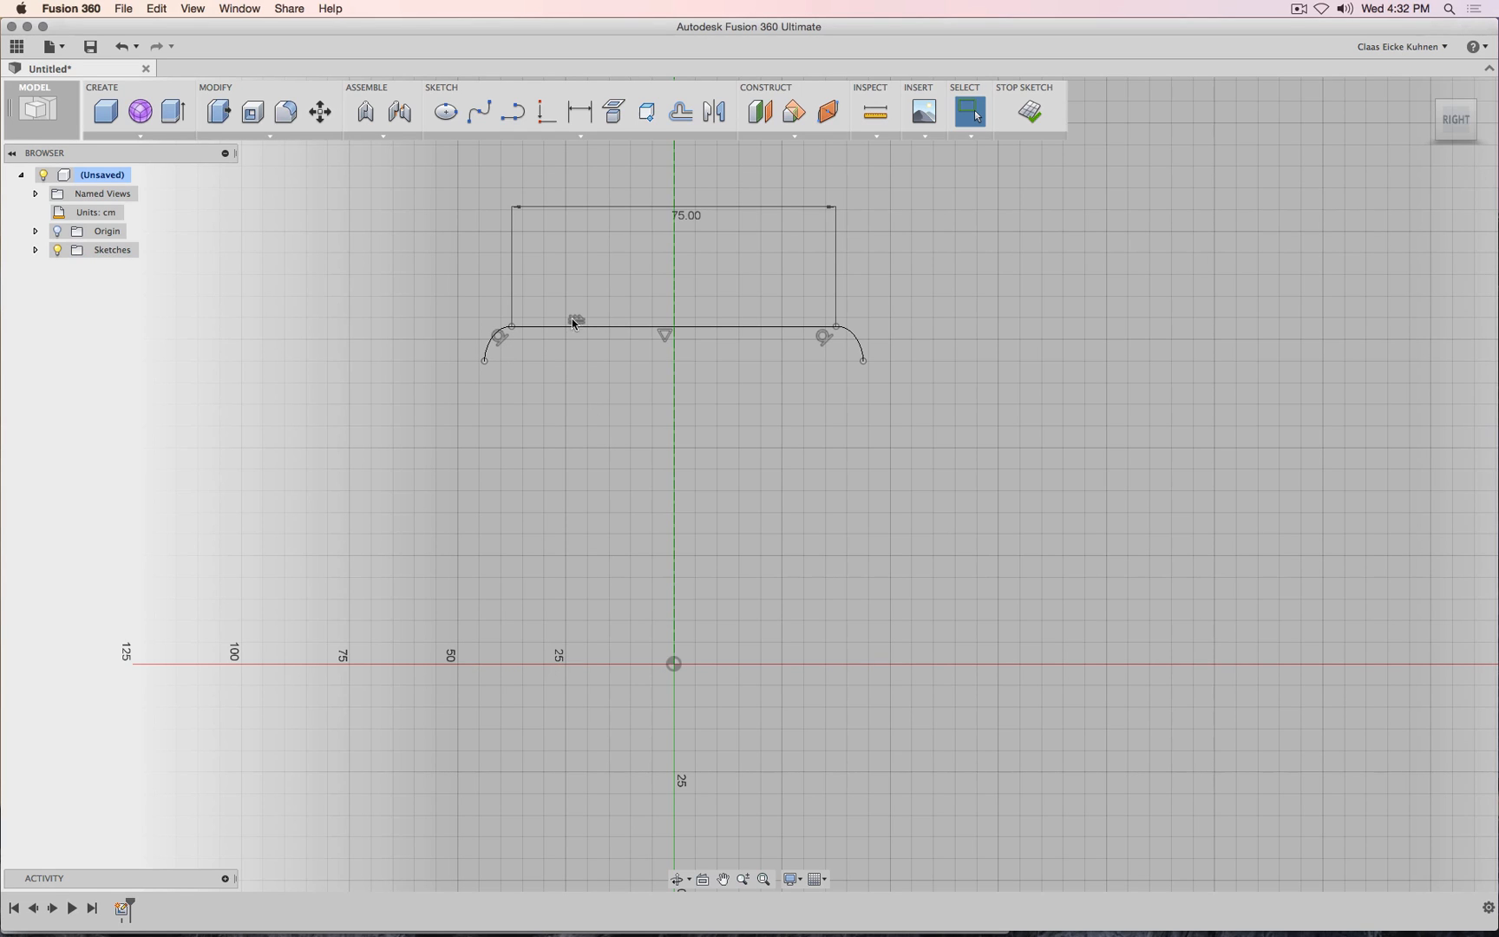
Draw a new horizontal base line about 80 cm long along the horizontal axis, across the origin.
left_click(512, 113)
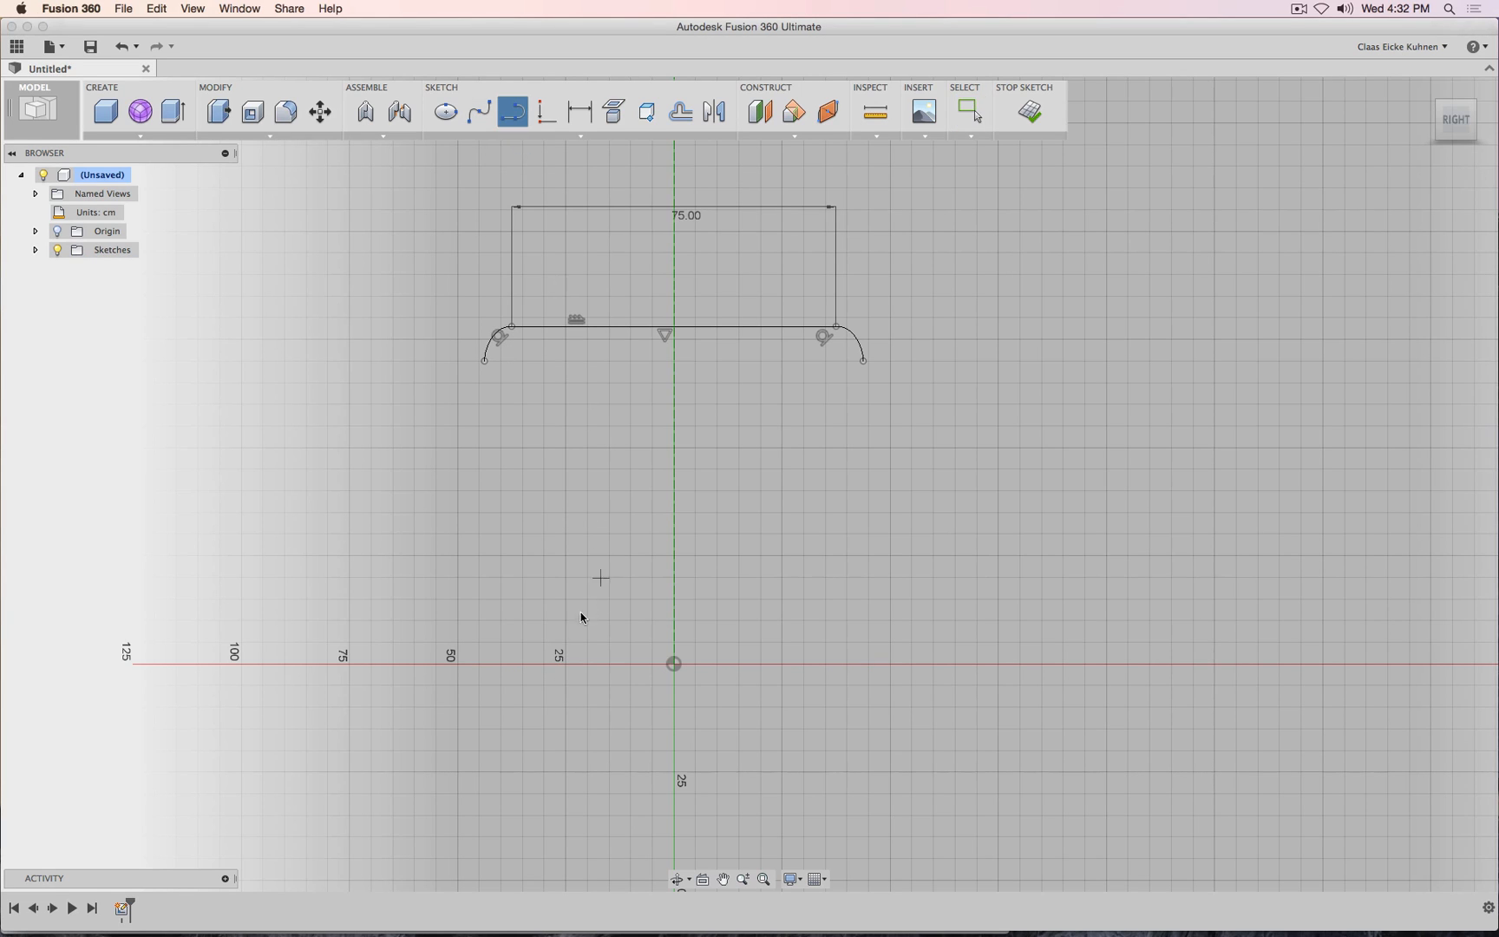
left_click(500, 664)
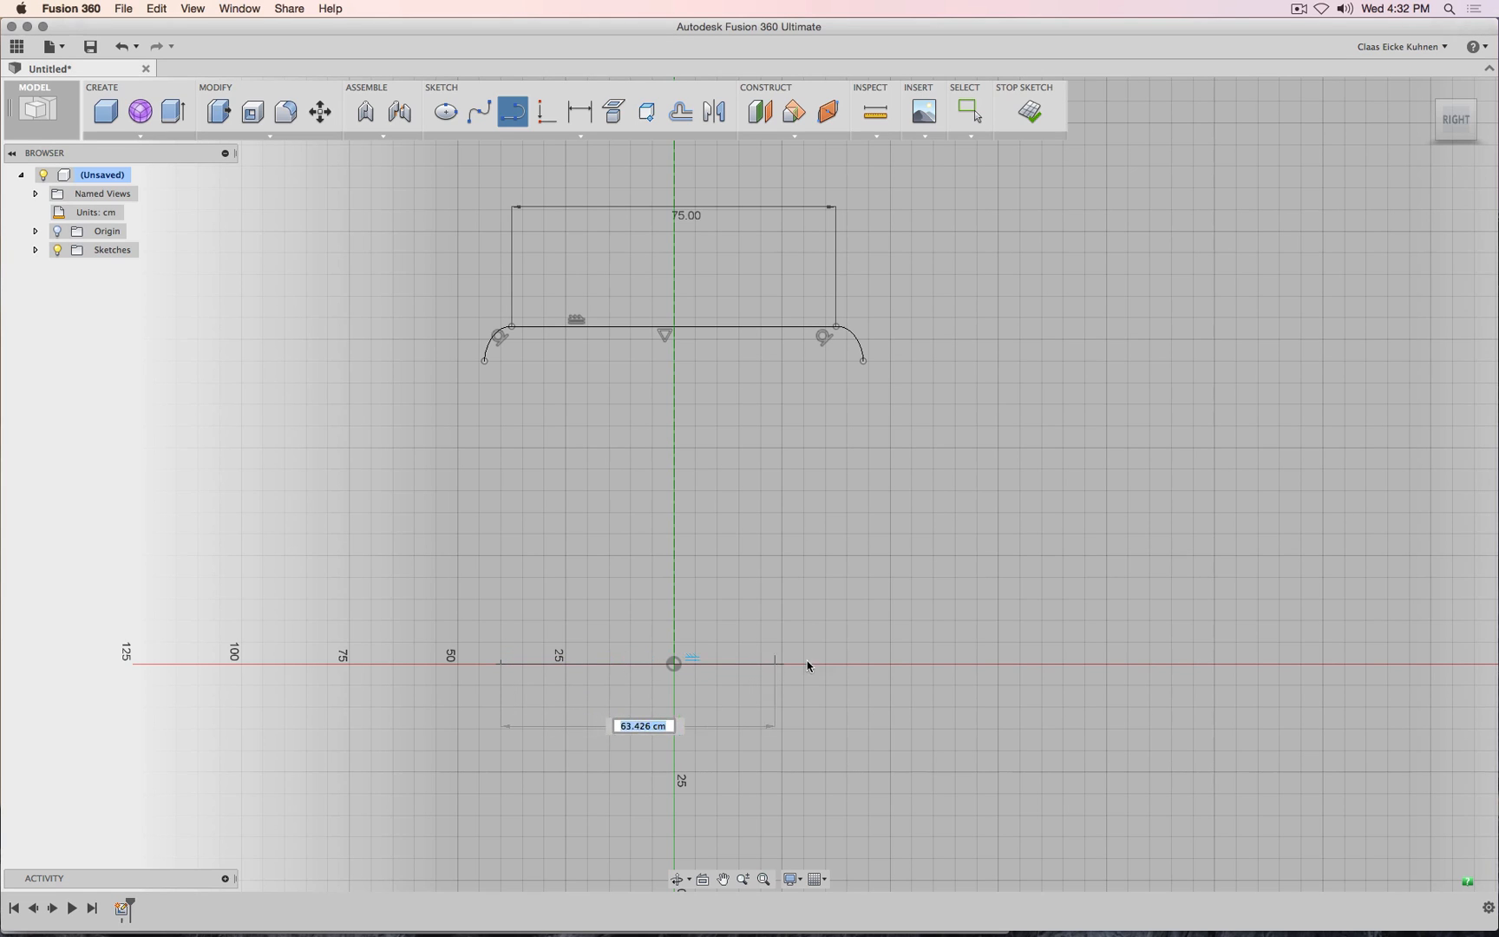
left_click(847, 665)
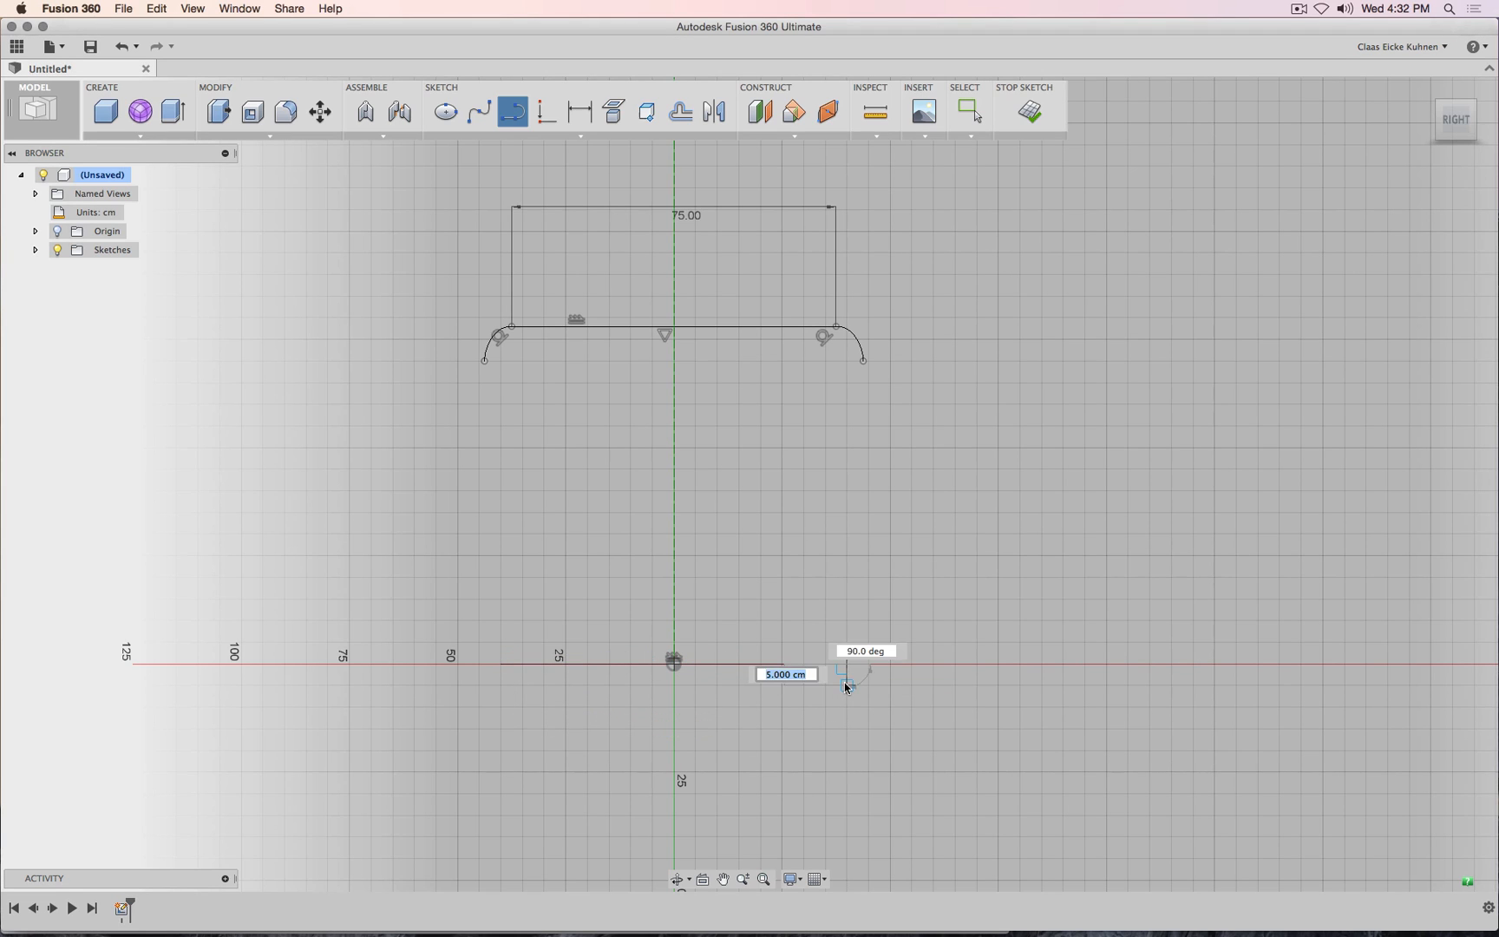
key("Escape")
Try to centre the base line with a MidPoint constraint at the sketch origin, and undo the attempt.
right_click(749, 665)
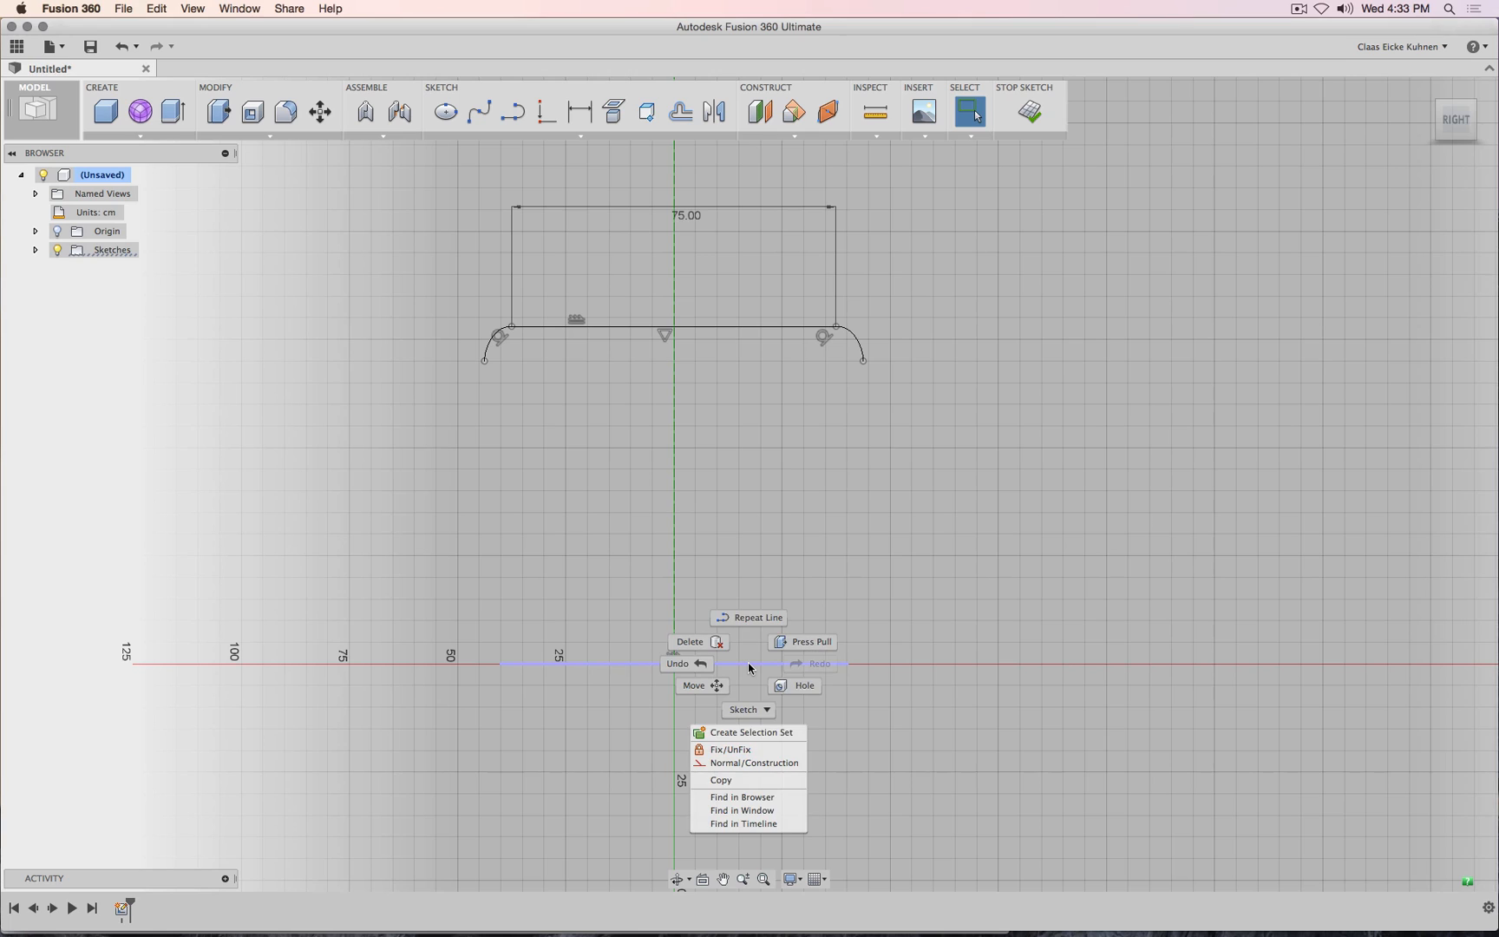
left_click(750, 668)
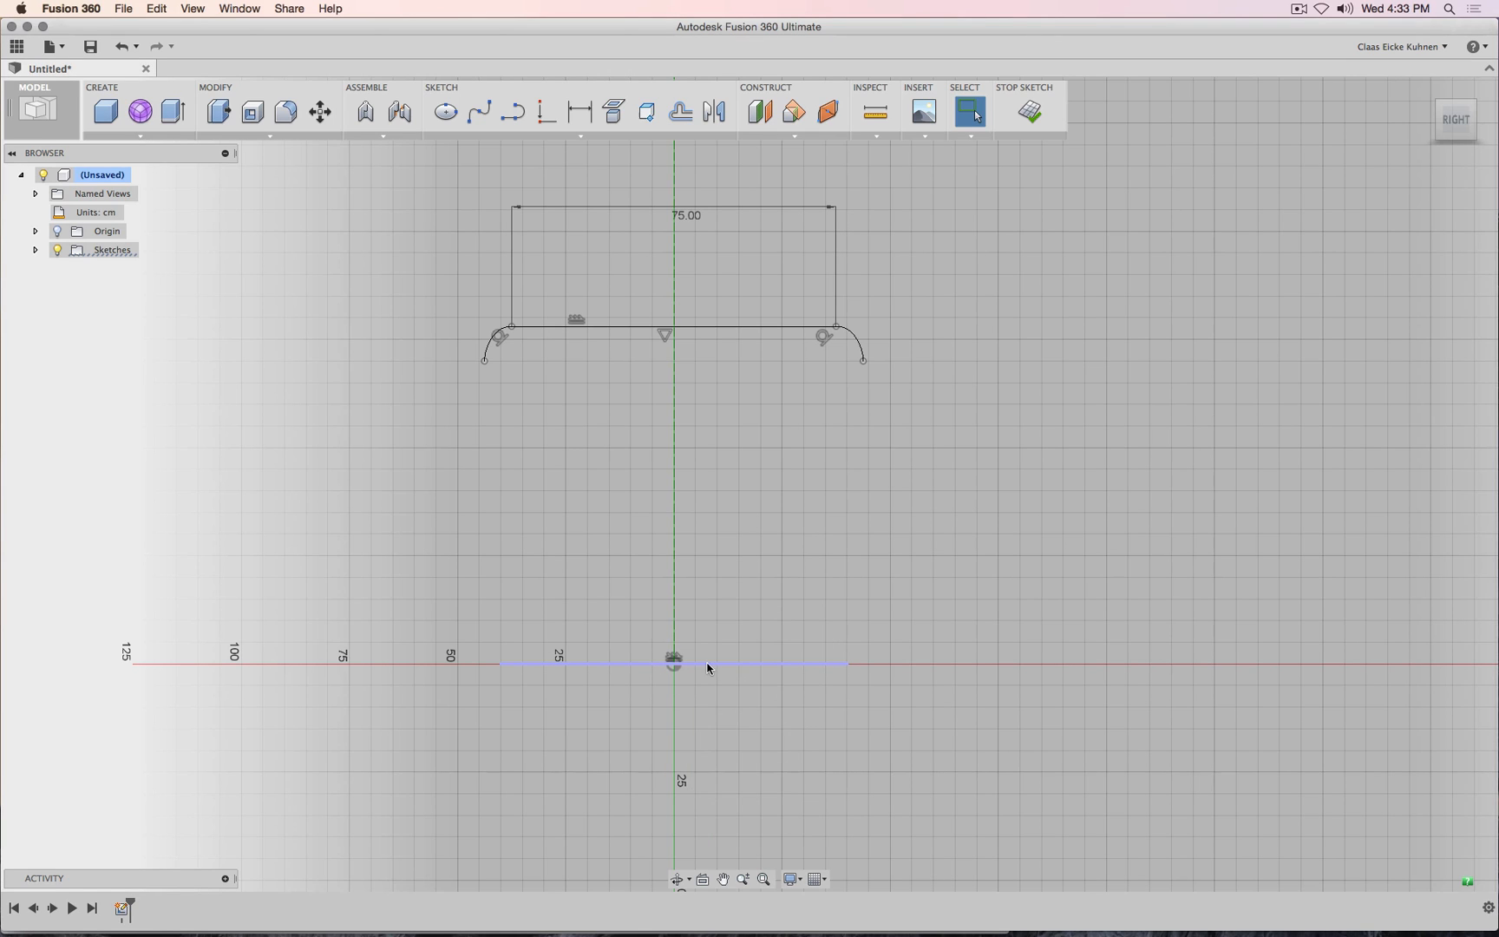
right_click(707, 668)
left_click(706, 668)
right_click(675, 664)
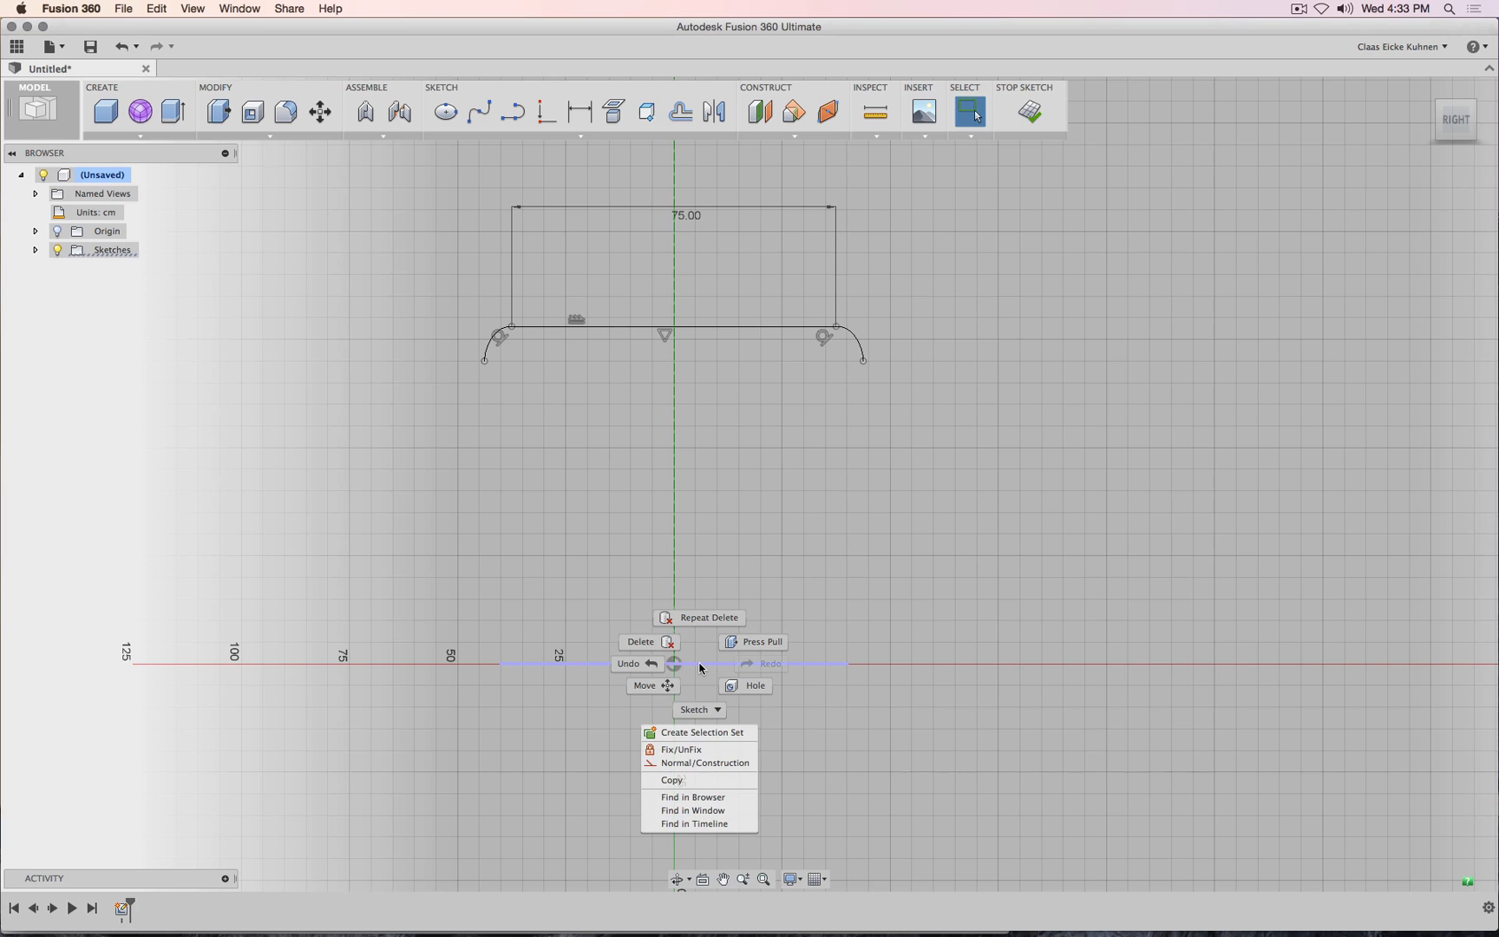
left_click(701, 668)
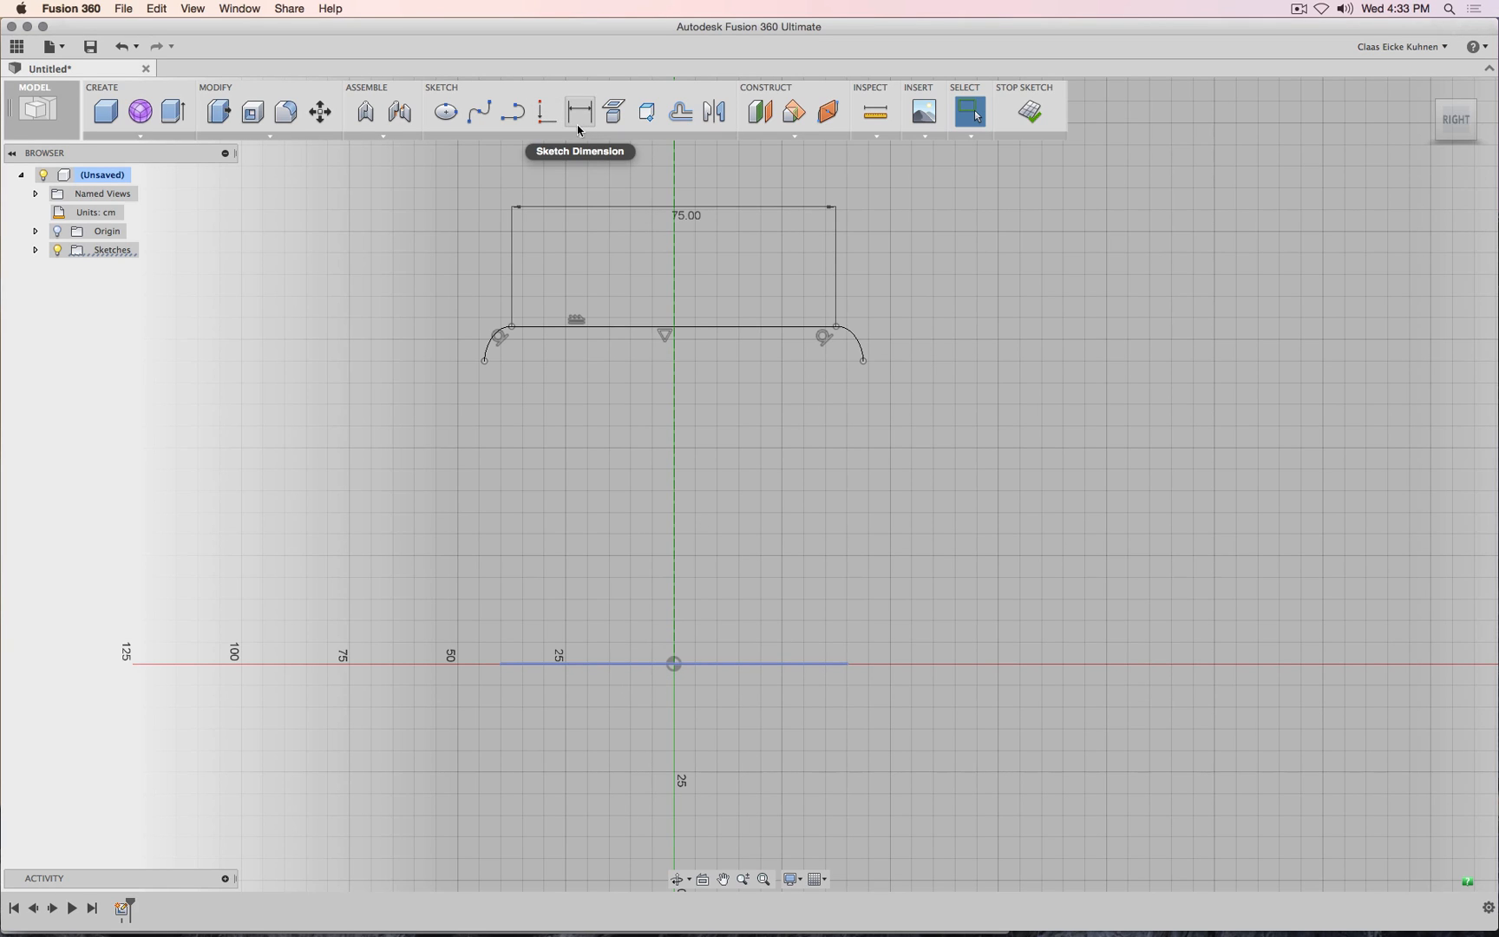
left_click(545, 113)
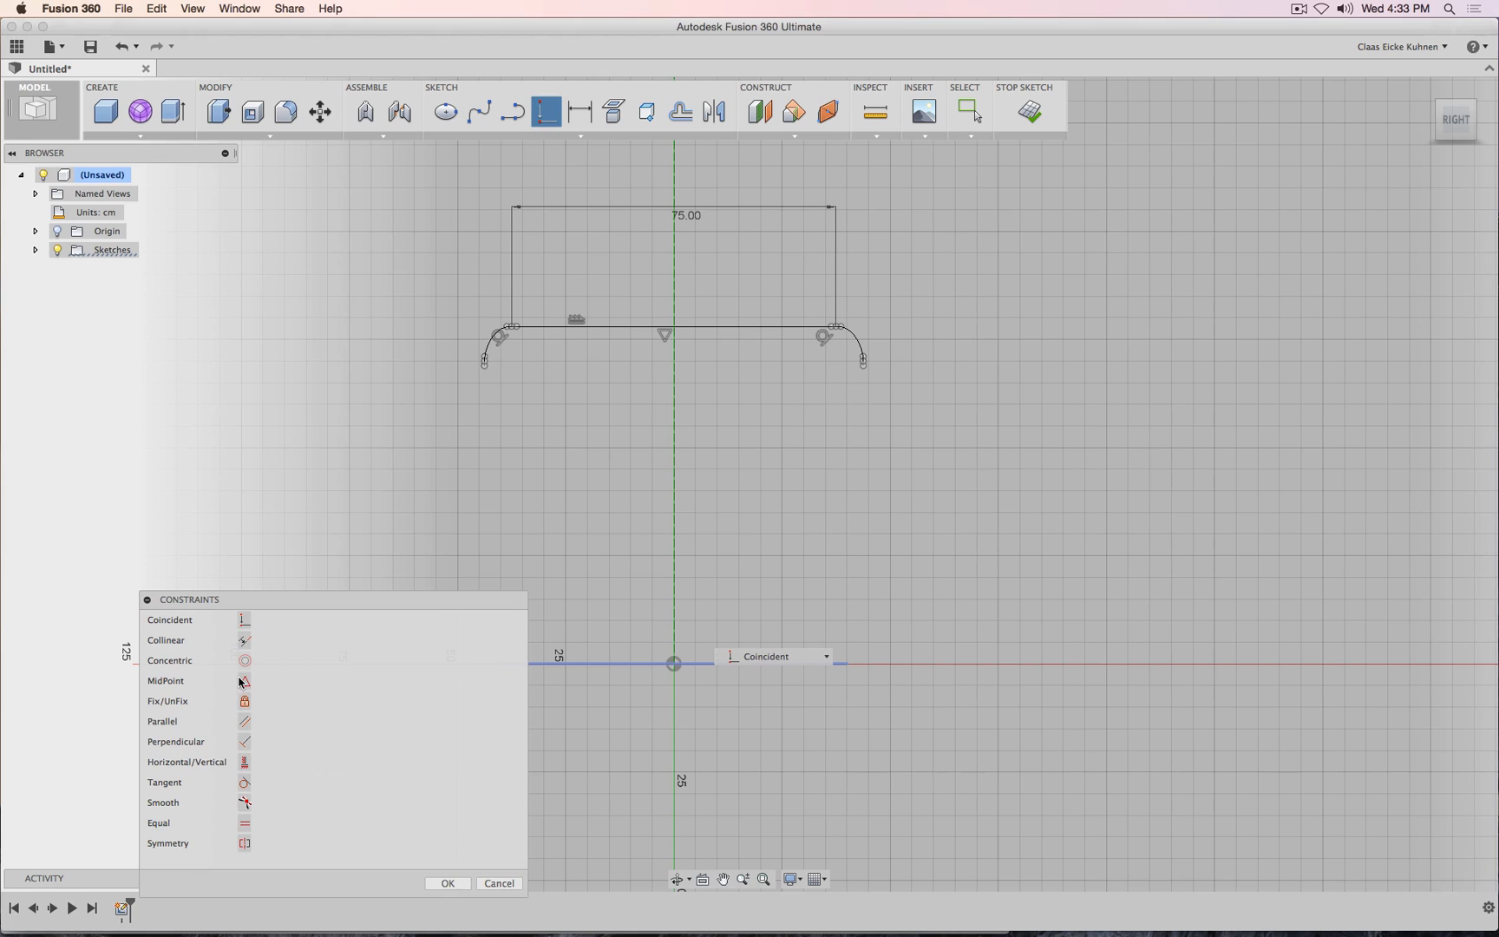
left_click(244, 682)
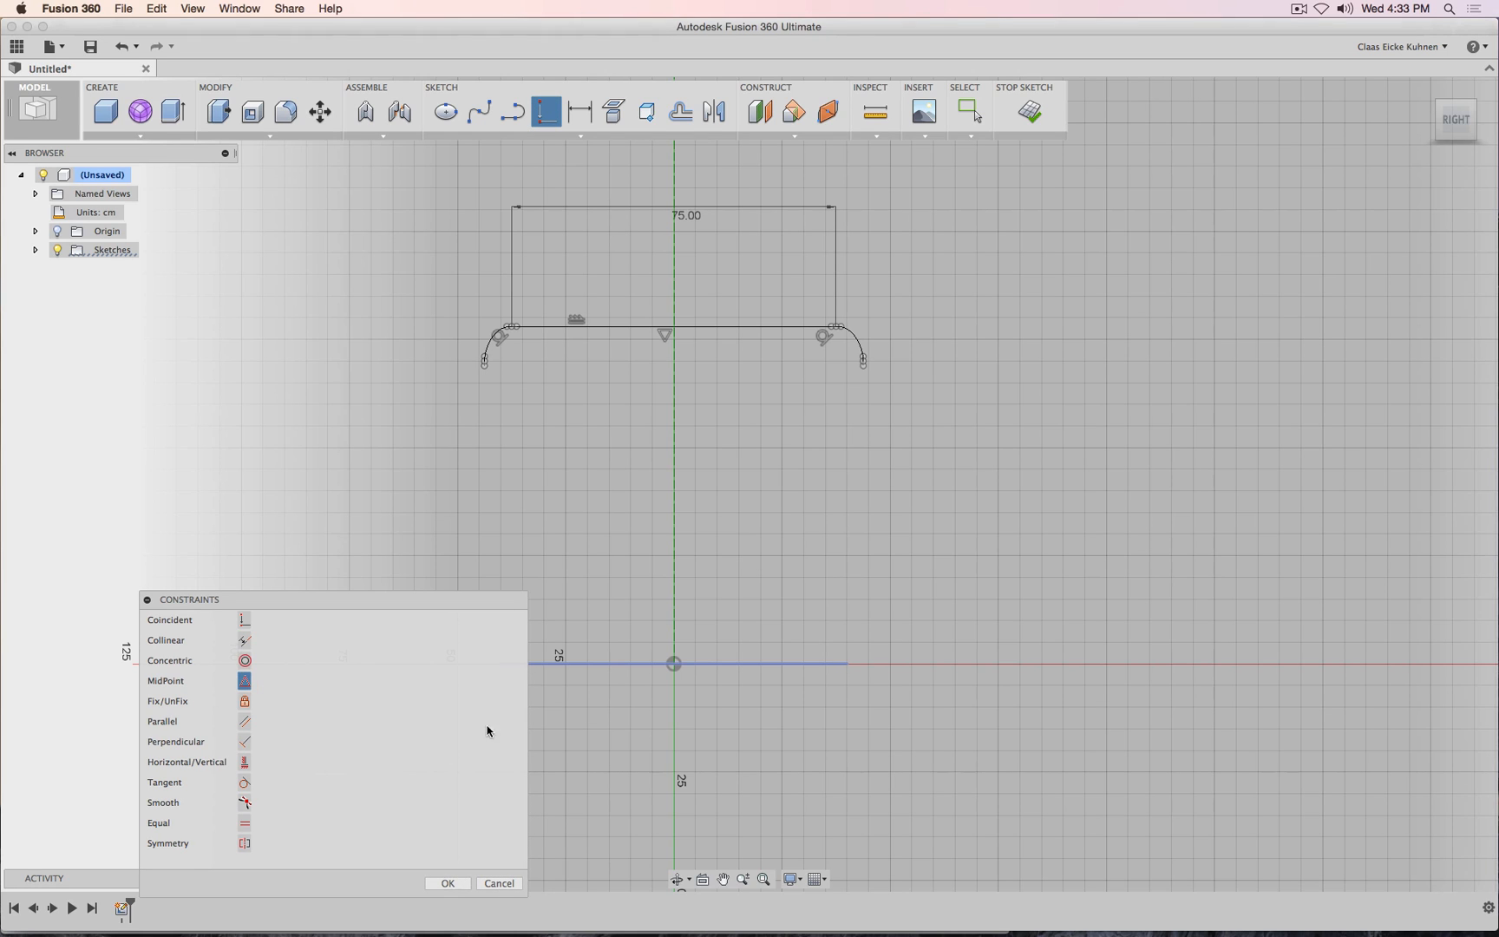
left_click(675, 634)
left_click(673, 663)
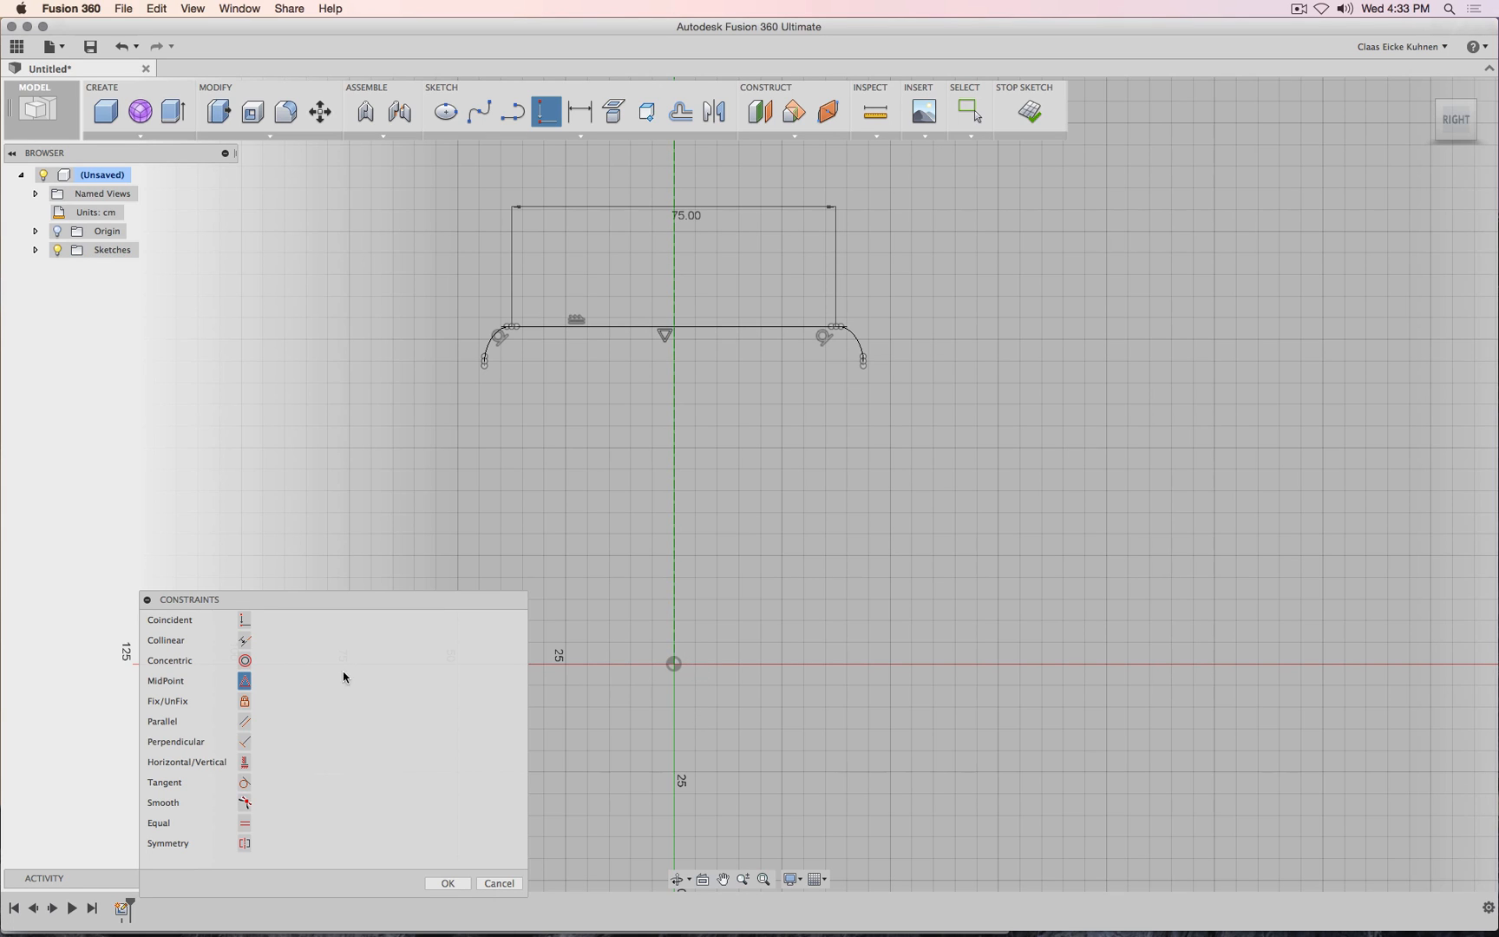
left_click(484, 882)
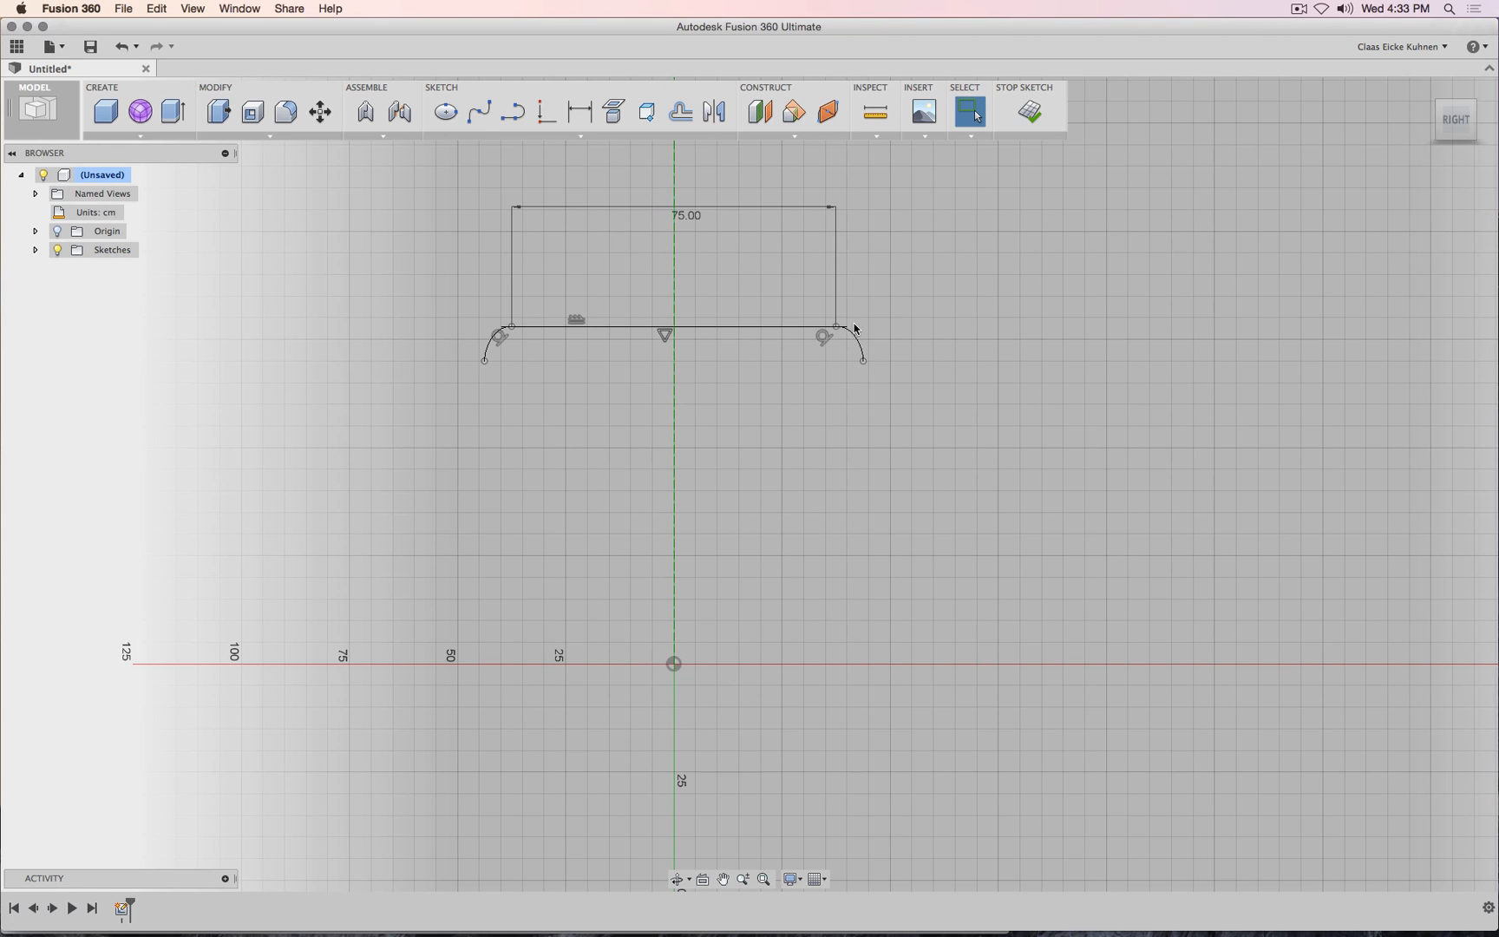
scroll(876, 330, "down", 3)
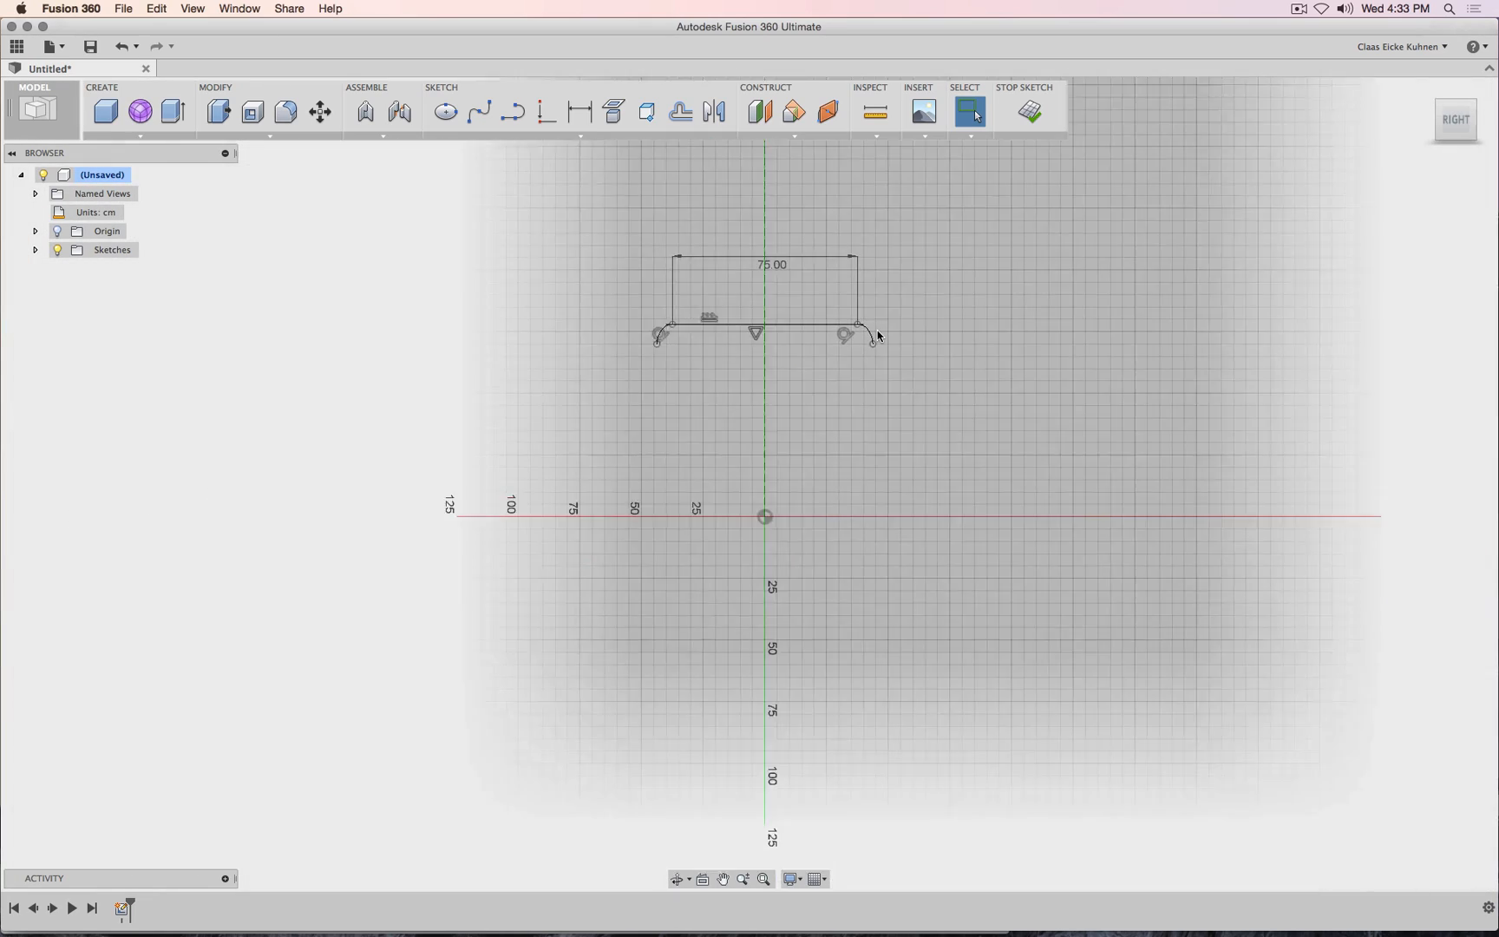
scroll(874, 334, "up", 6)
scroll(873, 328, "up", 3)
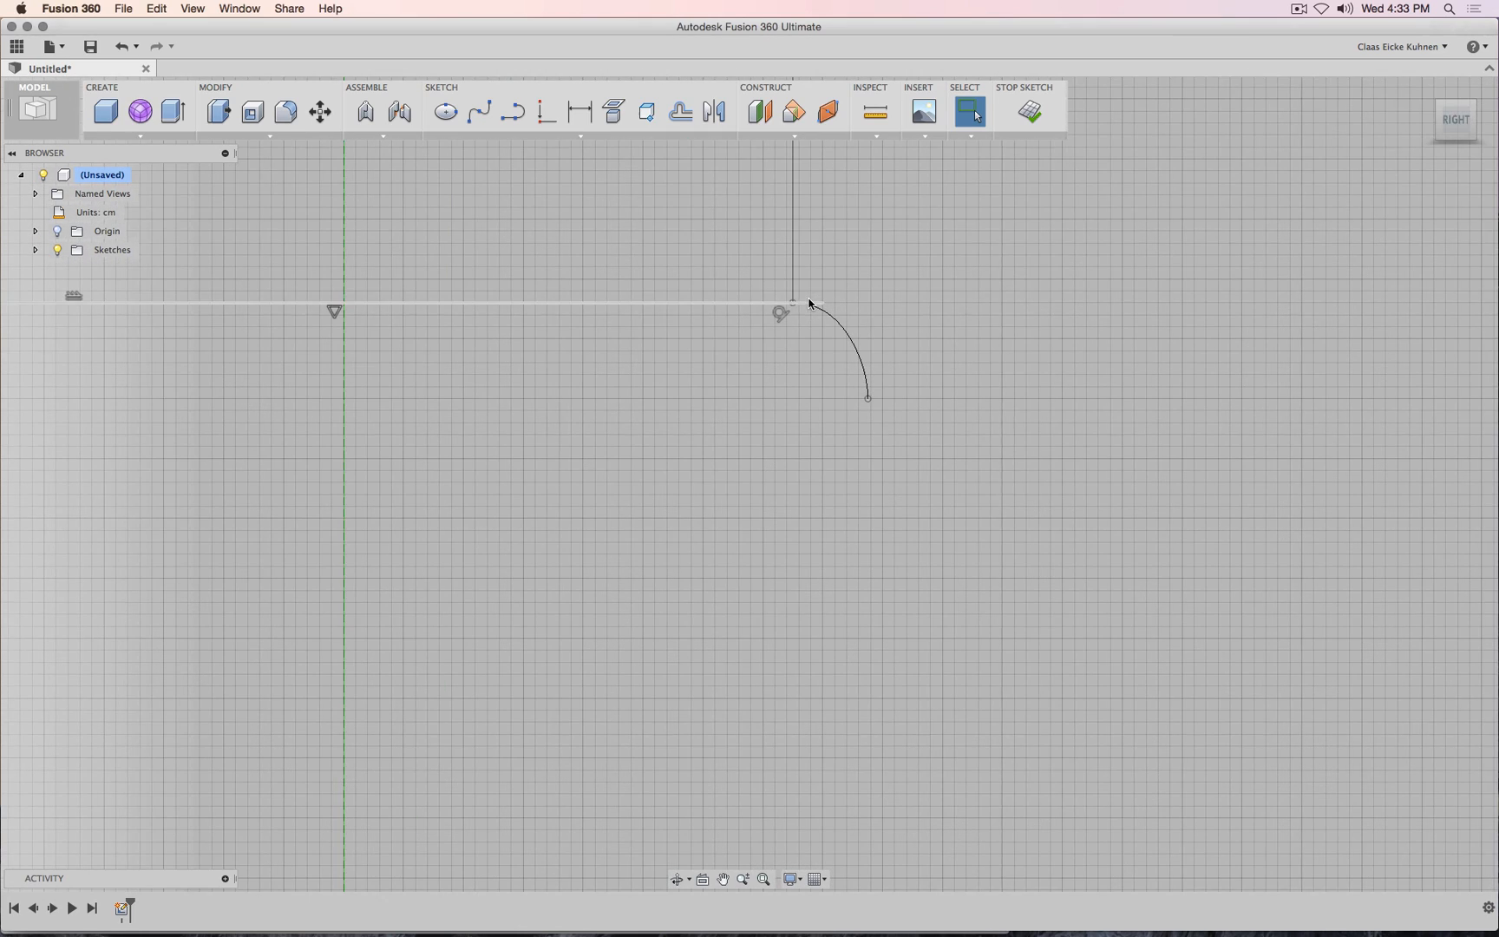
scroll(636, 428, "down", 5)
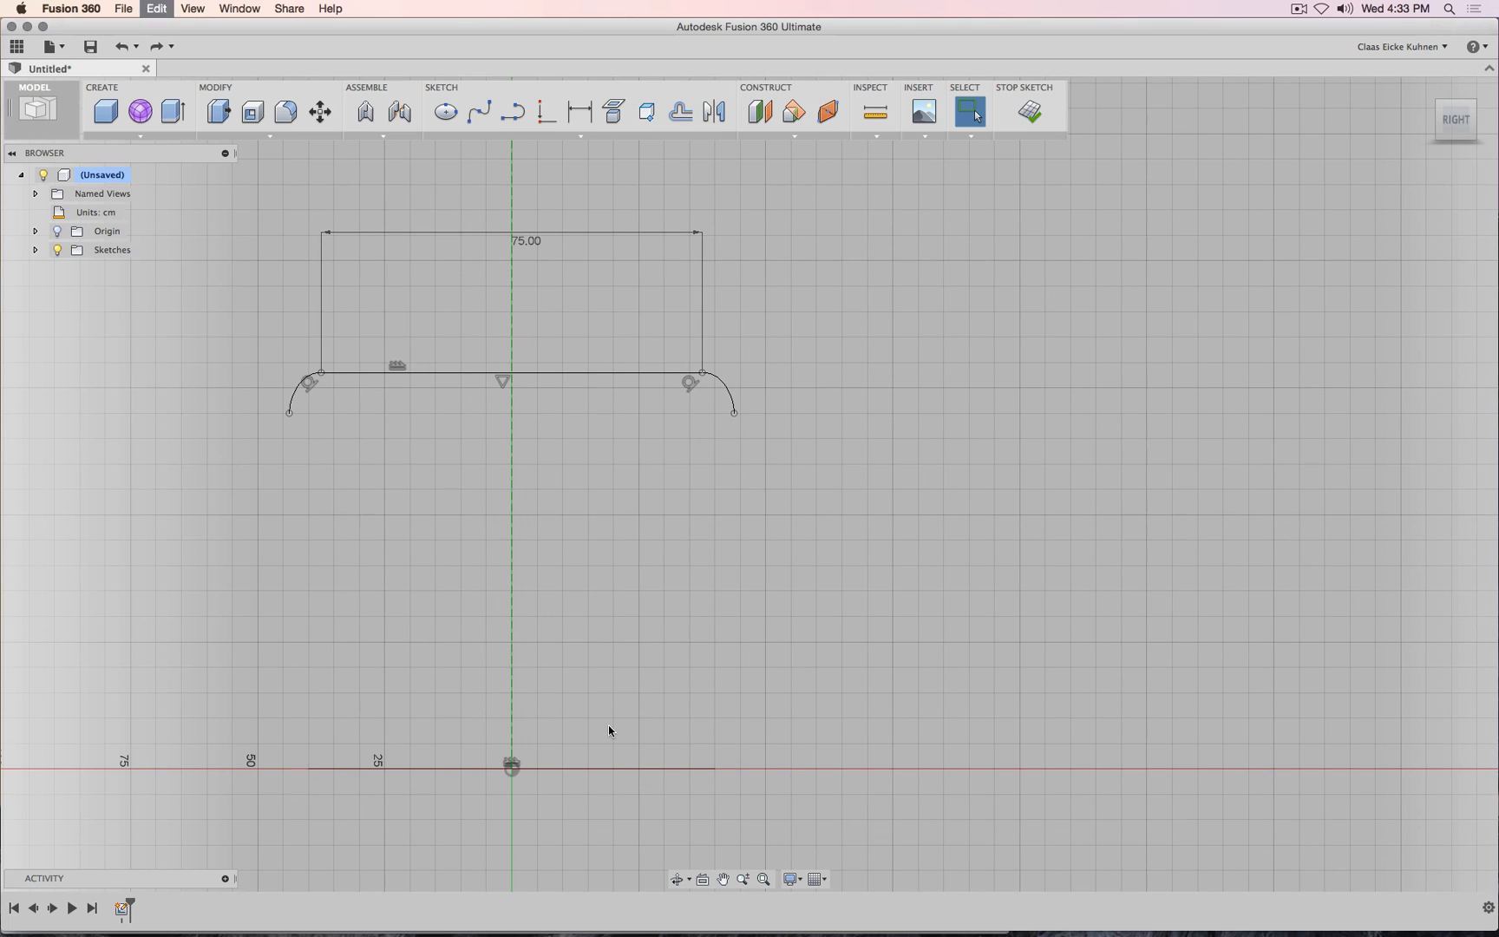
Free the base line from its constraint, pull it below the horizontal axis, and centre it on the origin with a MidPoint constraint.
left_click(512, 763)
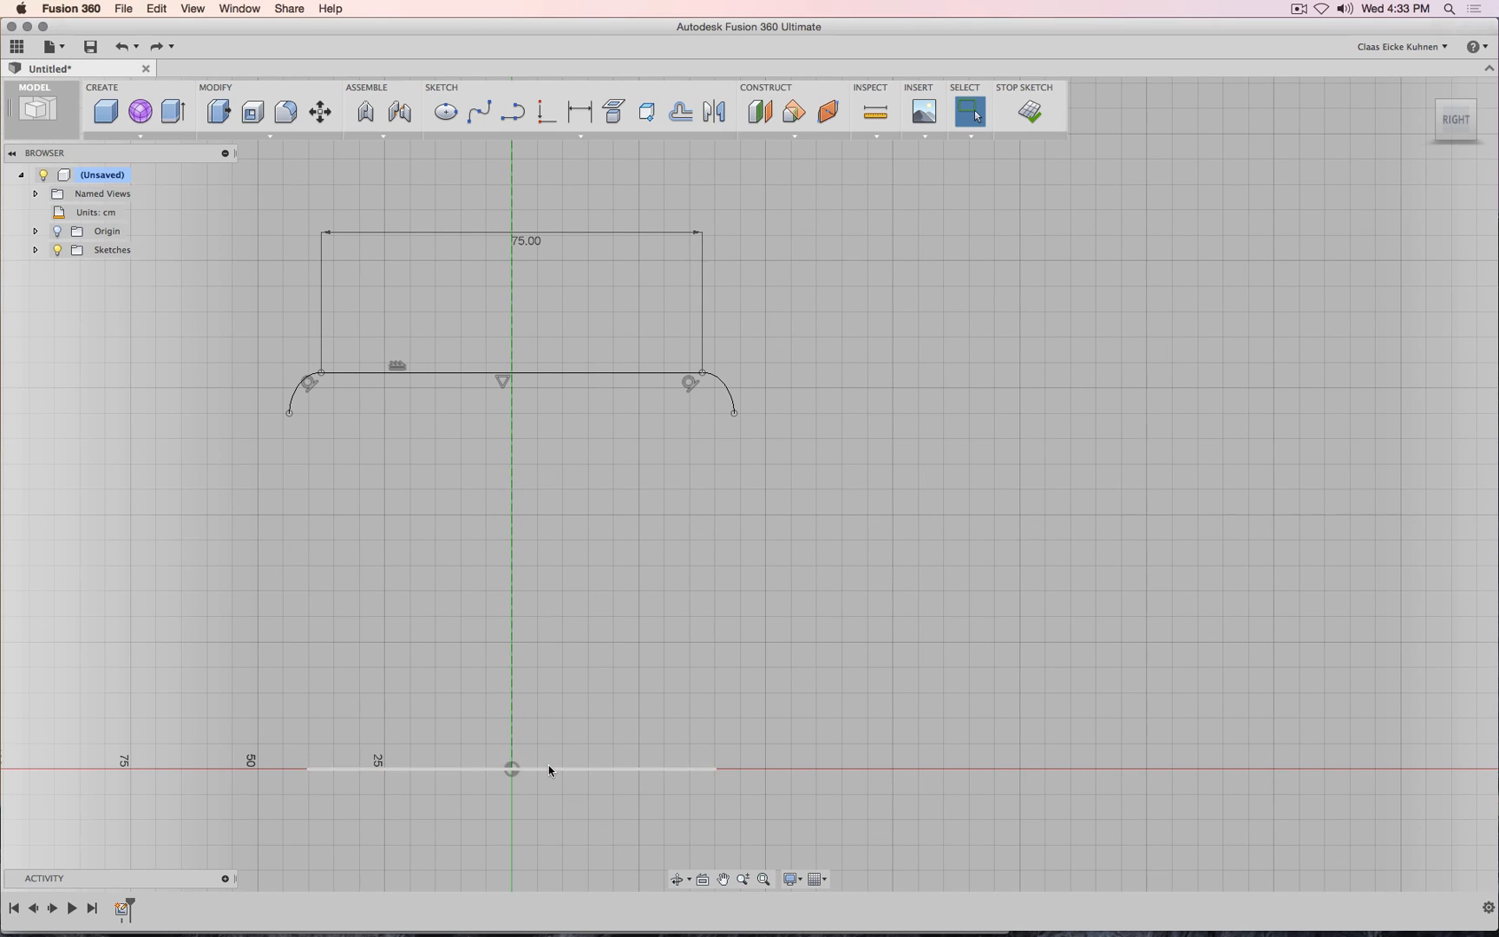
left_click_drag(548, 767, 546, 830)
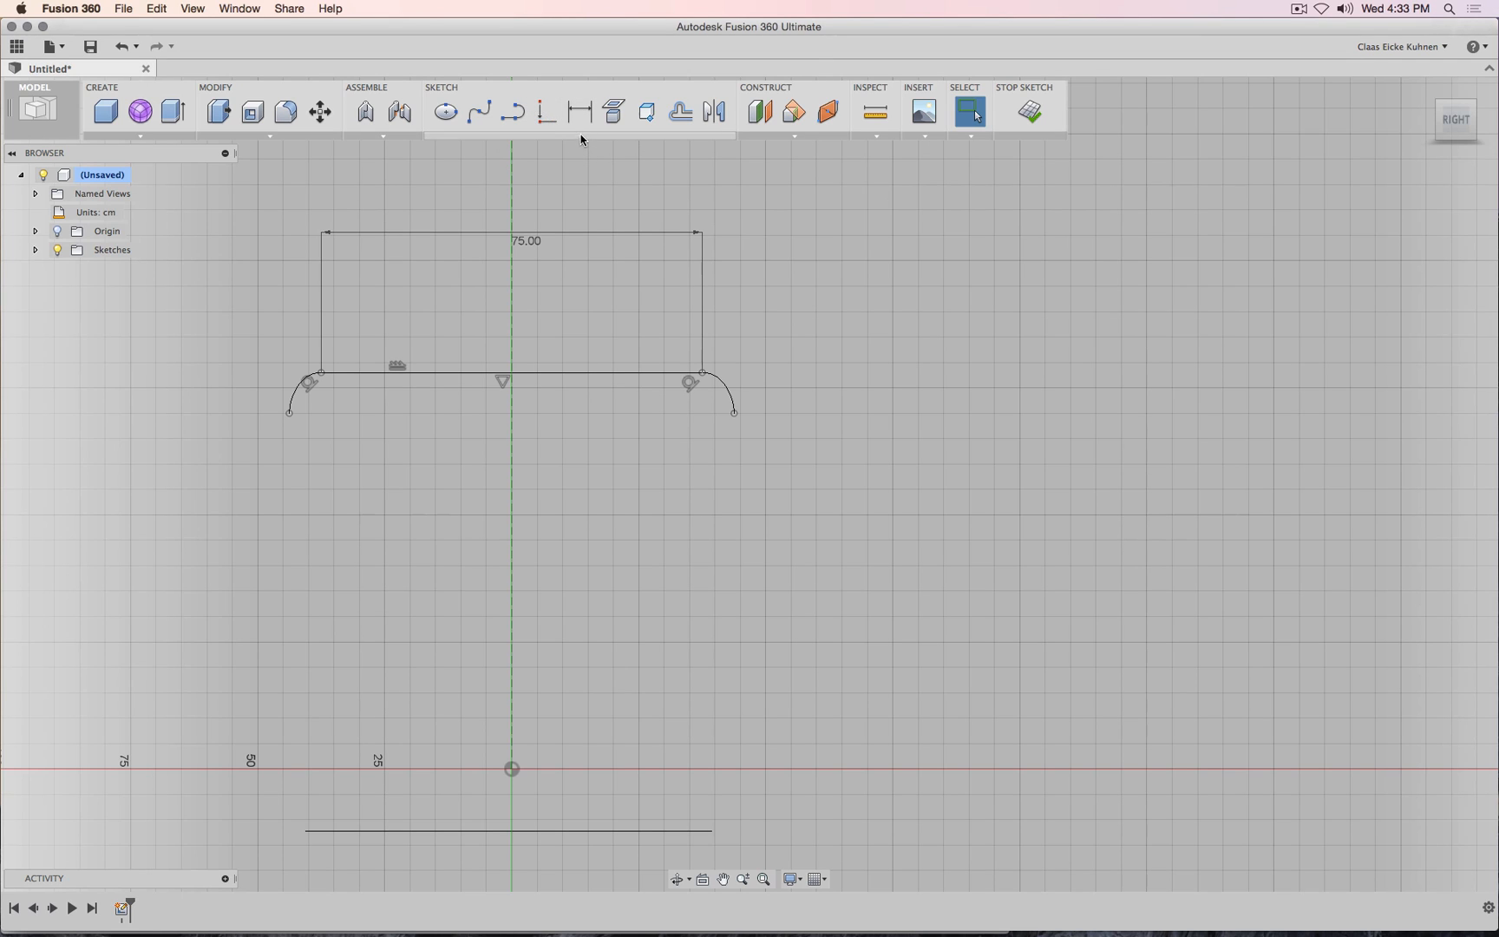
left_click(546, 114)
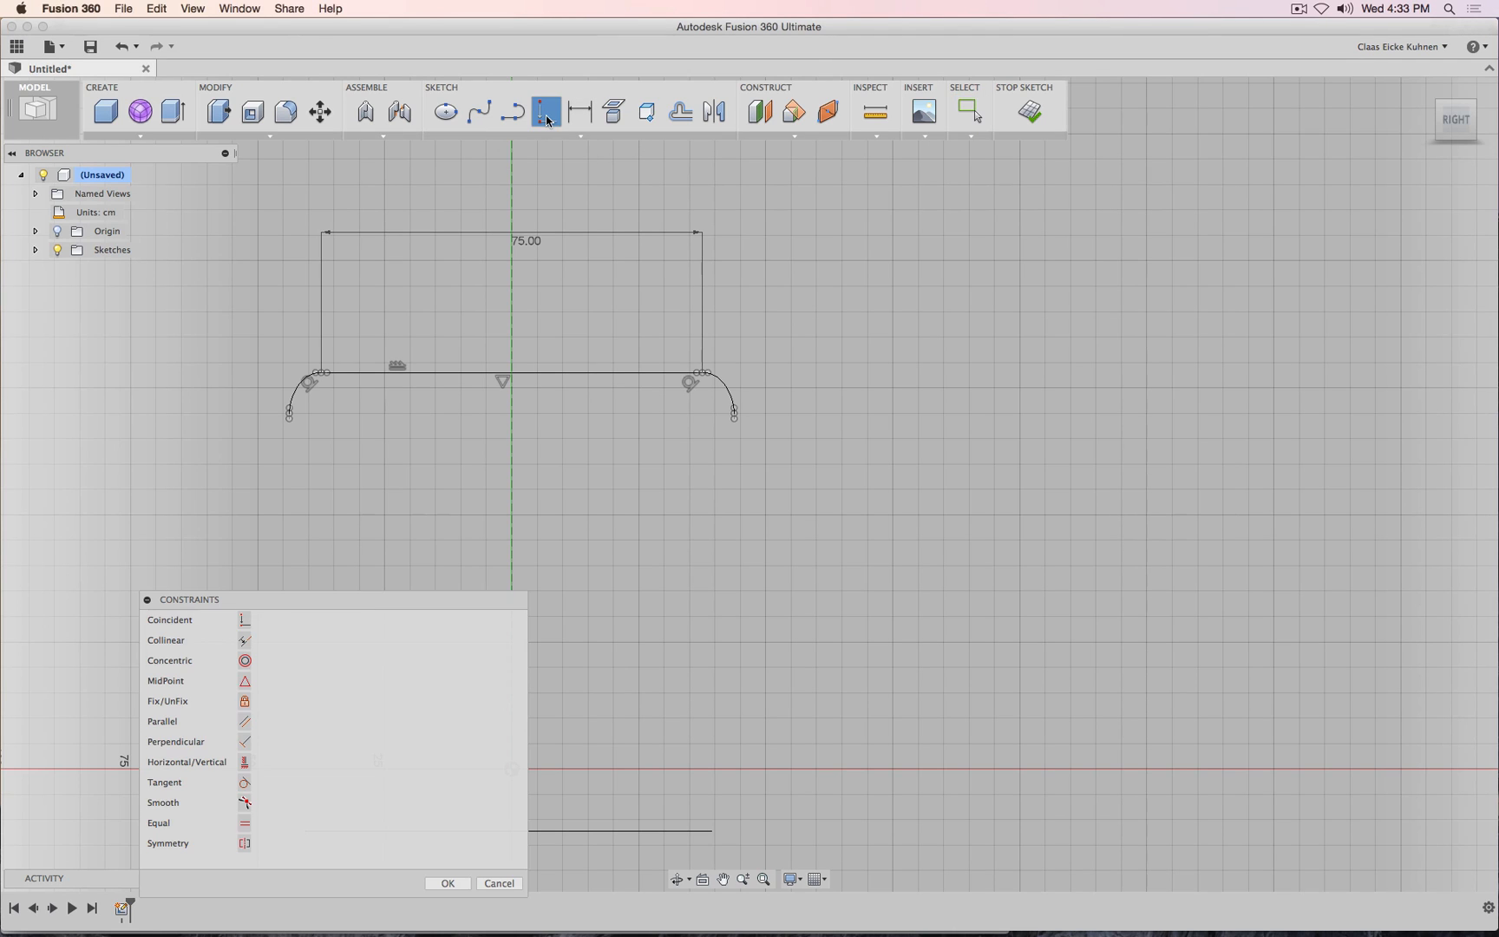
left_click(244, 681)
left_click_drag(368, 600, 206, 579)
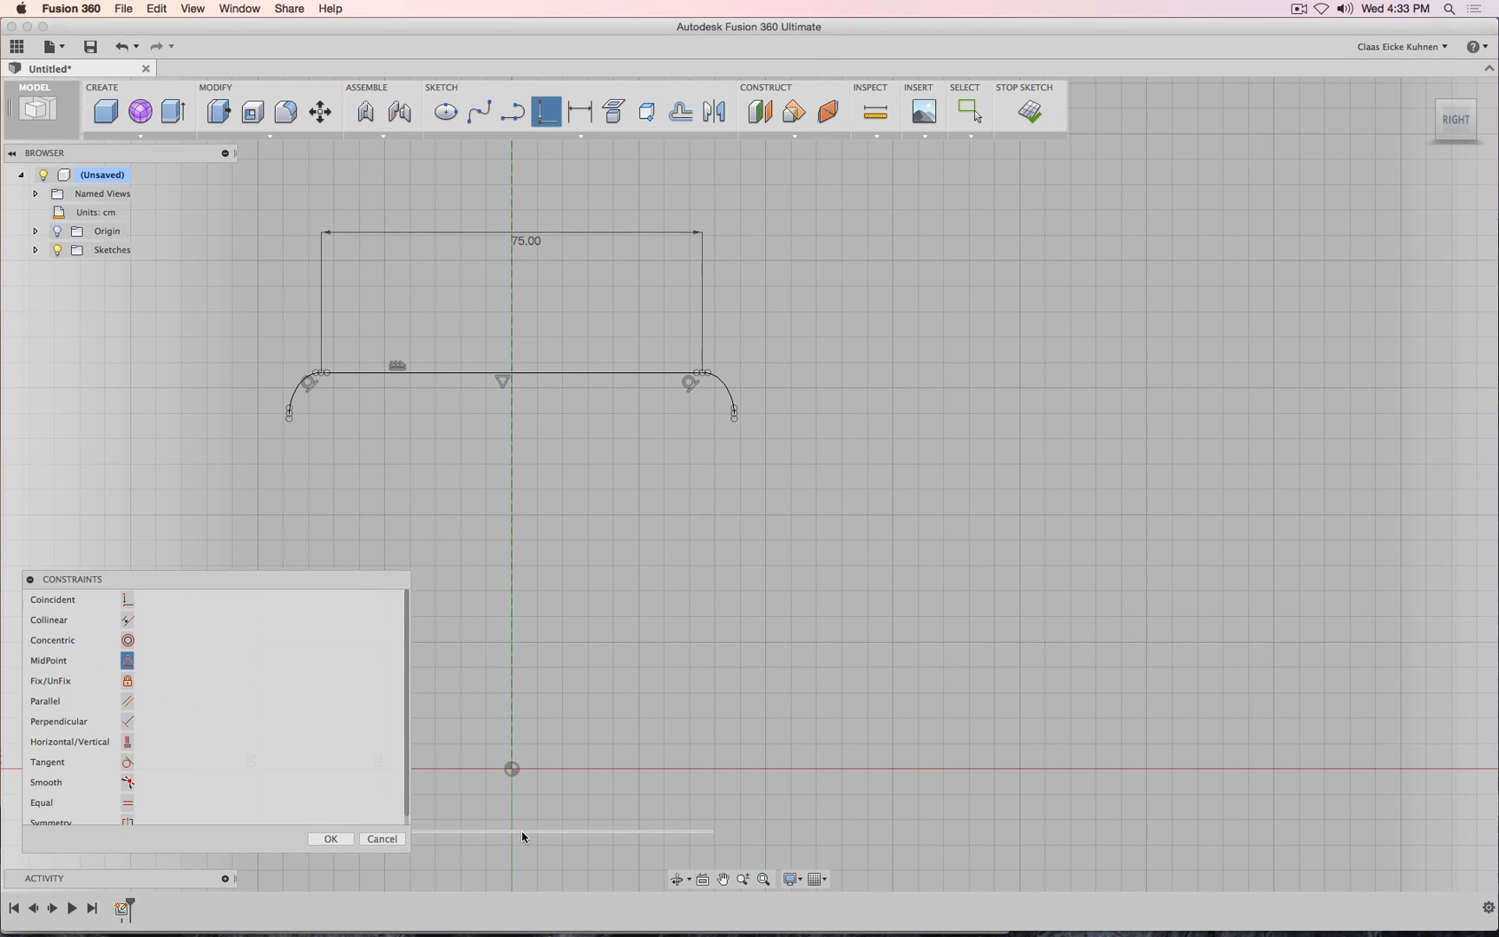
left_click(521, 831)
left_click(511, 770)
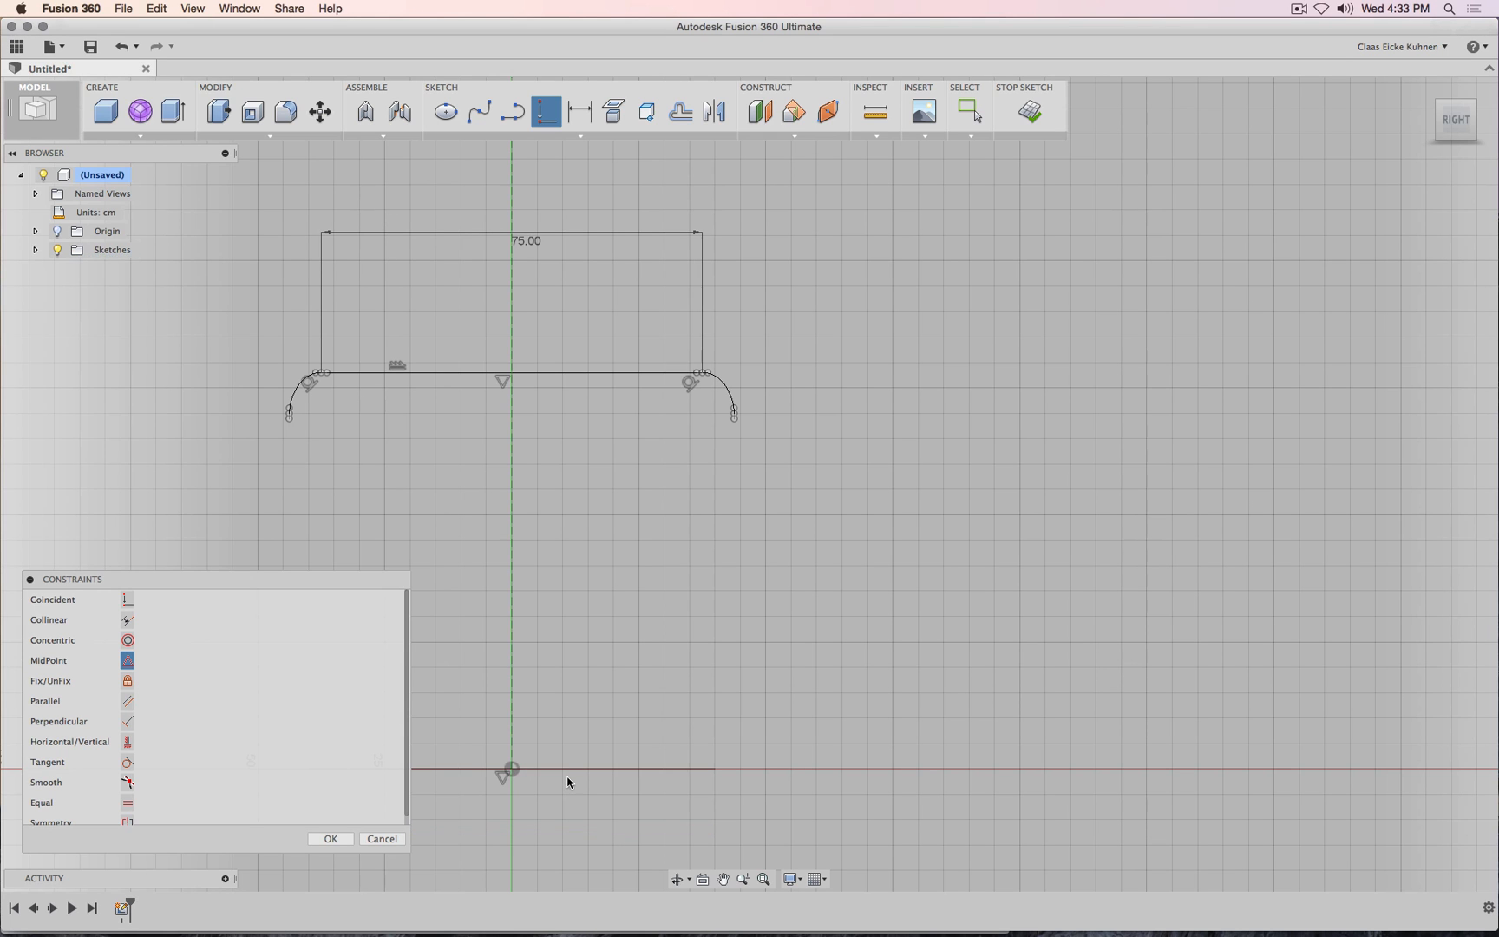
scroll(662, 598, "up", 5)
scroll(620, 630, "down", 1)
middle_click_drag(665, 602, 967, 408)
scroll(881, 568, "down", 7)
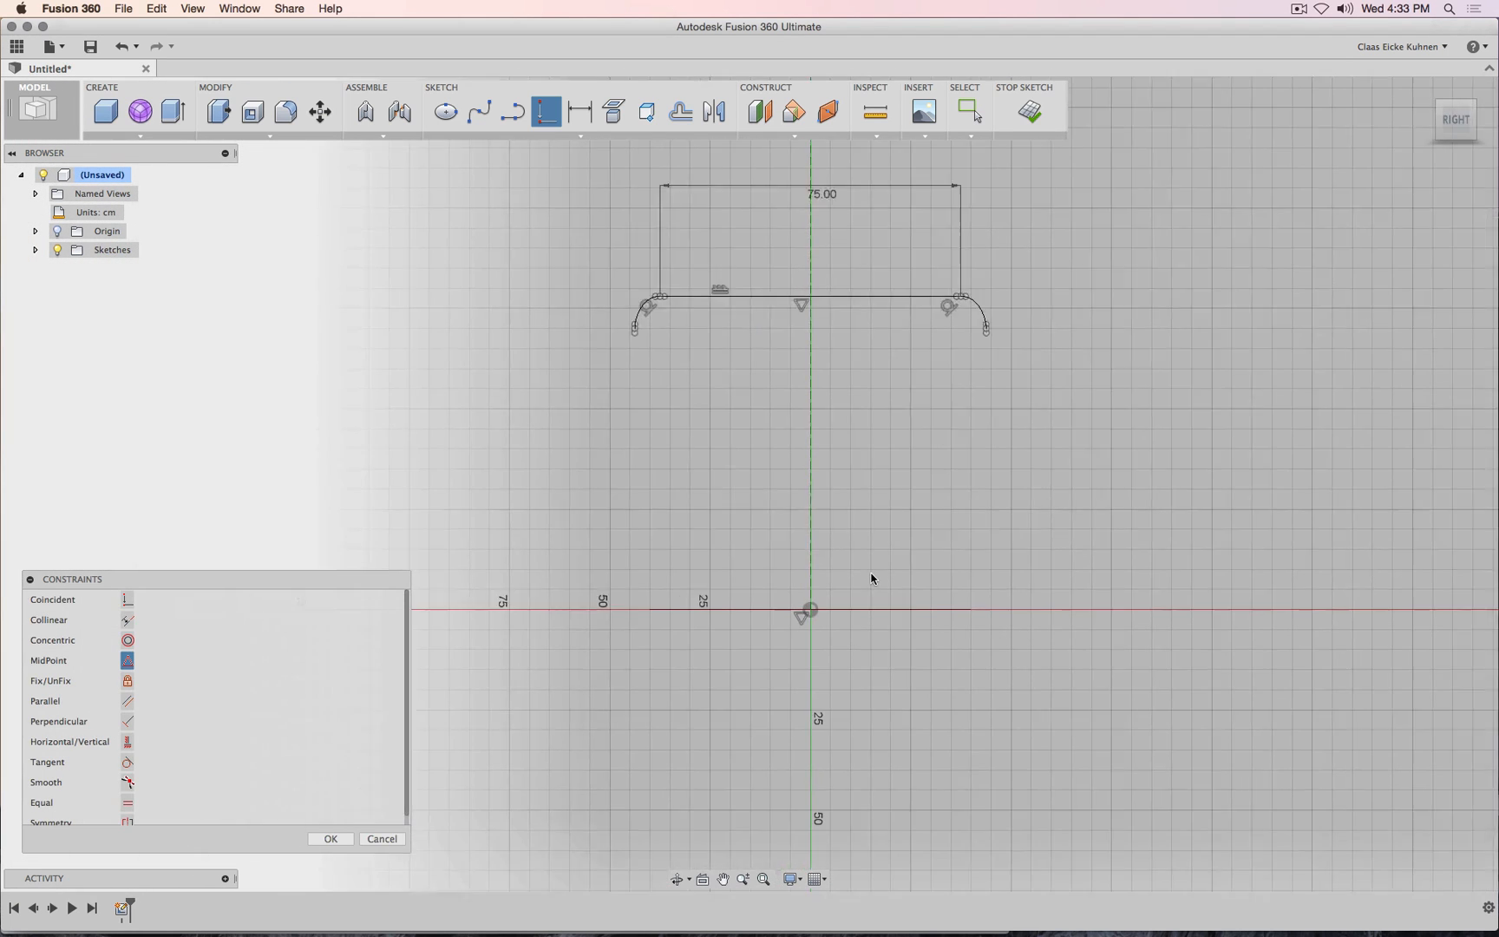
Dimension the base line between its endpoints and set its width to 60 cm.
left_click(580, 111)
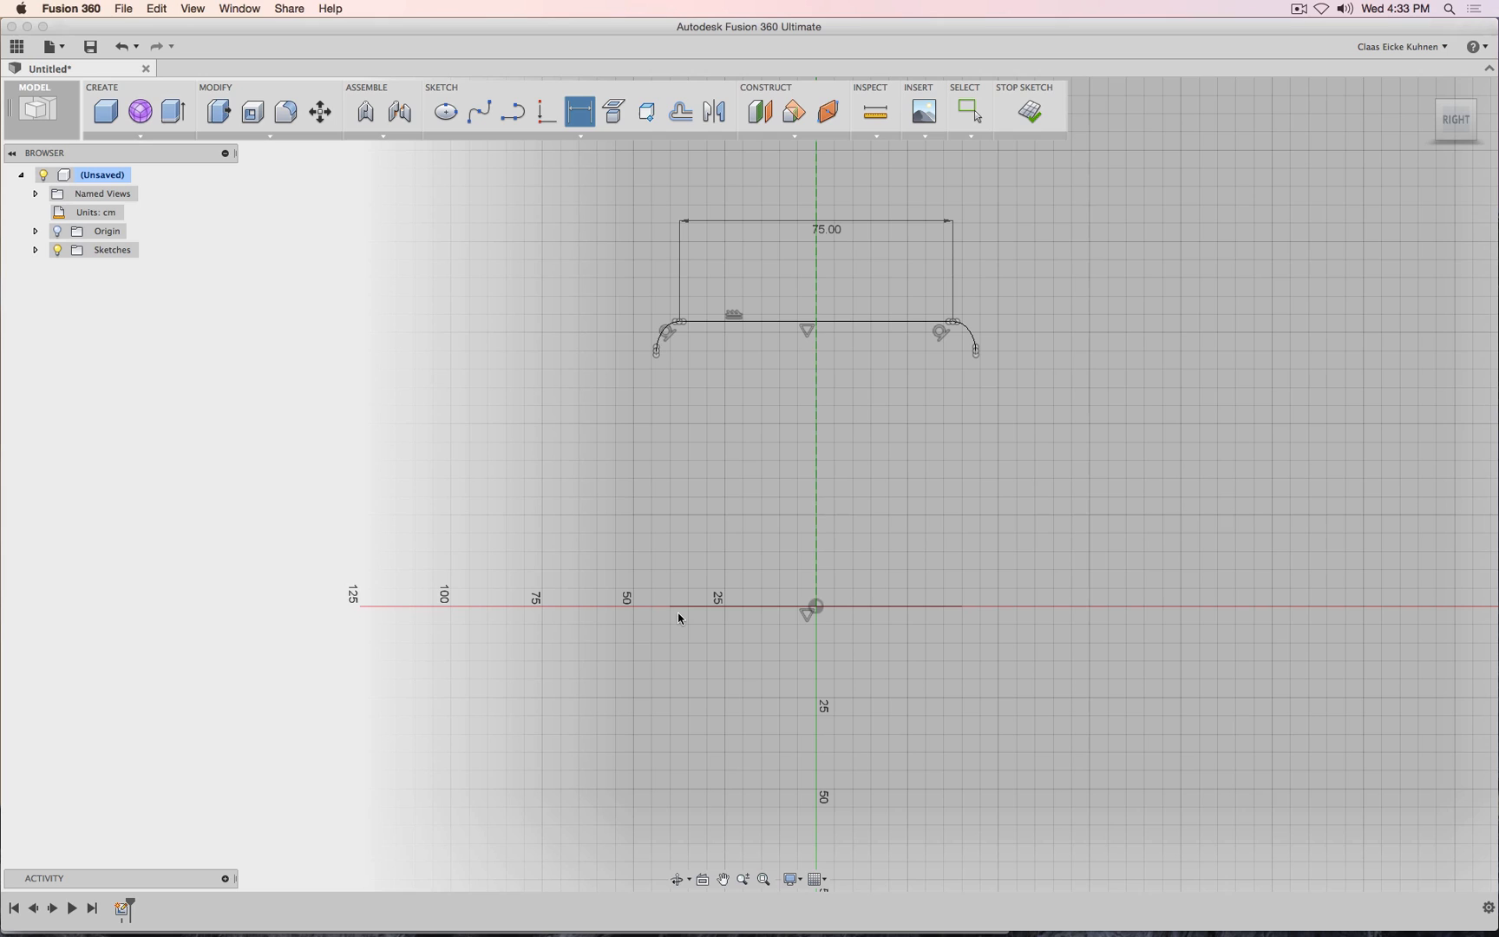
left_click(669, 606)
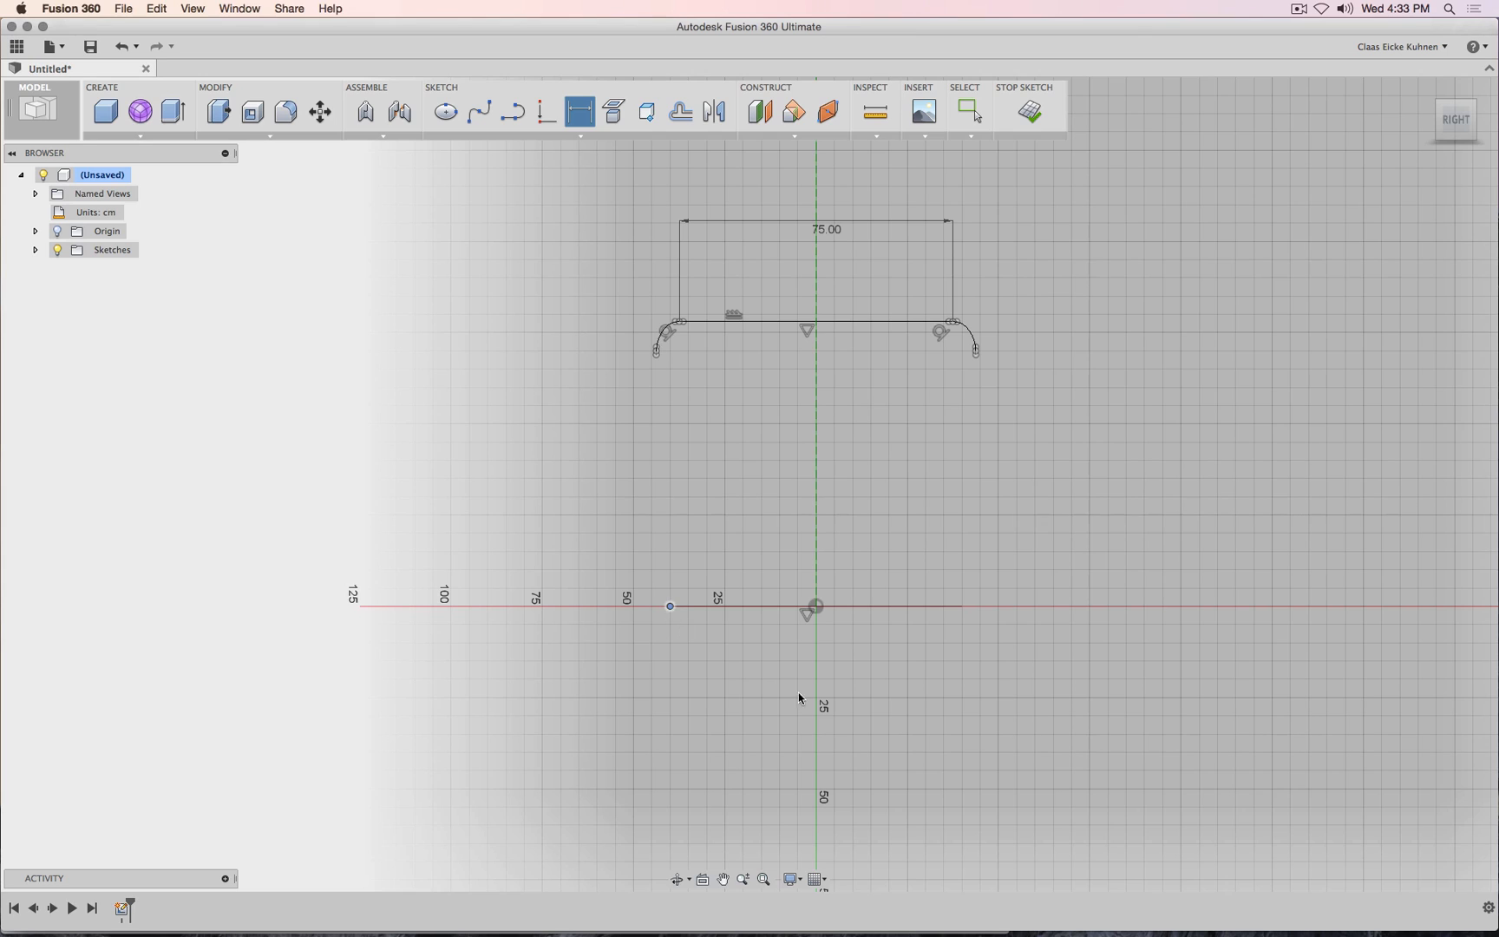
left_click(961, 606)
left_click(949, 739)
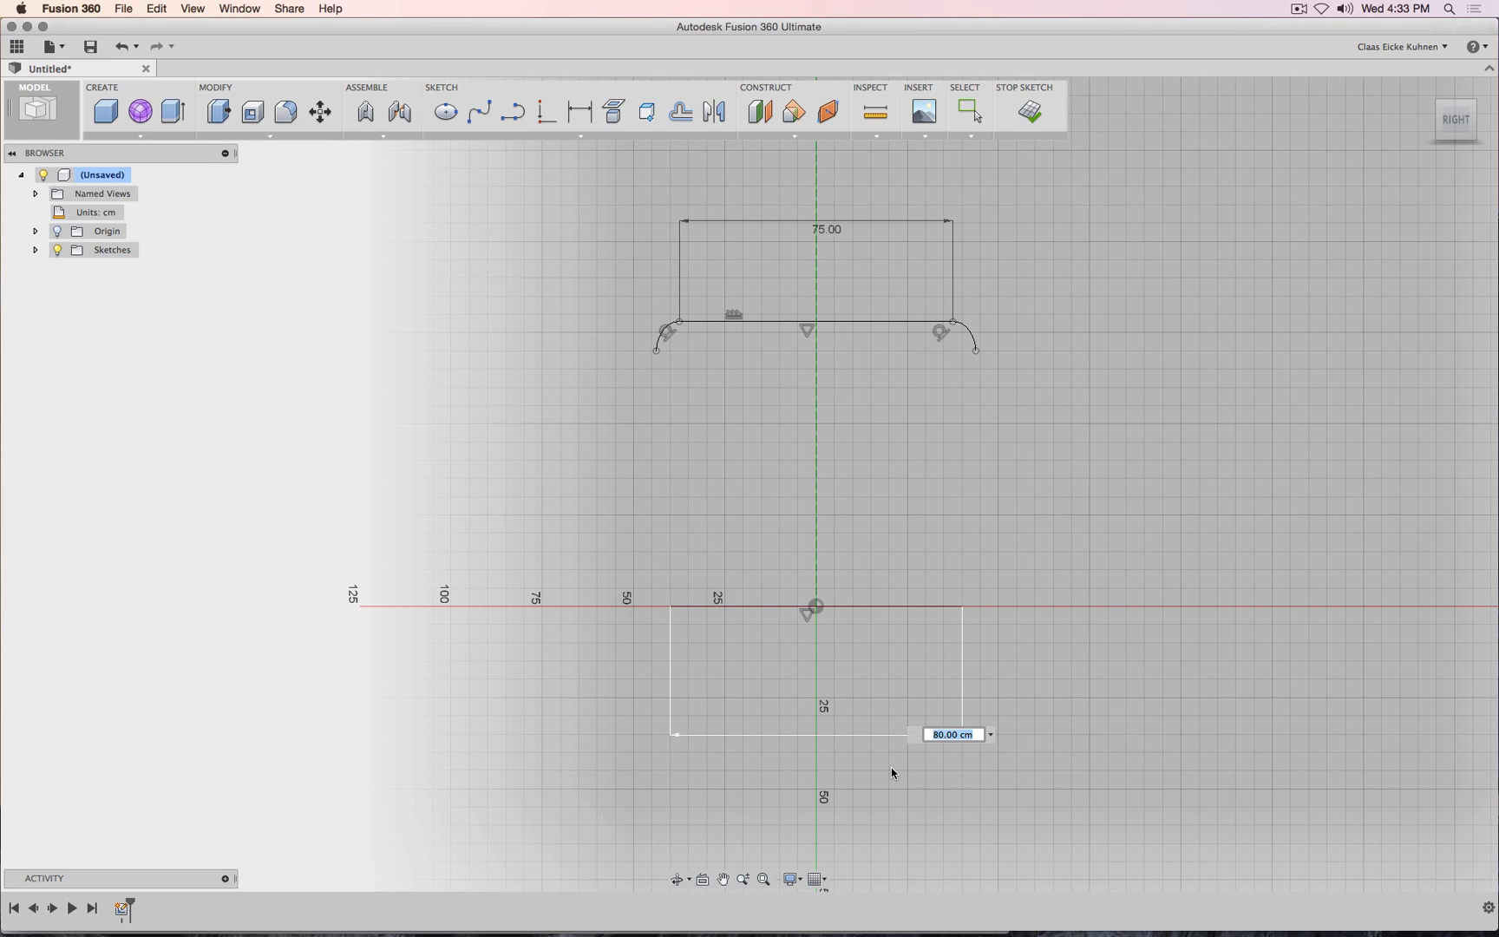
type("60")
key("Return")
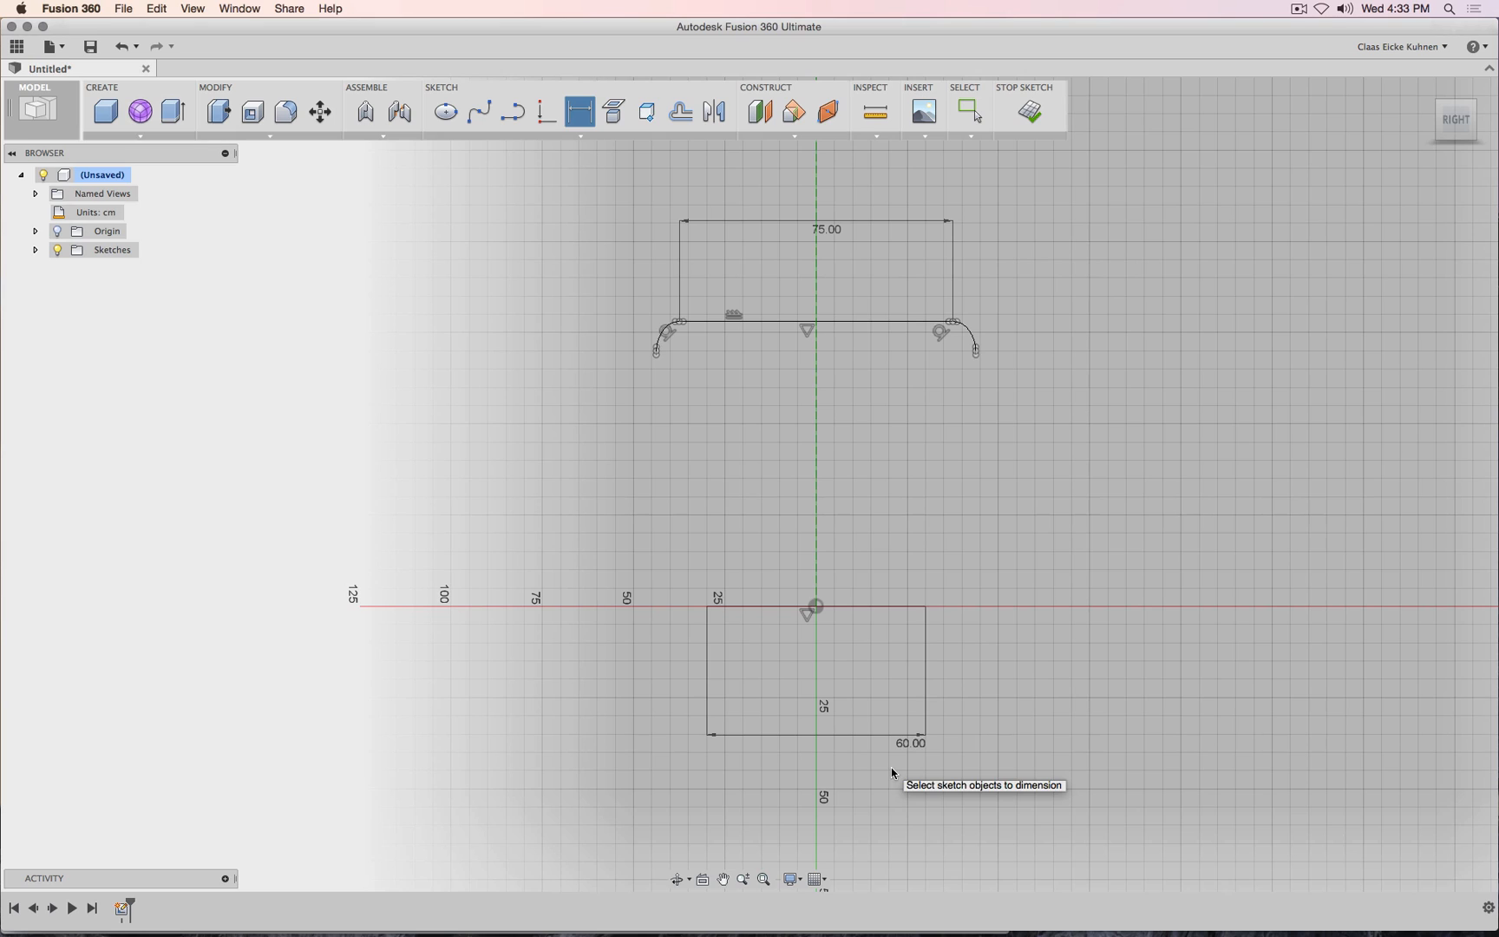
Change the base line's width dimension to 80 cm.
double_click(908, 742)
type("80")
key("Return")
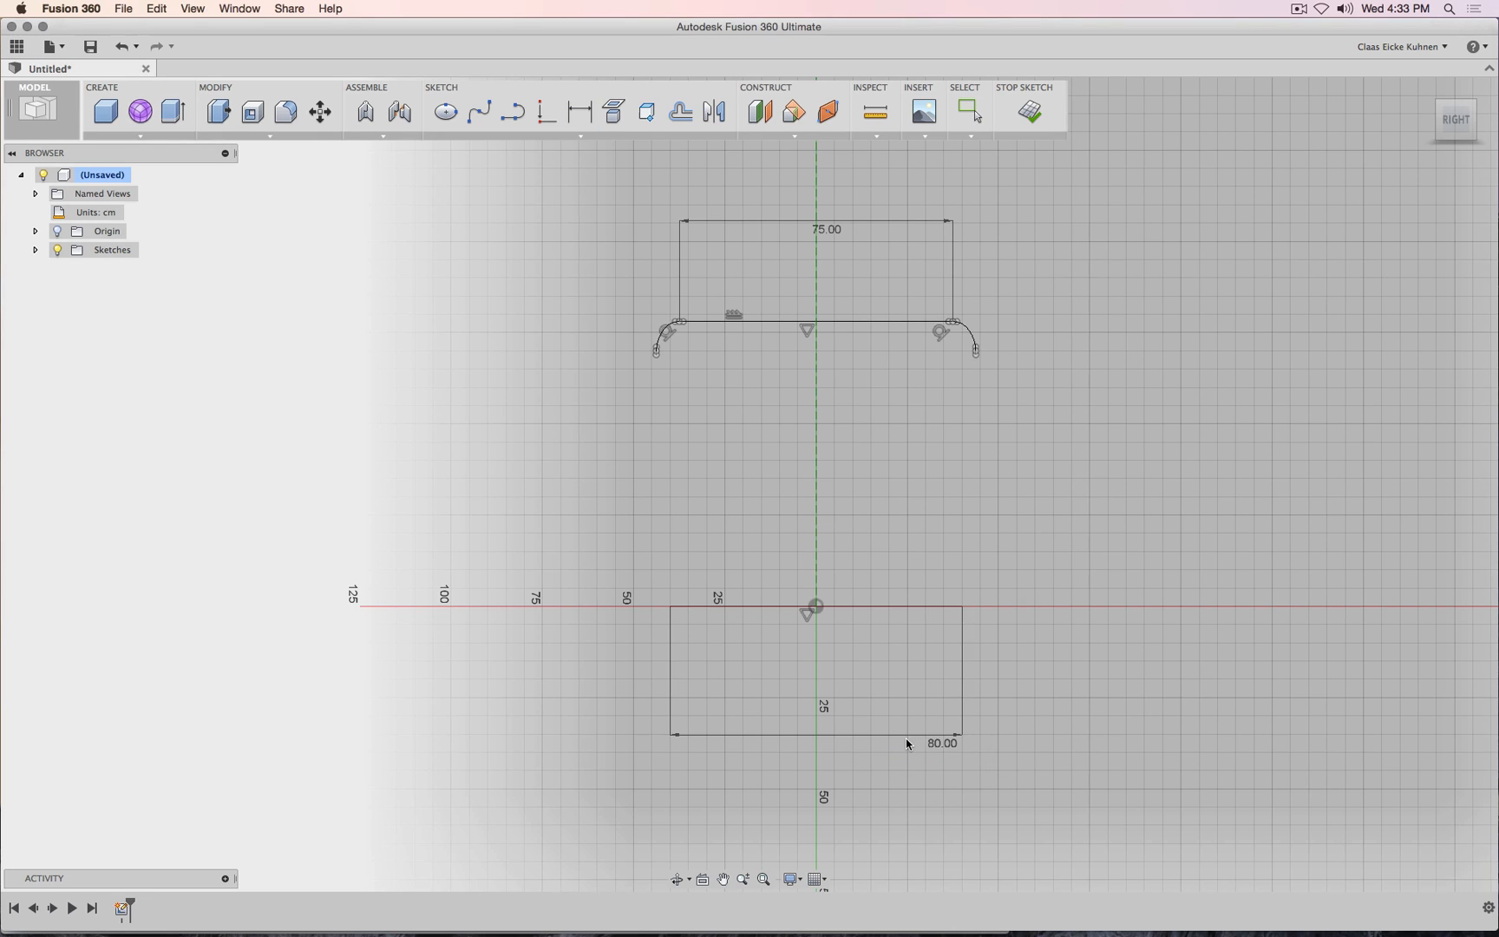
key("d")
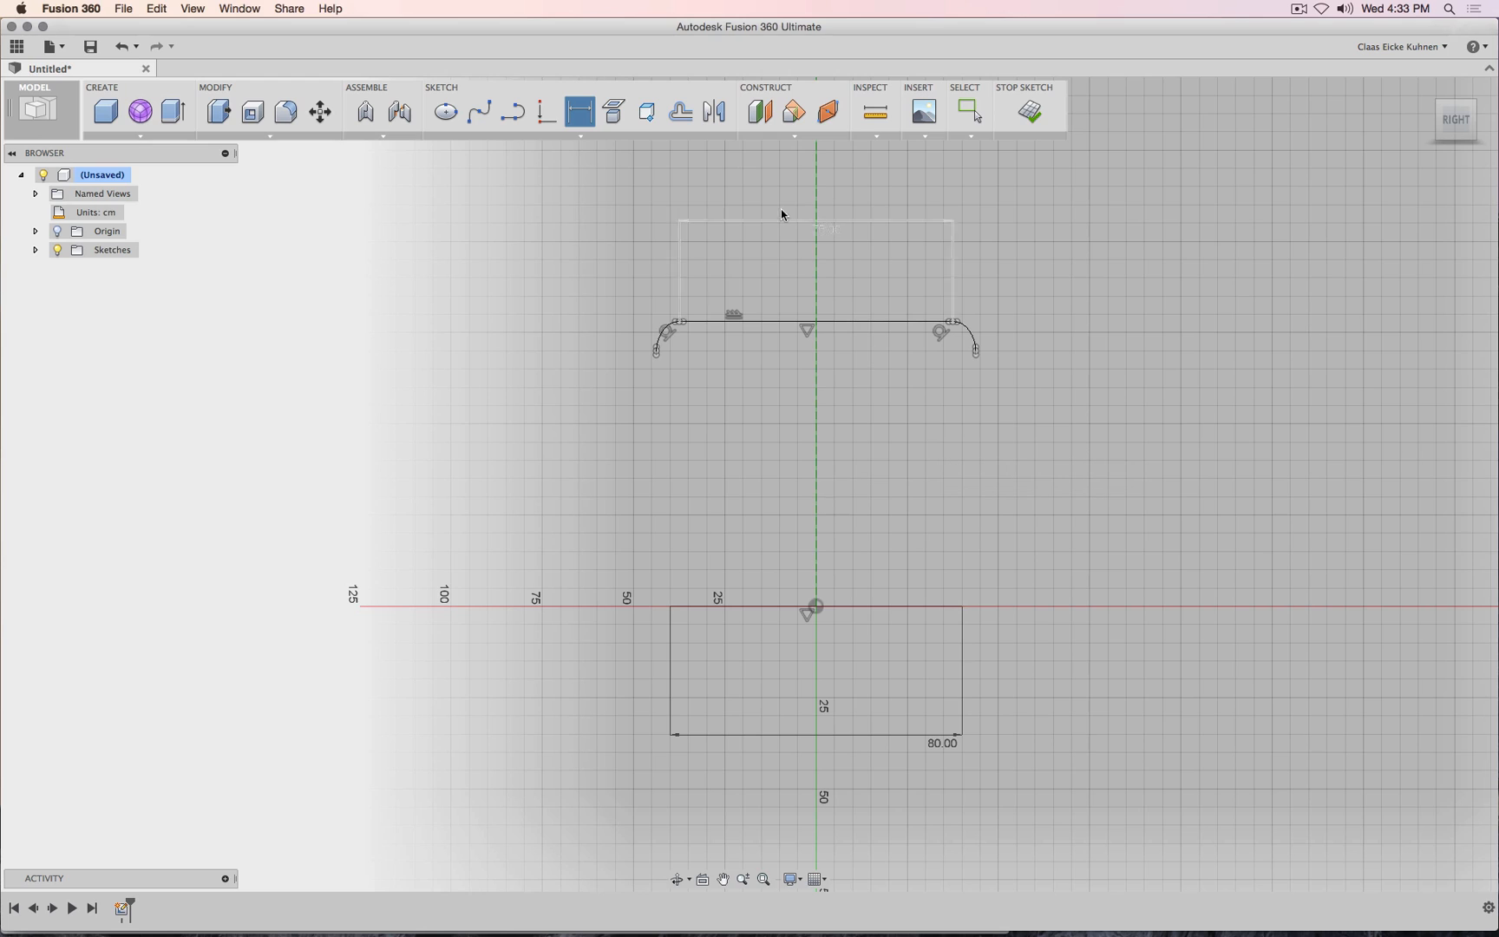
Change the top line's width dimension to 70 cm.
double_click(828, 230)
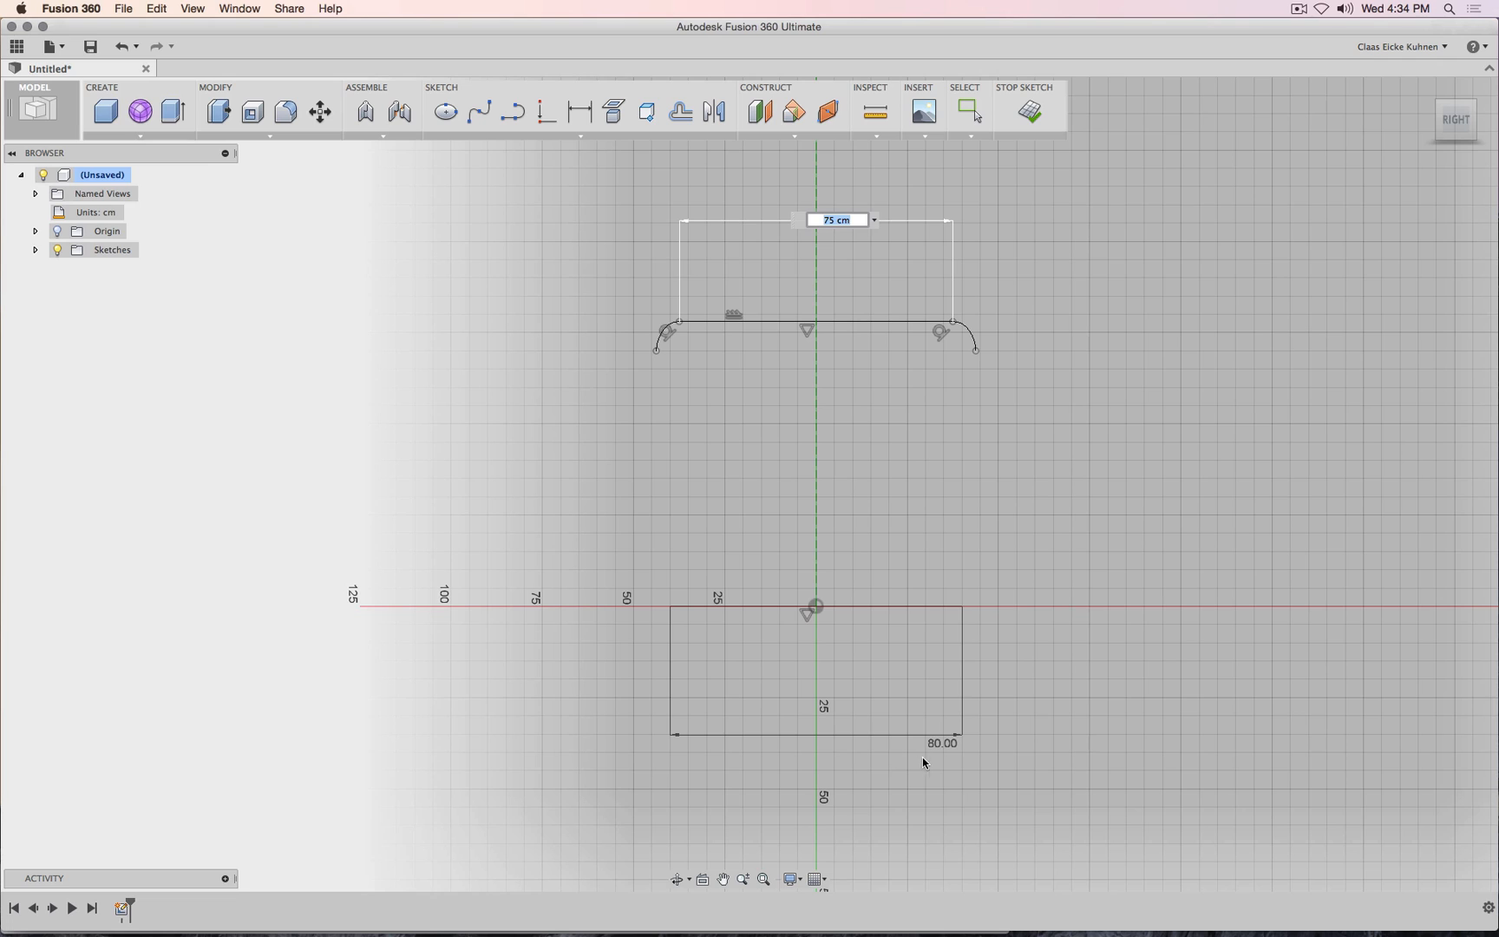
key("Return")
double_click(831, 236)
type("70")
key("Return")
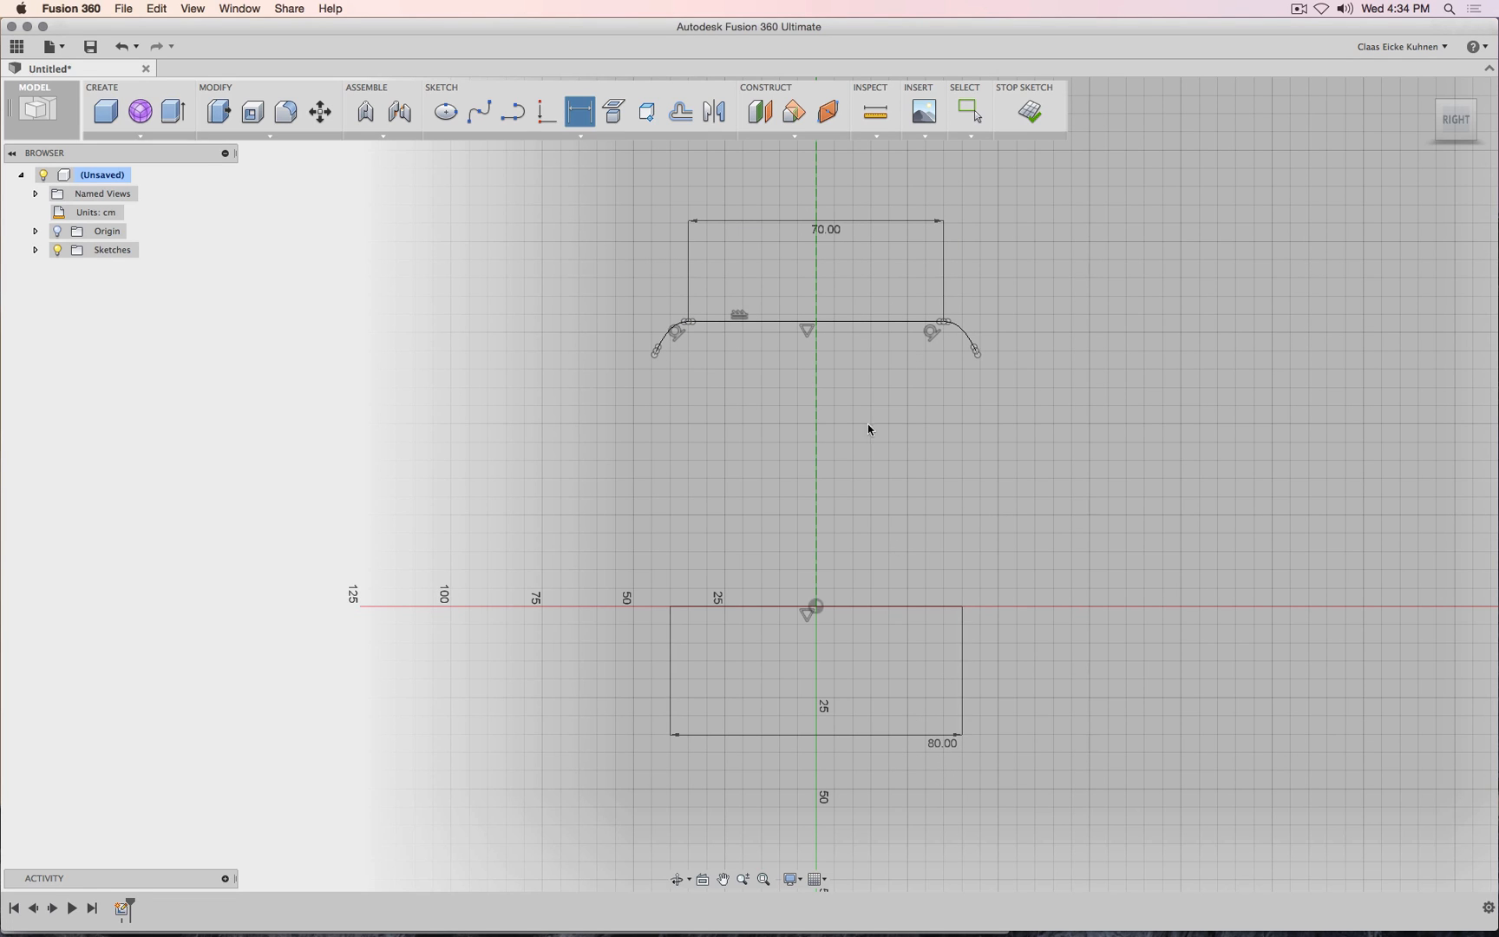
Draw two side lines joining the base line's endpoints to the lower ends of the corner arcs, closing the profile.
left_click(513, 111)
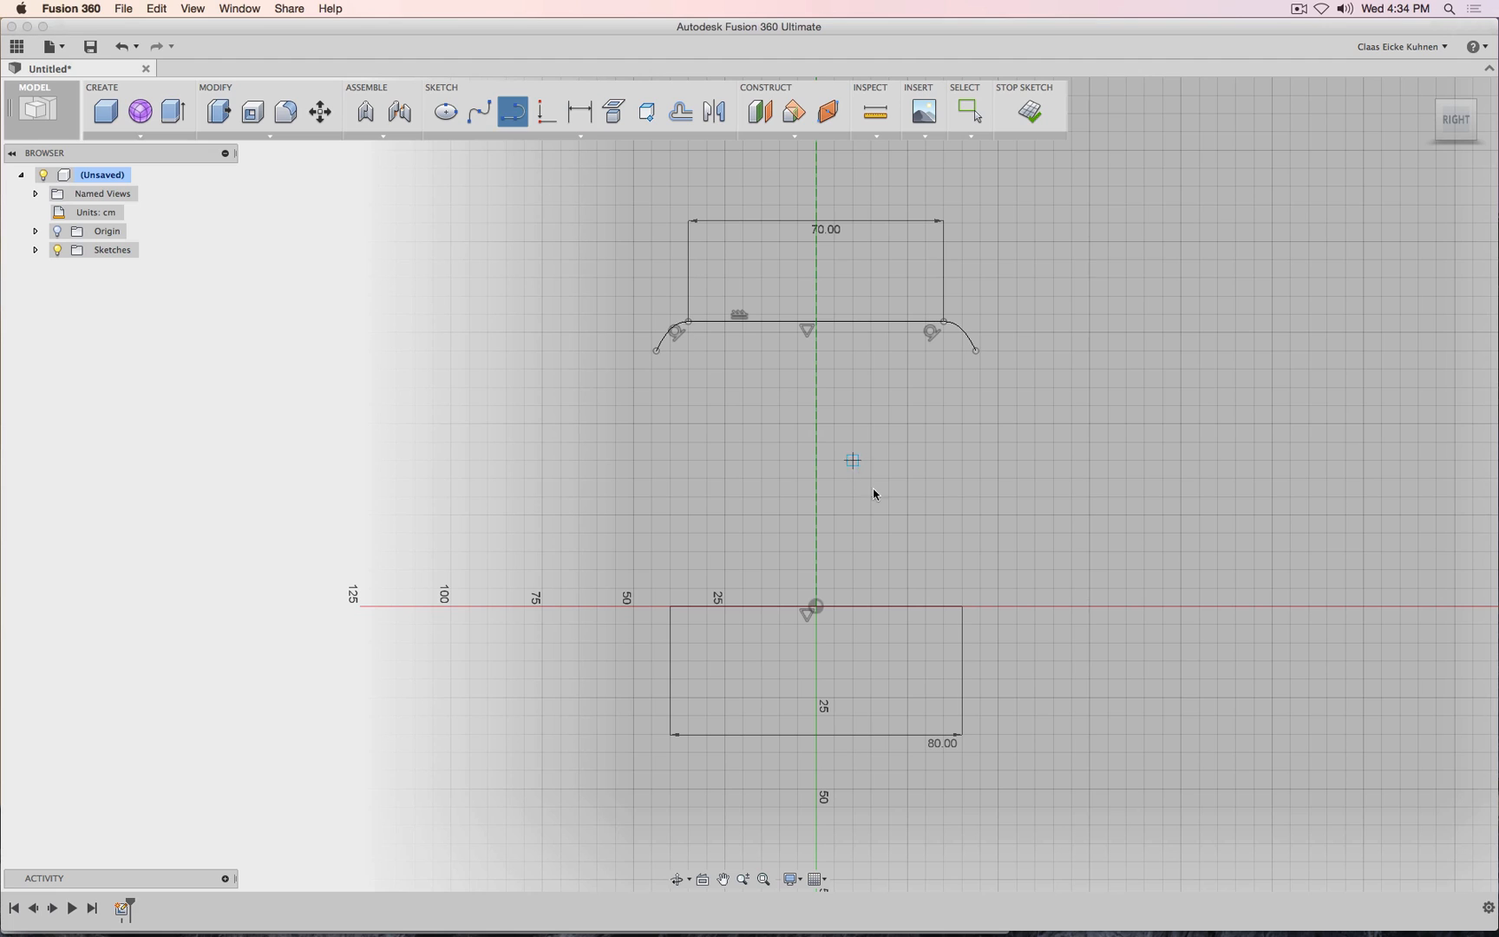
left_click(962, 606)
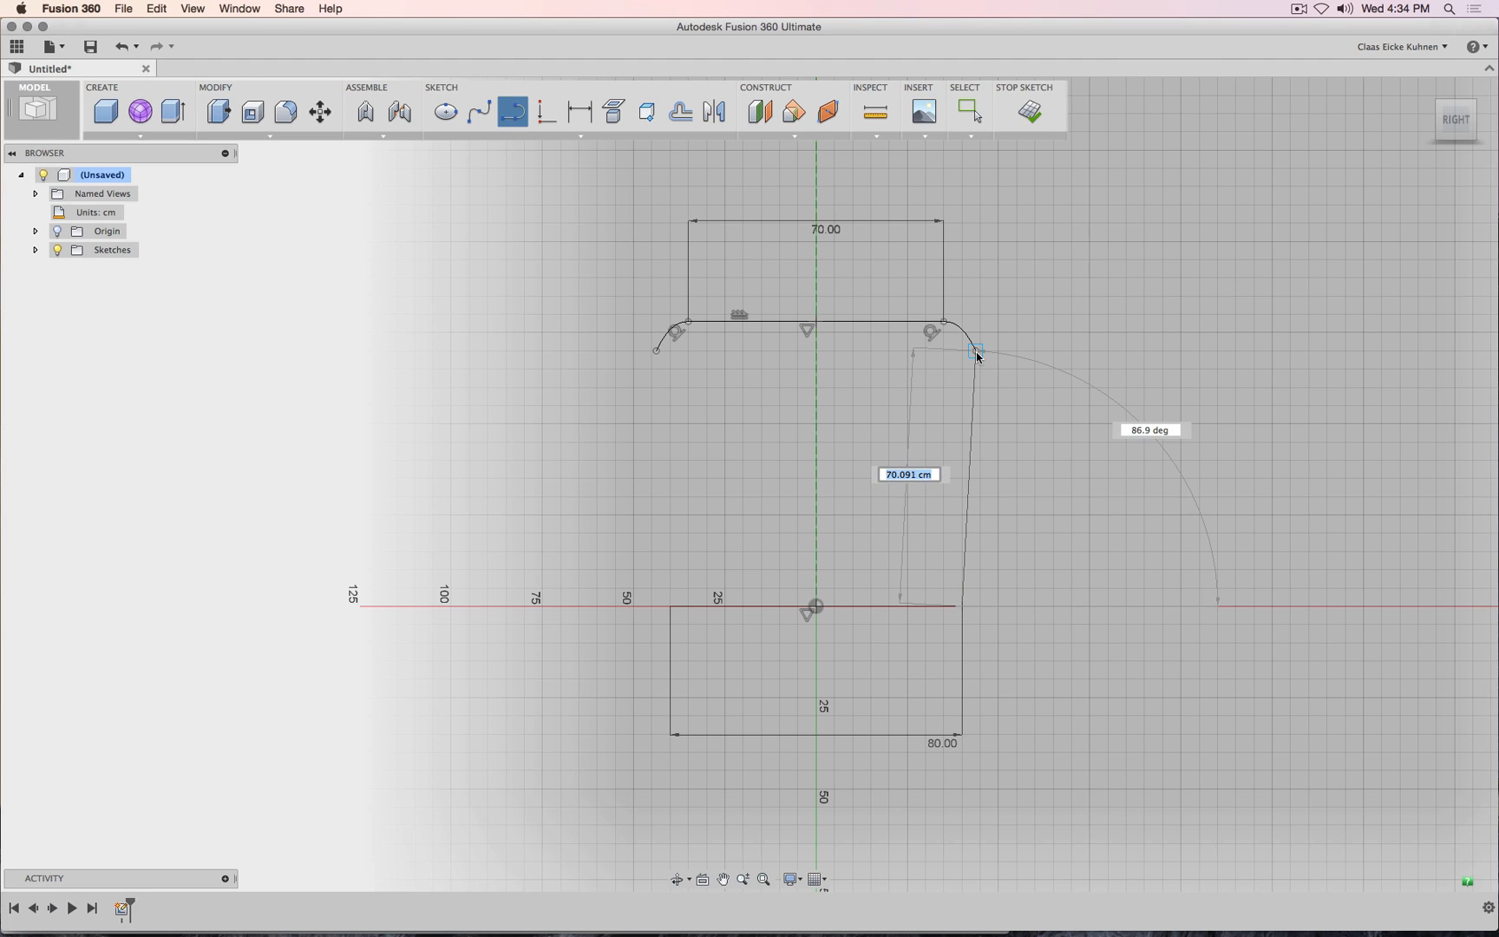
left_click(976, 351)
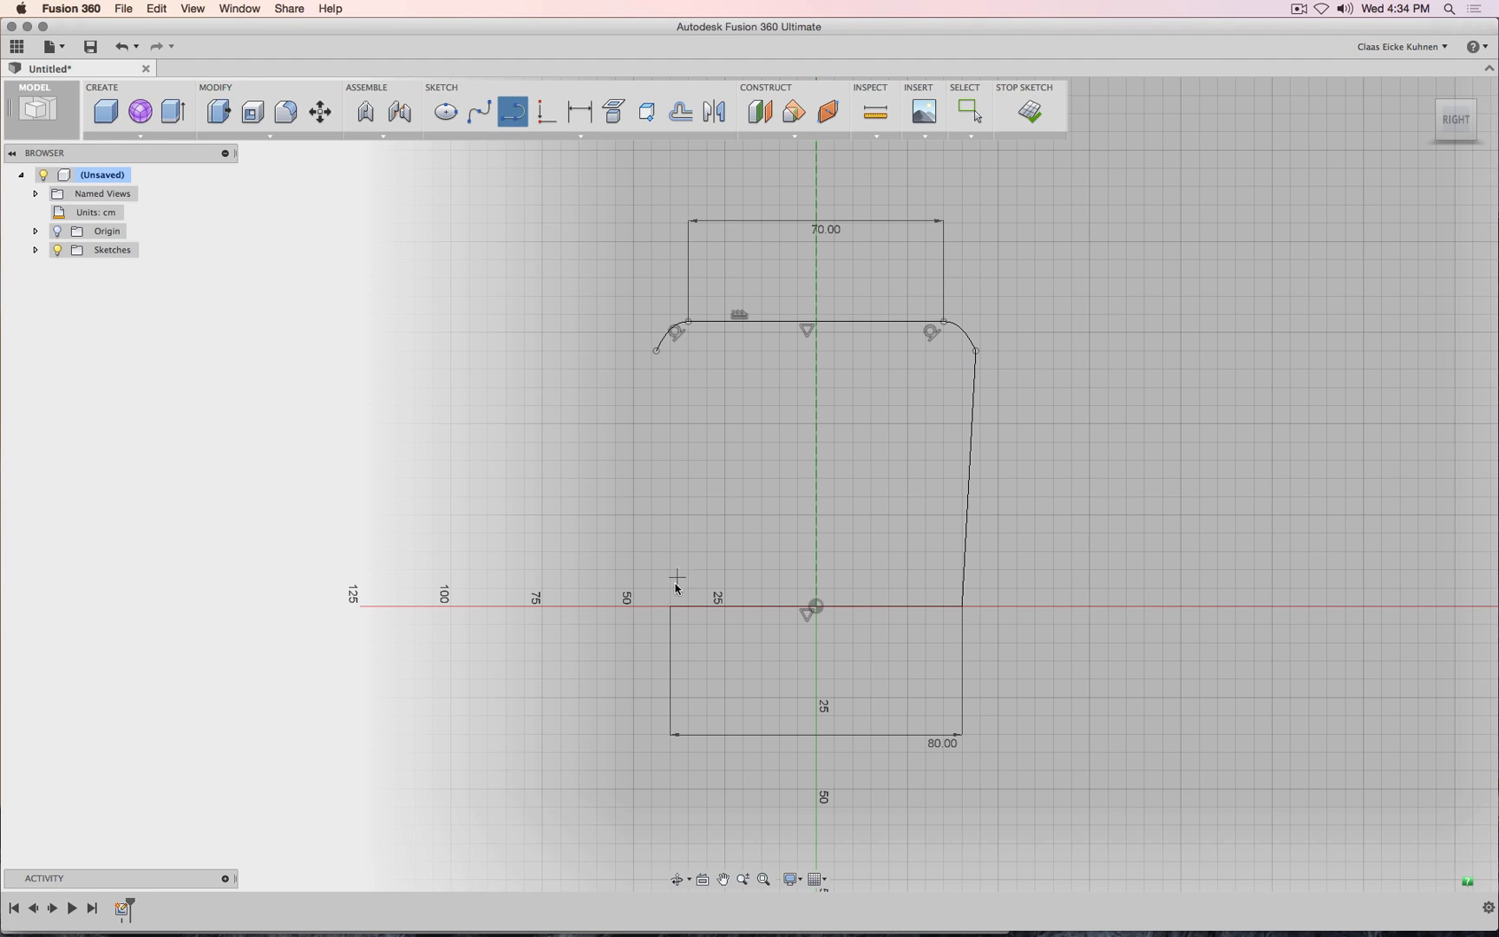
left_click(670, 607)
left_click(656, 350)
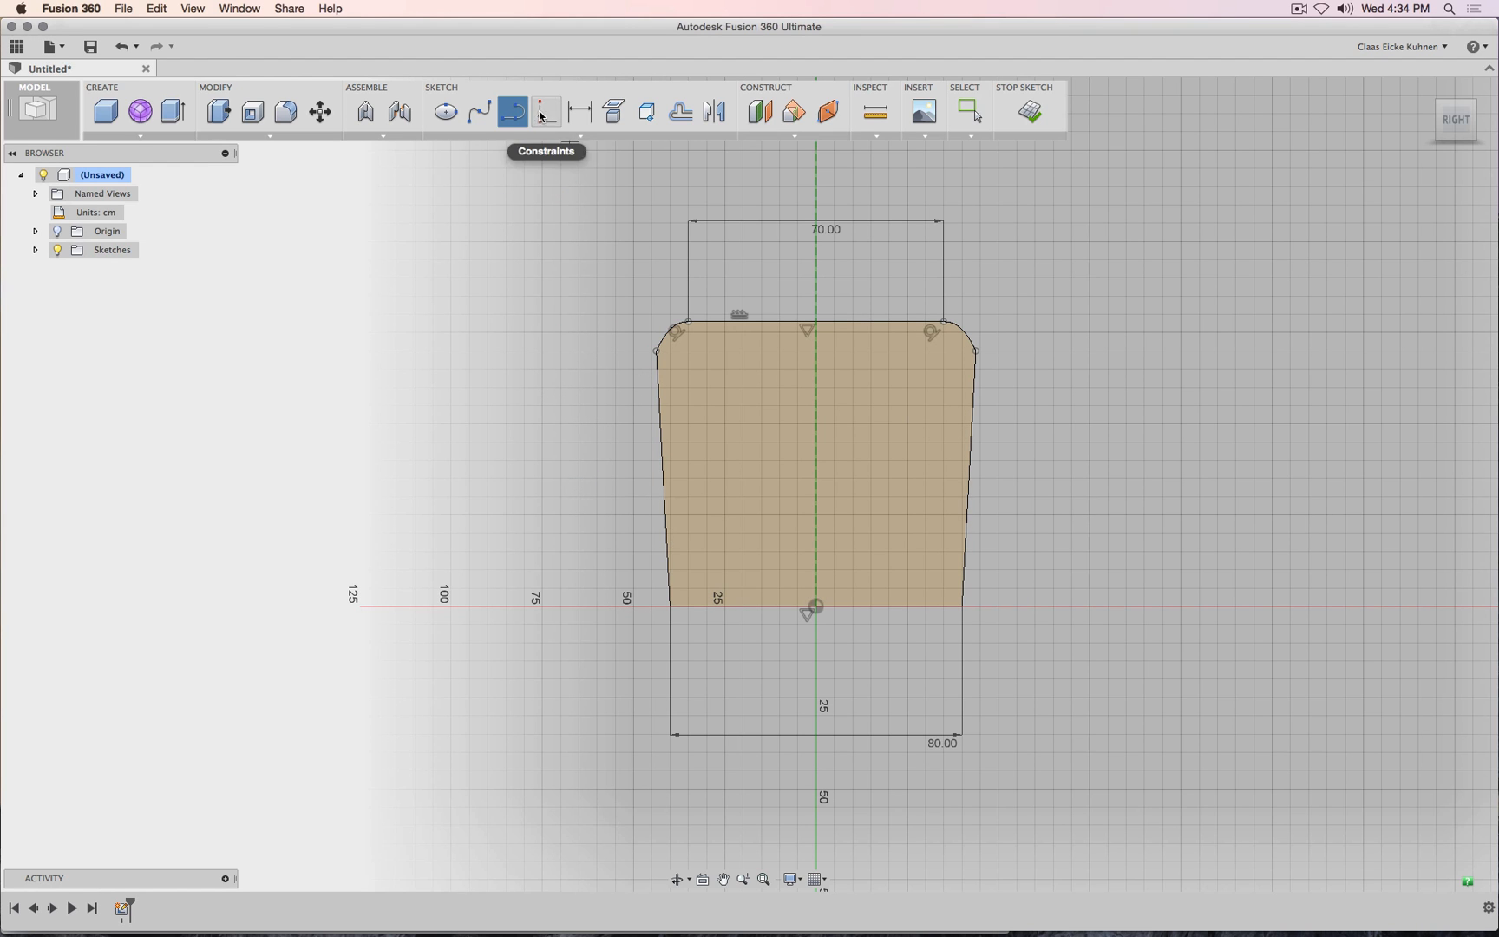
Apply Tangent constraints between each corner curve and its adjoining side line.
scroll(583, 333, "up", 5)
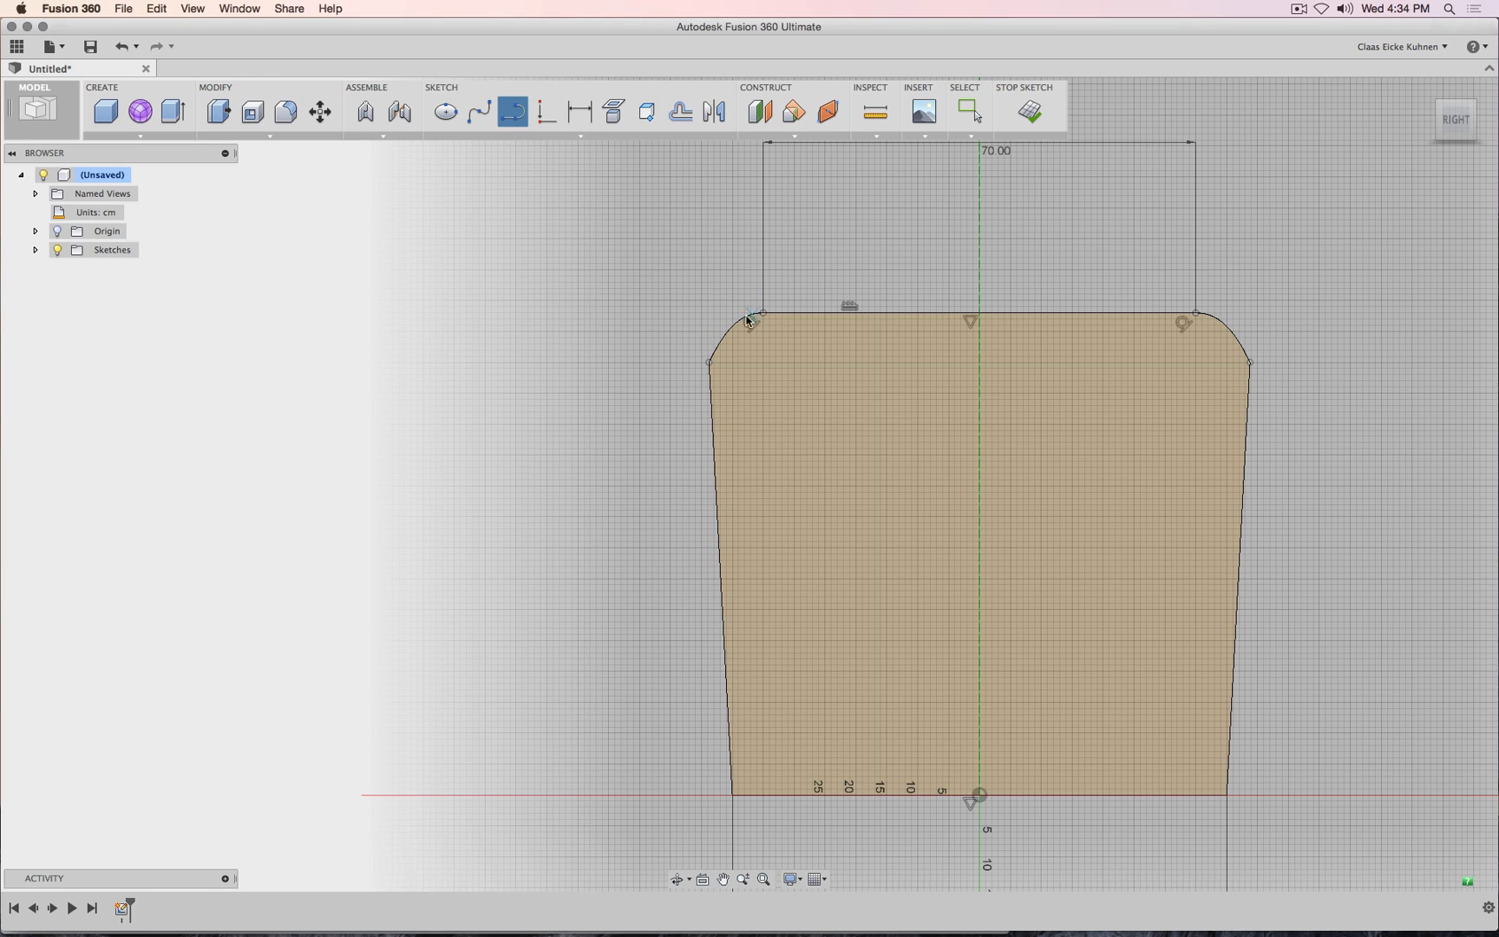
left_click(546, 111)
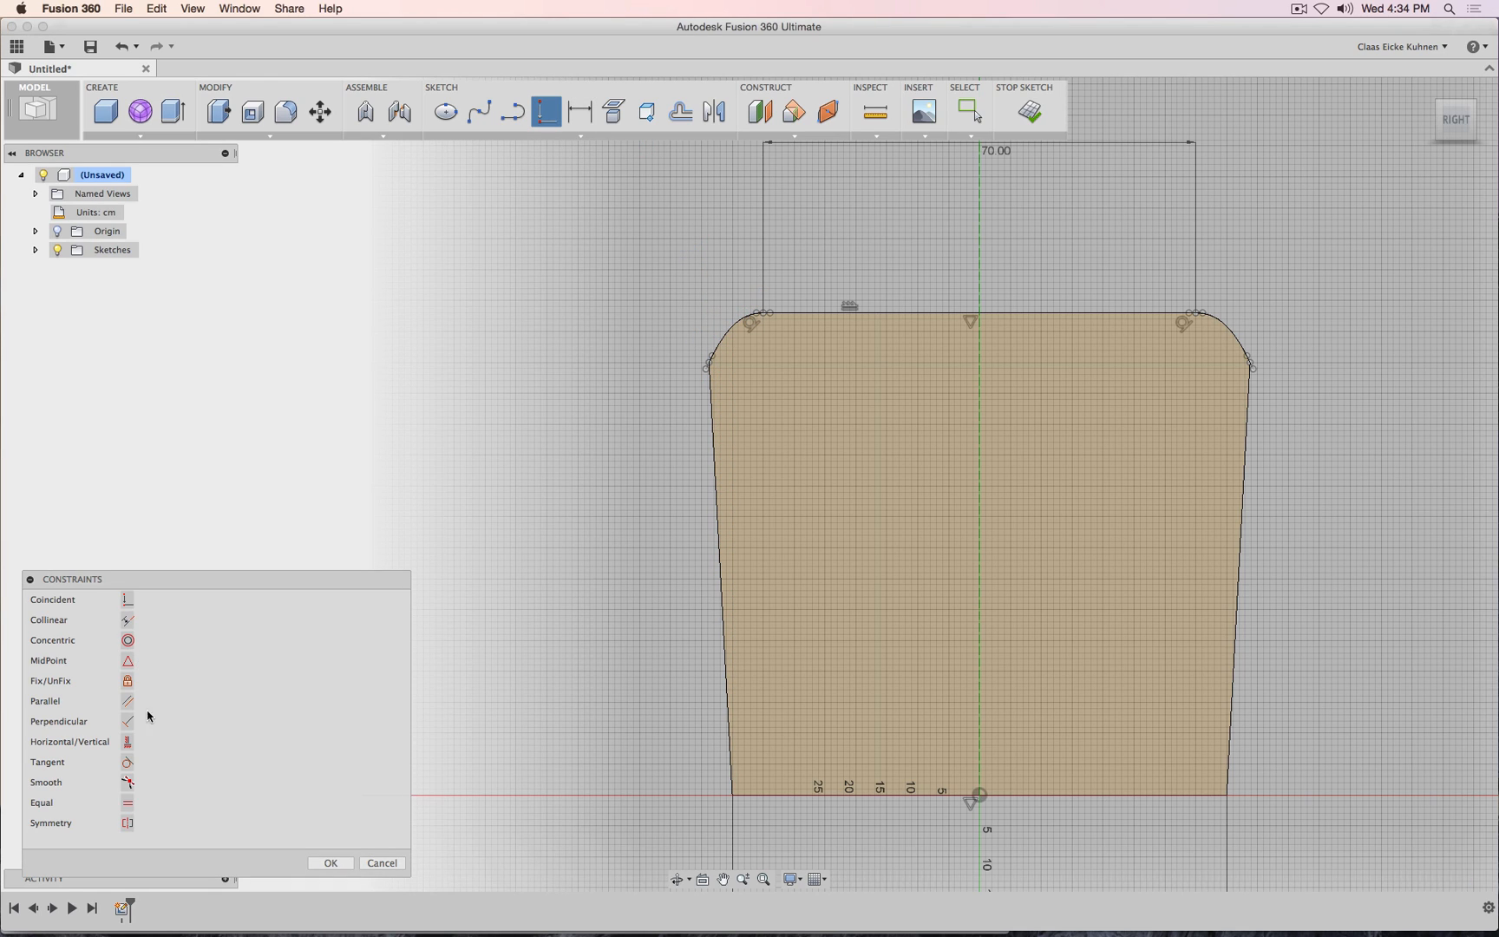
left_click(735, 335)
left_click(710, 375)
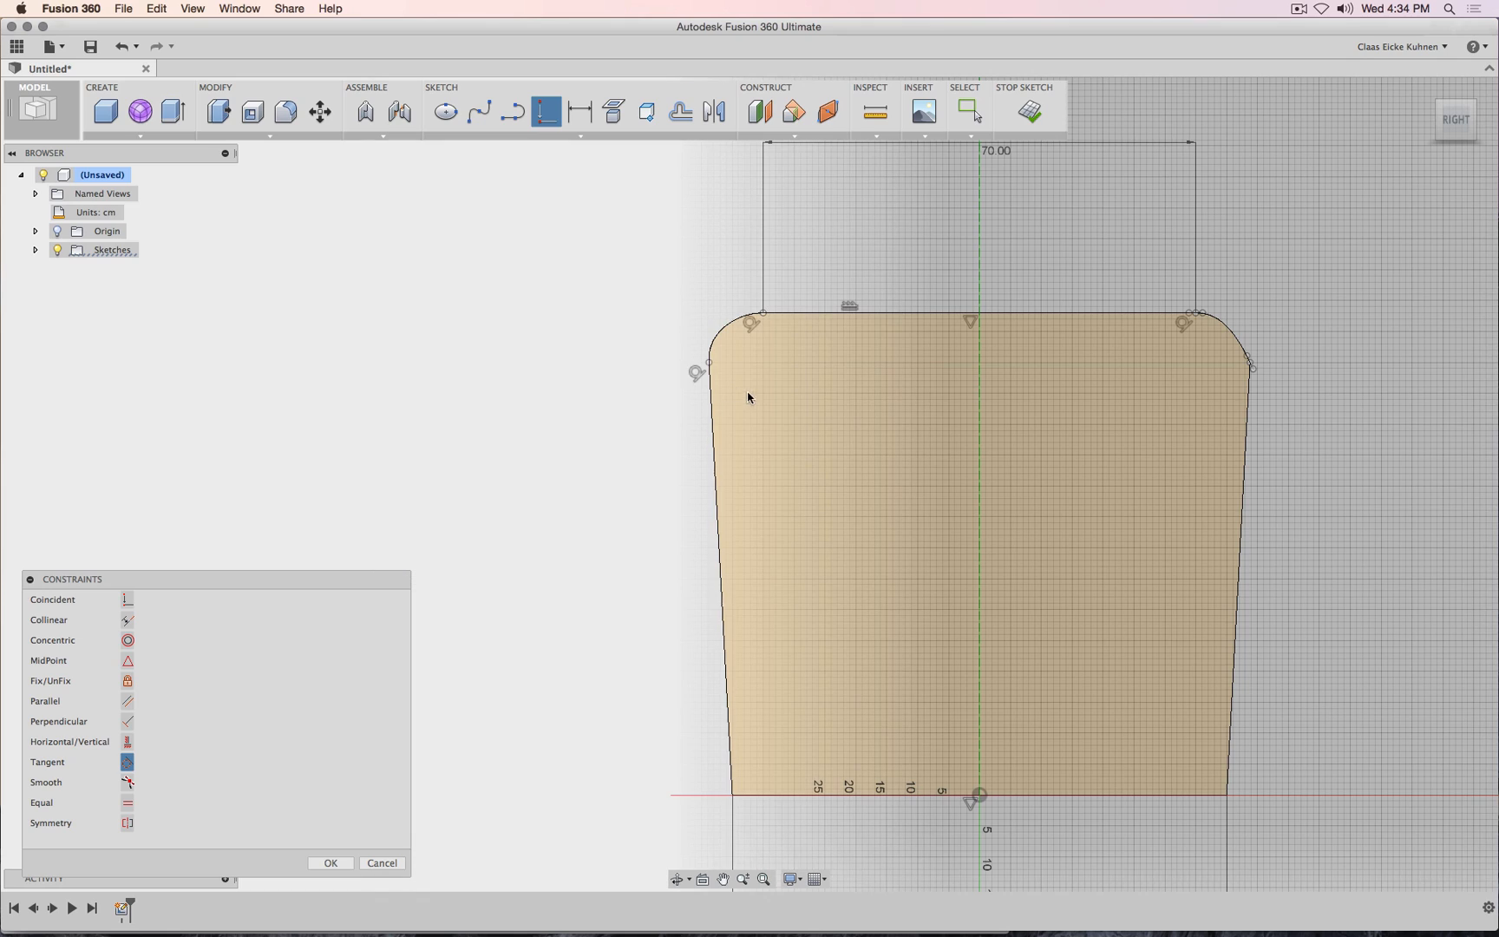
left_click(1244, 340)
left_click(1248, 399)
key("Escape")
Dimension the profile's right side line along its slope and set its length to 70 cm.
left_click(580, 114)
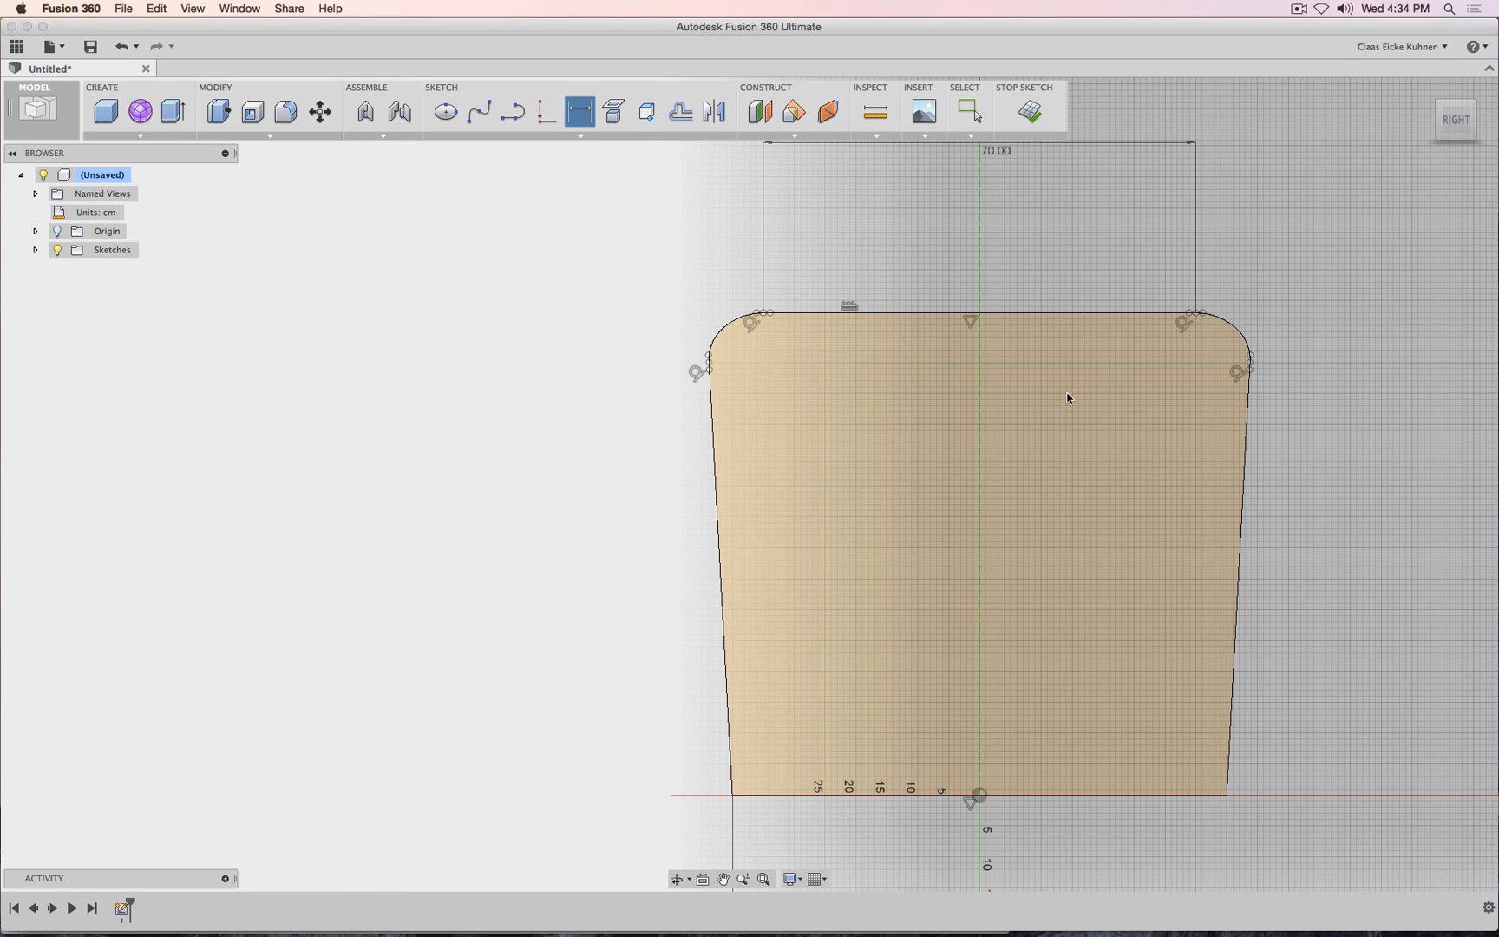
left_click(1247, 425)
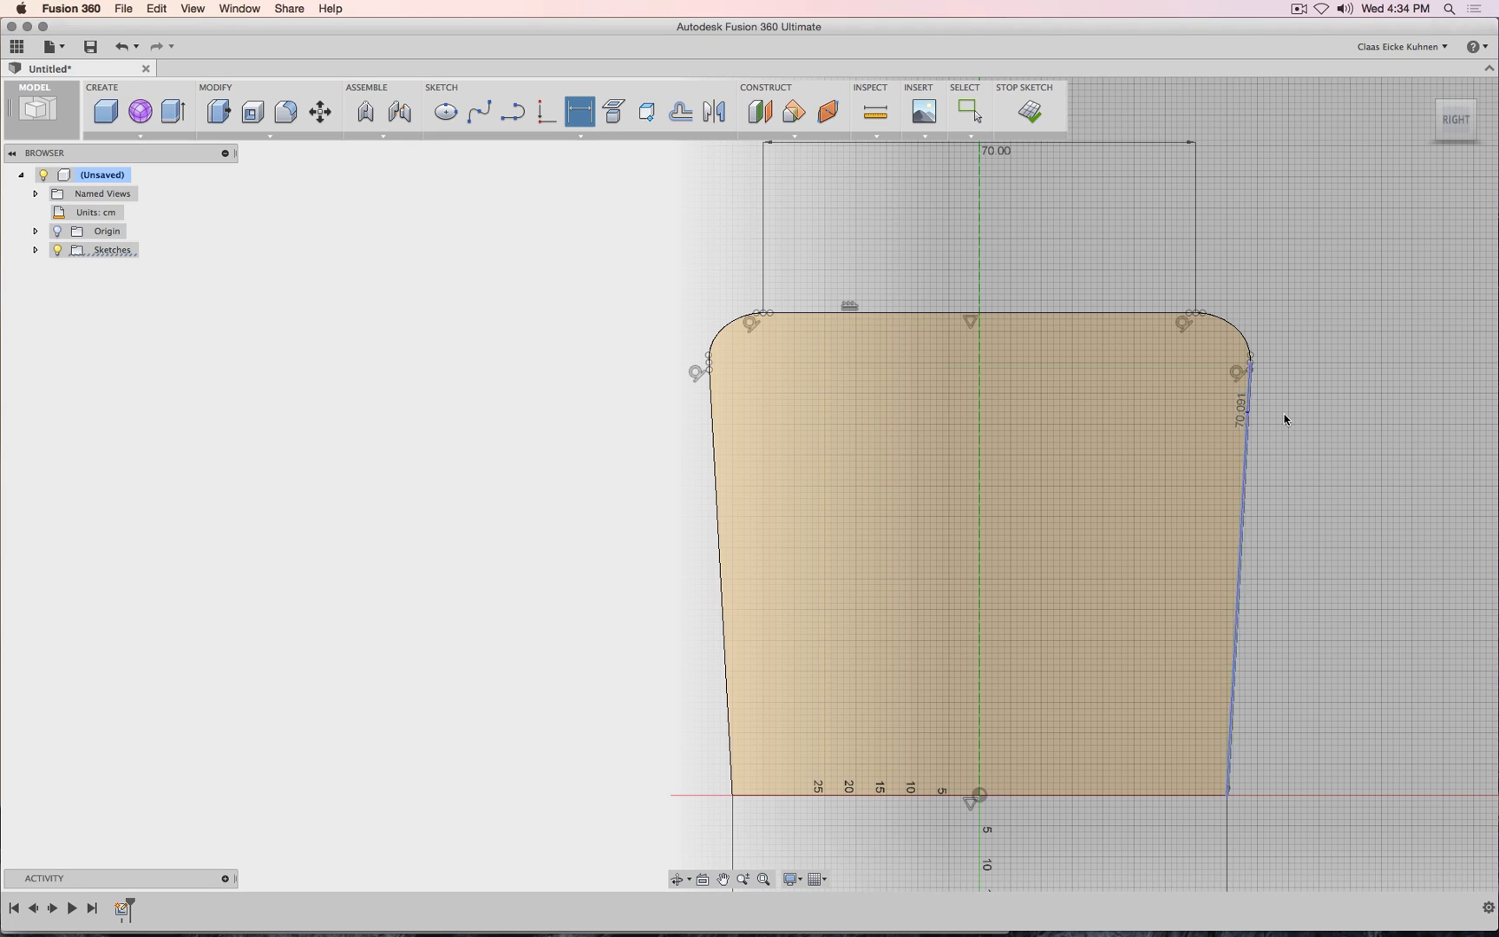
left_click(1325, 459)
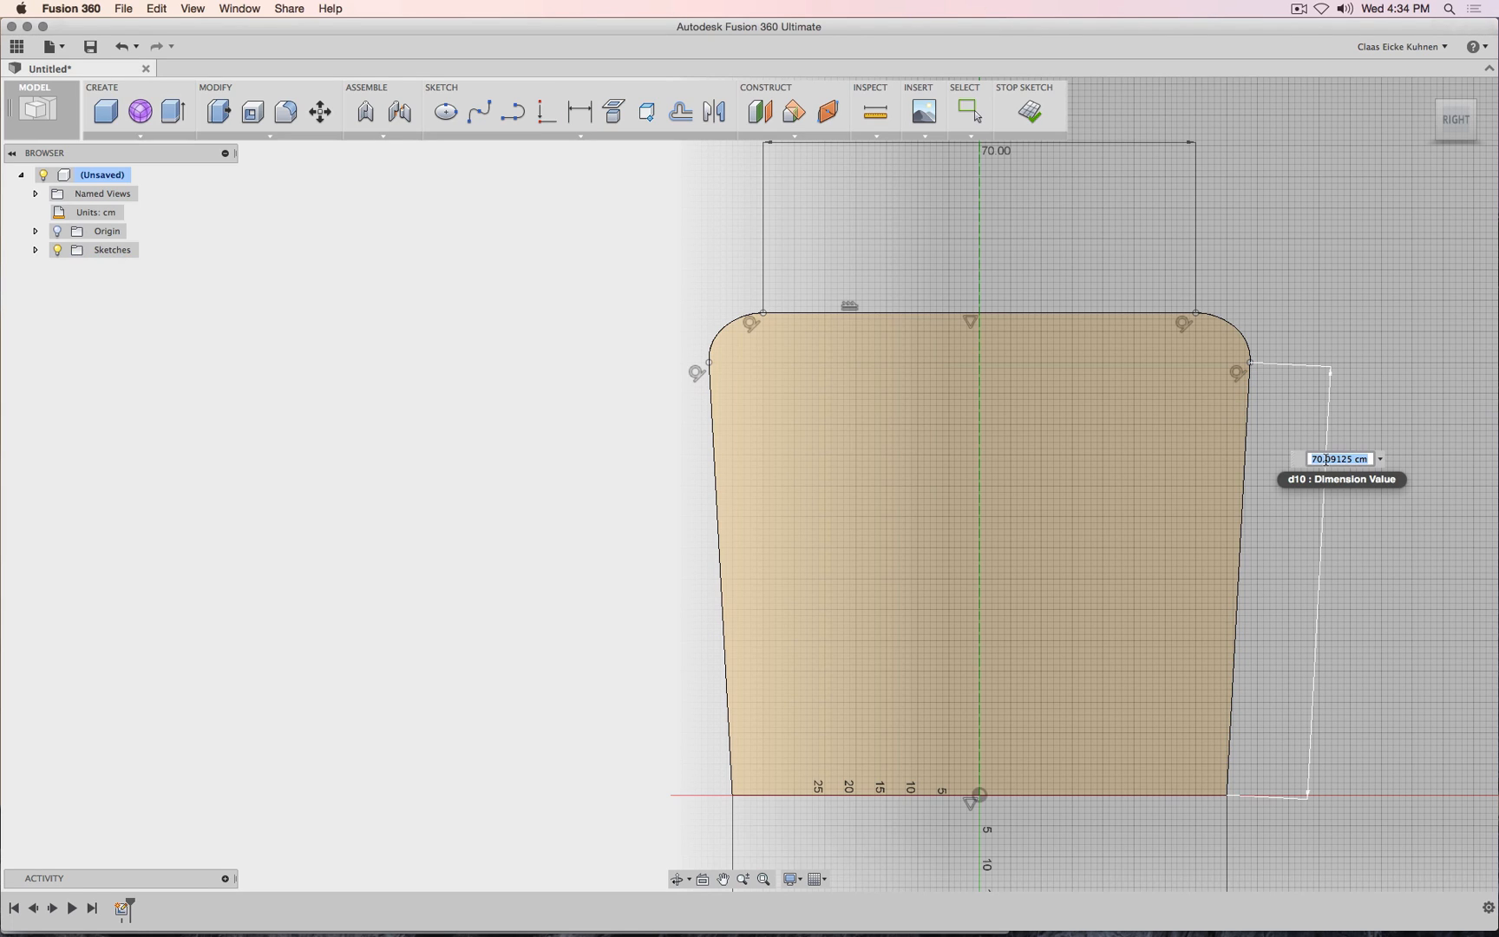
type("70")
key("Return")
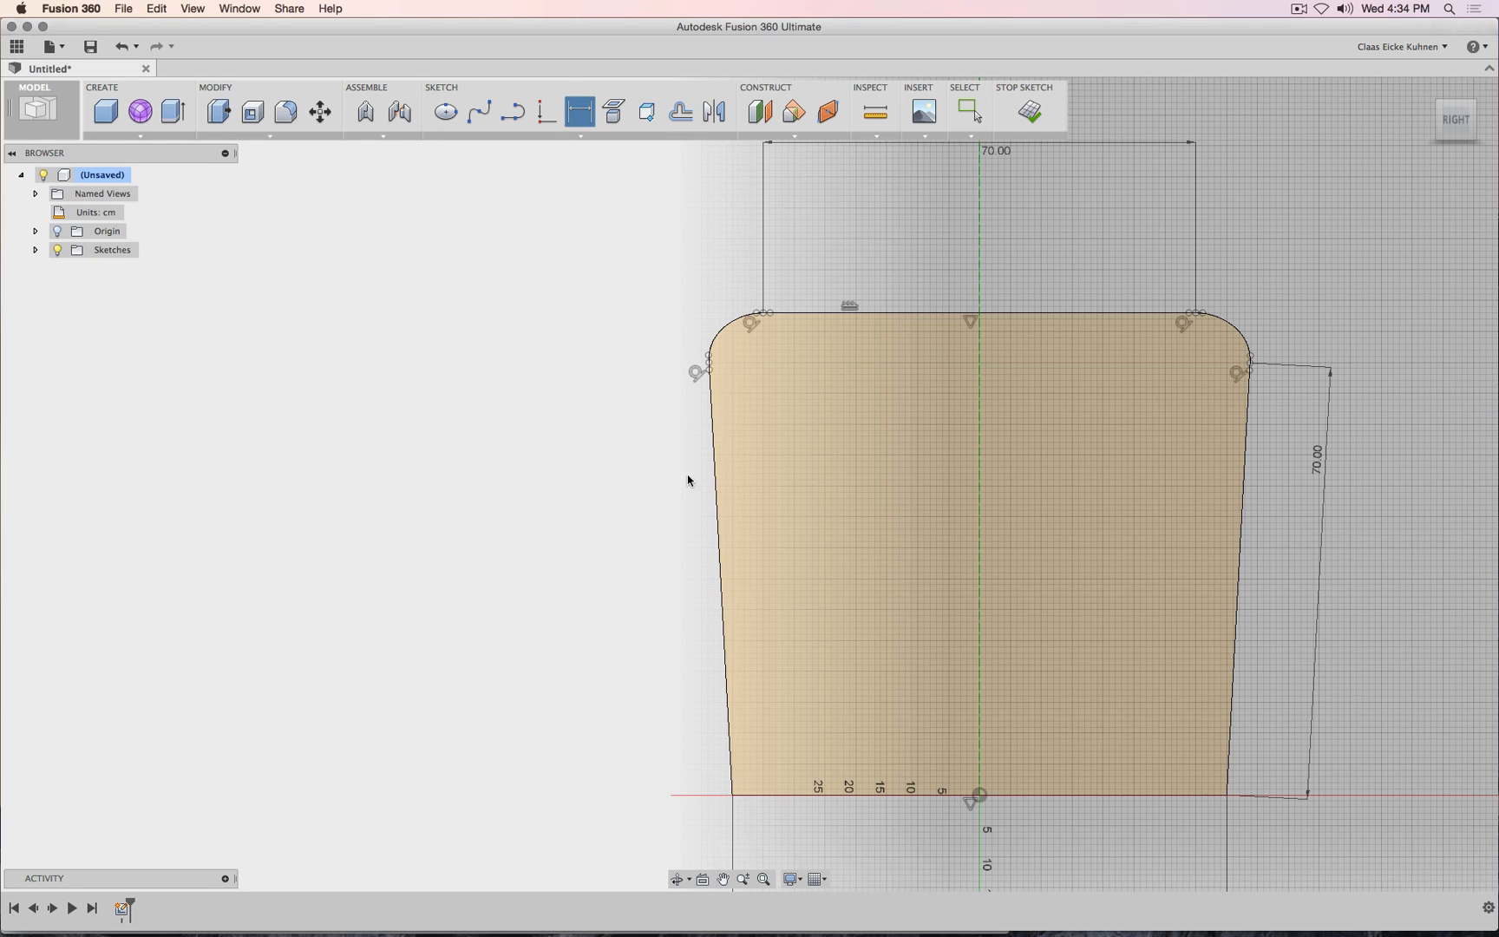
left_click(715, 436)
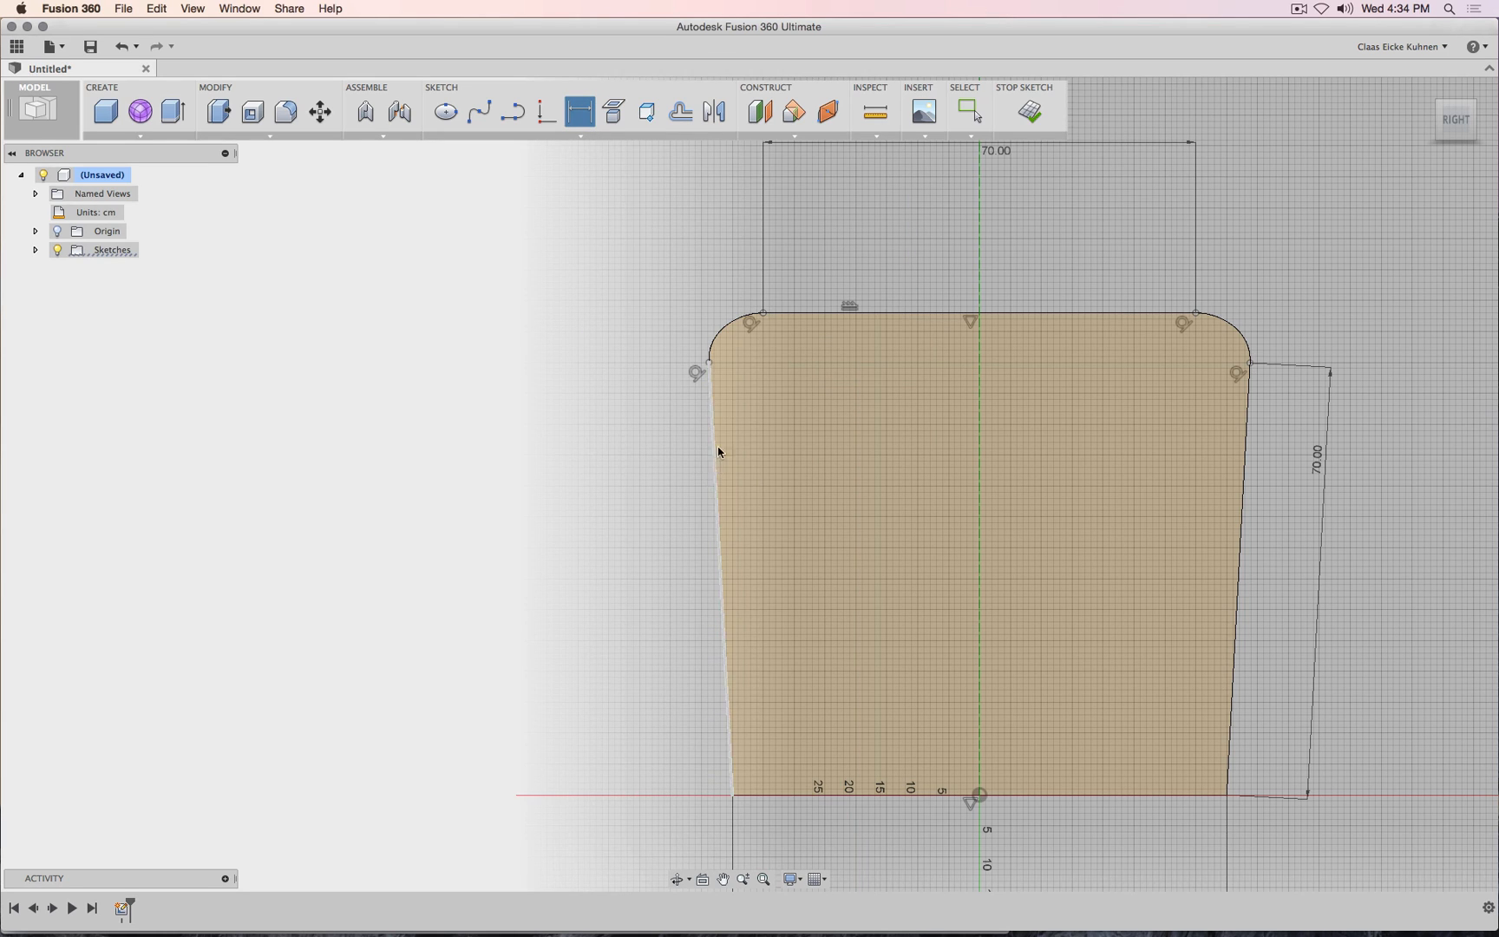
key("Escape")
key("d")
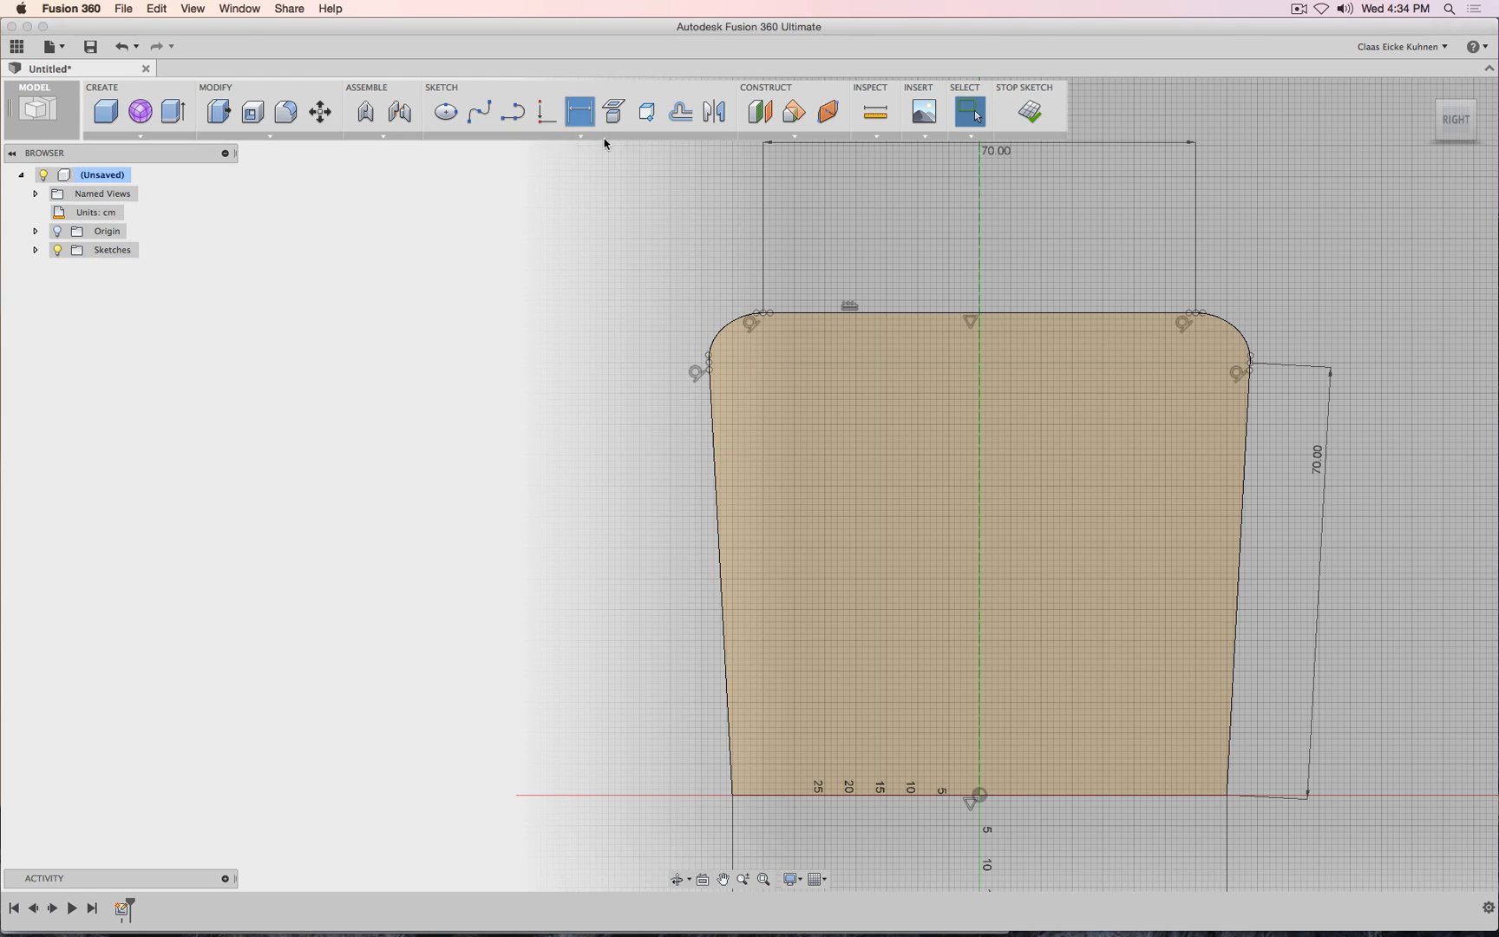
left_click(711, 425)
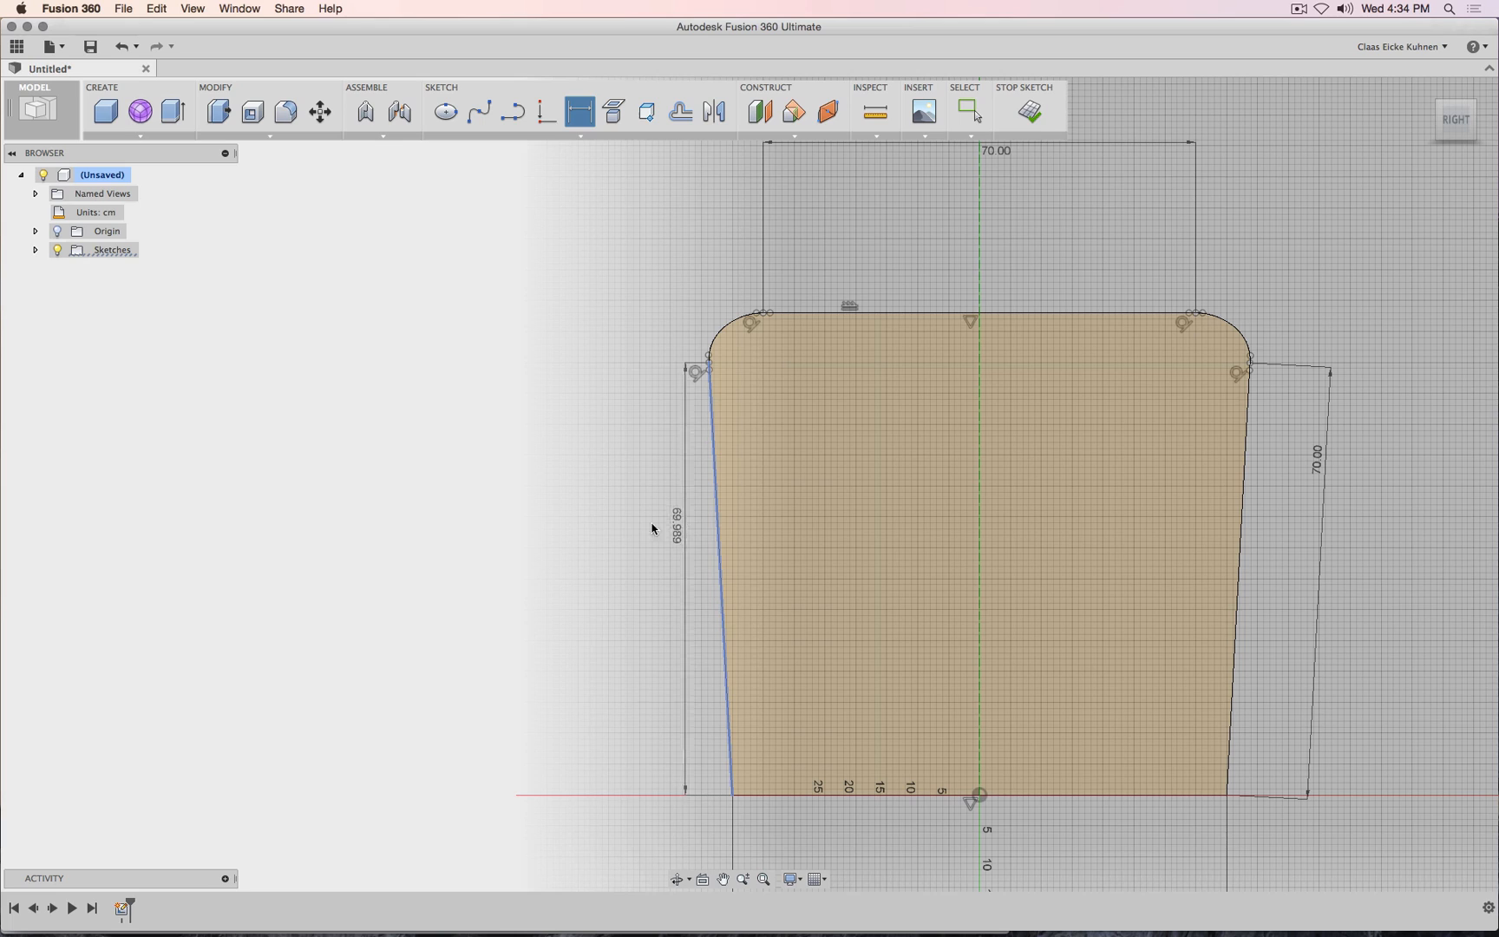
key("Escape")
left_click(583, 115)
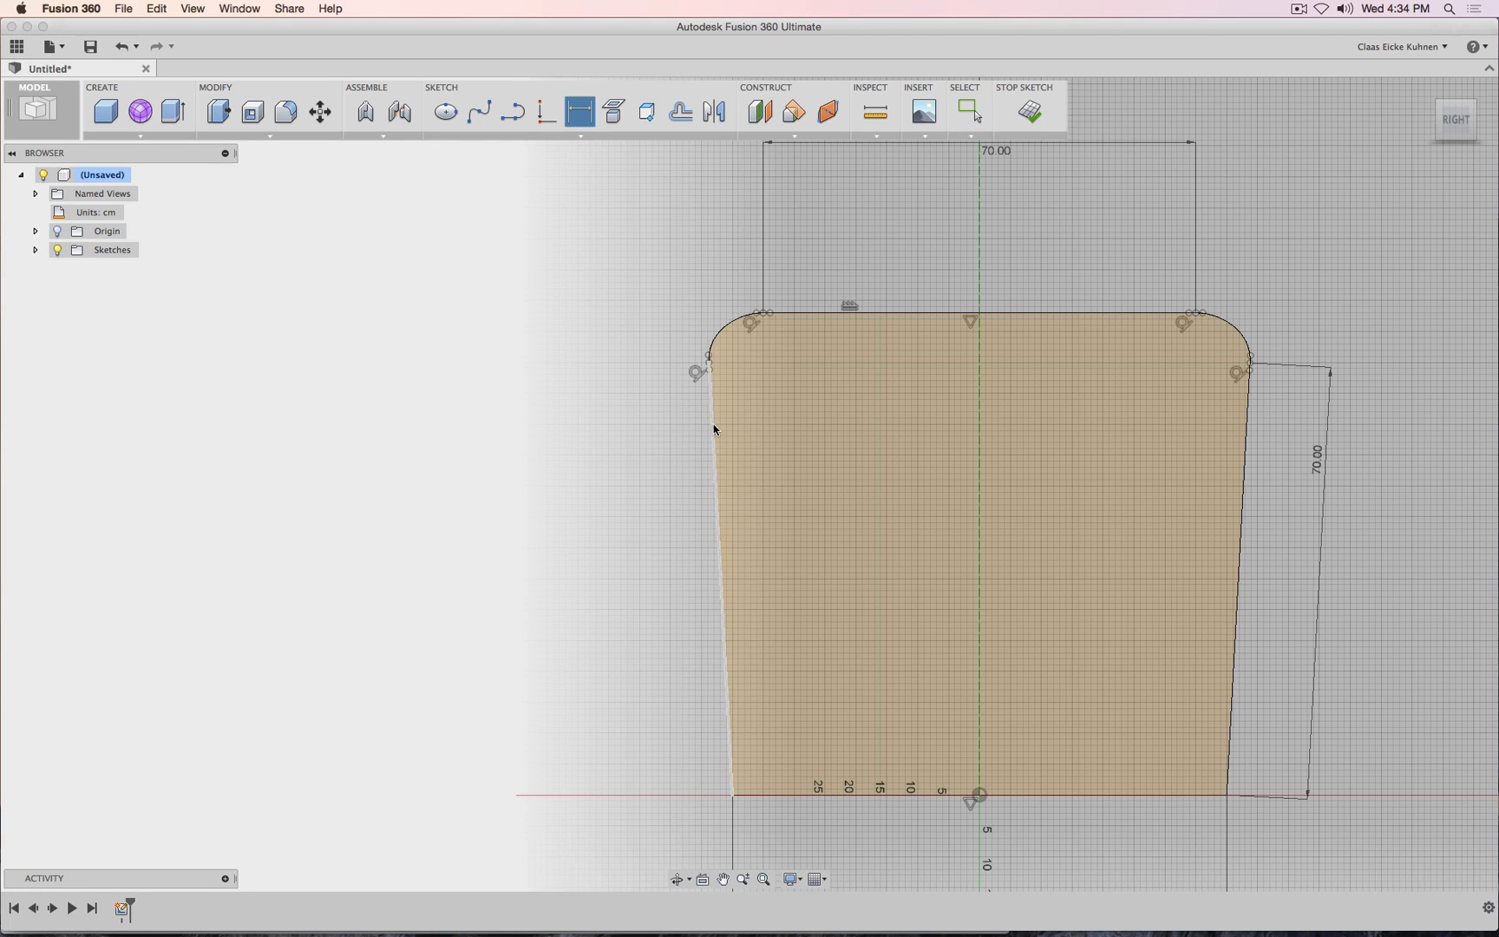
left_click(713, 446)
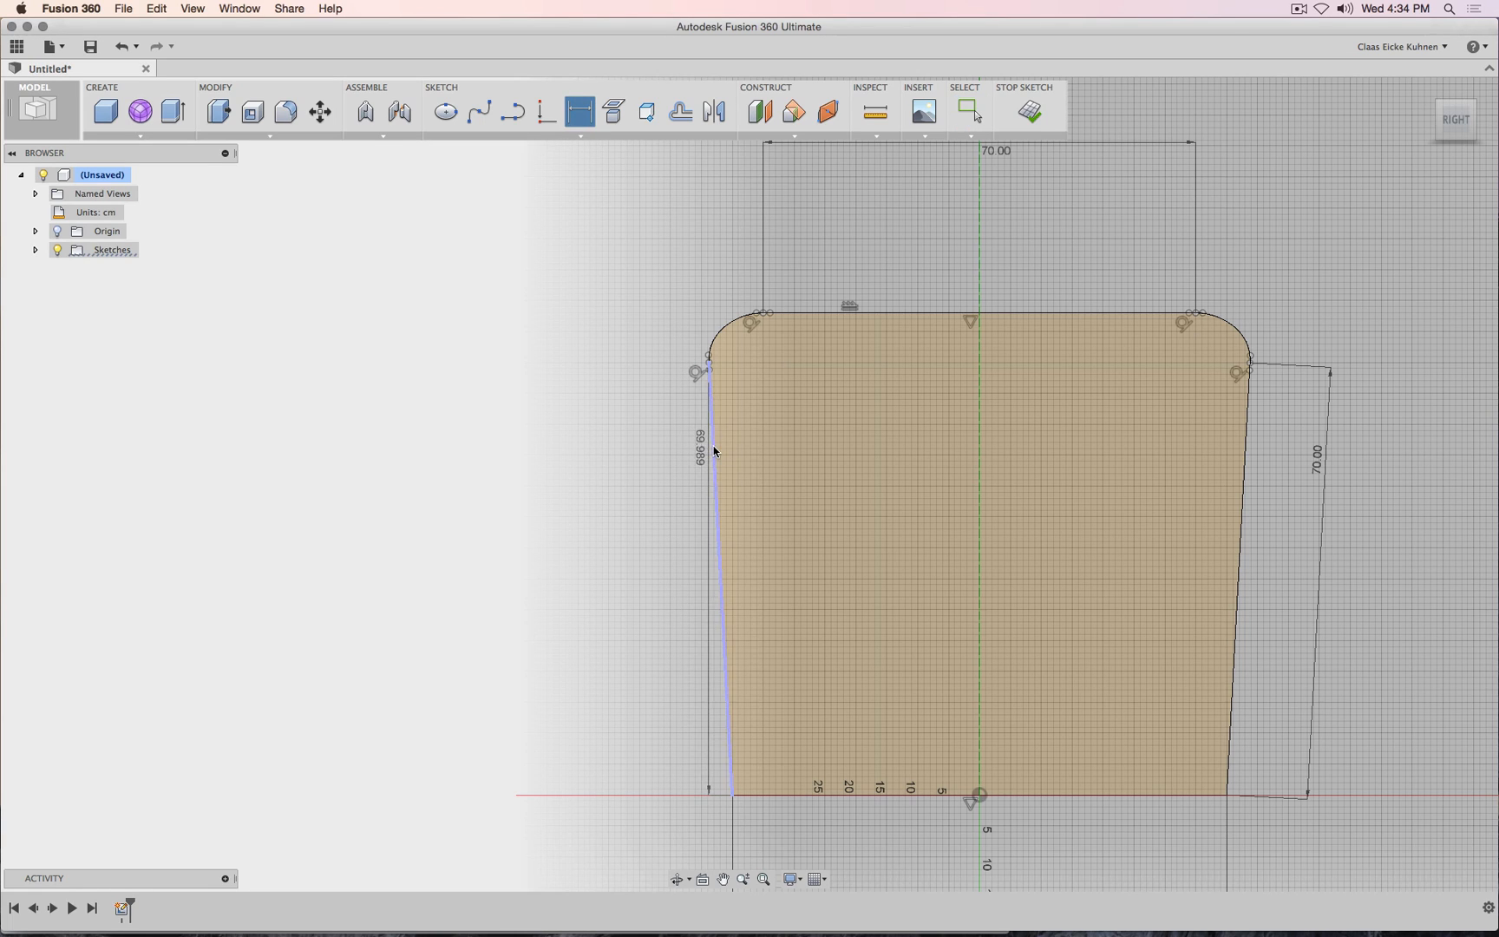
key("Escape")
Dimension the profile's left side line along its slope and set its length to 70 cm.
left_click(586, 114)
left_click(710, 438)
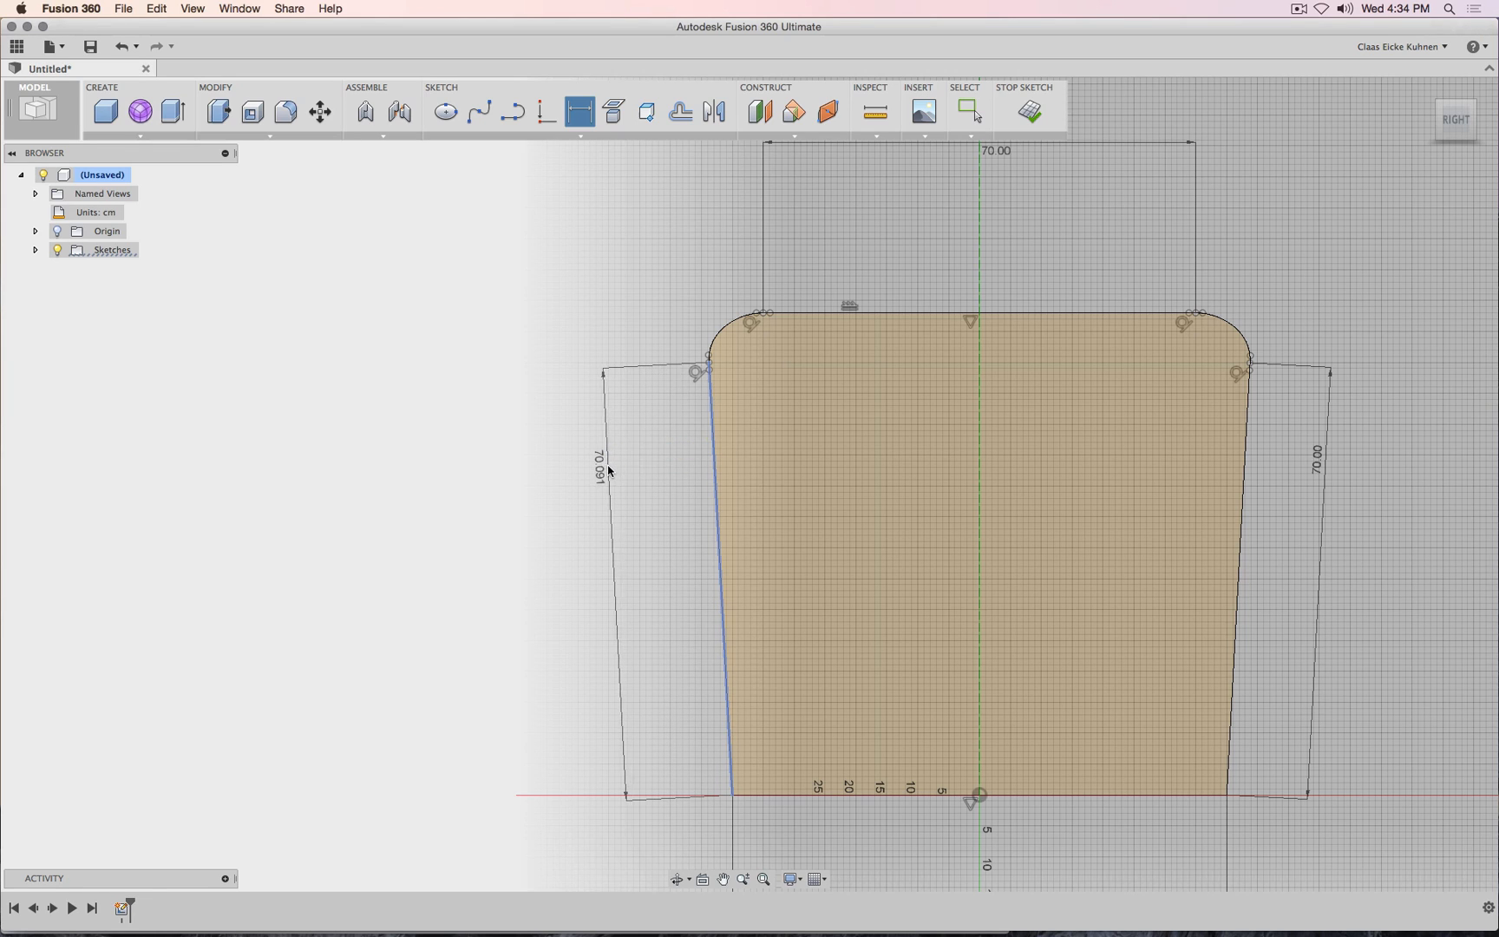
left_click(607, 465)
type("70")
key("Return")
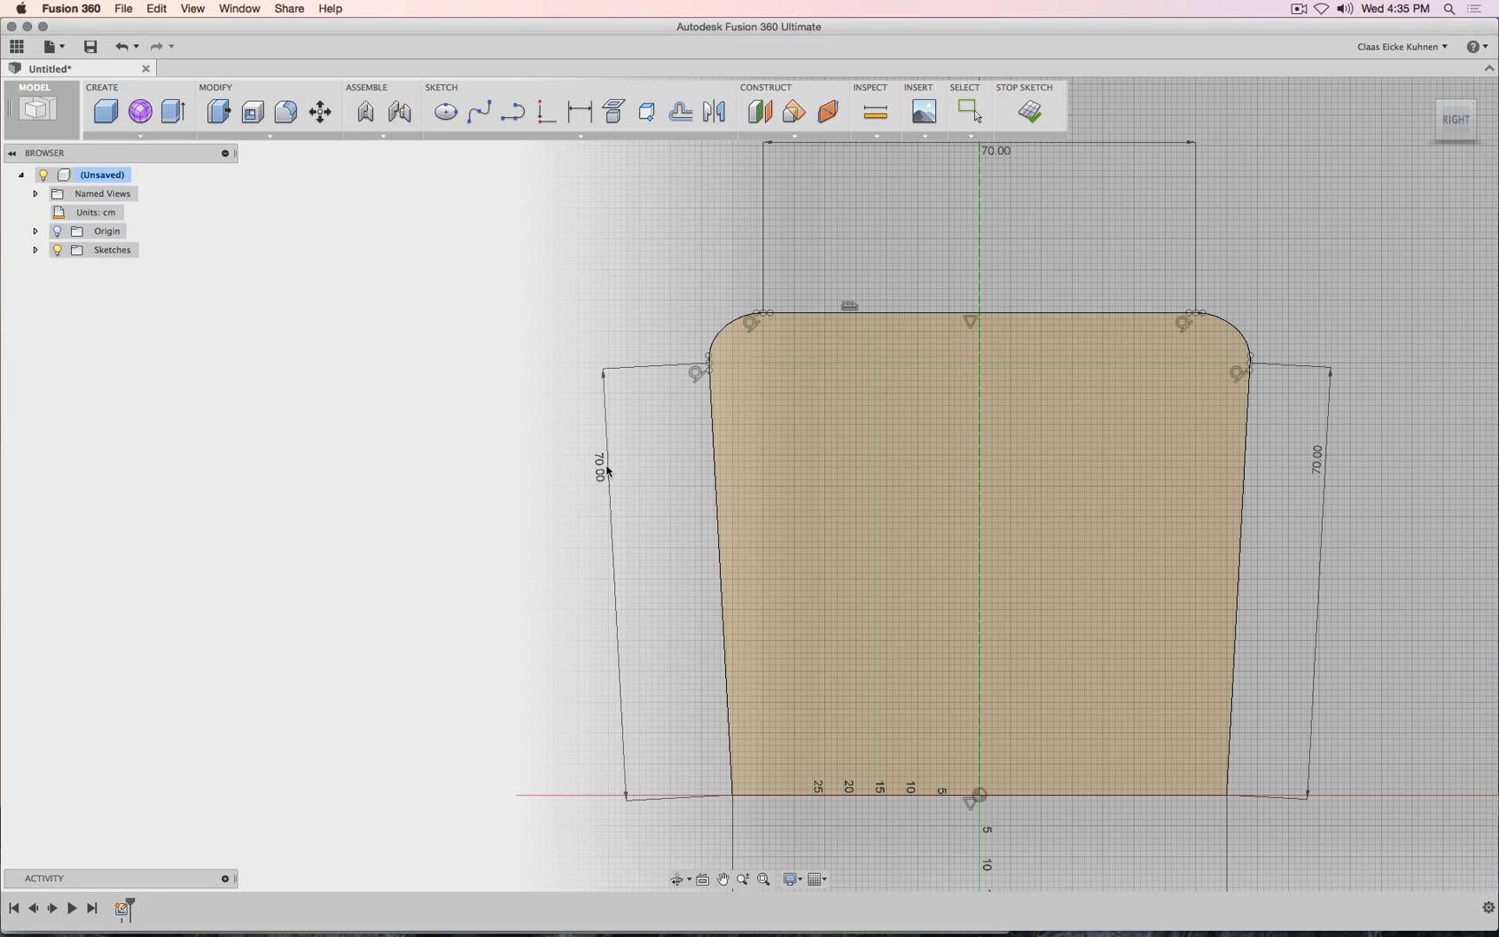
key("Escape")
Add an angle dimension between the left side line and the base line and set it to 89°.
left_click(763, 797, "shift")
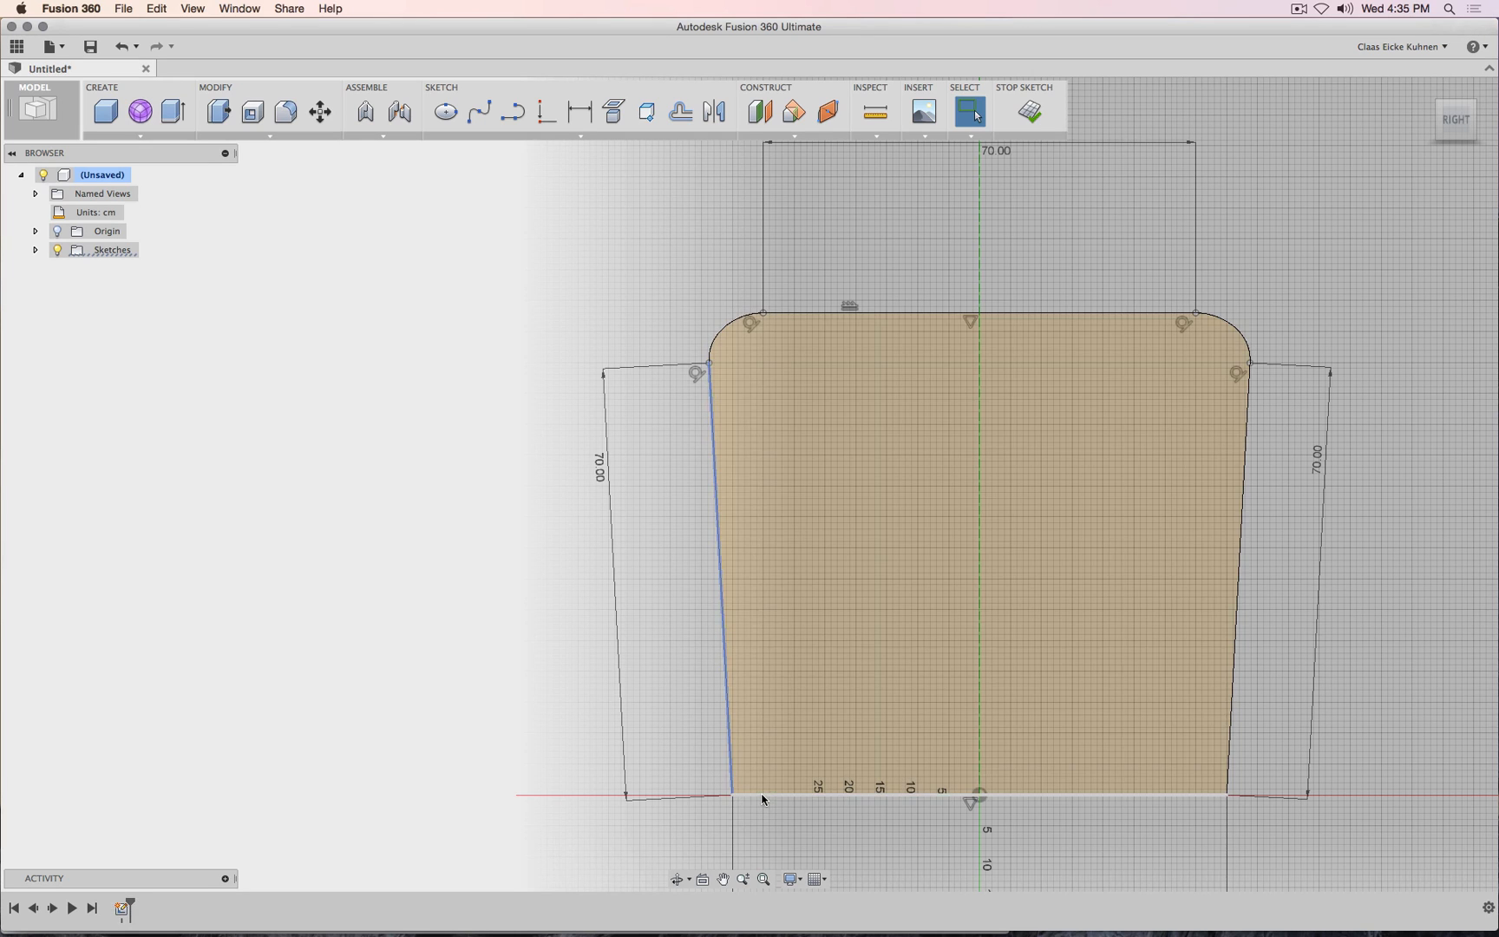
left_click(580, 111)
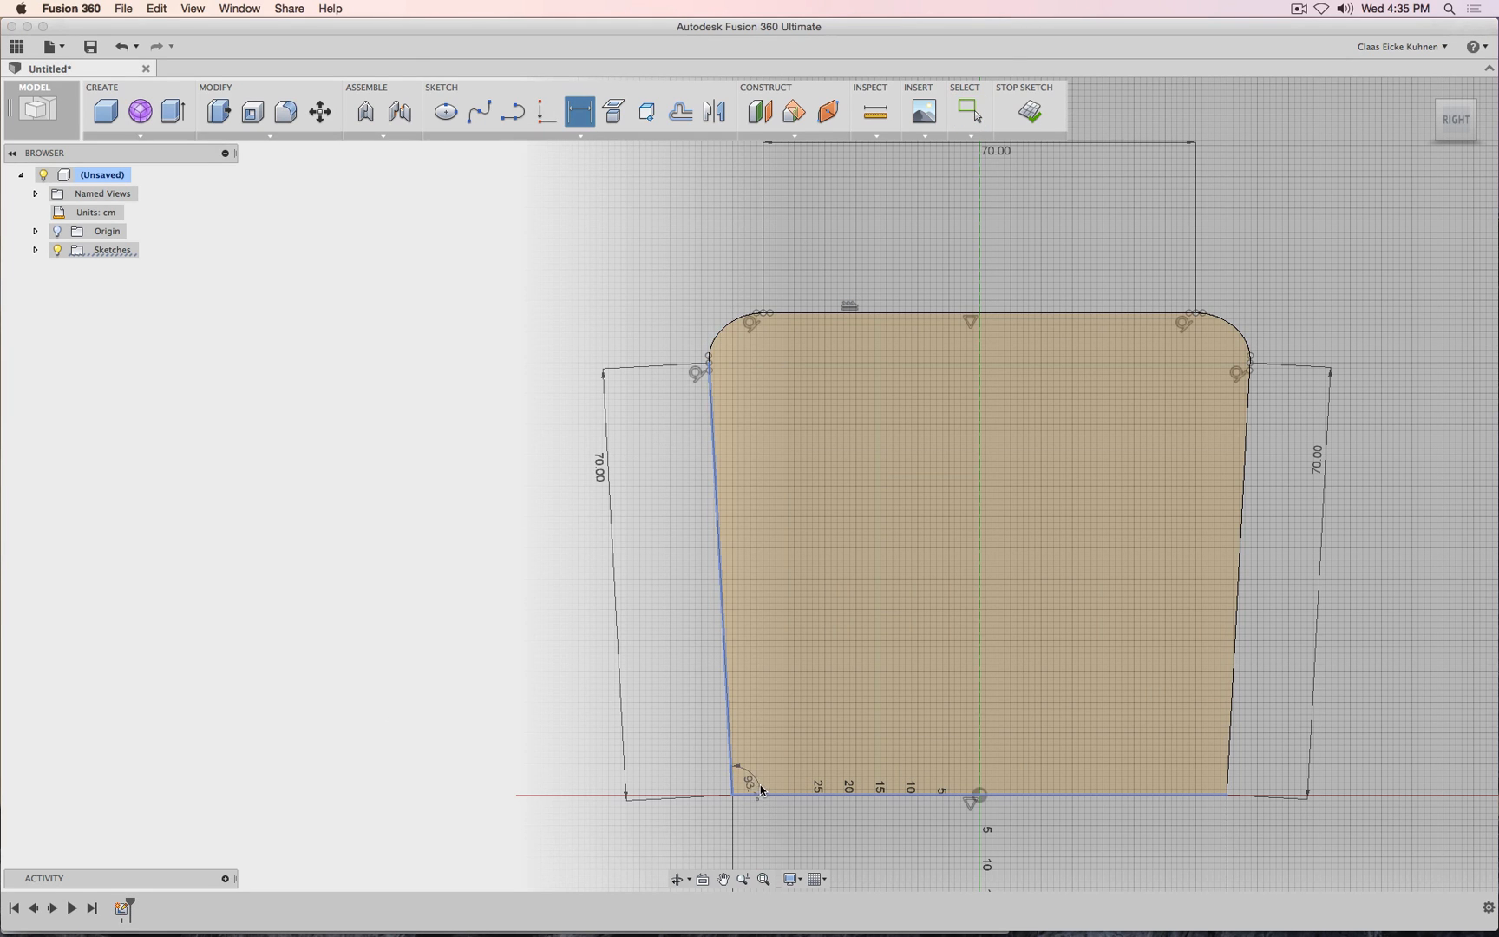
left_click(770, 719)
type("90")
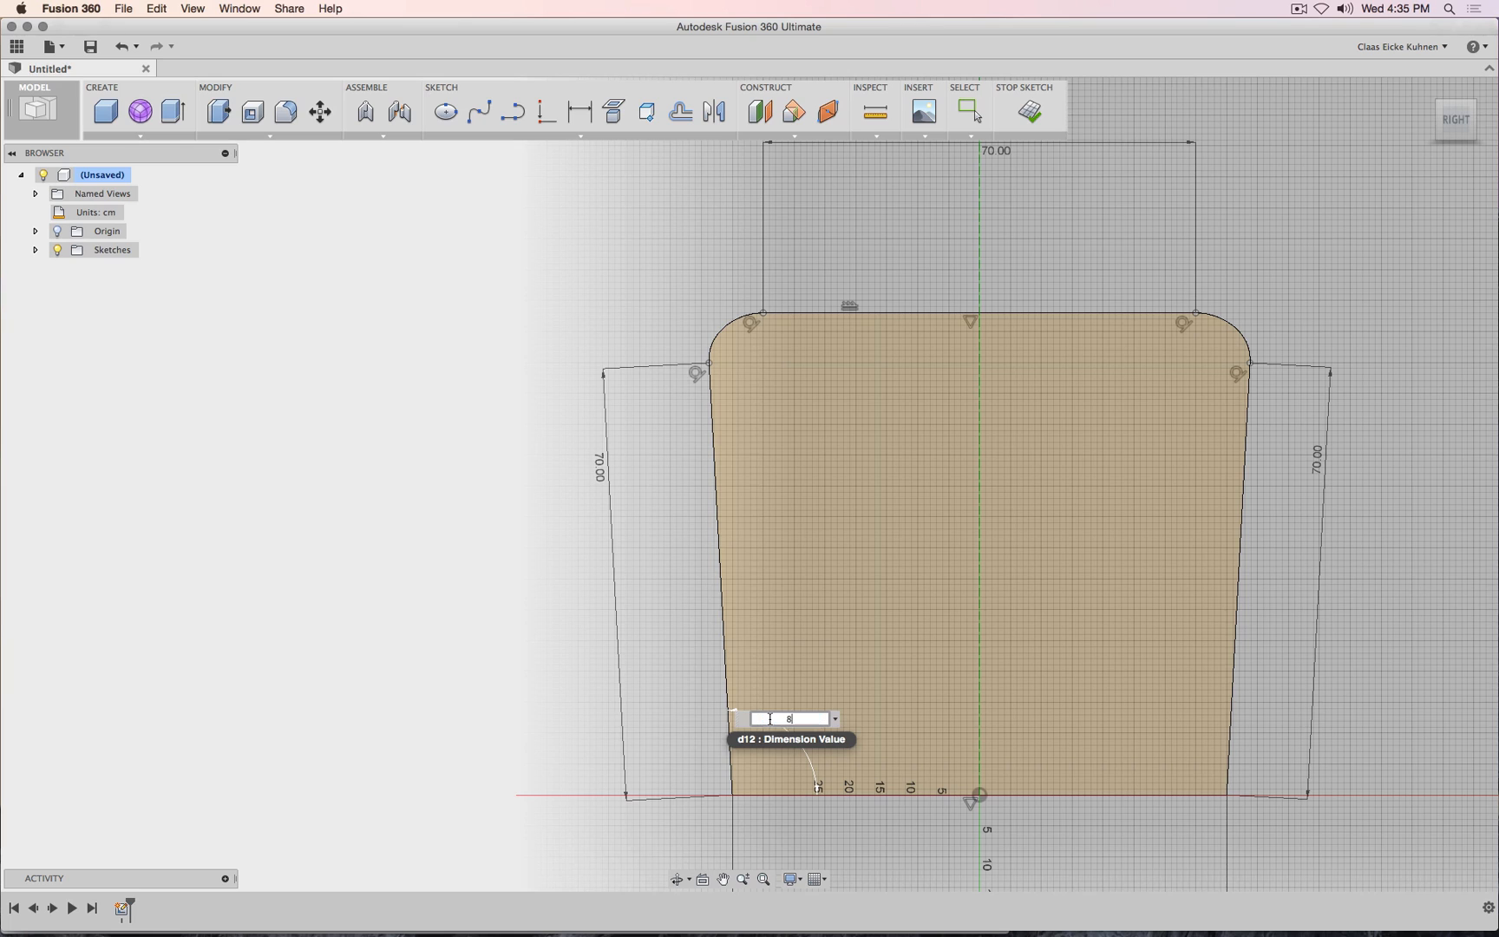
key("Return")
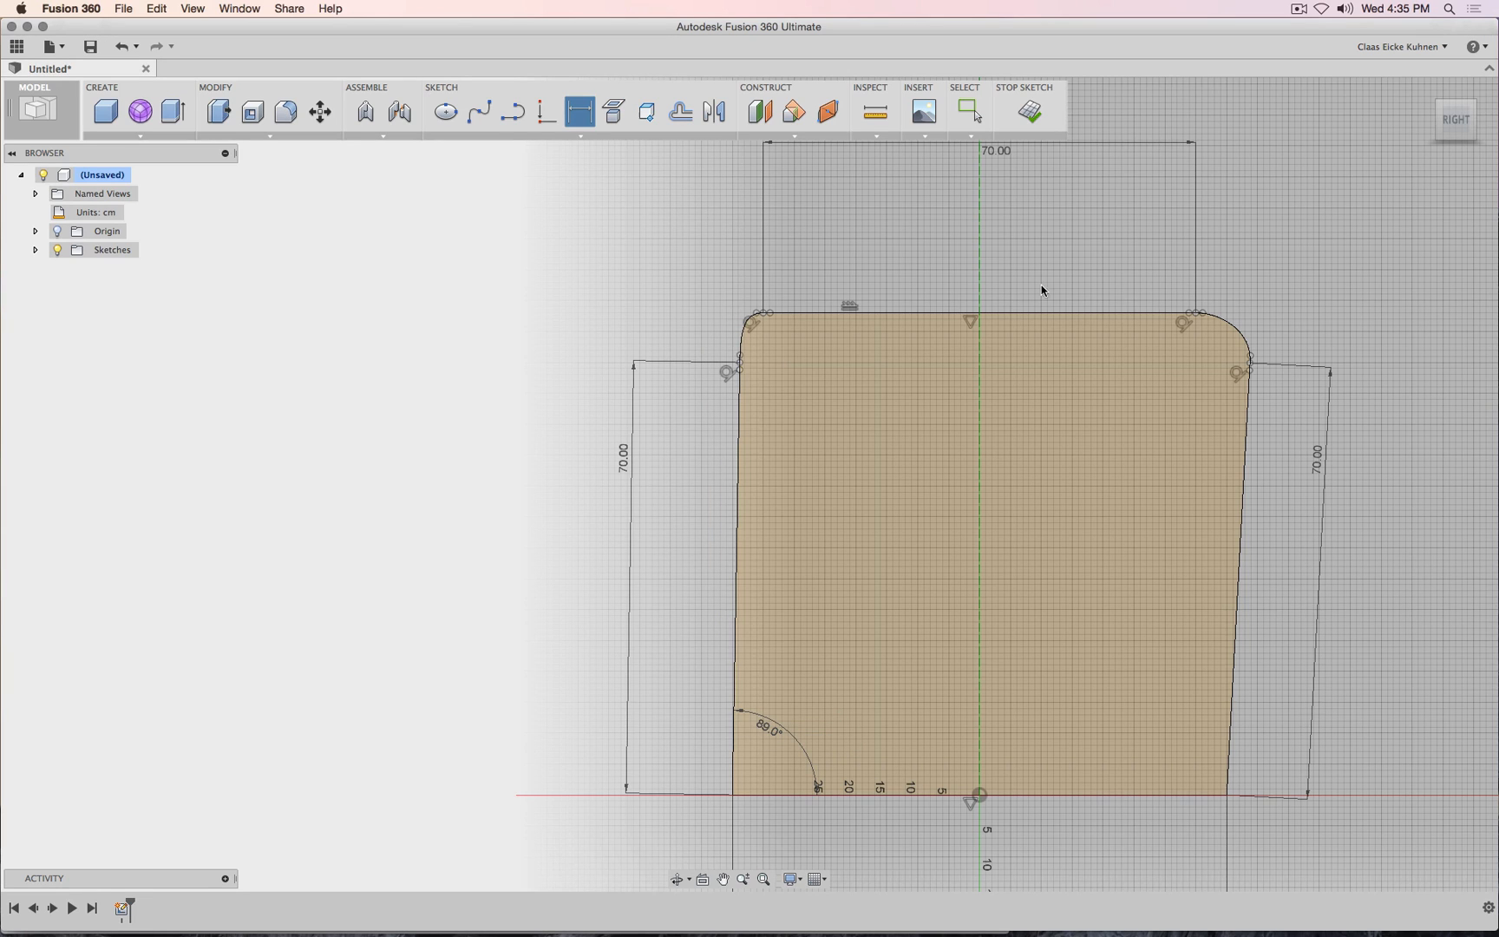
key("Escape")
Add an angle dimension between the right side line and the base line and set it to 89°.
left_click(1240, 585)
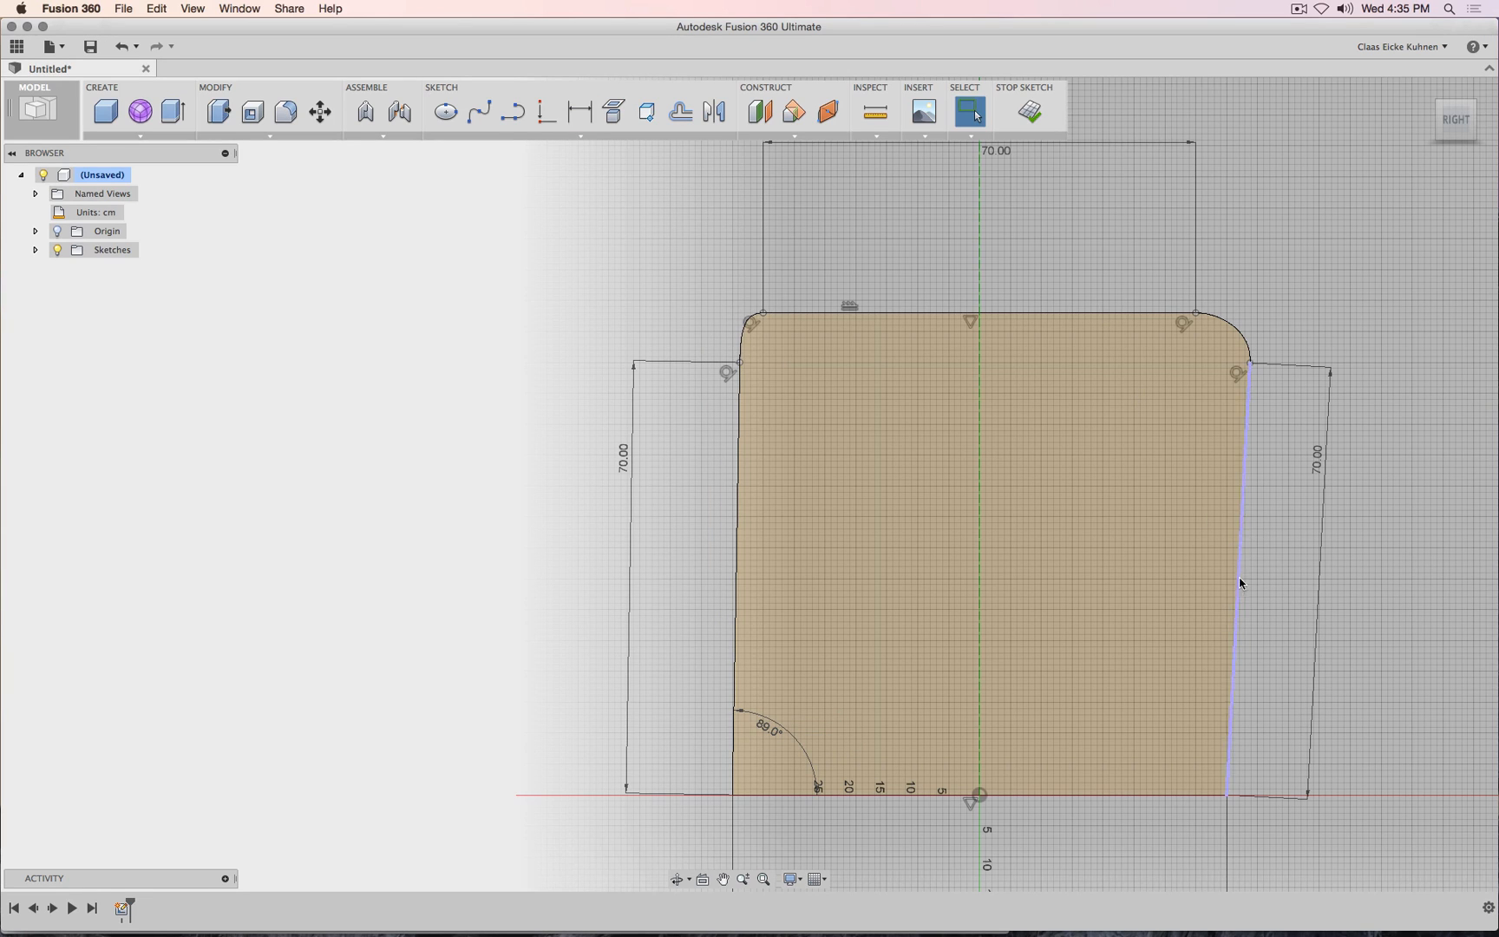
left_click(1179, 794, "shift")
left_click(579, 111)
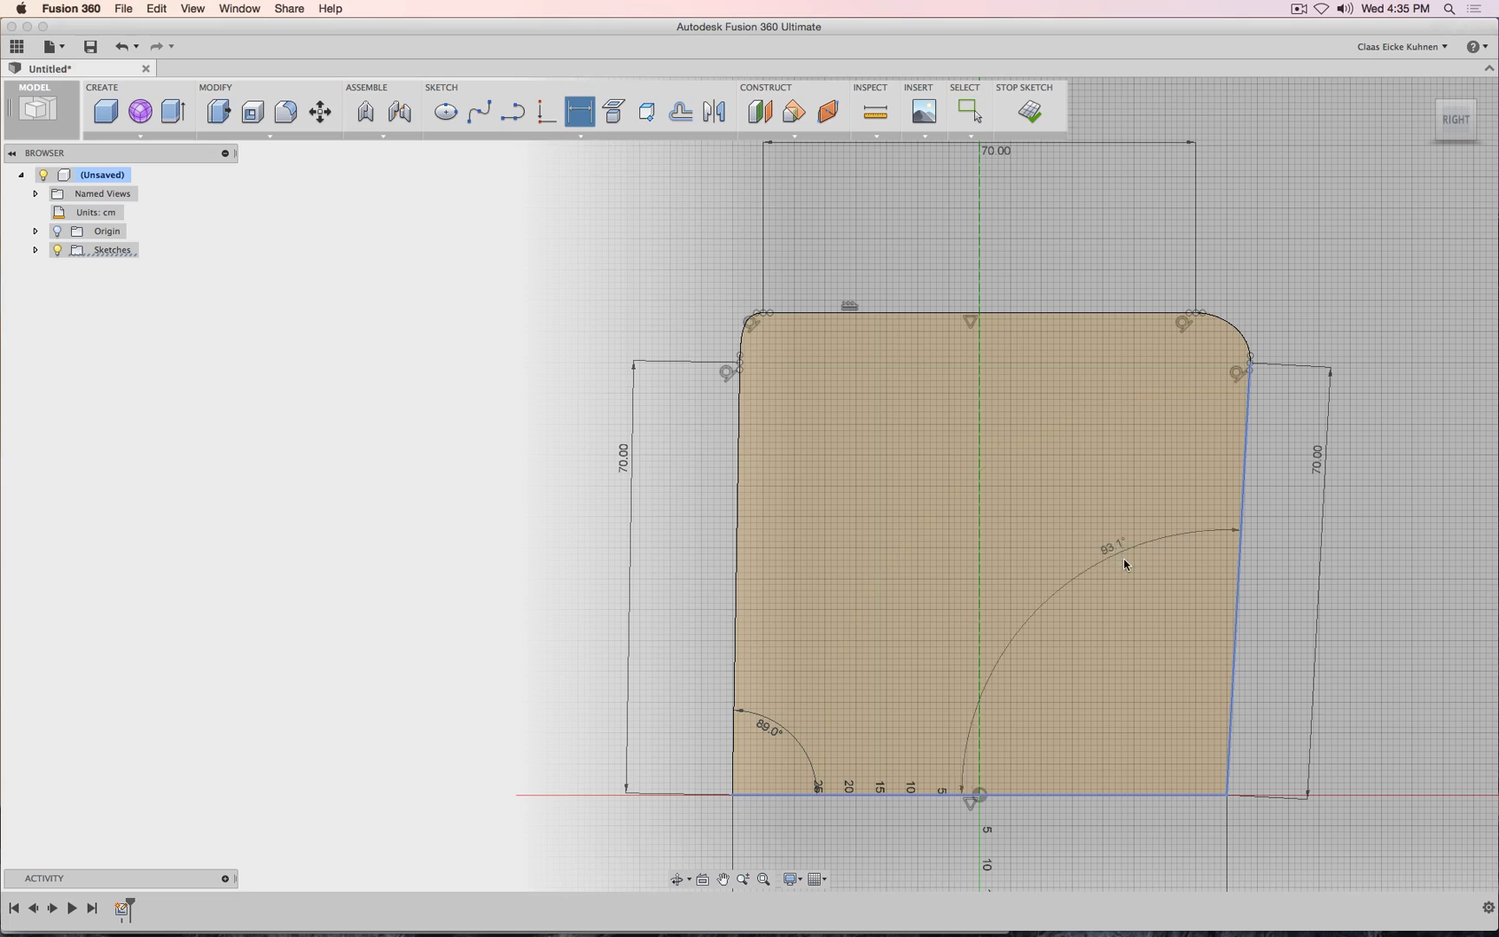
left_click(1190, 714)
type("89")
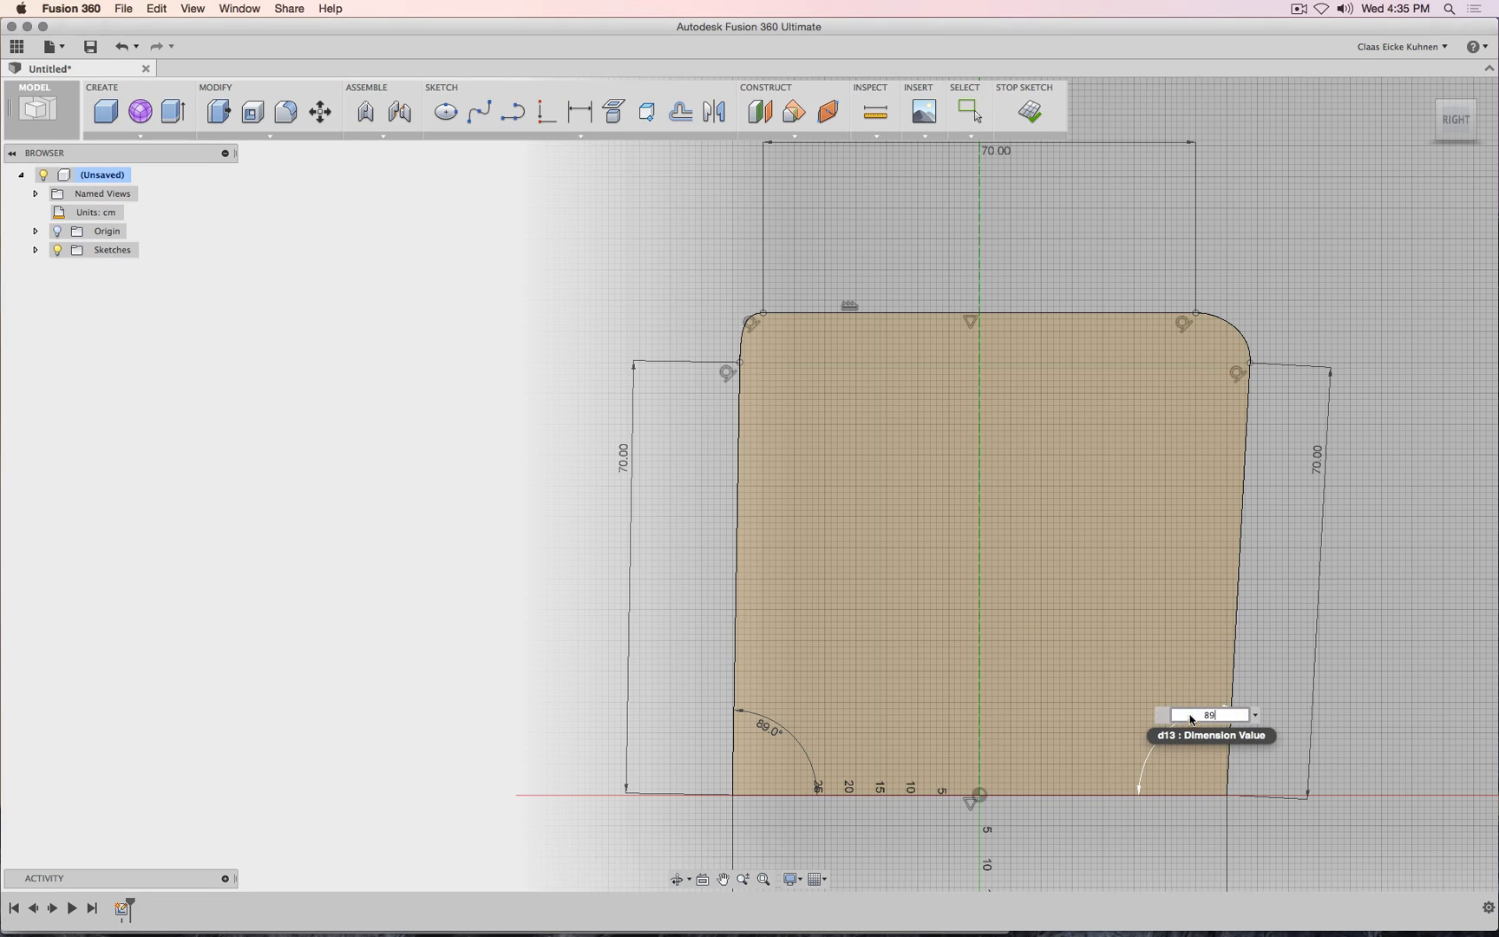
key("Return")
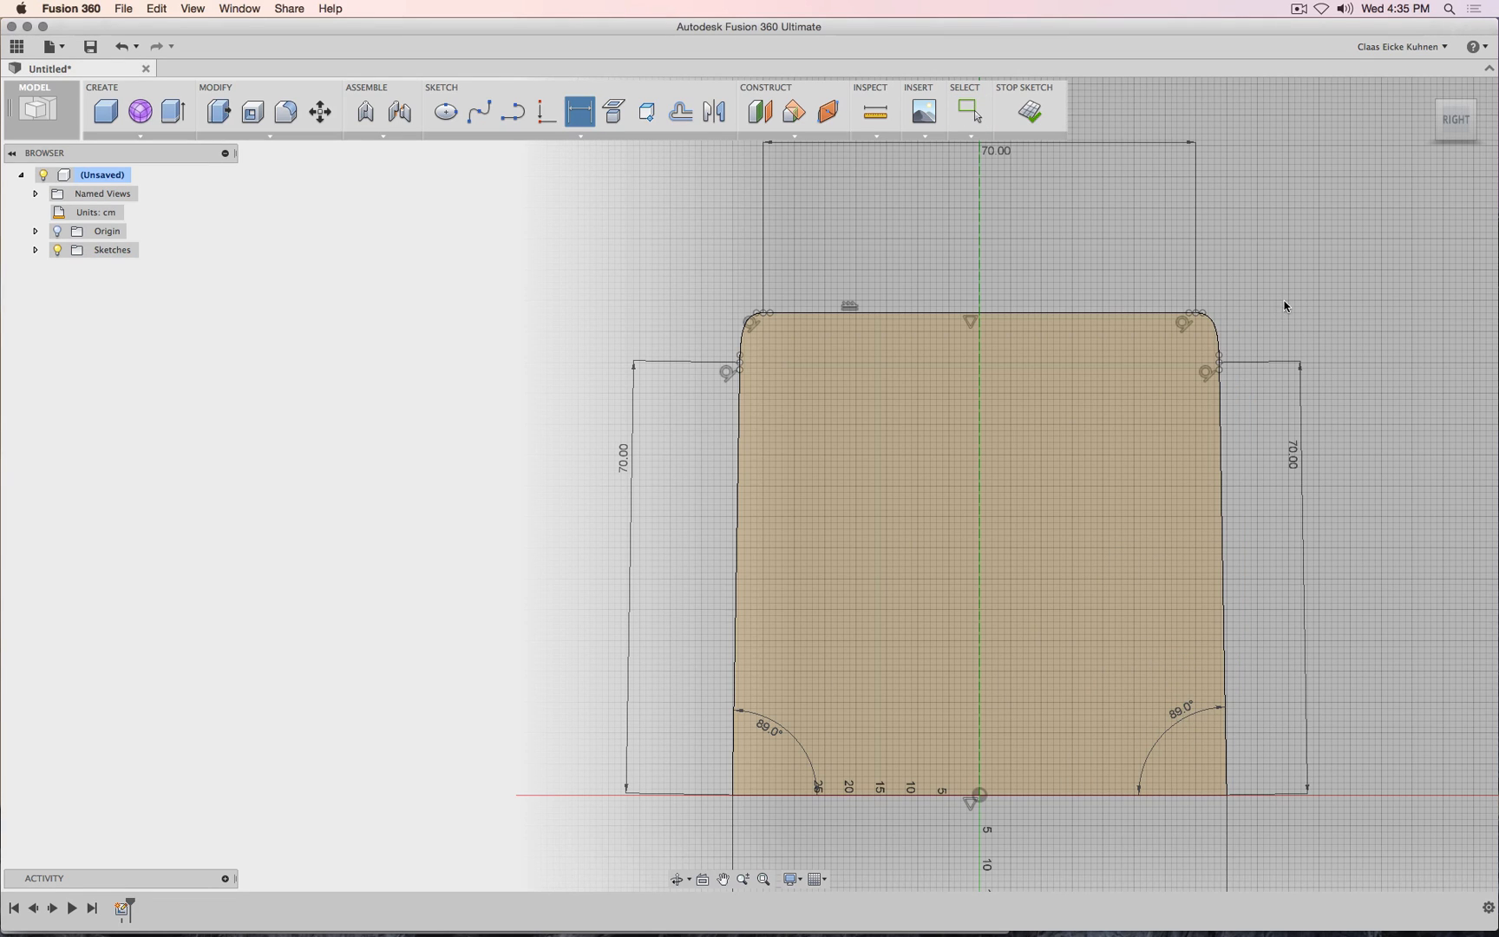
Change the length dimensions of both side lines to 75 cm.
double_click(1292, 455)
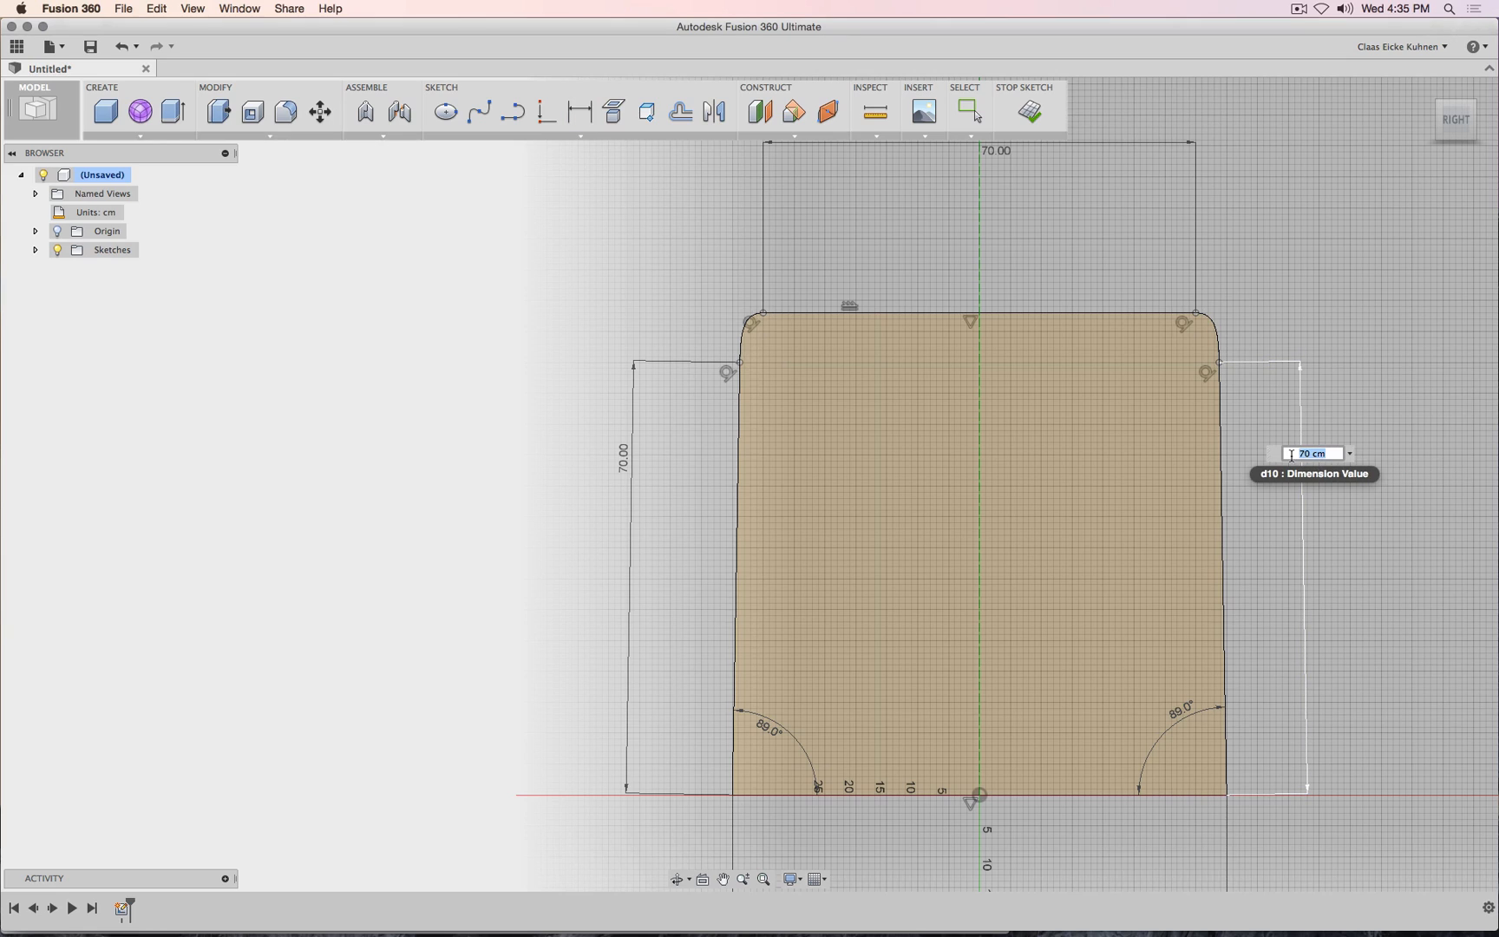
type("75")
key("Return")
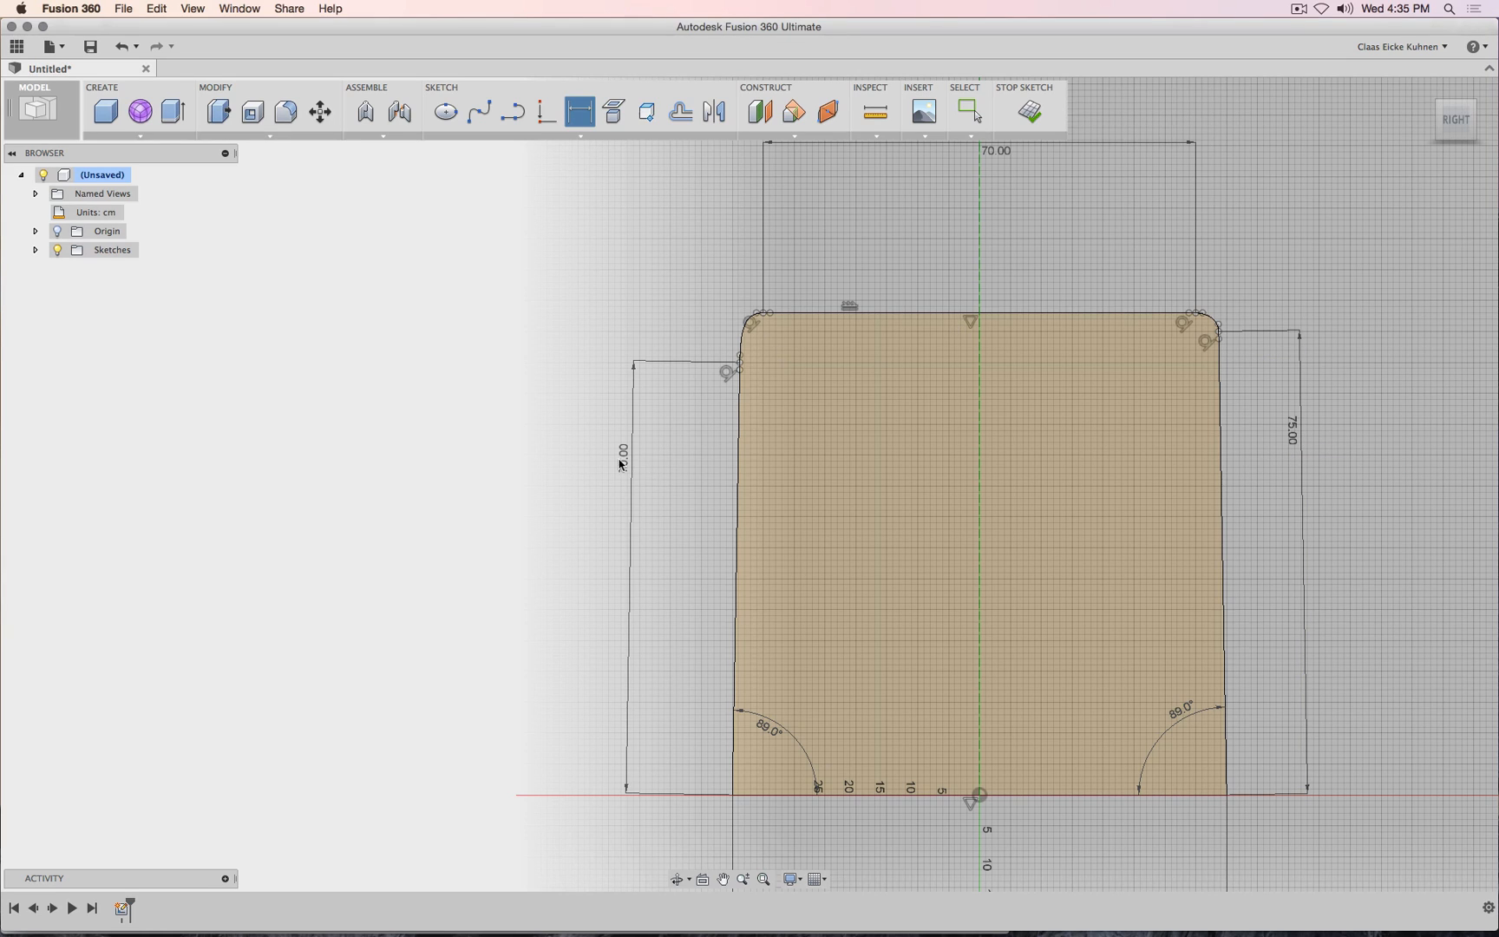
double_click(622, 462)
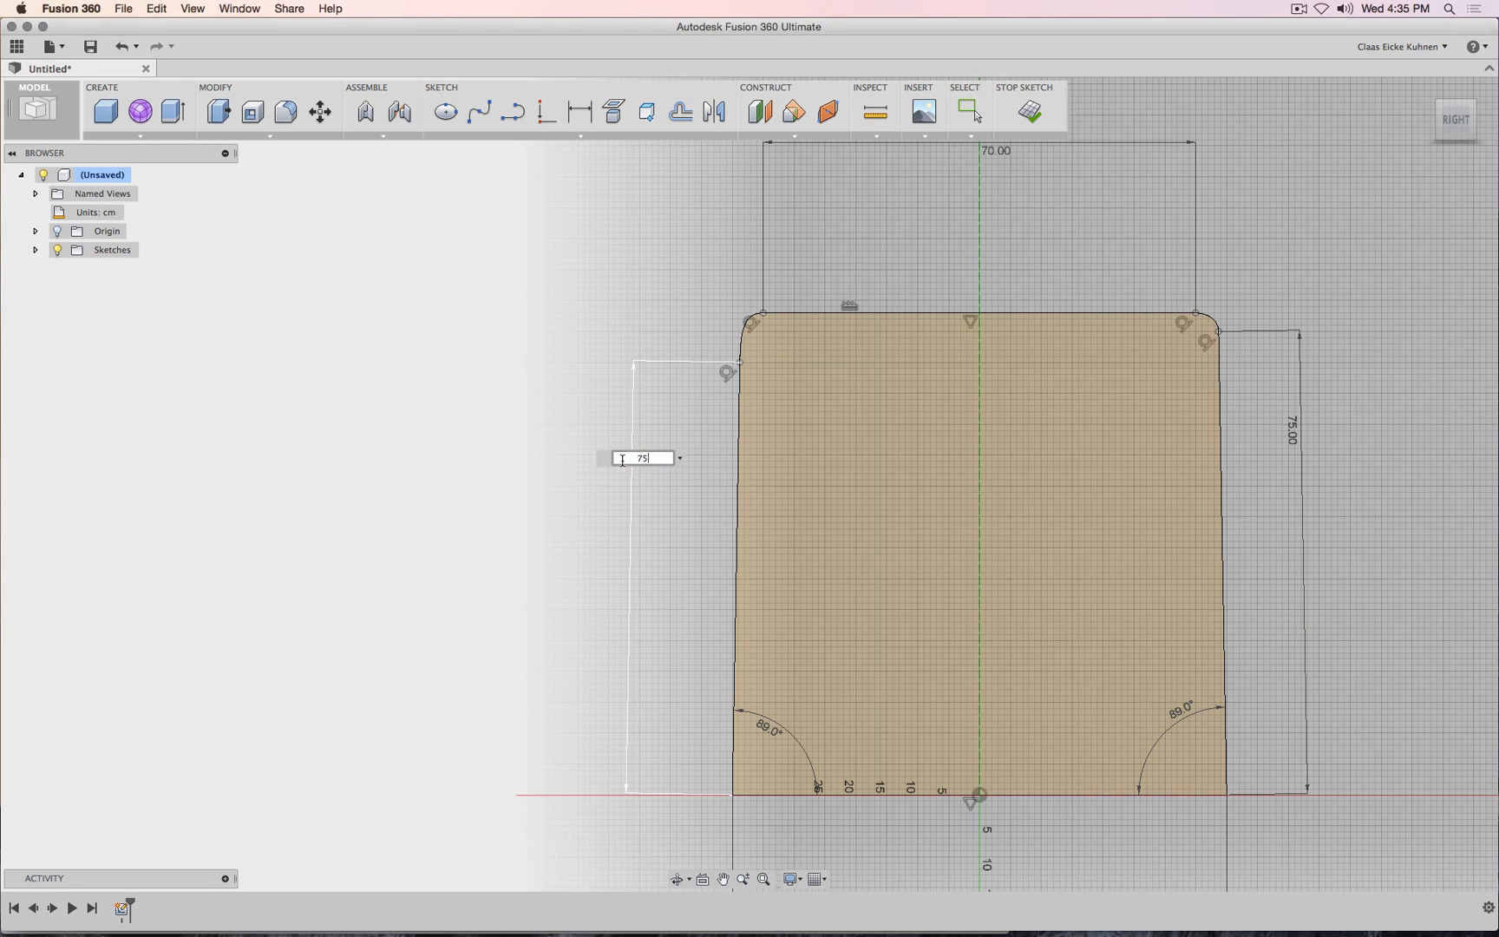
key("Return")
scroll(1311, 253, "down", 3)
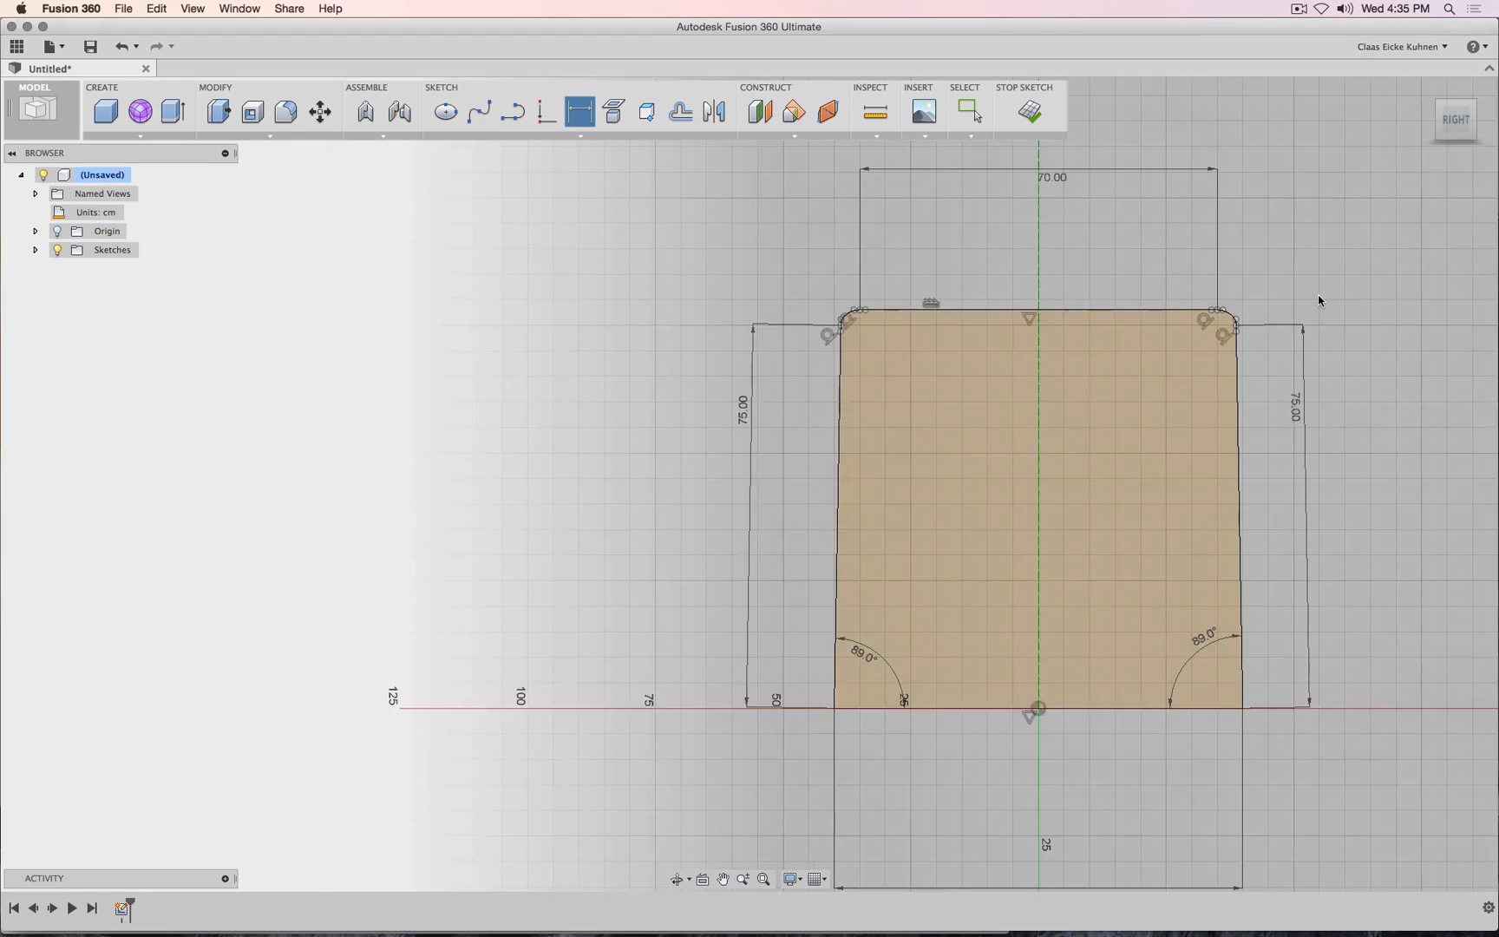
middle_click_drag(1352, 246, 1164, 274)
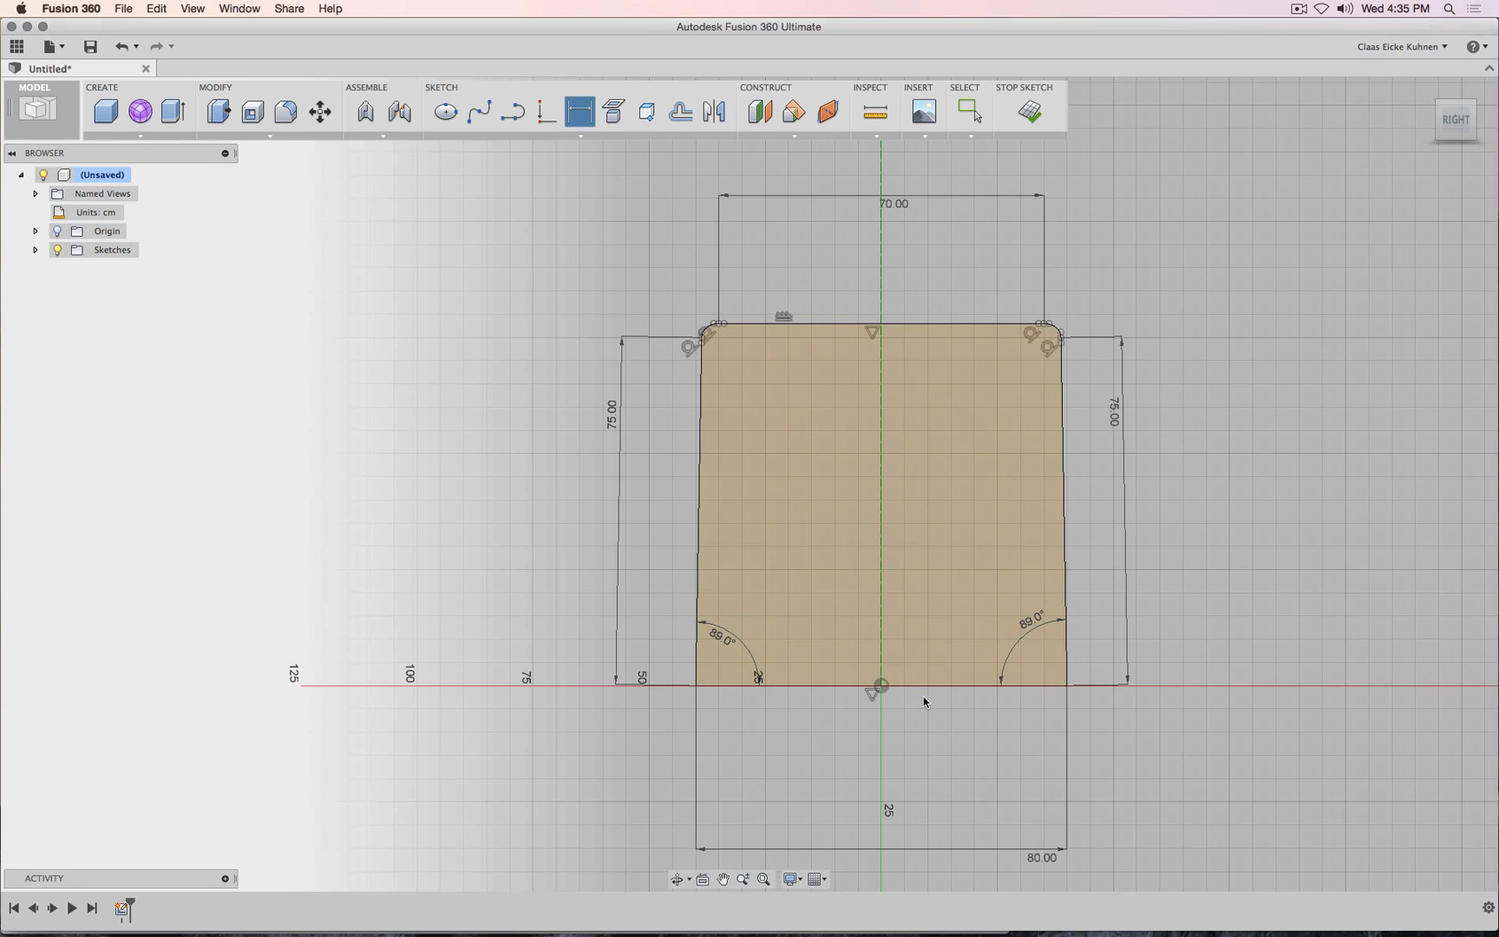
key("Escape")
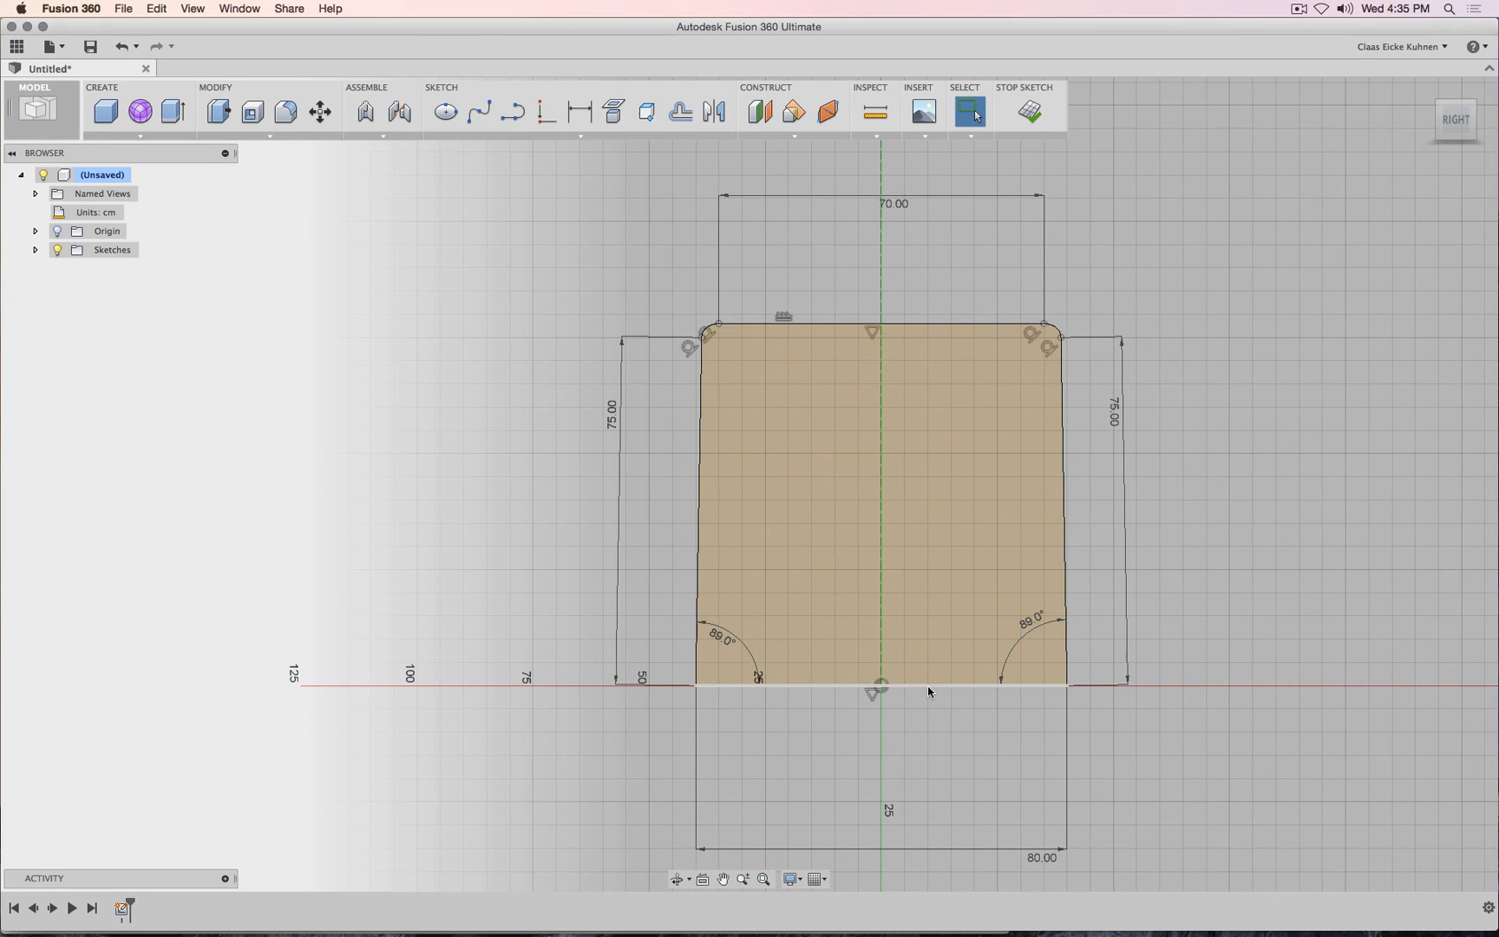
Convert the base line into a construction line.
left_click(927, 685)
right_click(927, 685)
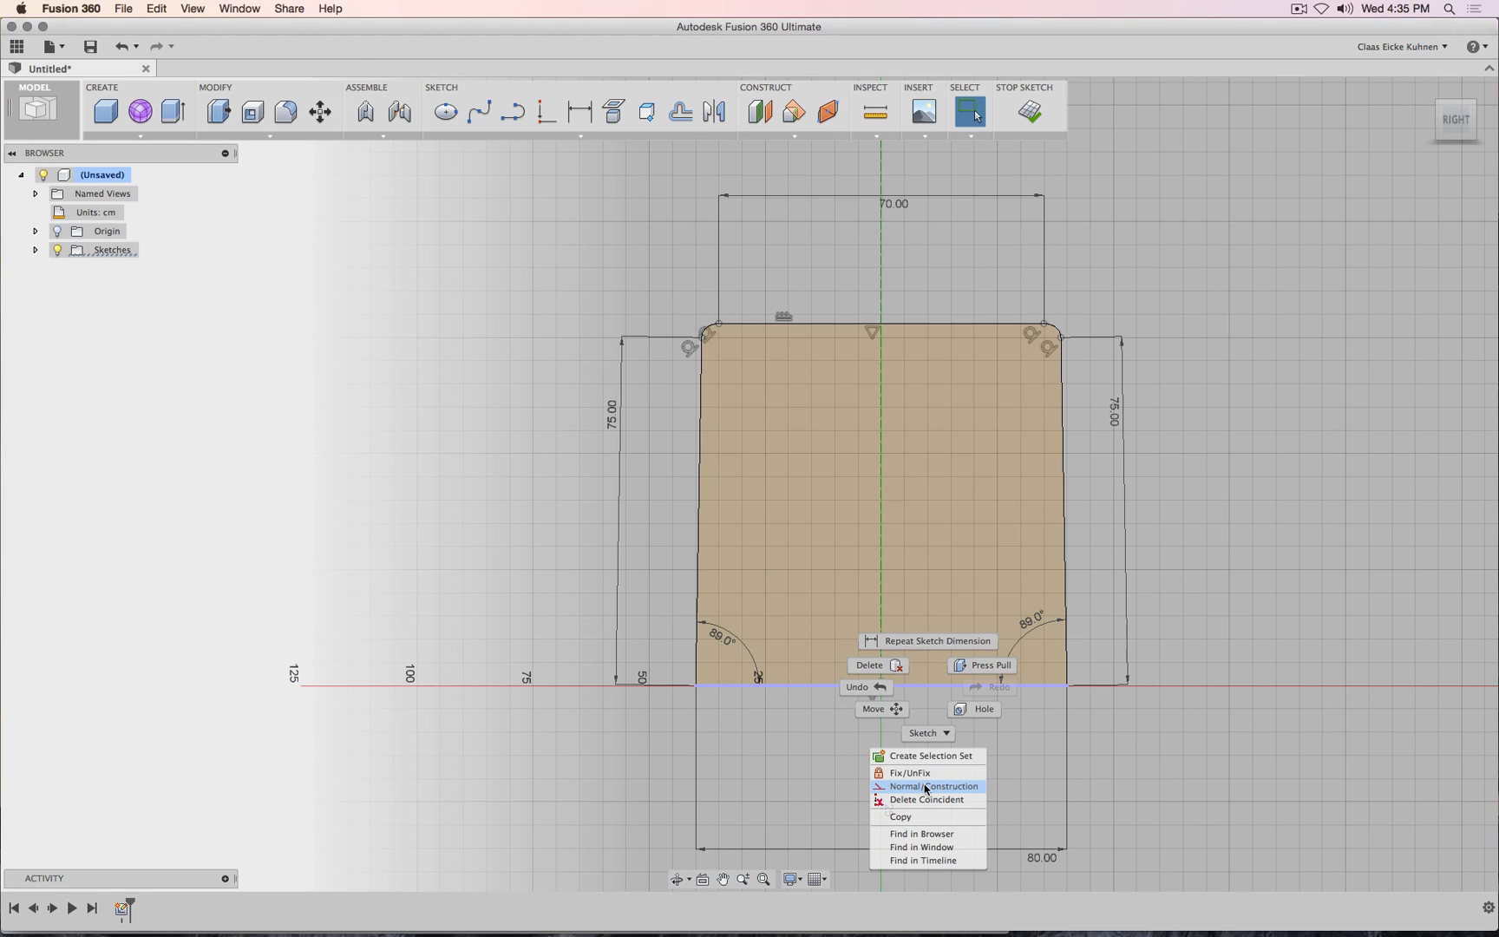
left_click(926, 787)
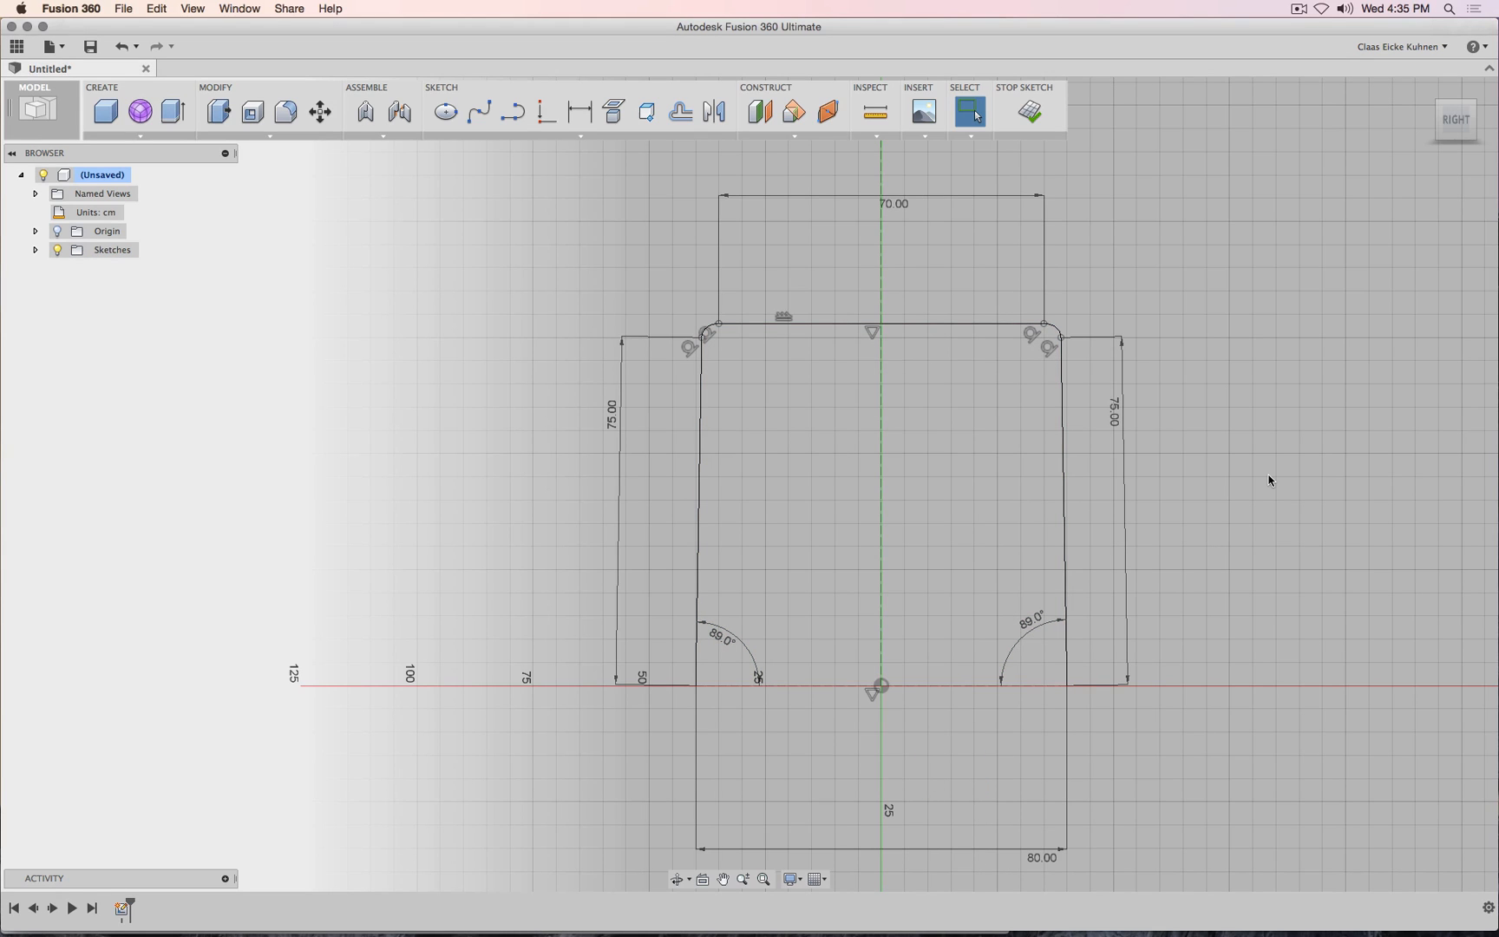
Finish the sketch and turn the model to an angled 3D view of the table profile.
left_click(1045, 119)
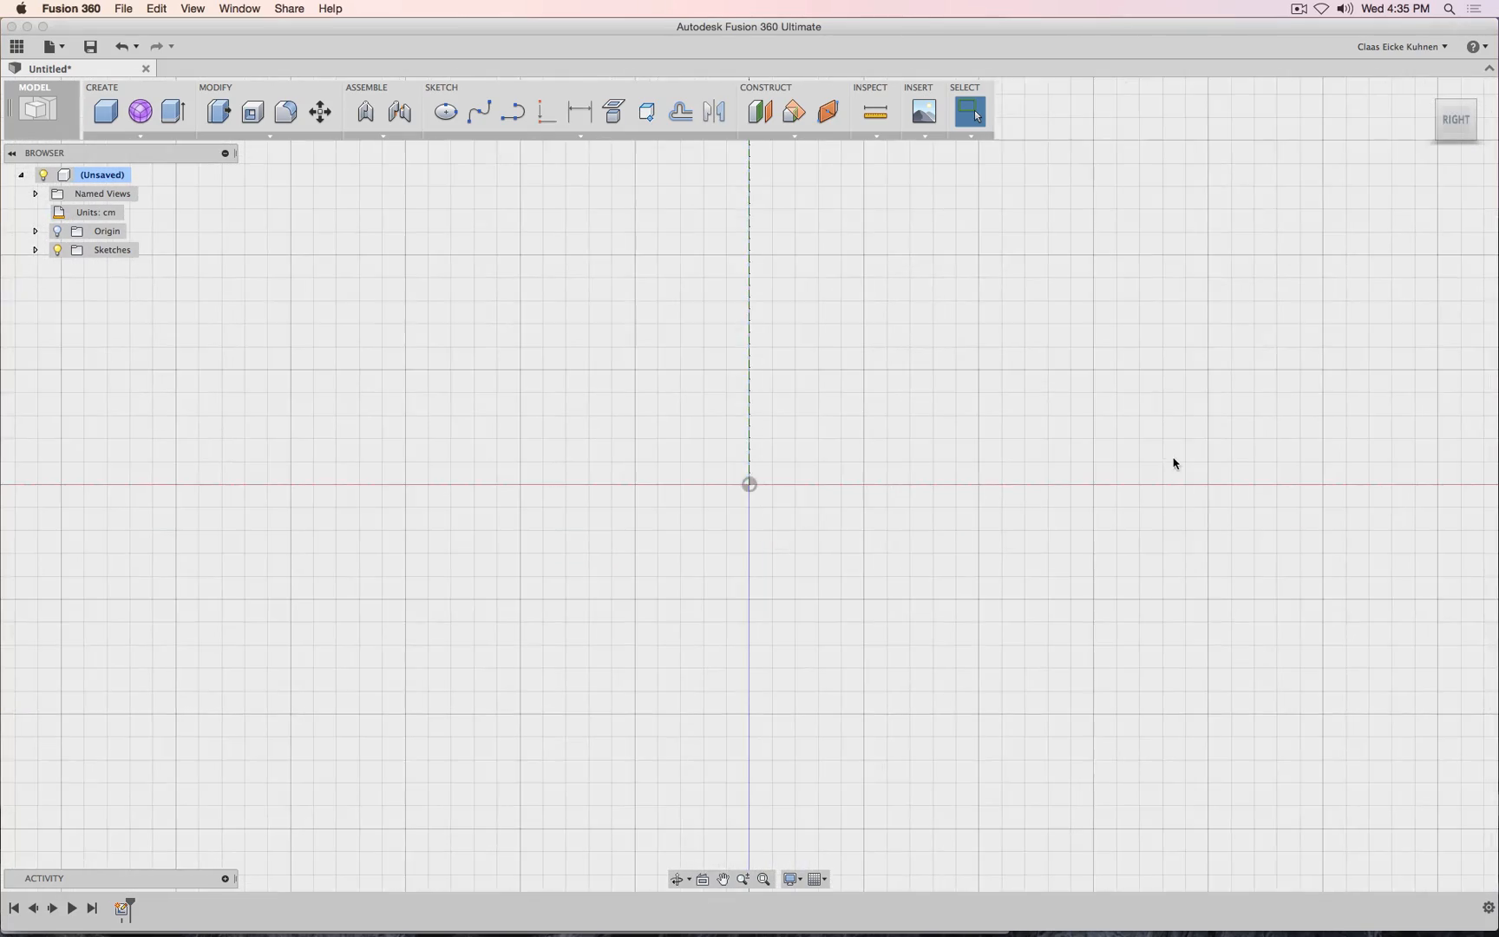
scroll(1170, 449, "down", 8)
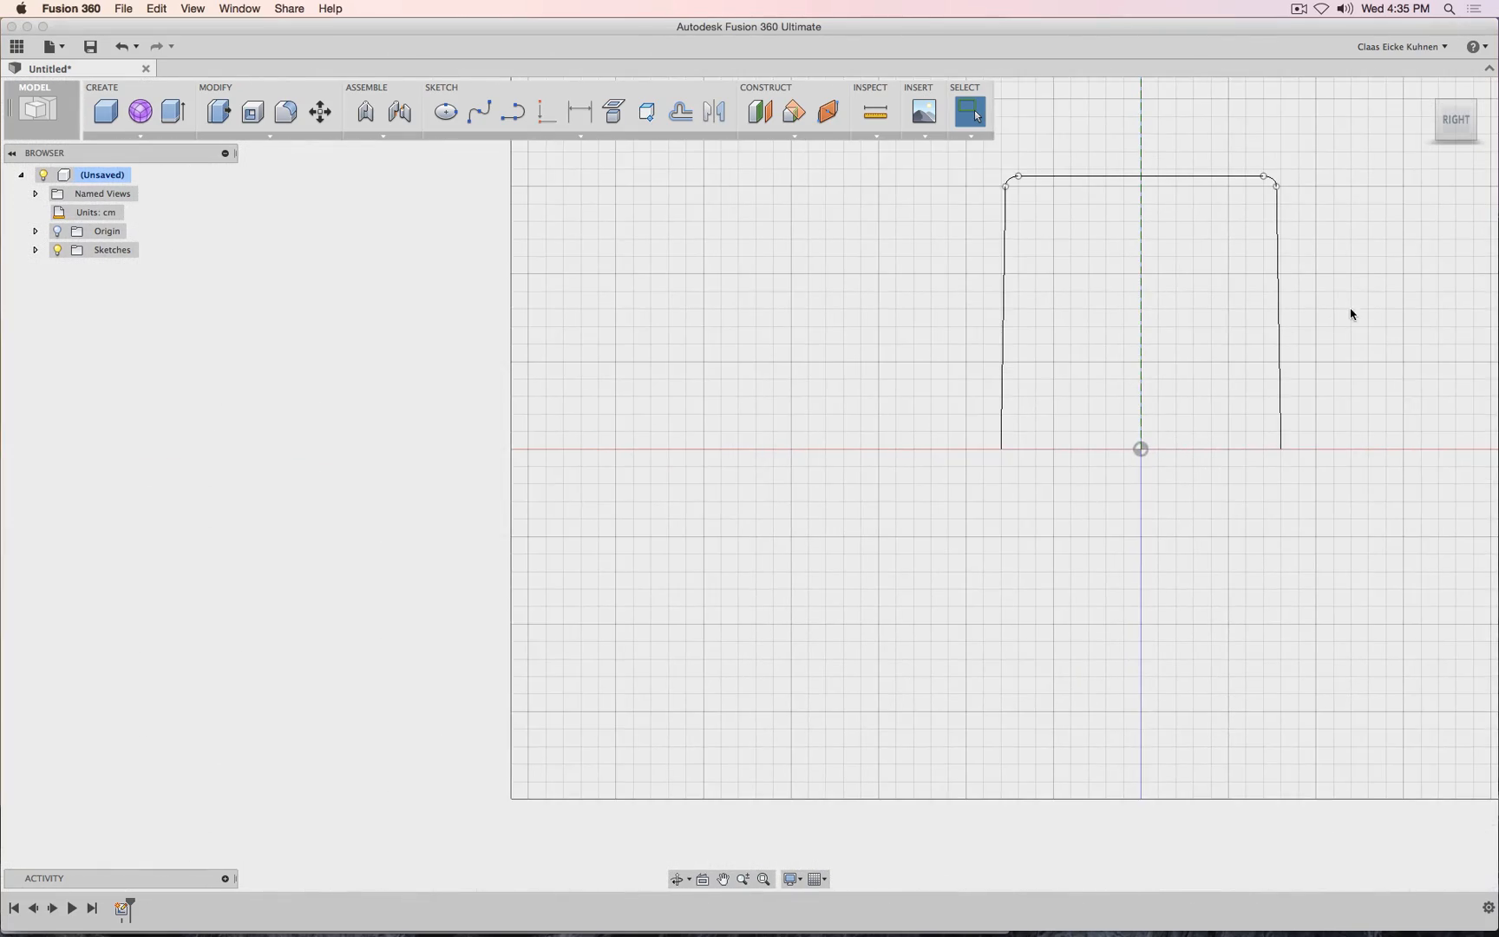
middle_click_drag(1348, 311, 1168, 420)
left_click(1471, 101)
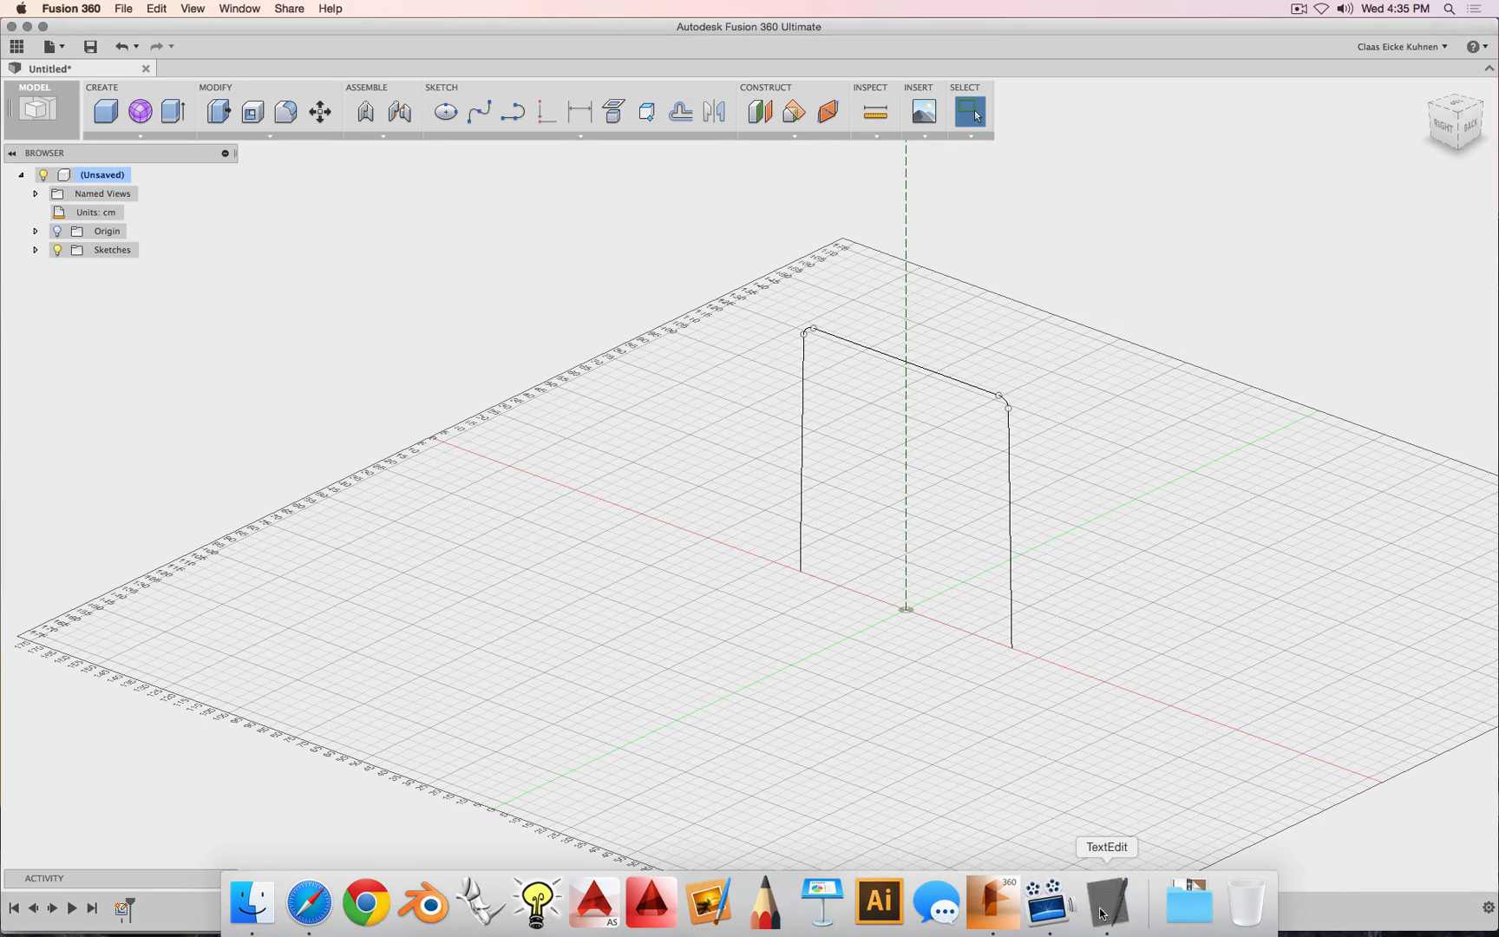
Check the PC Table dimensions in the TextEdit note, and switch Fusion 360 to the Patch workspace.
left_click(1104, 902)
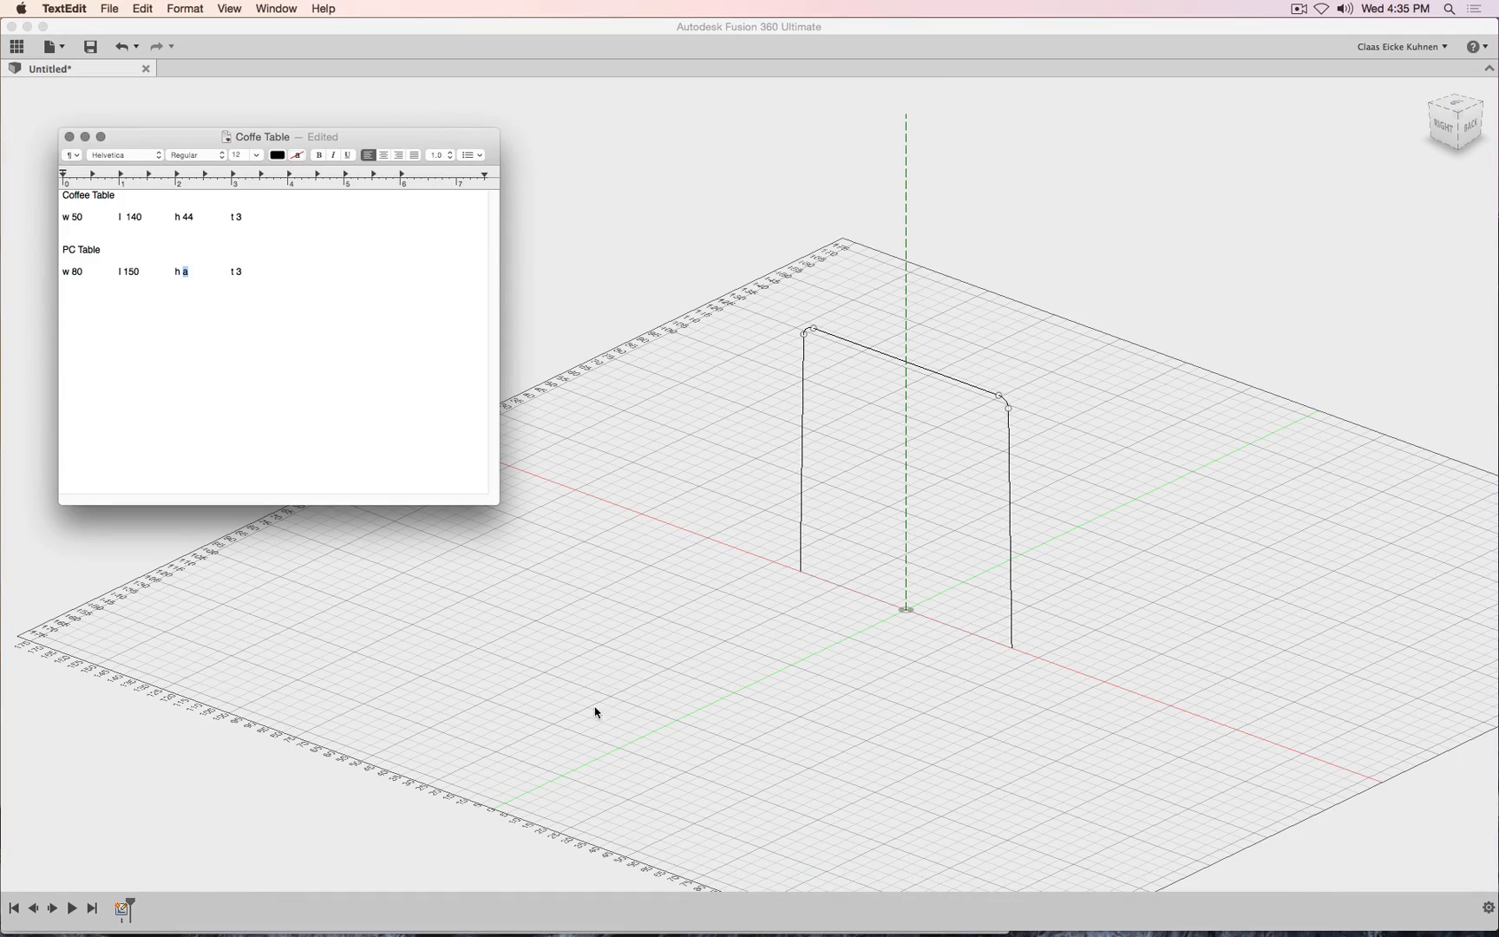
left_click(559, 662)
left_click(36, 109)
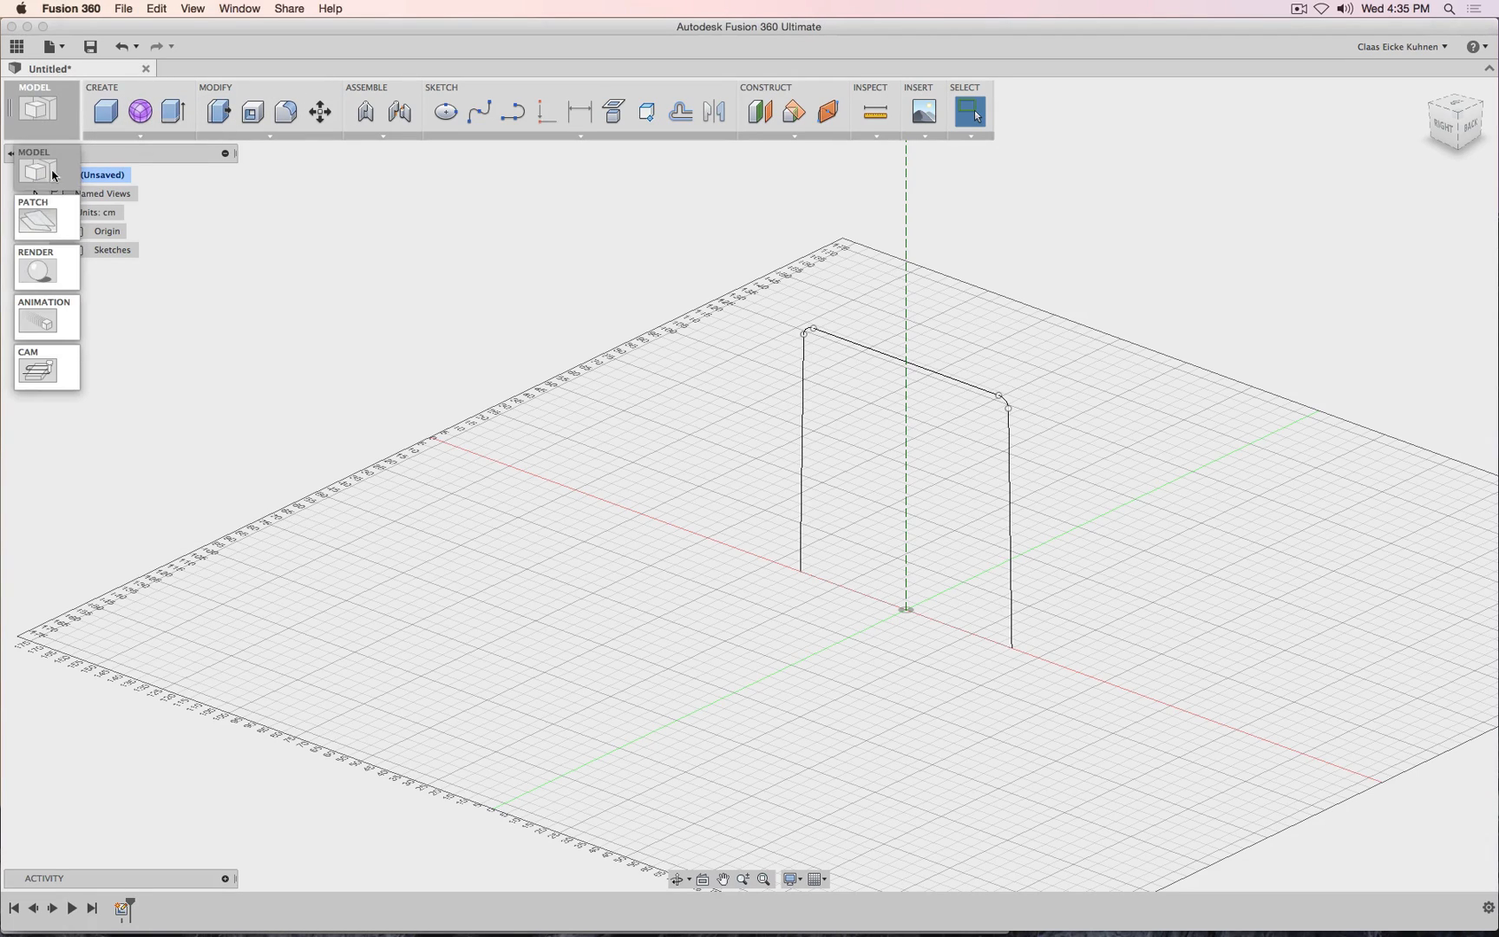
left_click(48, 217)
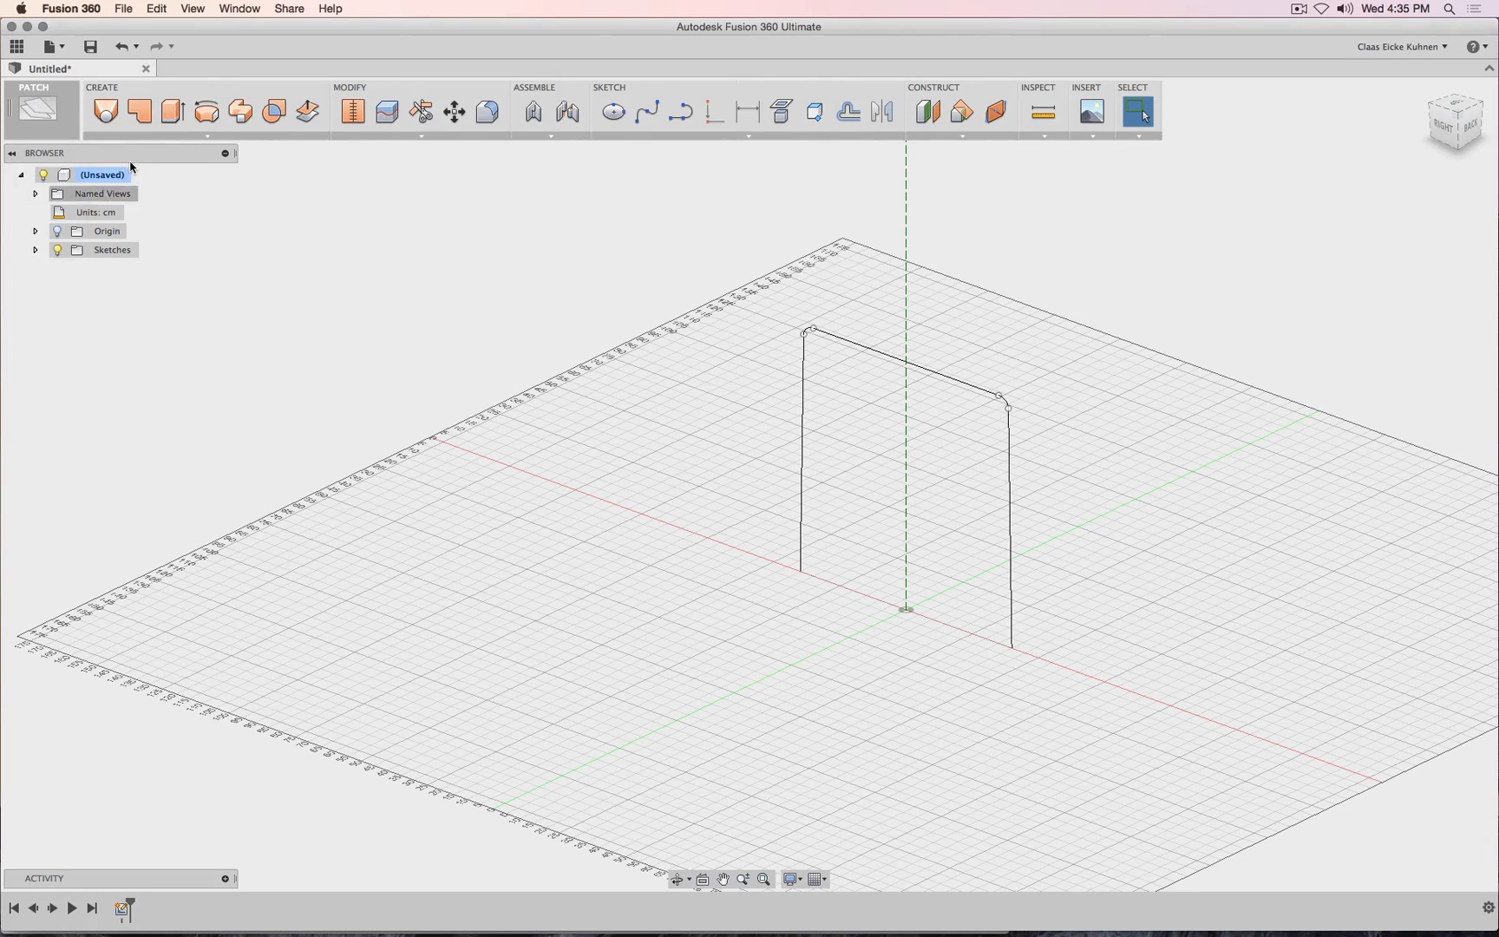
Extrude the chained table profile symmetrically by 75 cm as a new surface body.
left_click(180, 118)
left_click(874, 349)
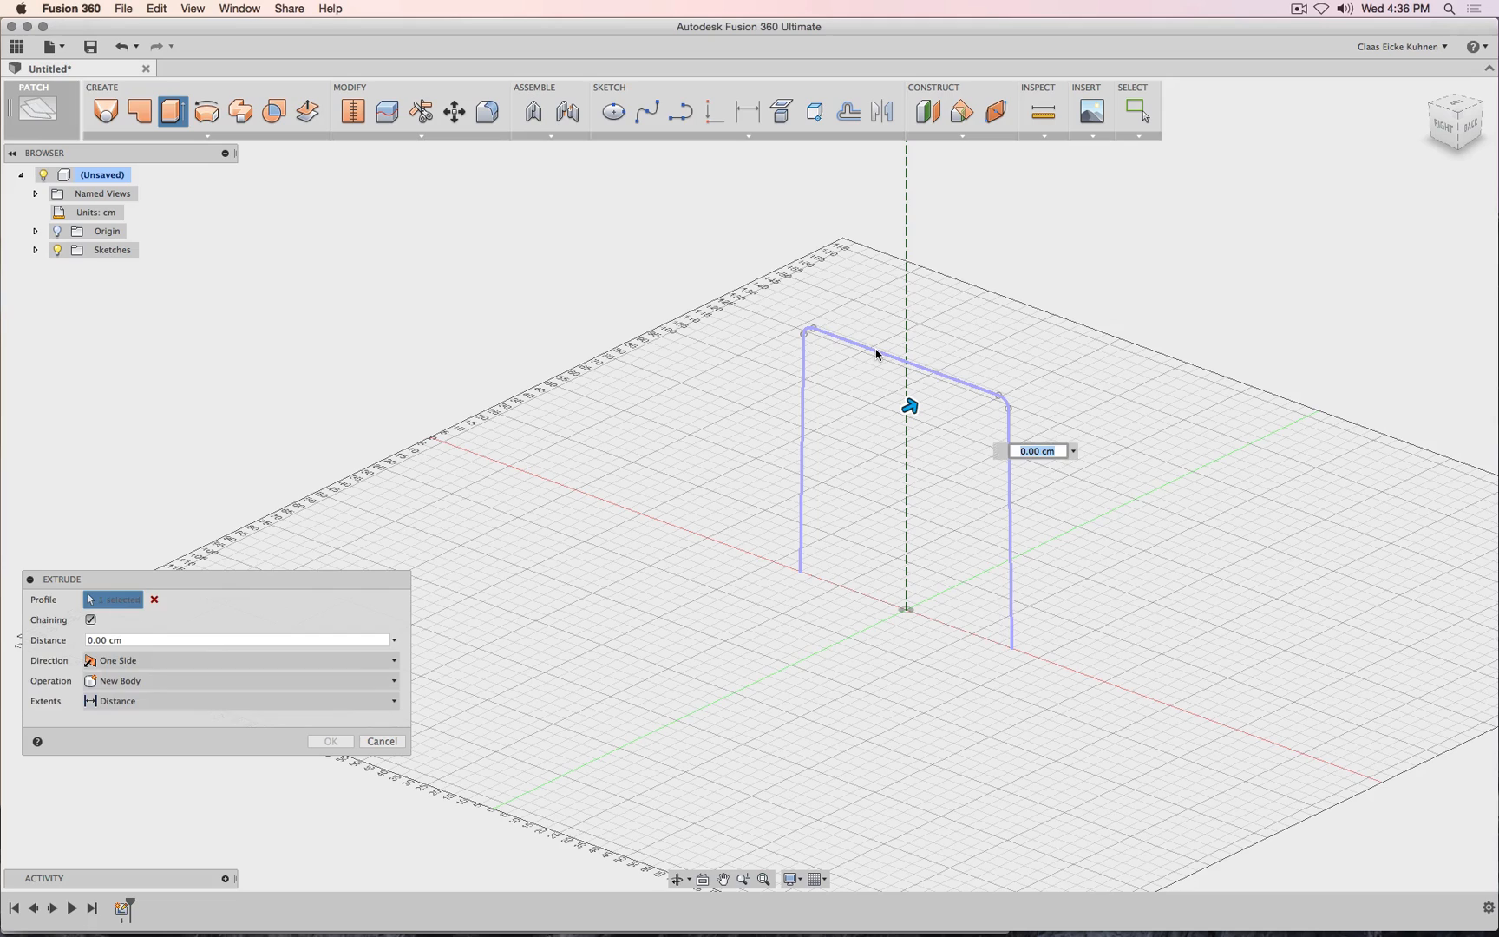
left_click(132, 660)
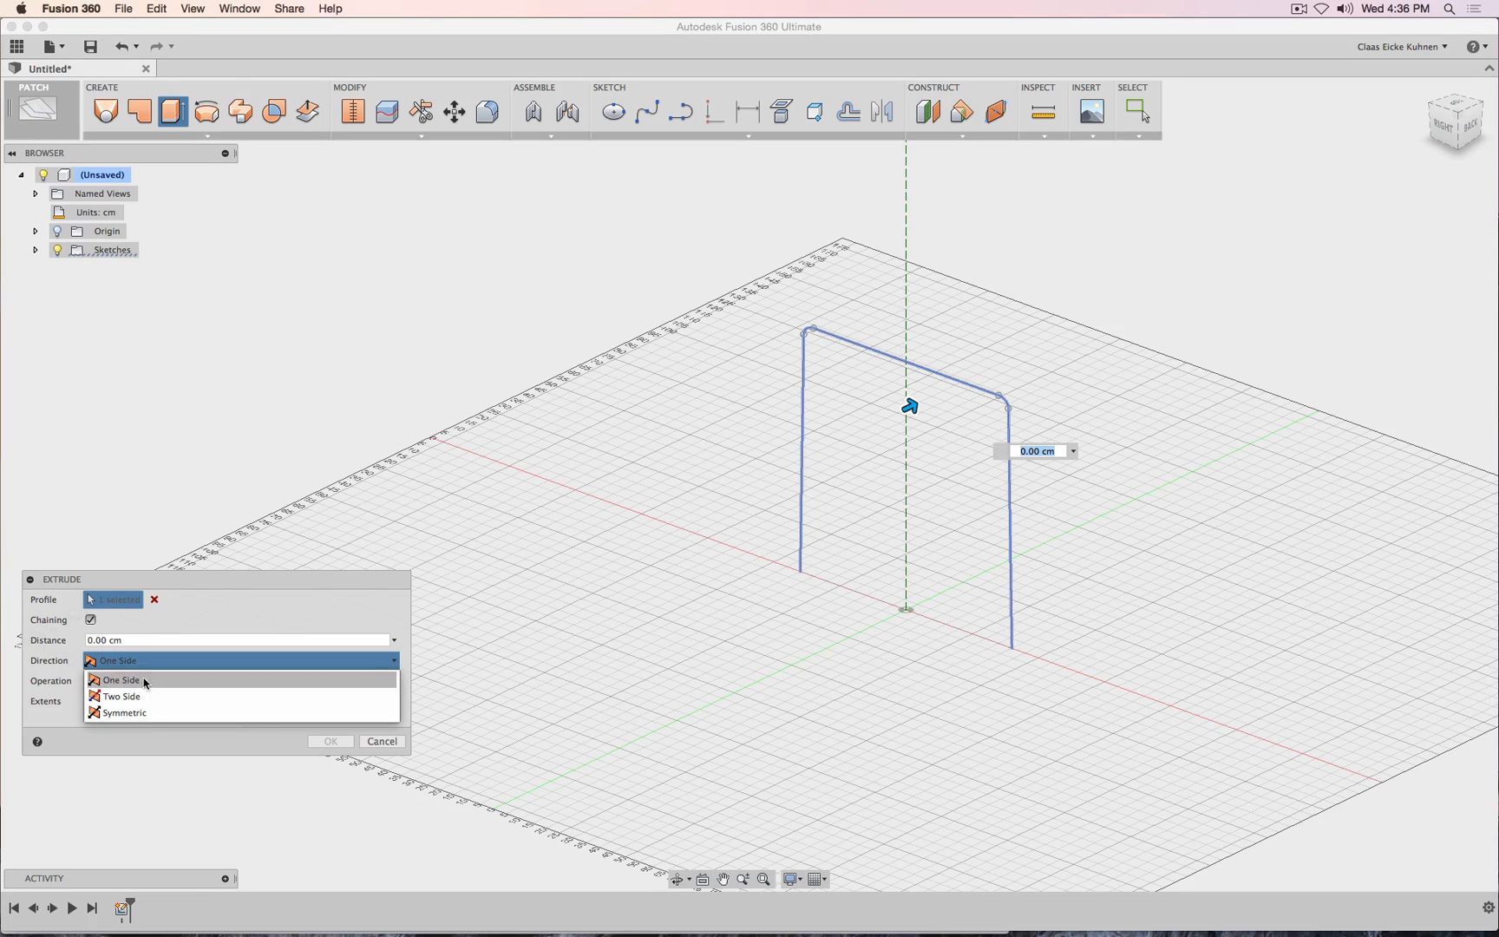
left_click(147, 713)
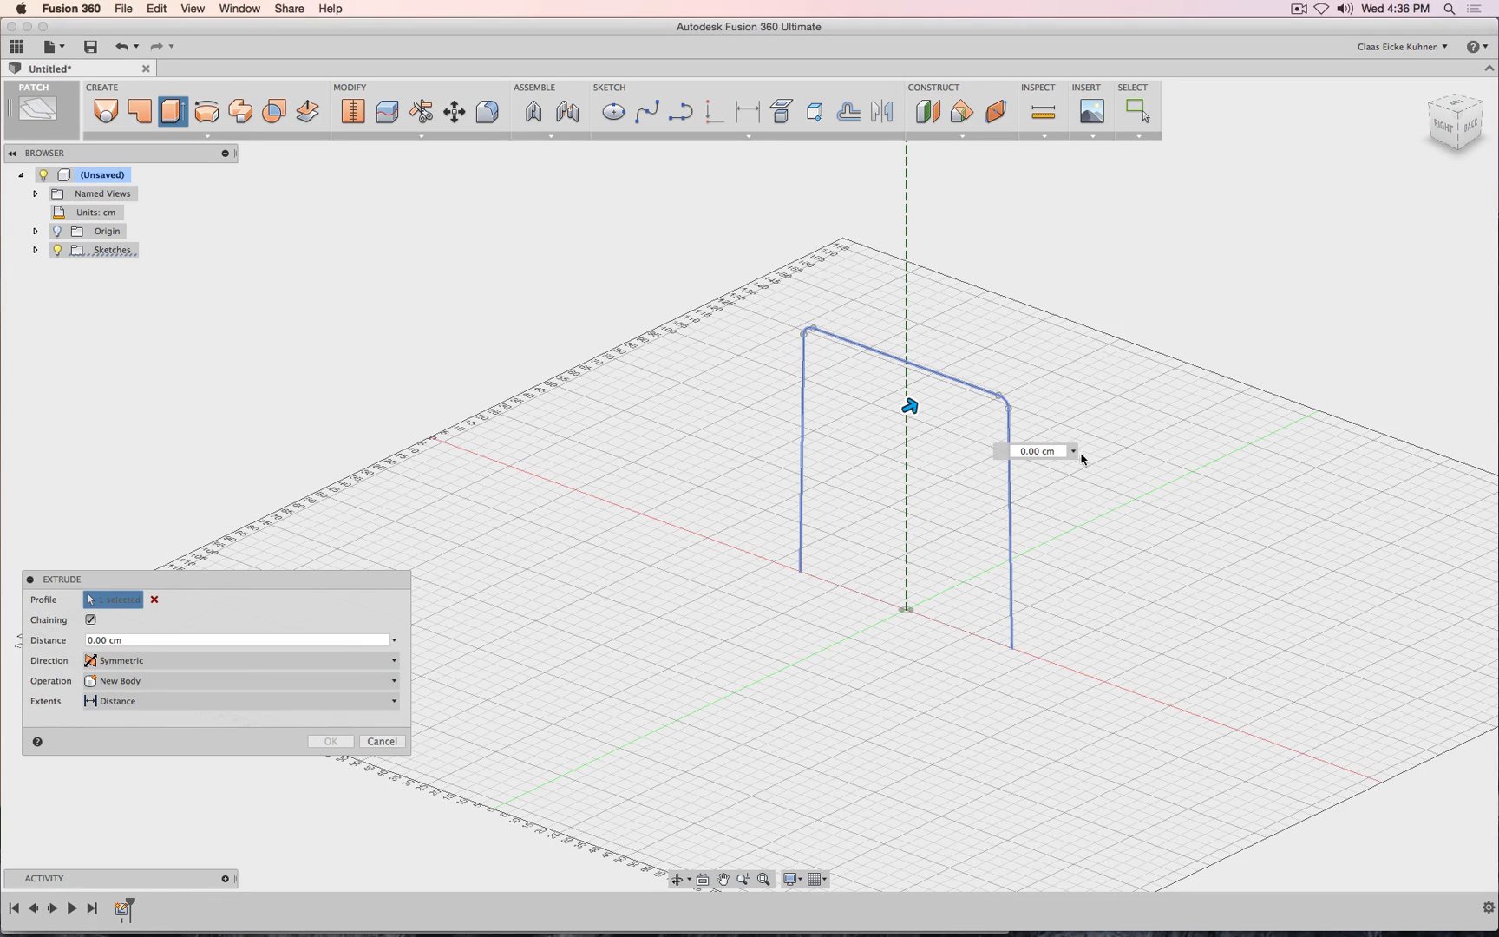
left_click(1011, 450)
type("75")
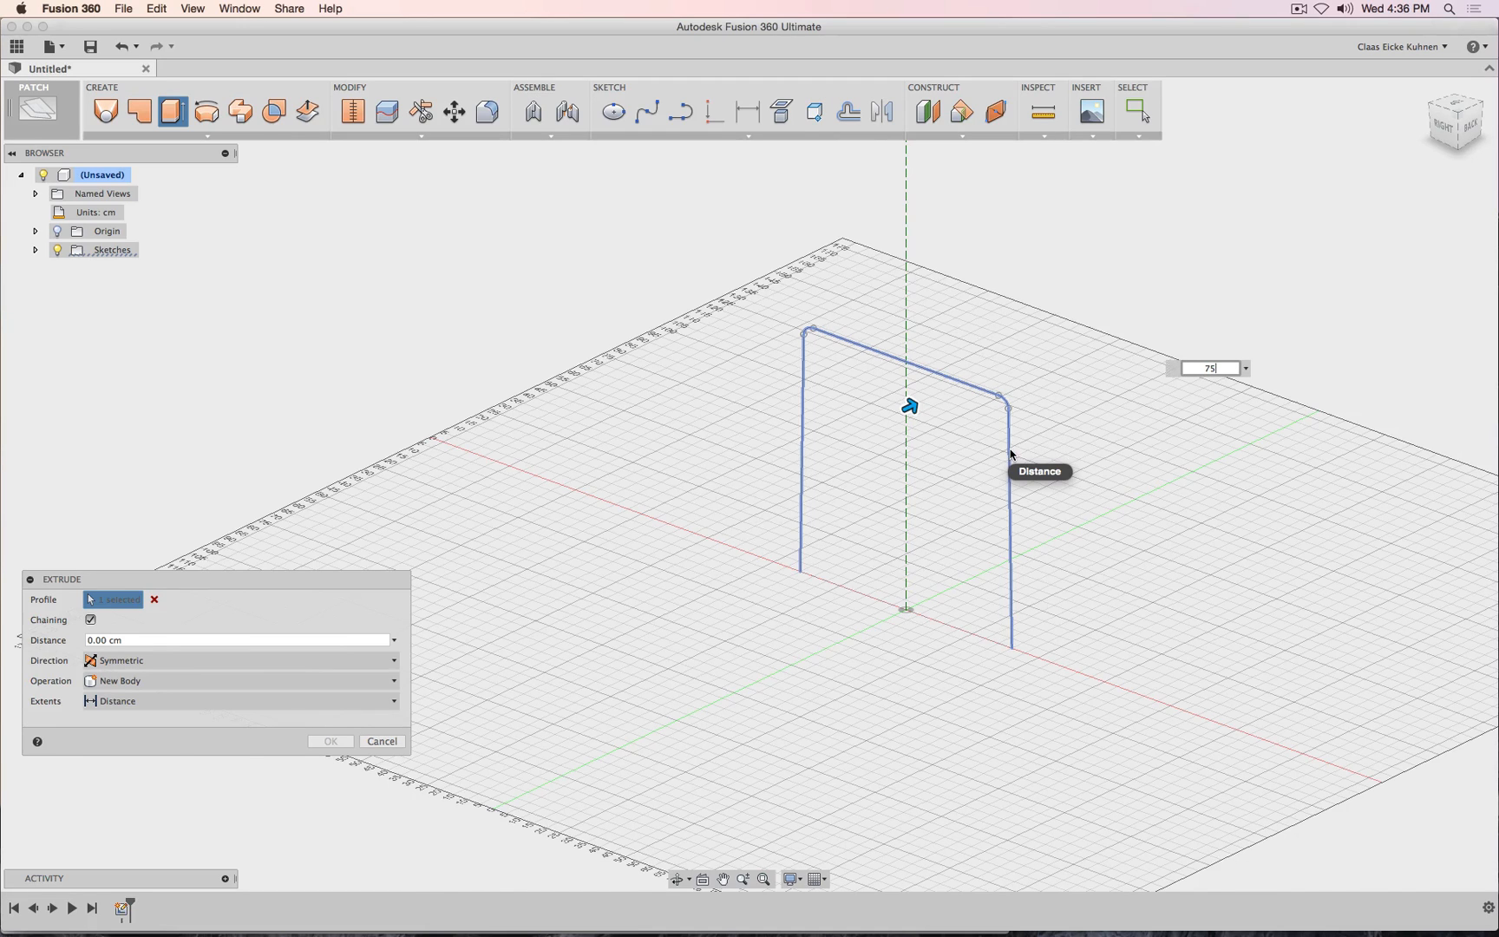
key("Return")
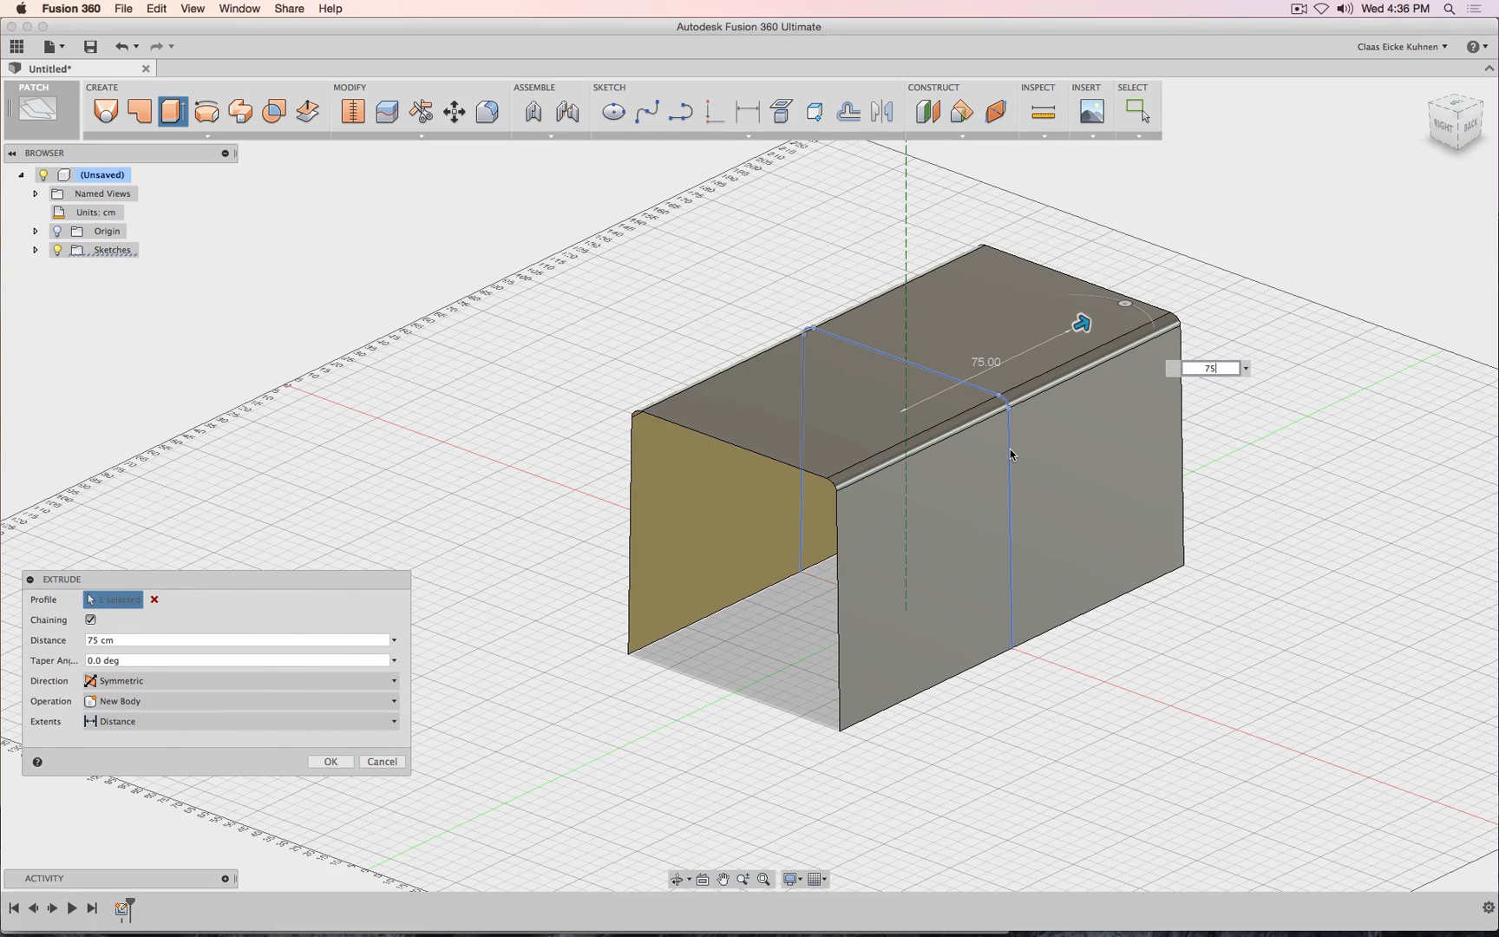
left_click(331, 761)
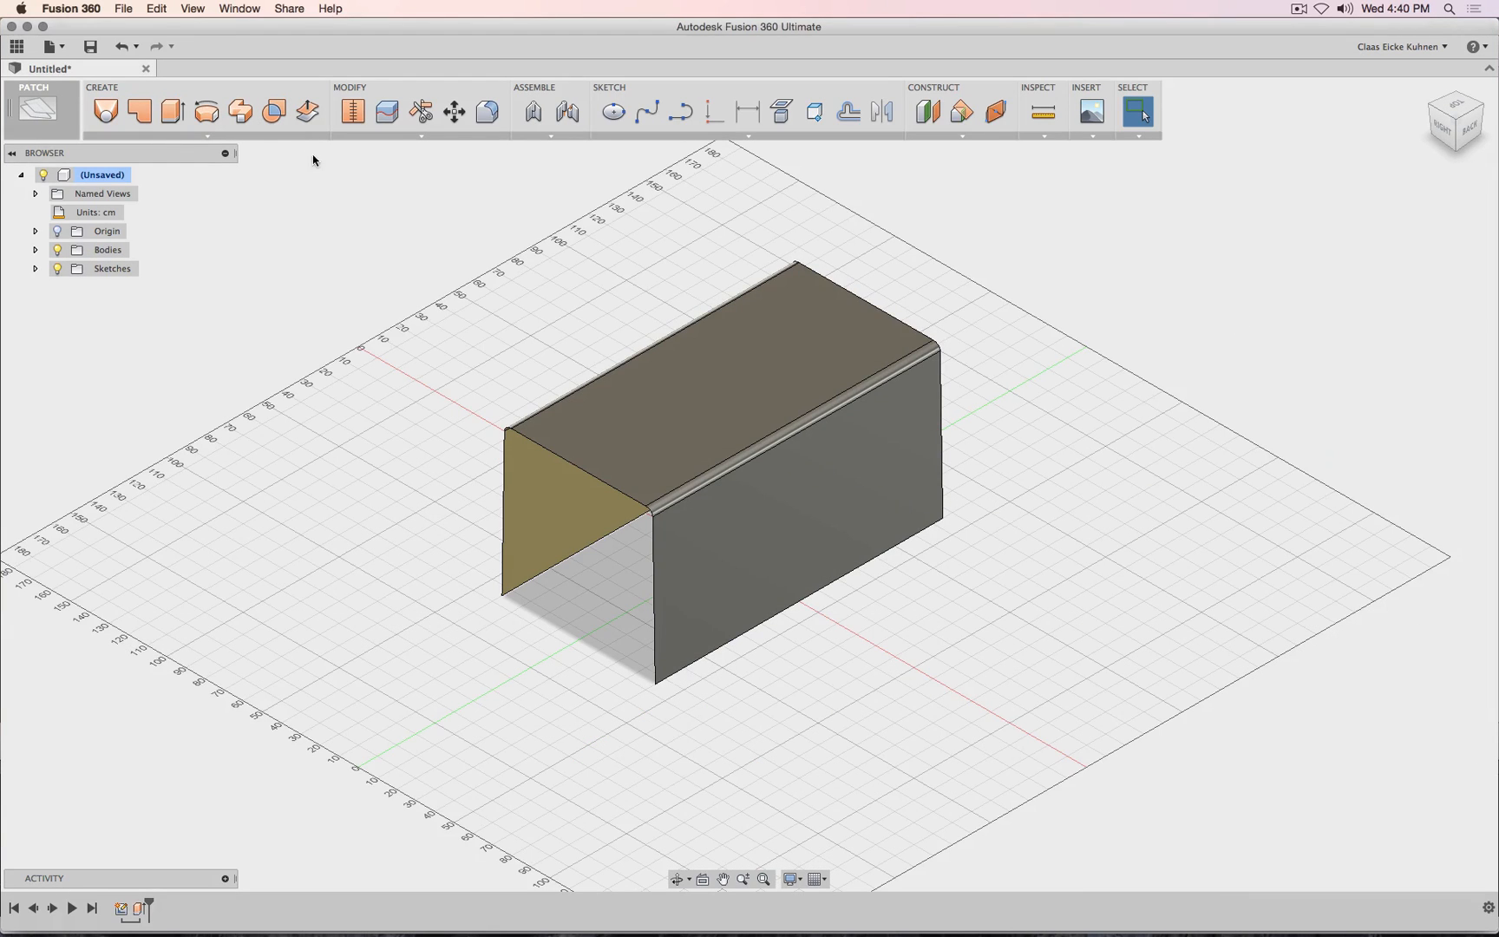
Use Thicken on all chained faces of the table surface with a thickness of -2 cm.
left_click(207, 136)
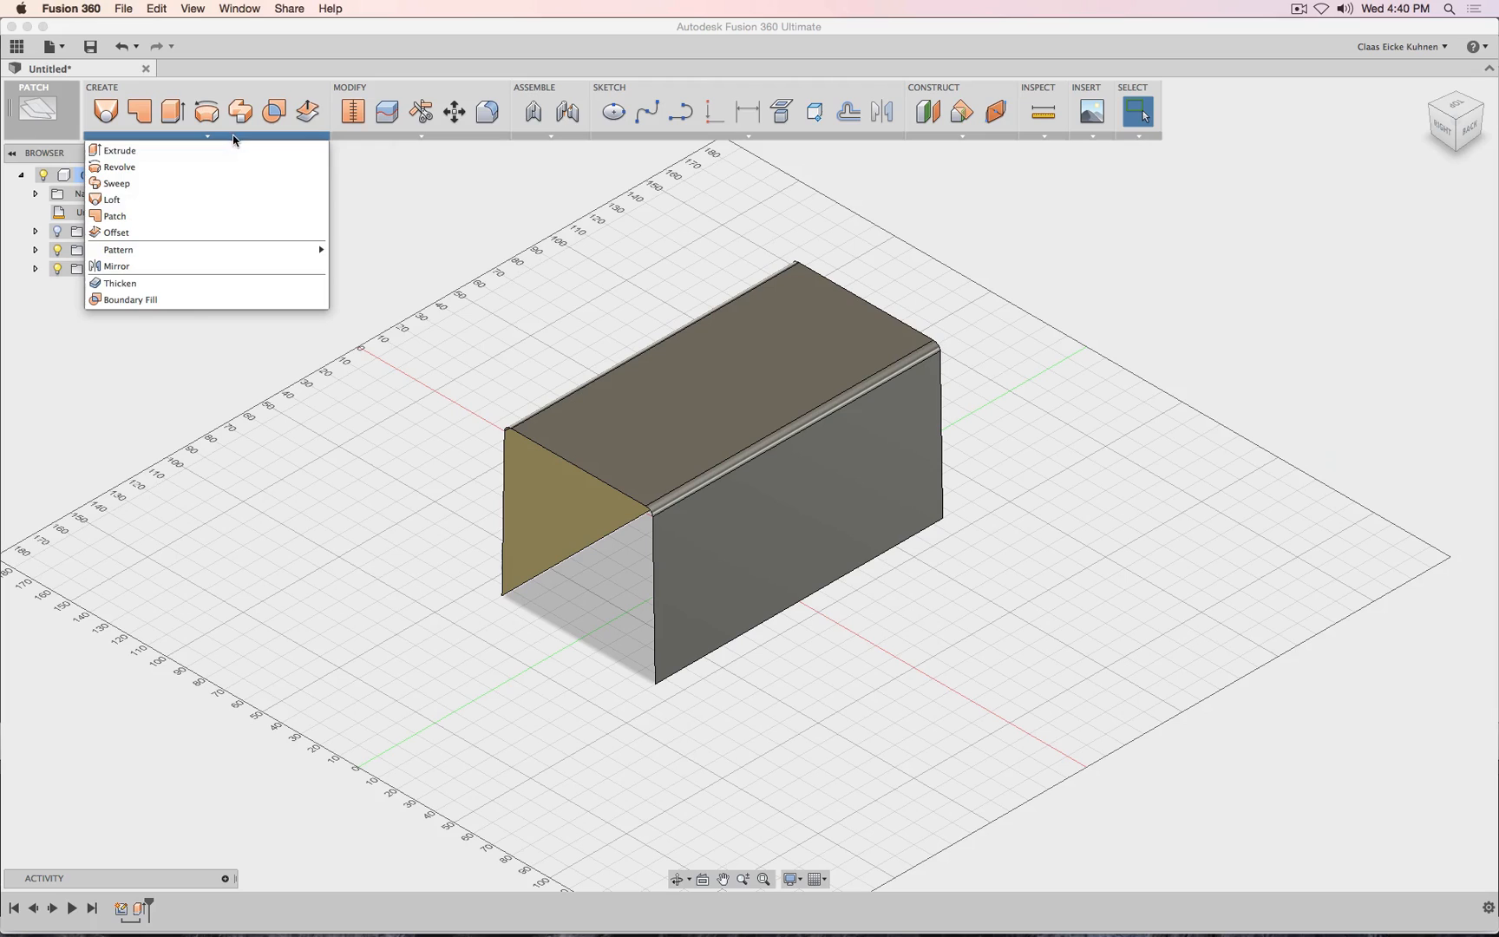
left_click(199, 292)
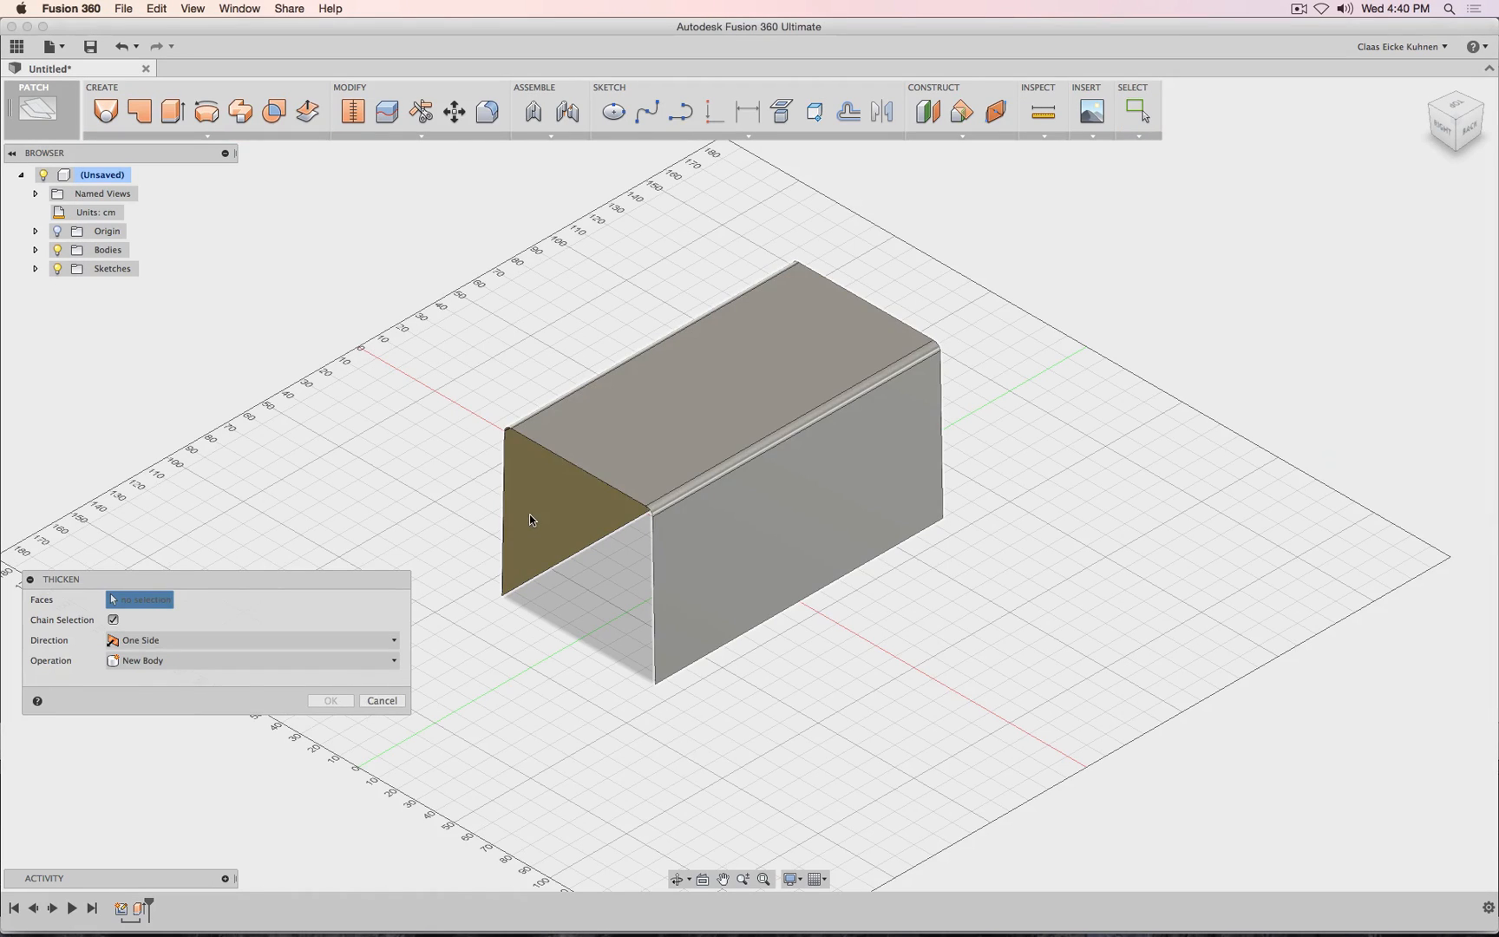
left_click(529, 514)
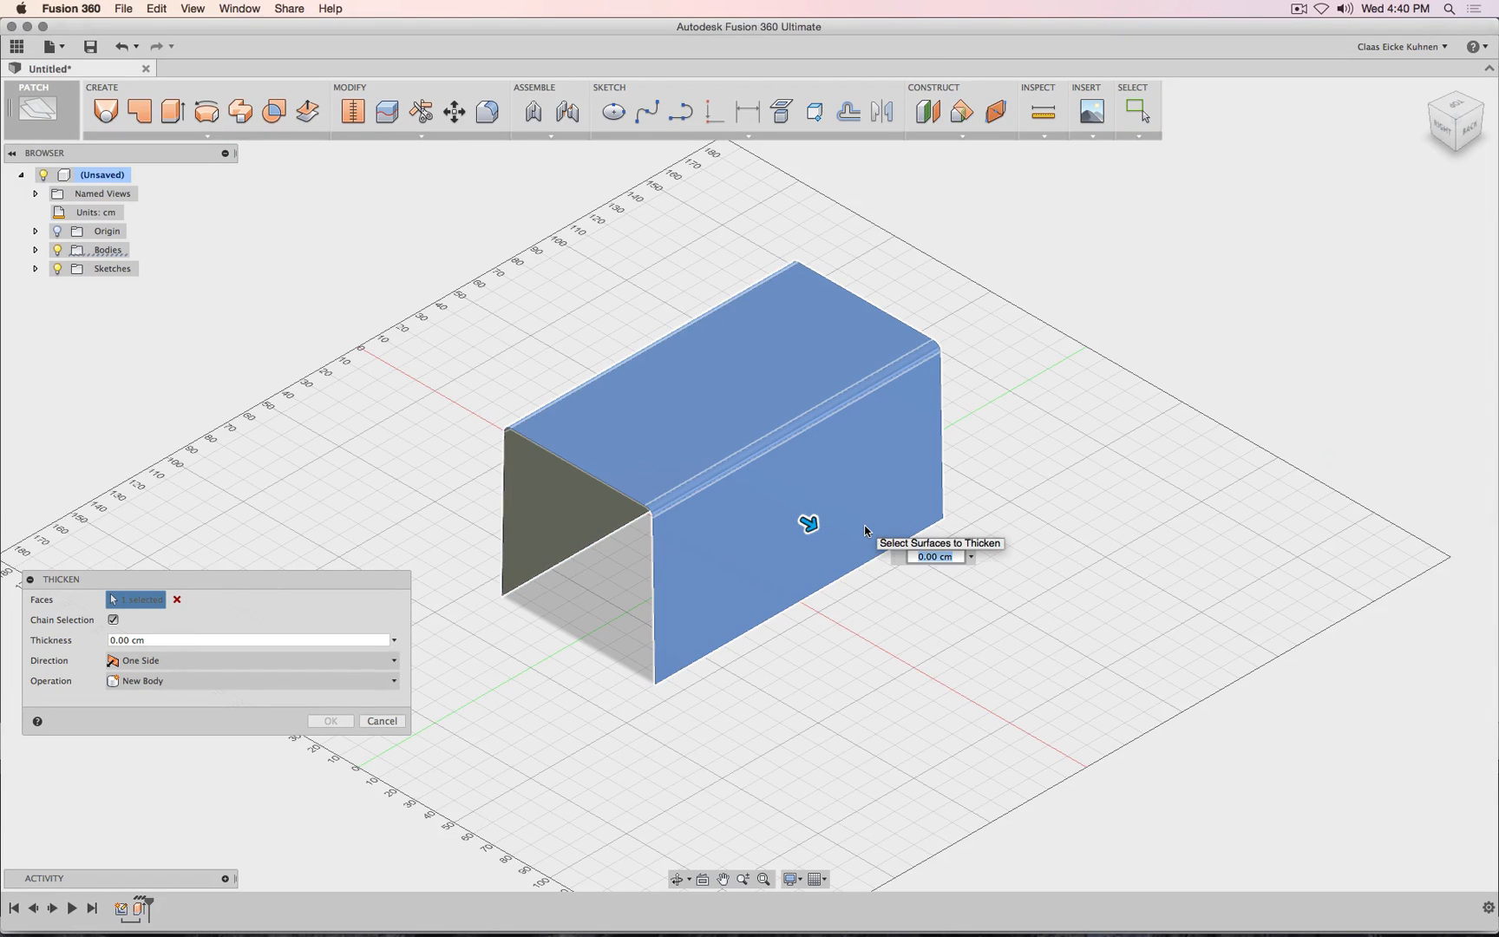
type("-2")
key("Return")
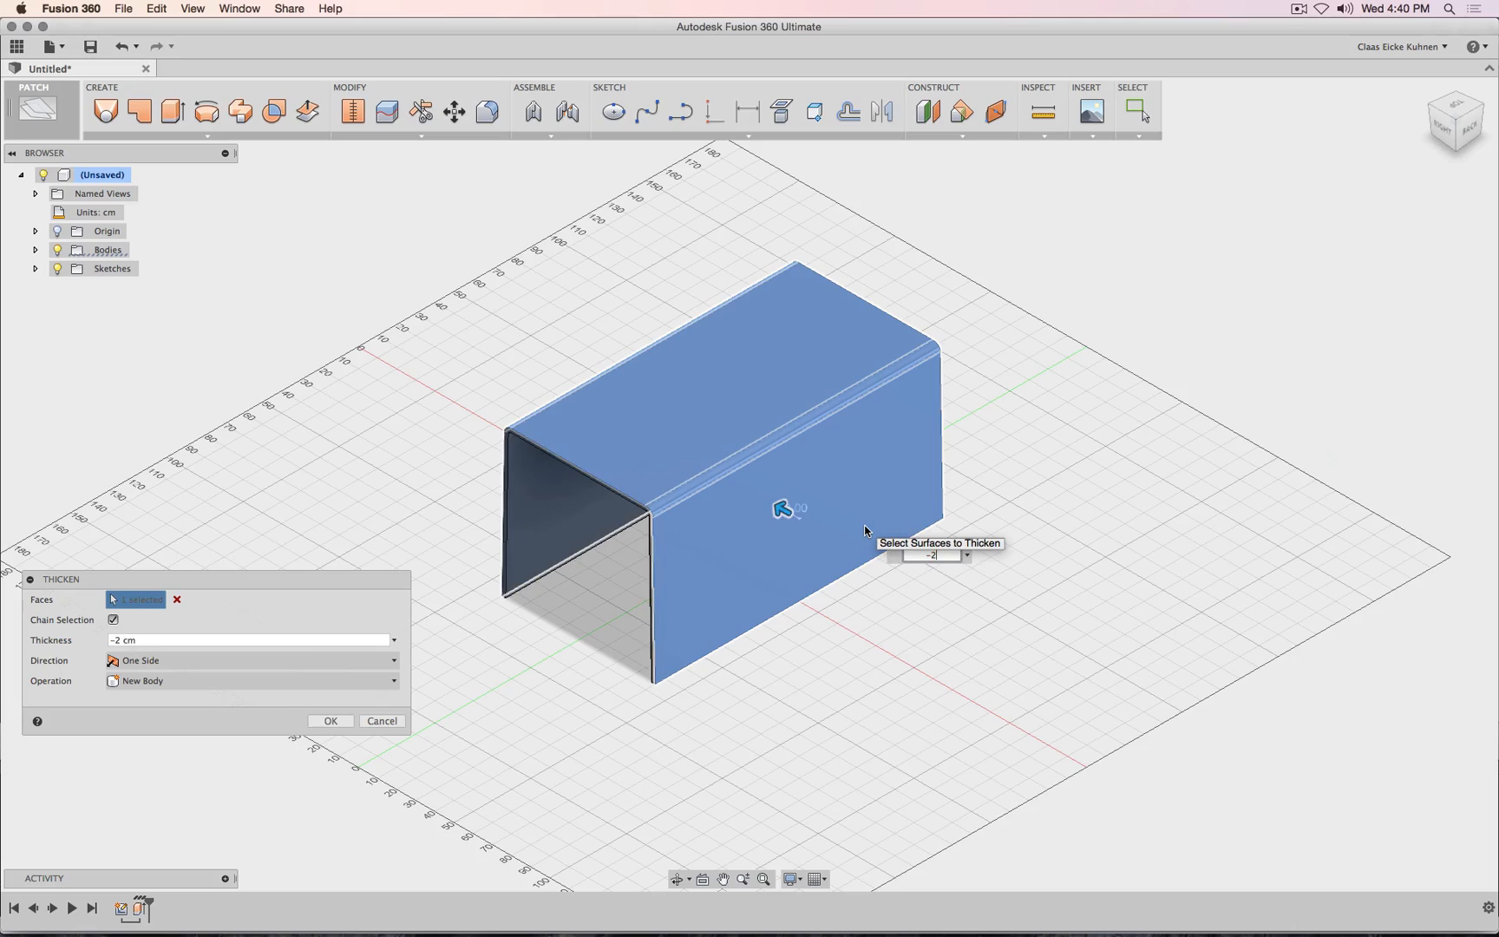
Examine the table's rounded corner from the right side and try a thickness of -3 cm.
left_click(1444, 130)
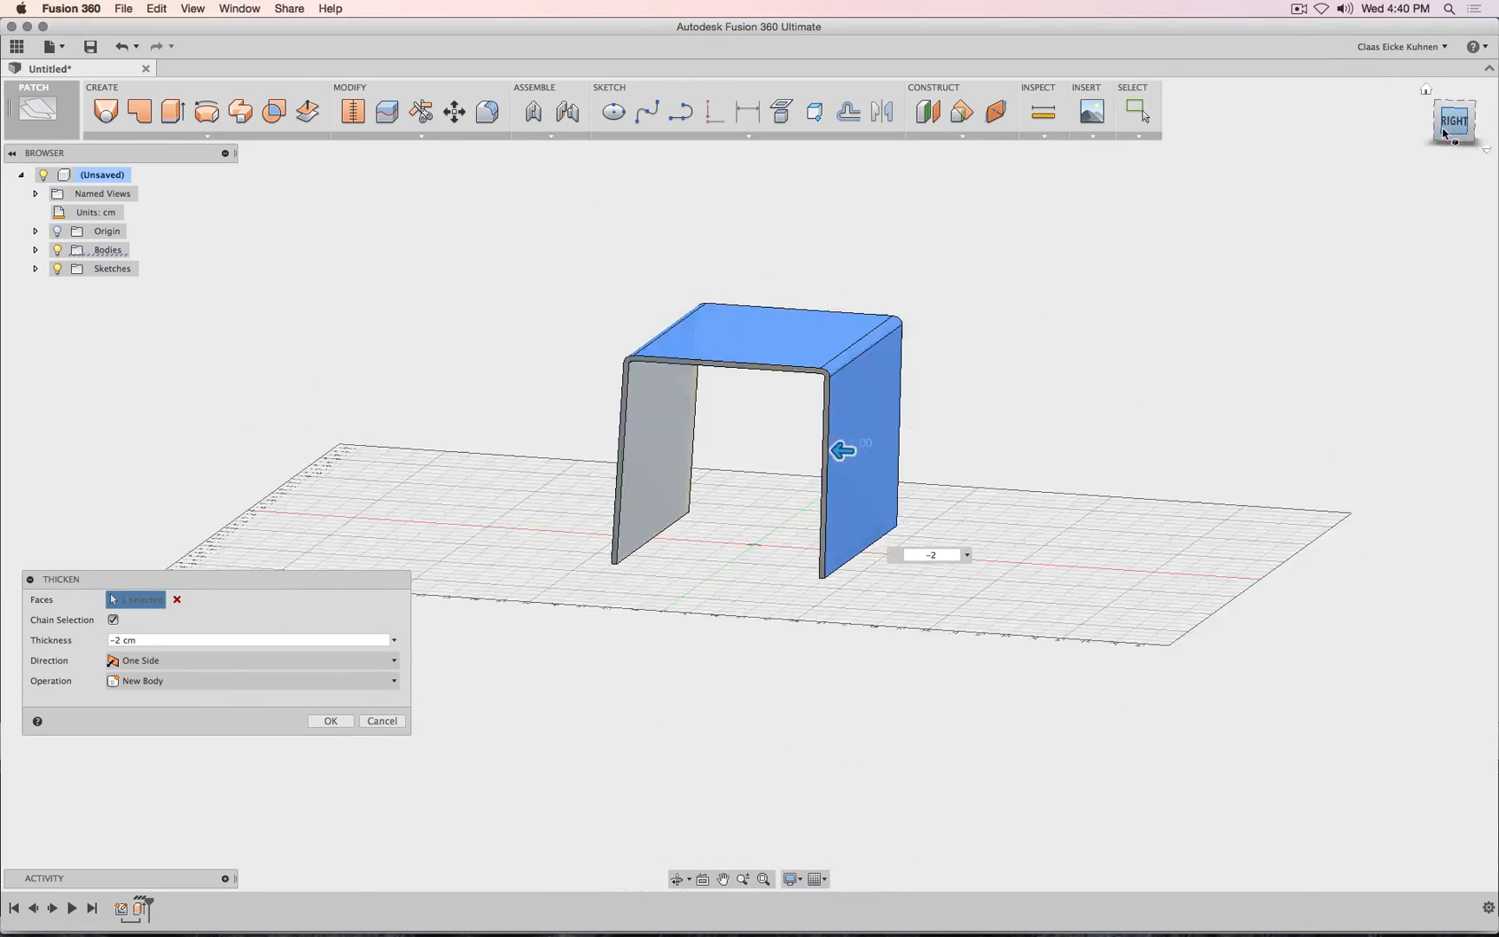
scroll(940, 311, "up", 10)
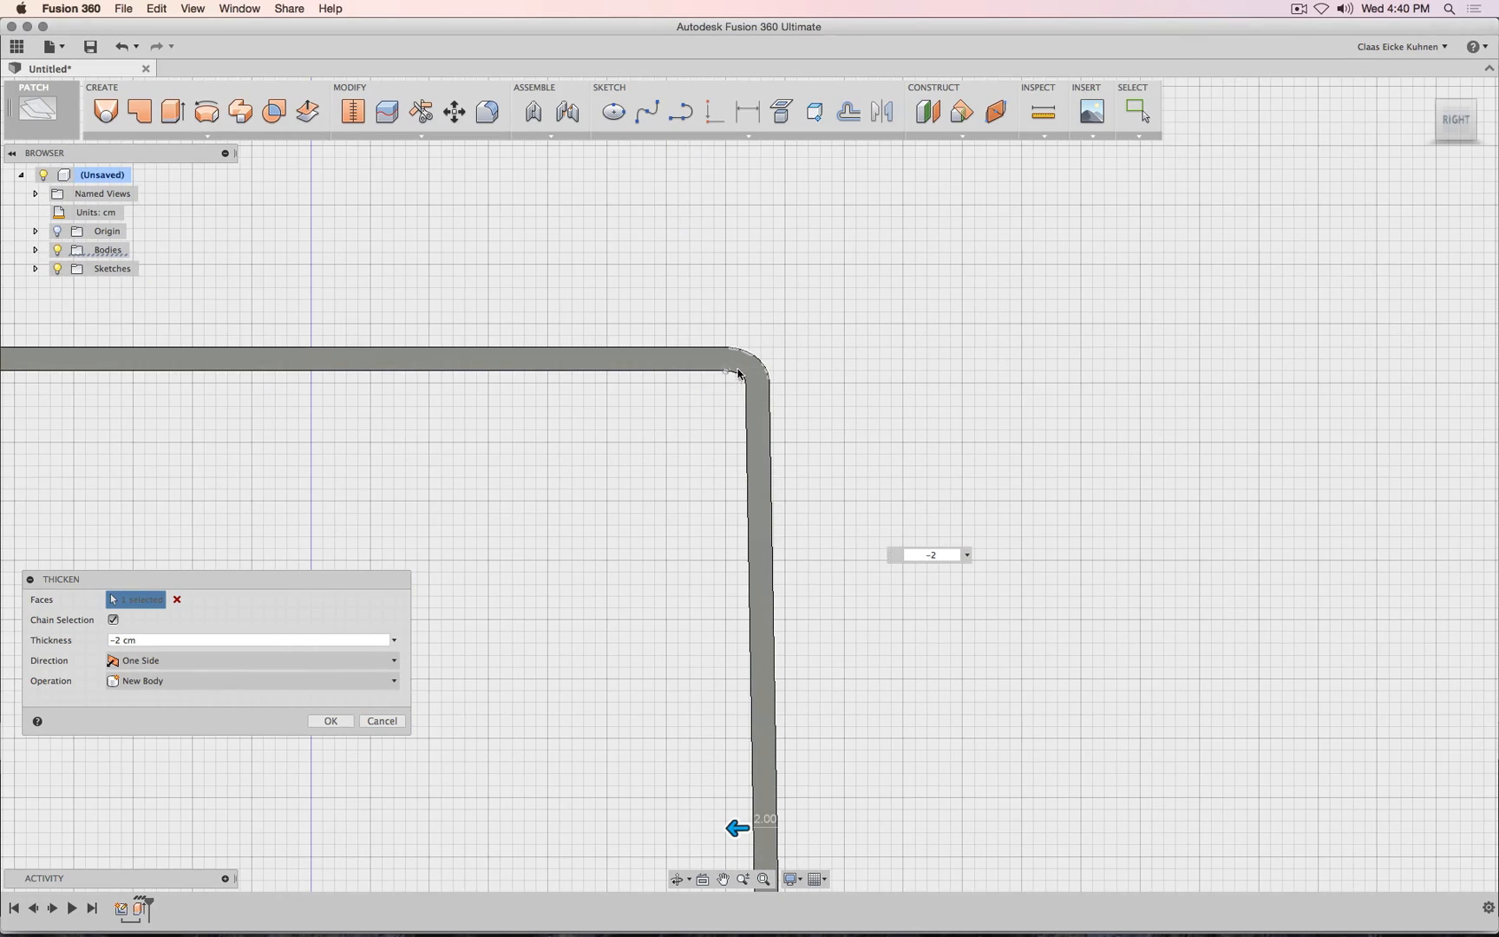
scroll(760, 384, "up", 5)
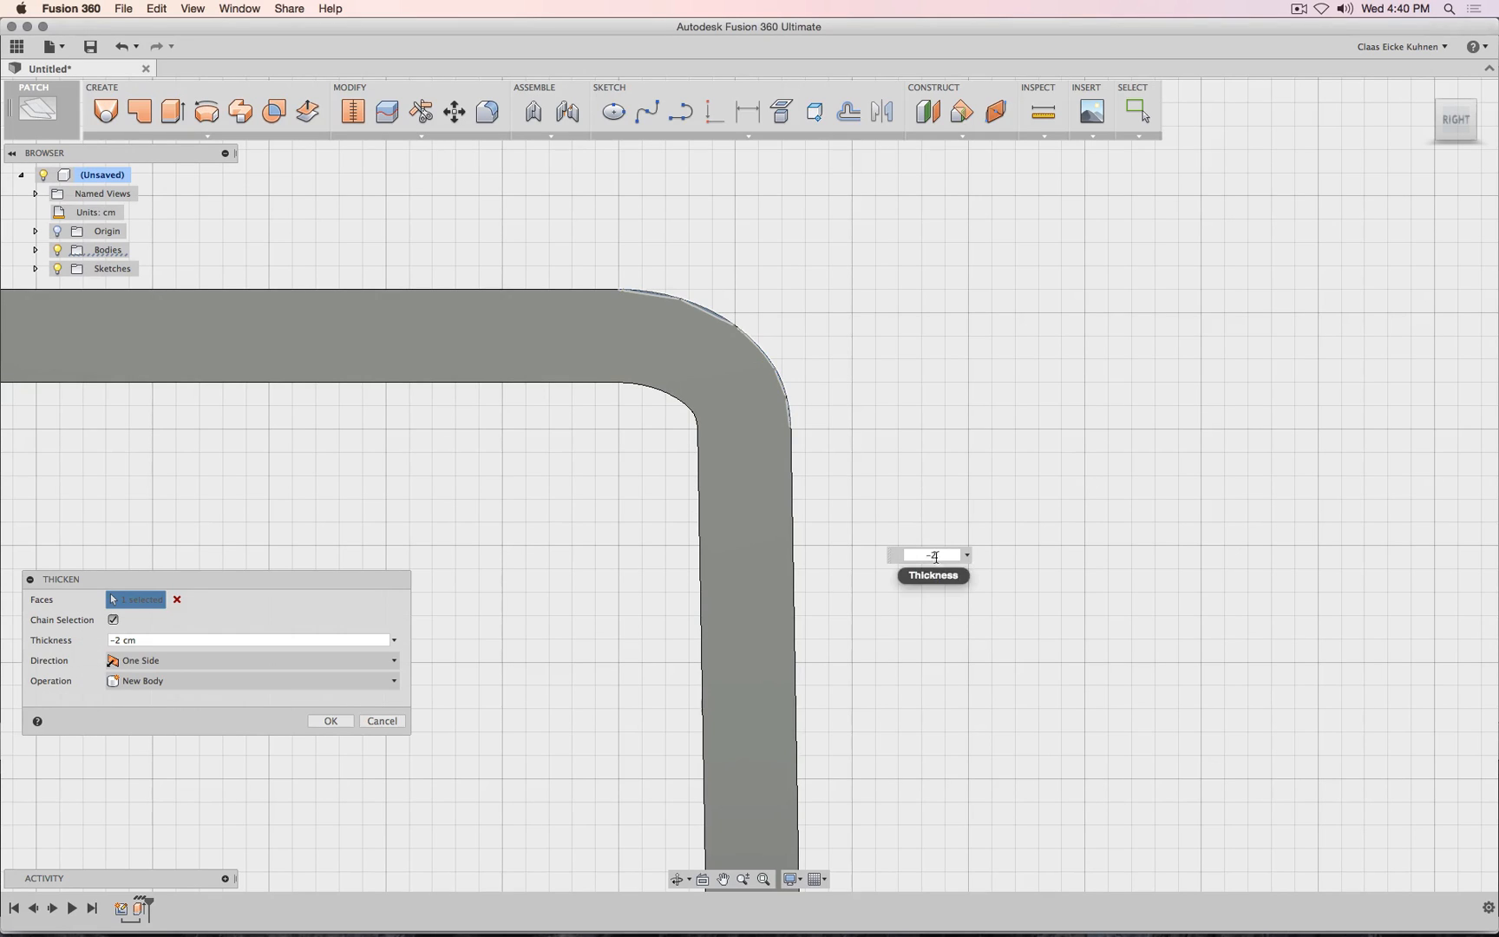
left_click(947, 562)
type("-3")
key("Return")
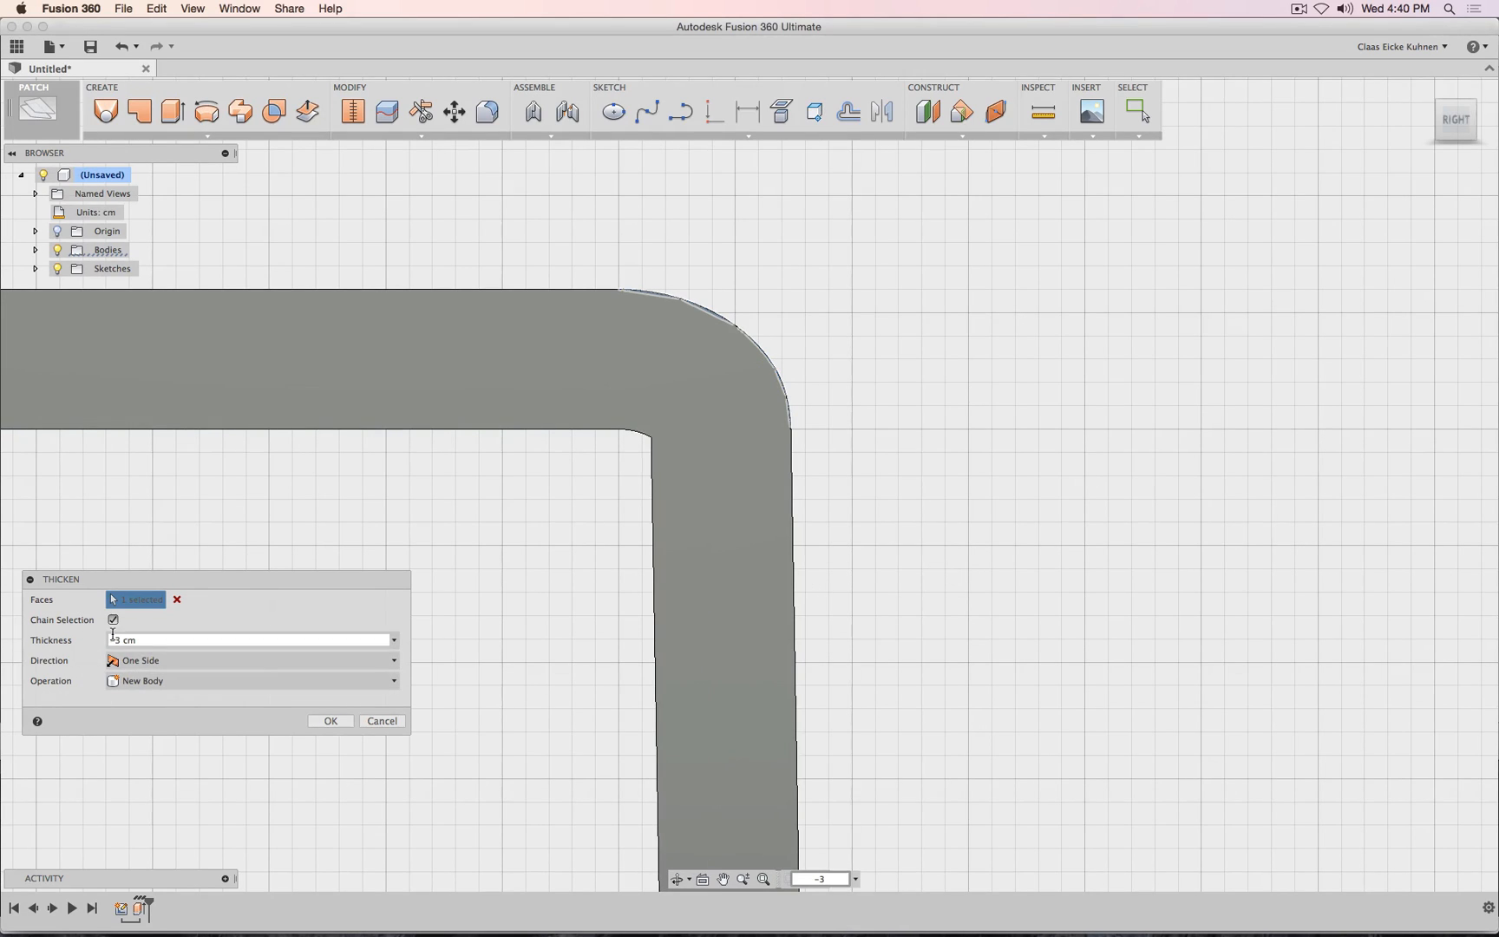
Set the table shell's thickness to -2 cm and complete the Thicken operation as a new body.
left_click(116, 639)
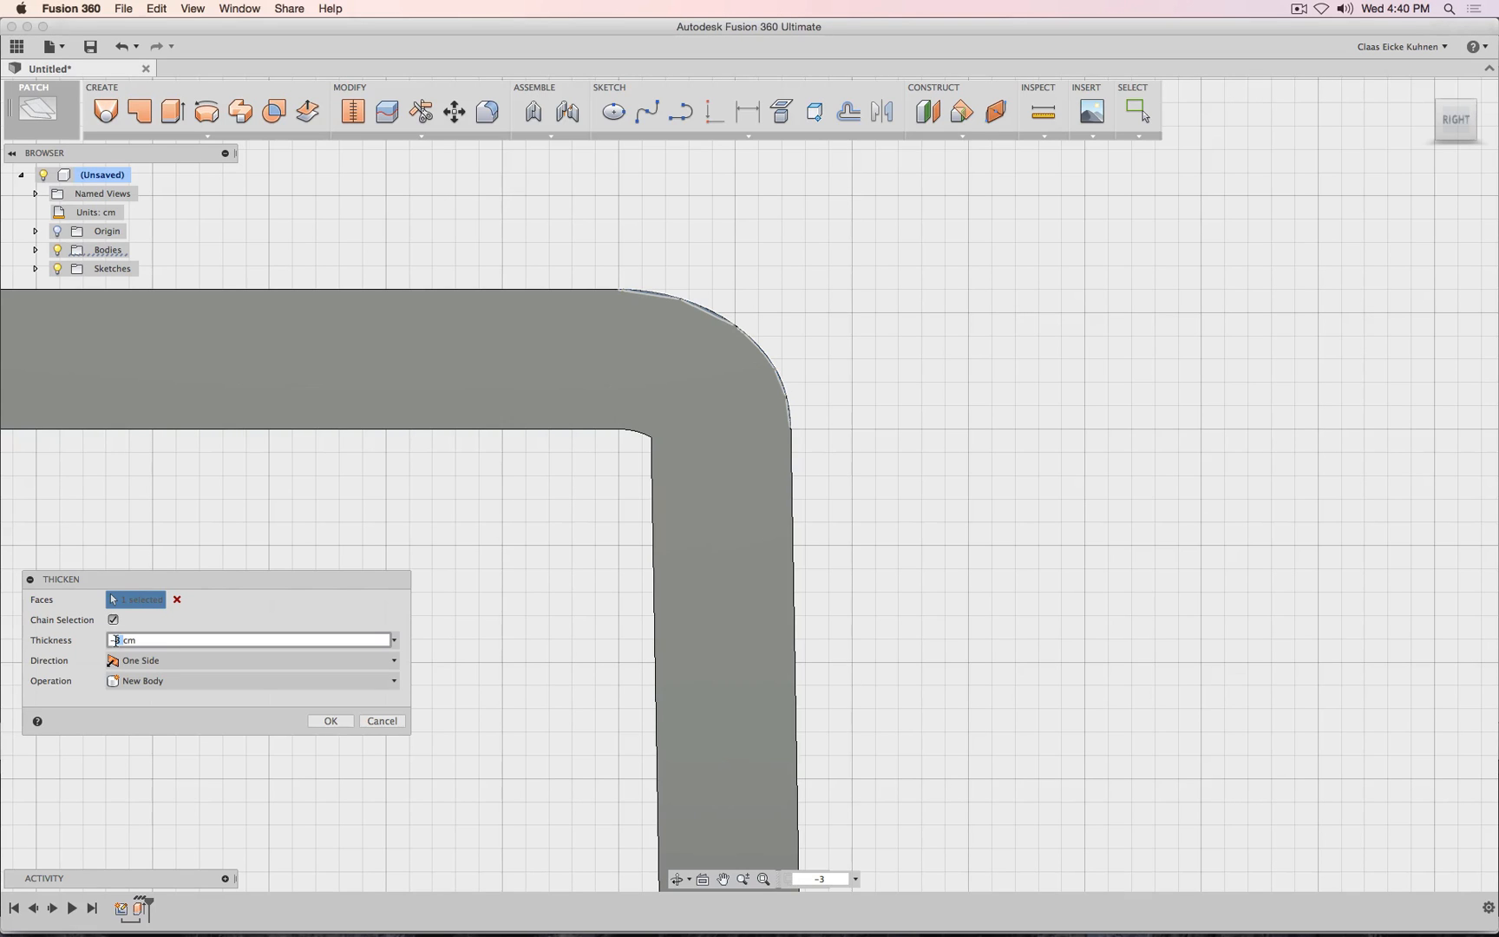
type("2")
scroll(562, 627, "down", 2)
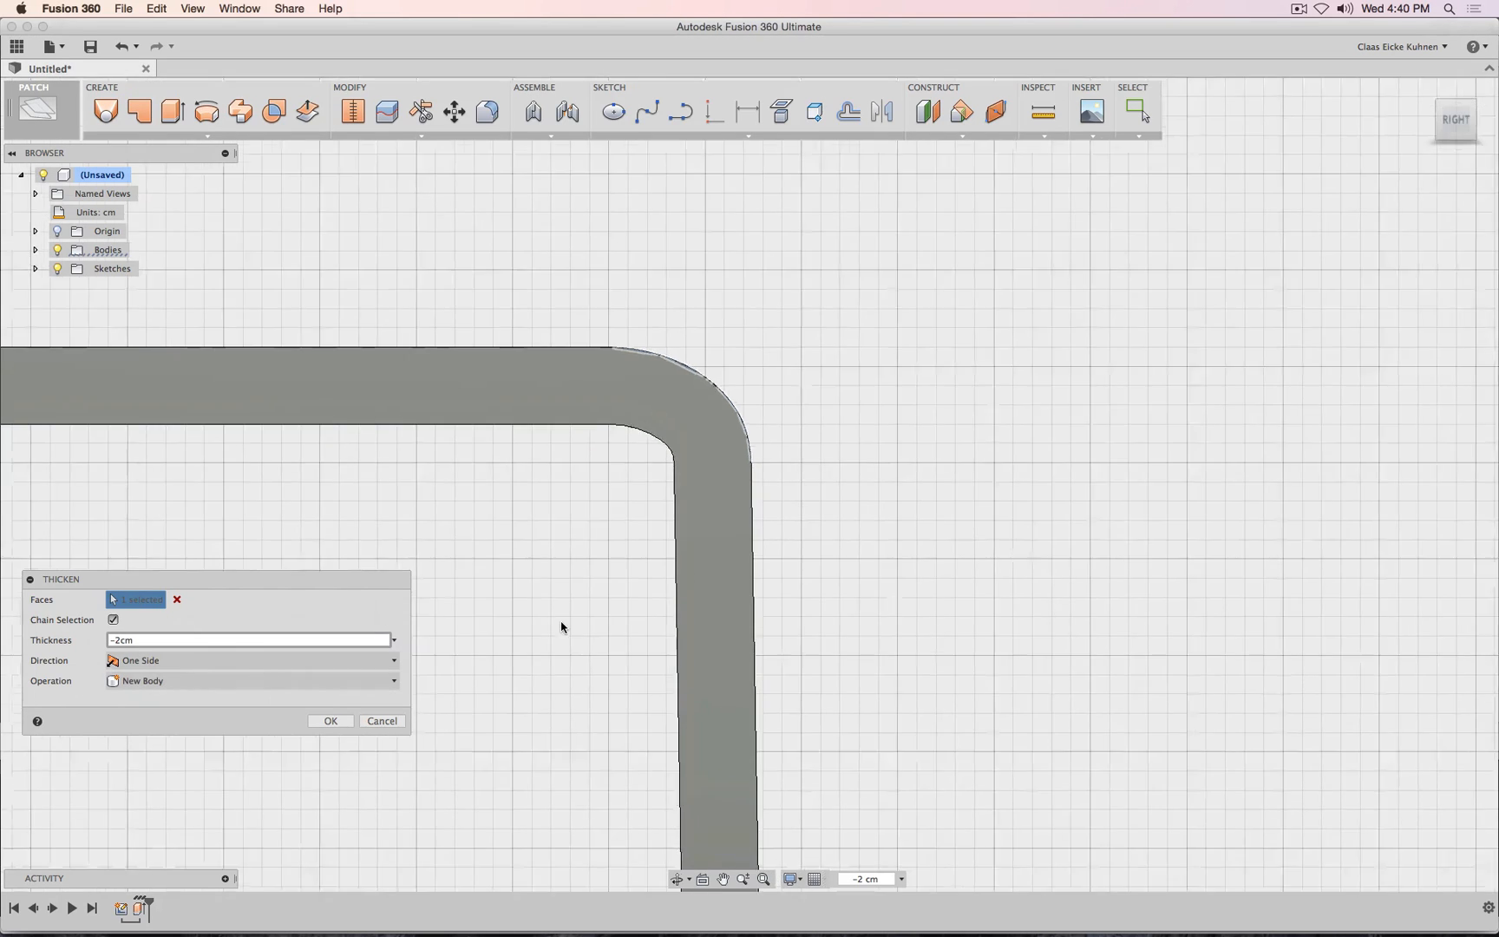
scroll(562, 627, "down", 2)
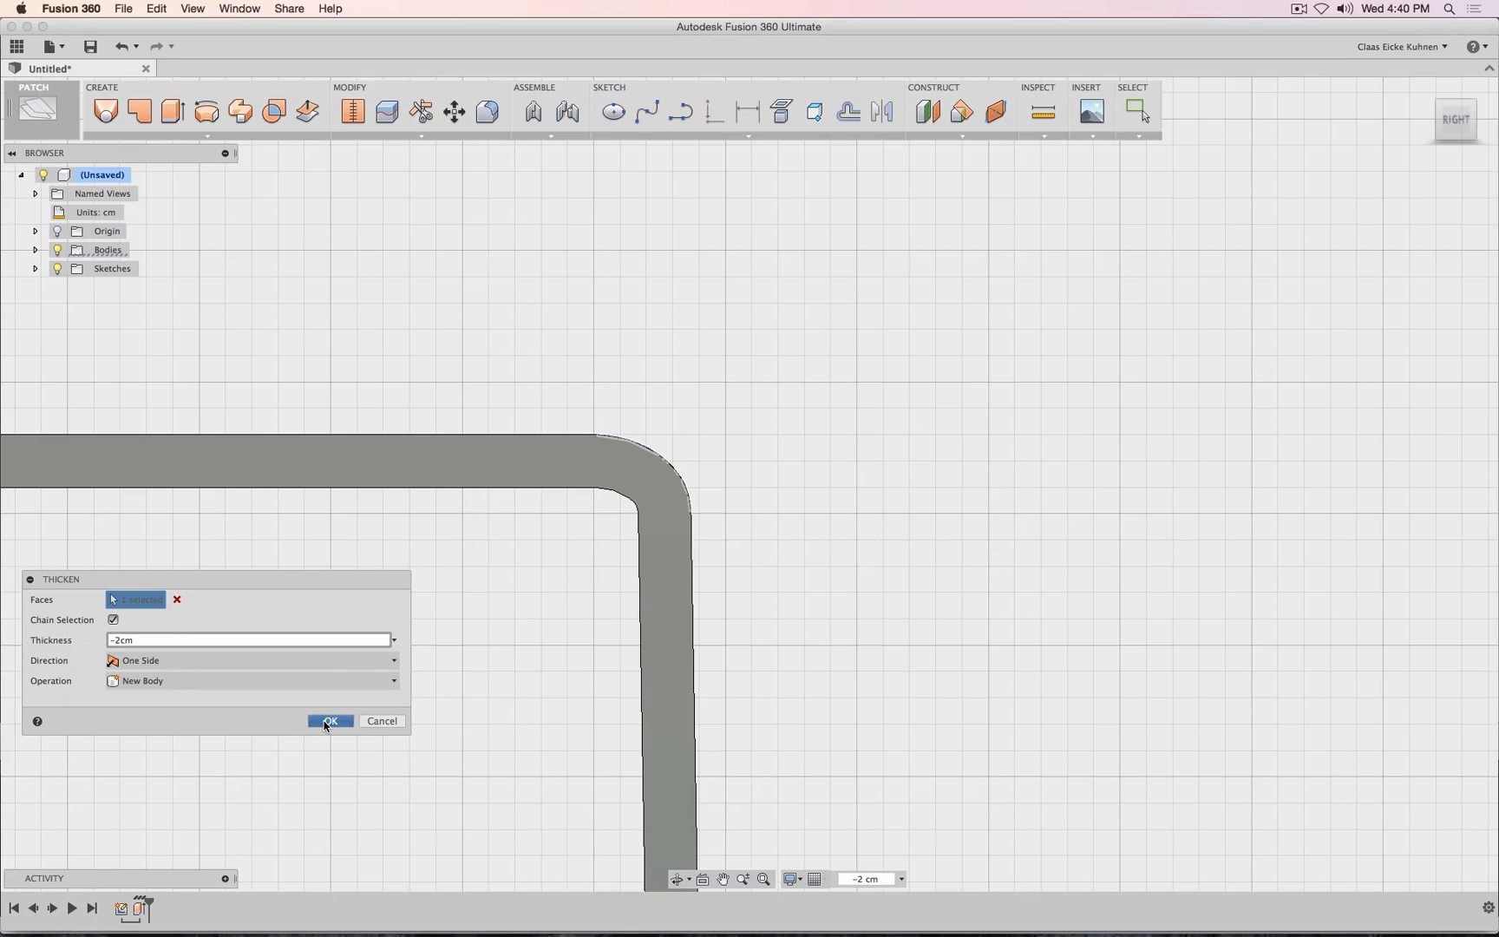
left_click(329, 722)
Open Sketch1 for editing and set the length dimensions of both table legs to 70 cm.
scroll(800, 616, "down", 5)
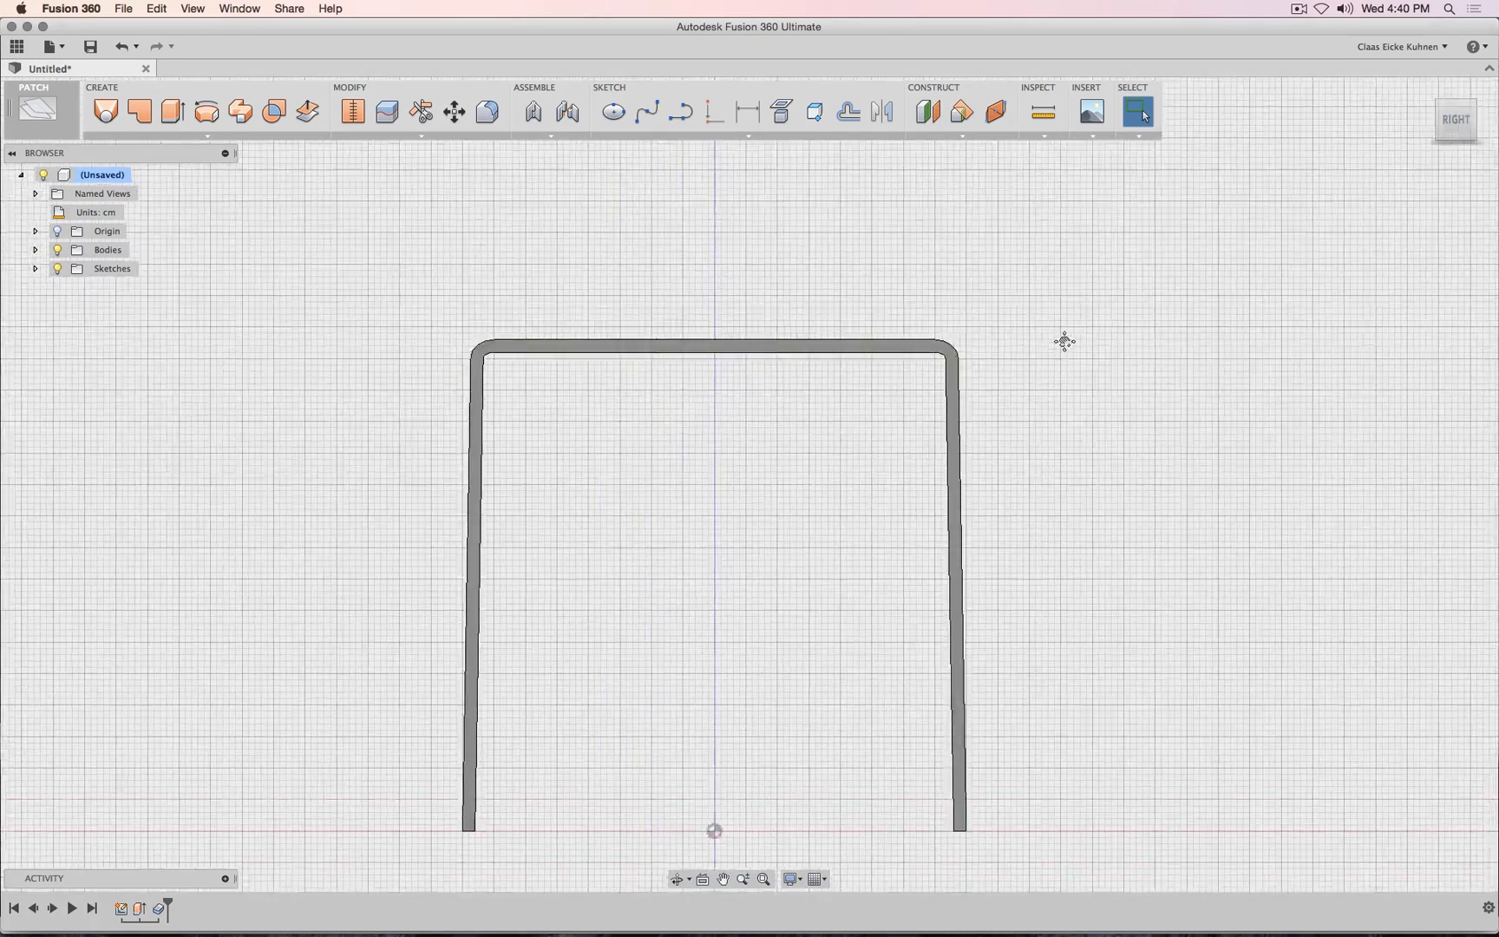
scroll(1064, 341, "down", 2)
left_click(35, 268)
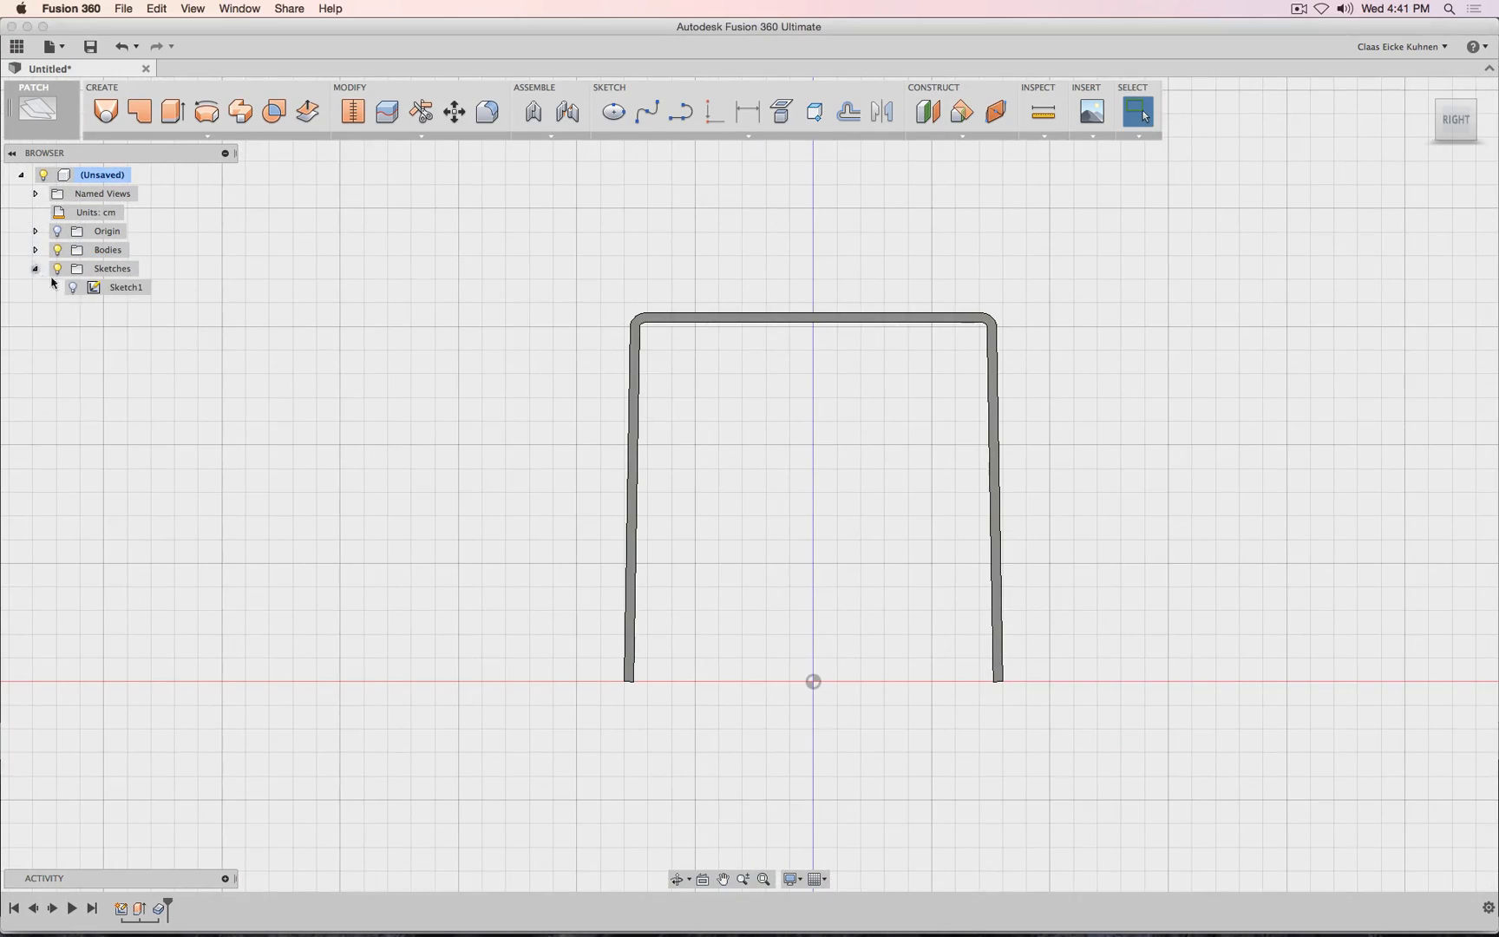
right_click(118, 290)
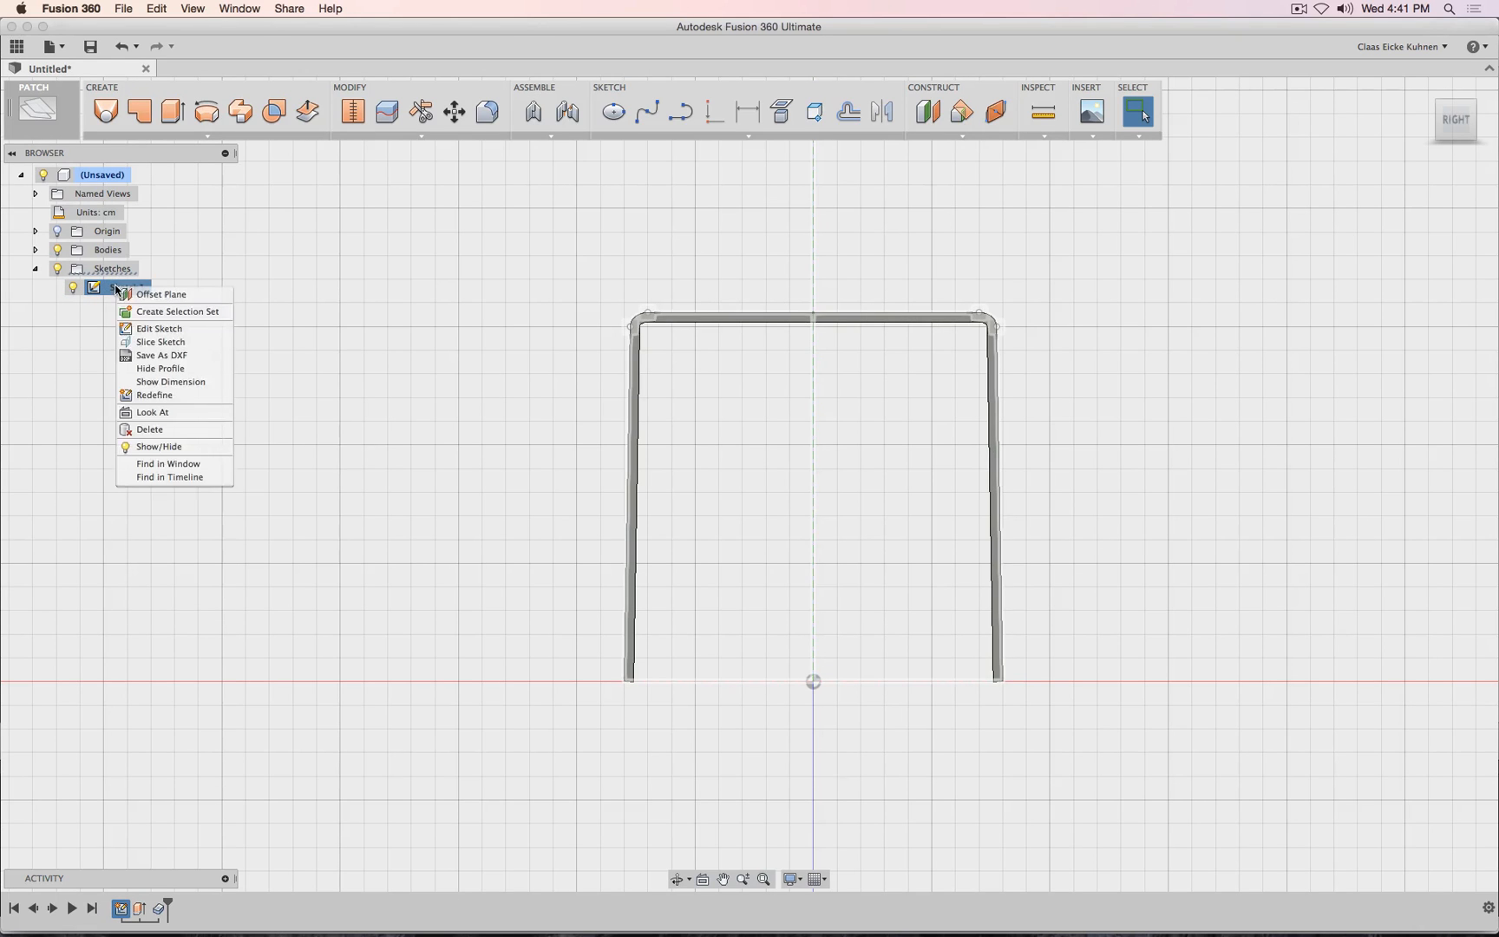
left_click(161, 329)
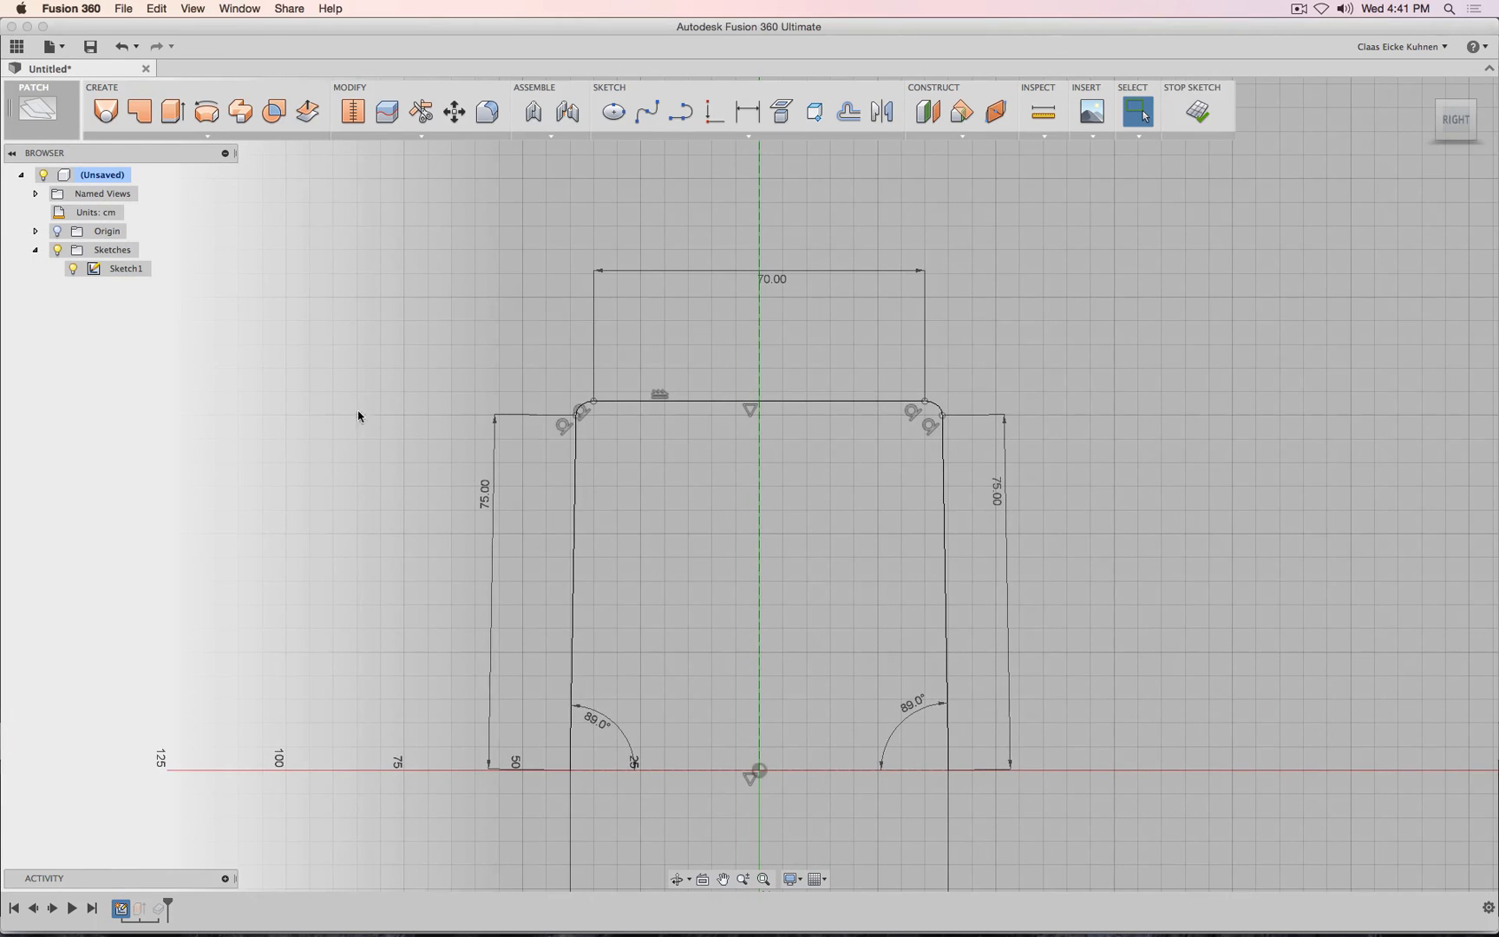
double_click(484, 493)
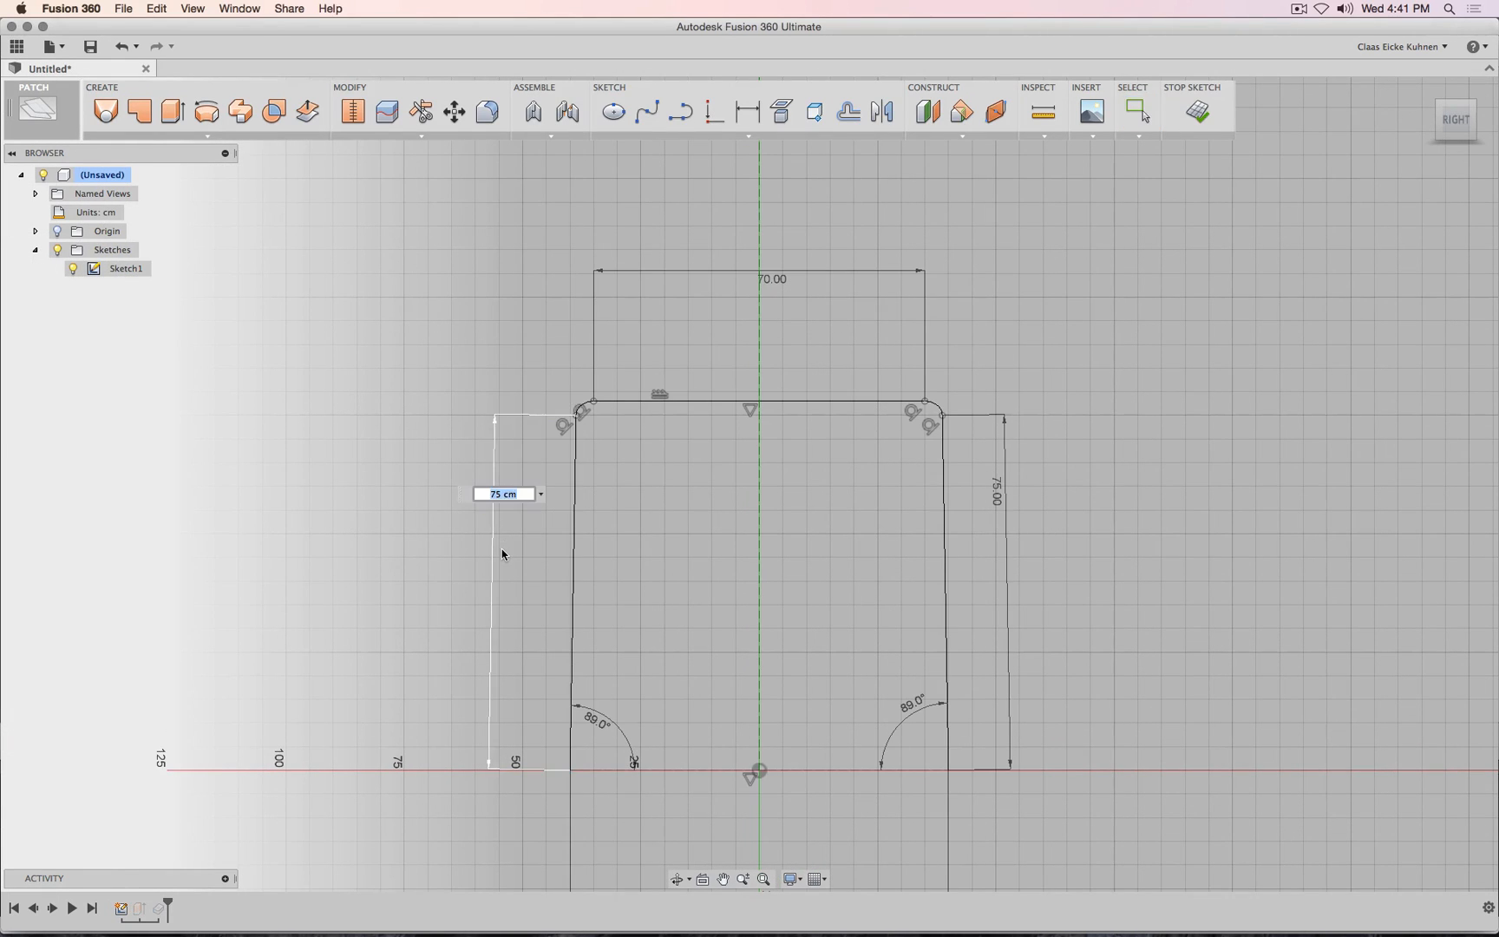
type("70")
key("Return")
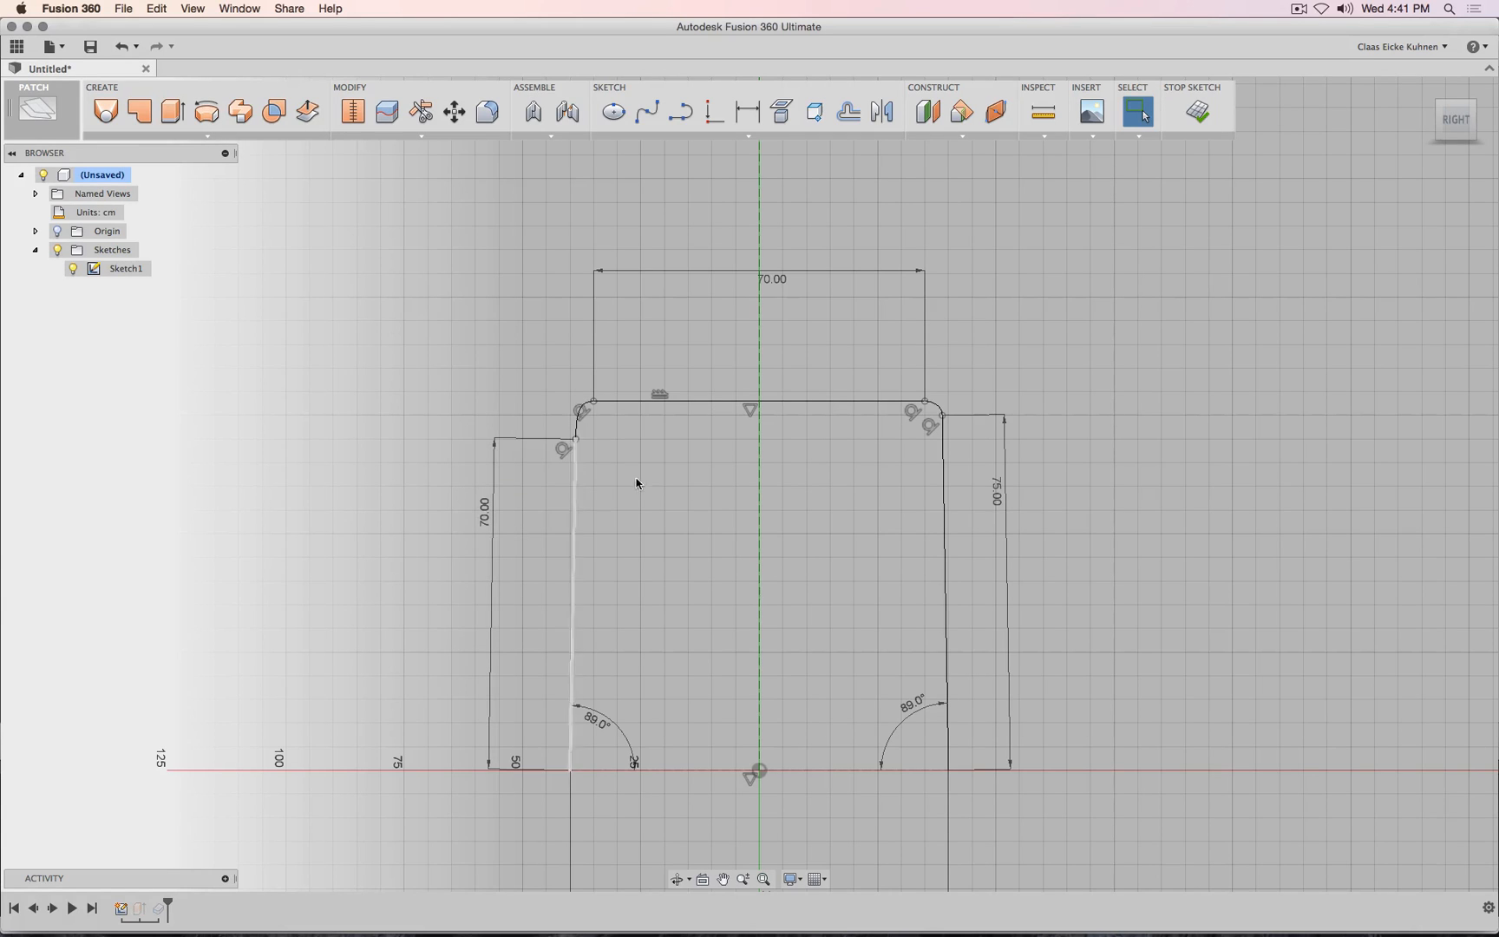
double_click(987, 500)
type("70")
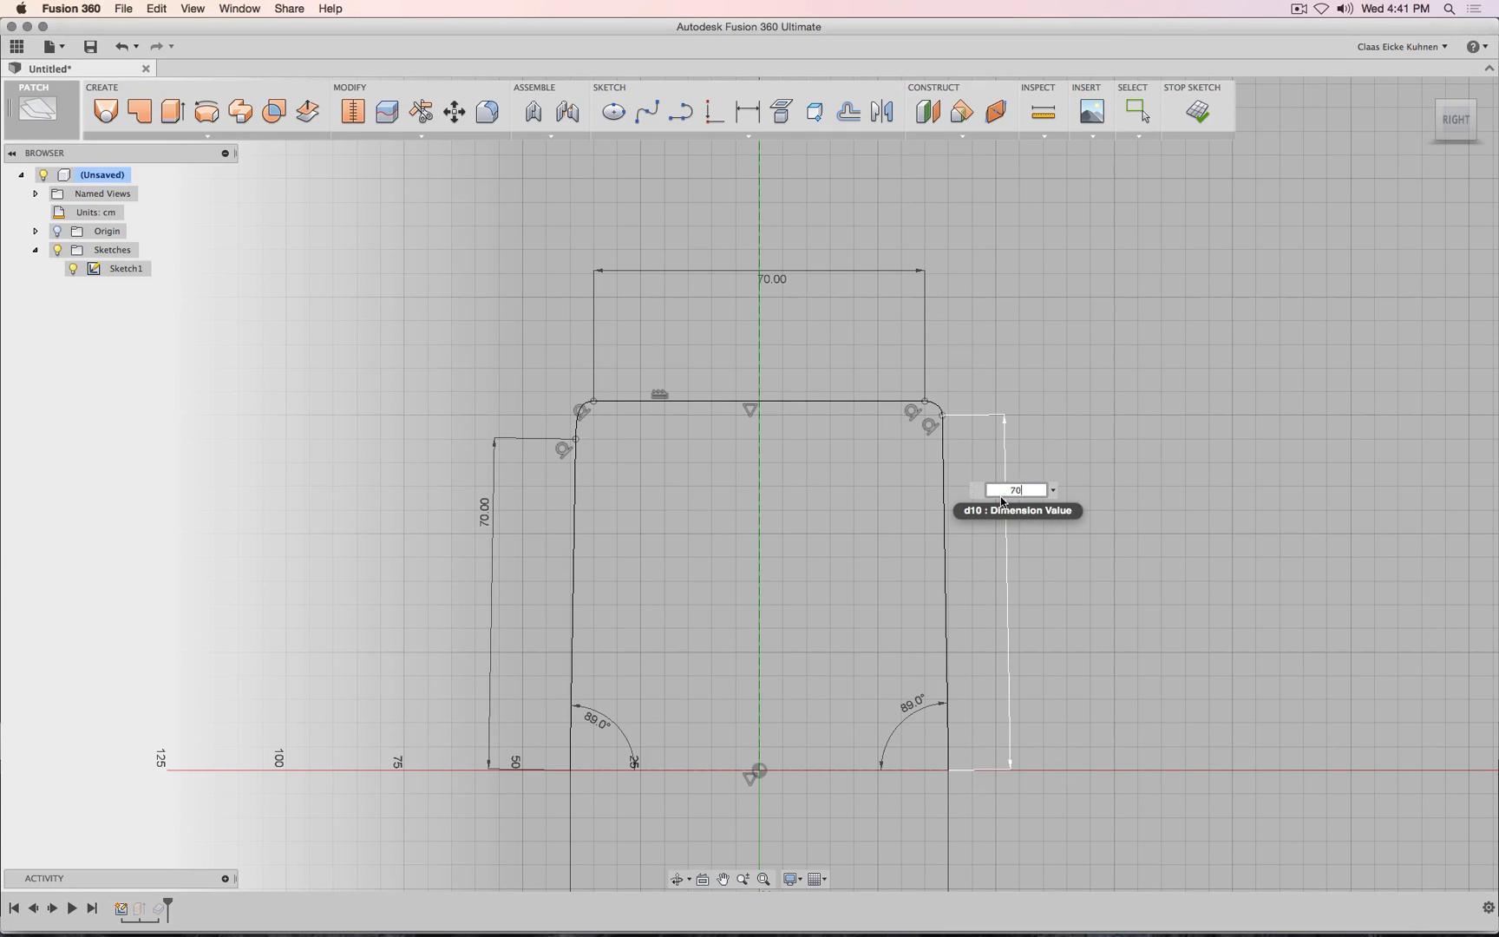
key("Return")
Set the horizontal tabletop line's length to 65 cm and finish the sketch.
double_click(773, 276)
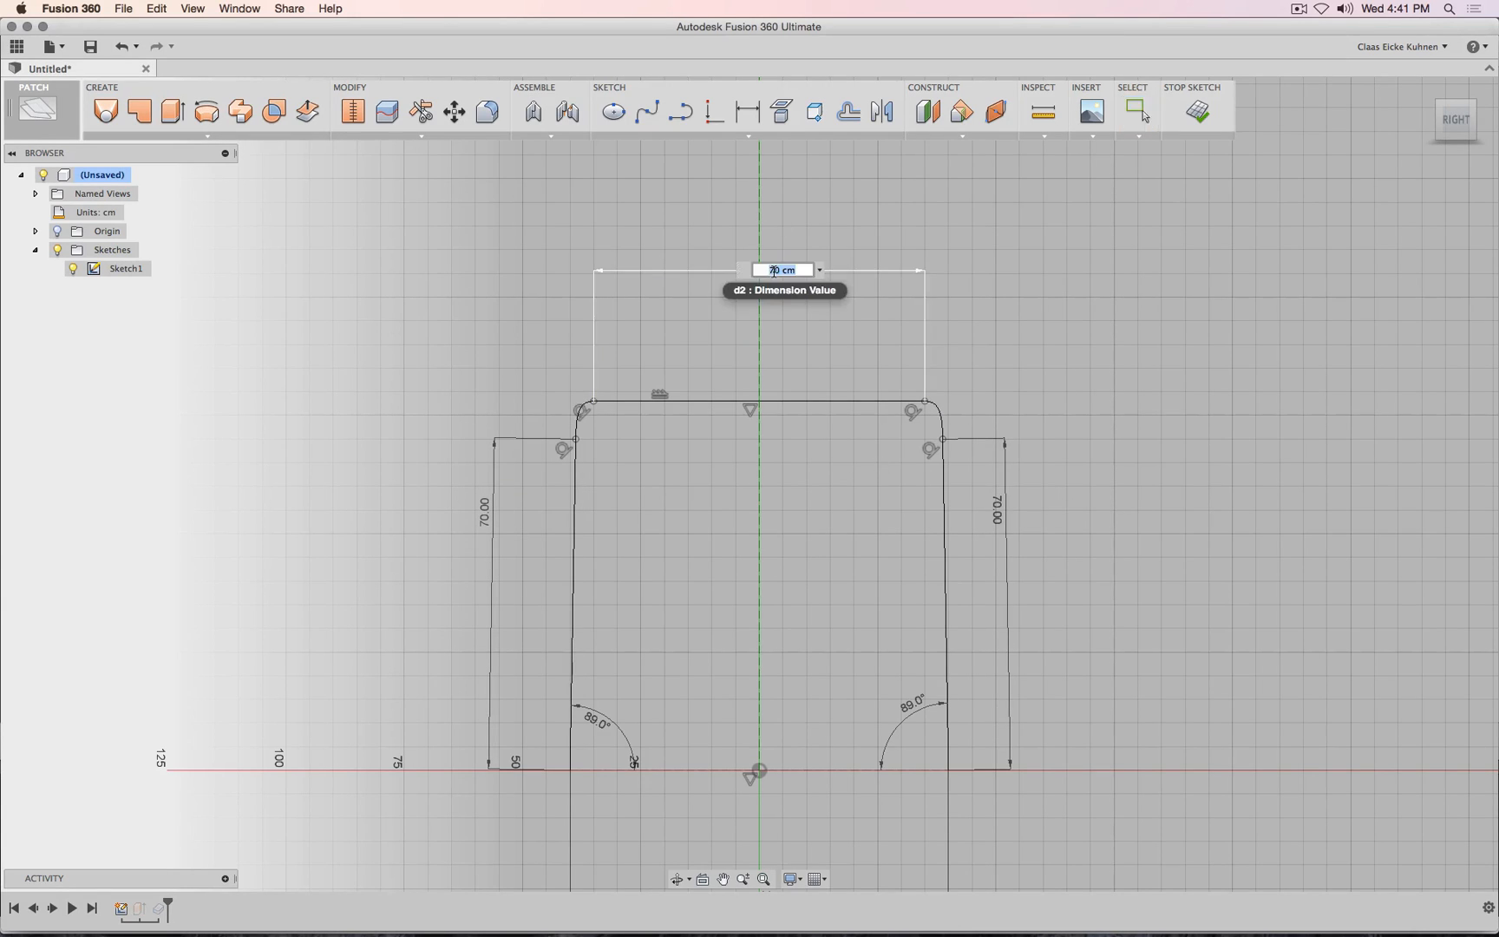
type("65")
key("Return")
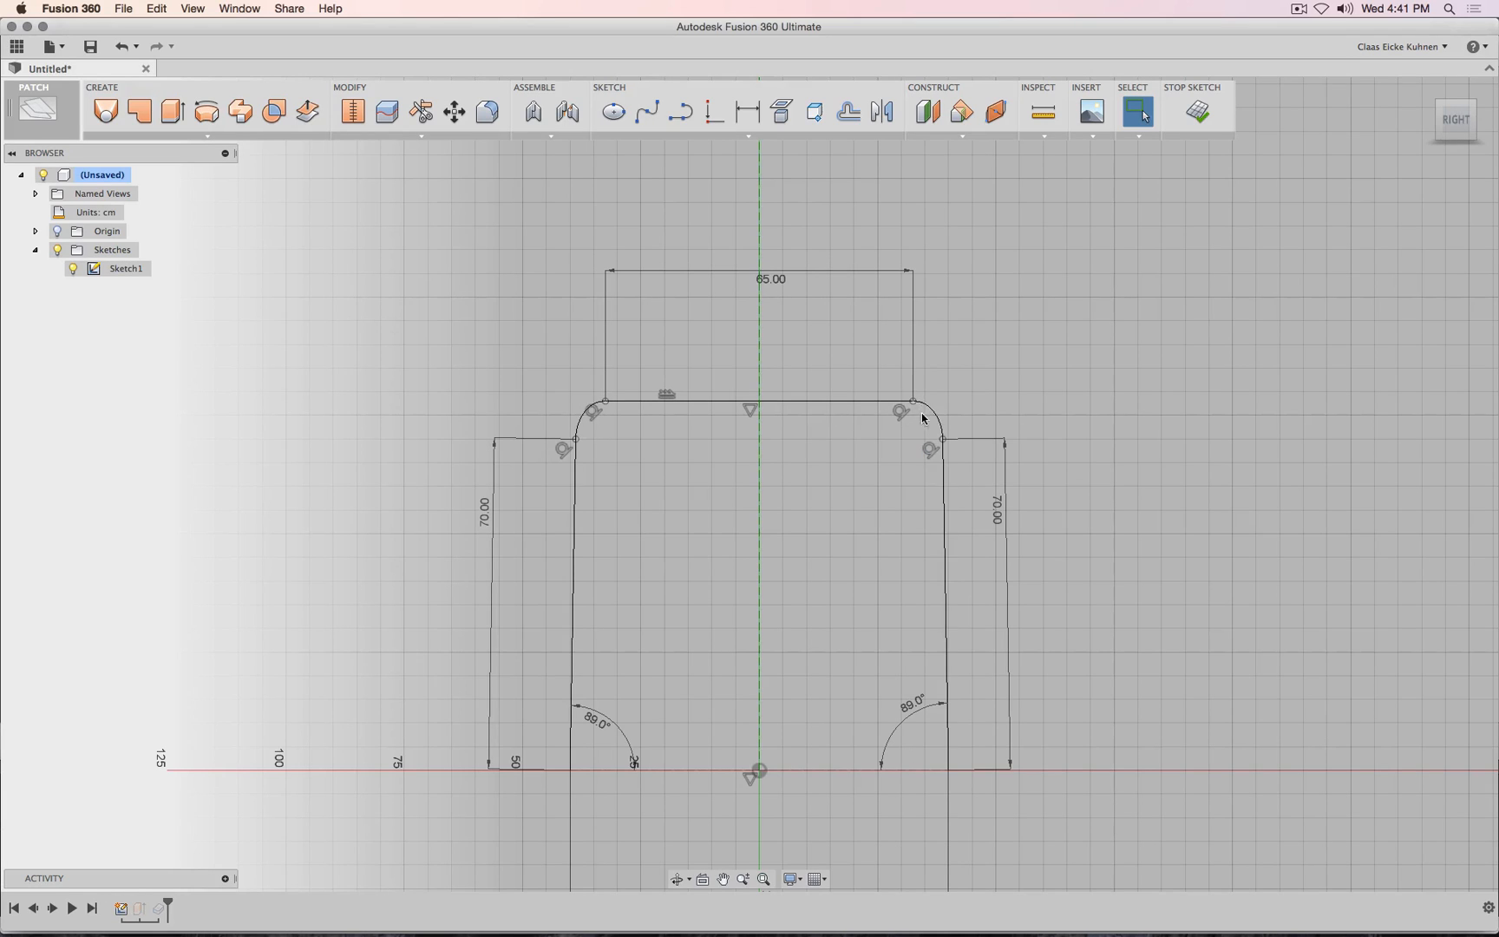
left_click(1198, 113)
scroll(1108, 281, "up", 6)
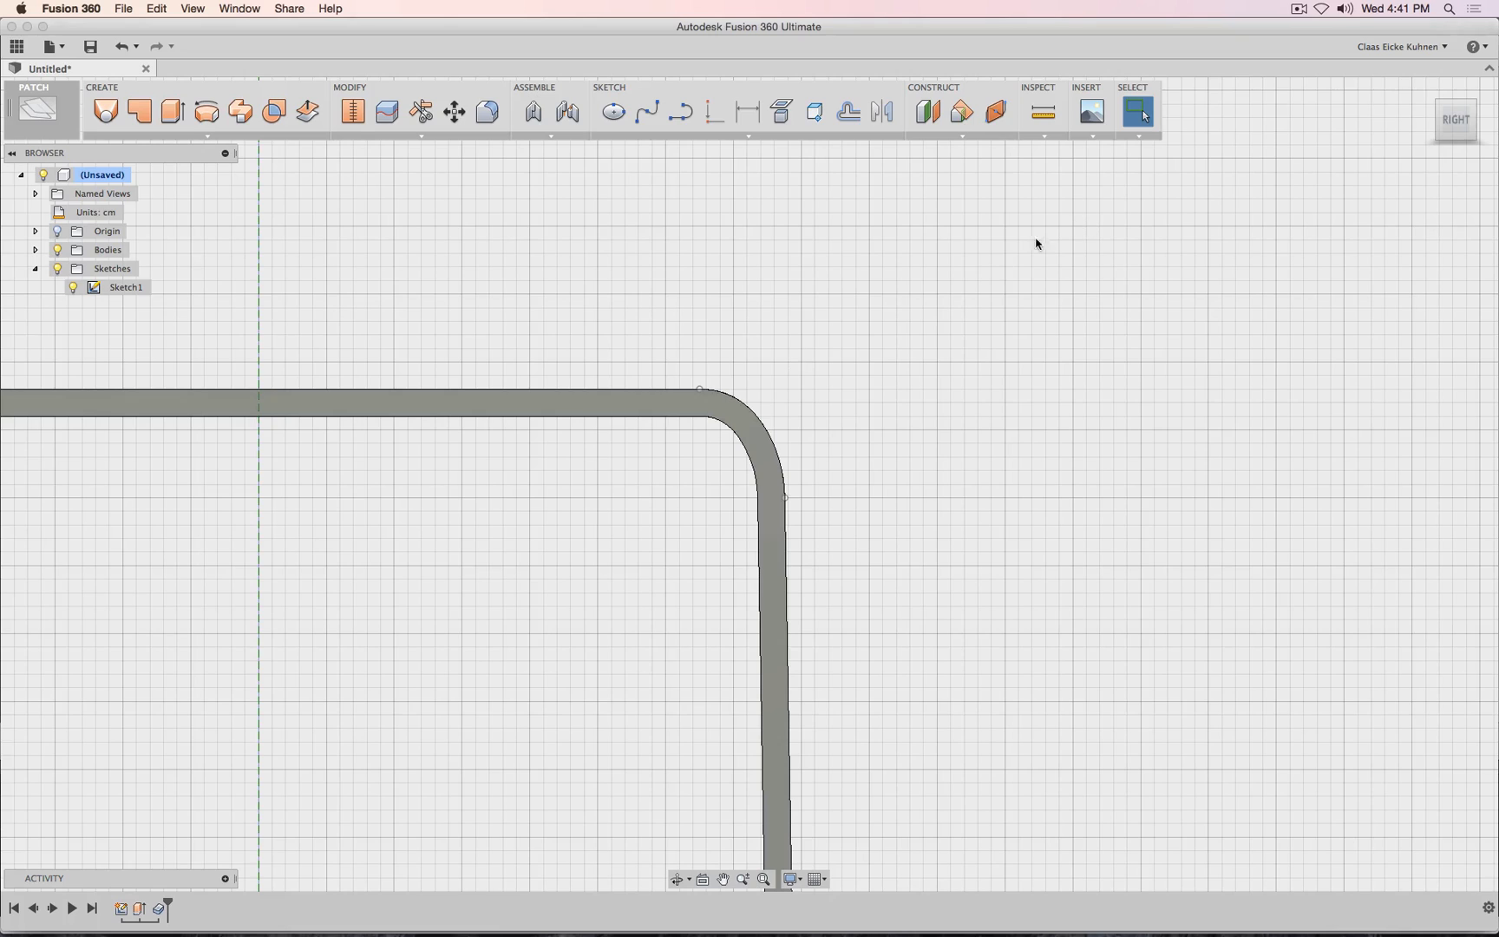
Reopen the table profile sketch for editing and set the left leg's length to 75 cm.
right_click(122, 908)
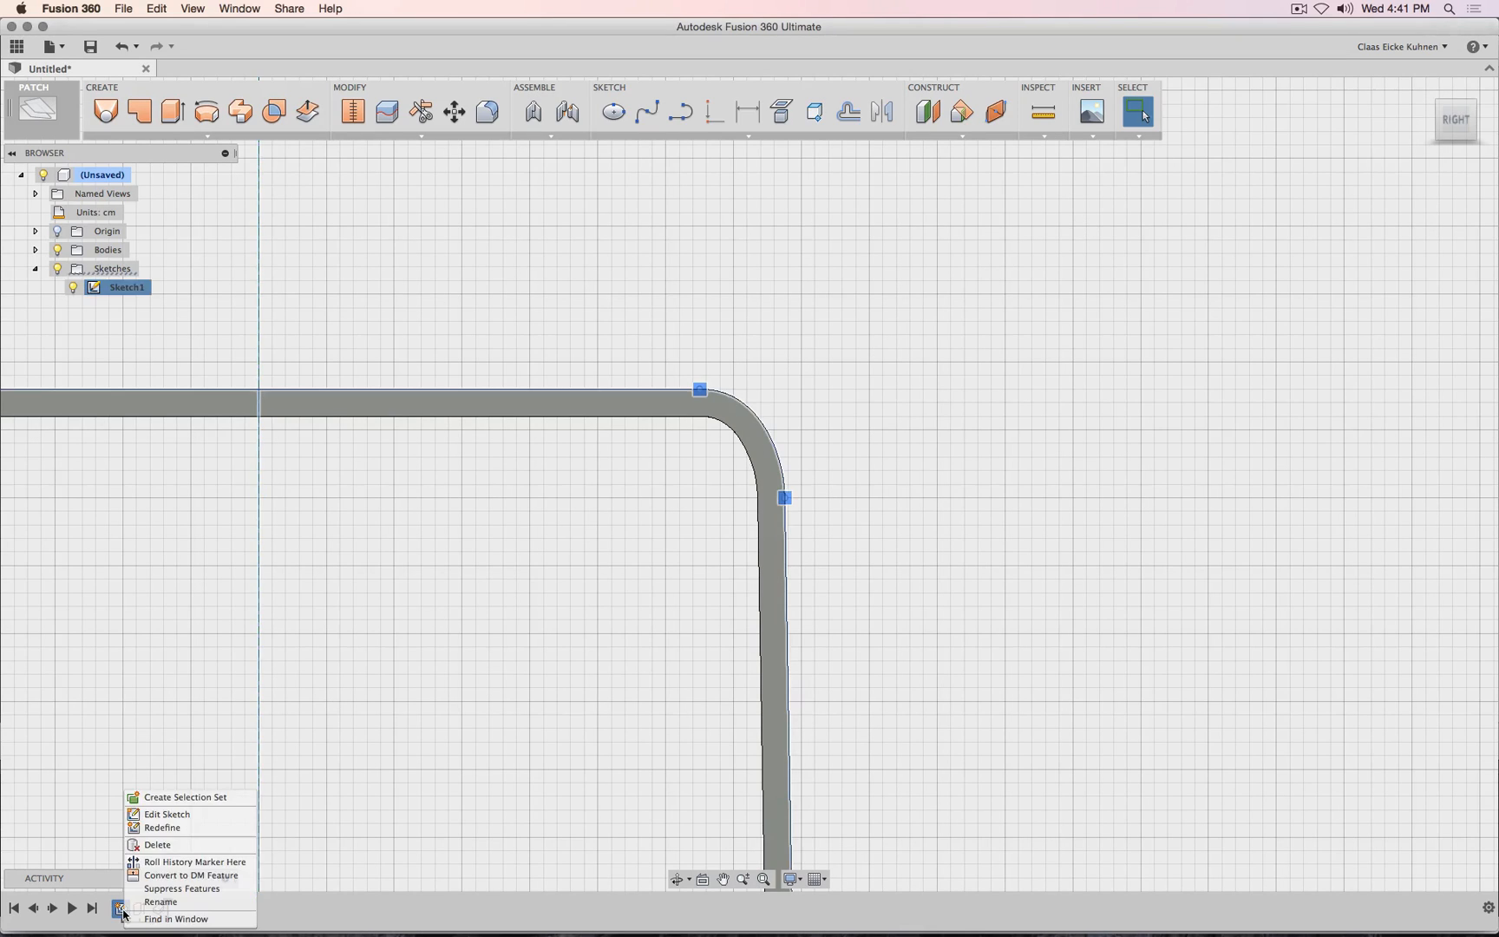
left_click(168, 811)
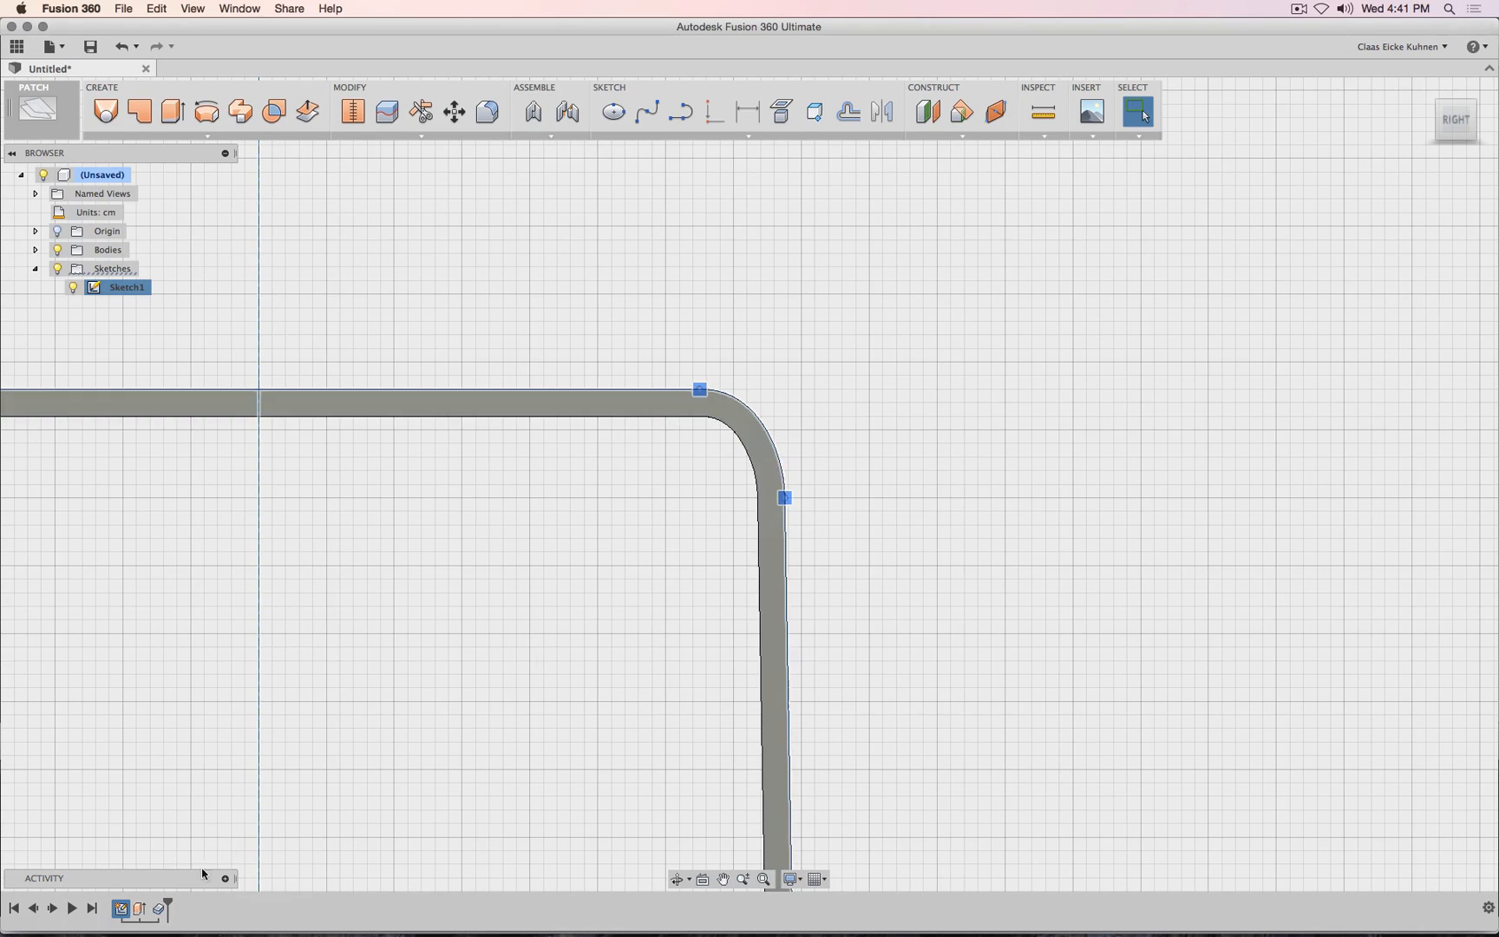
right_click(119, 910)
left_click(144, 816)
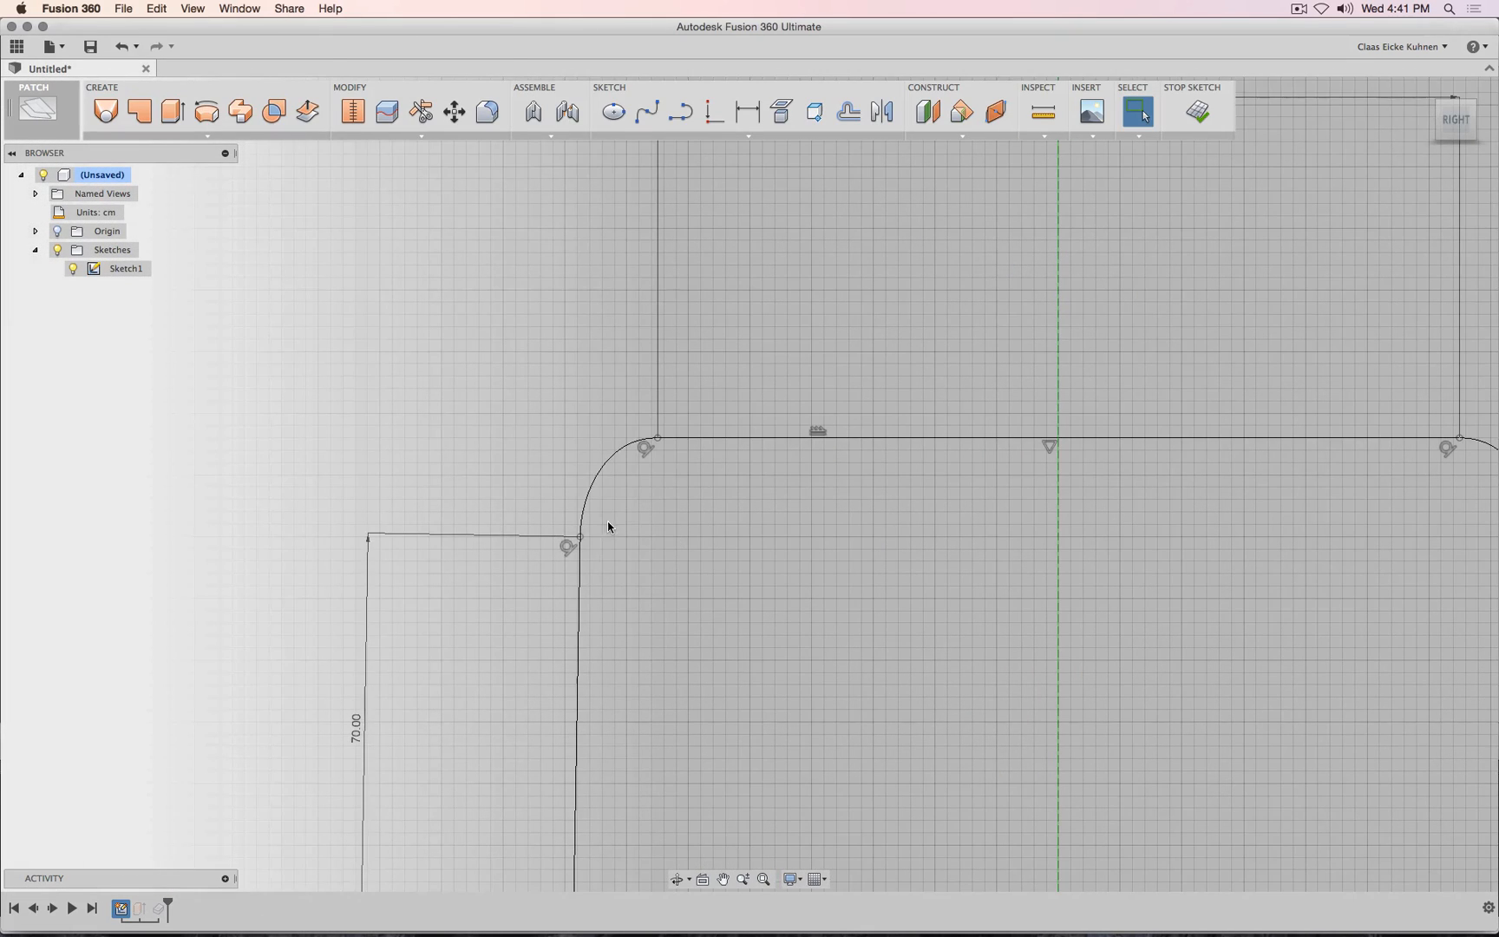
double_click(355, 731)
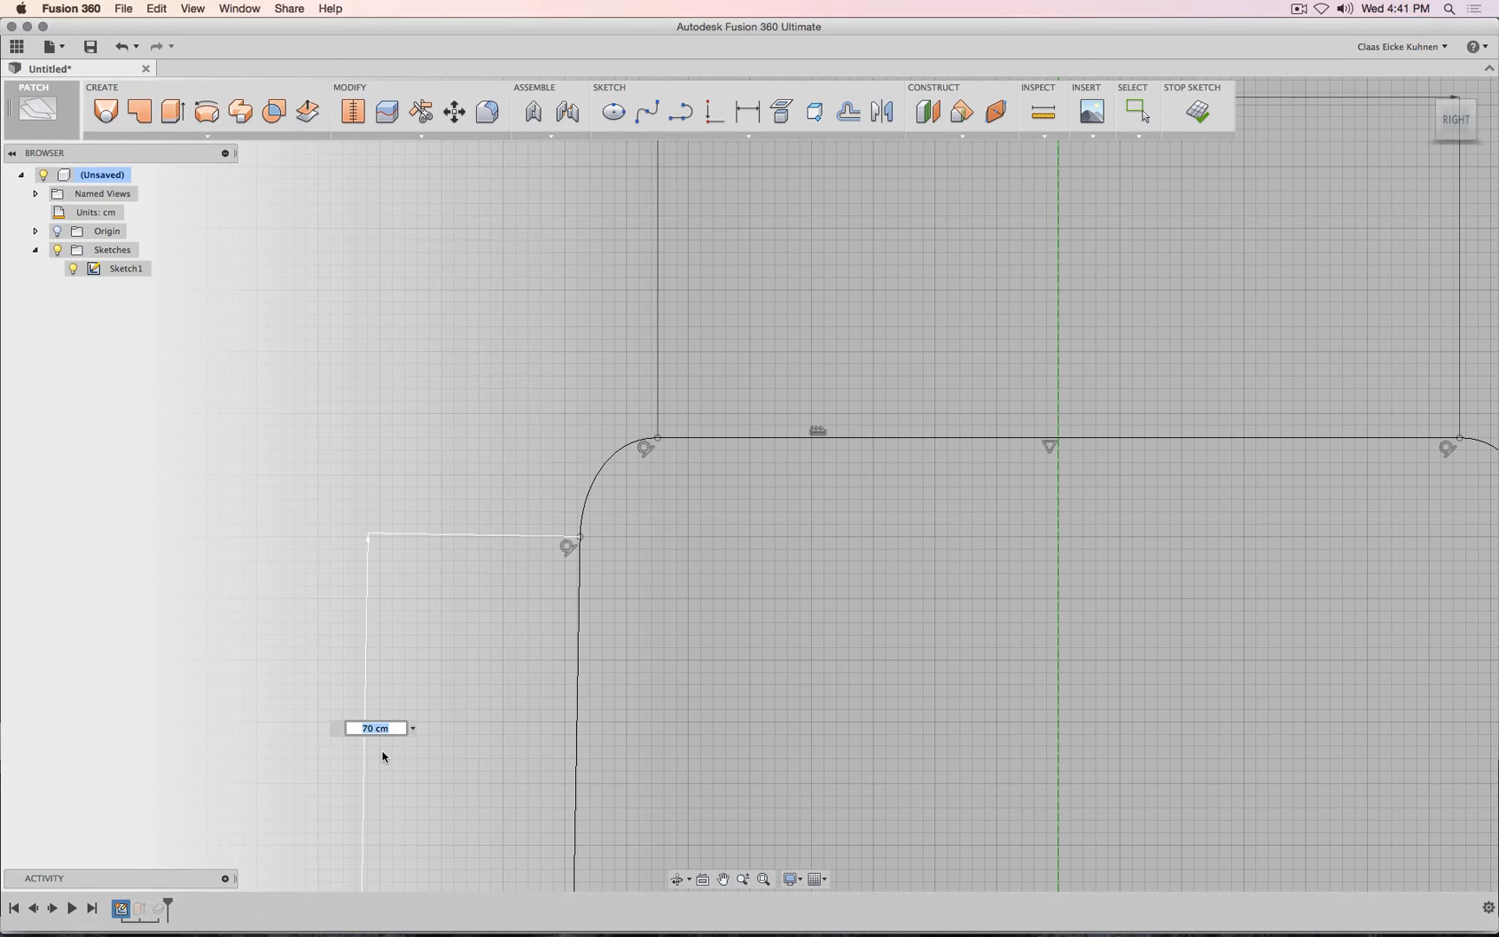
type("75")
key("Return")
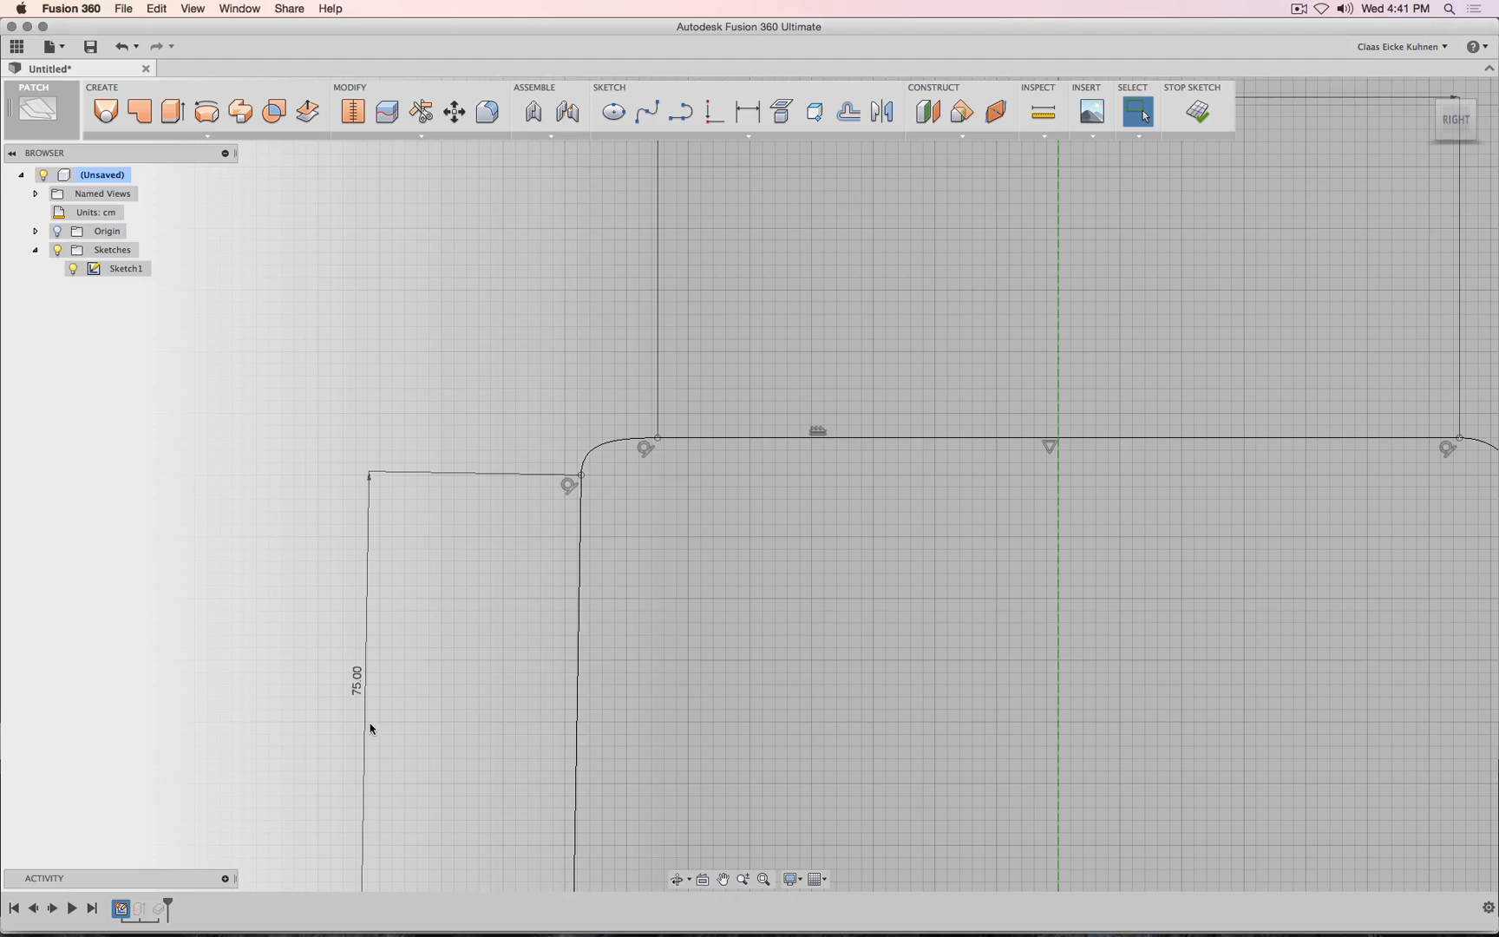
Set the length dimensions of both table legs to 72 cm.
double_click(352, 692)
type("72")
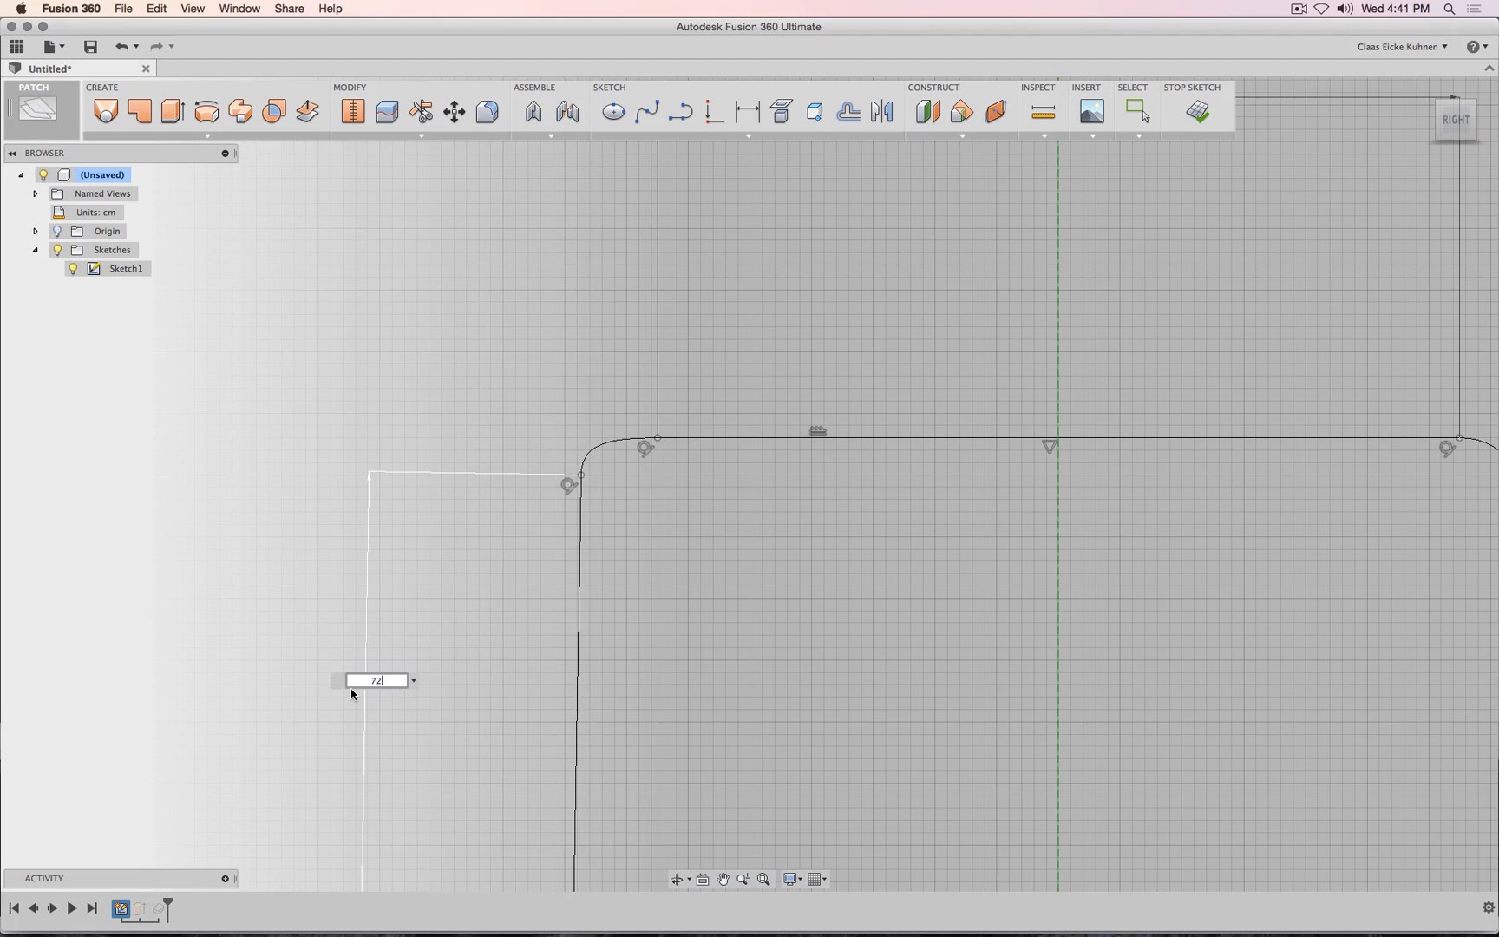
key("Return")
scroll(654, 621, "right", 10)
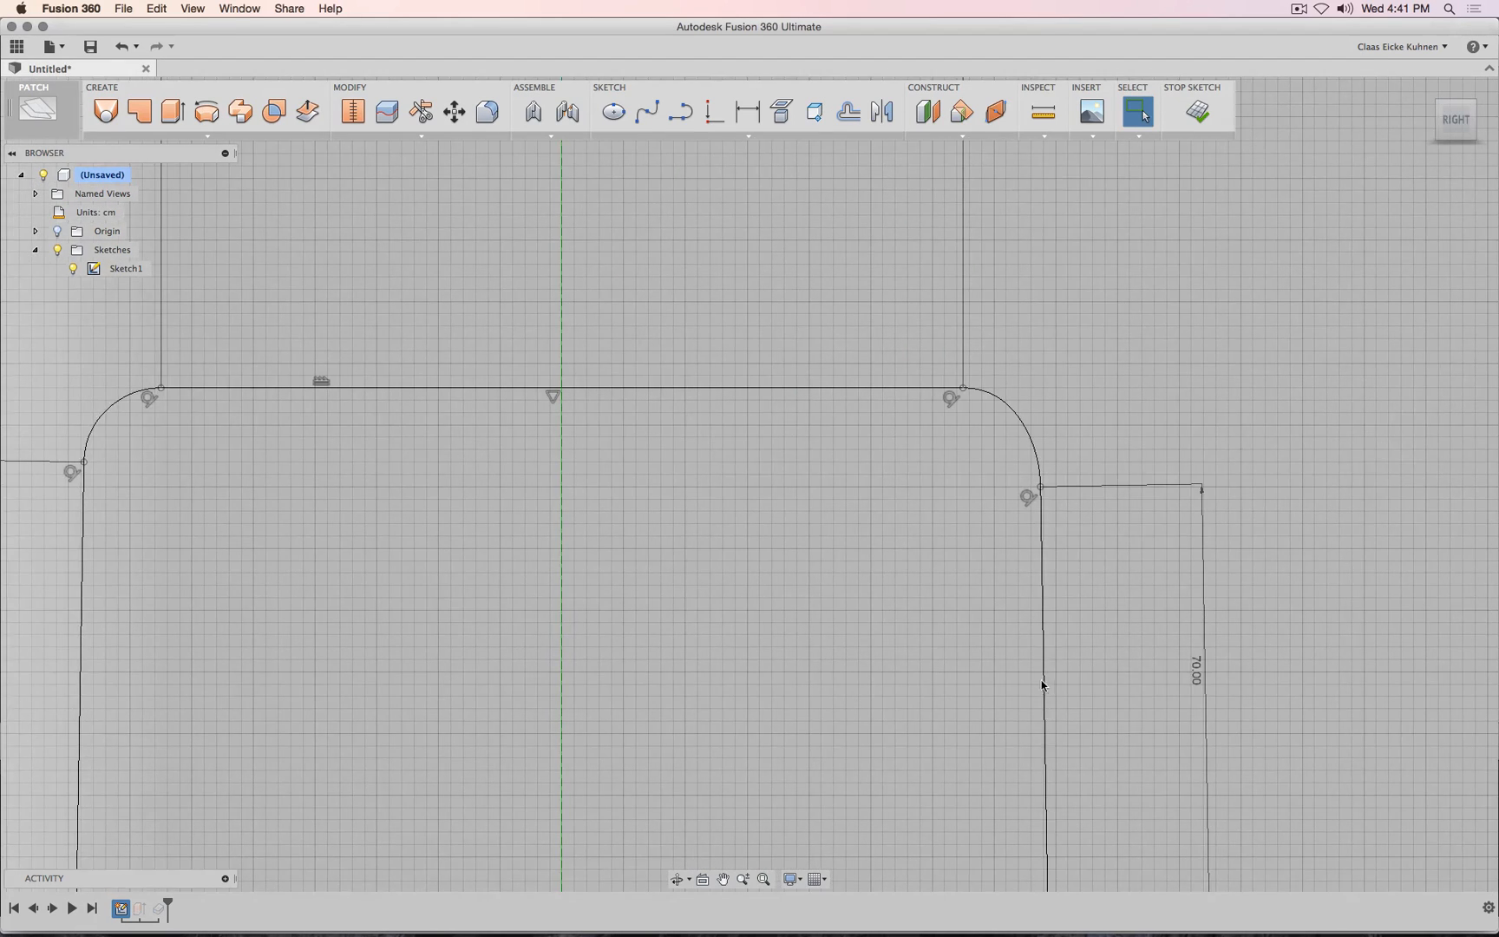
double_click(1195, 679)
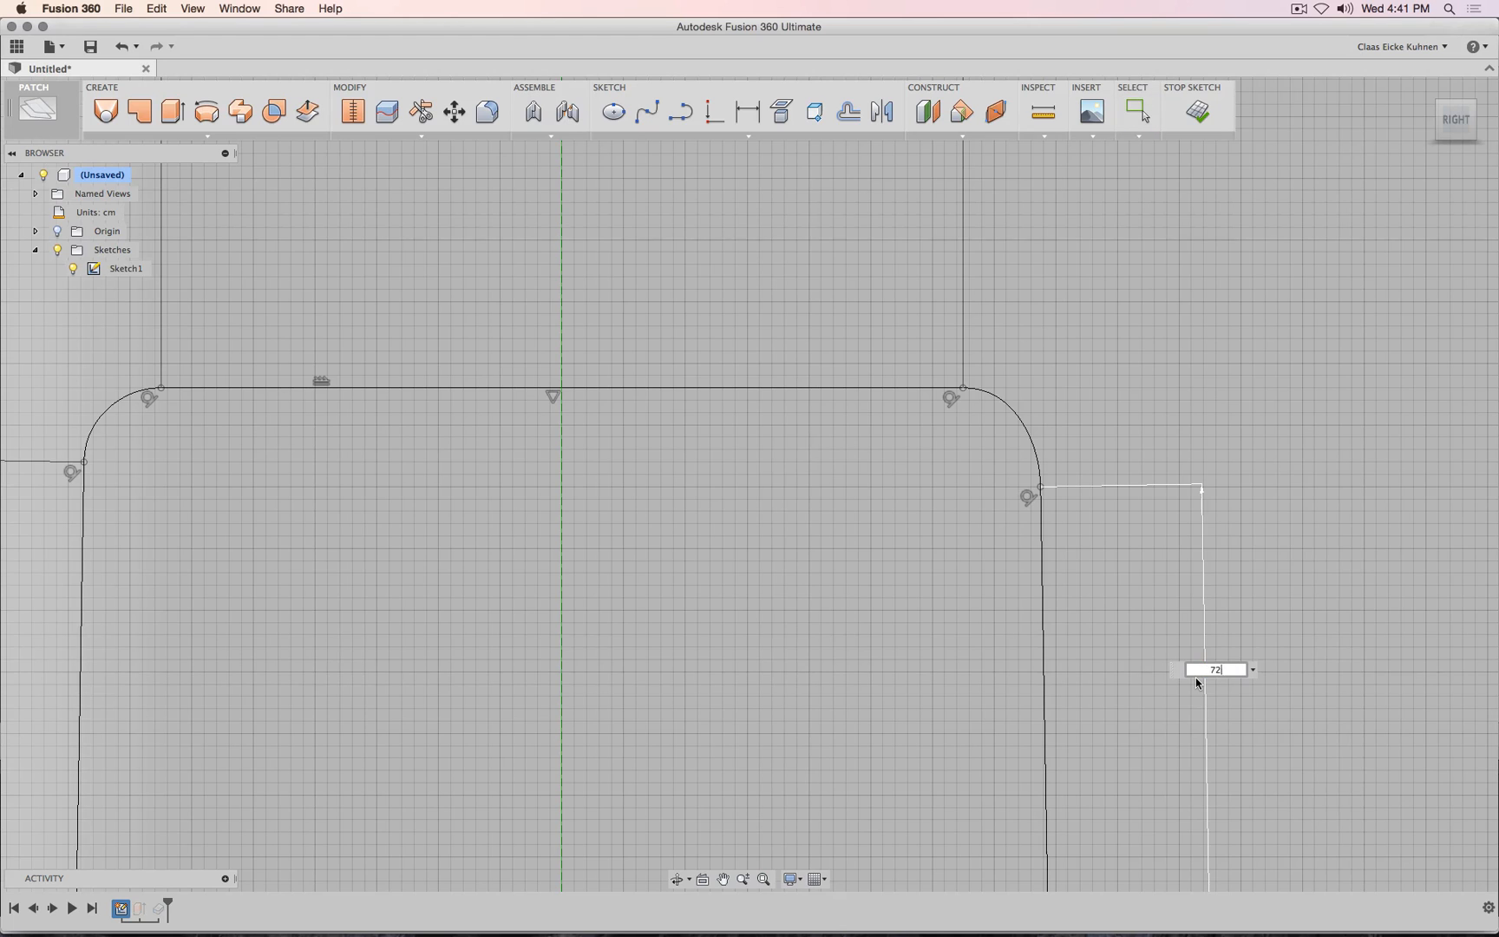
type("72")
key("Return")
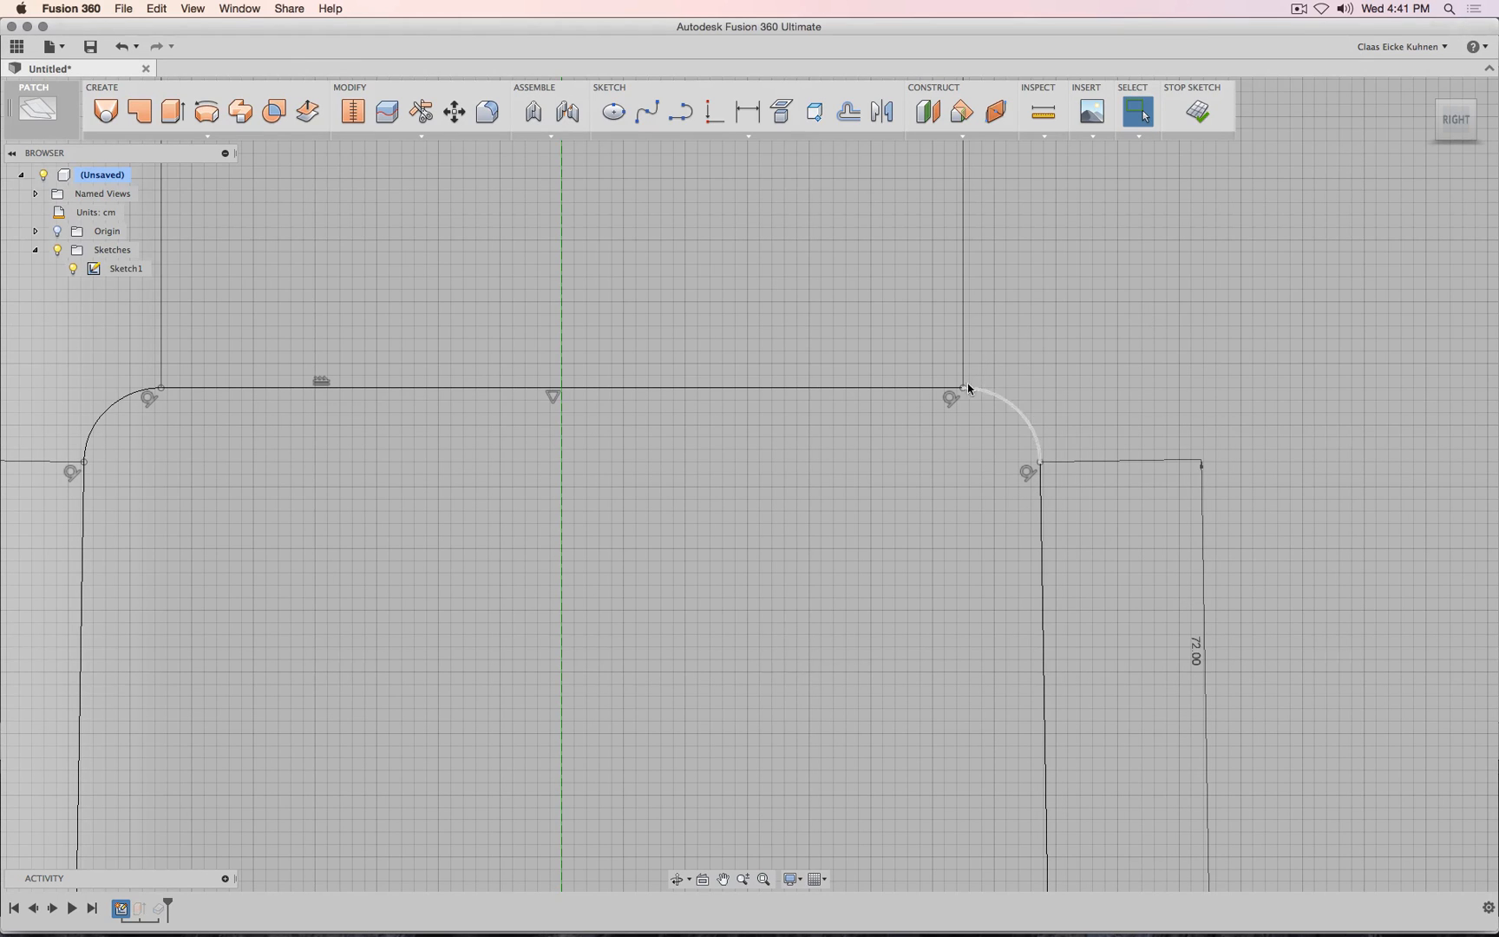
Dimension the tangent handle at the tabletop end of the right corner curve to 3 cm.
scroll(1118, 365, "up", 5)
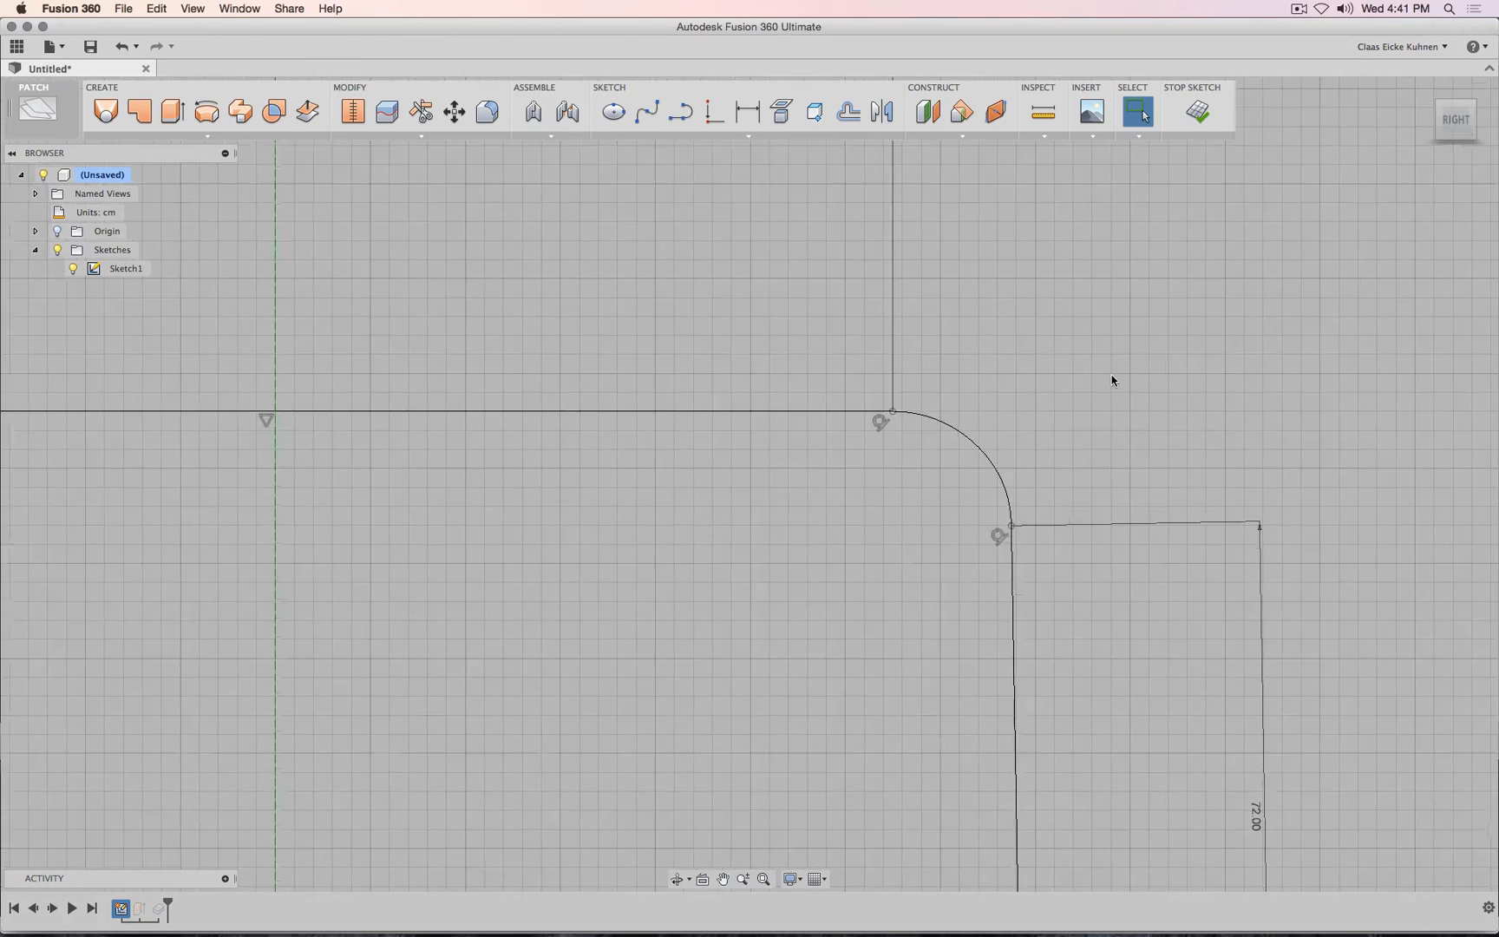
left_click(822, 434)
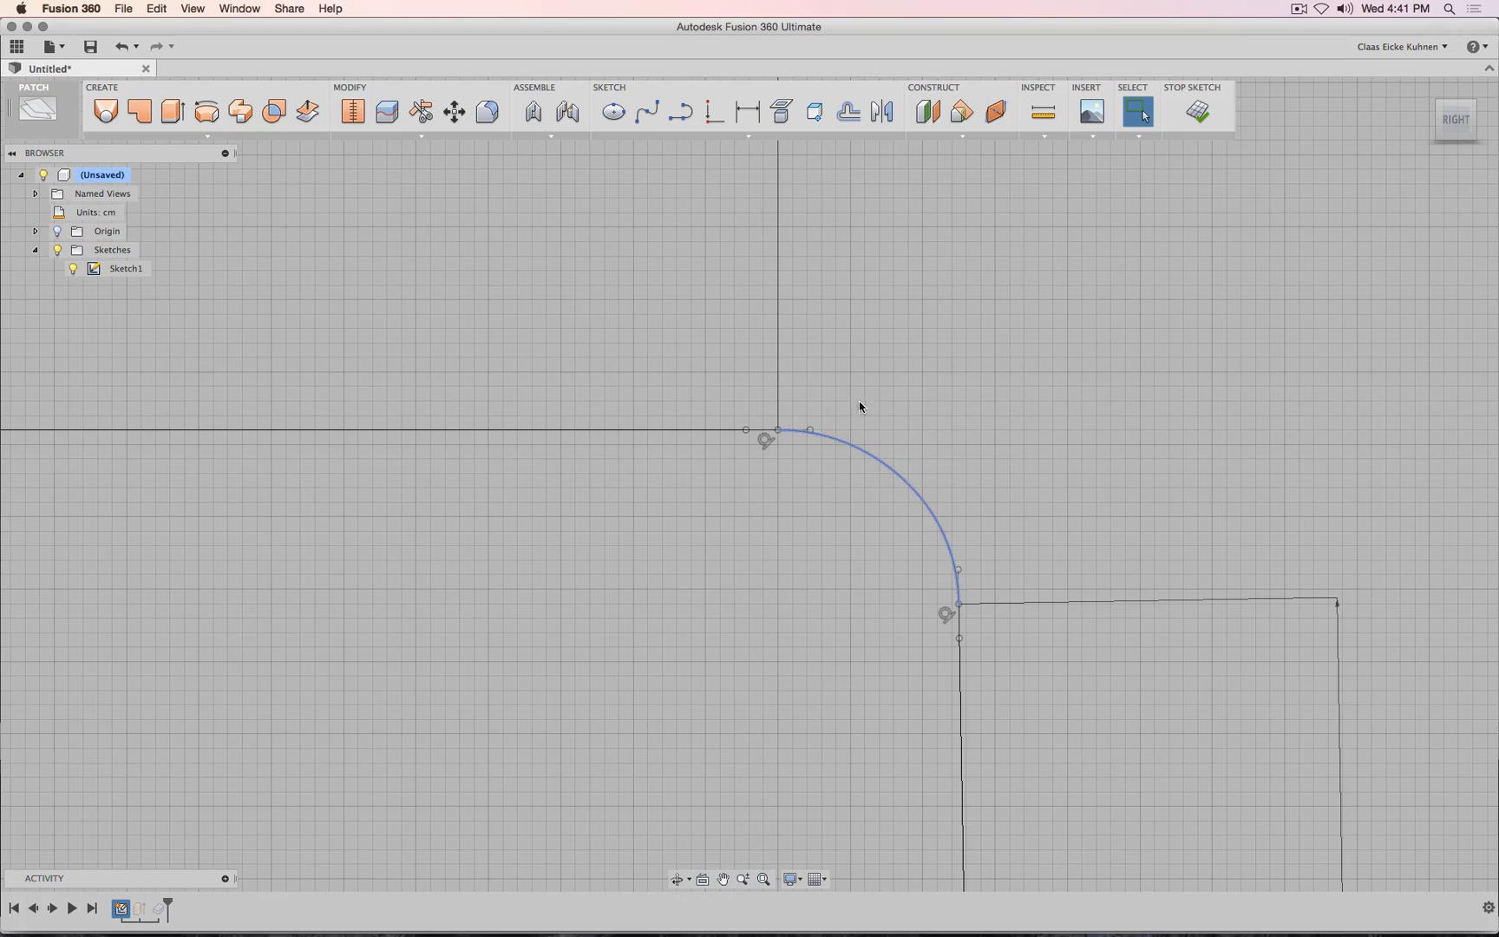
left_click(809, 429)
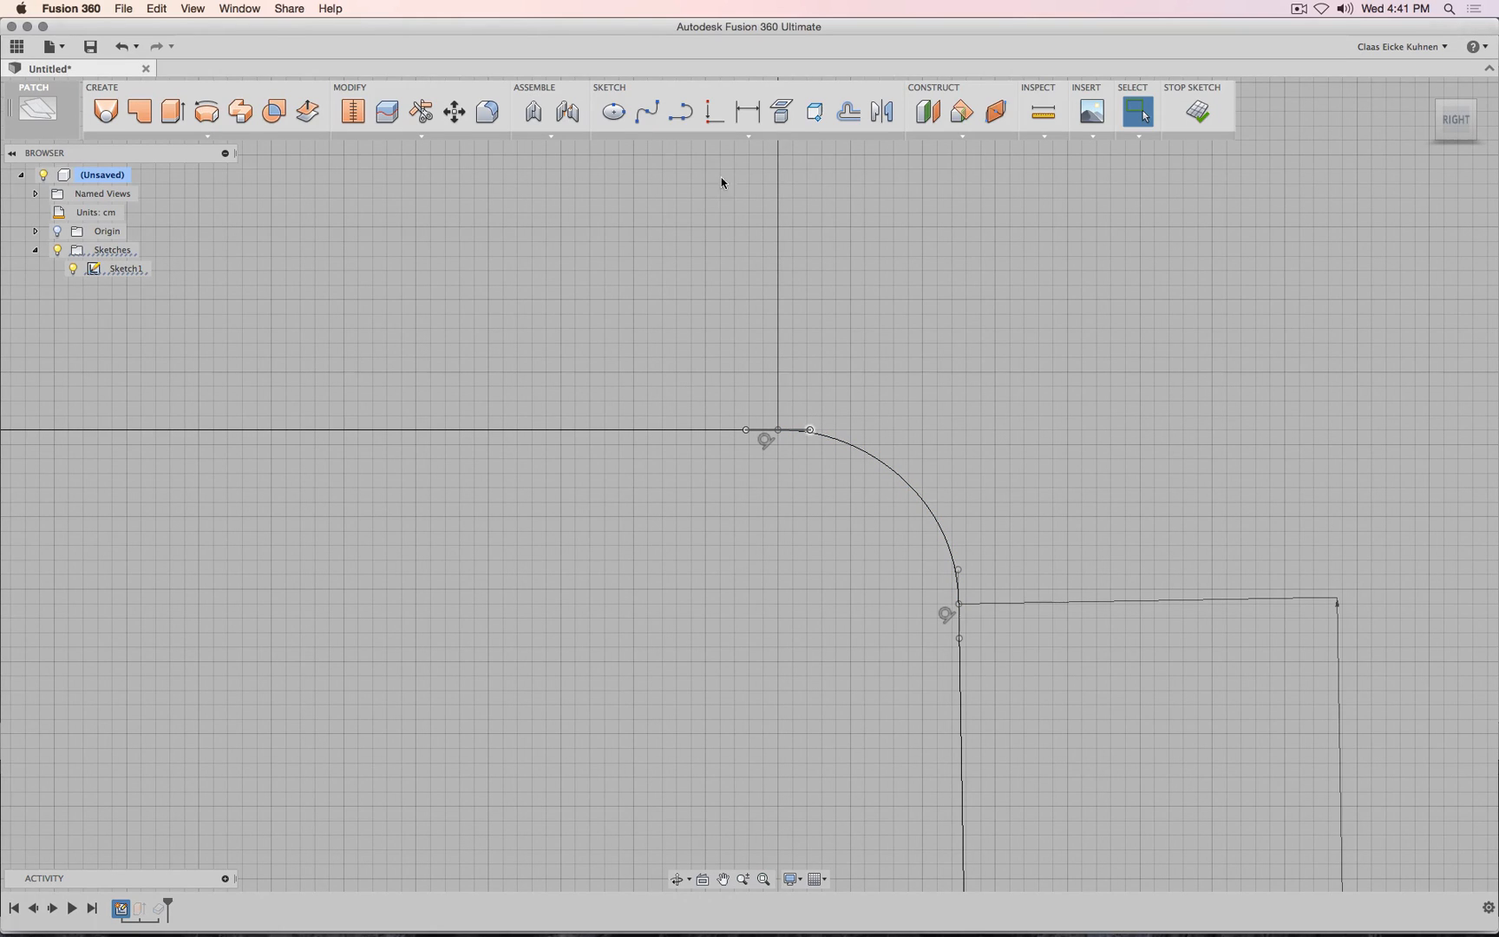
left_click(747, 111)
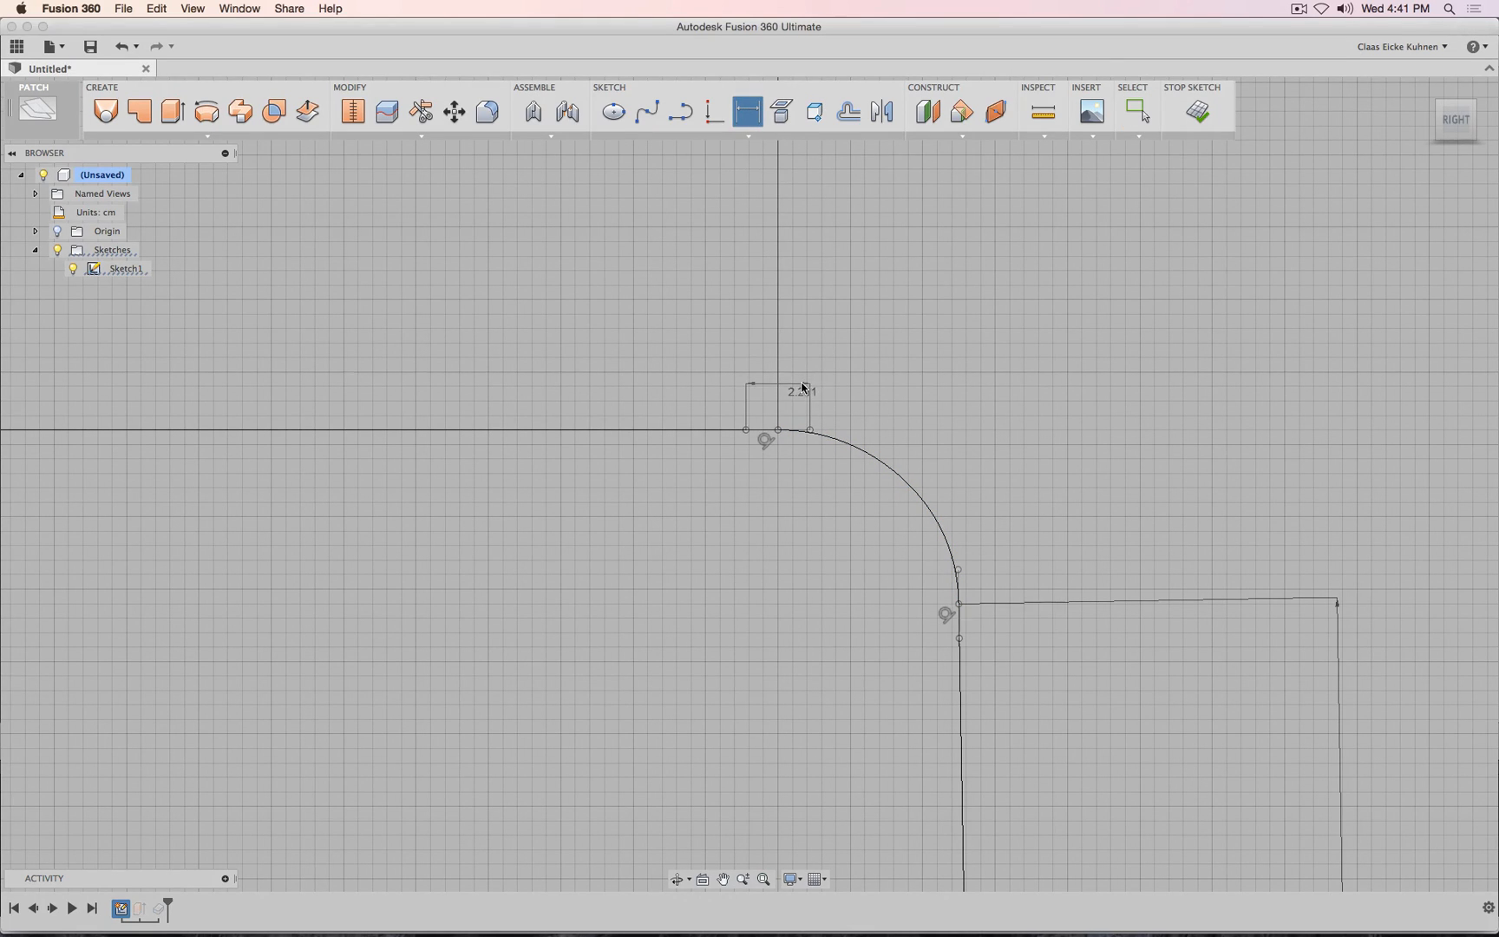
left_click(811, 385)
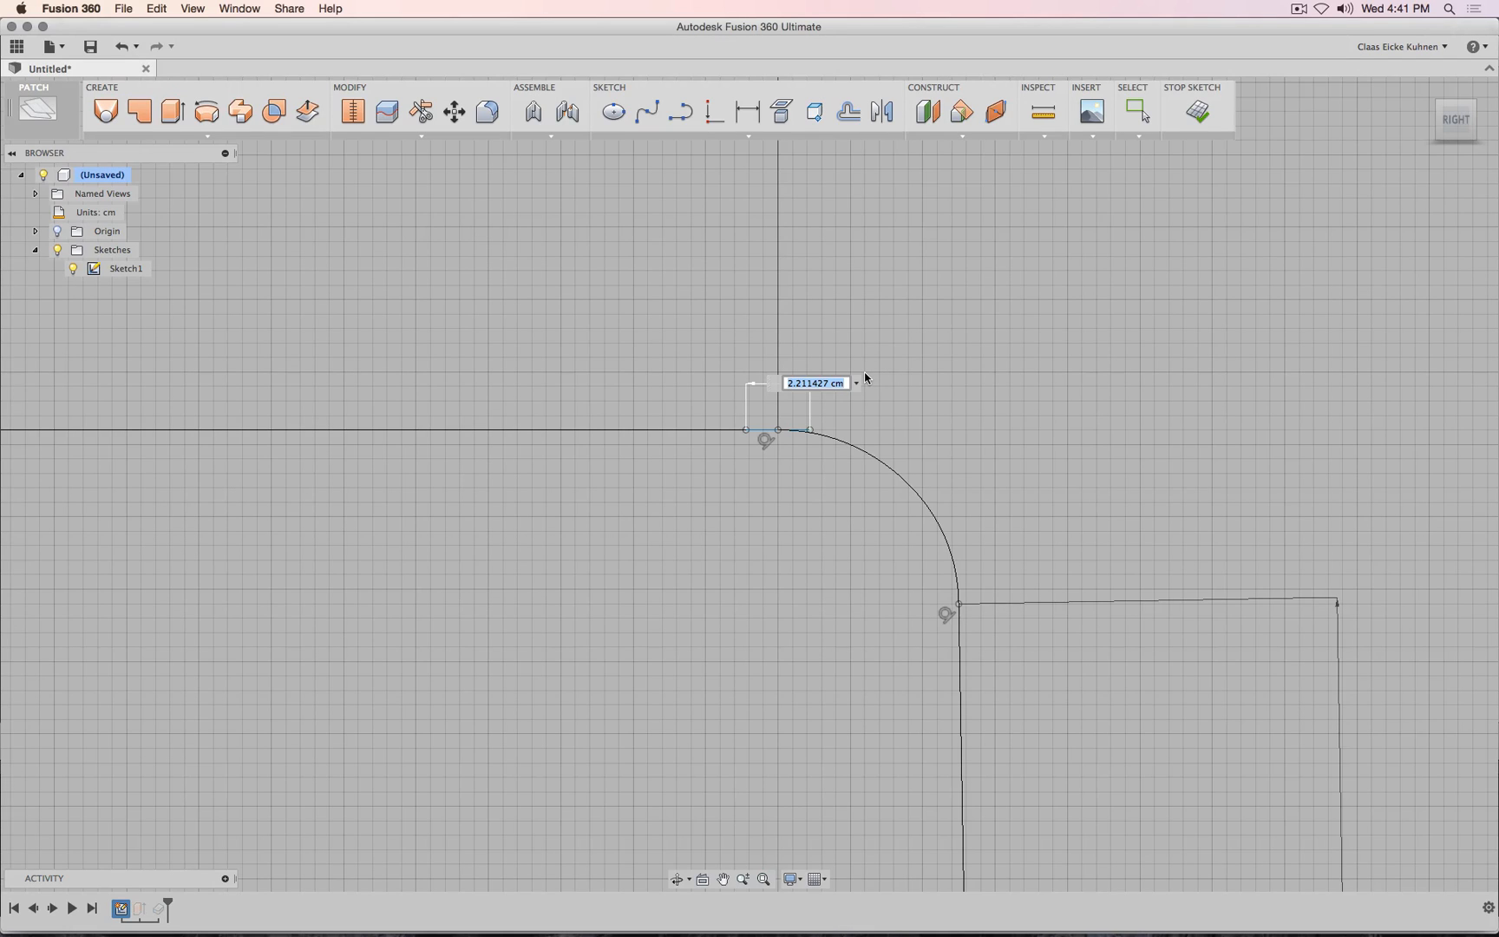
type("3")
key("Return")
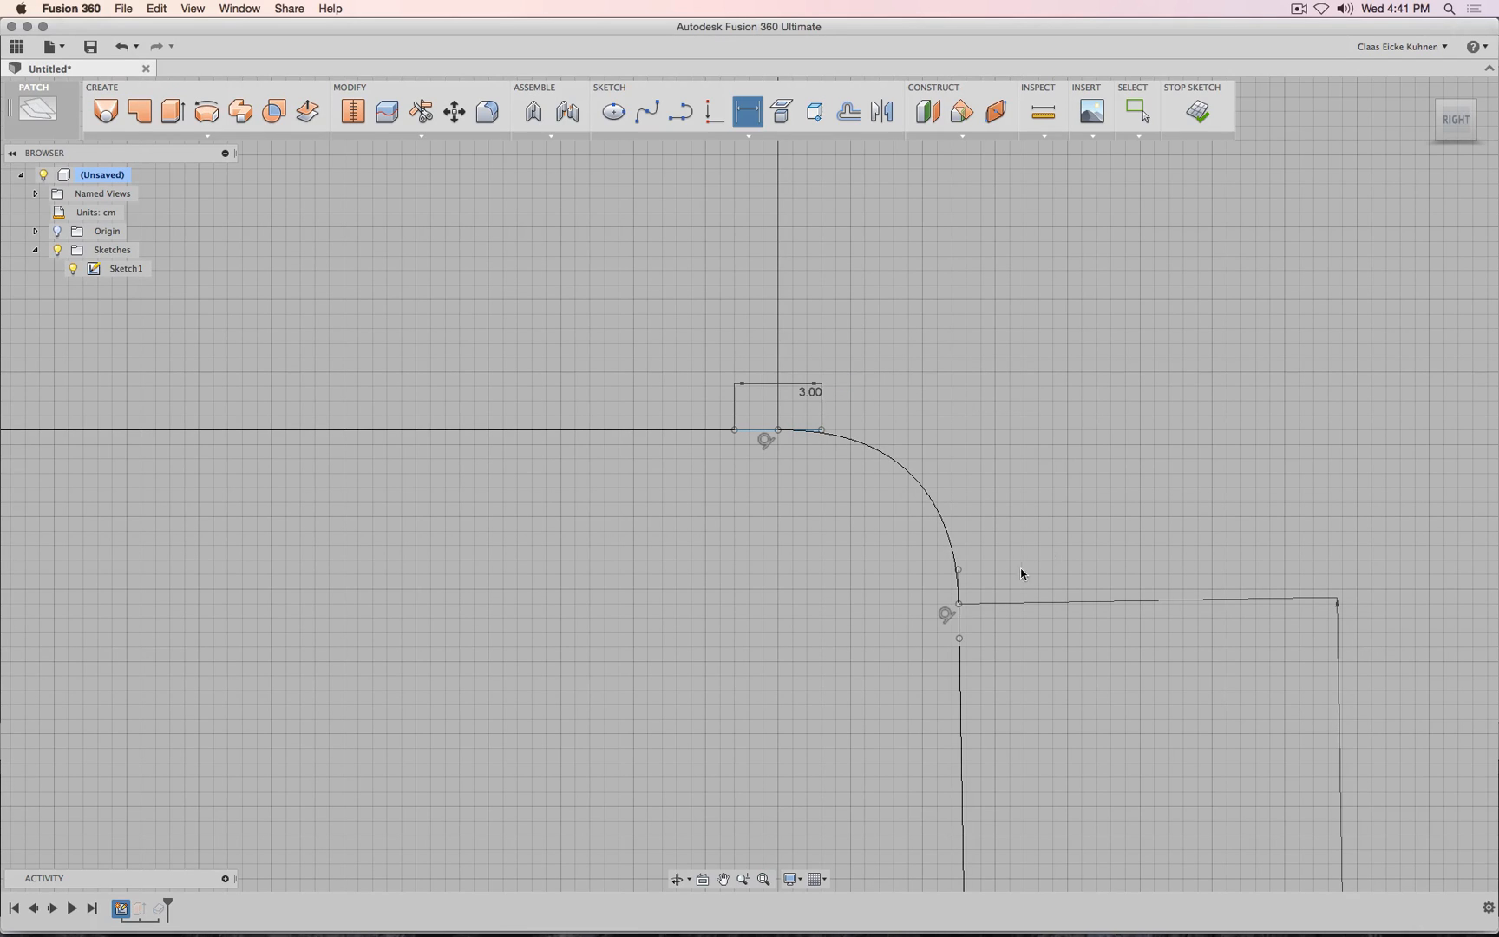
key("Escape")
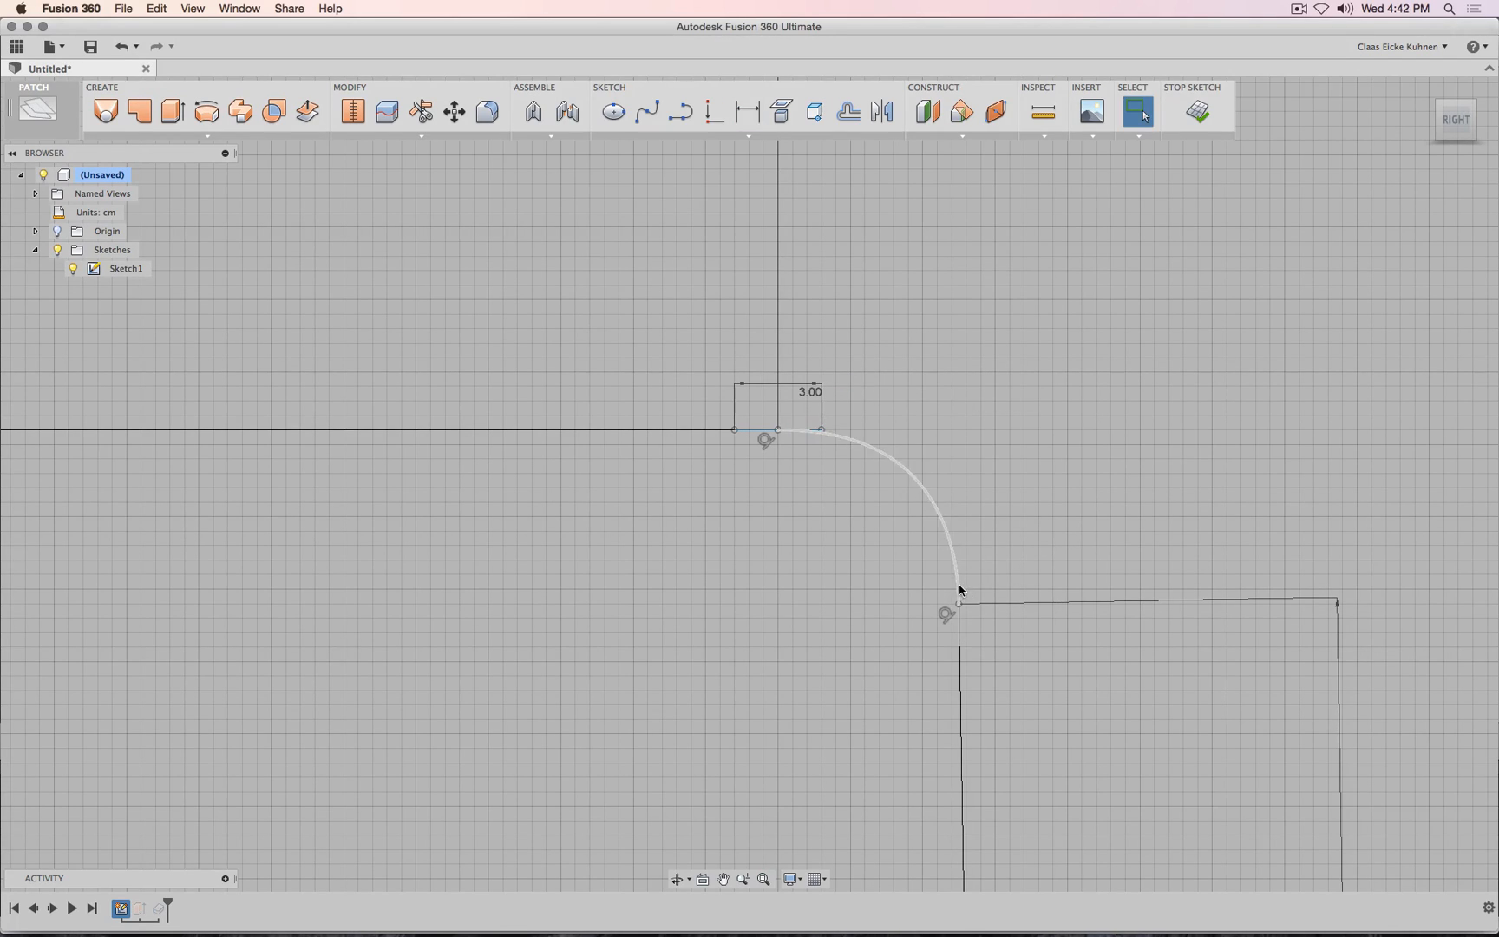
Dimension the tangent handle at the leg end of the right corner curve to 3 cm.
left_click(960, 590)
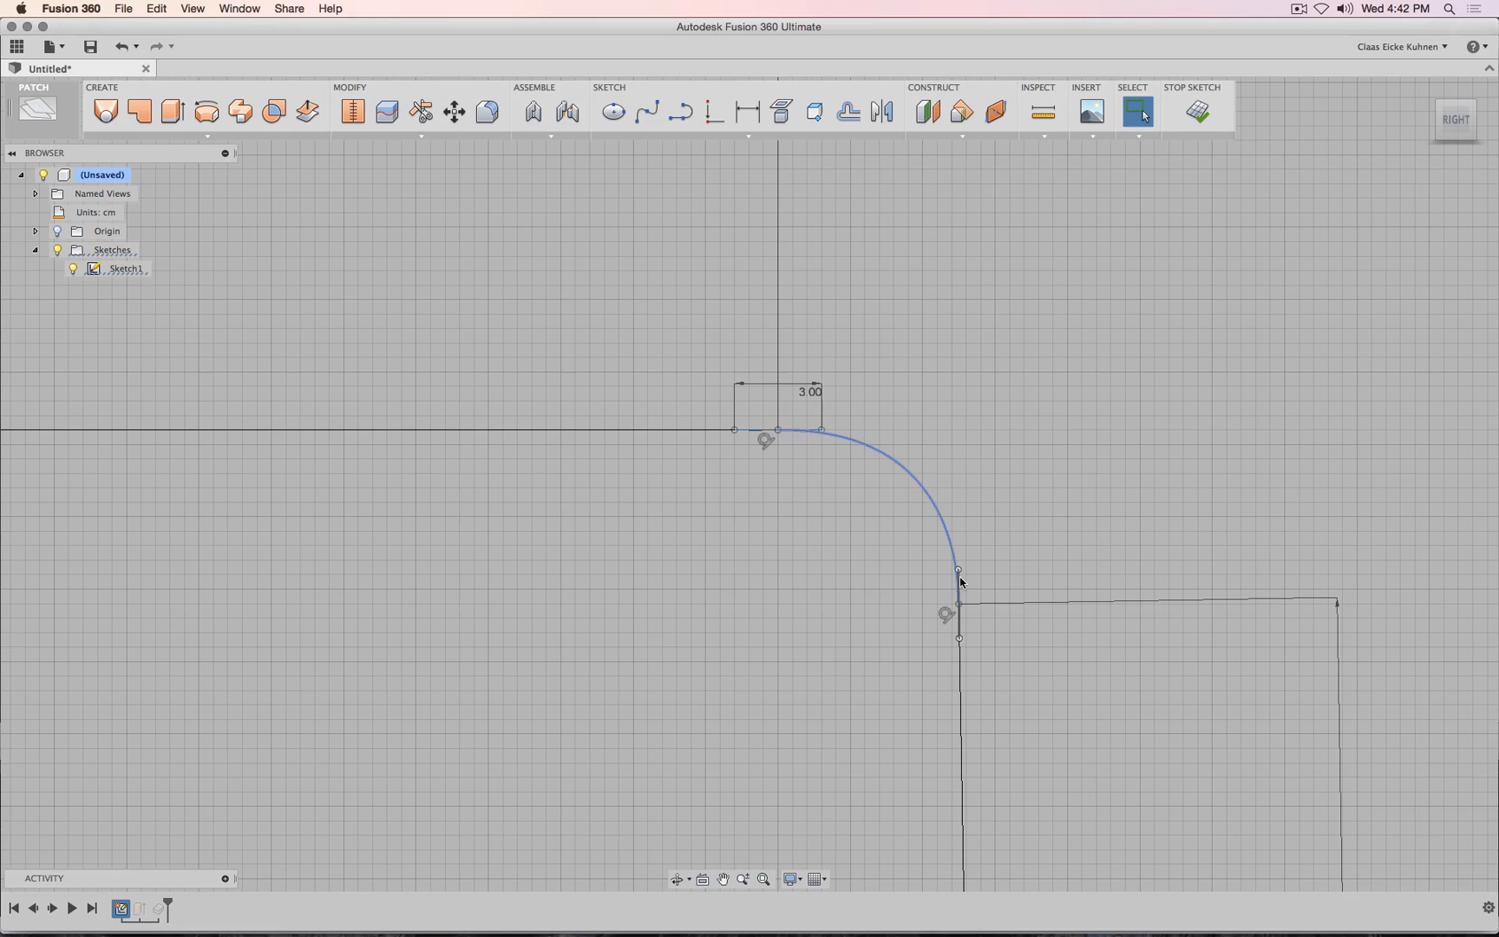
left_click(747, 111)
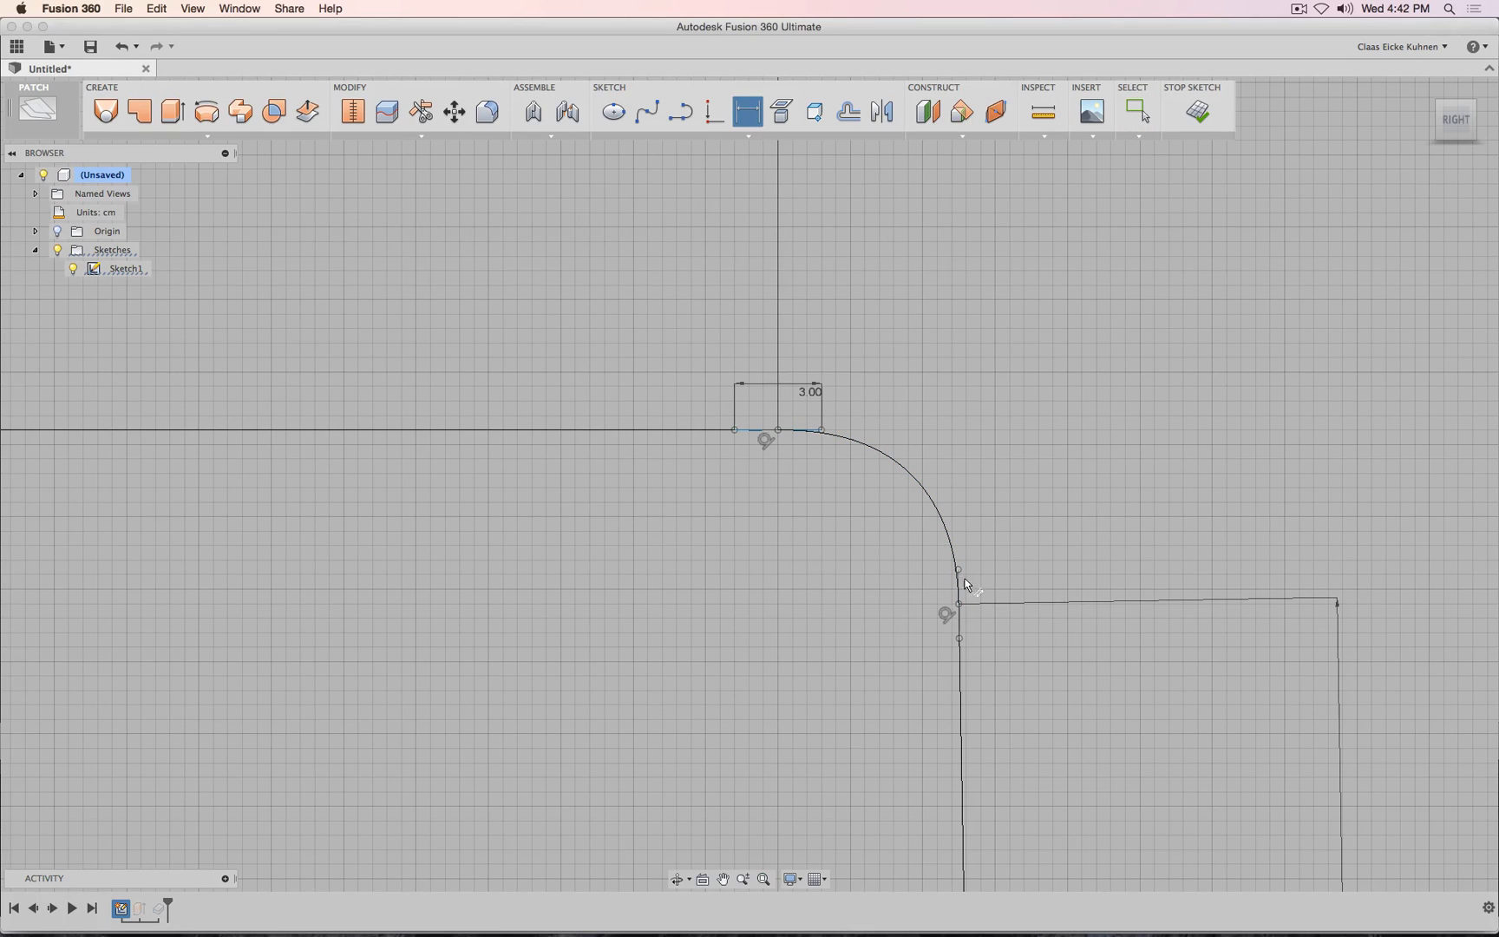
key("Escape")
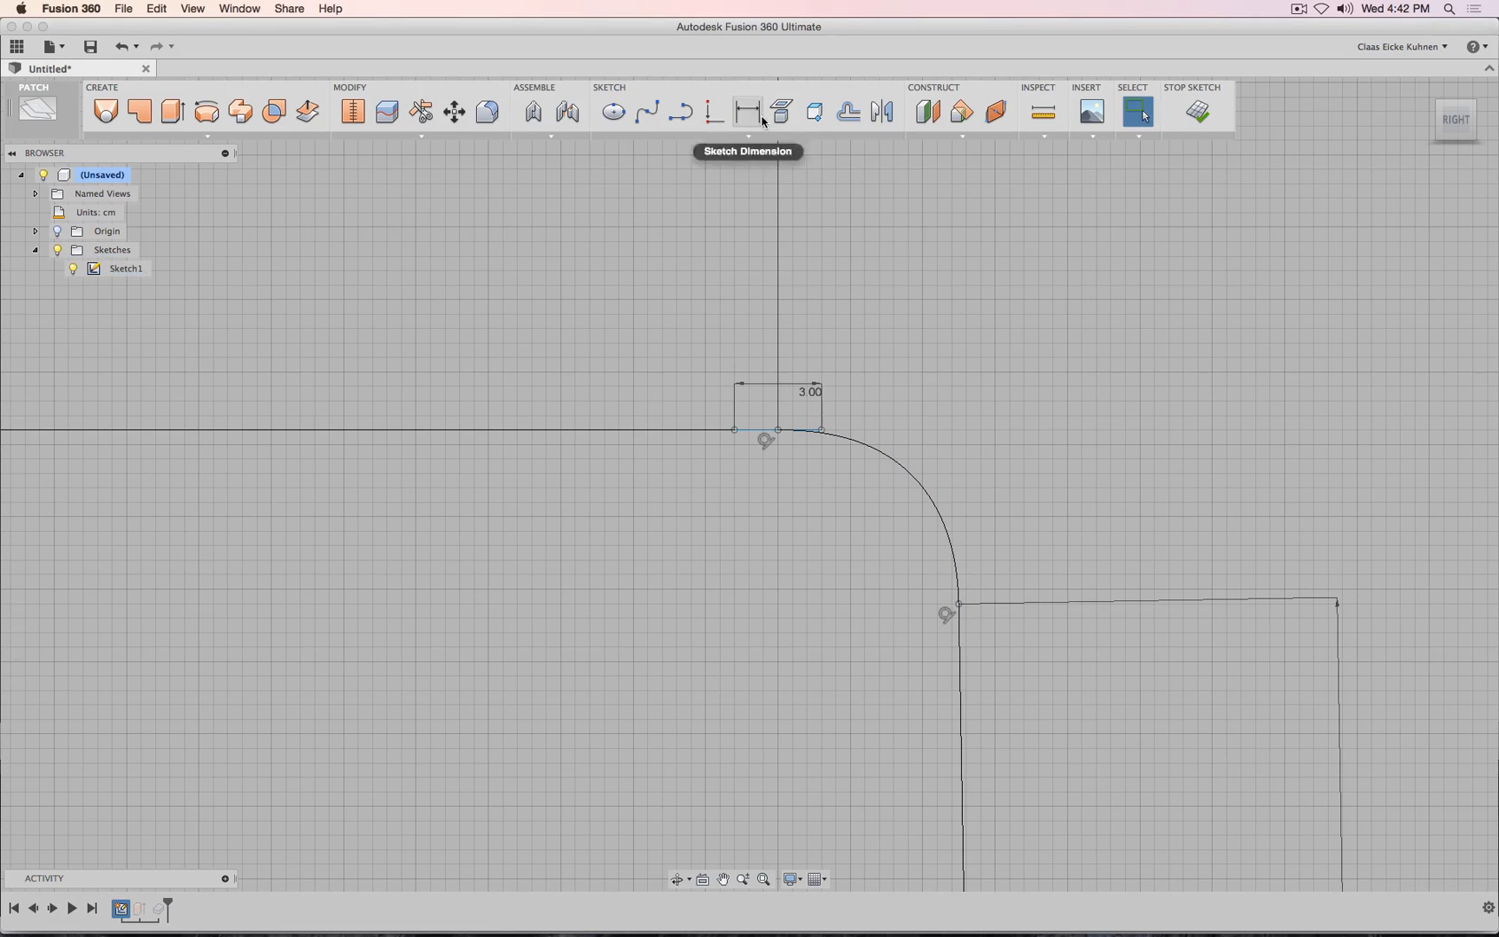
left_click(755, 119)
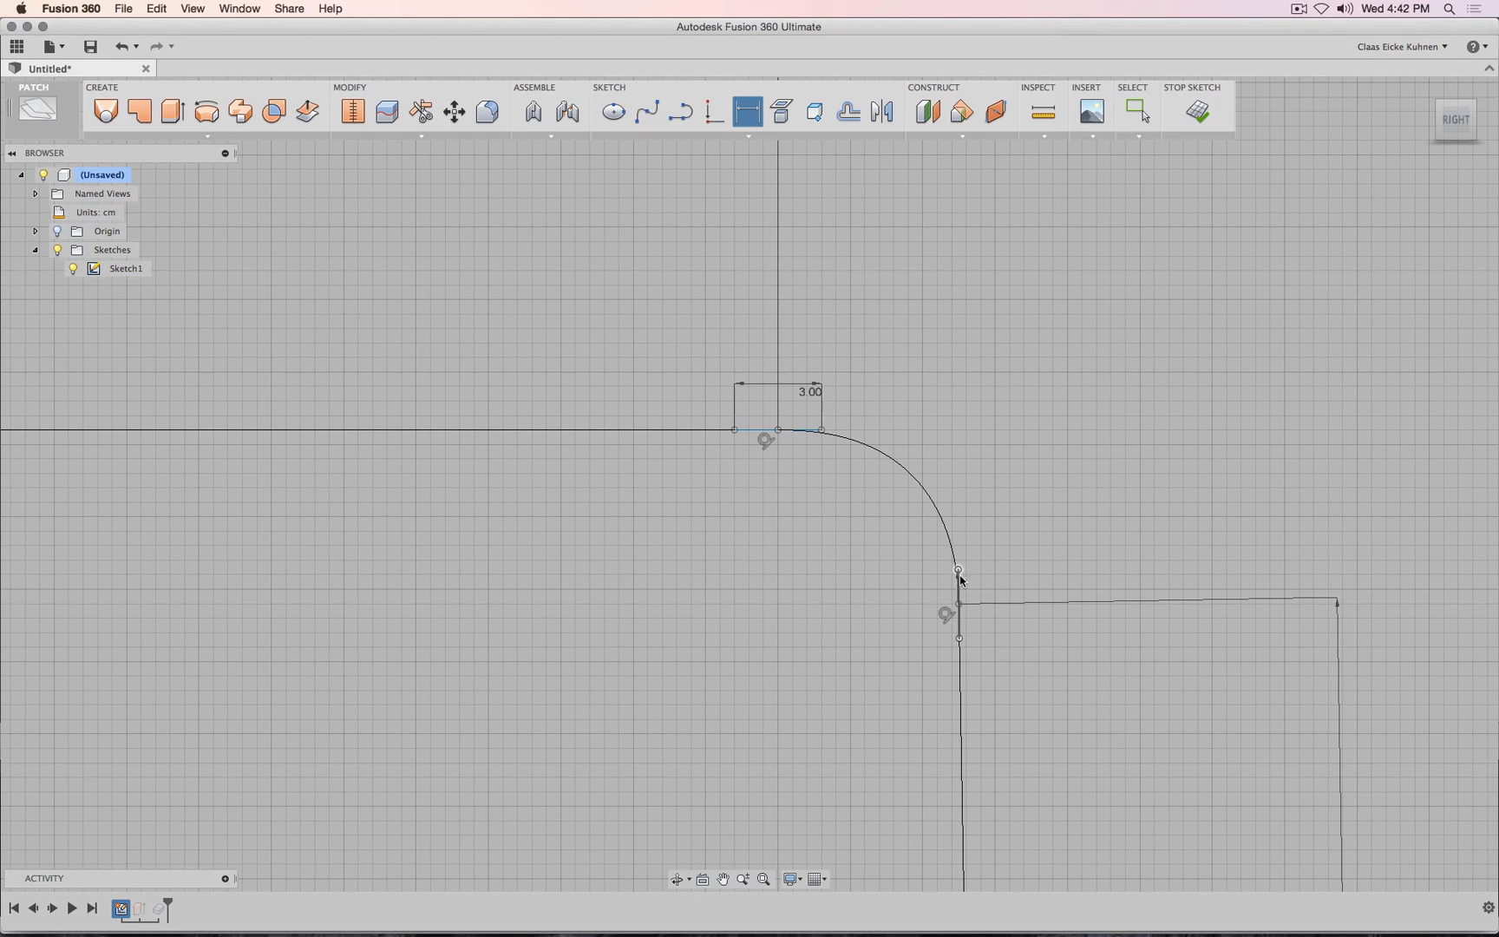
left_click(959, 575)
left_click(1023, 587)
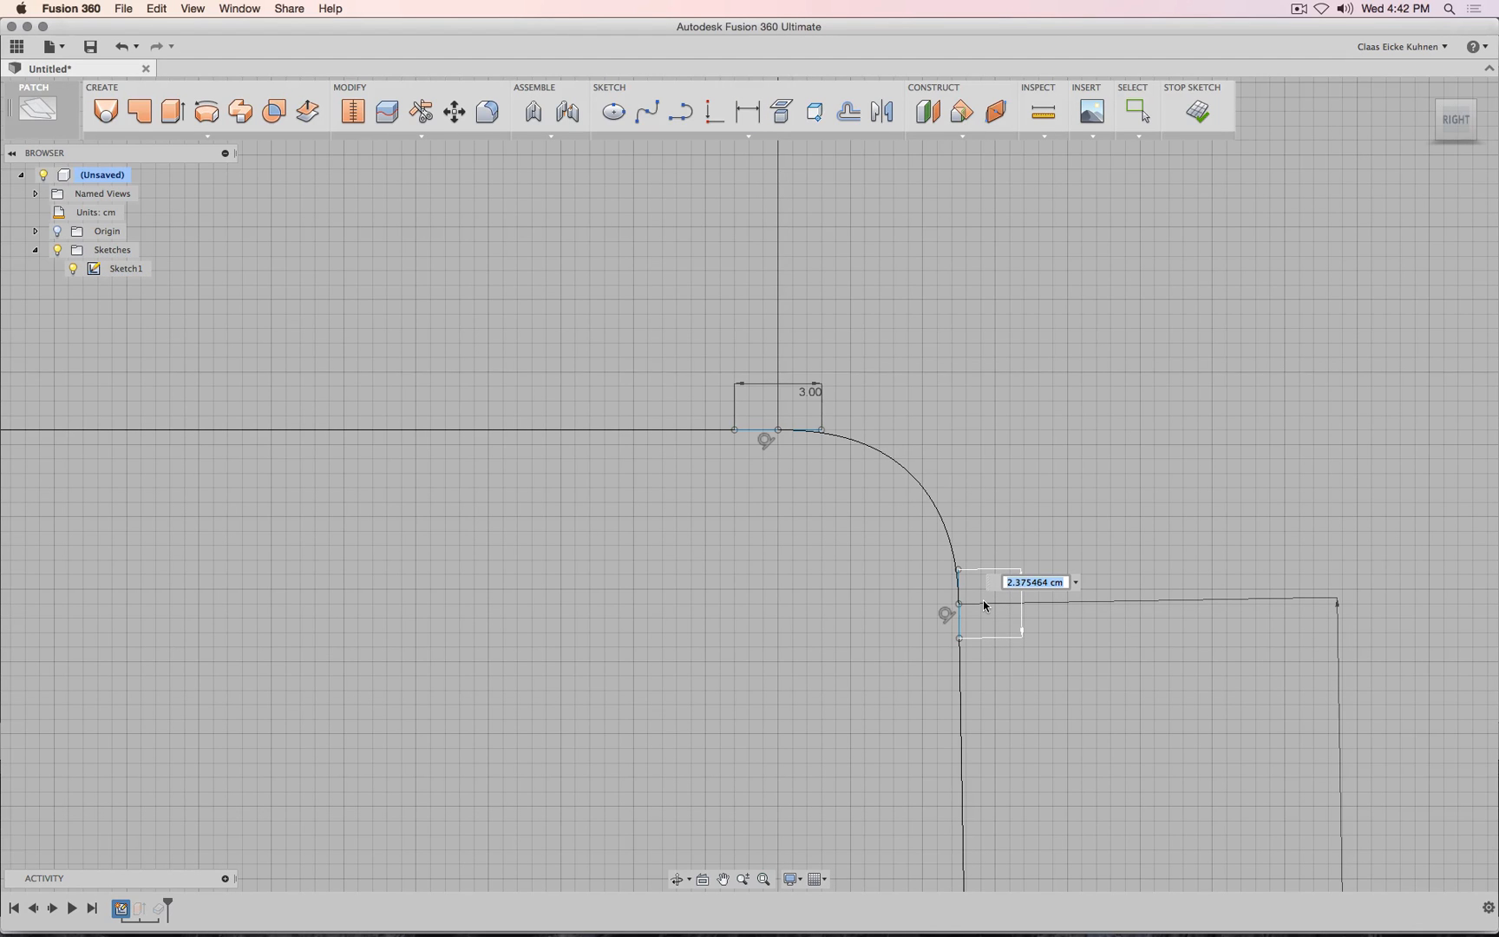
type("3")
key("Return")
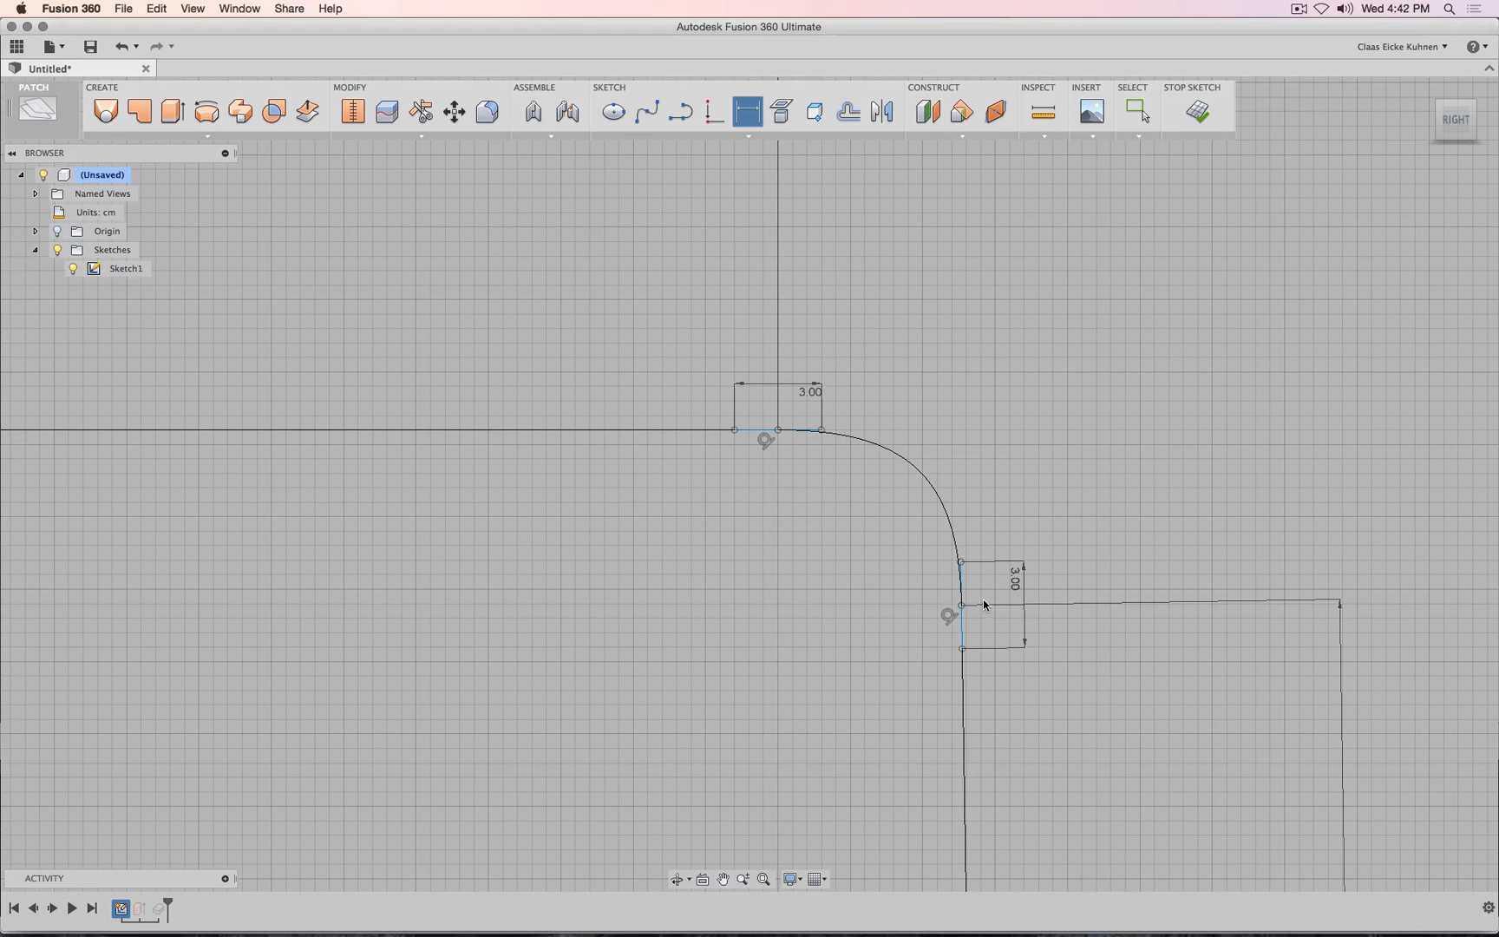
Dimension the tangent handle at the tabletop end of the left corner curve to 3 cm.
scroll(755, 705, "down", 3)
middle_click_drag(707, 655, 1479, 555)
scroll(488, 594, "down", 1)
middle_click_drag(521, 611, 852, 611)
scroll(680, 498, "up", 3)
scroll(682, 500, "up", 2)
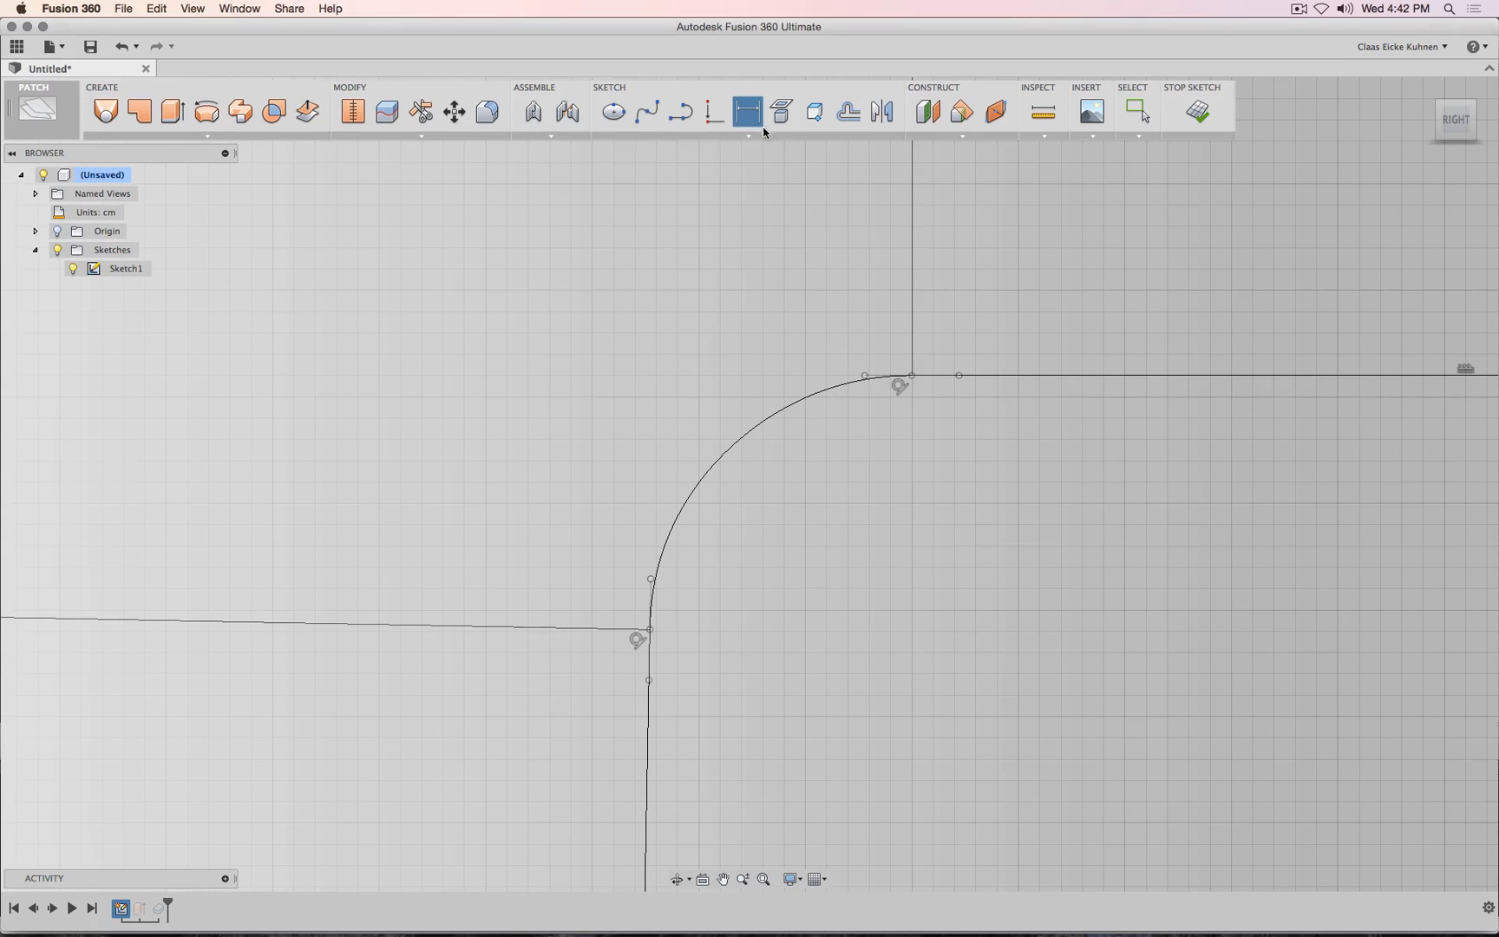
left_click(876, 378)
left_click(878, 320)
type("3")
key("Return")
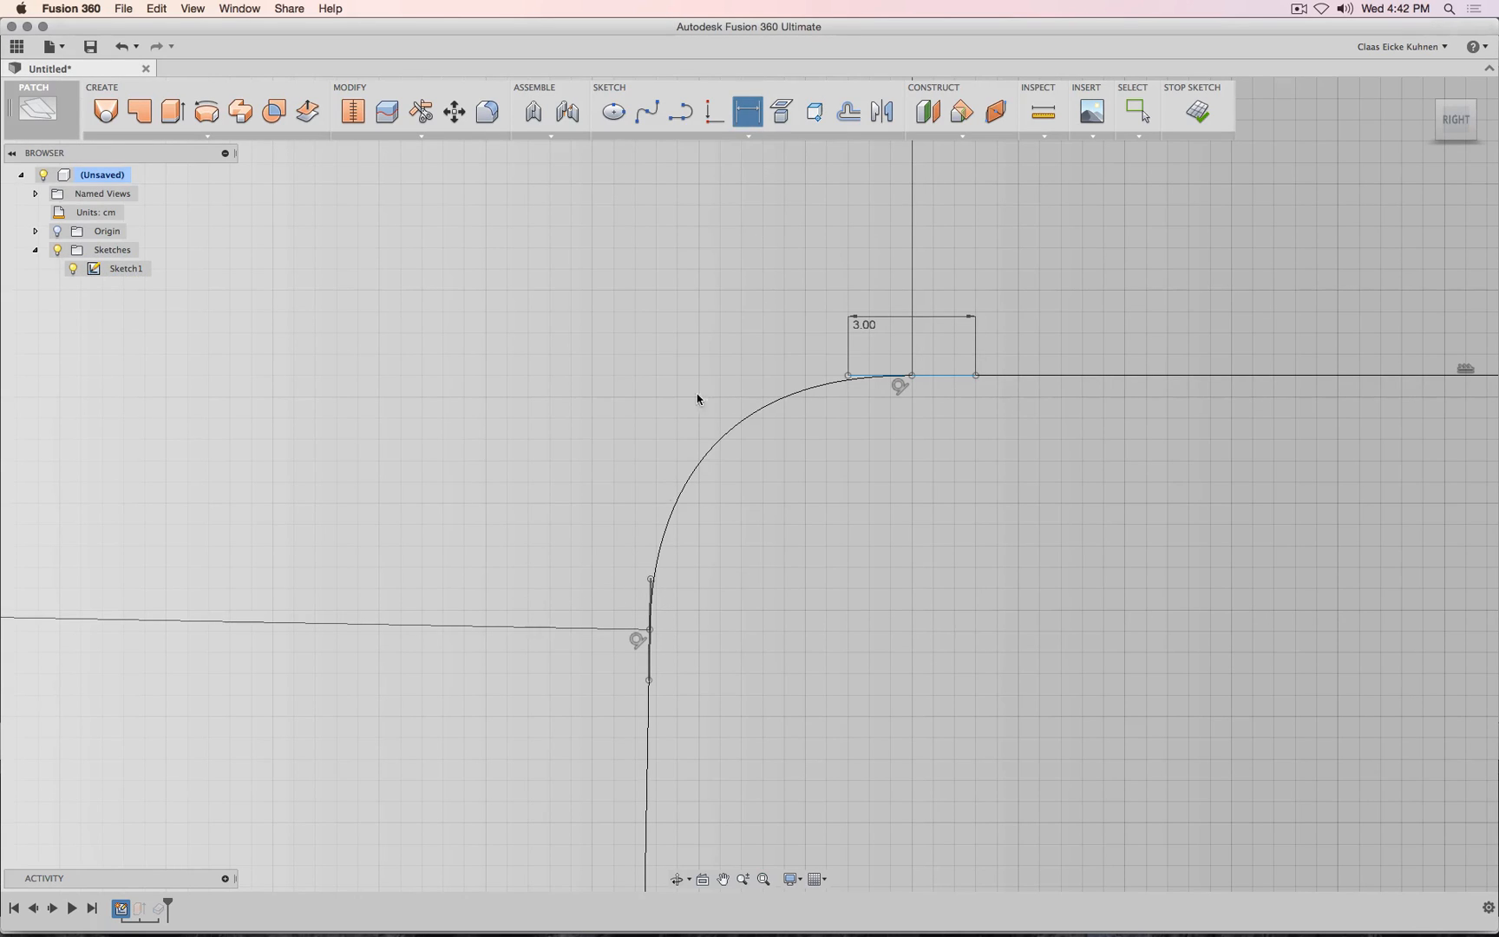
Dimension the tangent handle at the leg end of the left corner curve to 3 cm and finish the sketch.
left_click(649, 592)
left_click(555, 598)
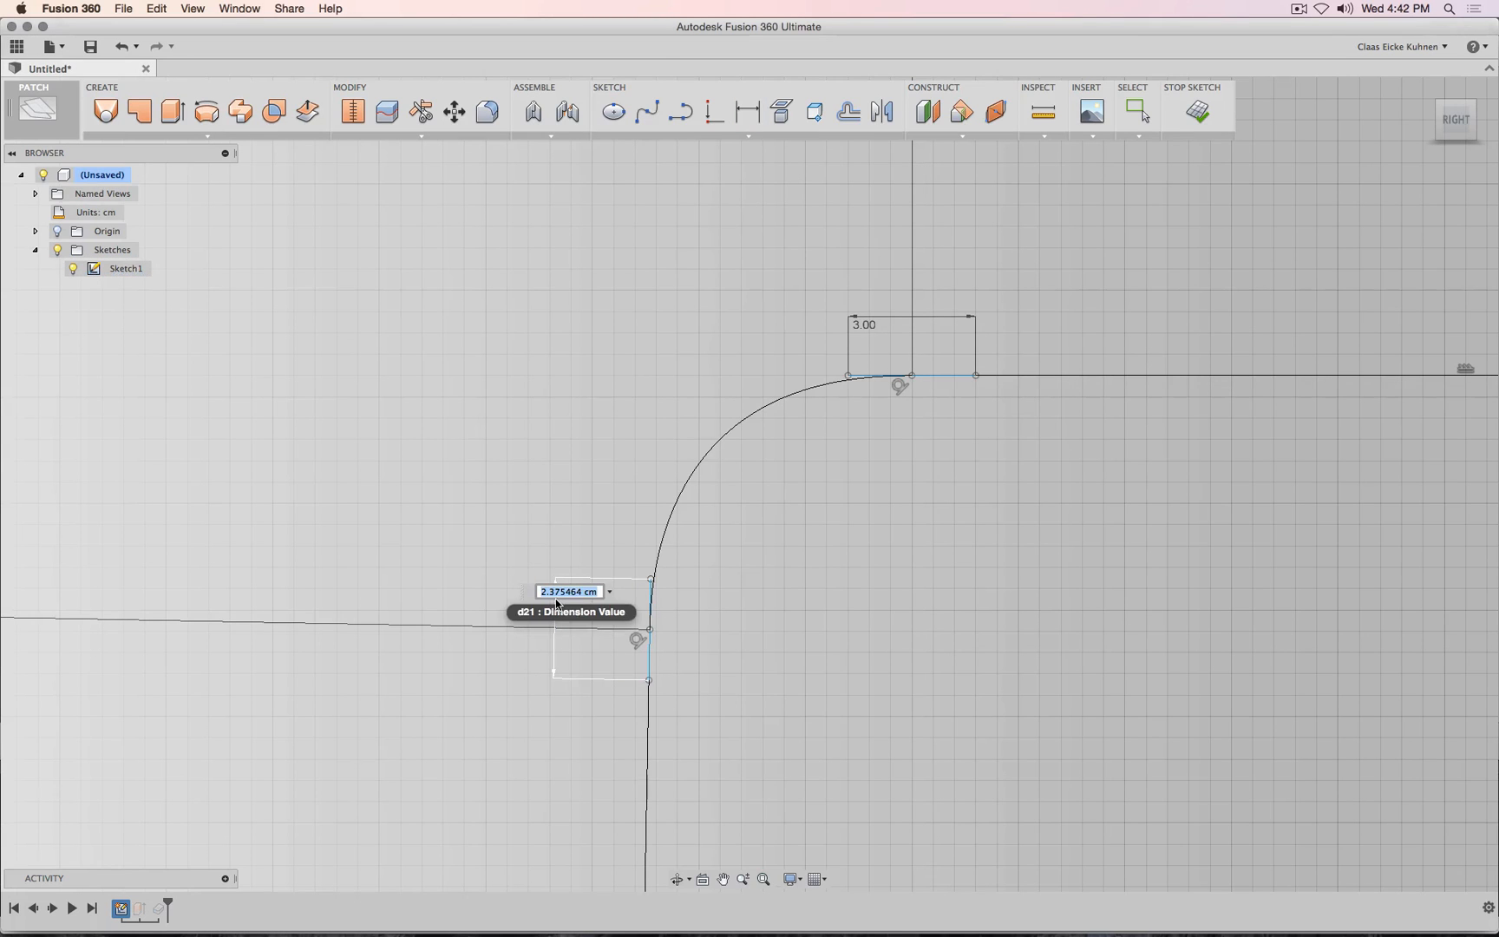
type("3")
key("Return")
scroll(815, 610, "down", 5)
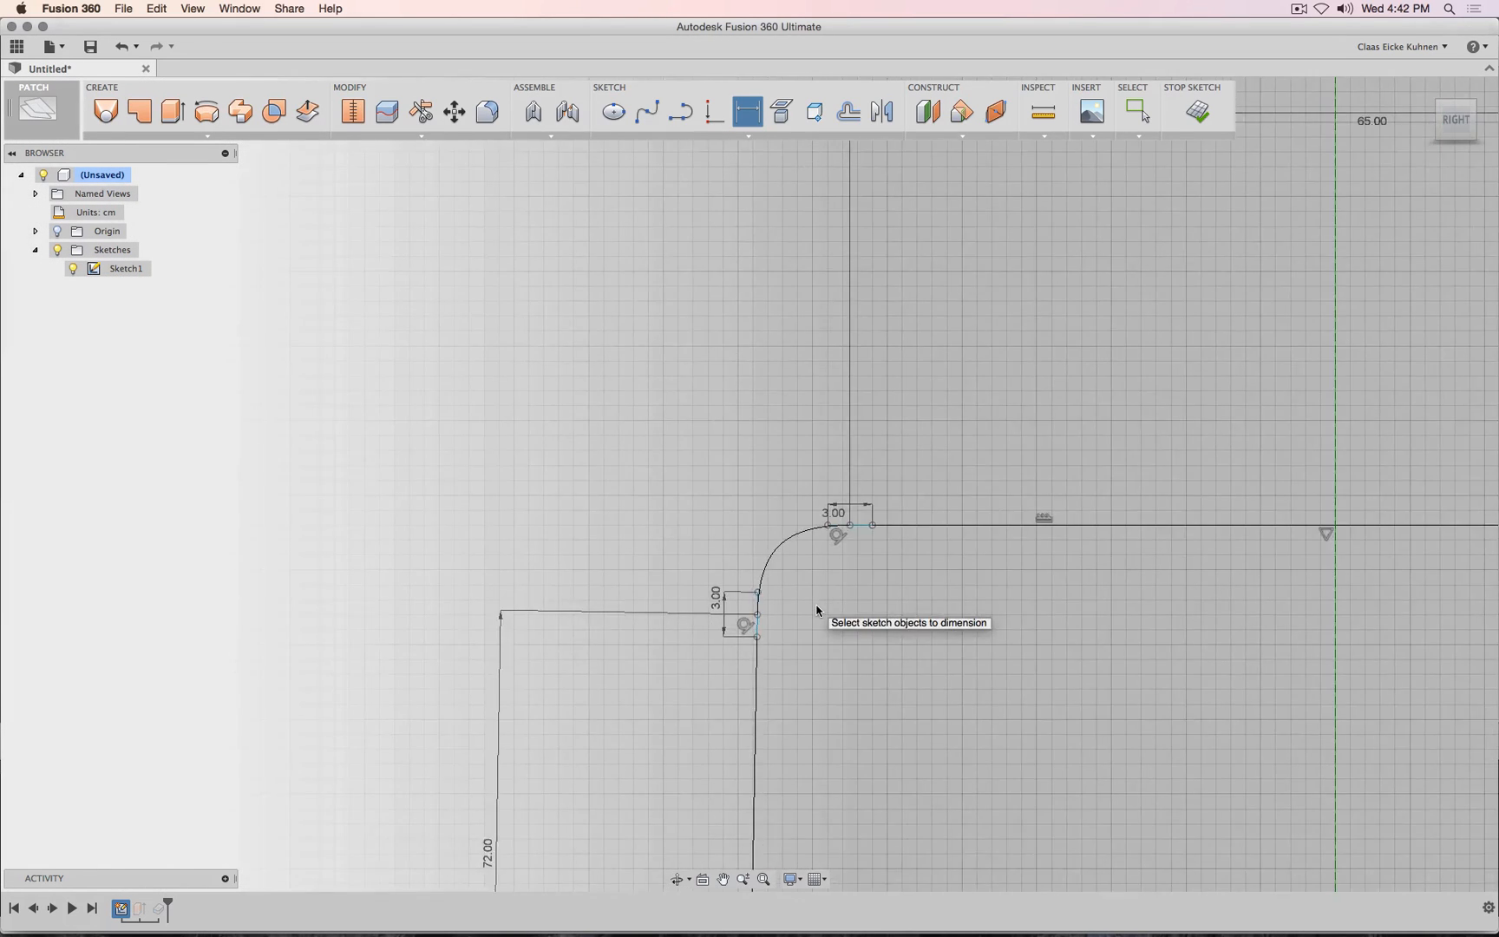
scroll(816, 609, "down", 3)
left_click(1200, 96)
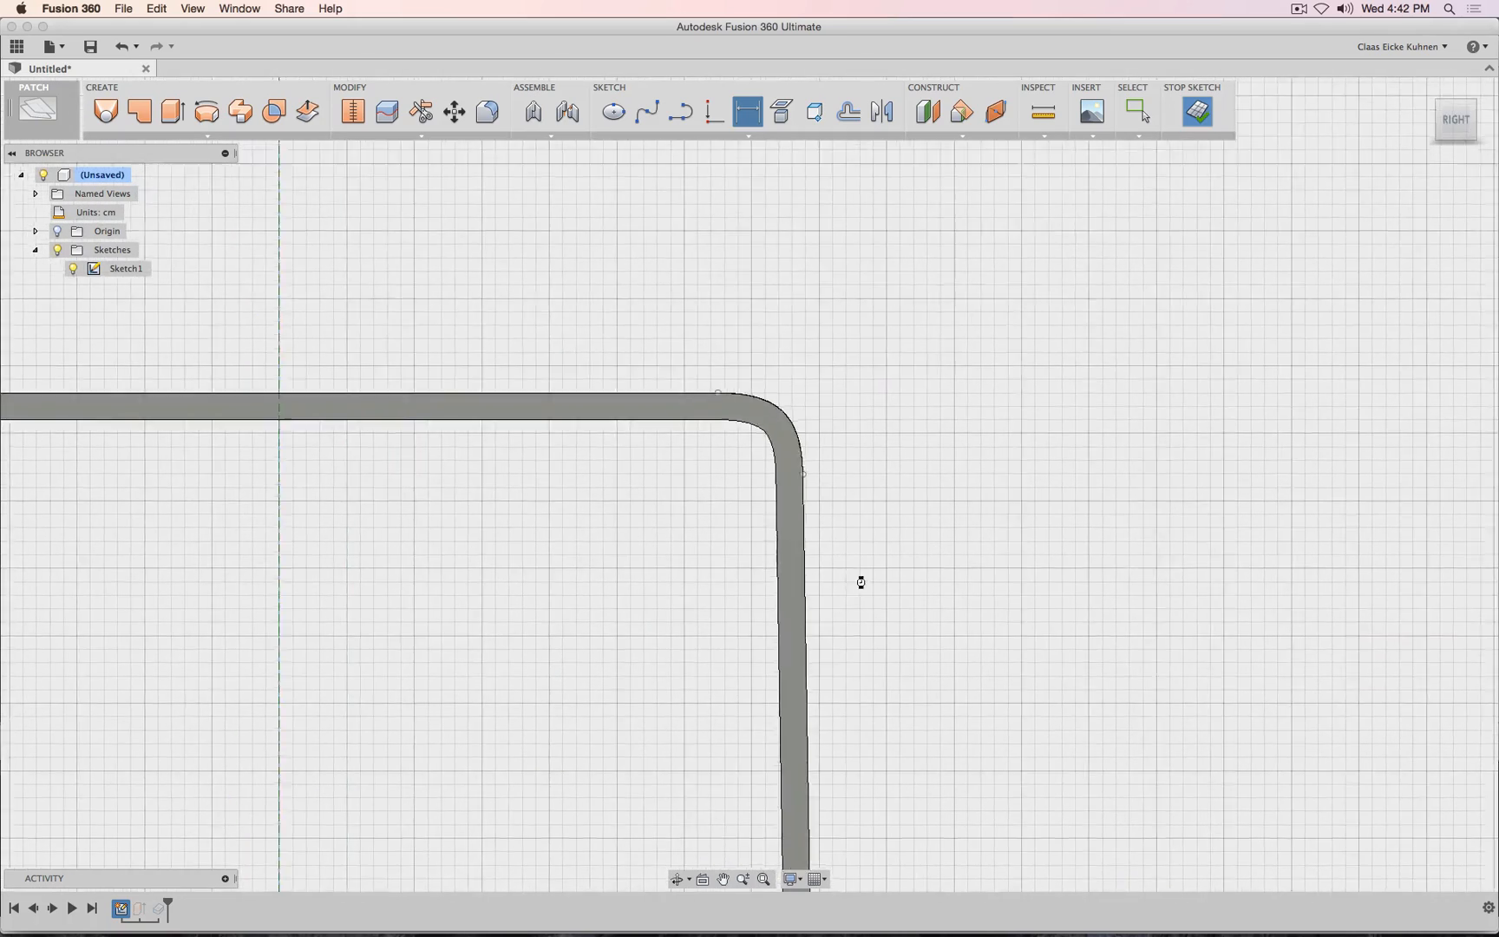
Show Sketch1's dimensions on the model and set the right corner's leg-end handle to 2 cm.
left_click(119, 286)
right_click(114, 287)
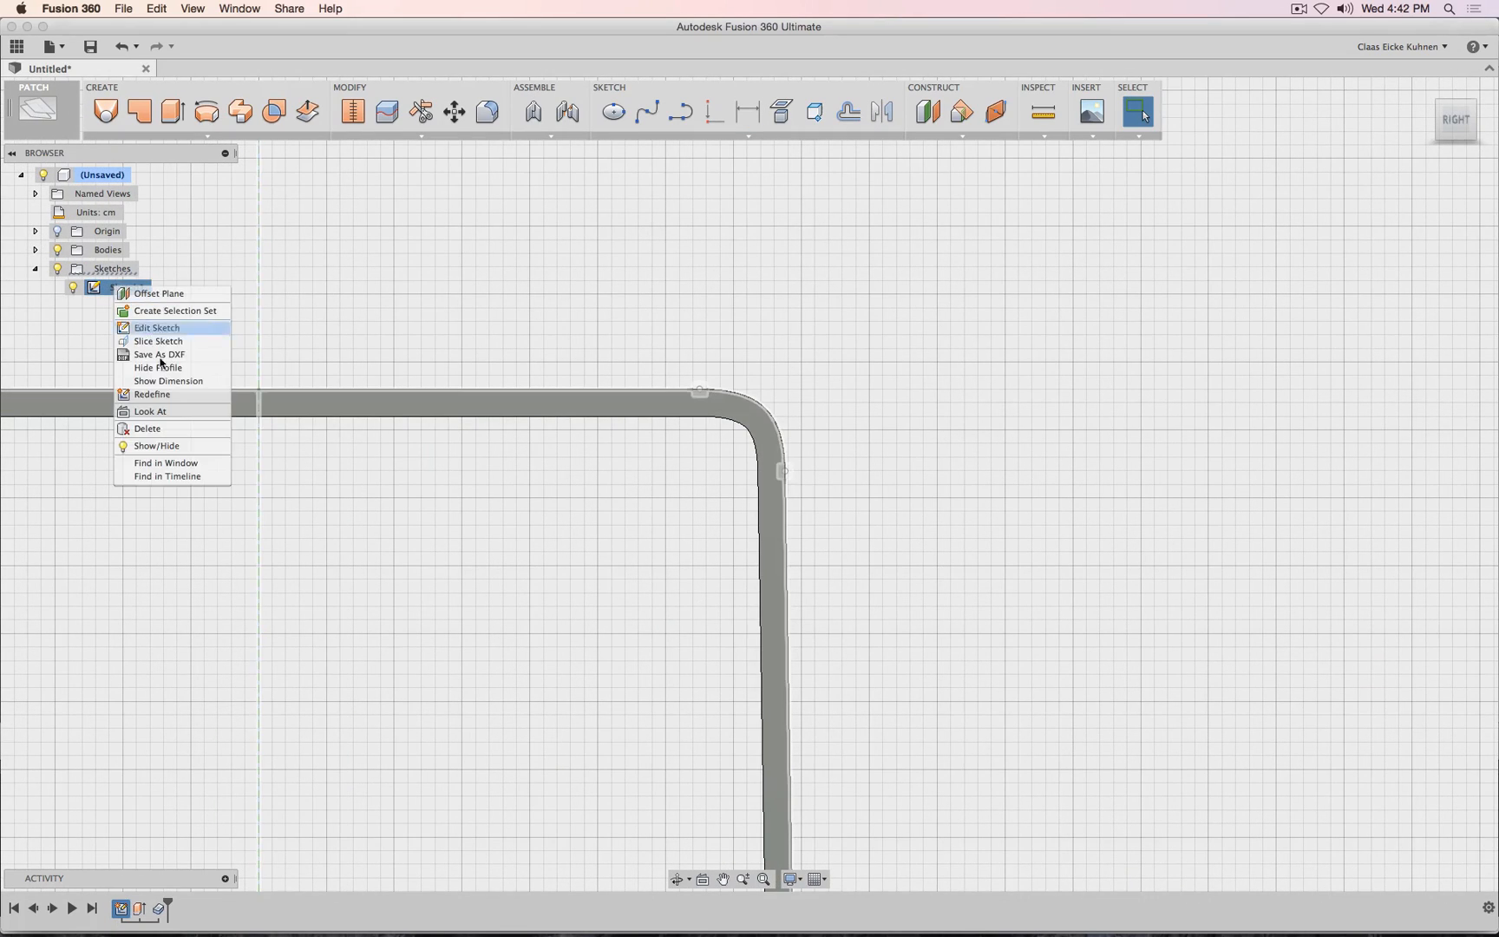
left_click(165, 392)
scroll(854, 431, "up", 5)
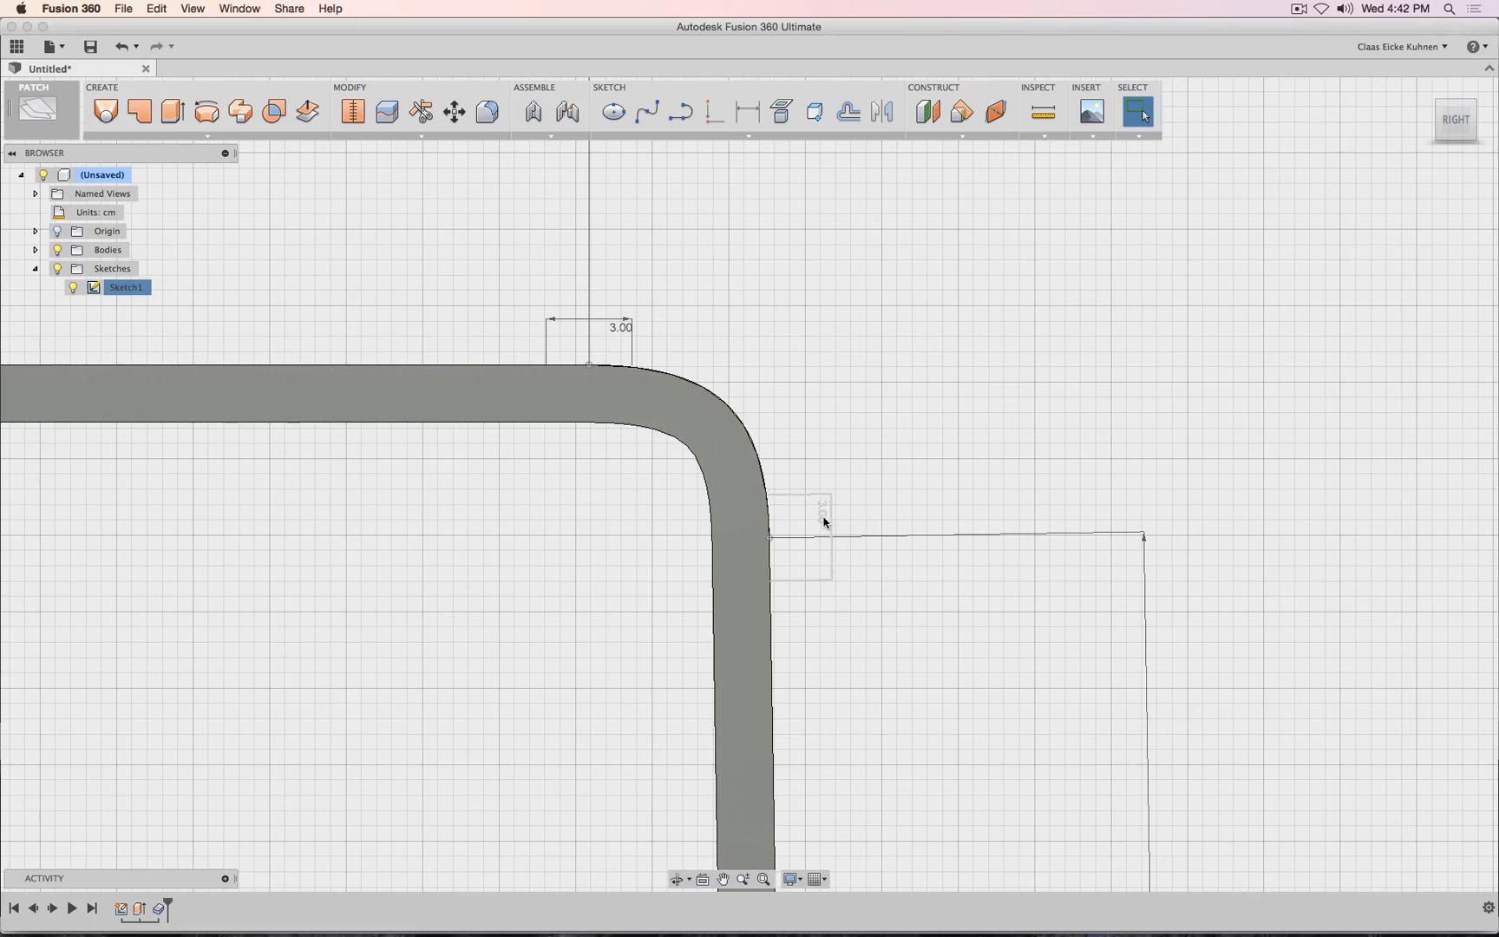
double_click(823, 518)
type("2")
key("Return")
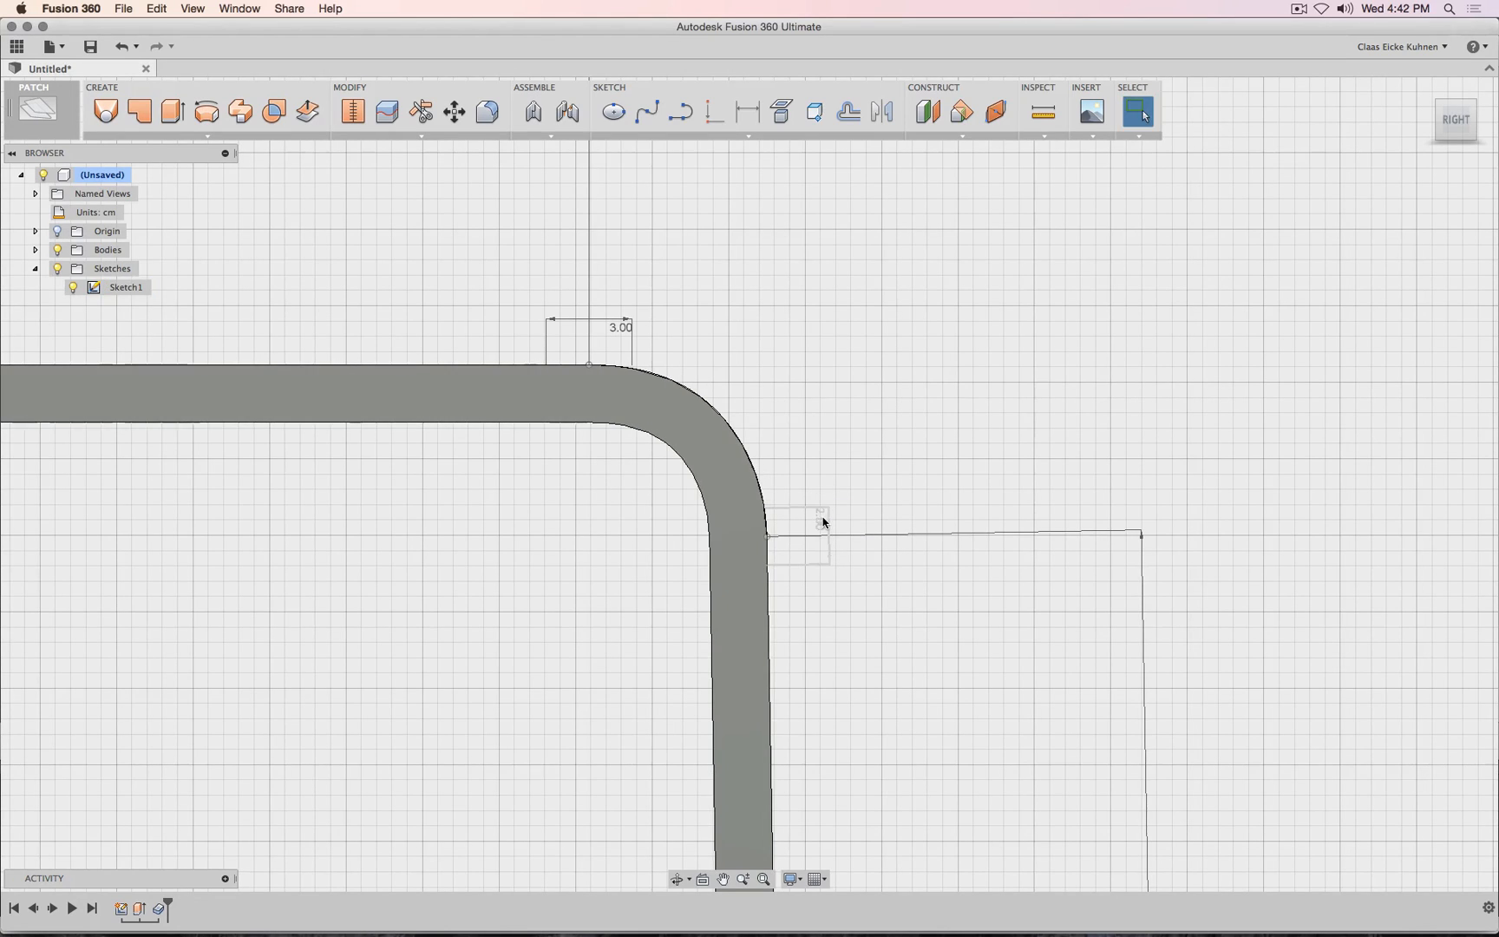
Set the left corner's leg-end handle dimension to 2 cm to match the right corner.
scroll(493, 594, "down", 10)
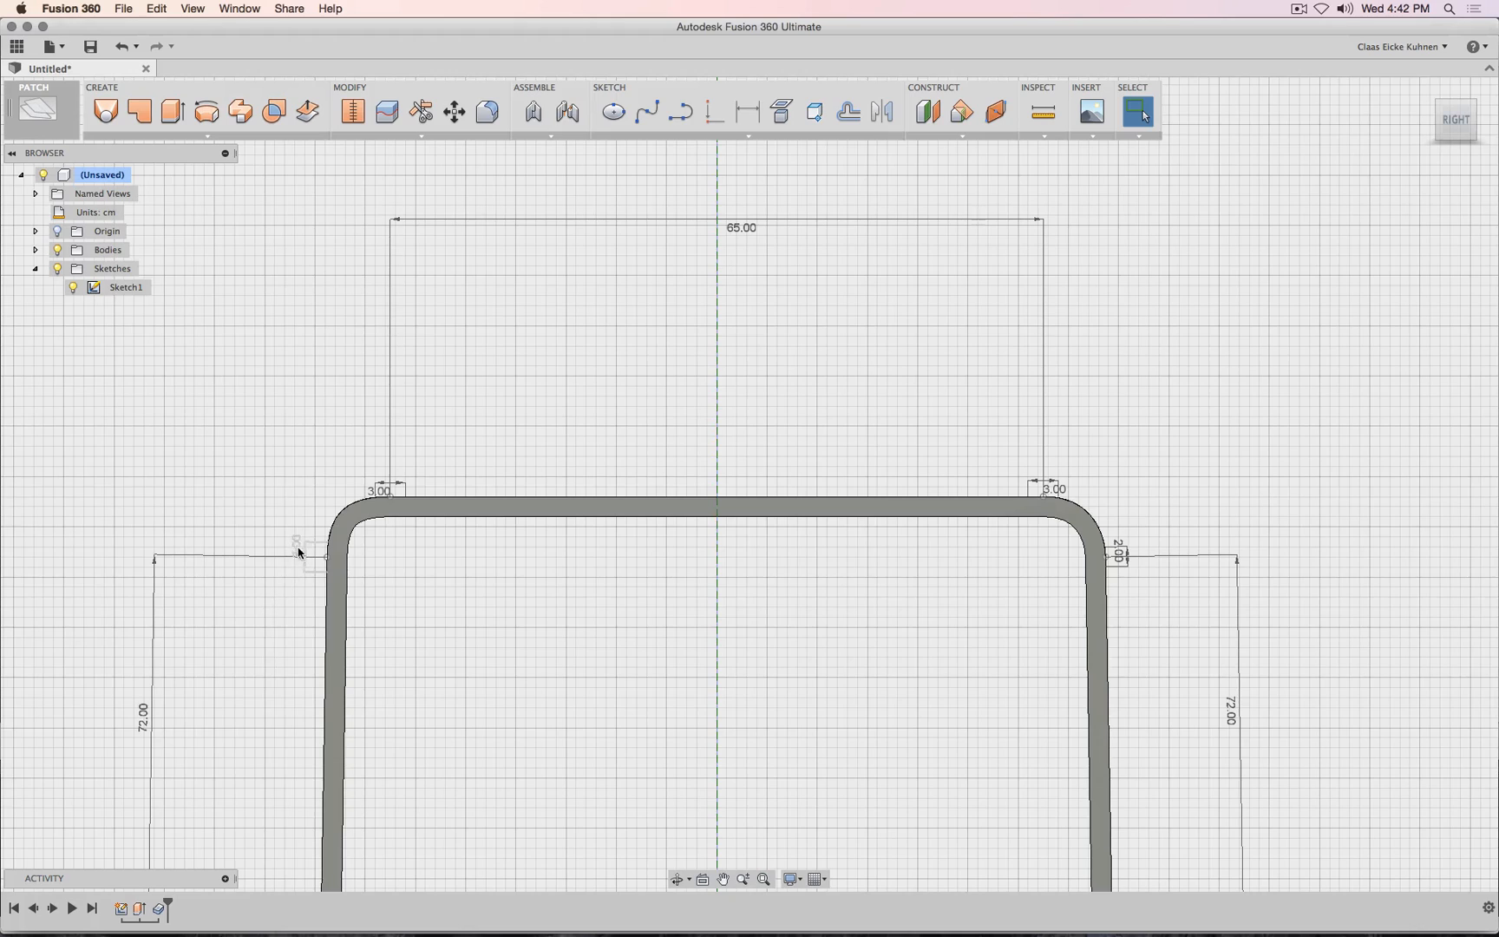
double_click(296, 546)
type("2")
key("Return")
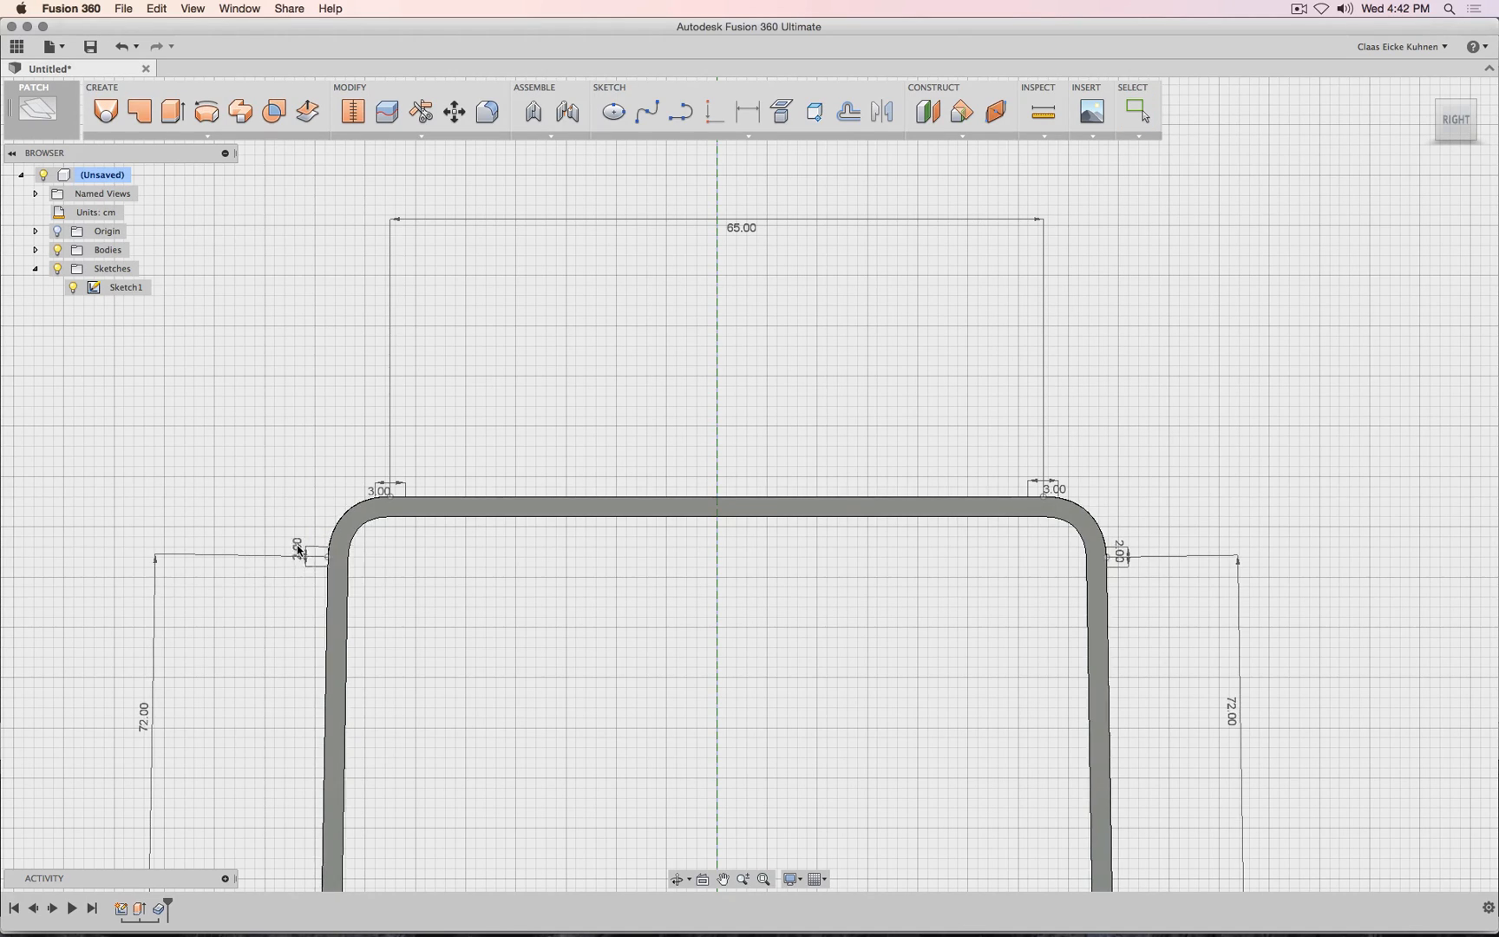
Examine the table's full side profile, its leg ends and dimensions, and the thickened shell in a three-dimensional view.
scroll(685, 704, "down", 4)
middle_click_drag(704, 719, 702, 438)
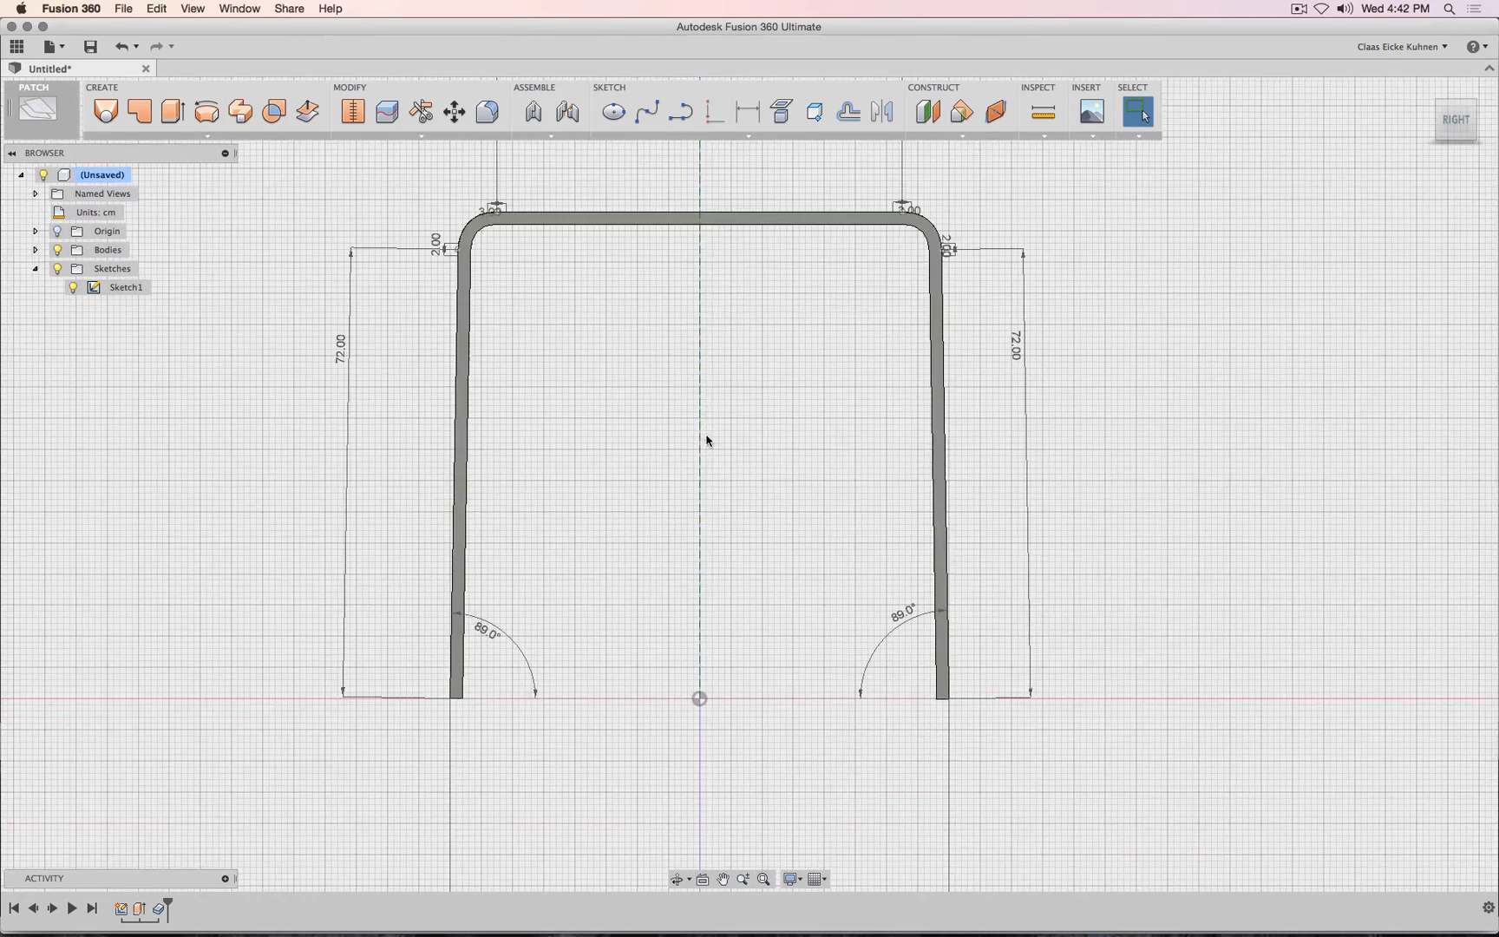
scroll(708, 450, "down", 3)
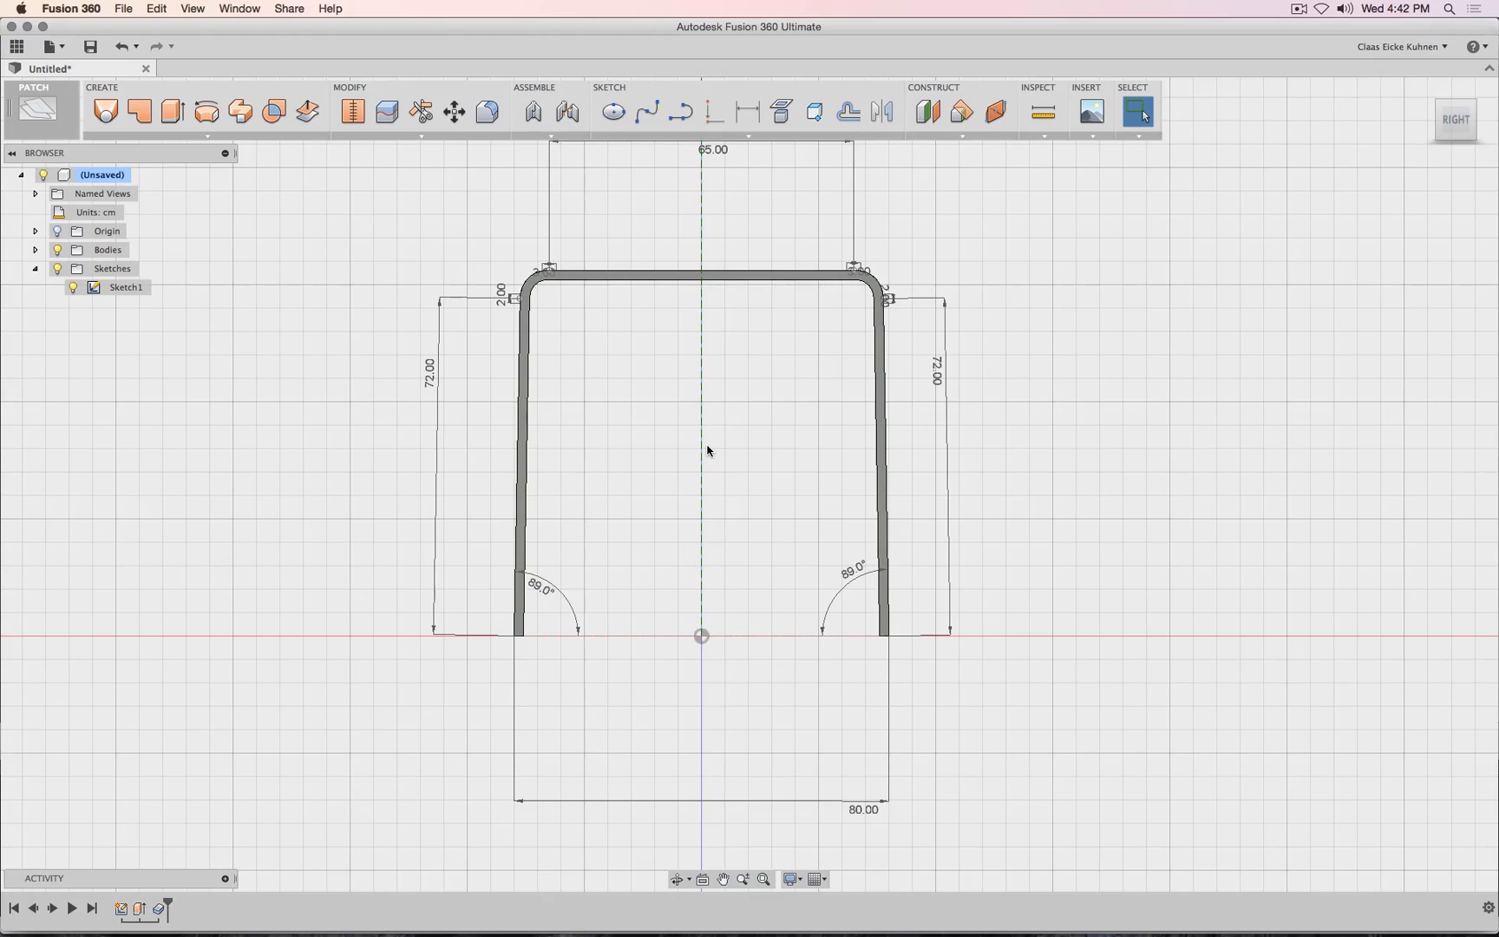
scroll(944, 645, "up", 4)
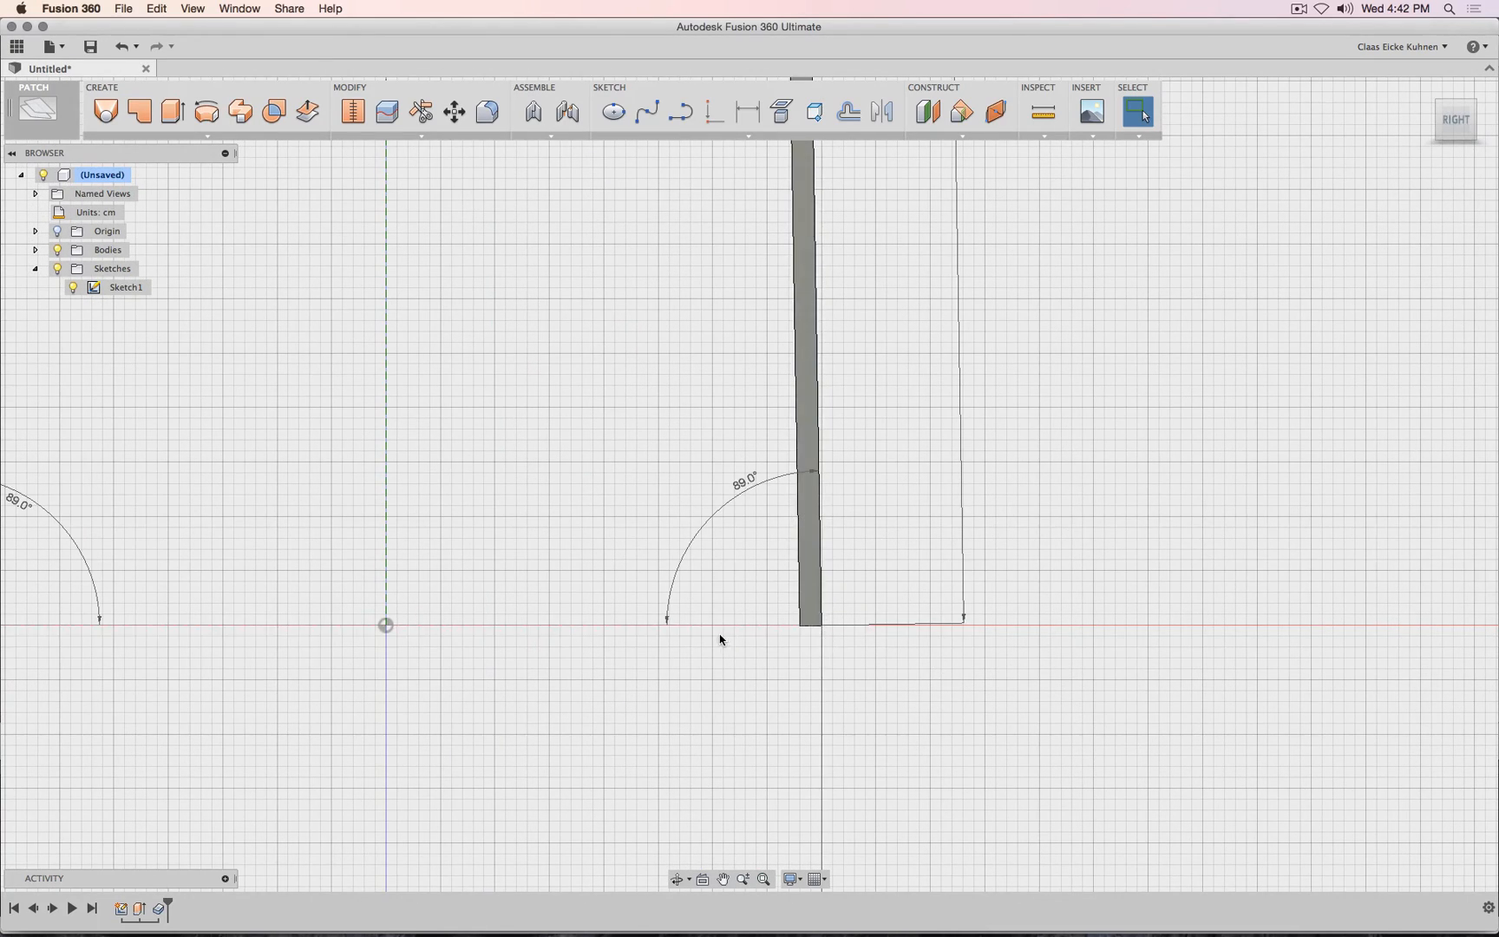
scroll(719, 639, "down", 3)
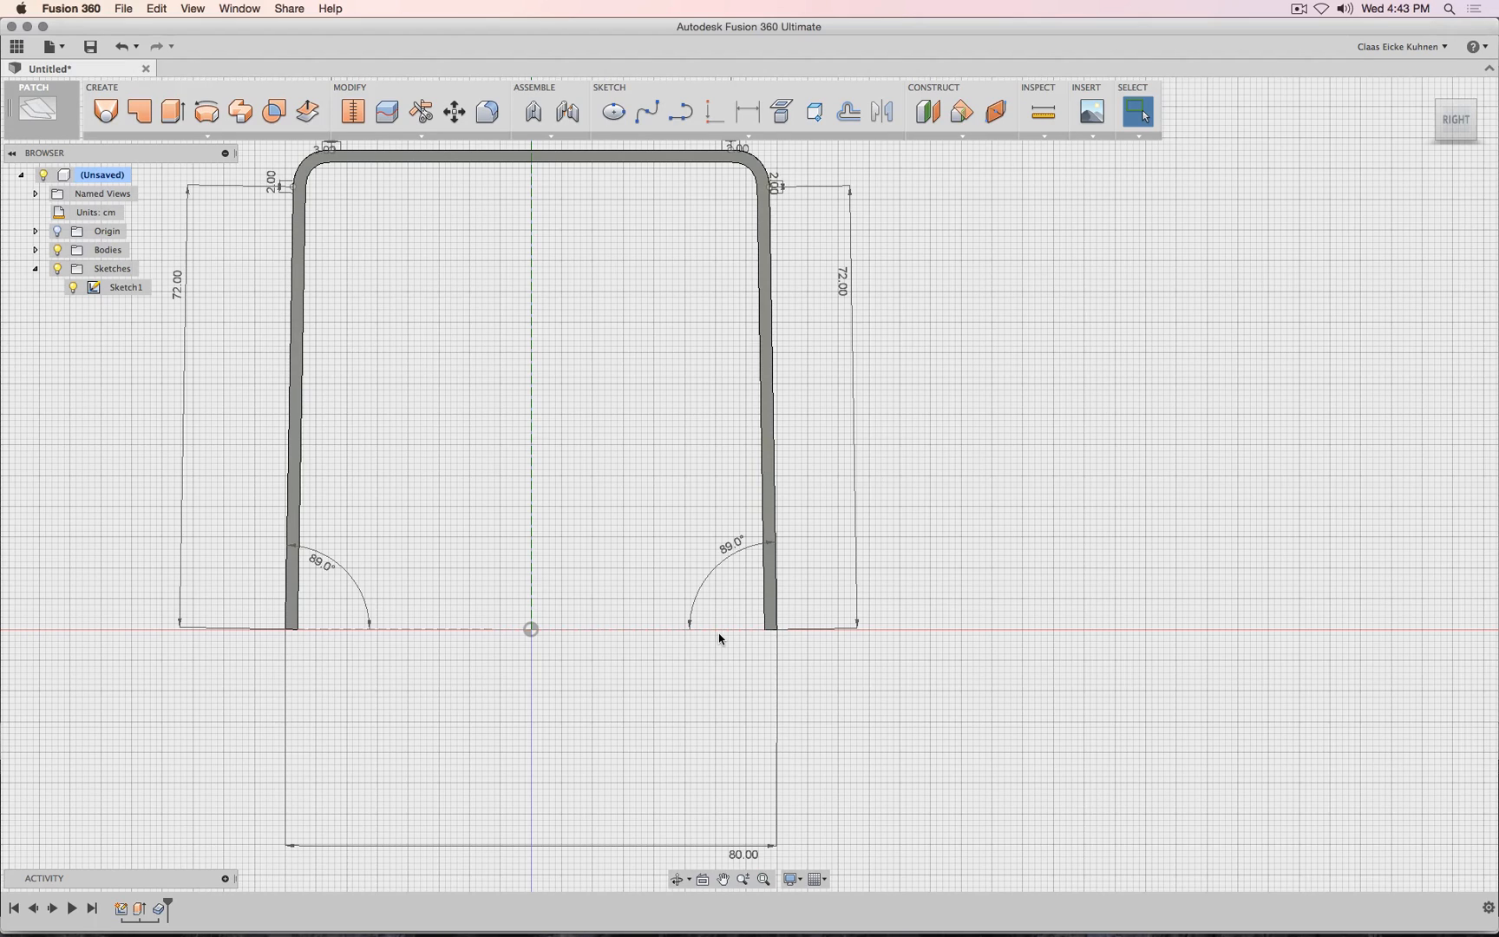
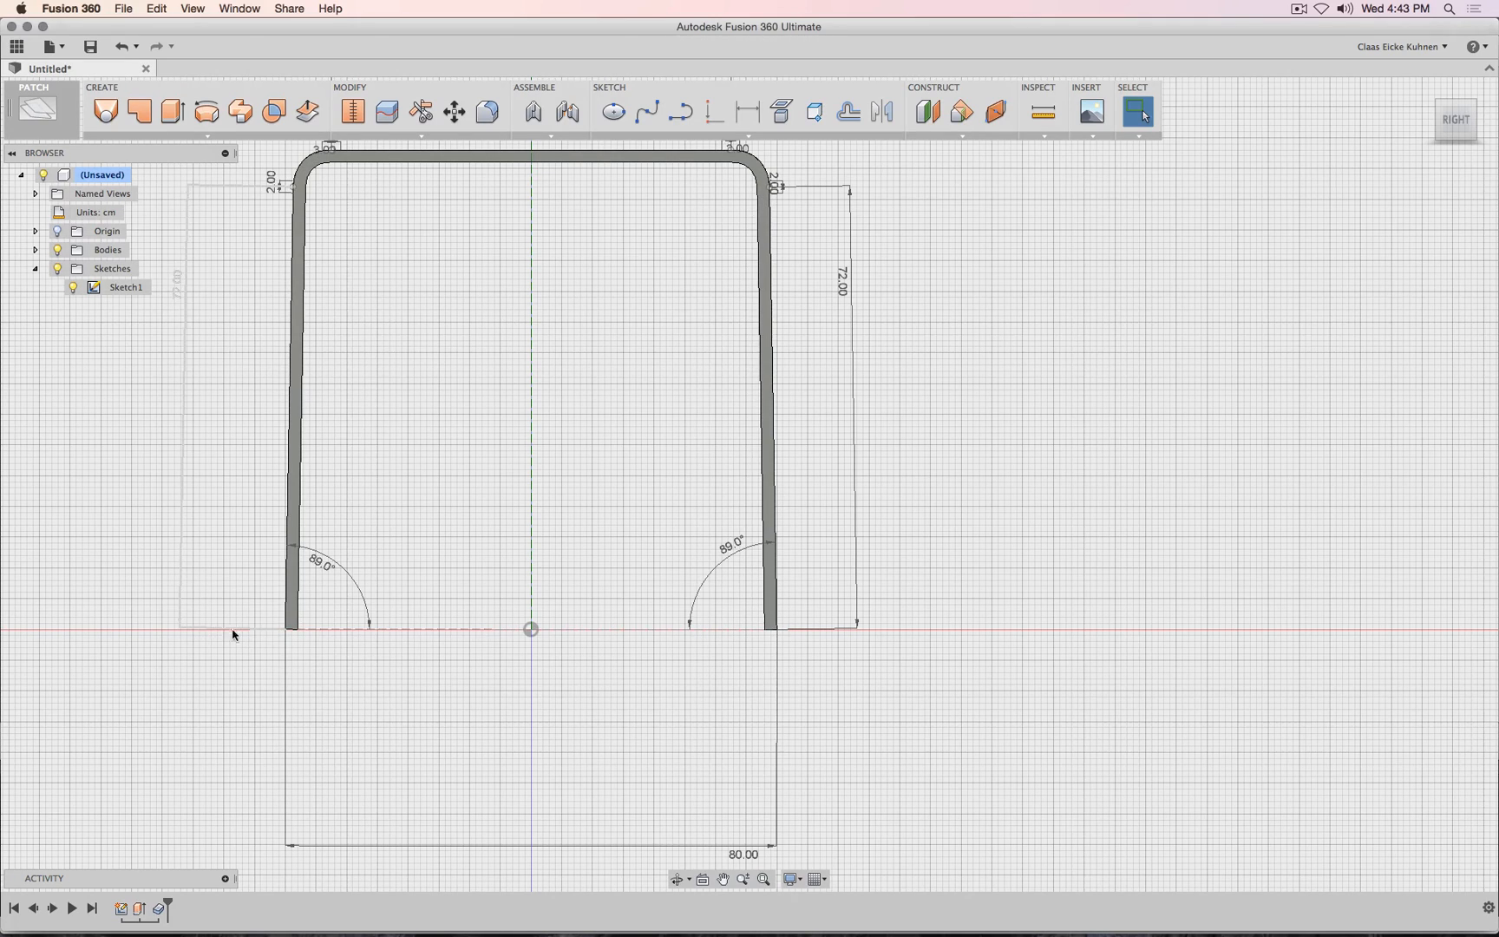
scroll(934, 606, "down", 3)
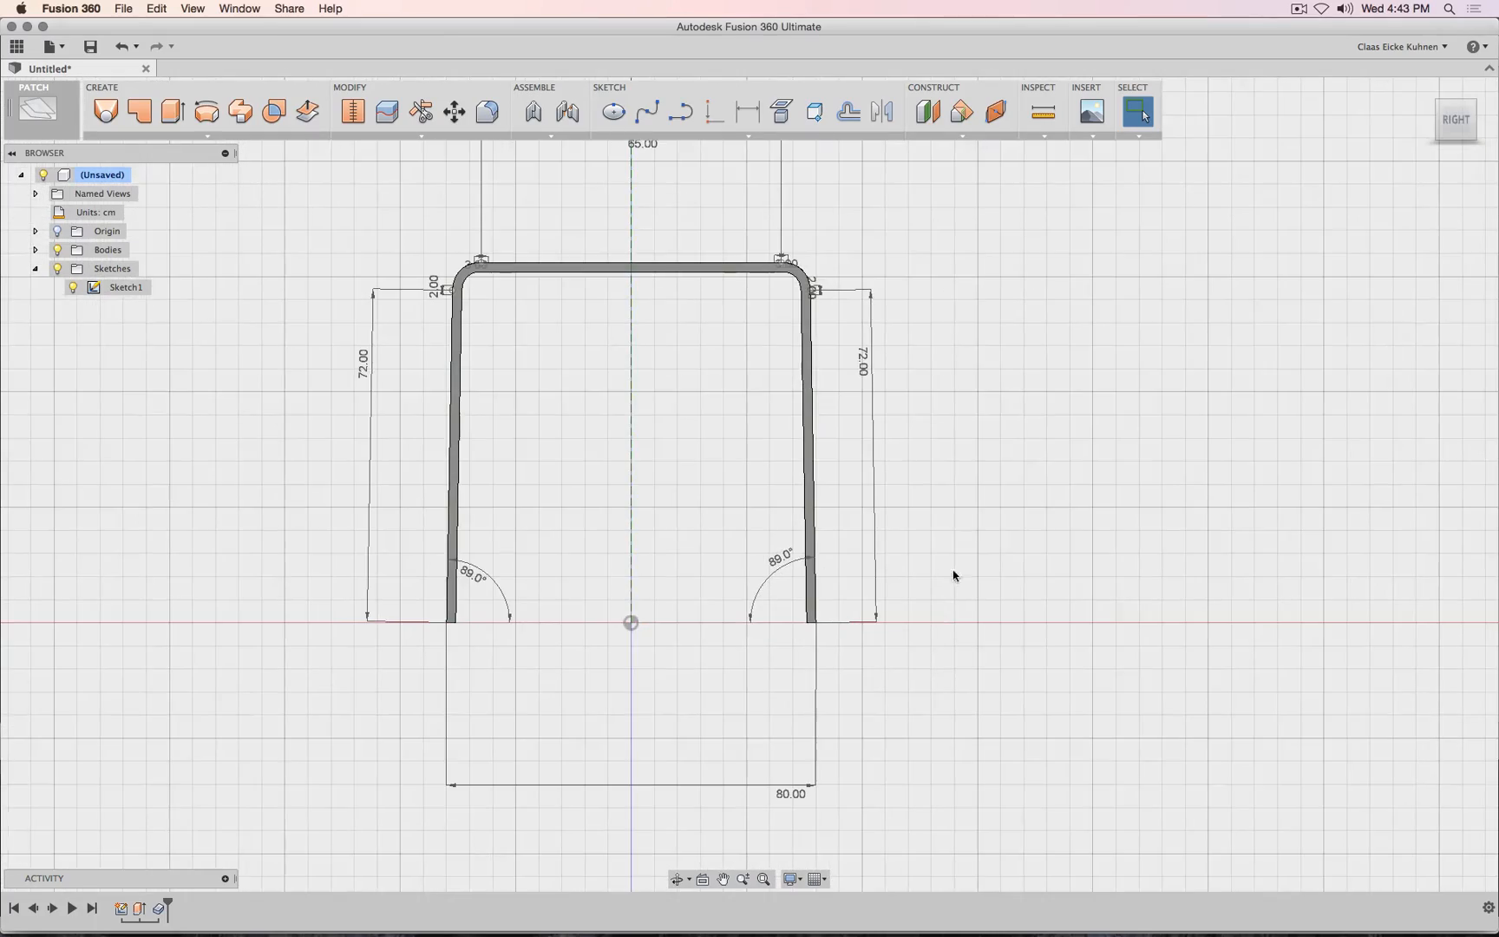
middle_click_drag(981, 499, 972, 555)
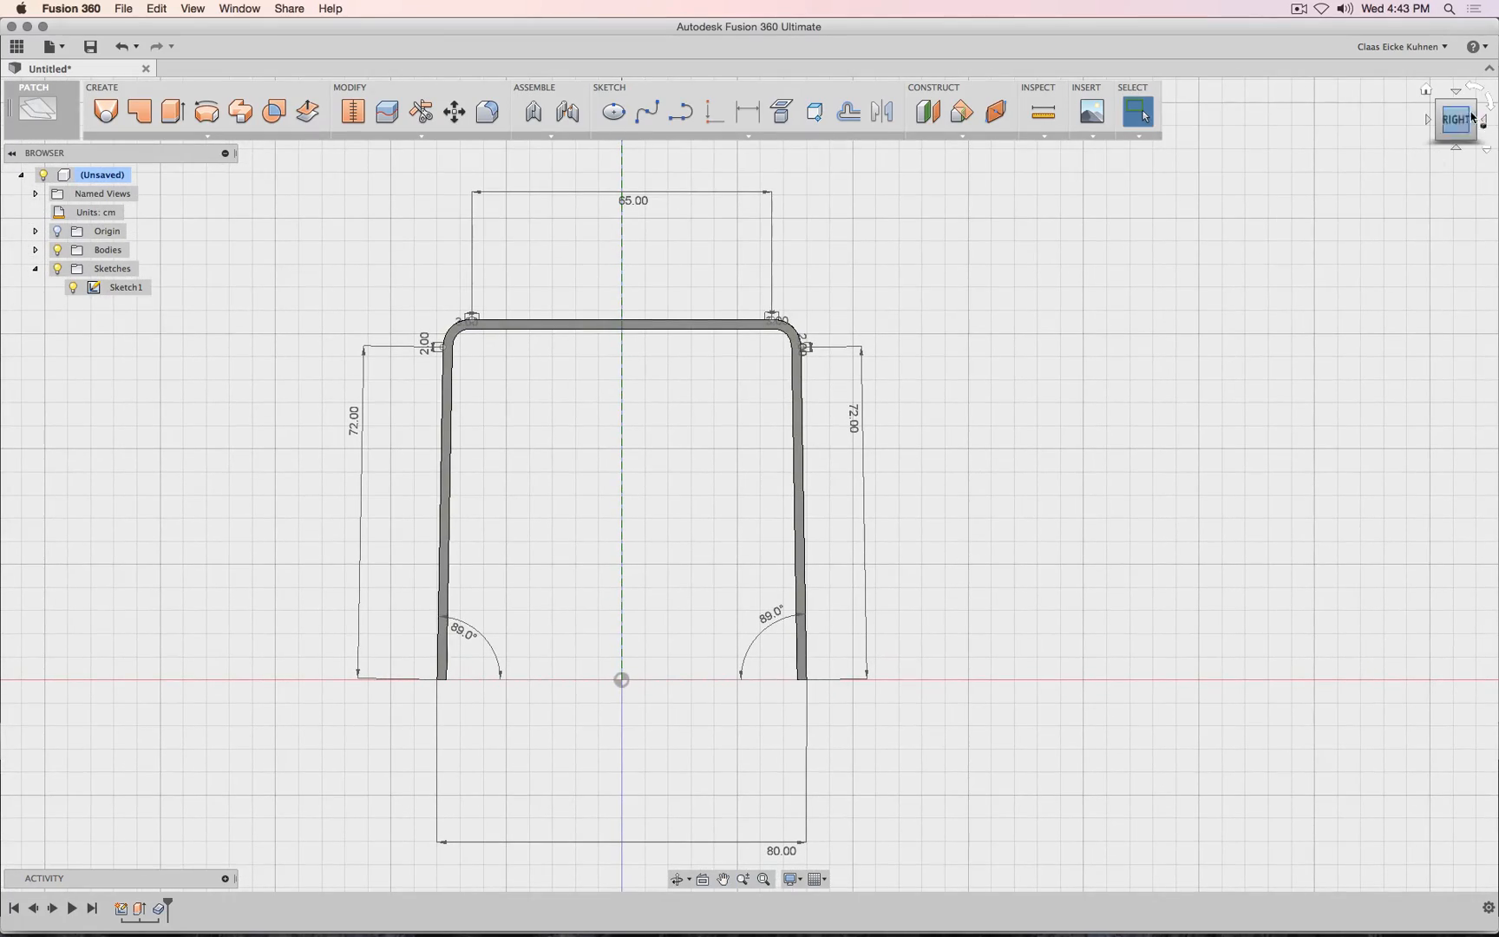
mouse_move(1458, 122)
left_mouse_down()
mouse_move(1396, 145)
mouse_move(1271, 134)
mouse_move(1450, 145)
mouse_move(1459, 123)
left_mouse_up()
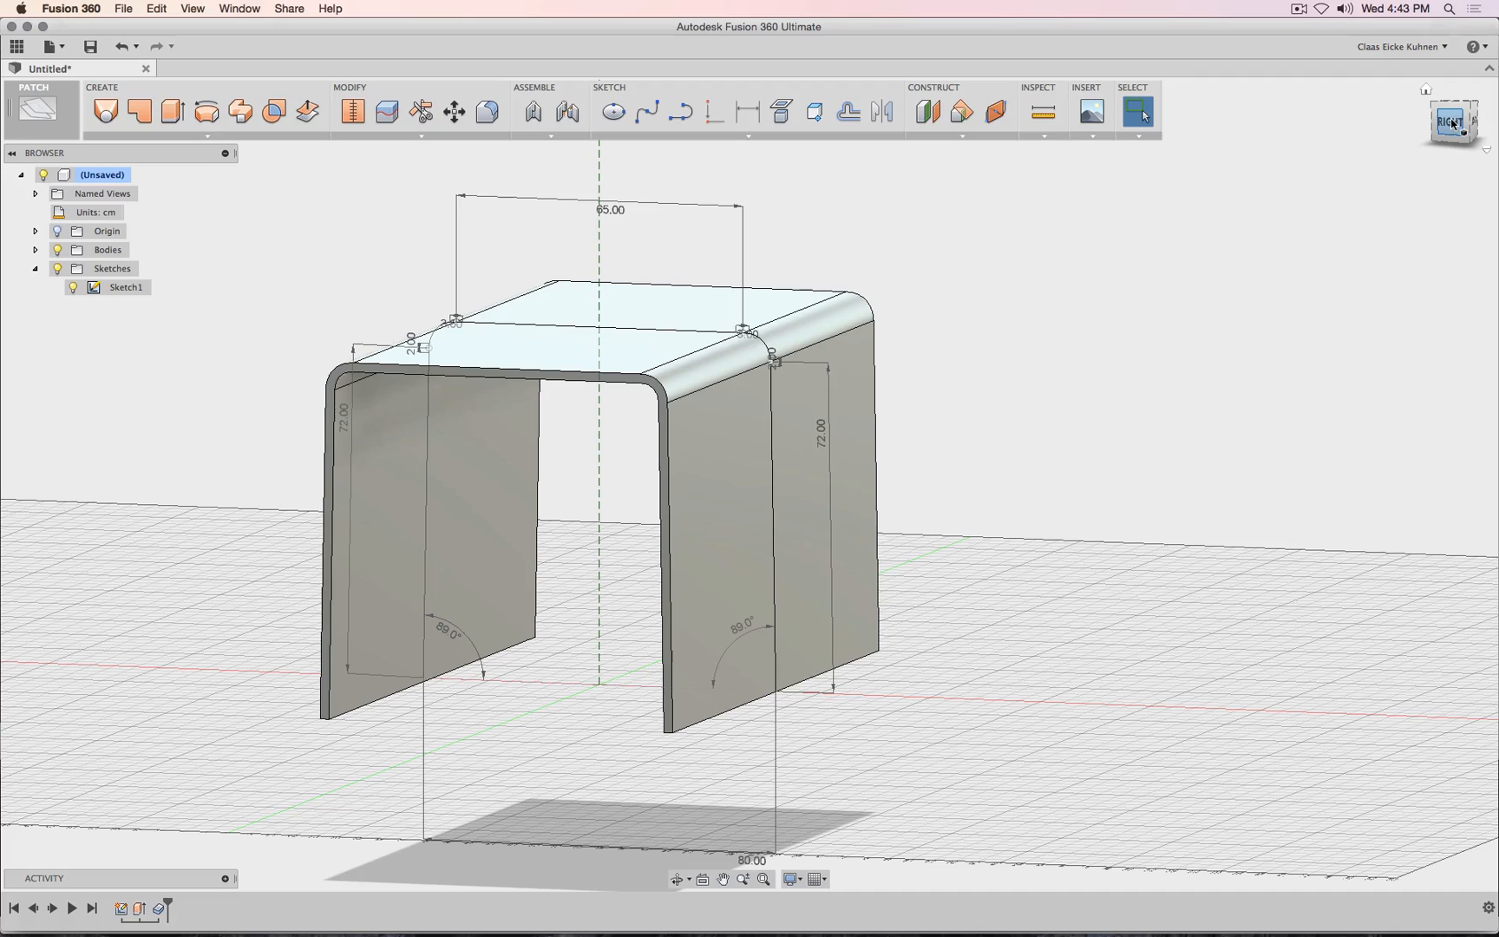
Sketch a three-sided bracket on the horizontal origin plane, with a long side about 130 cm near the table's left edge and short outward ends.
left_click(1452, 109)
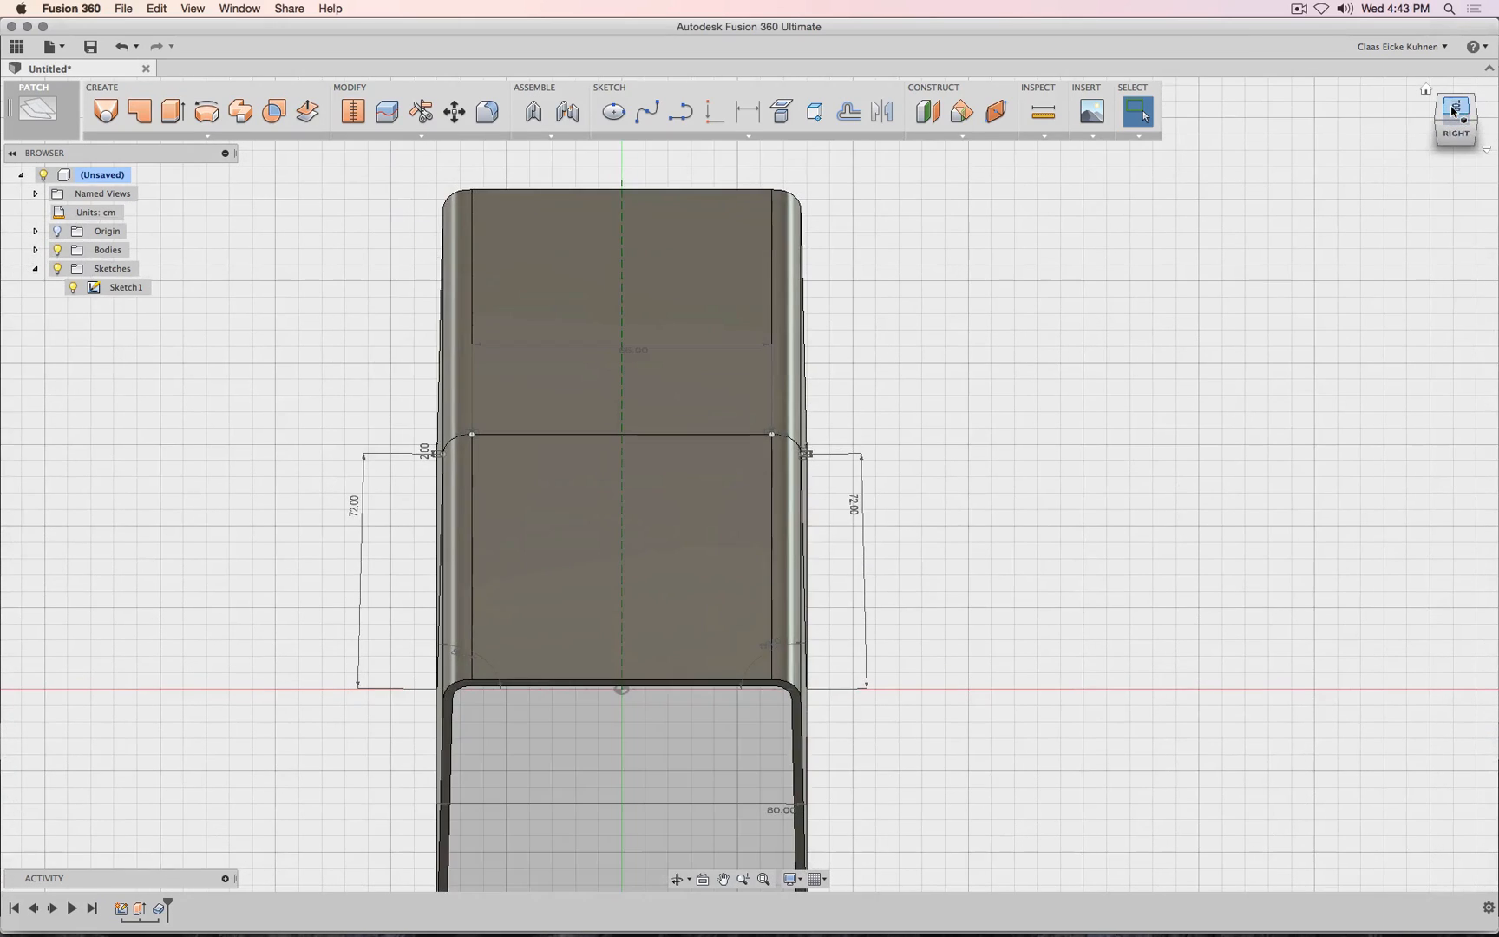
scroll(1044, 440, "down", 2)
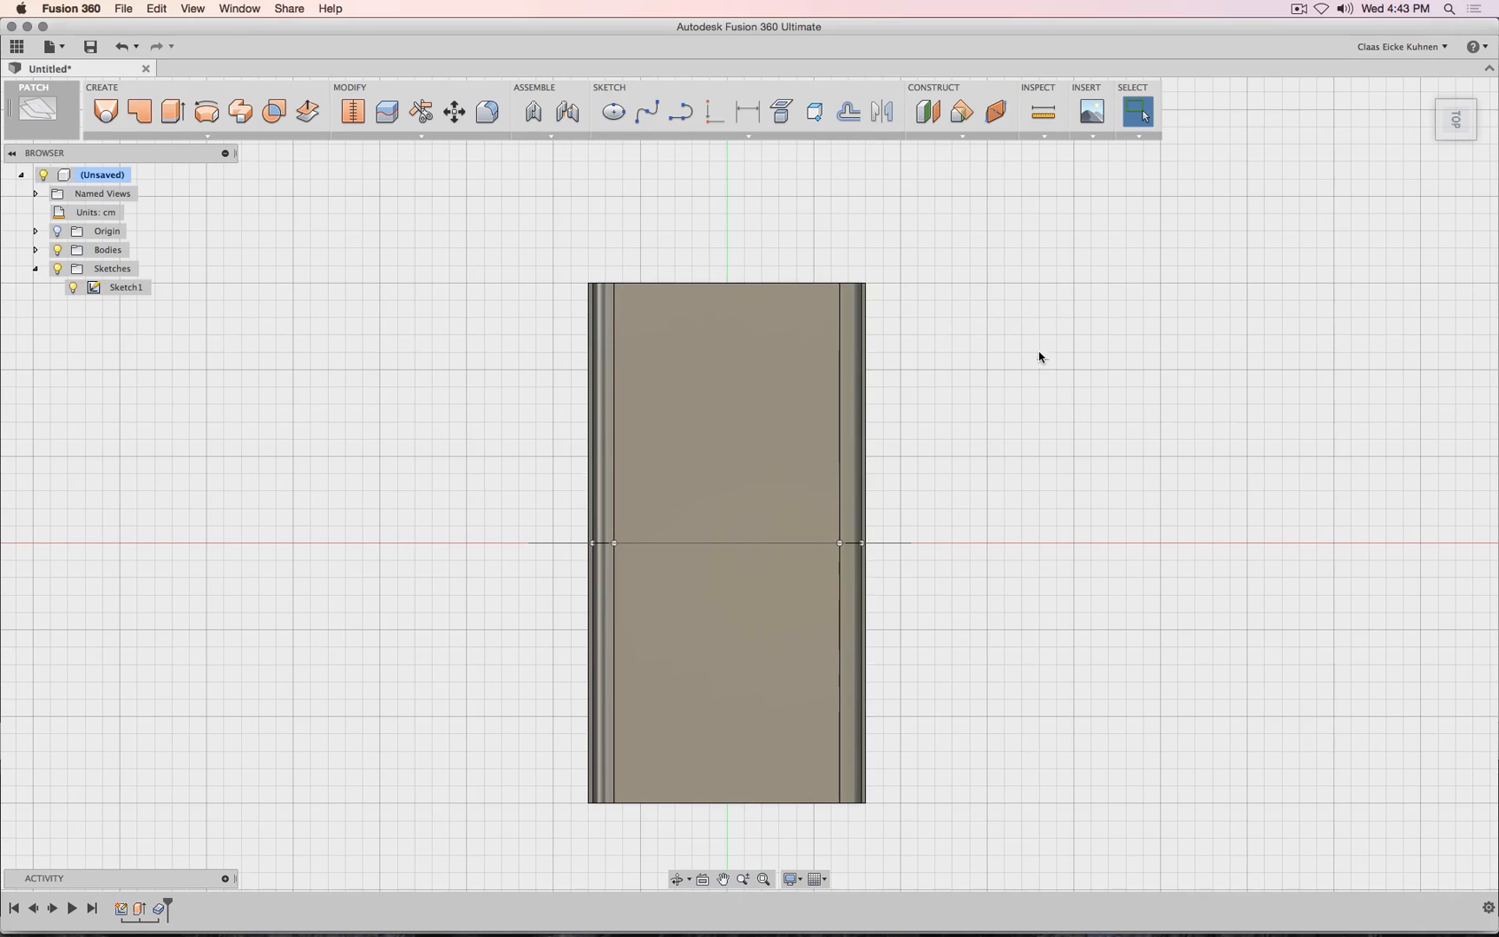
left_click(681, 111)
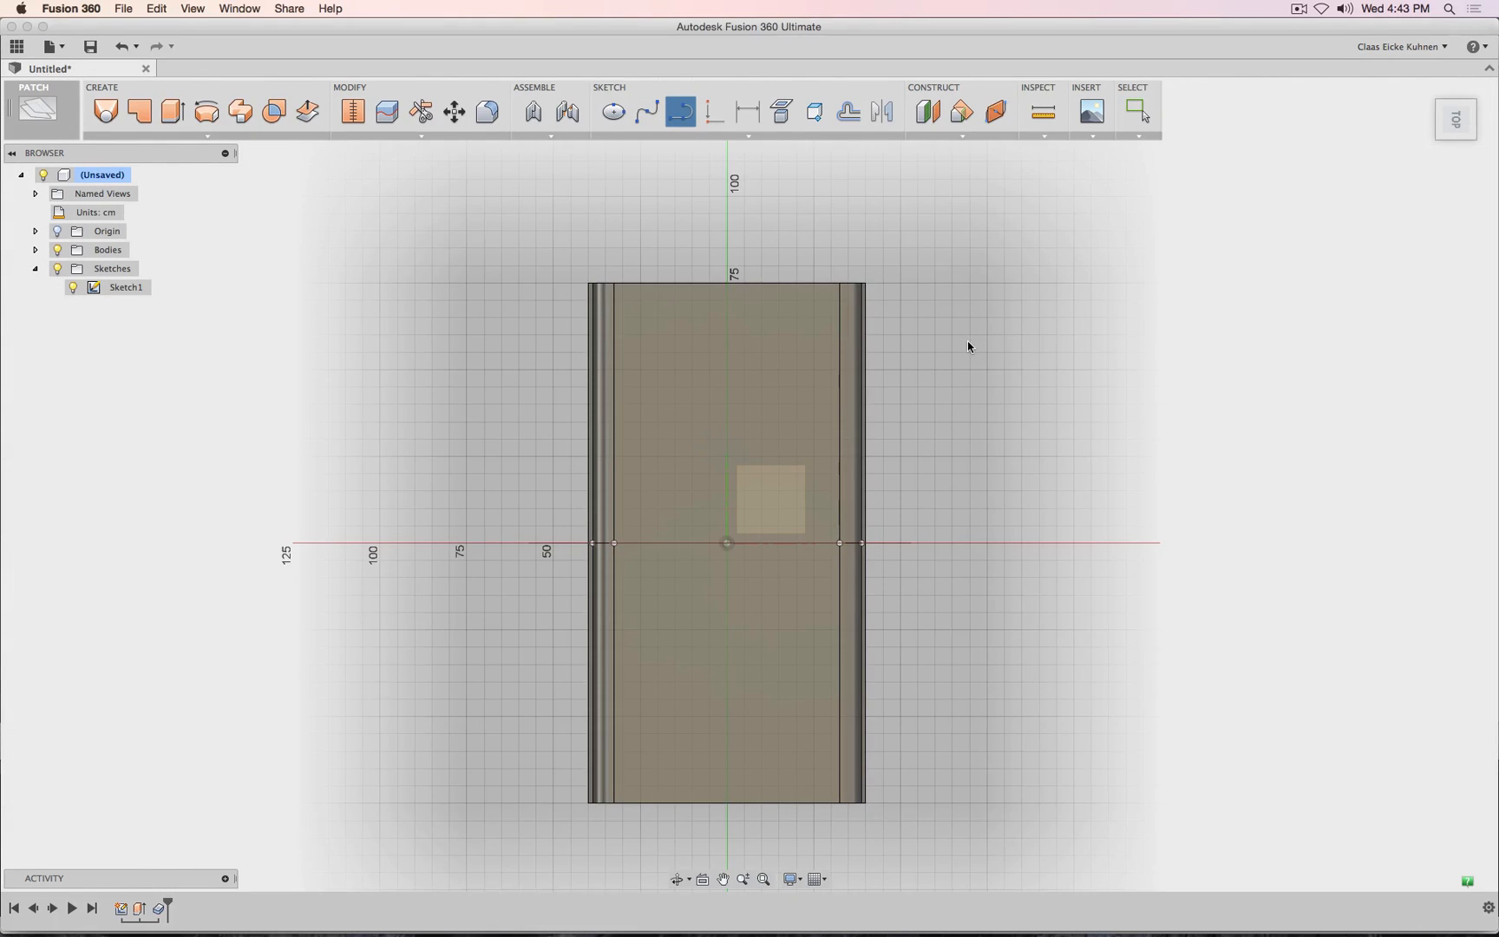
left_click(969, 346)
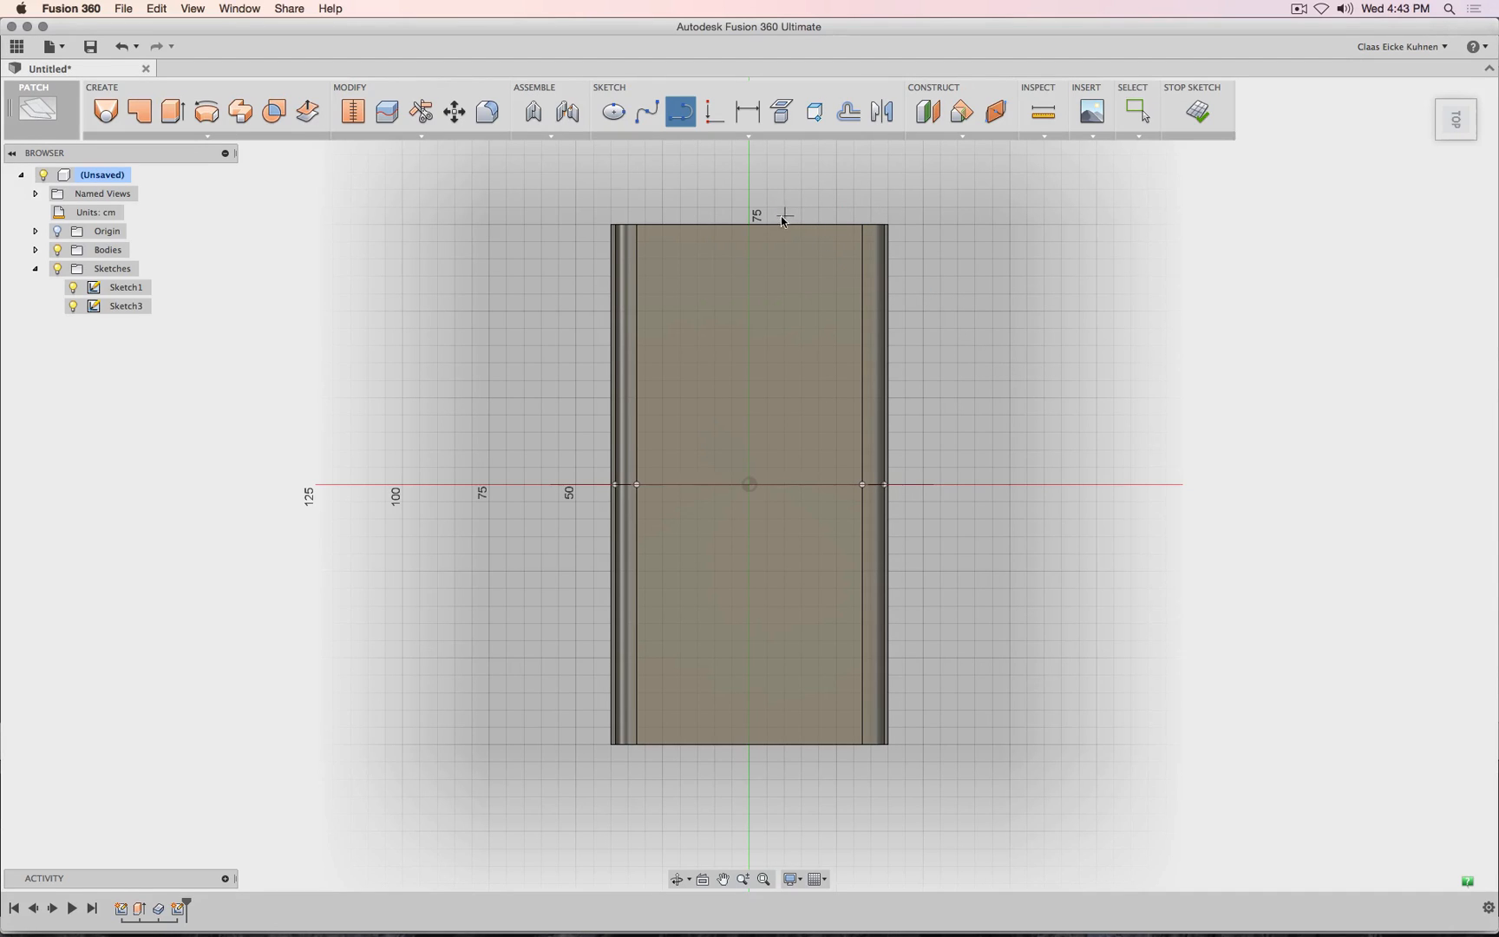
left_click(591, 258)
left_click(645, 260)
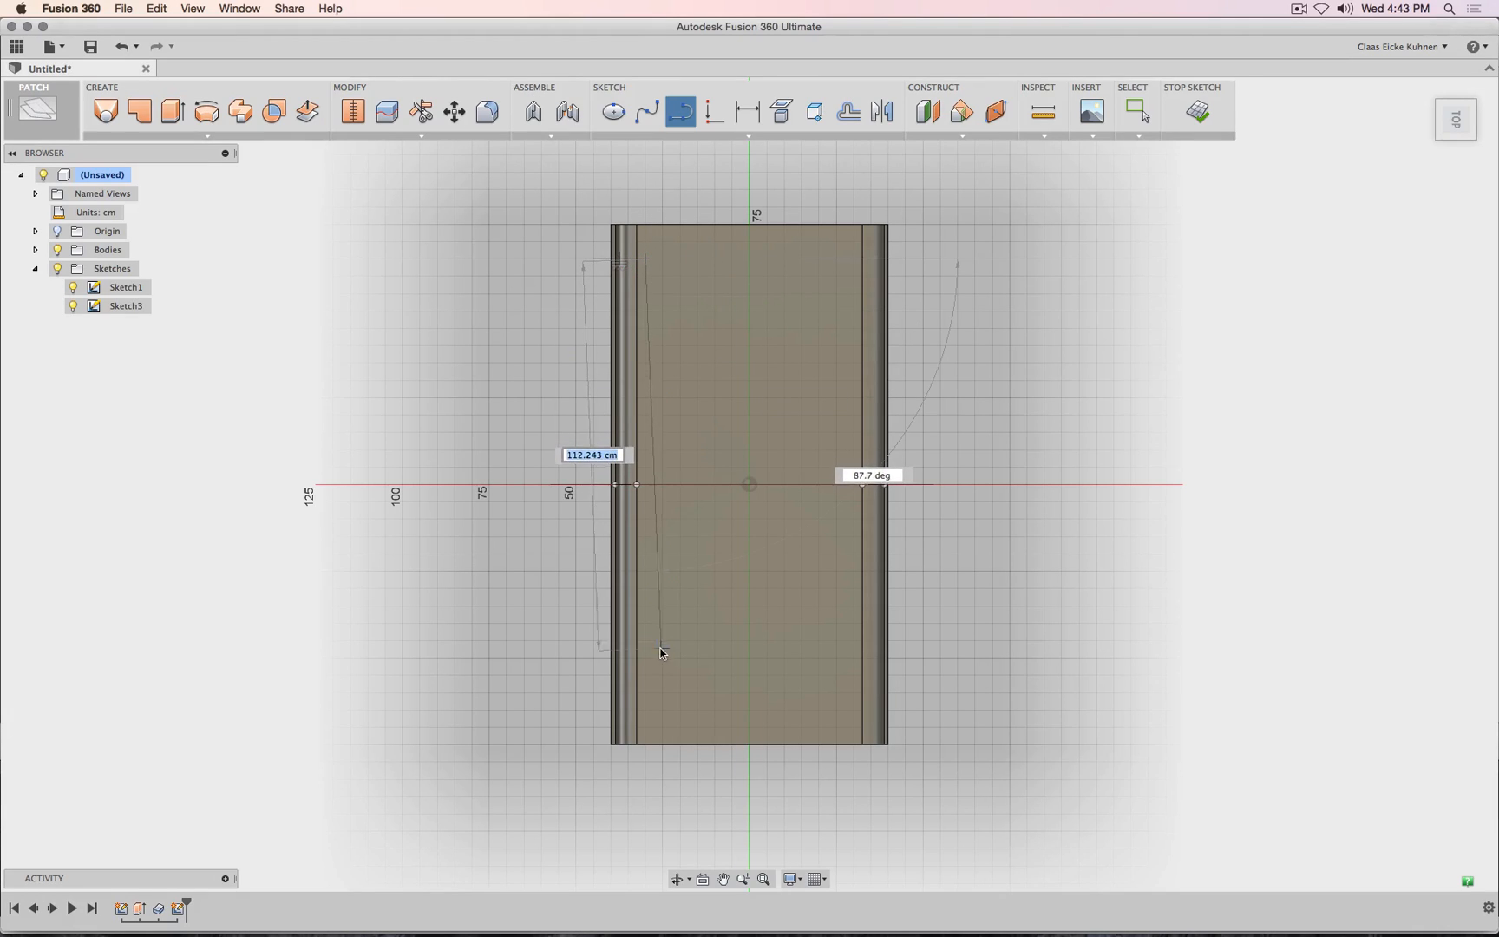
left_click(645, 711)
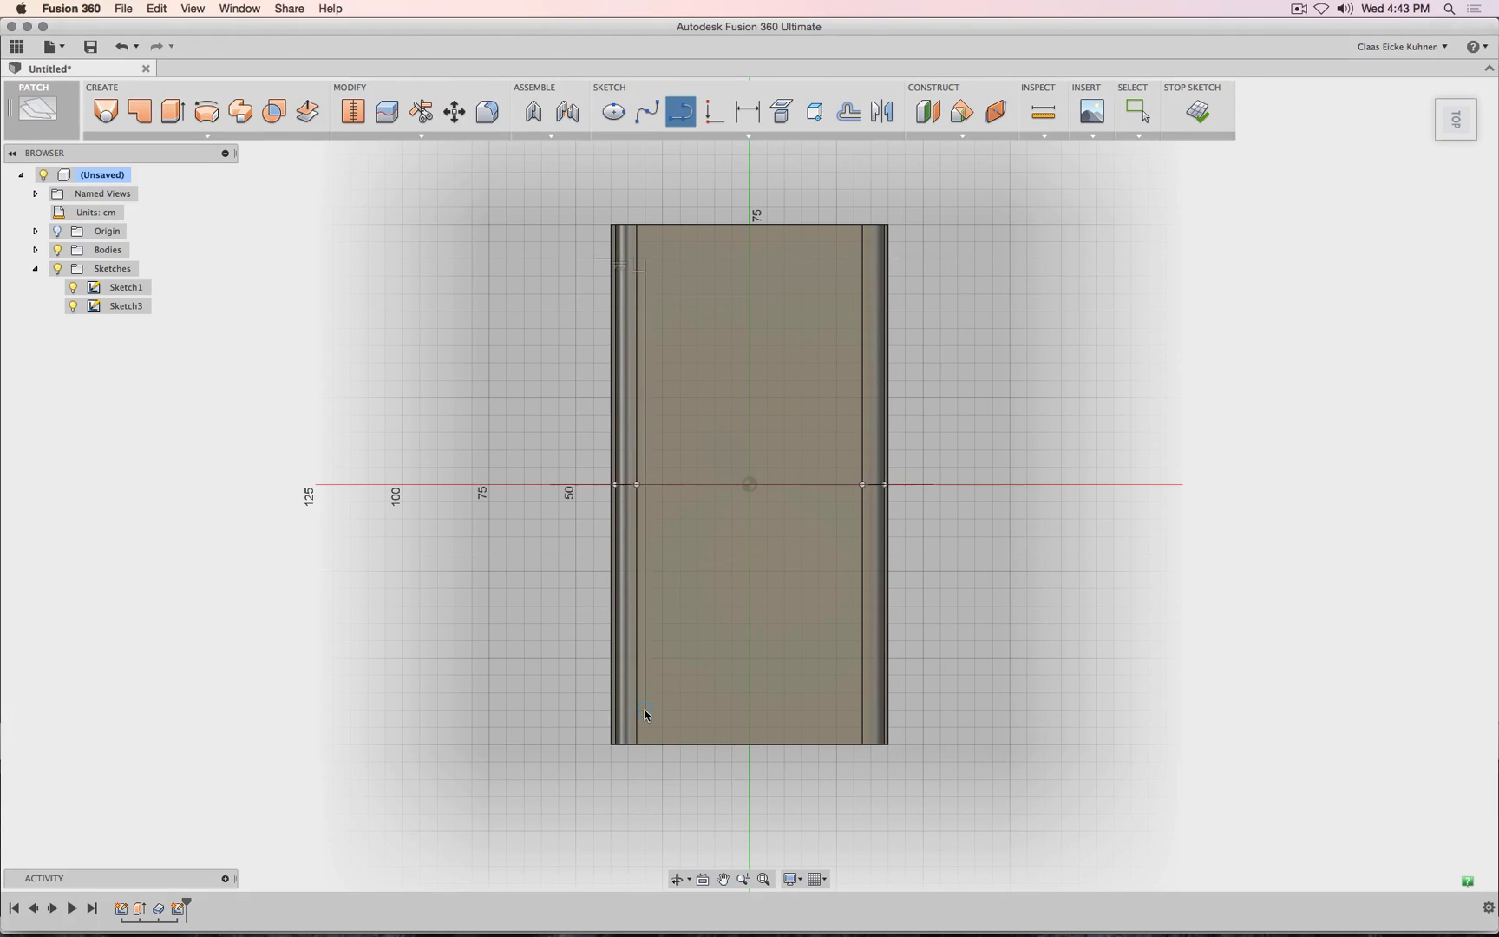
left_click(594, 711)
key("Escape")
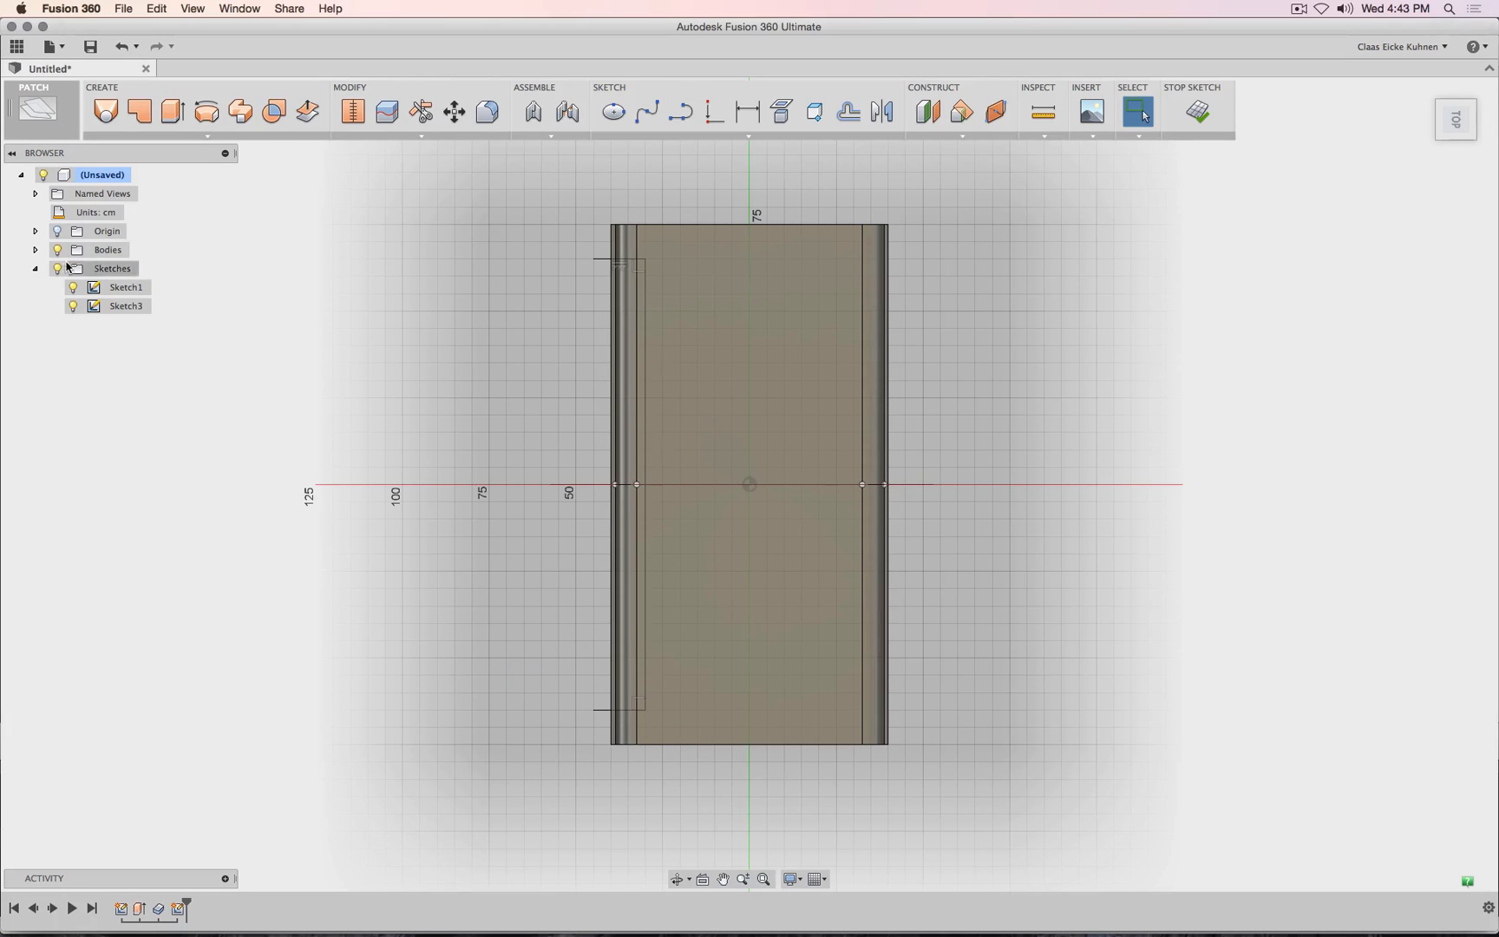
Hide the bodies and draw a horizontal line from the origin across the bracket's long side.
left_click(57, 249)
left_click(681, 113)
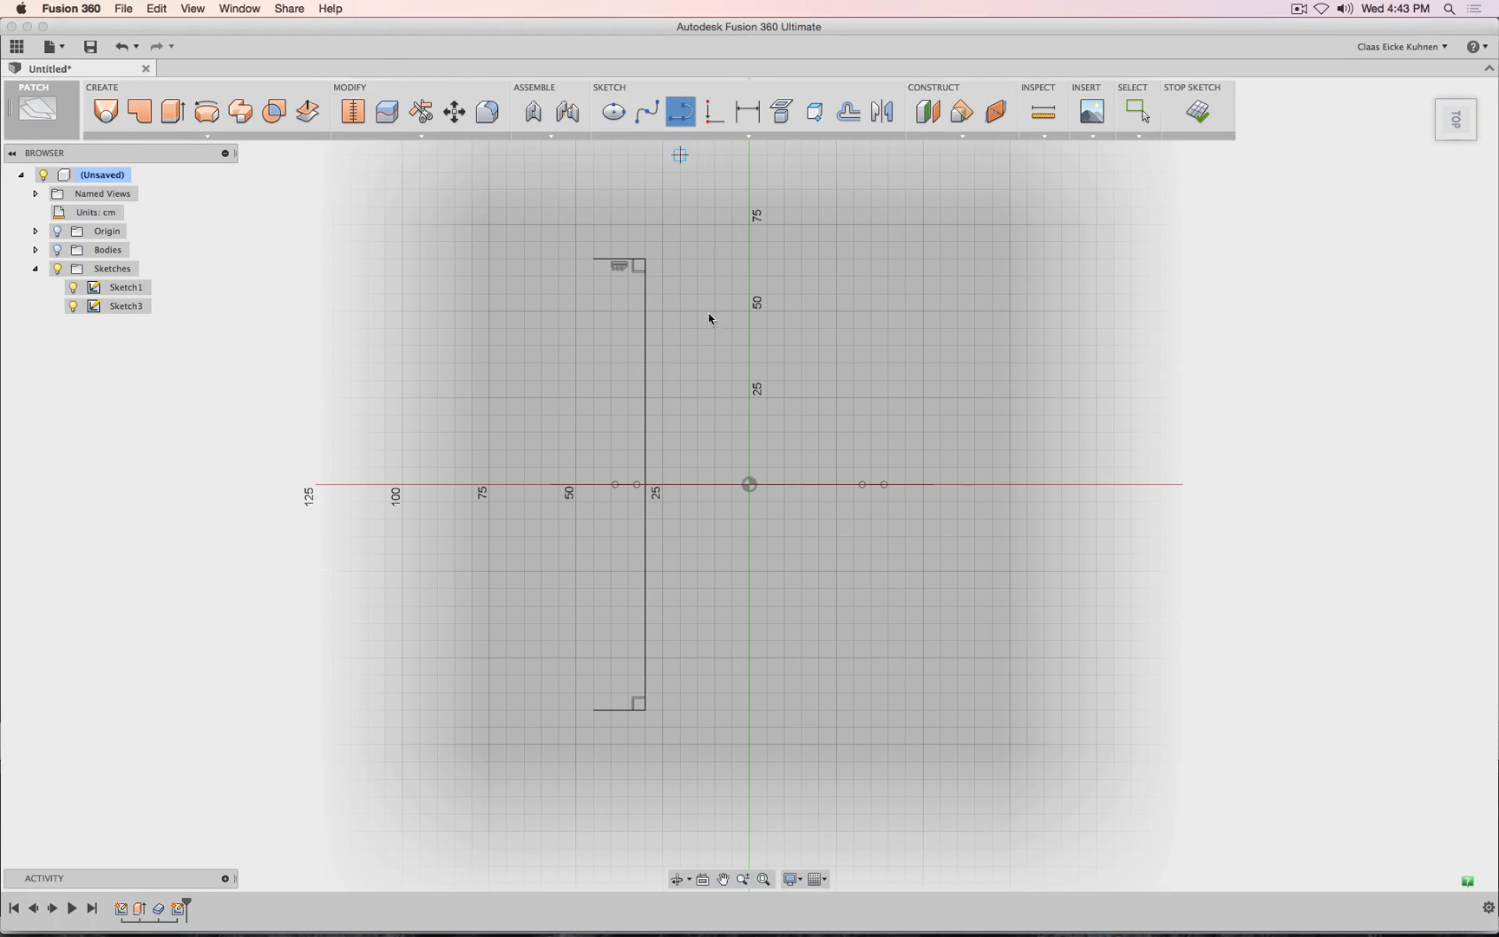
left_click(749, 484)
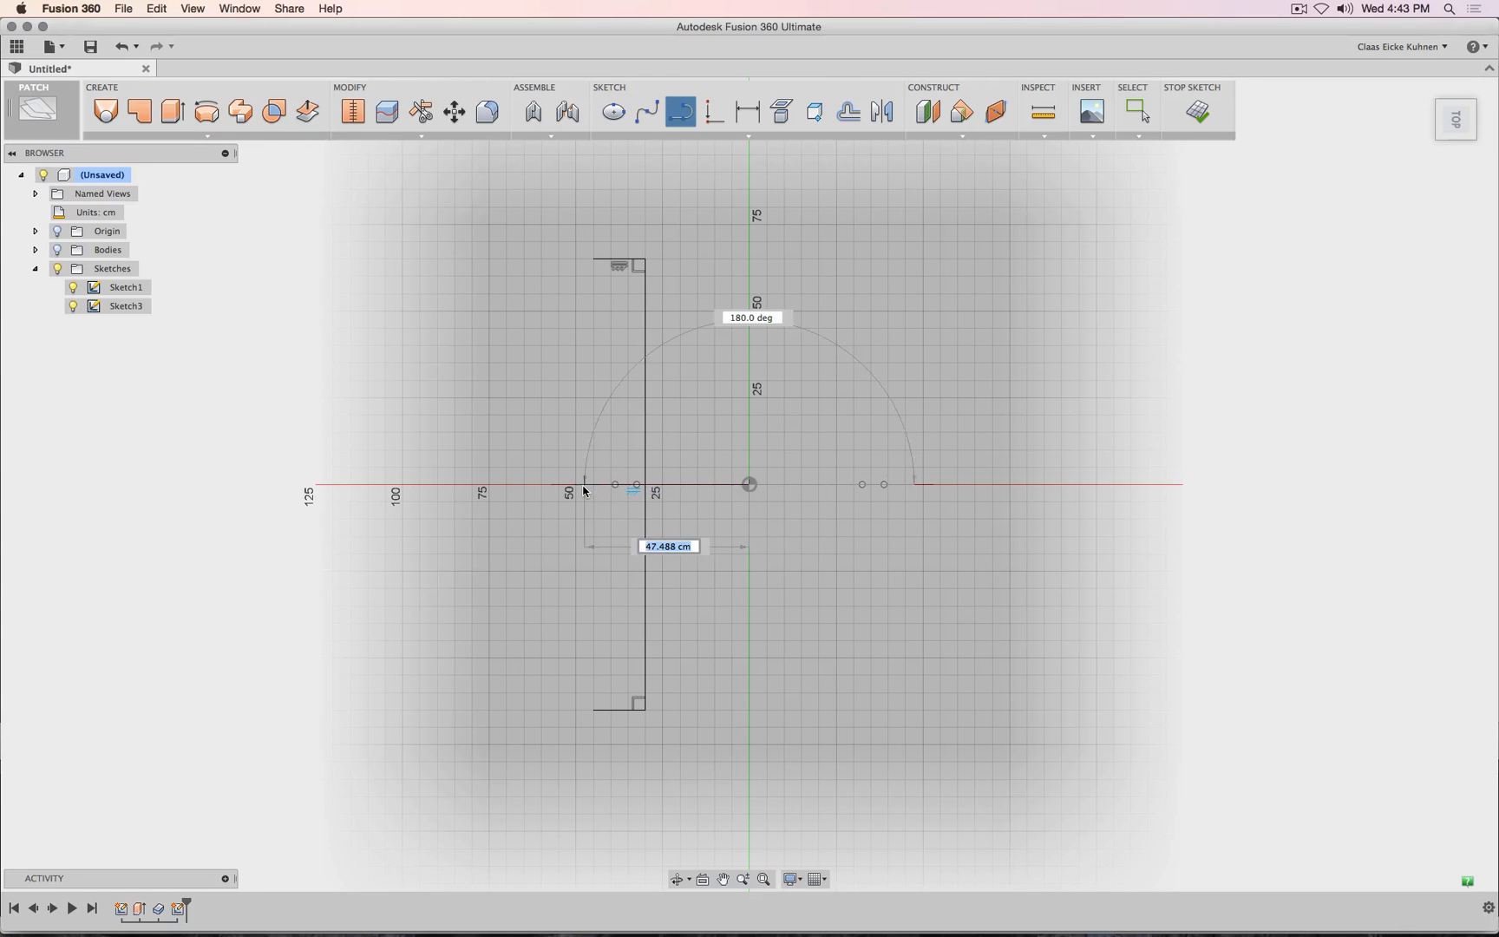
key("Escape")
key("Escape")
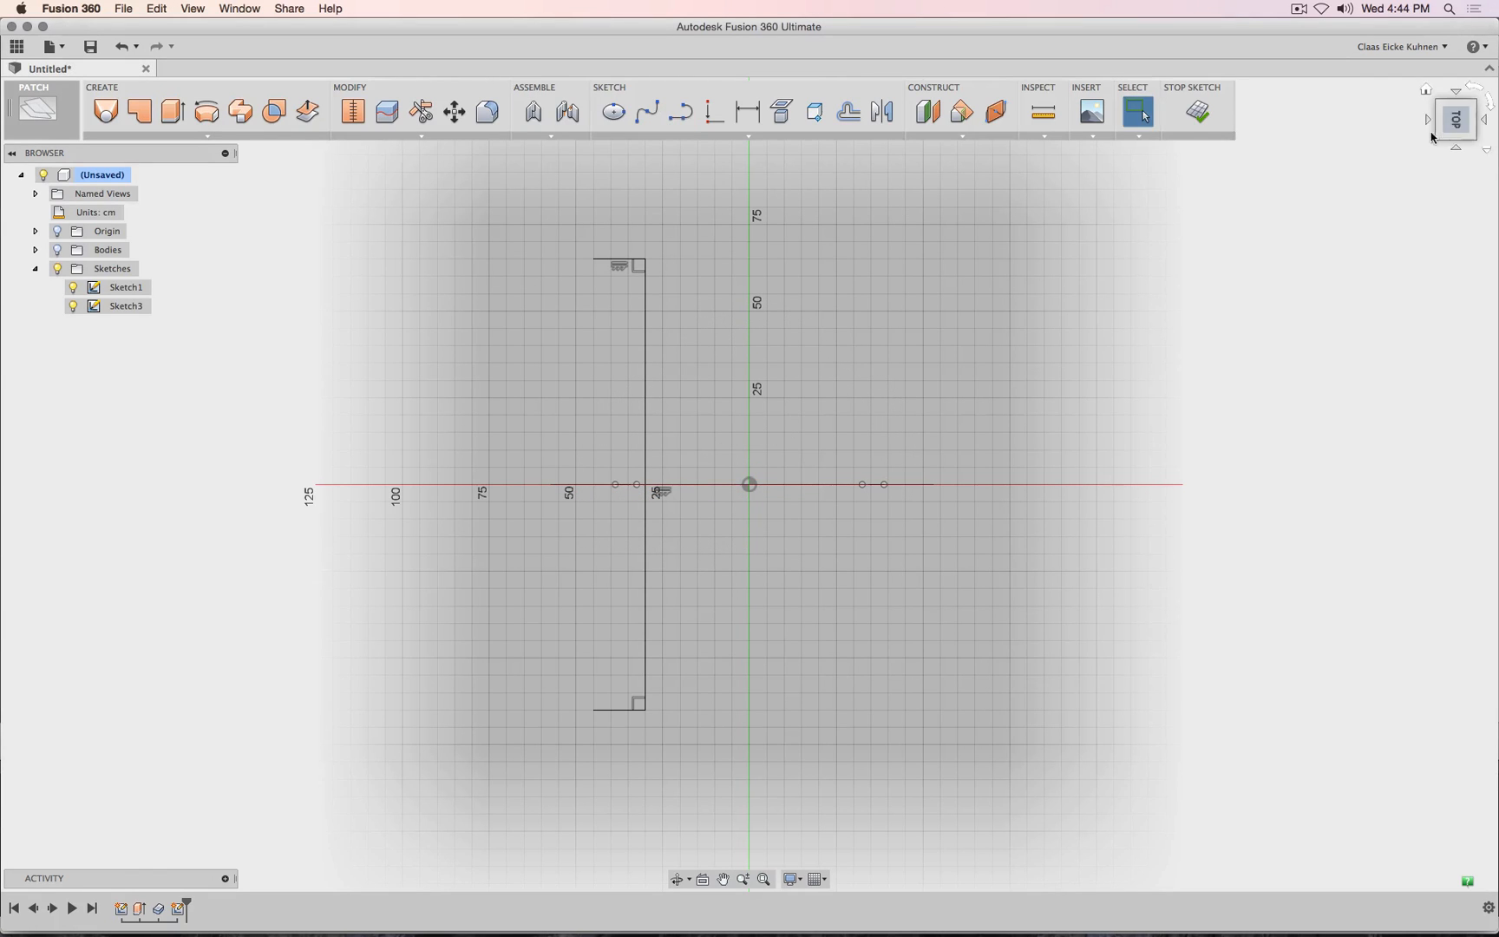
Hide Sketch1 and apply Fix/UnFix to the horizontal line running from the origin.
left_click_drag(1449, 117, 1446, 68)
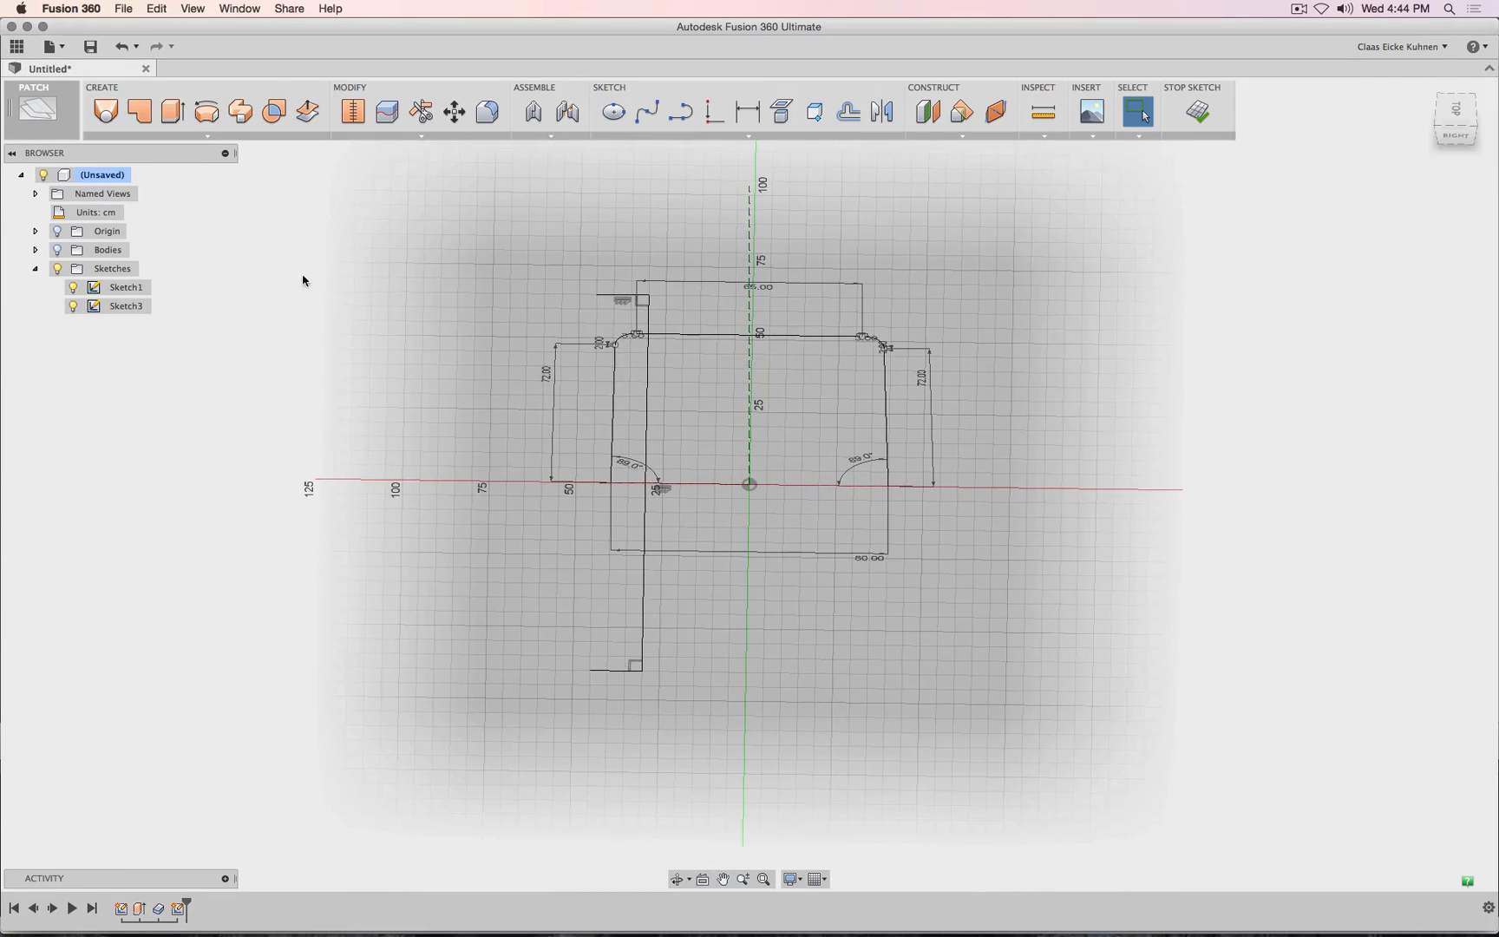
left_click(74, 288)
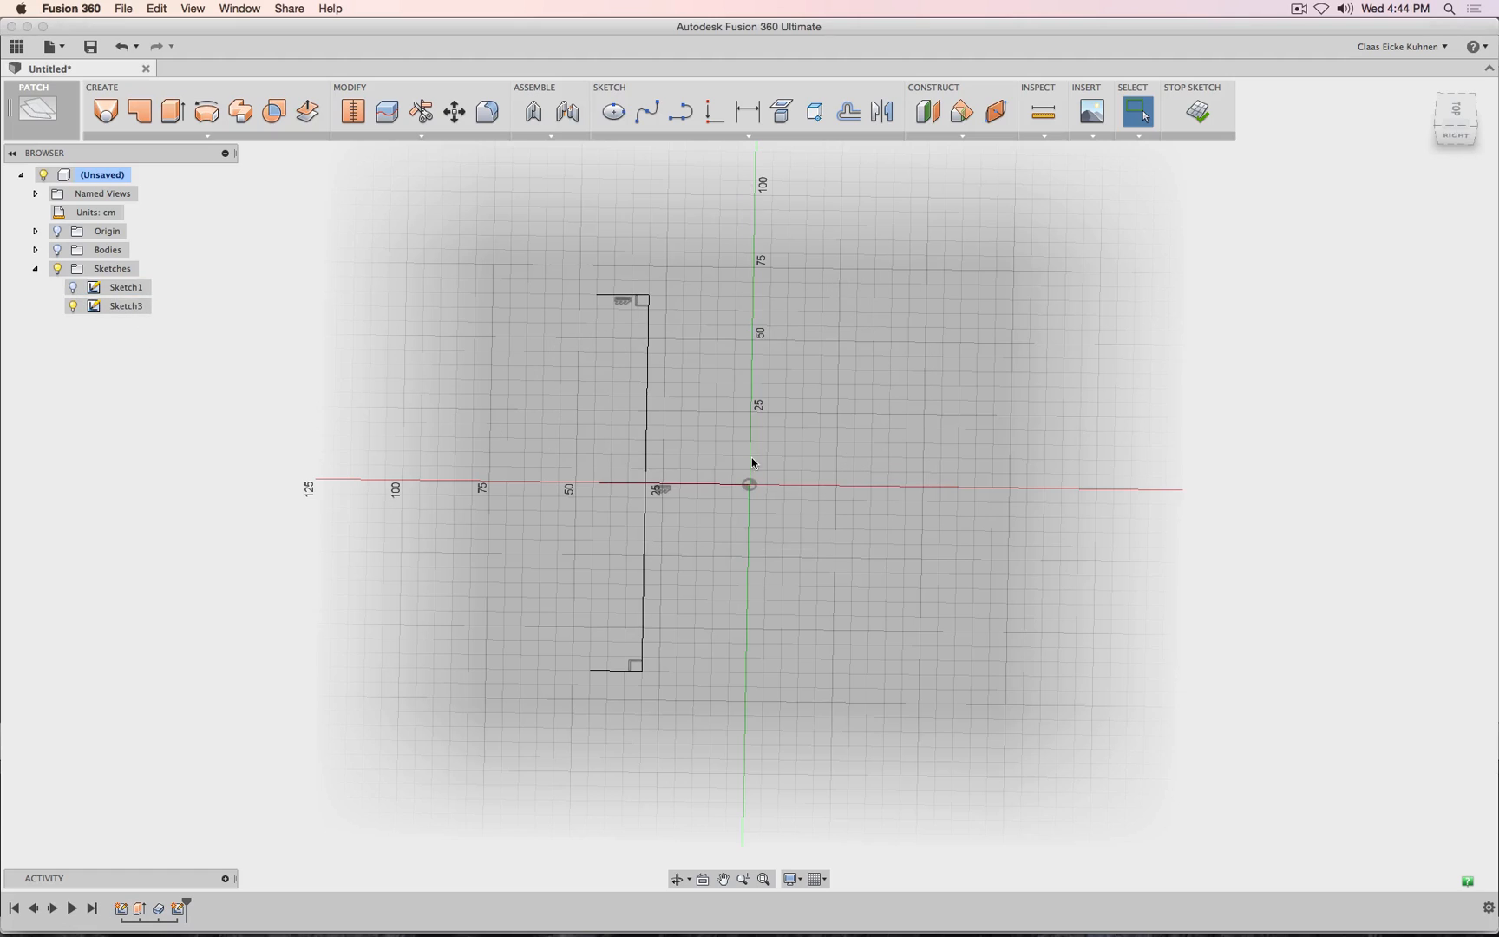
right_click(709, 487)
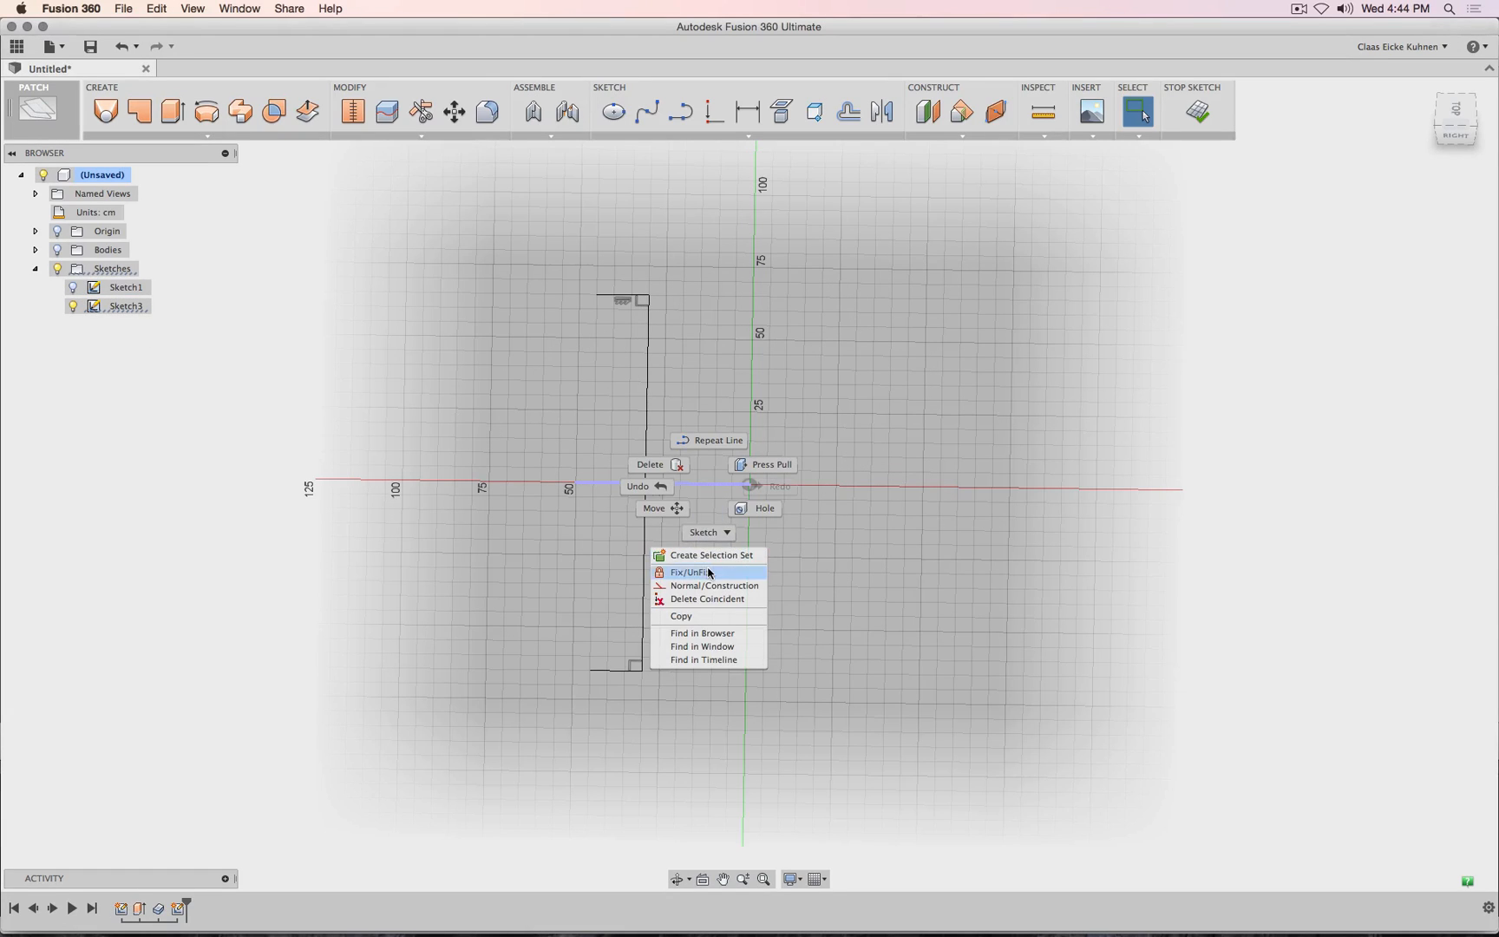
left_click(709, 571)
Convert the horizontal line from the origin into a construction line.
right_click(699, 484)
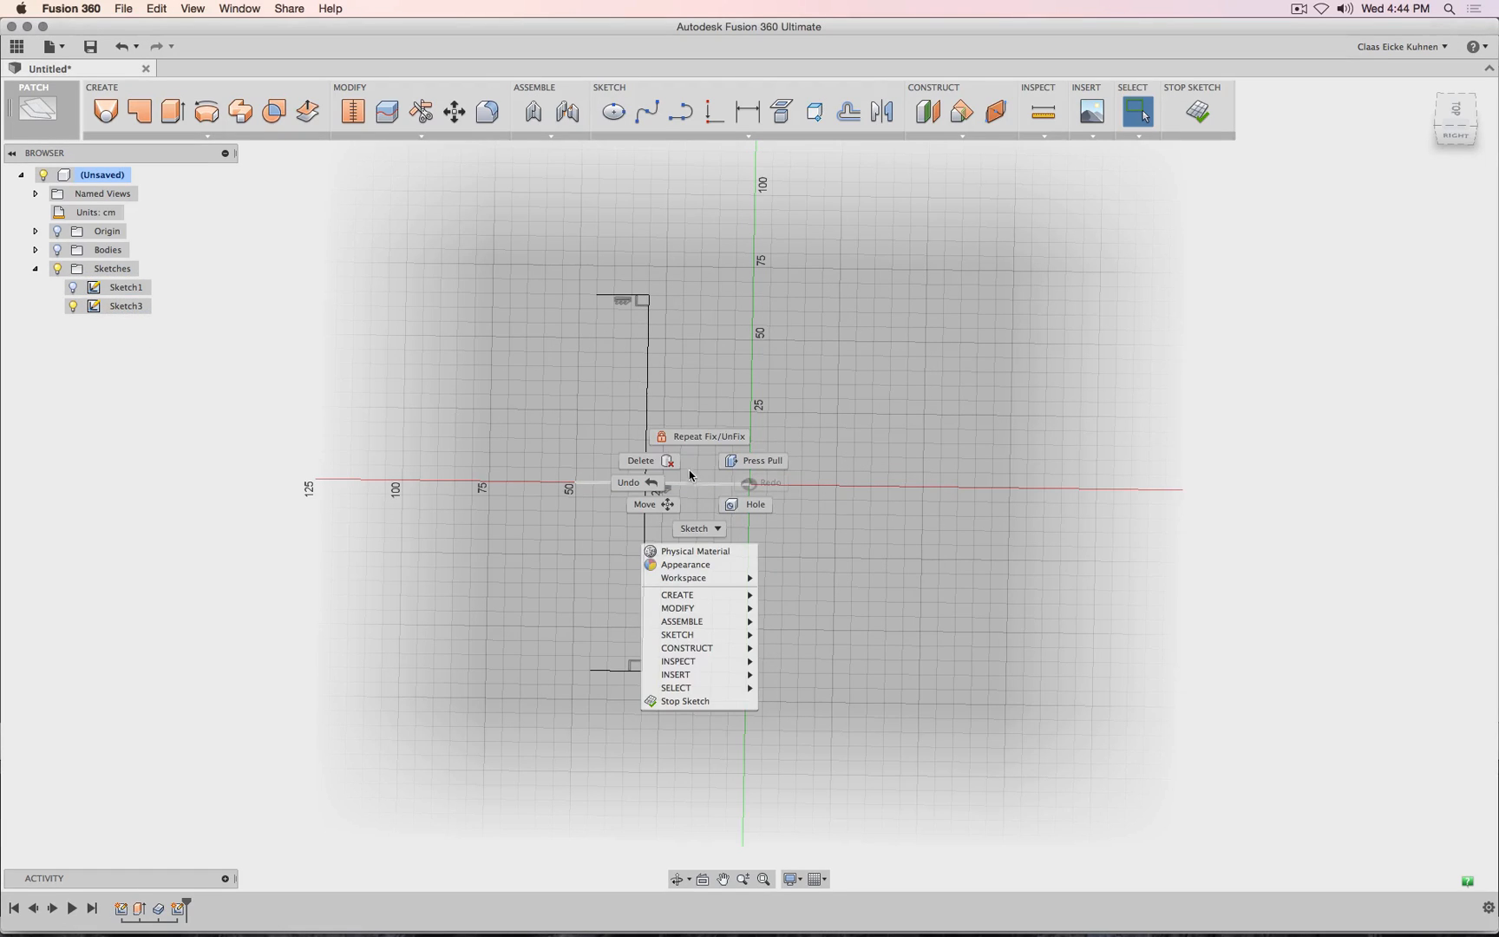
left_click(691, 475)
left_click(699, 484)
right_click(699, 484)
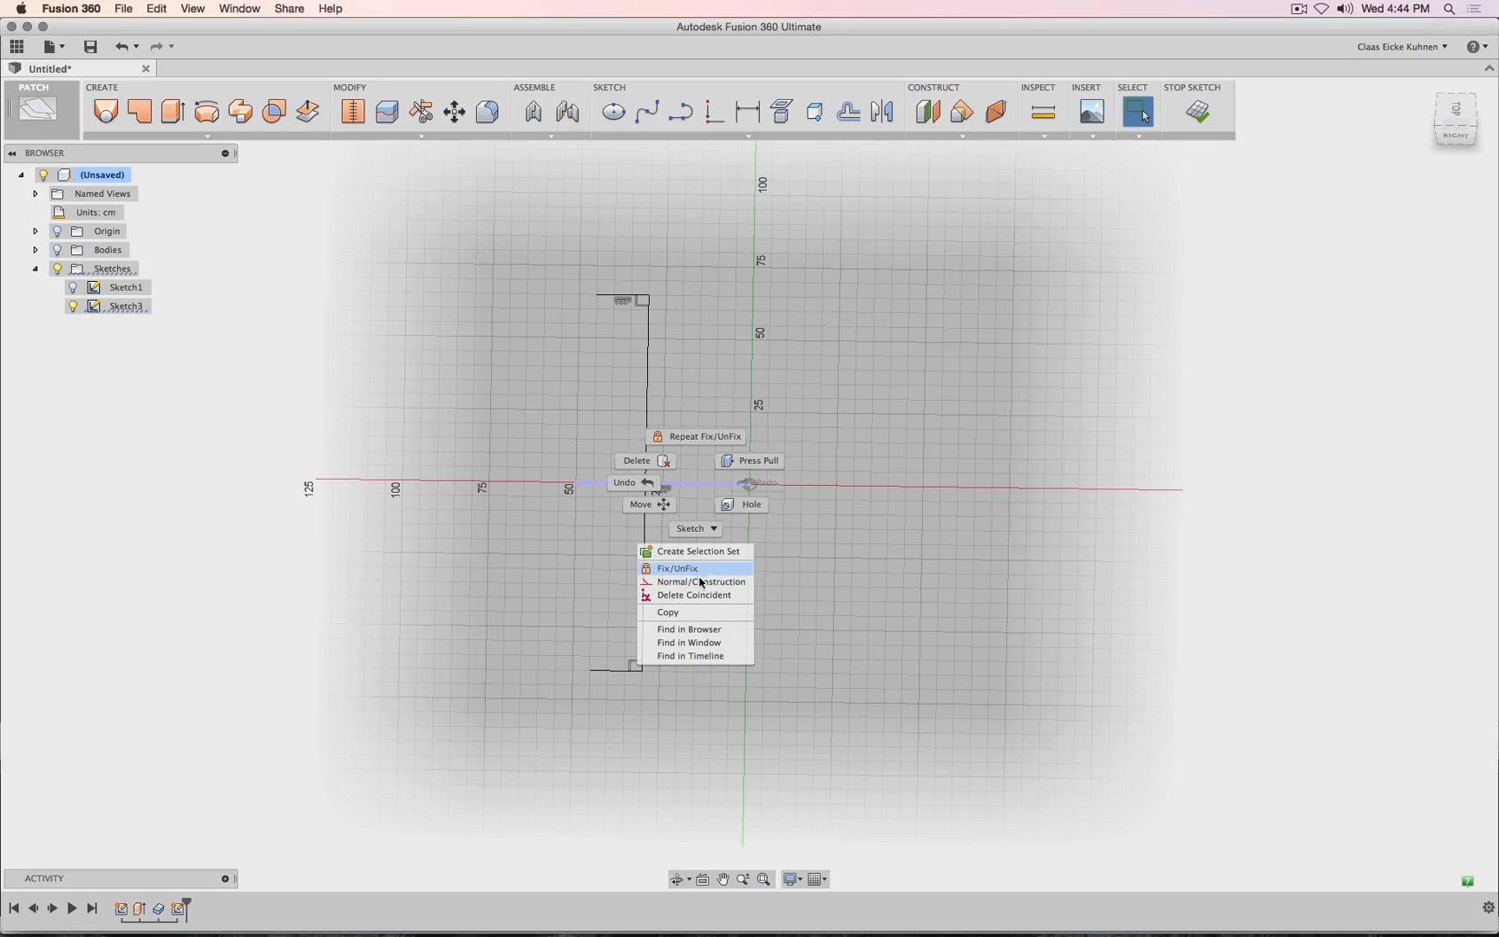
left_click(693, 582)
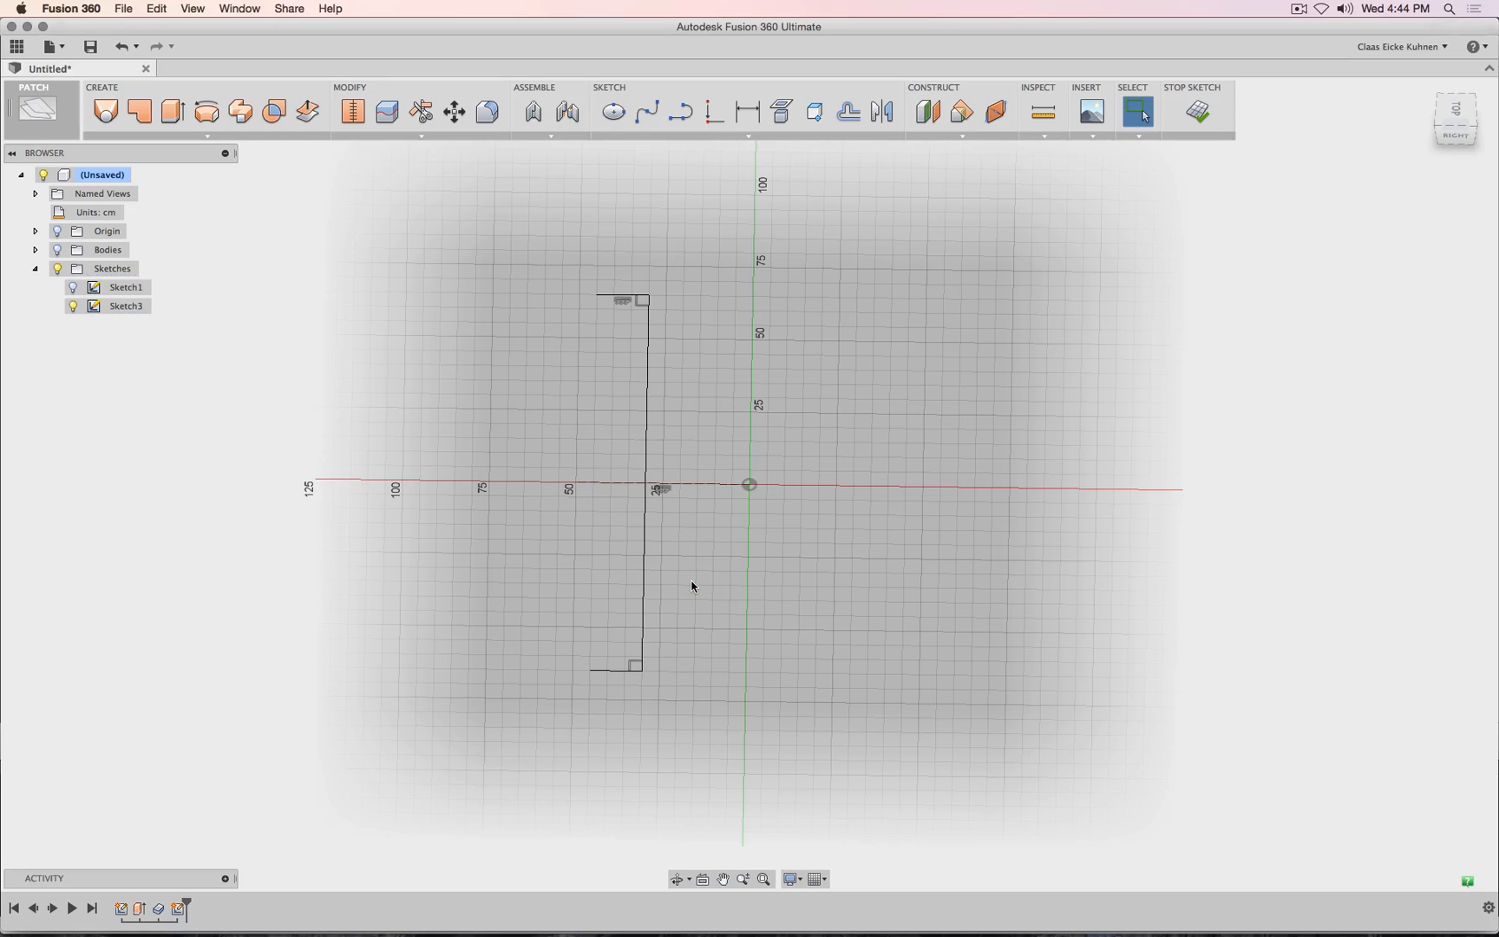
Apply a MidPoint constraint between the bracket's long line and the horizontal construction line.
left_click(714, 111)
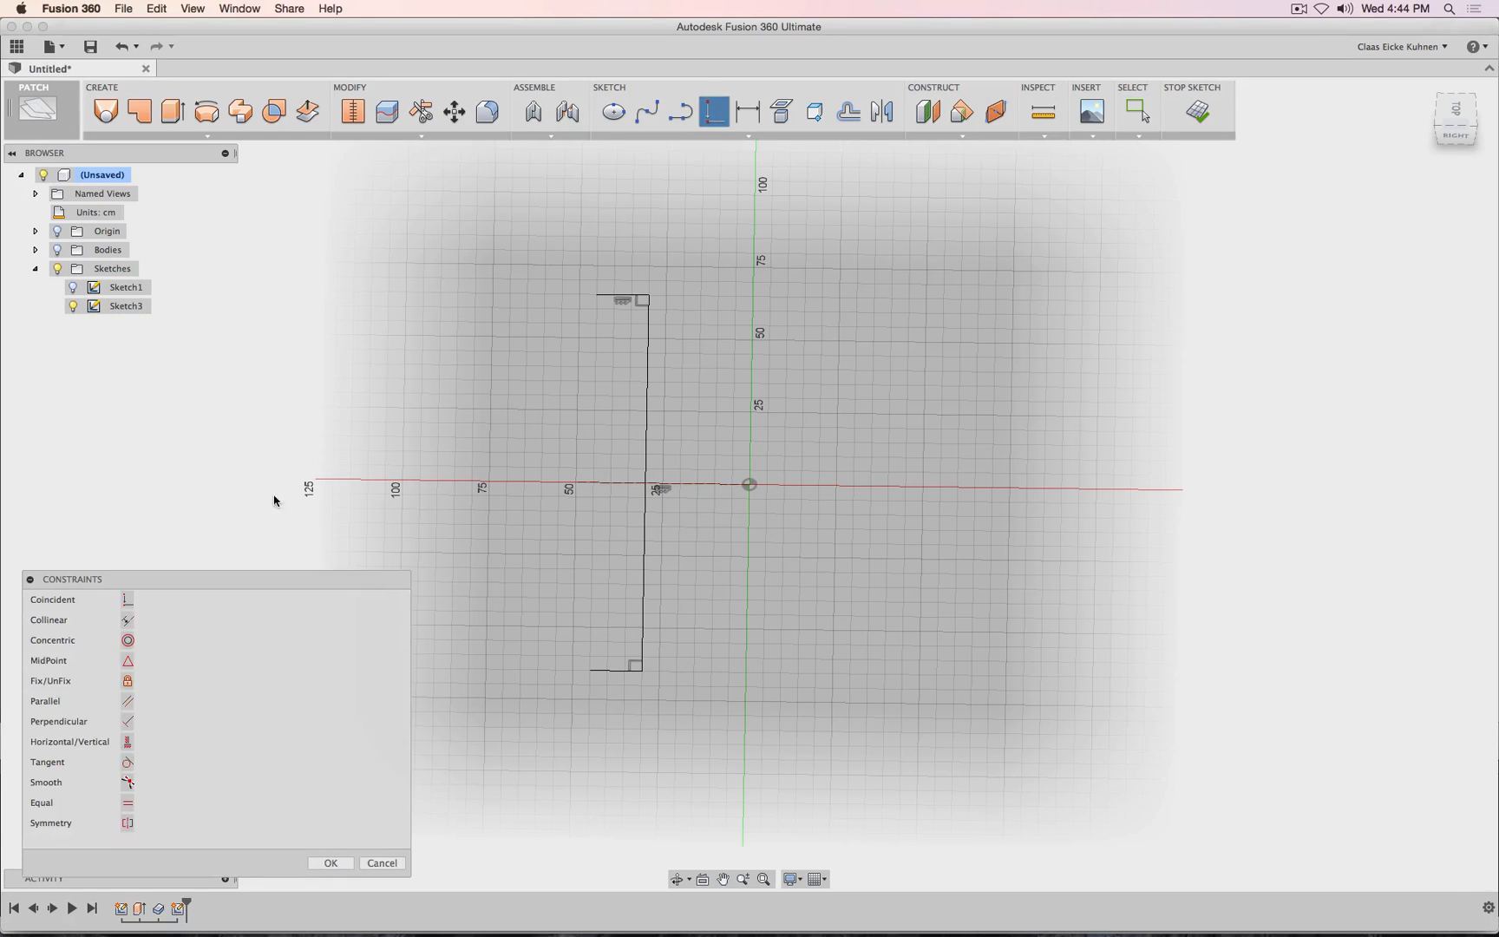
left_click(645, 494)
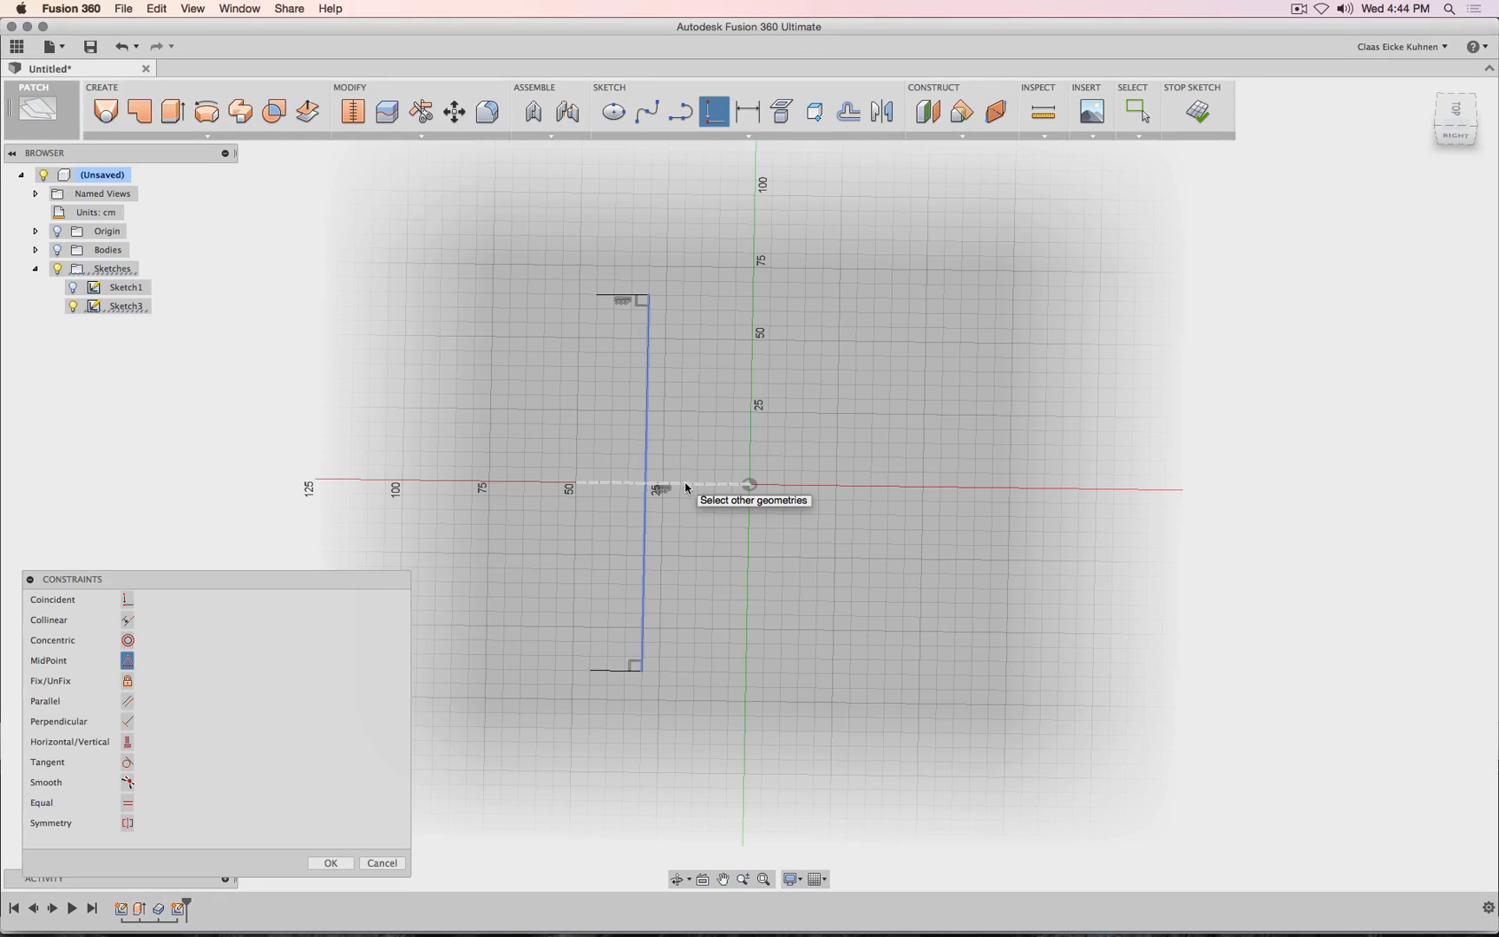
left_click(685, 488)
left_click(328, 862)
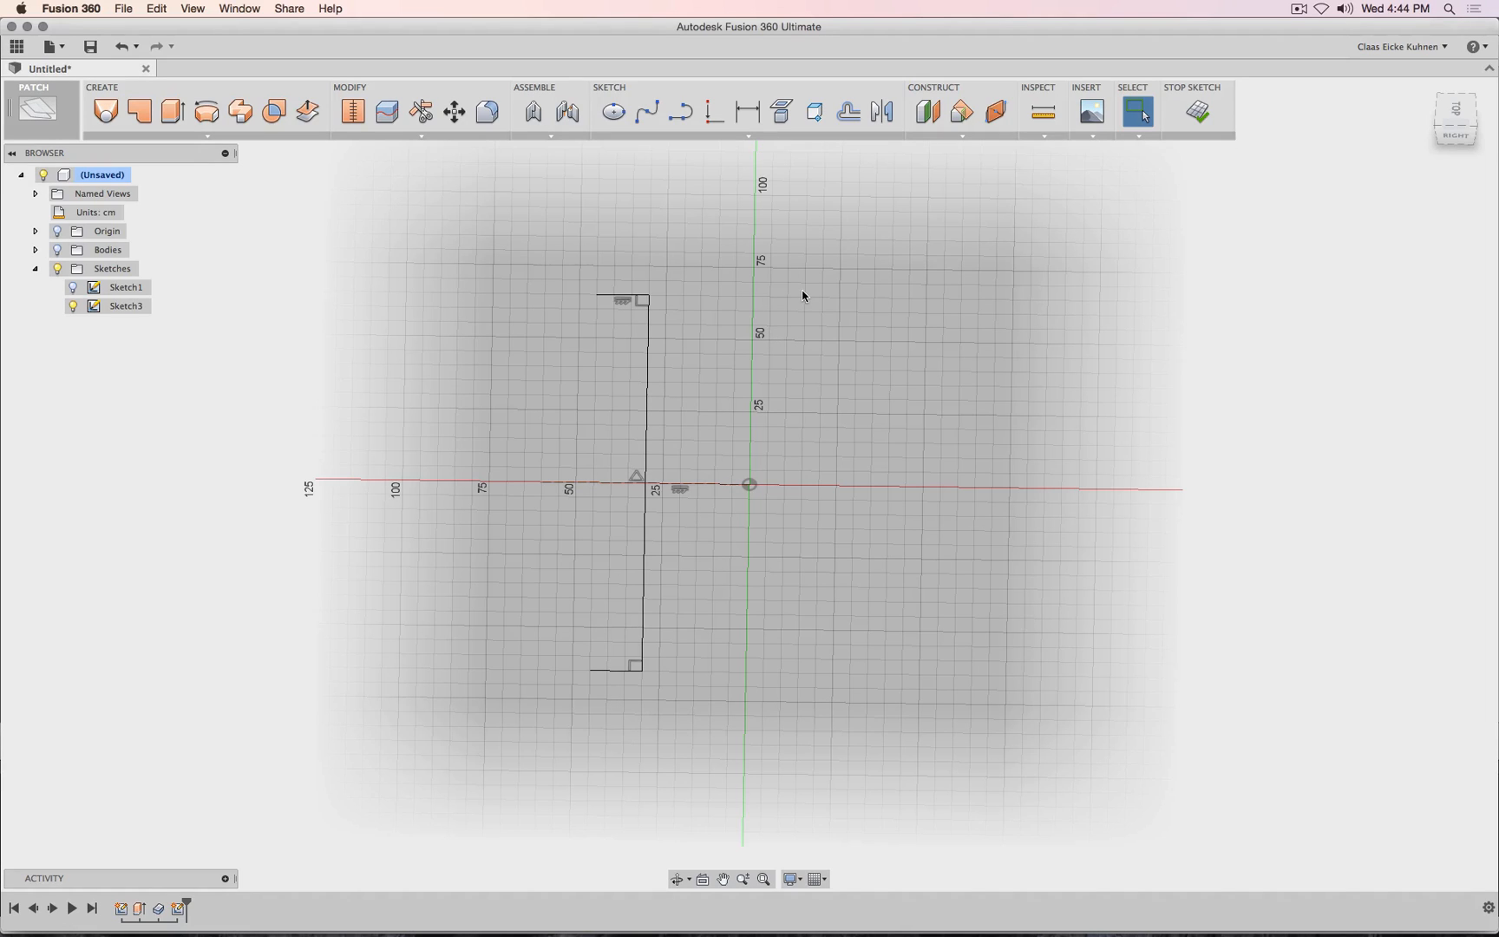
Dimension the bracket's long line to 130 cm.
left_click(747, 111)
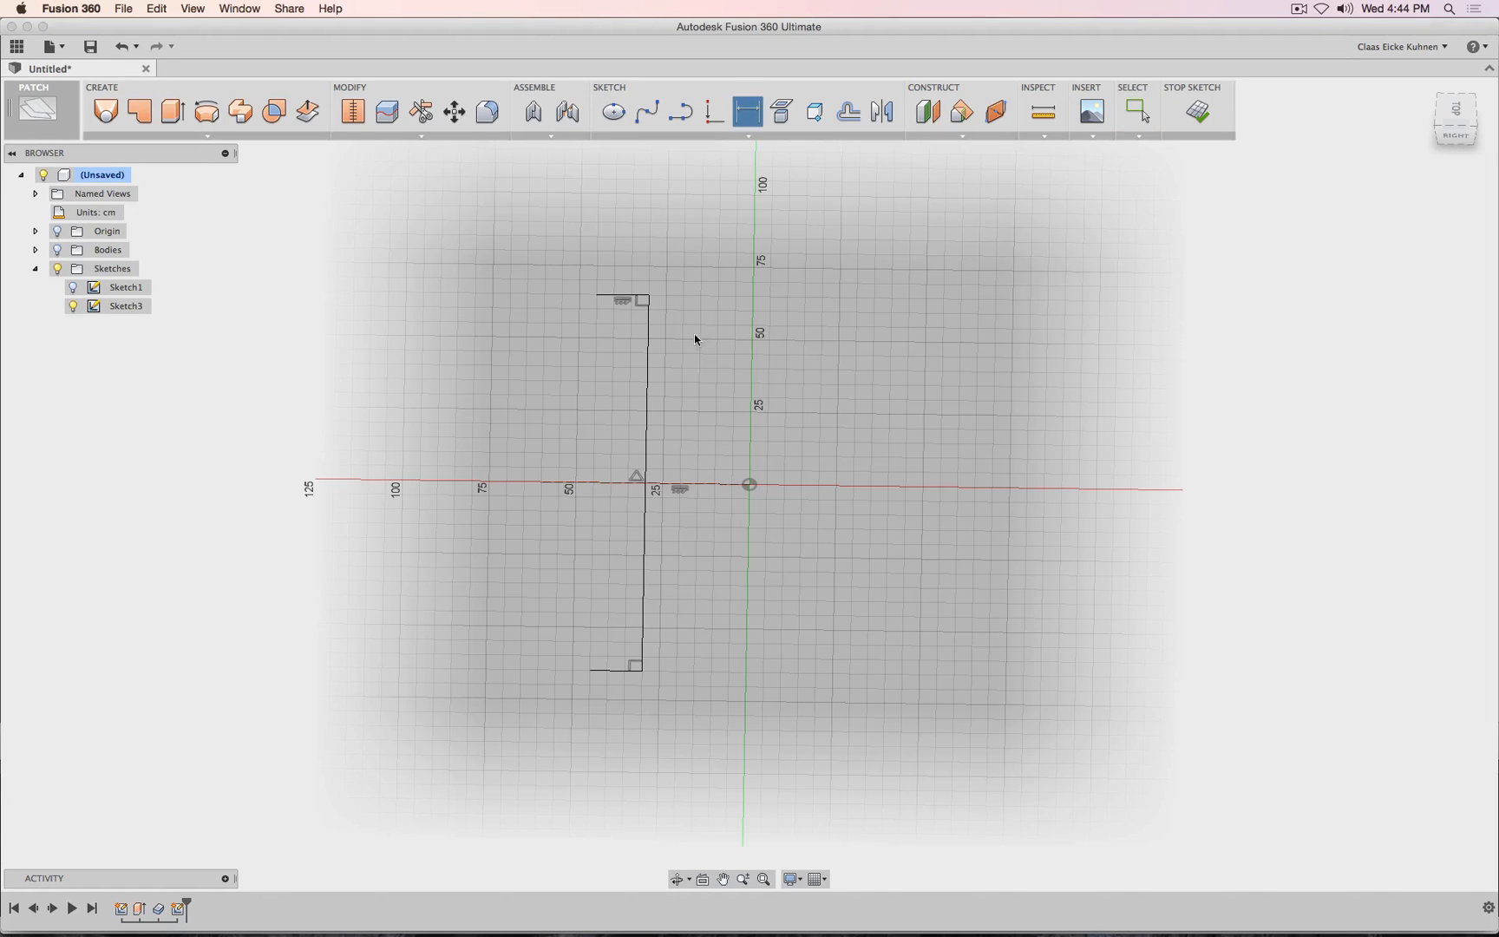
left_click(647, 343)
left_click(860, 372)
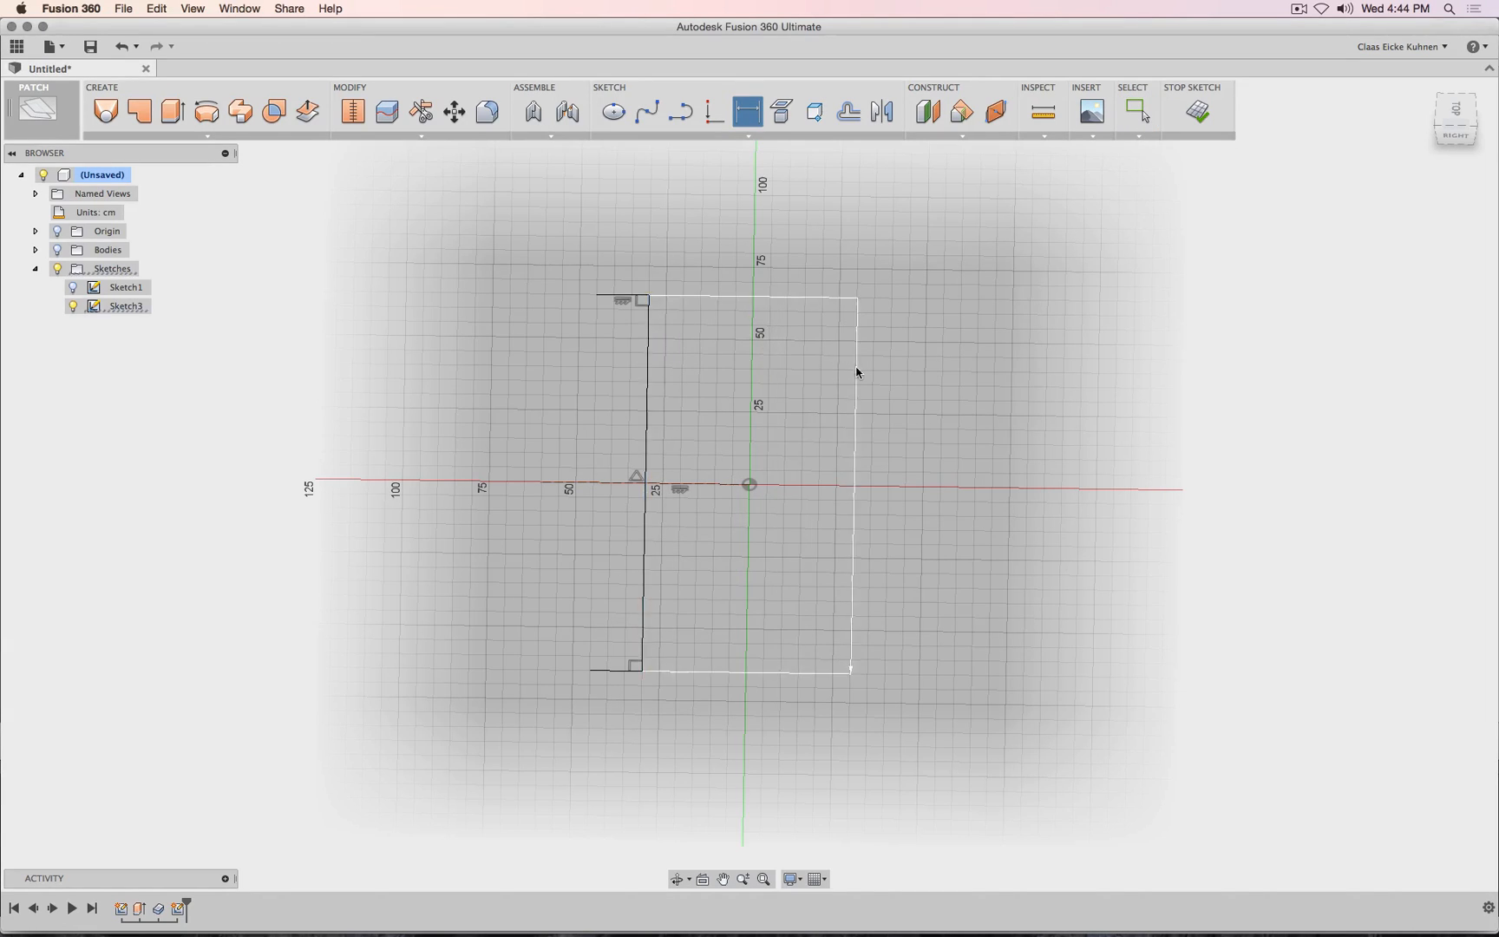
key("Return")
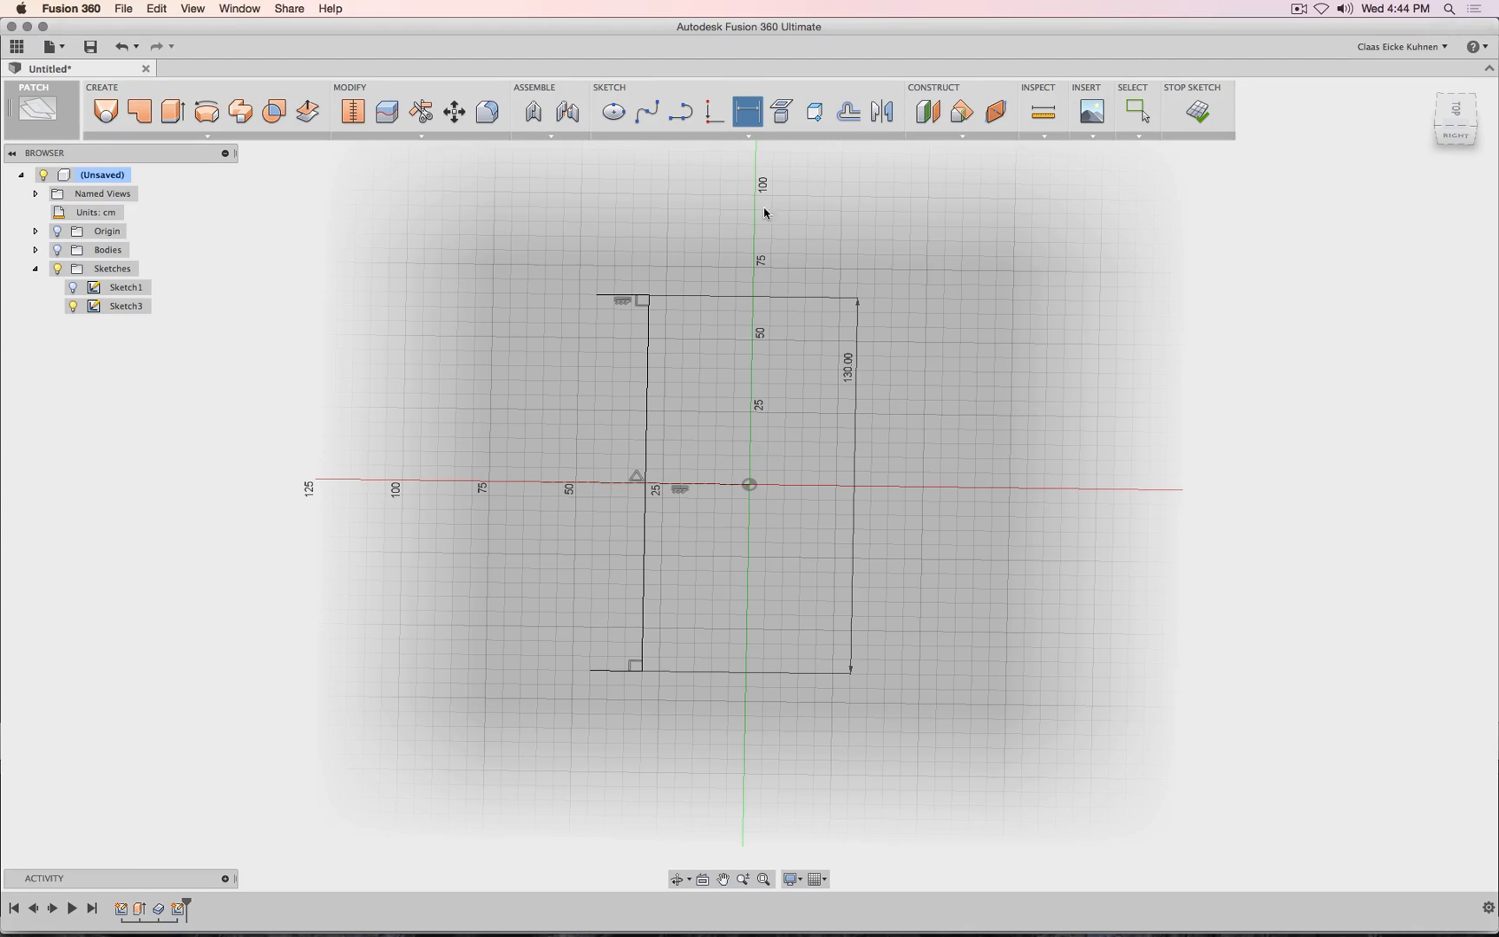
key("Escape")
Dimension the distance between the bracket's long line and the origin to 30 cm.
left_click(646, 491)
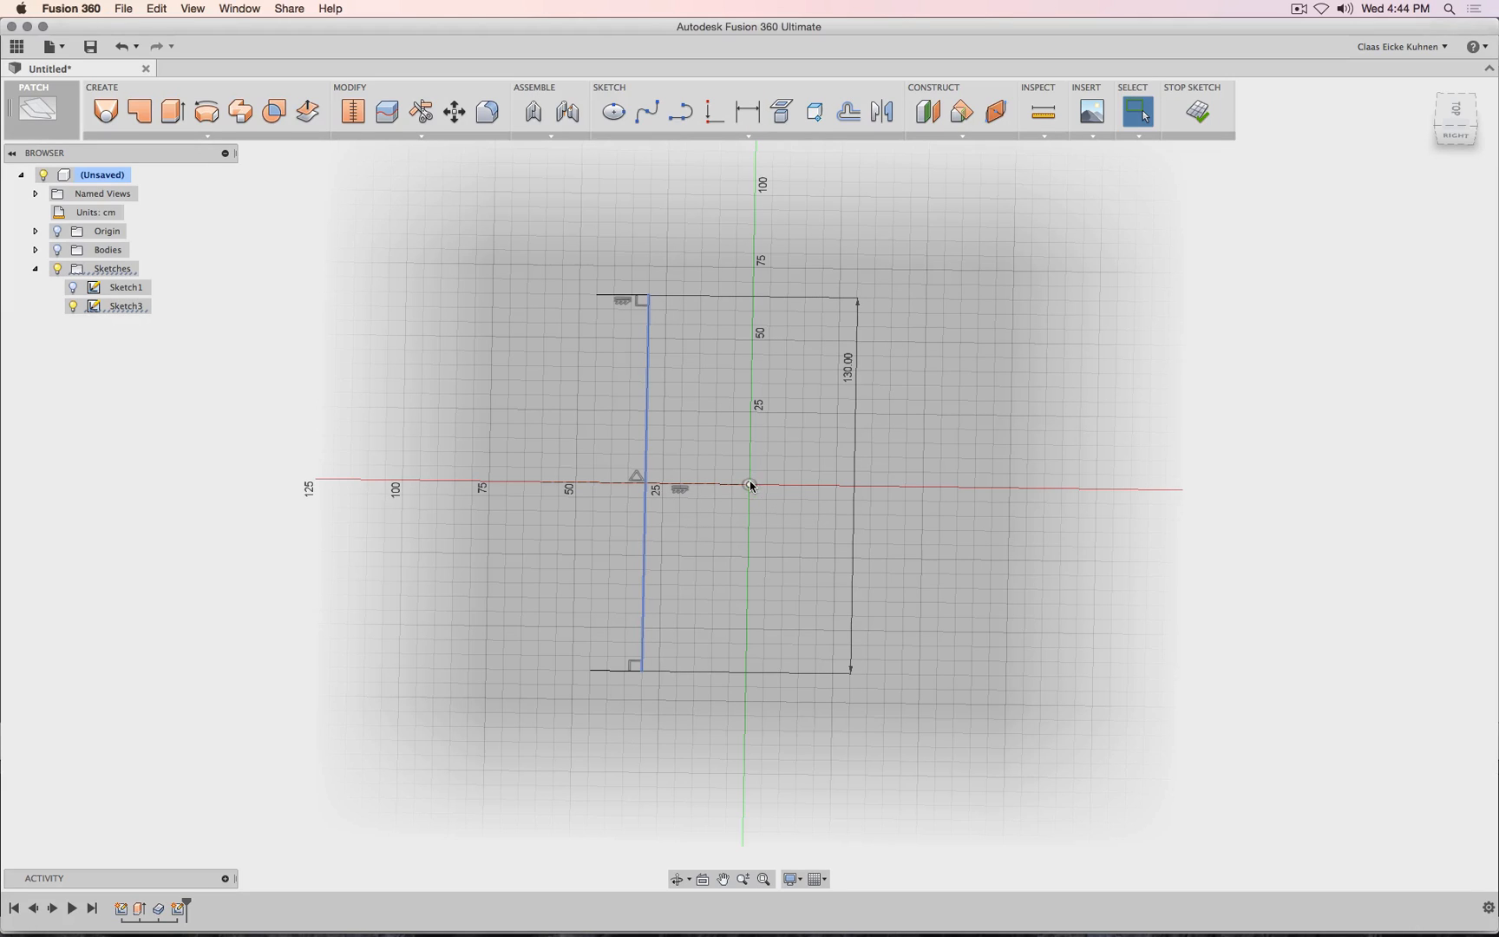
left_click(753, 119)
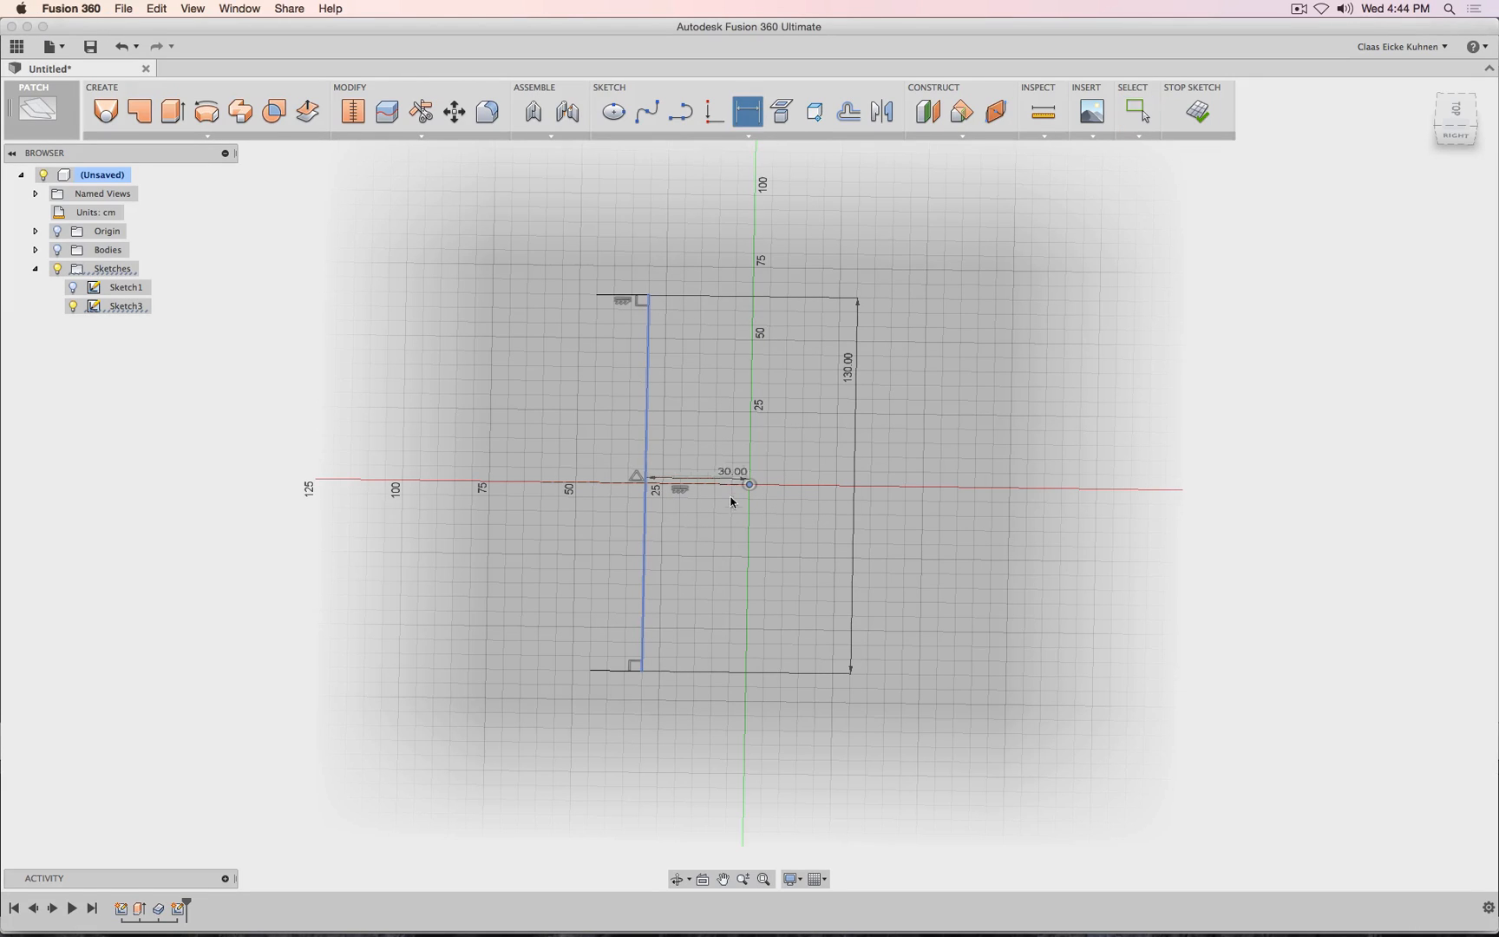
left_click(733, 525)
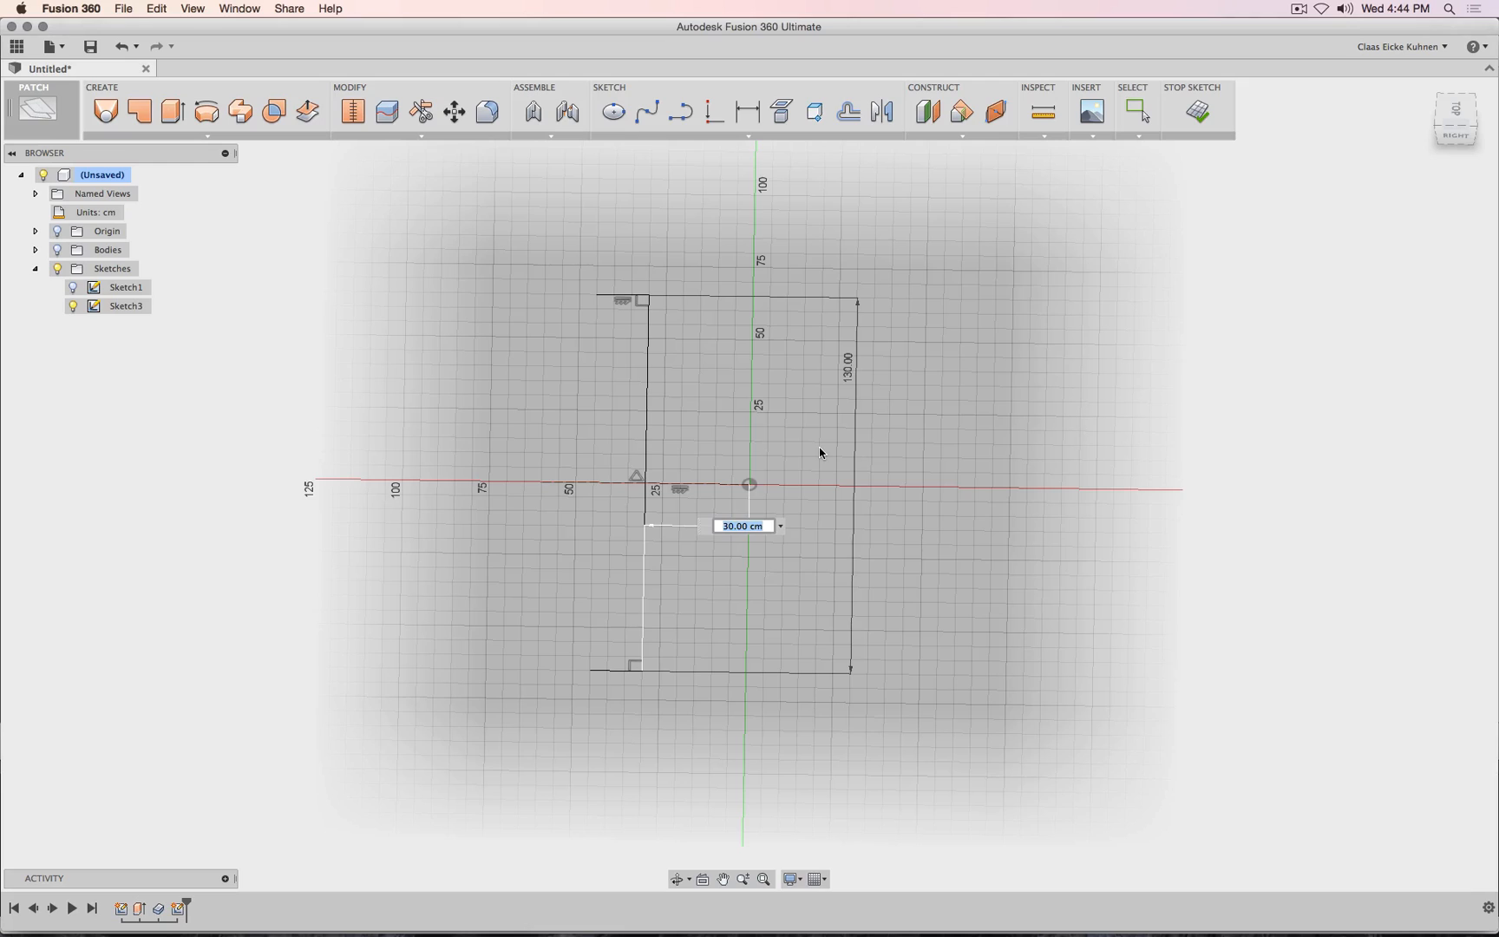
key("Return")
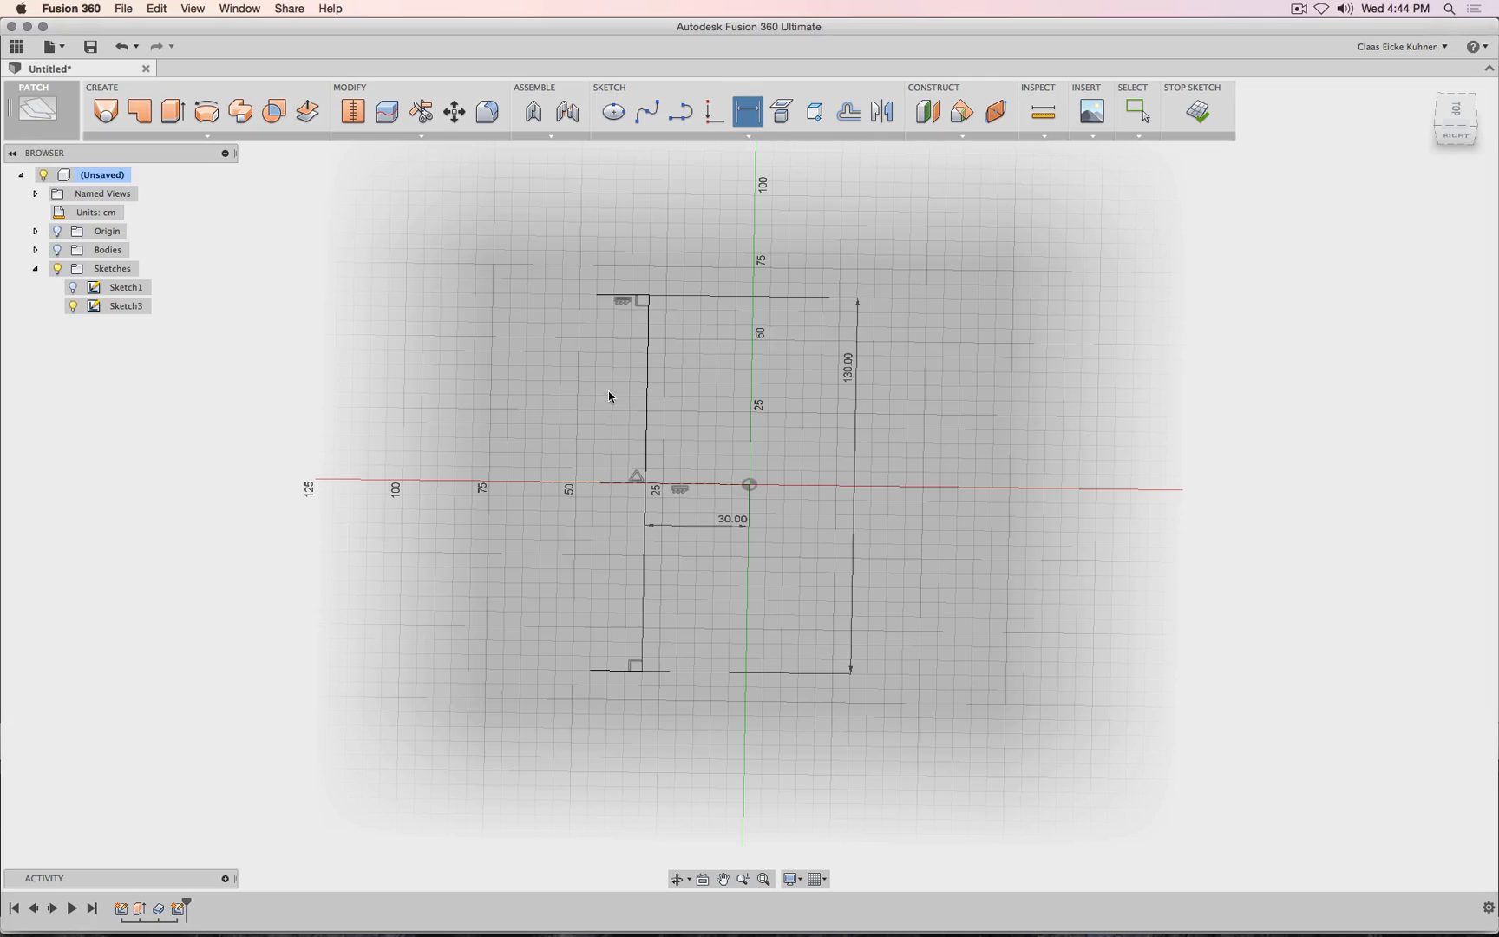
key("Escape")
Delete the horizontal and perpendicular constraints at the bracket's upper short line.
key("Delete")
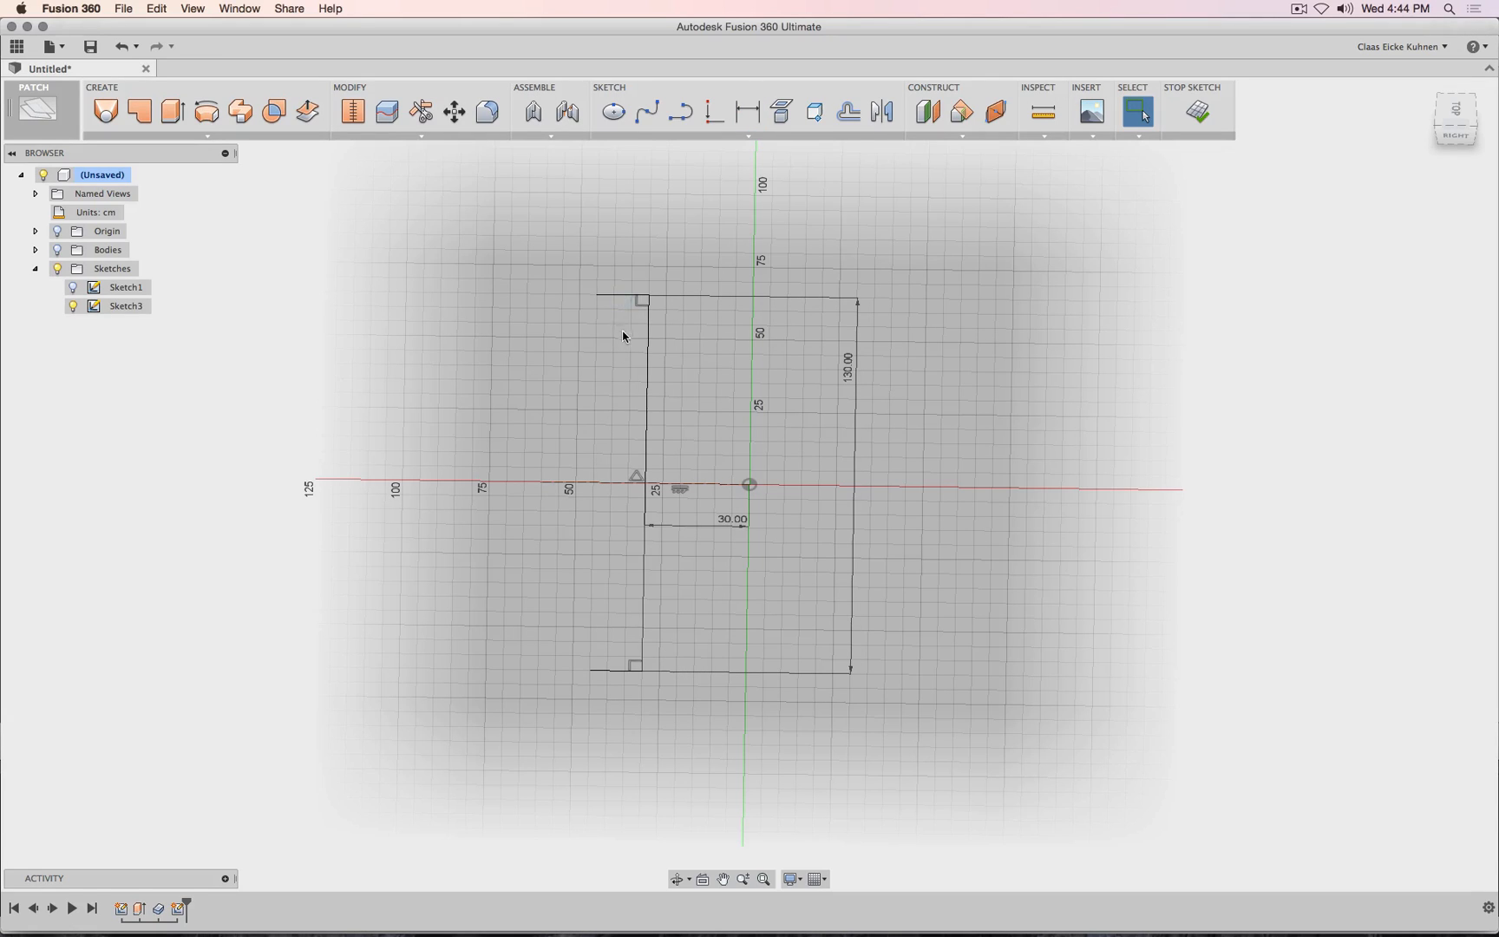
left_click(638, 304)
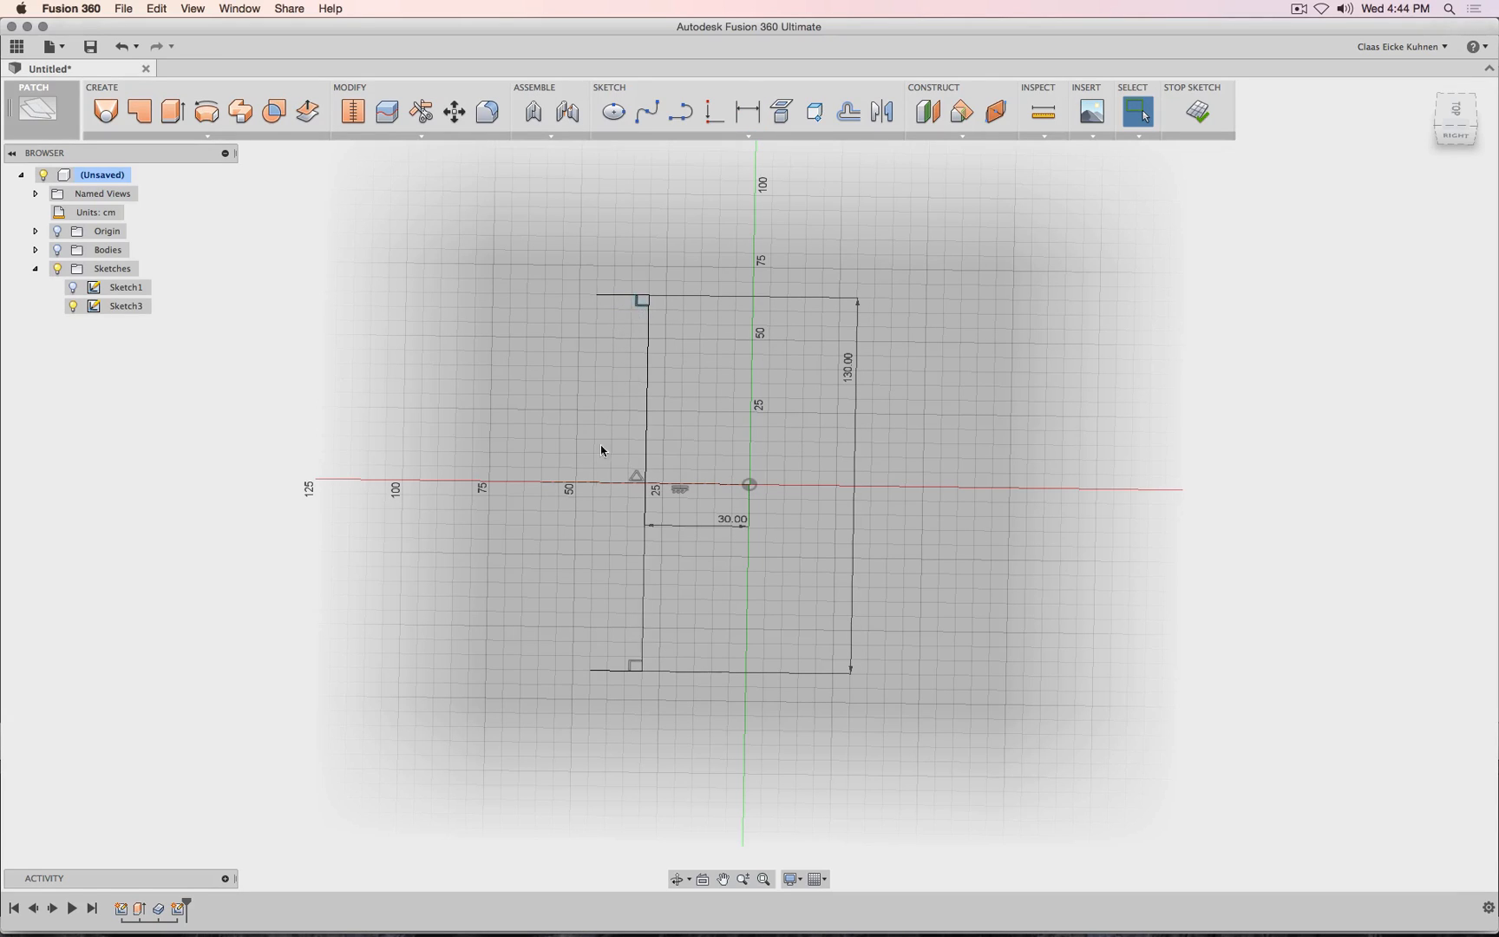
left_click(632, 664)
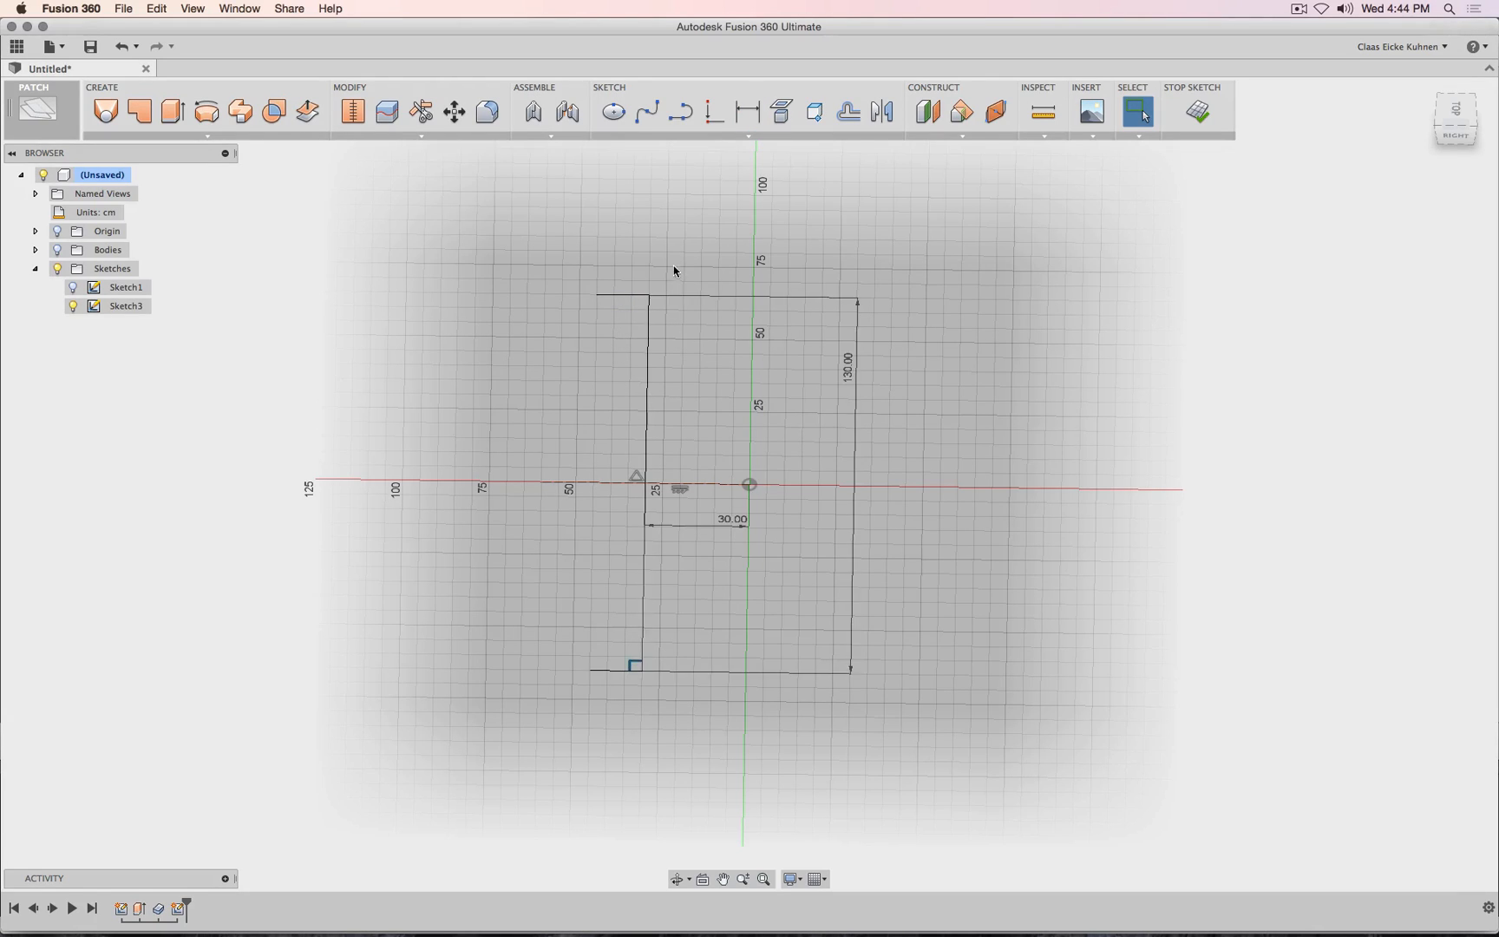
Add a 90° angle dimension between the bracket's upper short line and the long line.
left_click(646, 323, "shift")
left_click(746, 111)
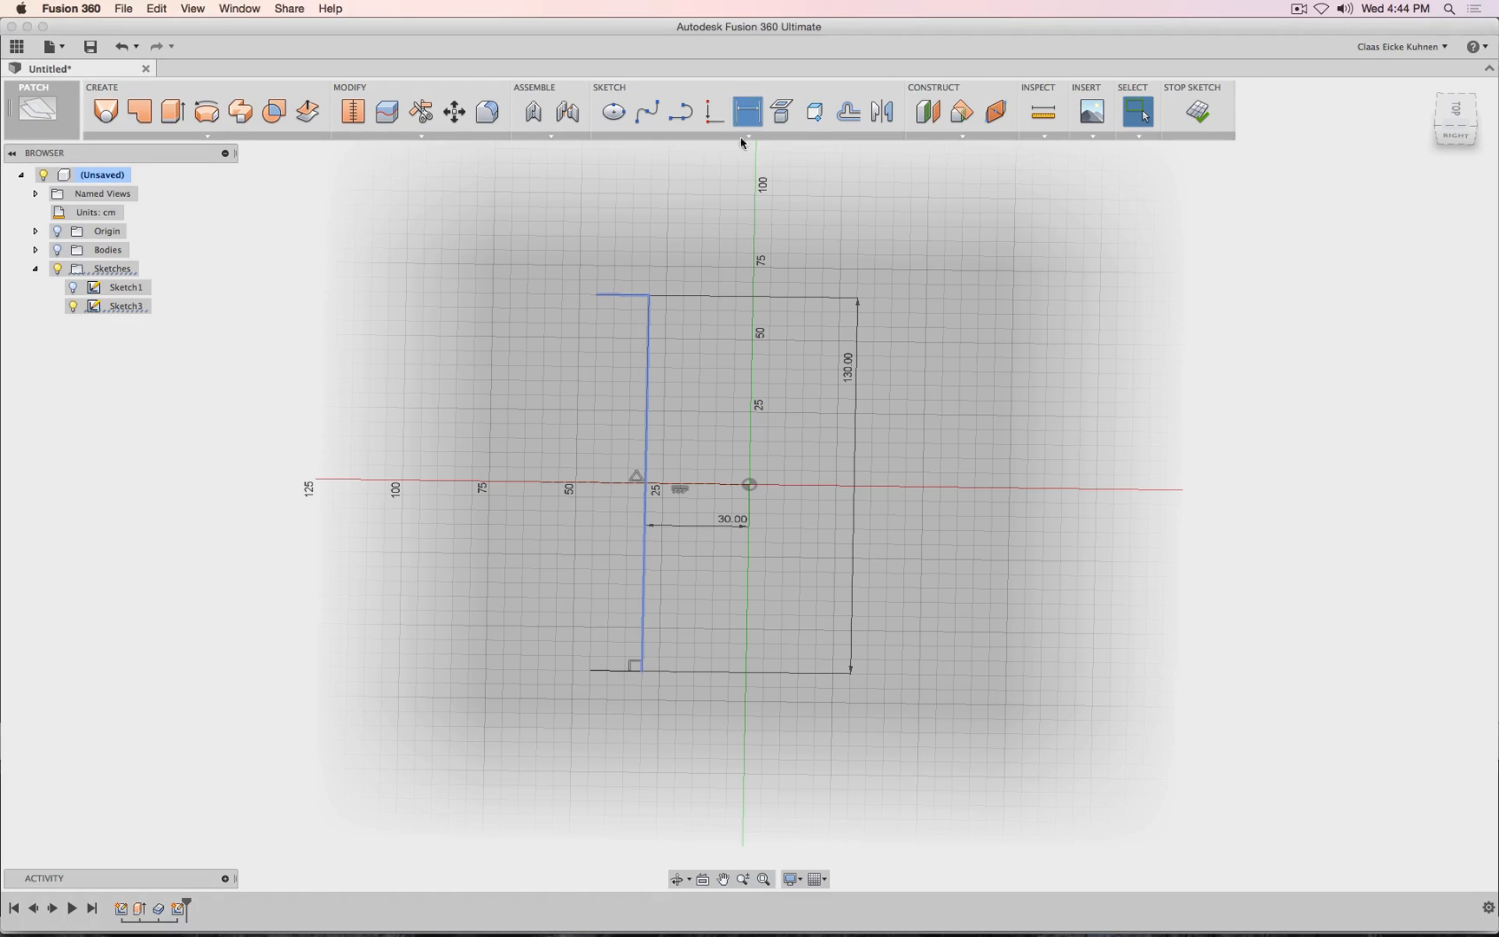
left_click(613, 302)
key("Return")
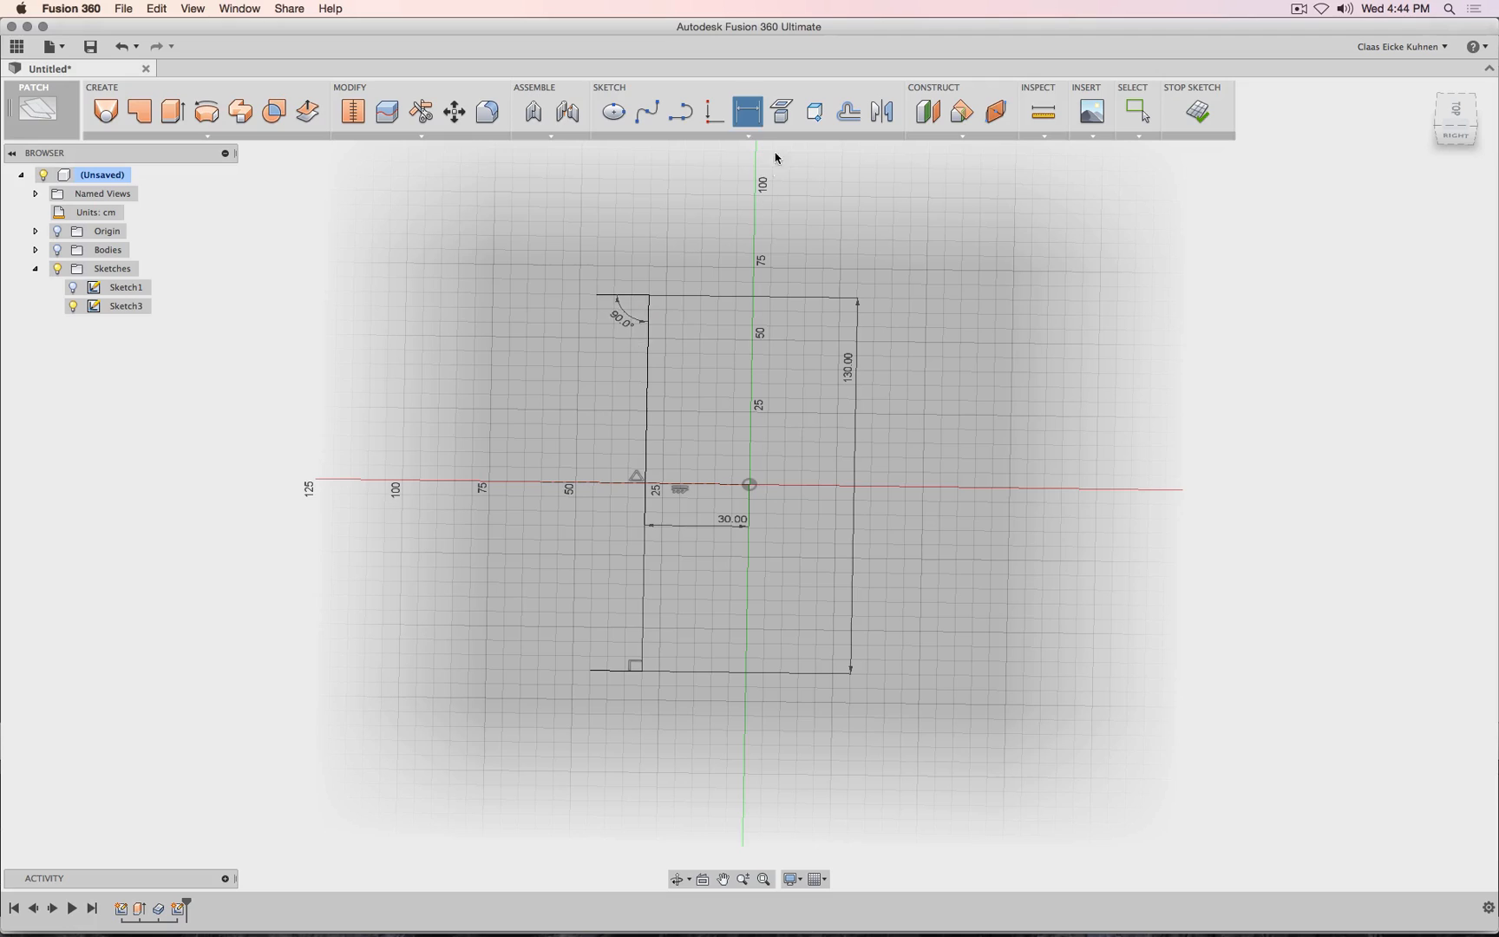
key("Escape")
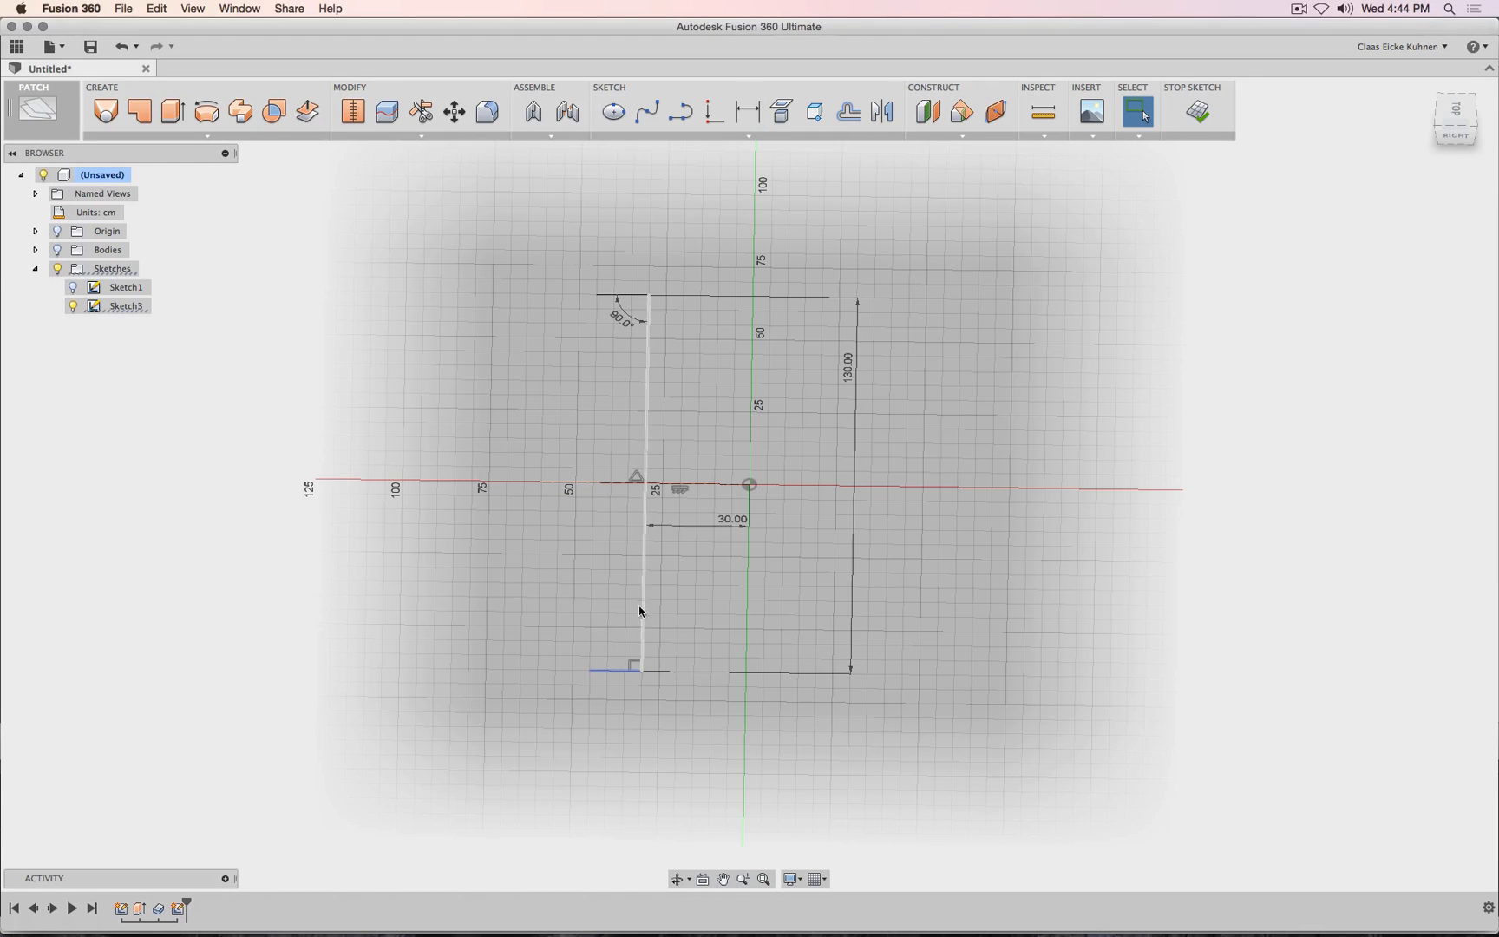
Replace the perpendicular constraint at the bracket's lower corner with a 90° angle dimension between the short and long lines.
left_click(607, 671)
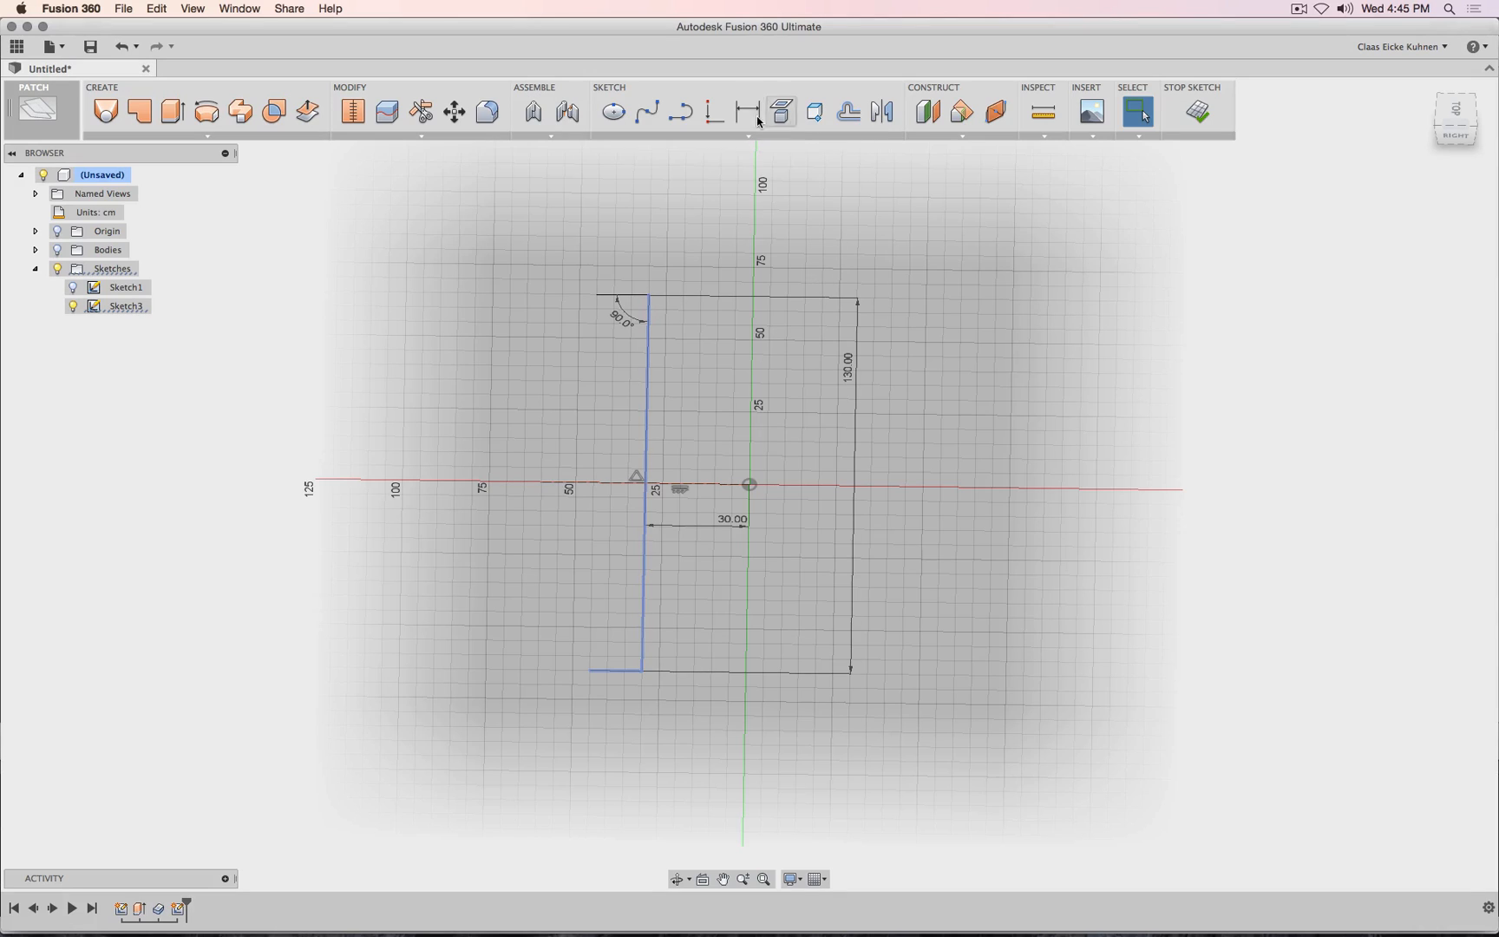
left_click(747, 111)
left_click(619, 650)
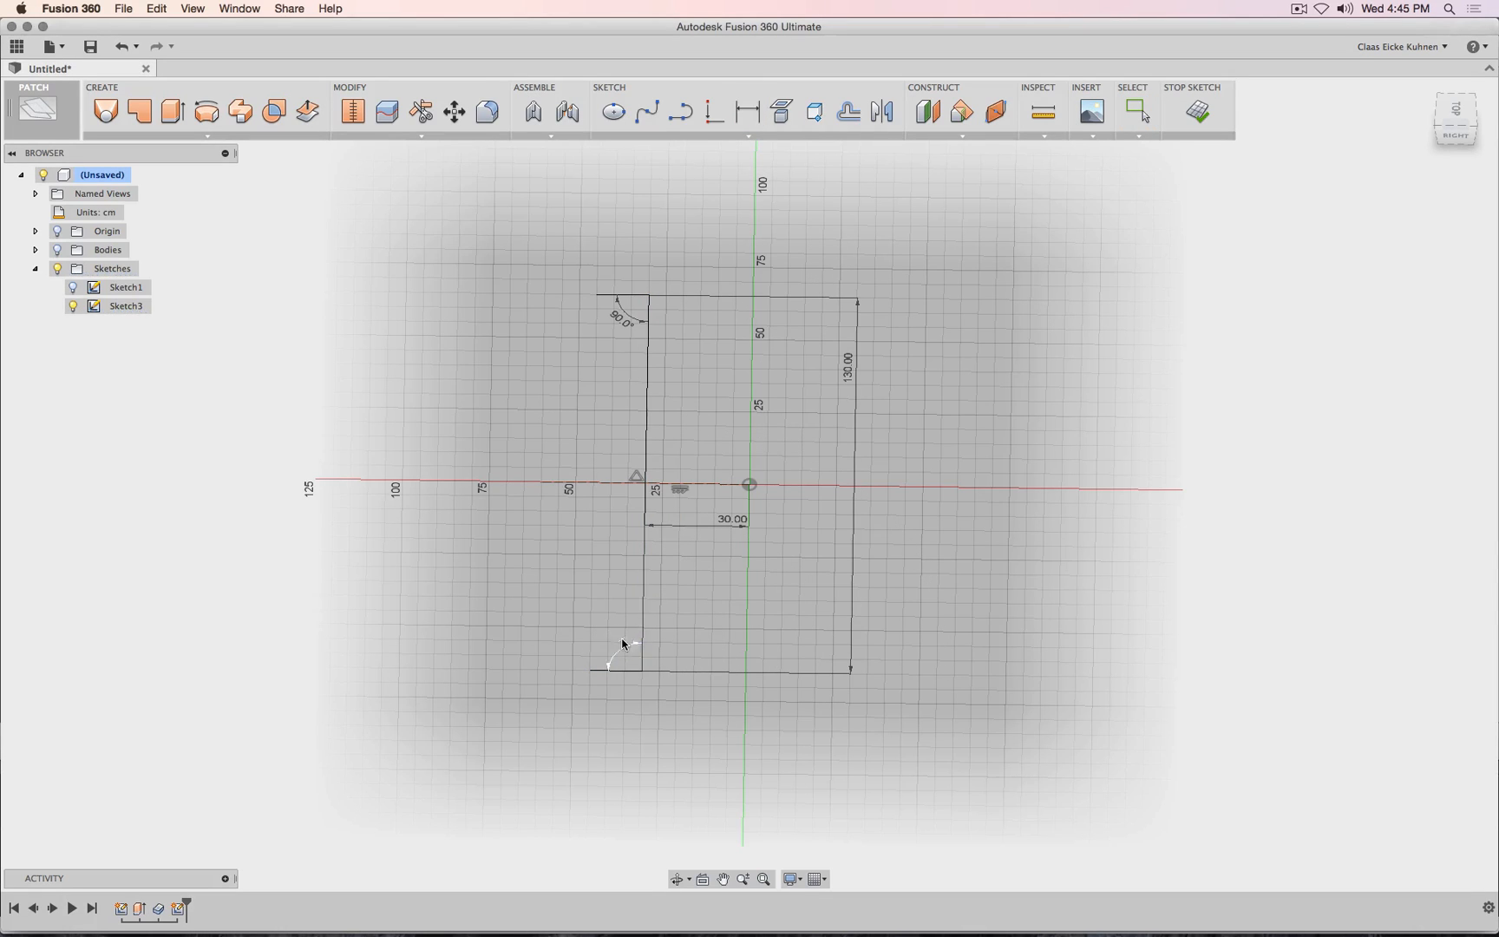
key("Return")
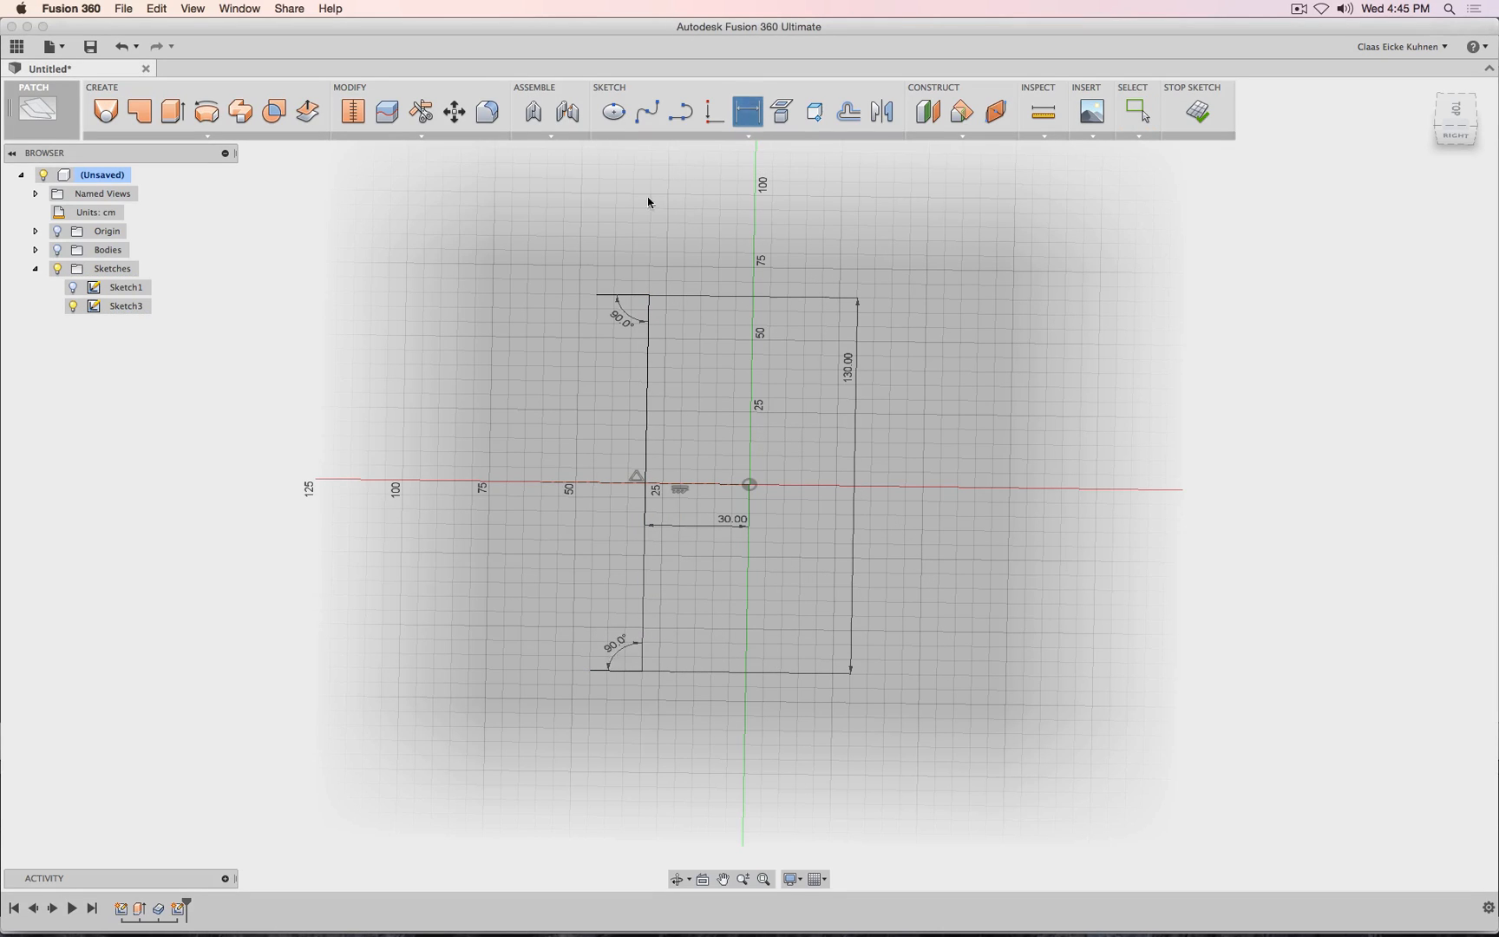
Dimension the bracket's upper and lower short lines to 15 cm each and finish the sketch.
left_click(638, 297)
left_click(646, 265)
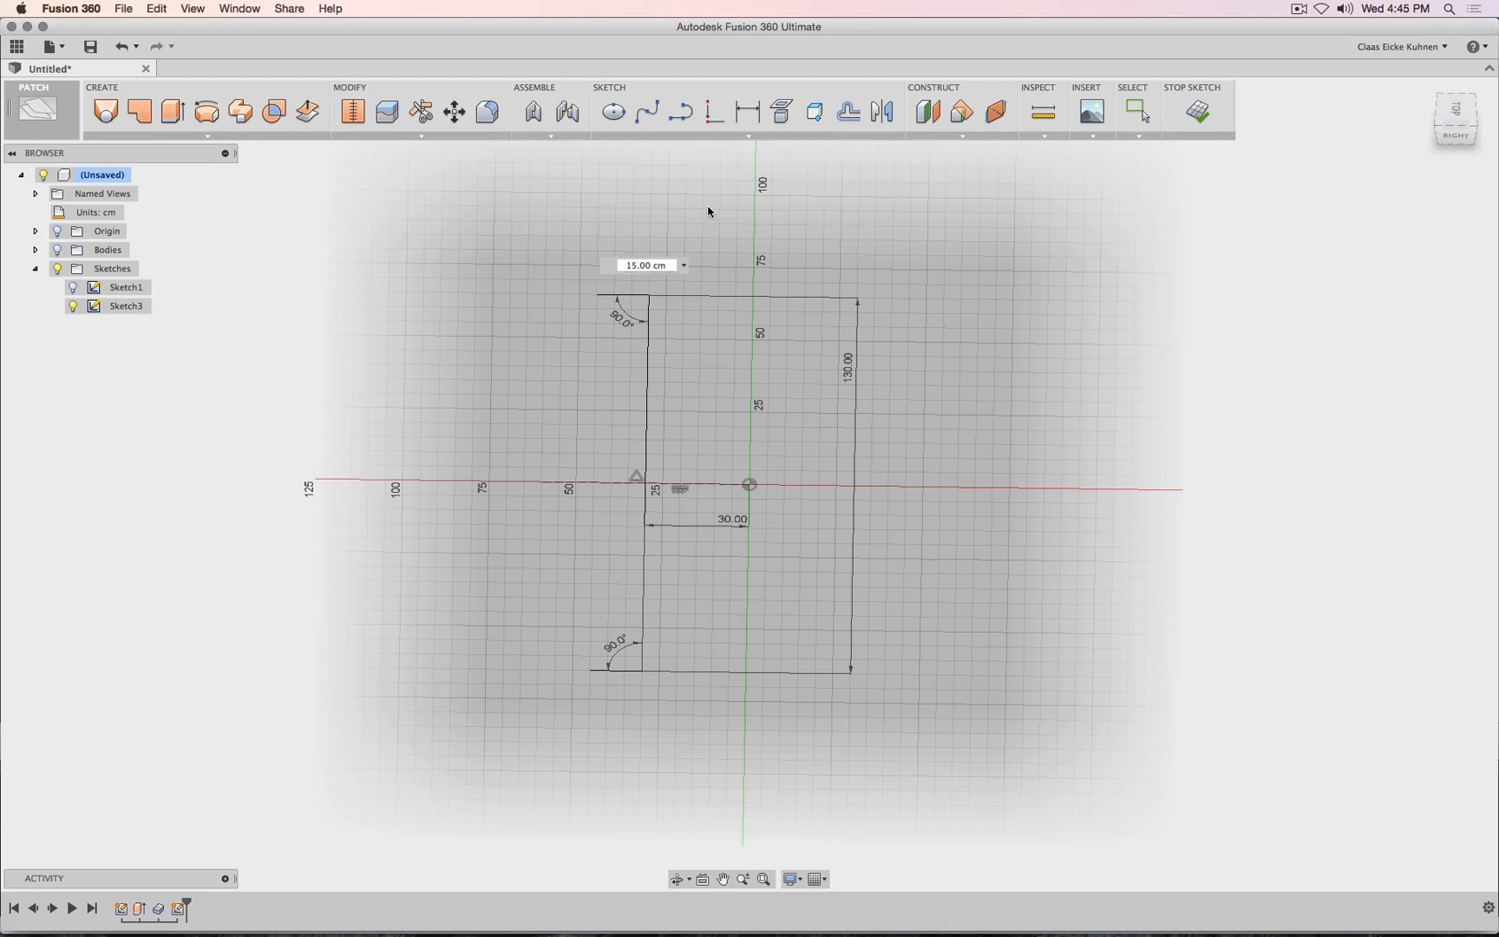
left_click(741, 119)
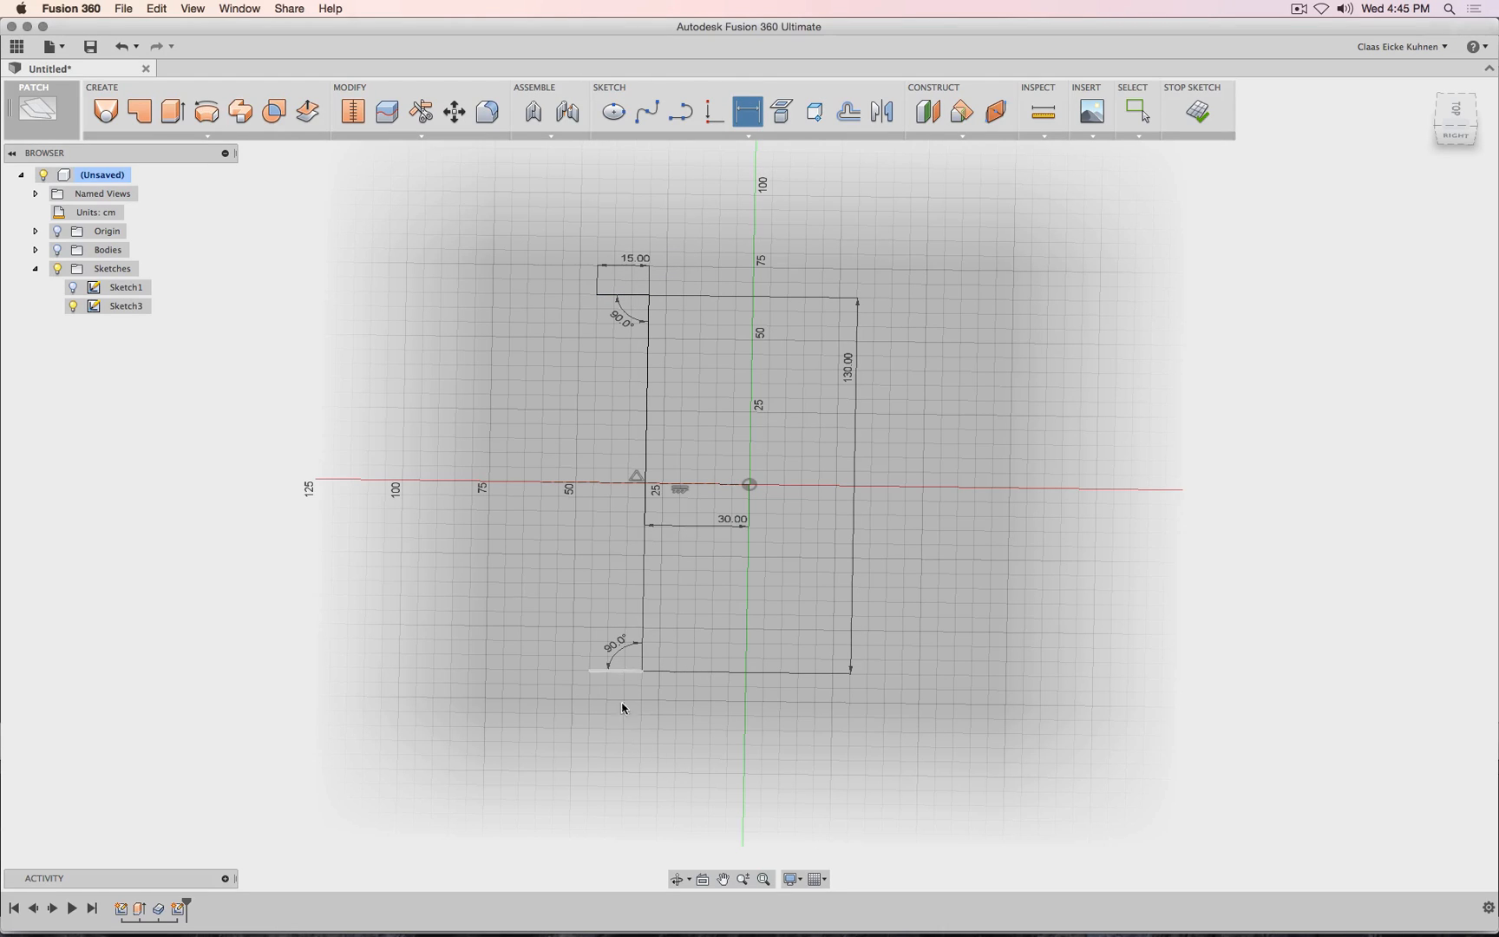
left_click(624, 673)
left_click(625, 685)
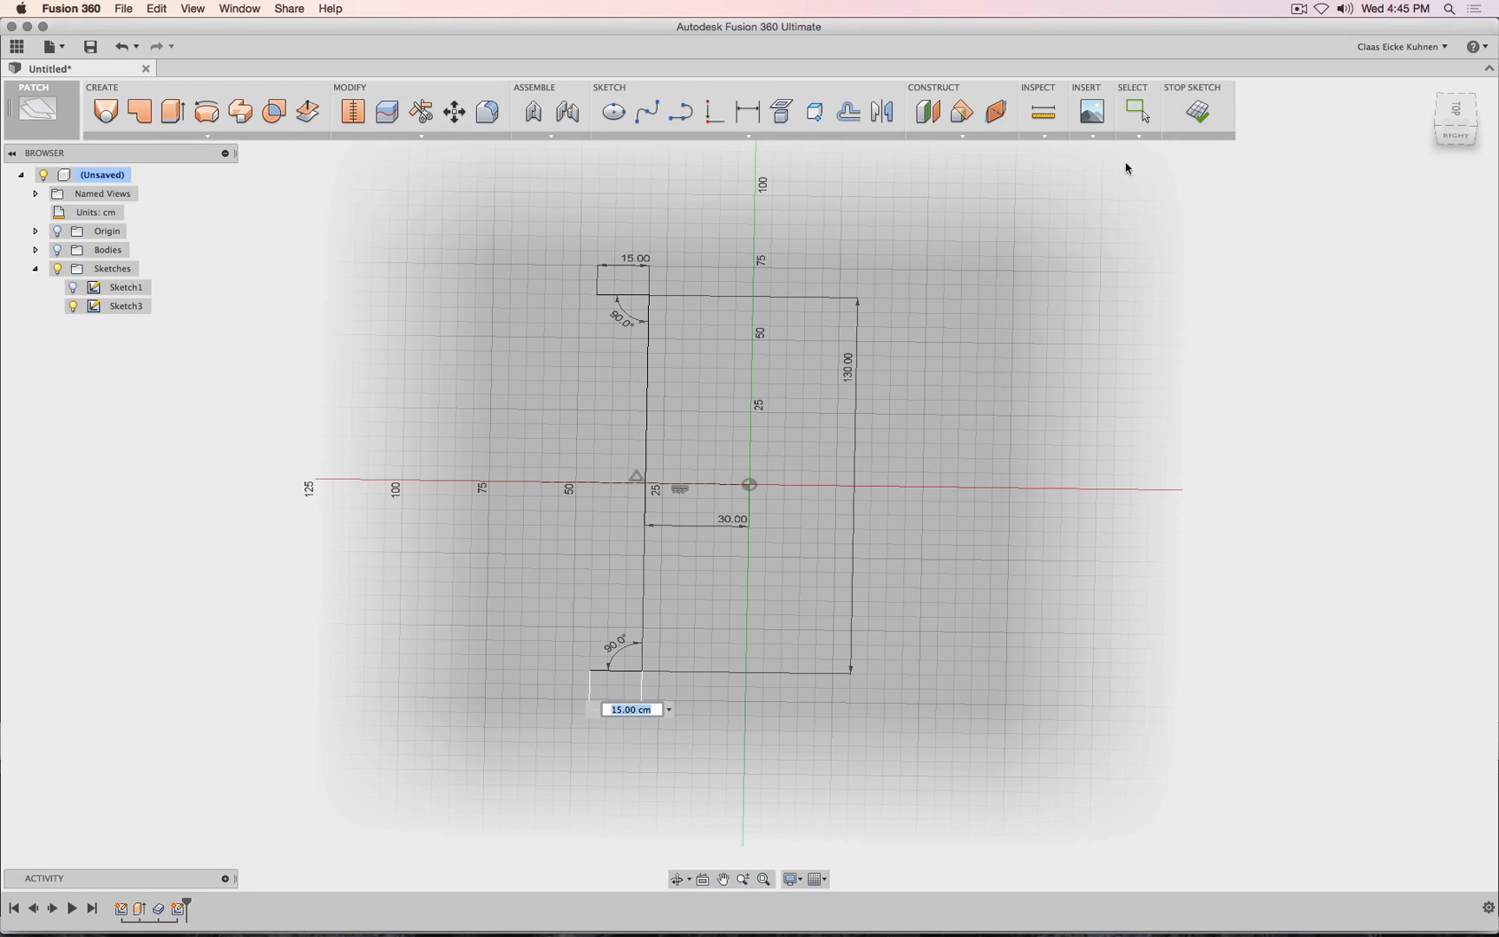
key("Return")
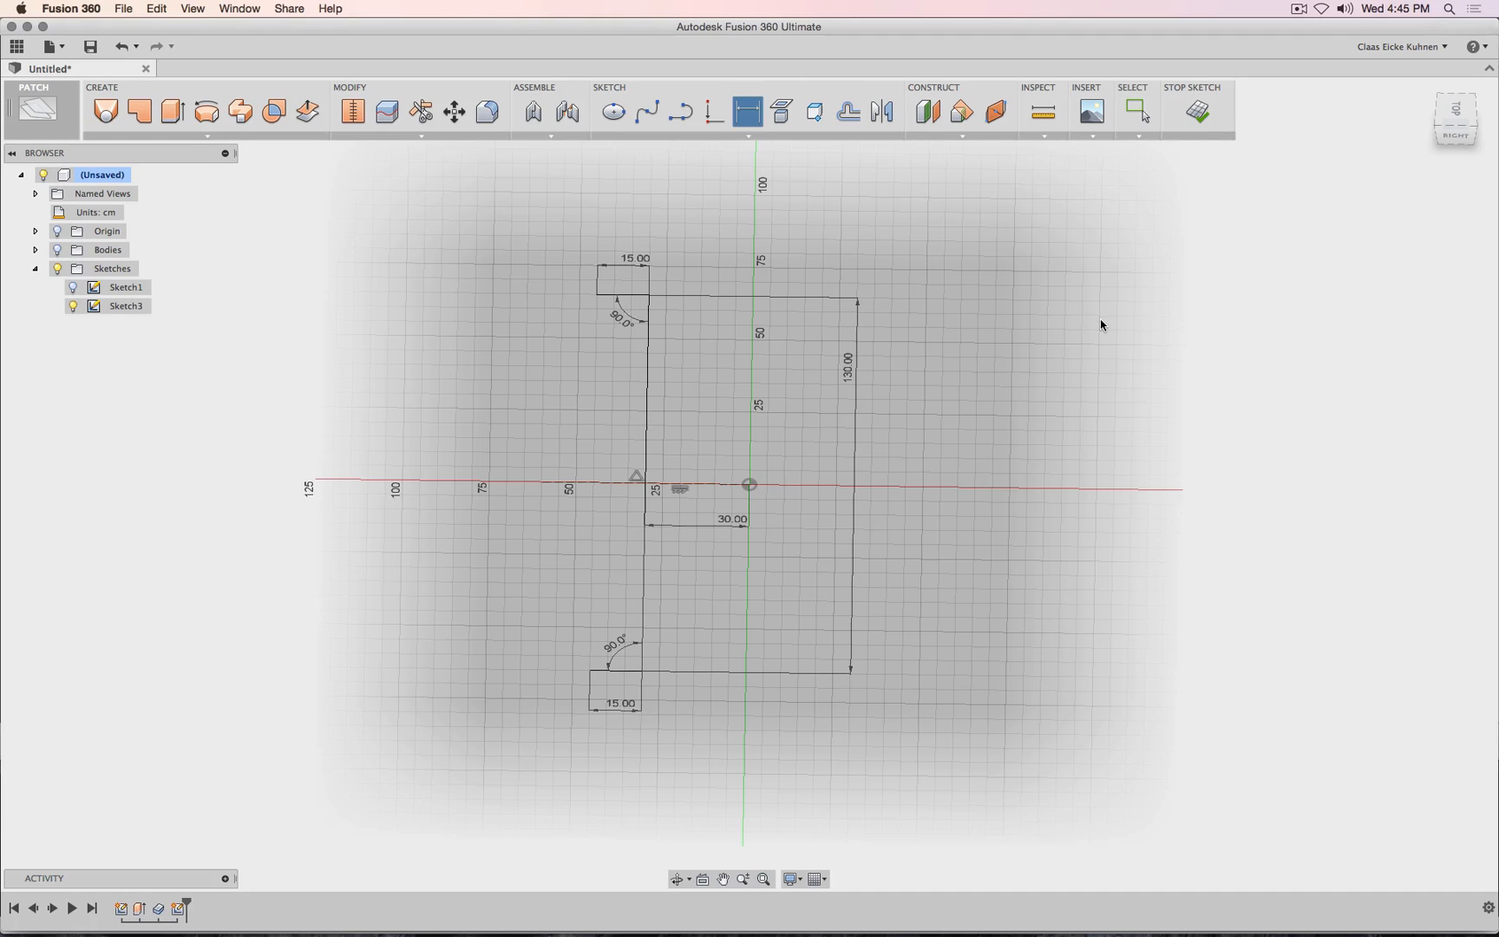
left_click(1197, 110)
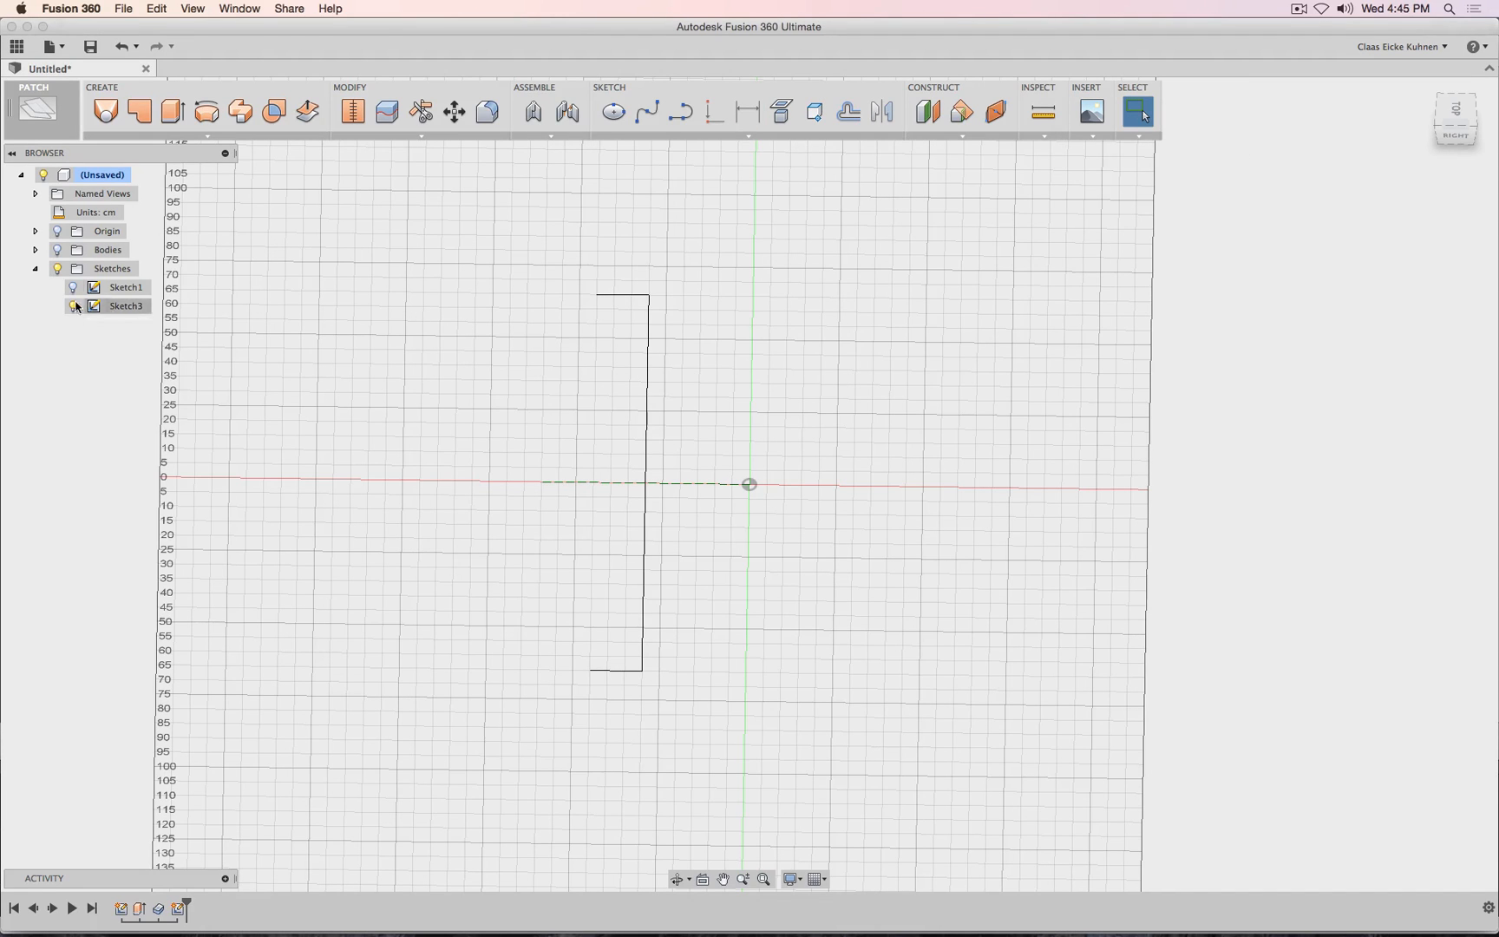
Show the table bodies again and turn on the dimension display for the bracket sketch.
left_click(58, 249)
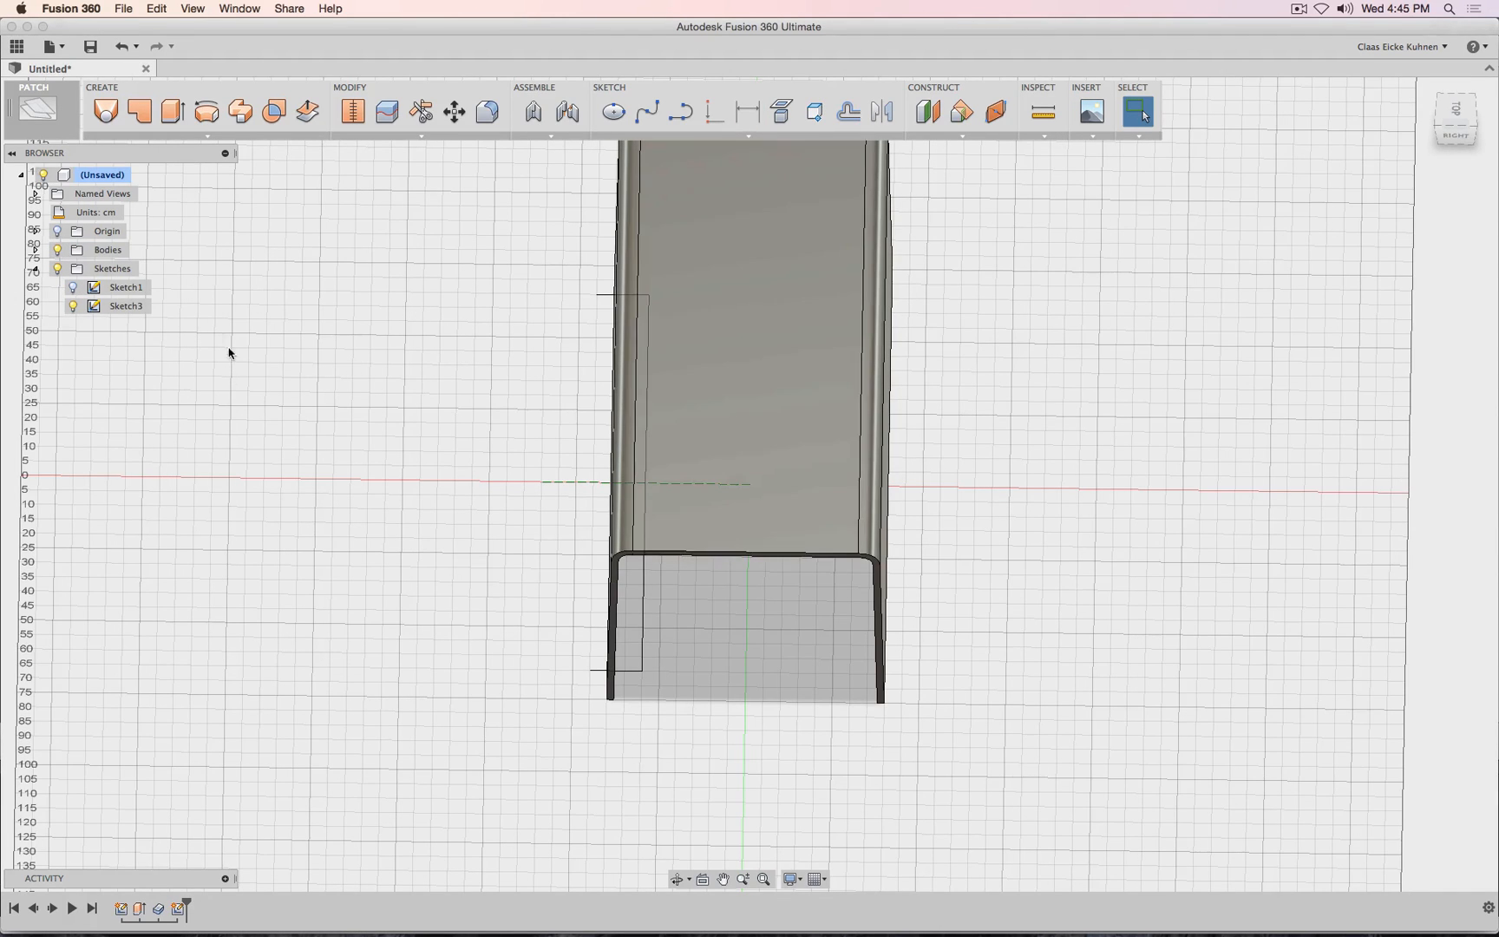
right_click(111, 307)
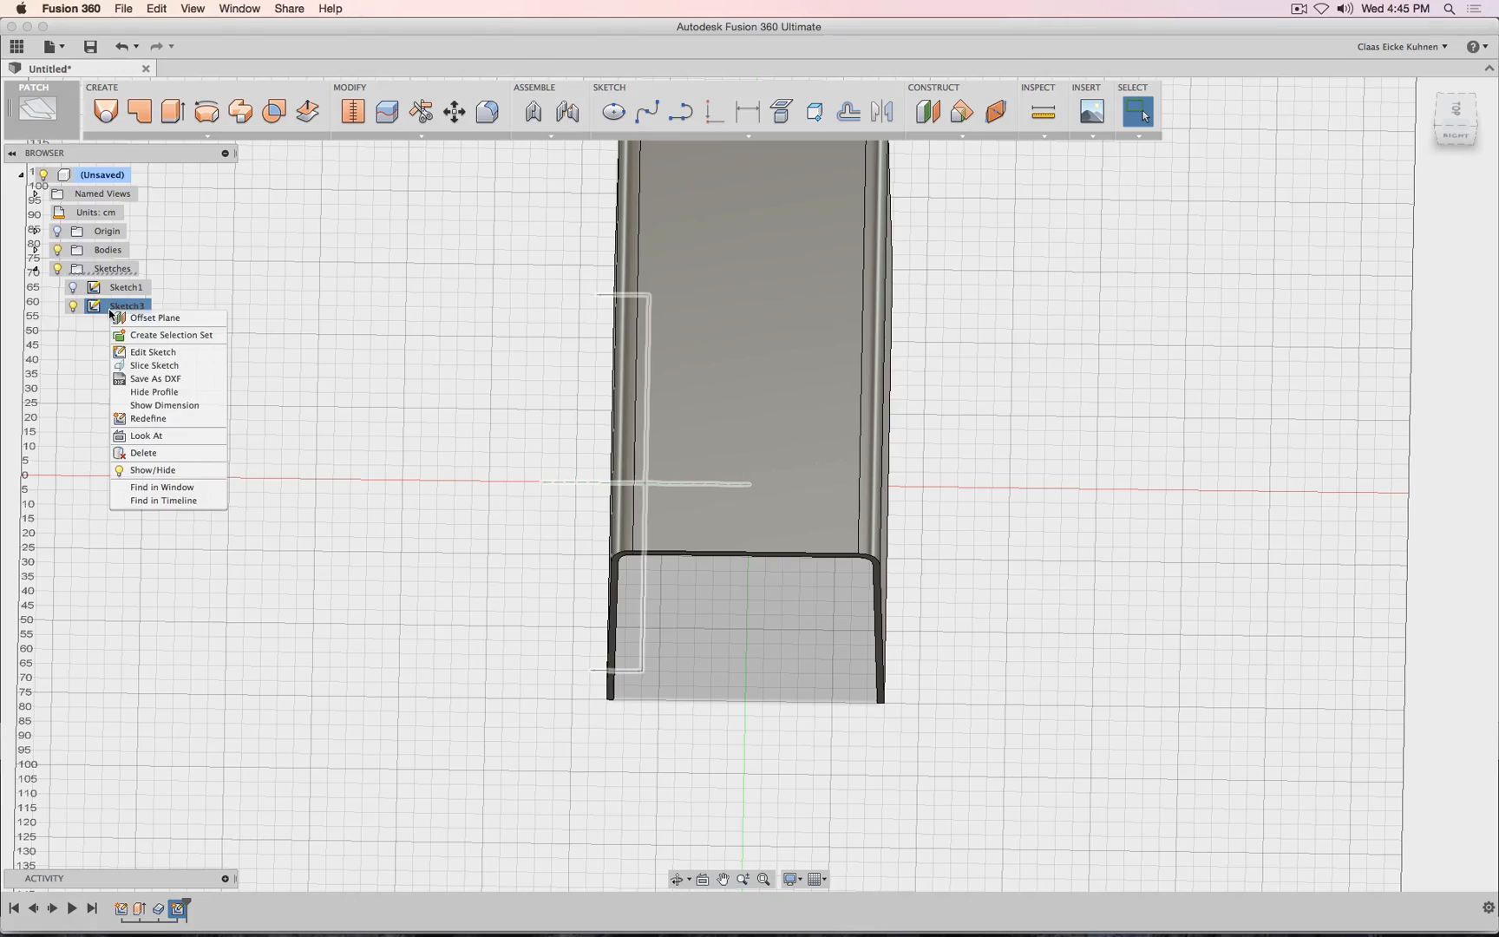
left_click(180, 406)
left_click(1426, 89)
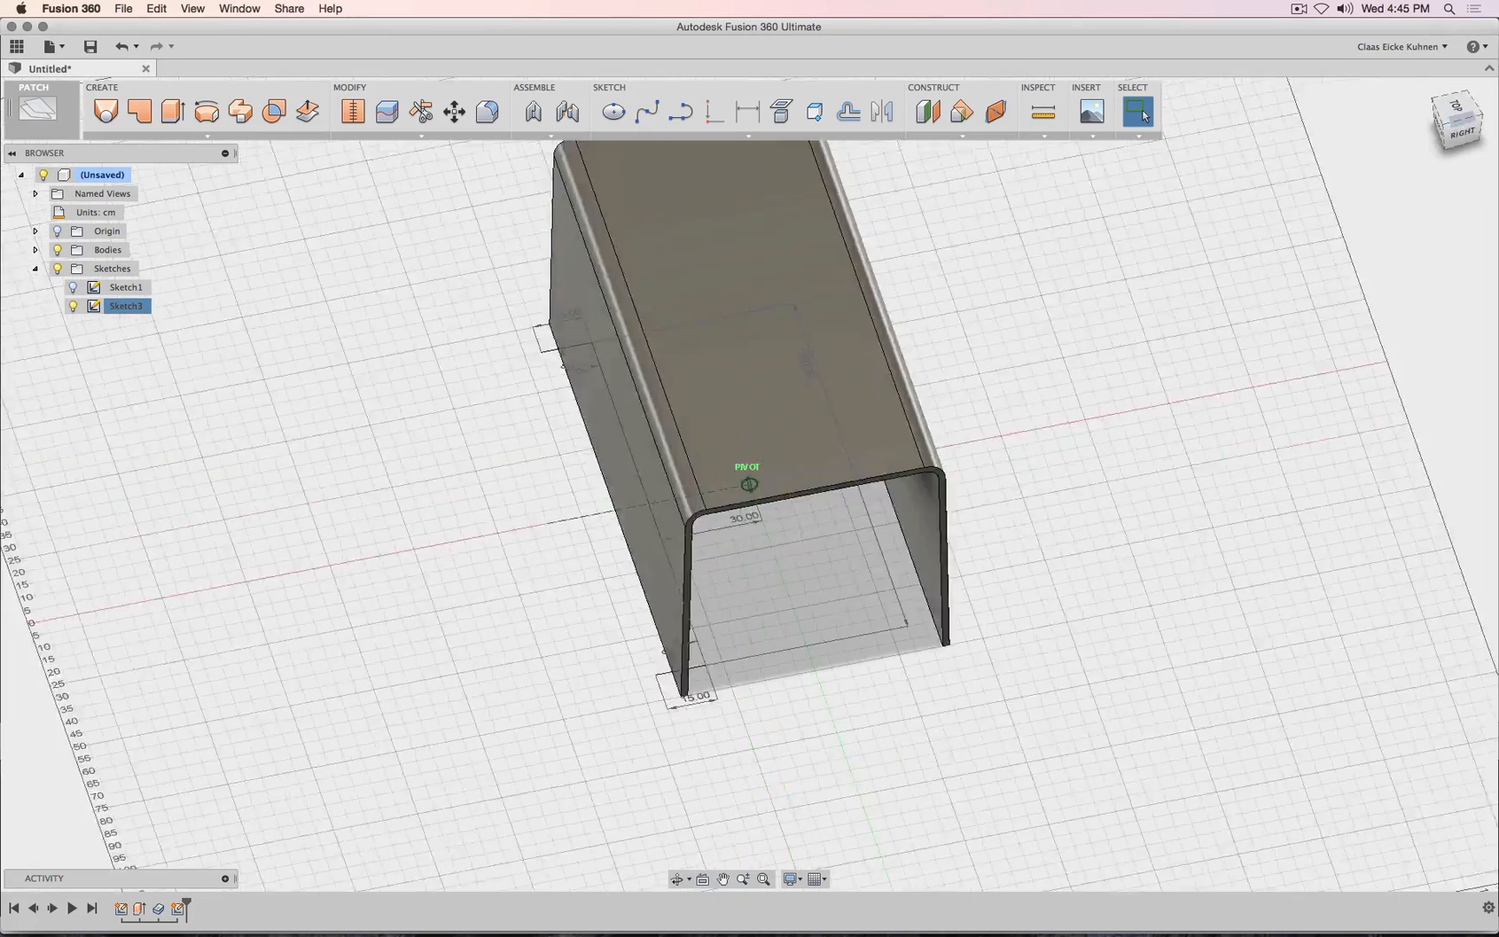
mouse_move(1461, 119)
left_mouse_down()
mouse_move(1489, 106)
mouse_move(1458, 117)
left_mouse_up()
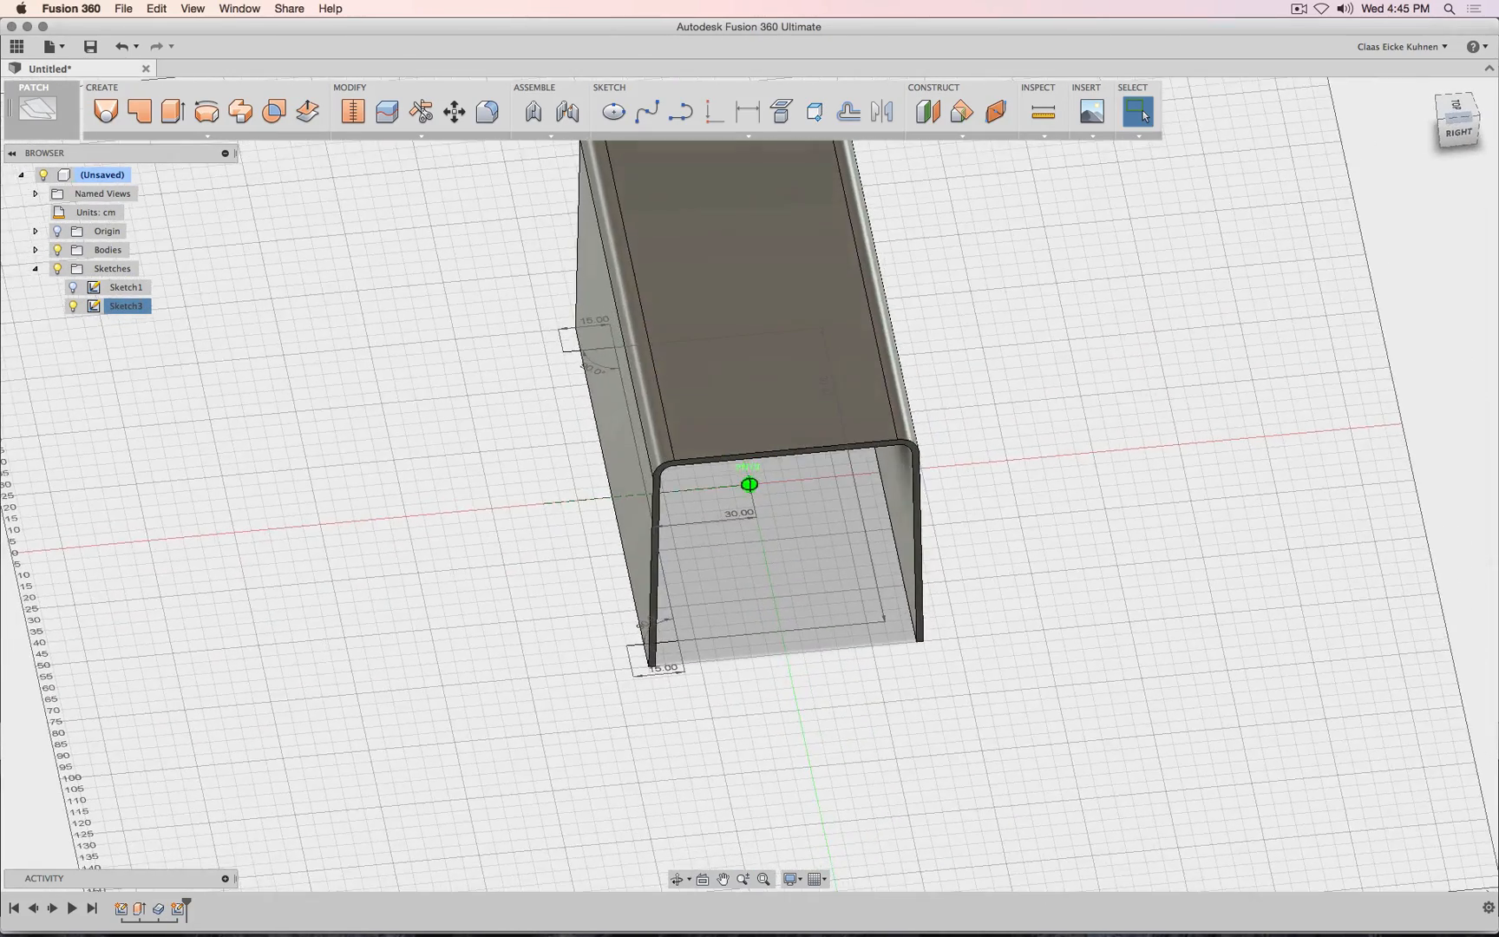
Split the U-shaped table body using the bracket sketch as an extended splitting tool.
left_click(387, 112)
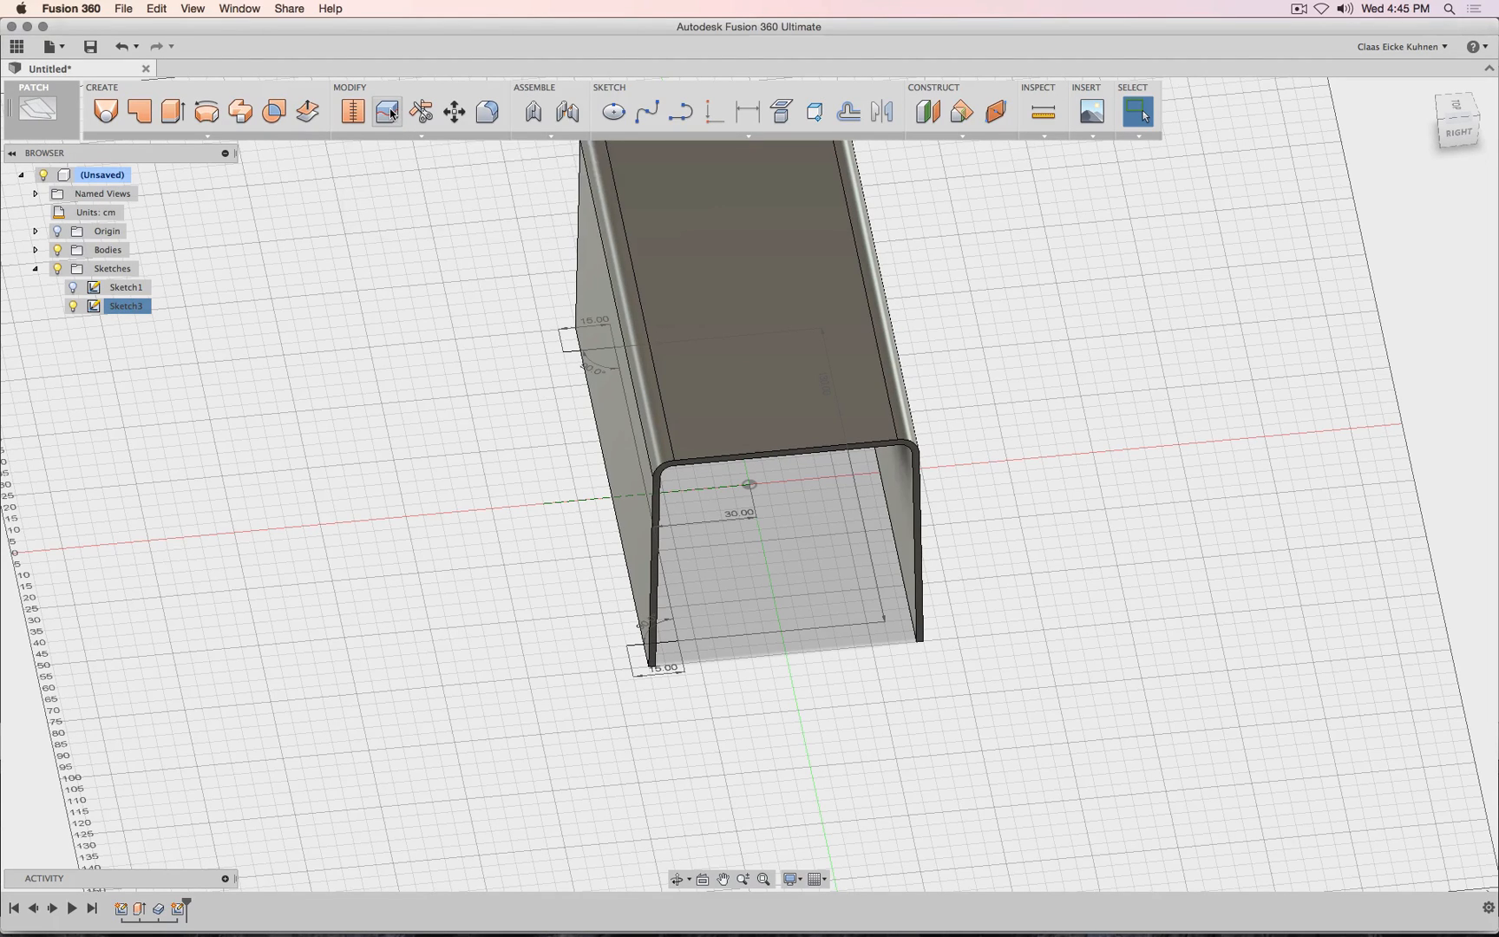
left_click(576, 326)
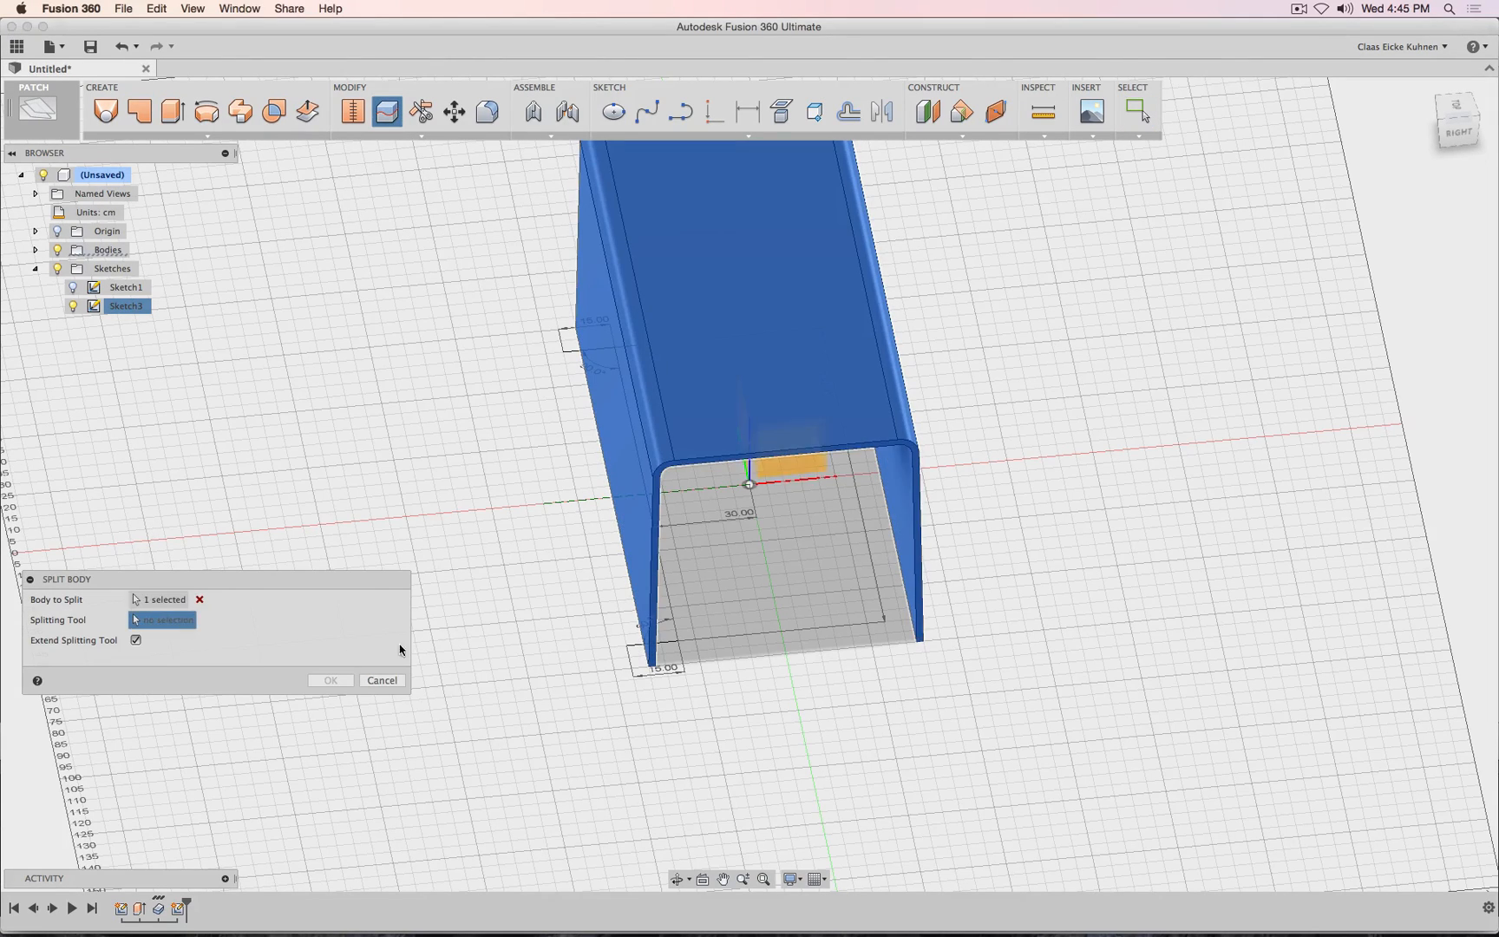
left_click(665, 646)
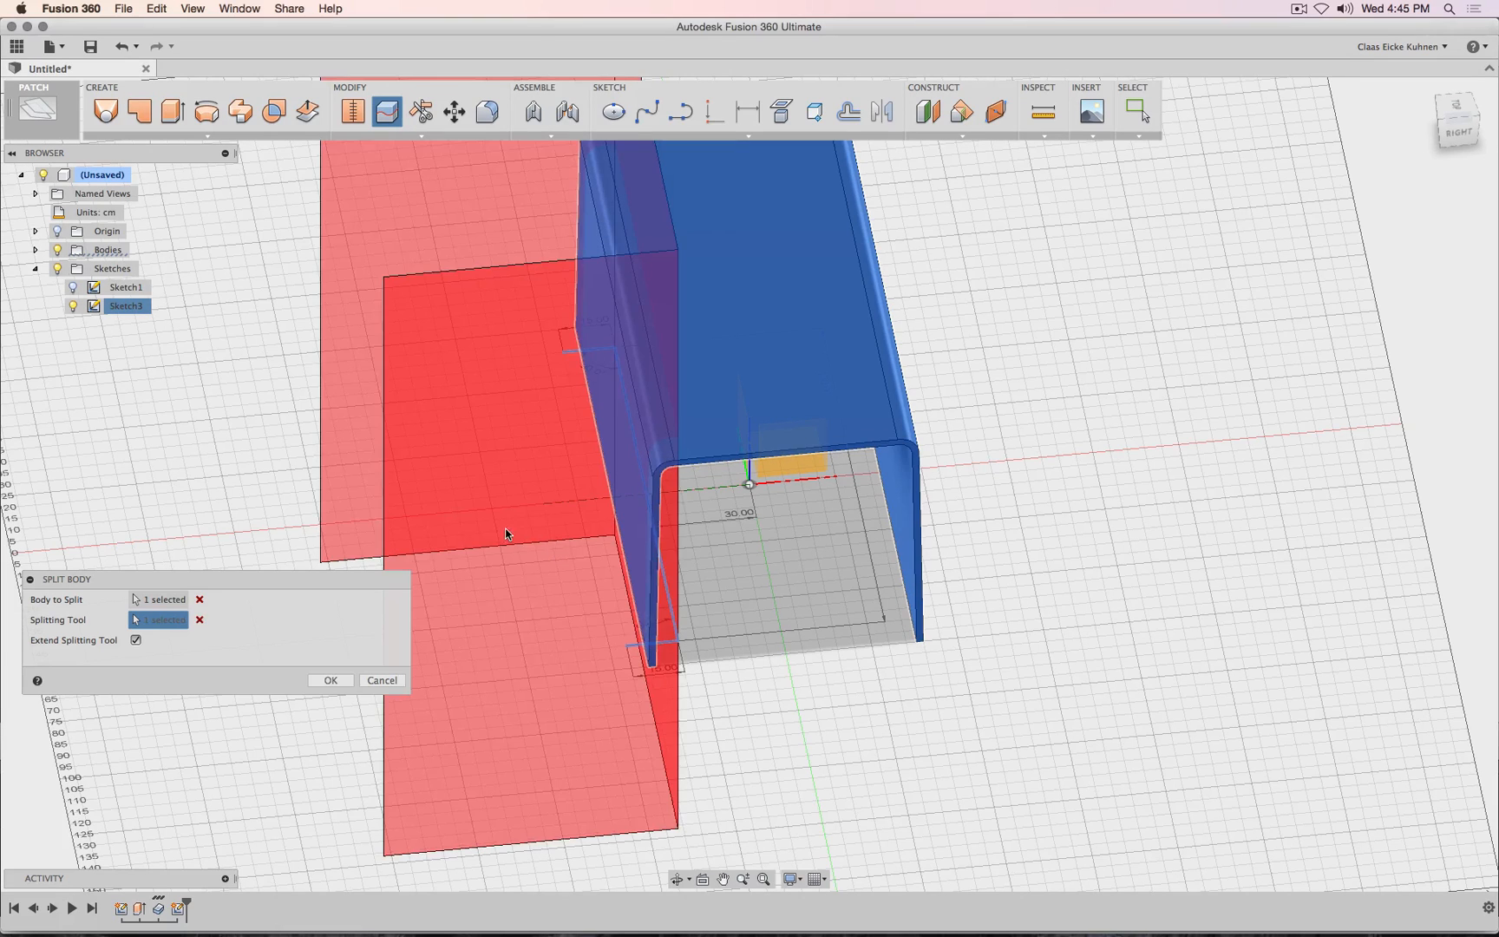
left_click(332, 680)
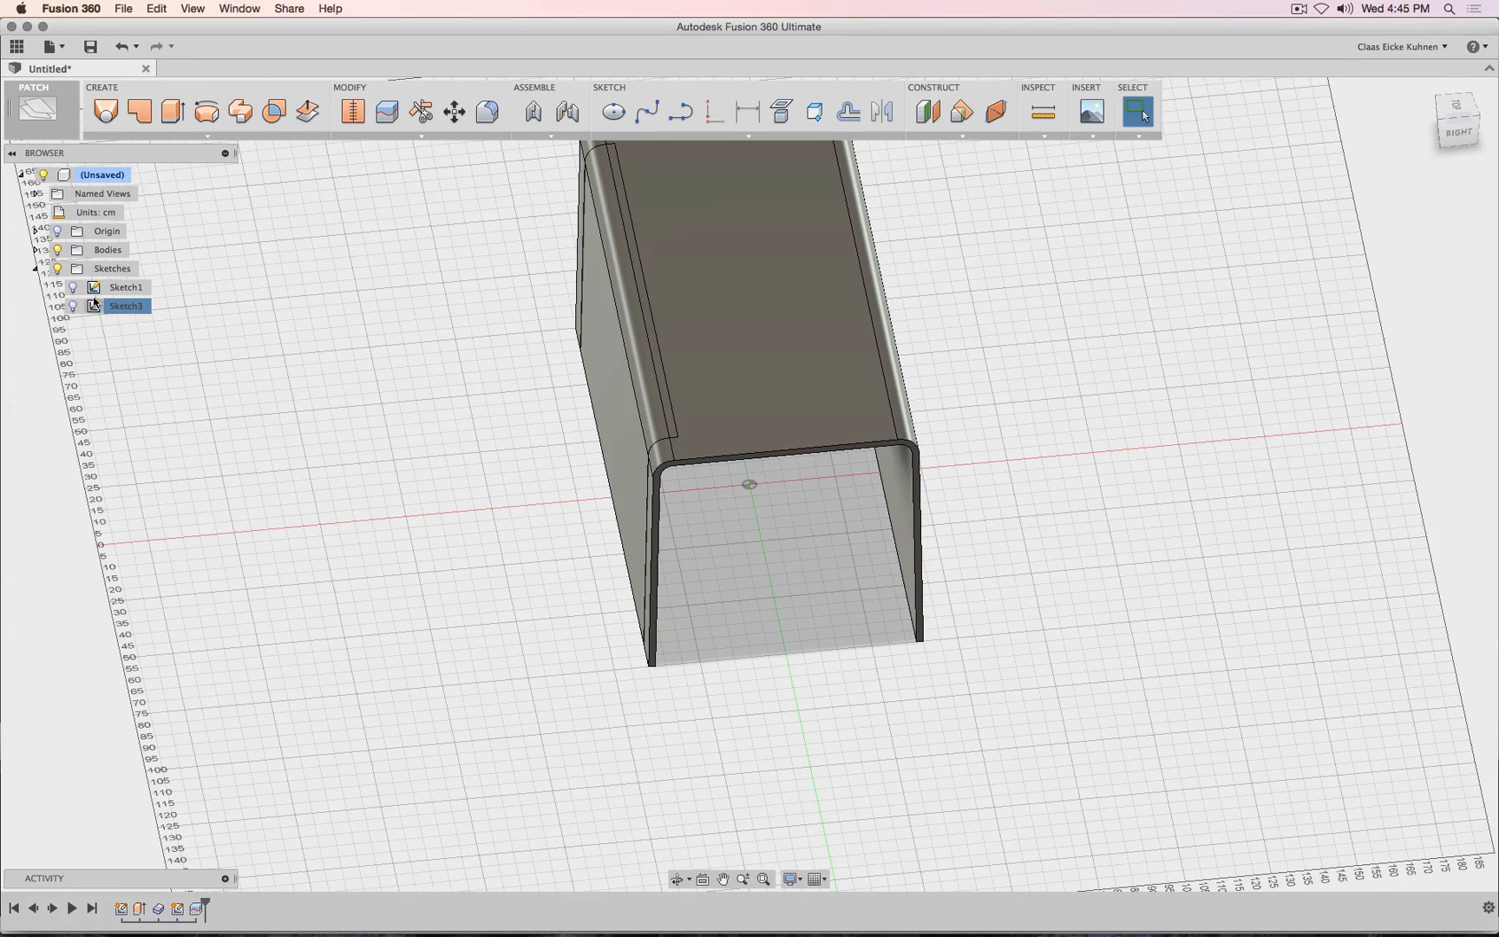
Hide the piece split off from the table's side so only the tabletop with cut-out legs shows.
left_click(36, 250)
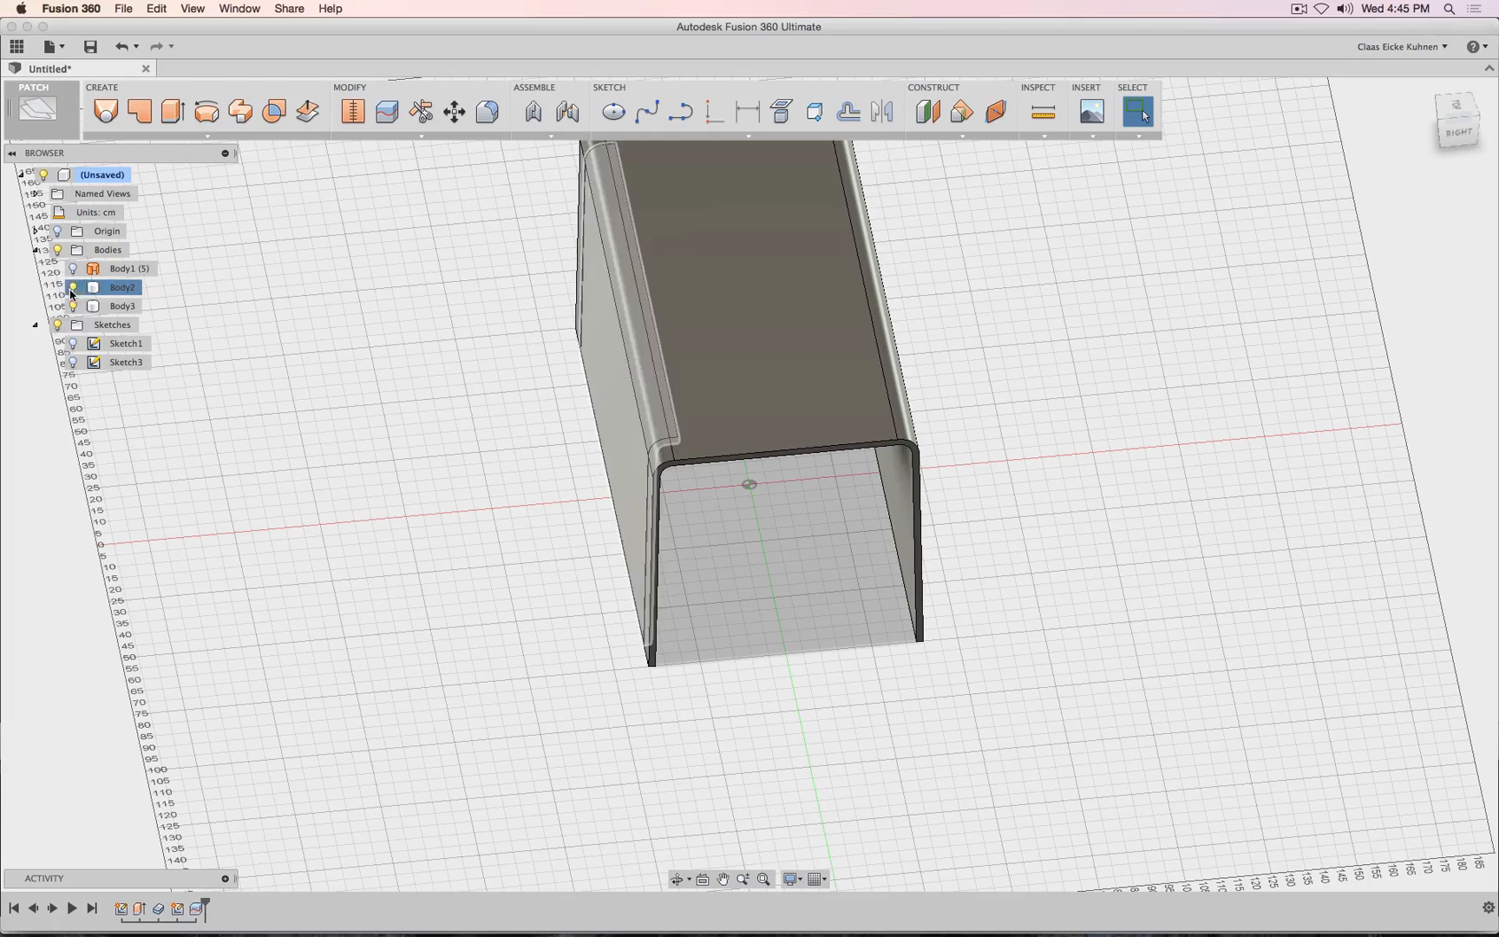
left_click(71, 287)
mouse_move(1457, 136)
left_mouse_down()
mouse_move(1169, 102)
mouse_move(1152, 144)
mouse_move(1152, 129)
mouse_move(1206, 105)
mouse_move(1245, 120)
mouse_move(1235, 136)
left_mouse_up()
left_click_drag(1254, 250, 1261, 227)
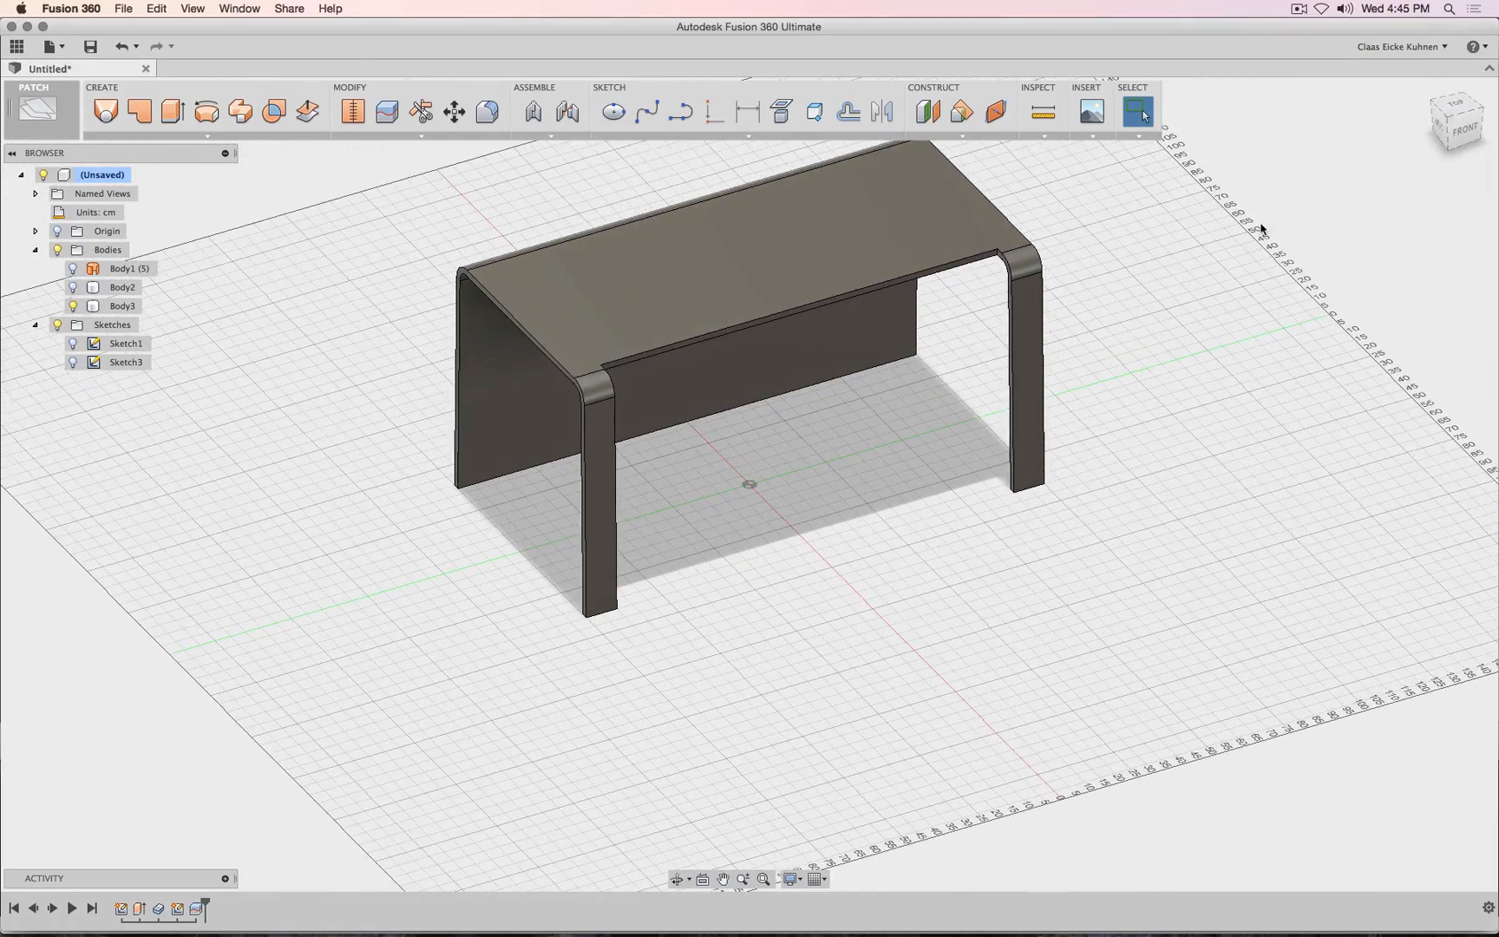
left_click(488, 111)
scroll(956, 254, "up", 10)
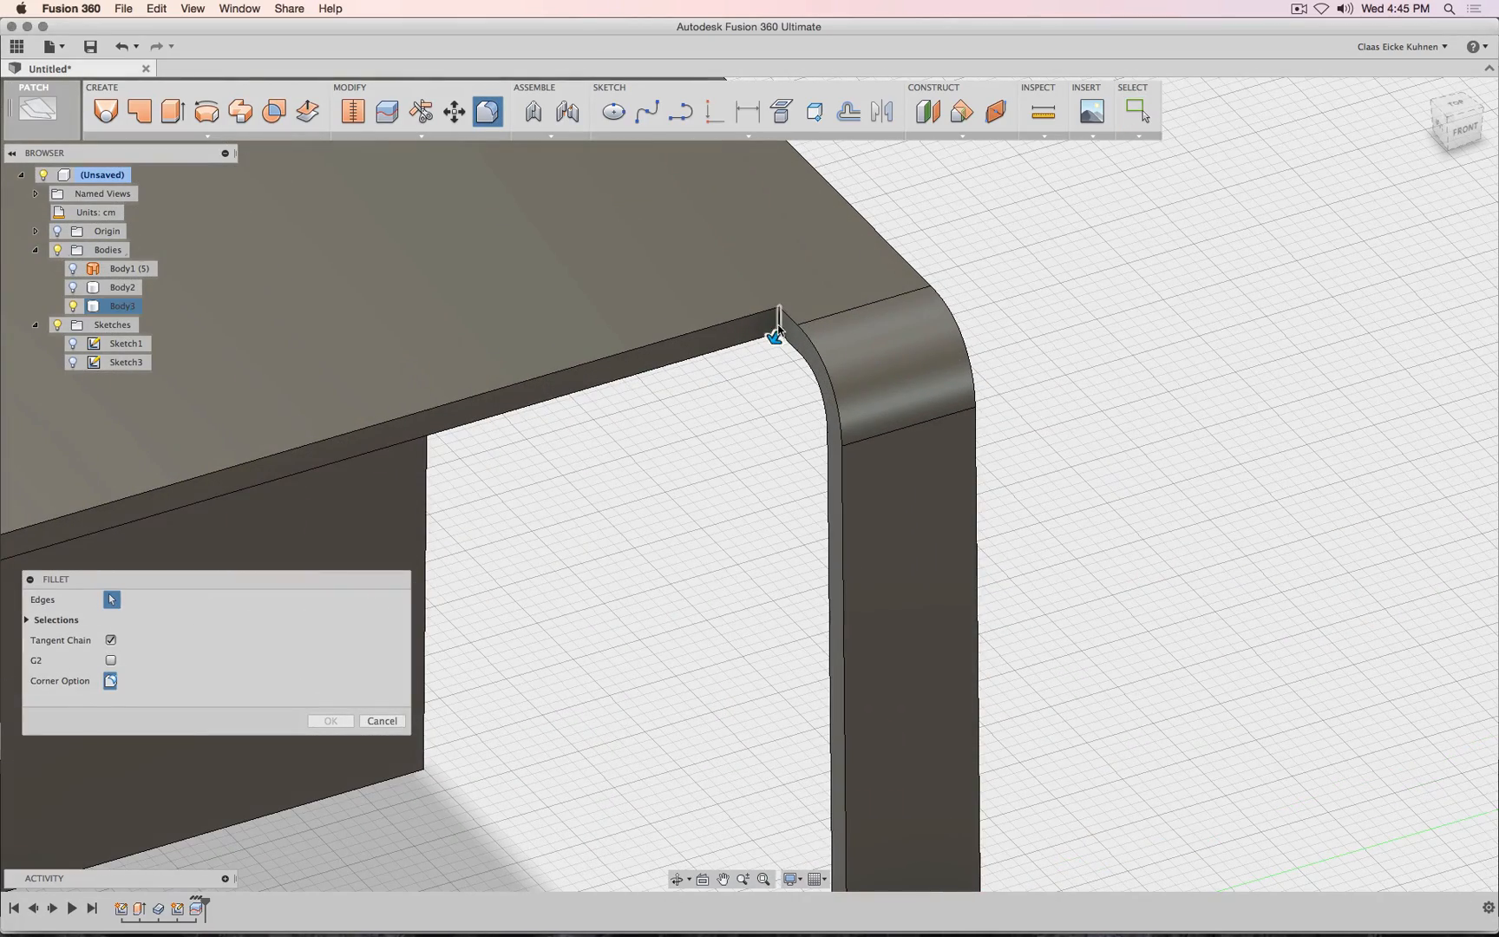
left_click(778, 329)
left_click_drag(775, 334, 739, 420)
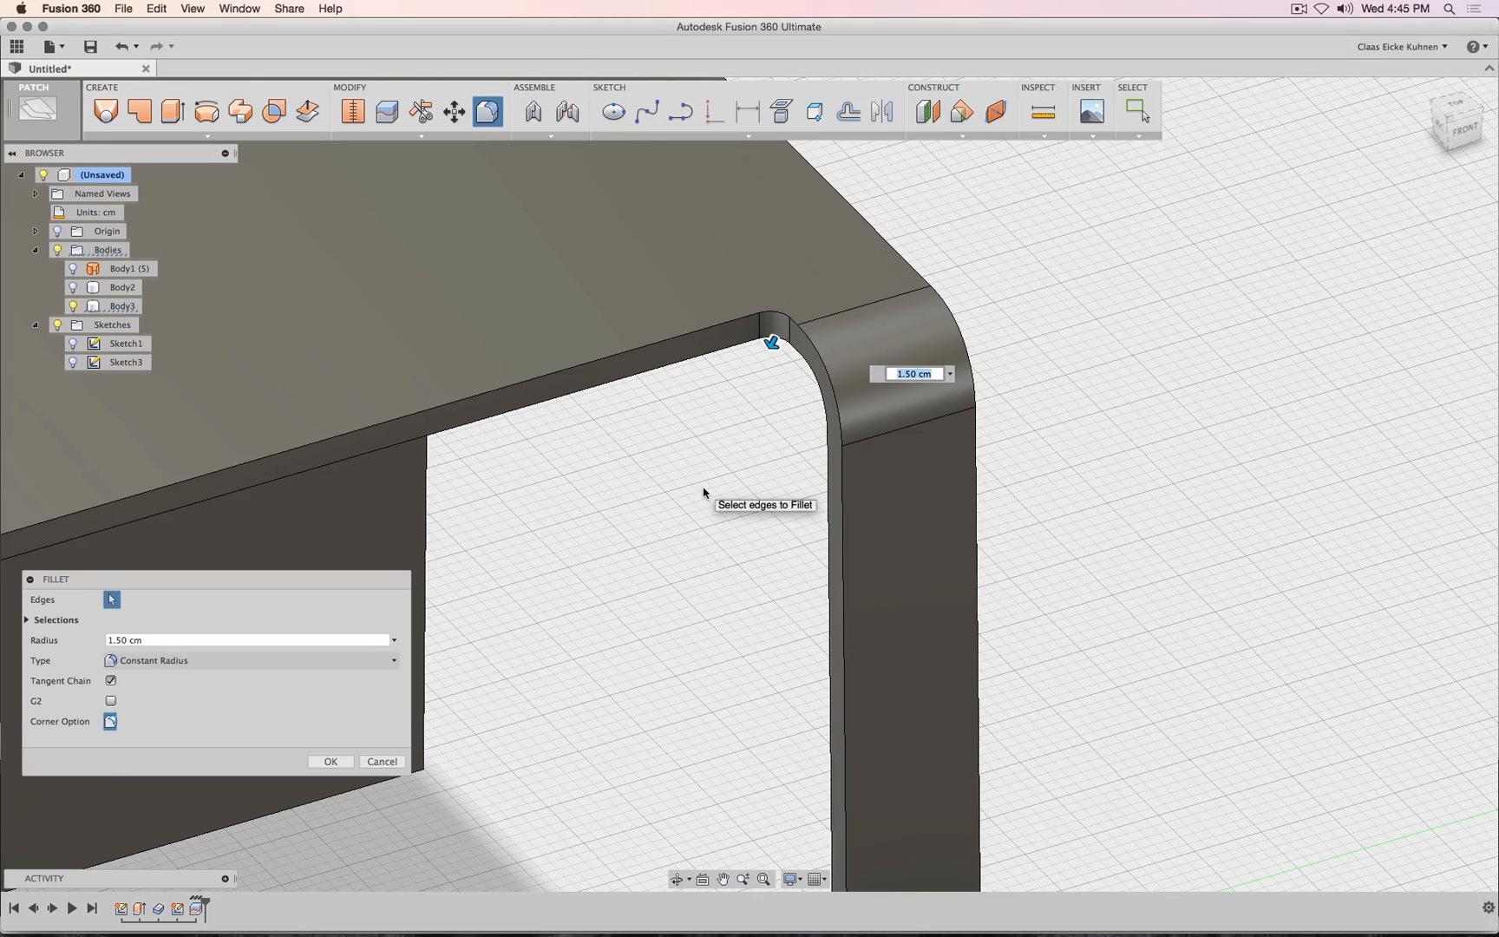
key("Return")
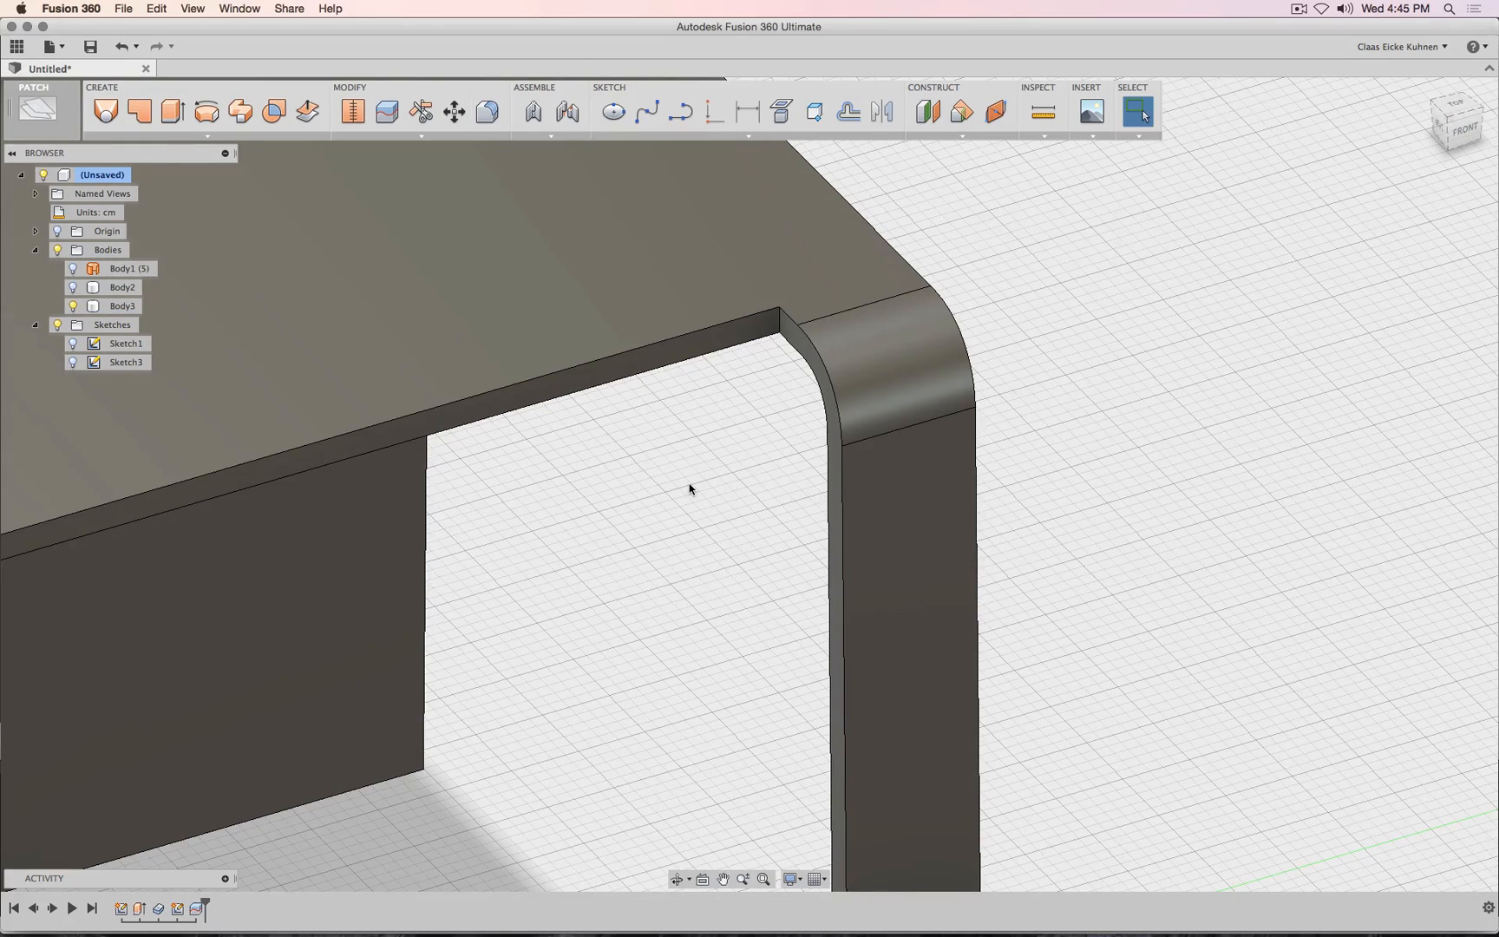
scroll(690, 488, "down", 5)
scroll(873, 414, "down", 3)
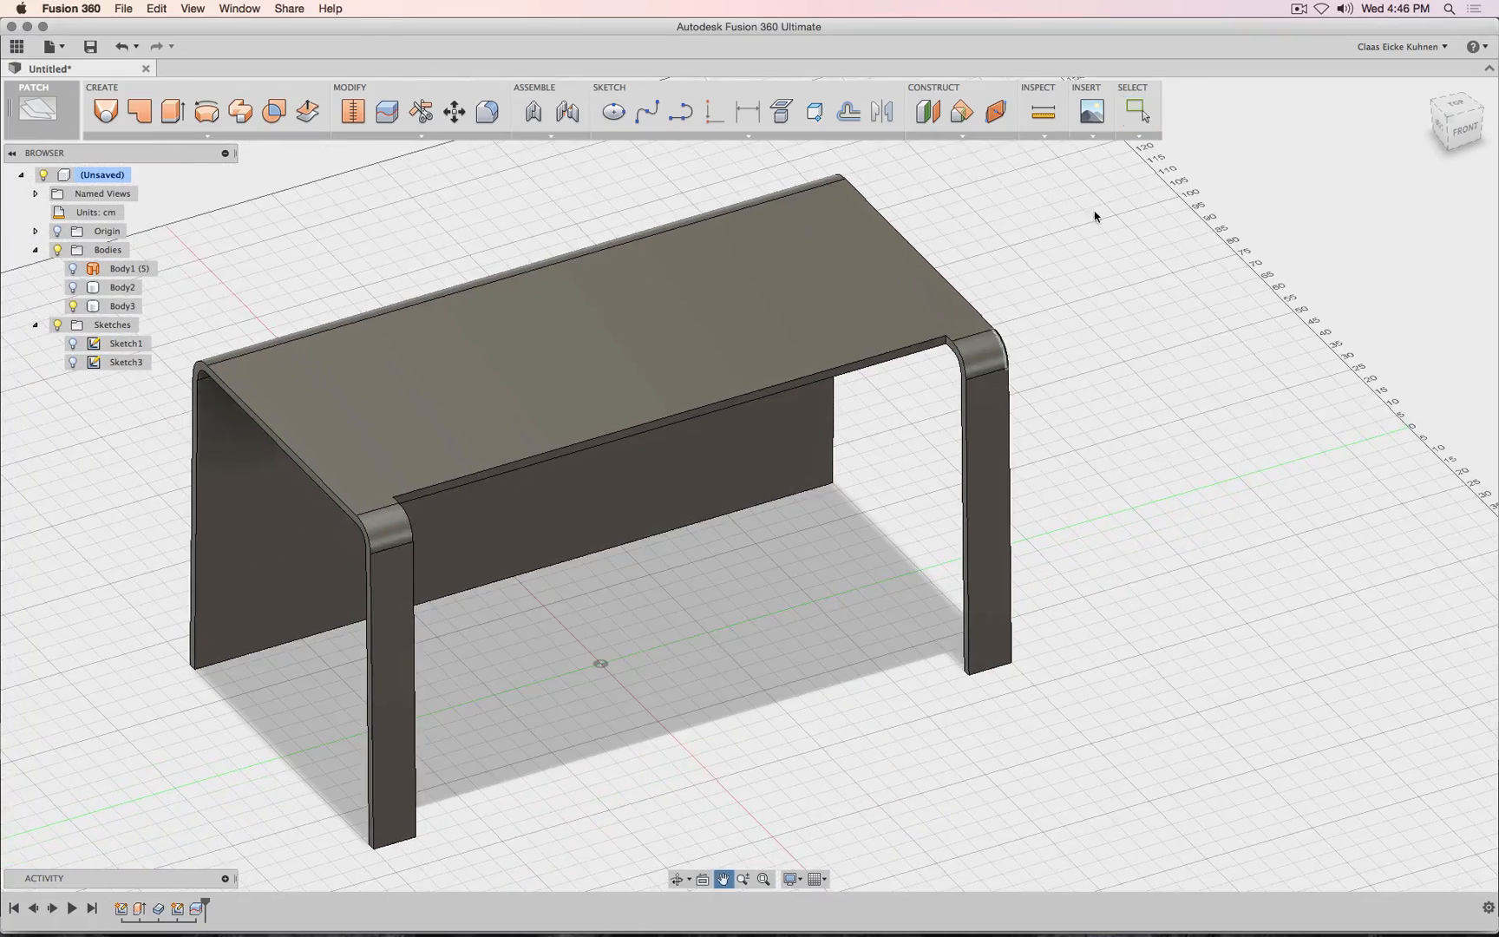
Switch from the Patch workspace to the Model workspace.
left_click_drag(1429, 141, 1366, 149)
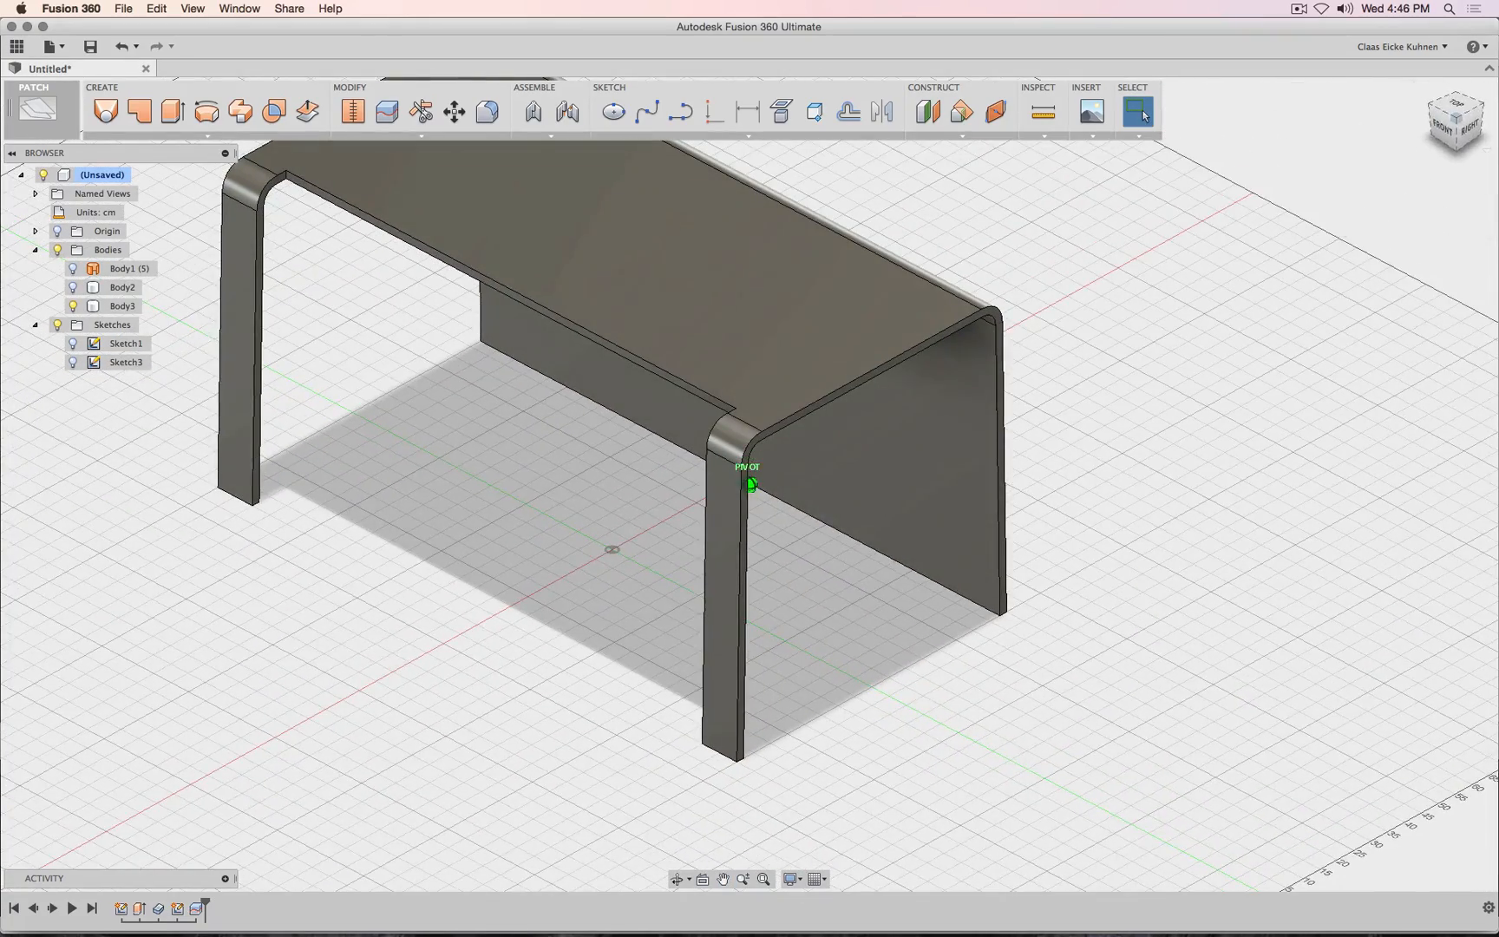
middle_click_drag(1230, 223, 1313, 295)
key("Escape")
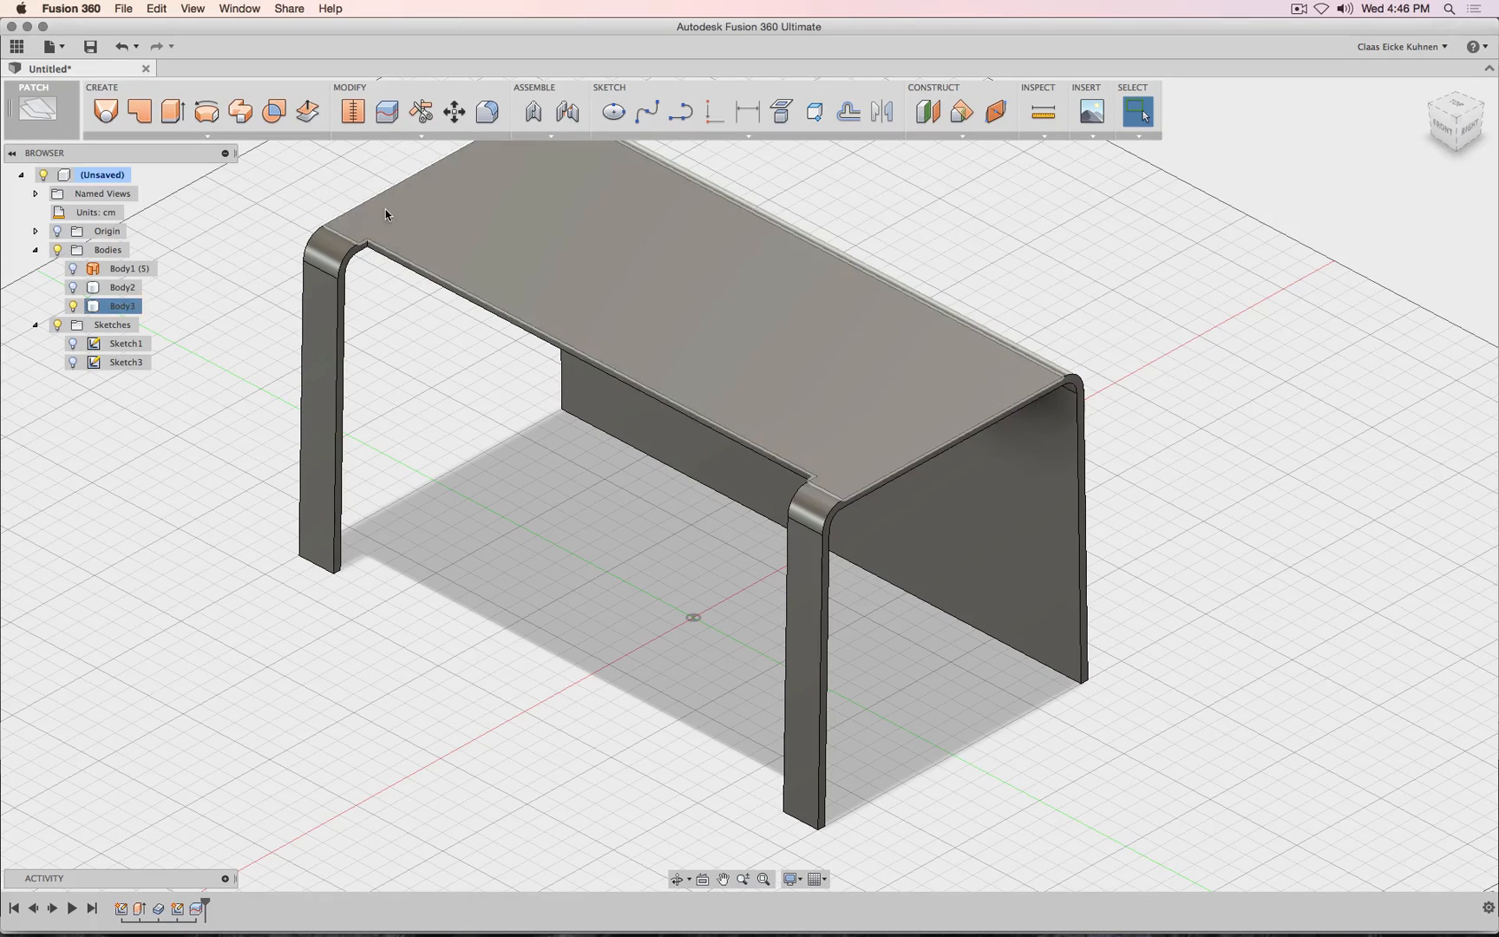
left_click(42, 122)
left_click(43, 174)
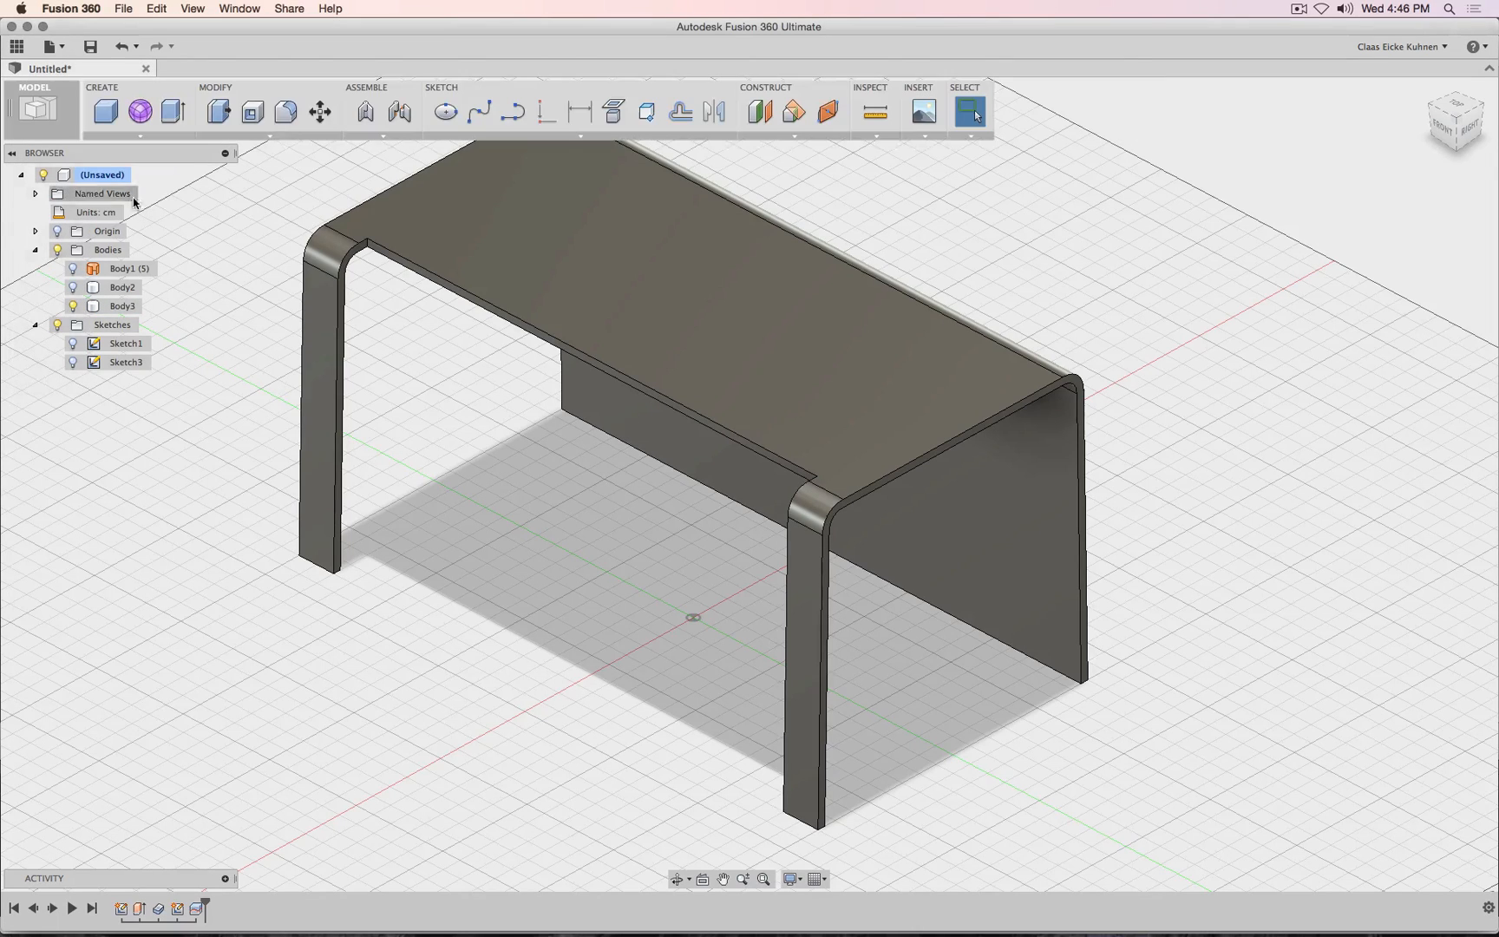
Mirror the Split Body feature across the vertical origin plane to the table's opposite long side, using the Features pattern type.
left_click(157, 137)
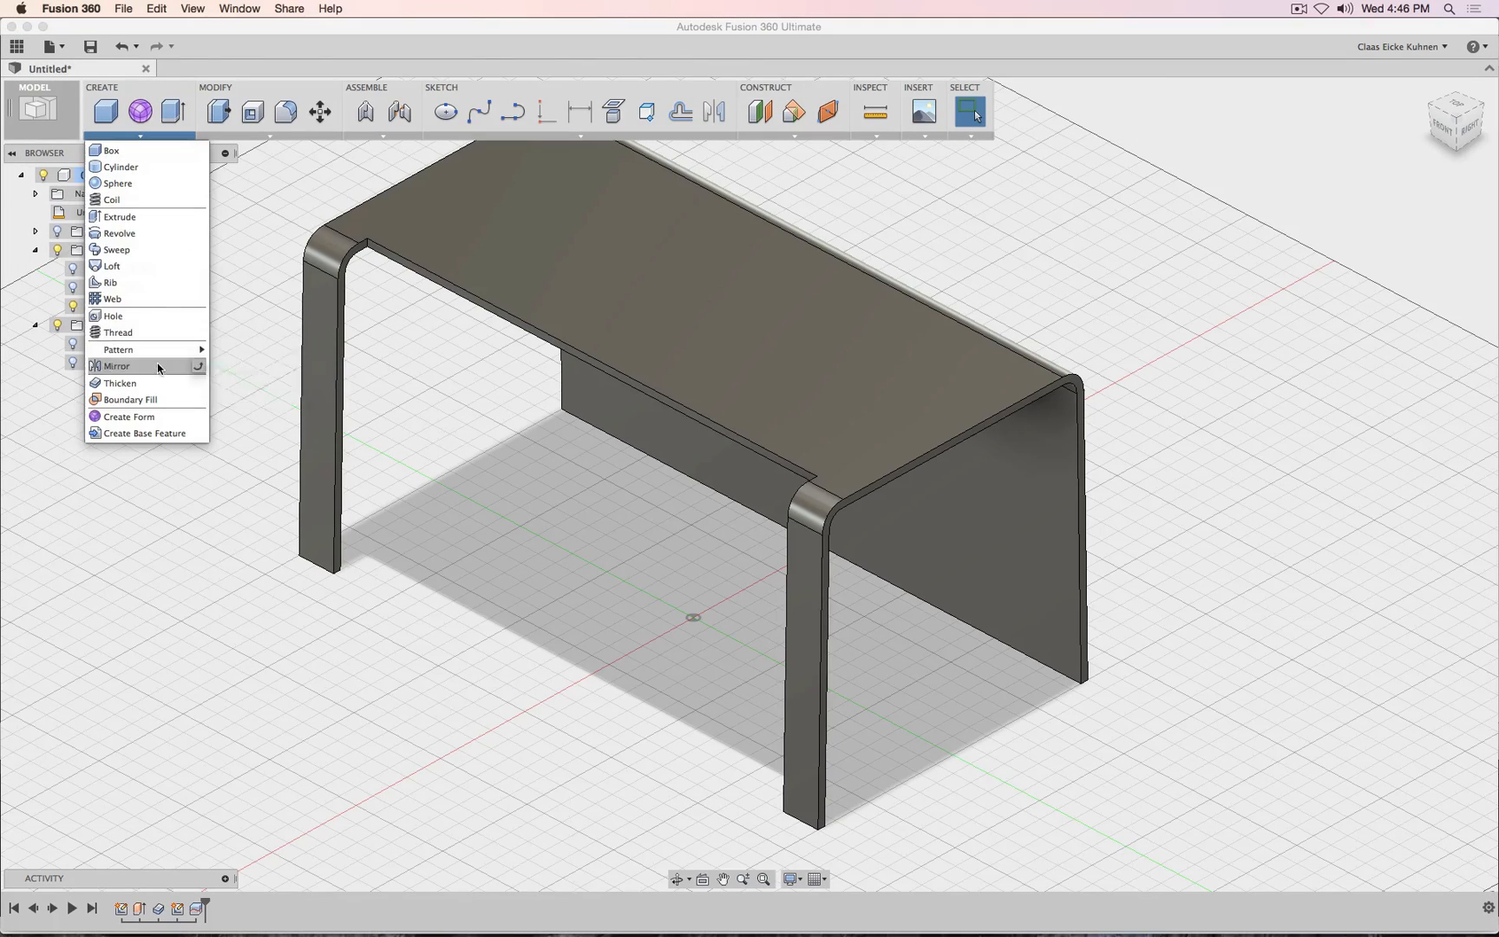
left_click(156, 351)
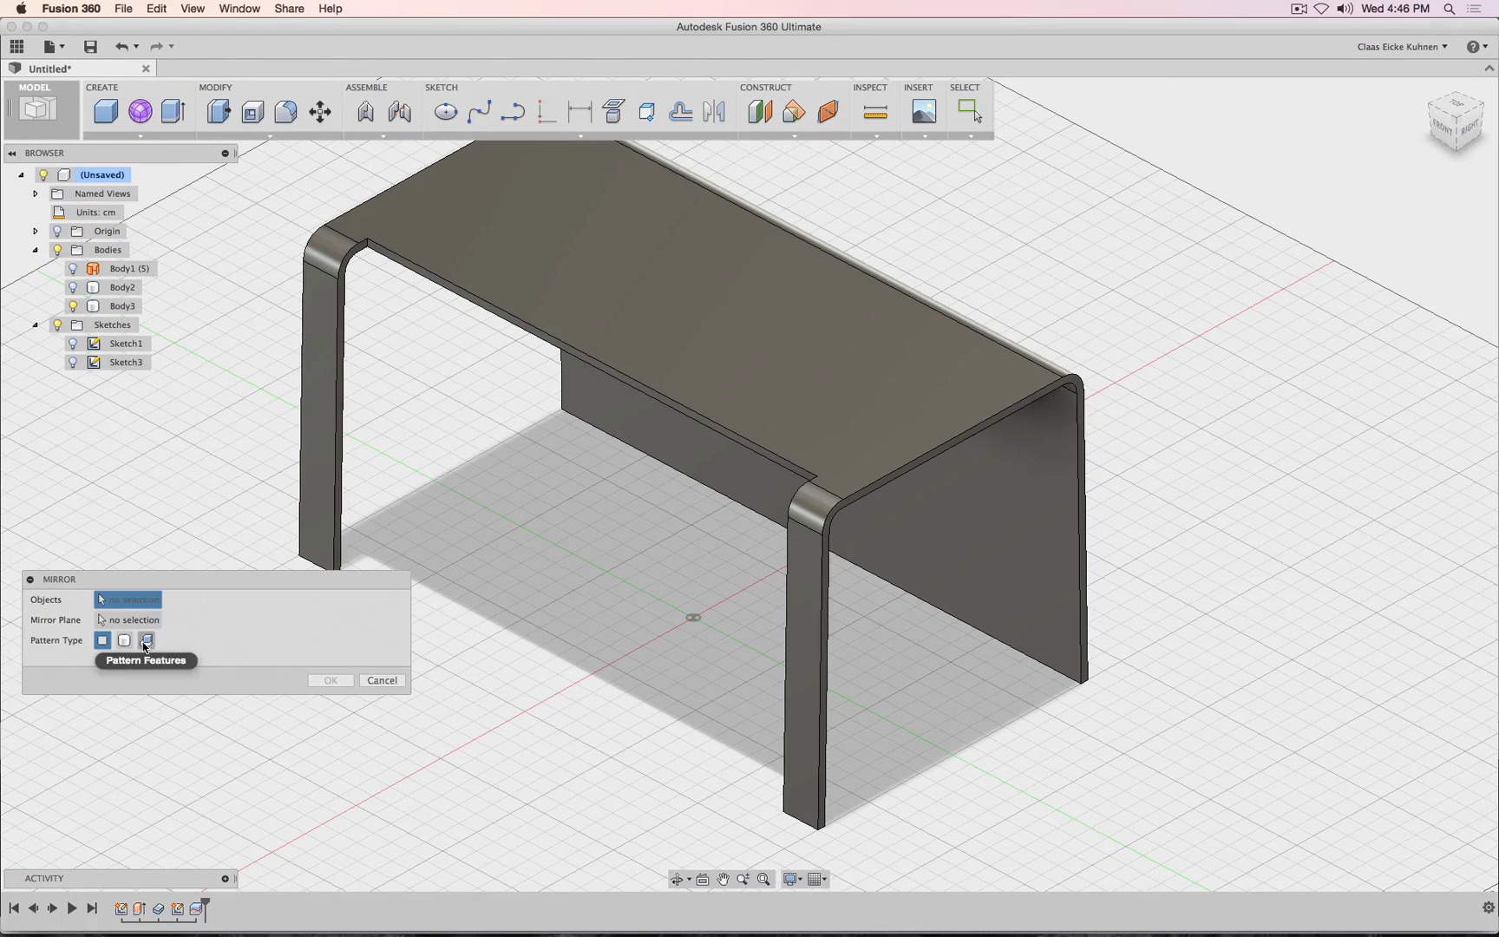
left_click(145, 641)
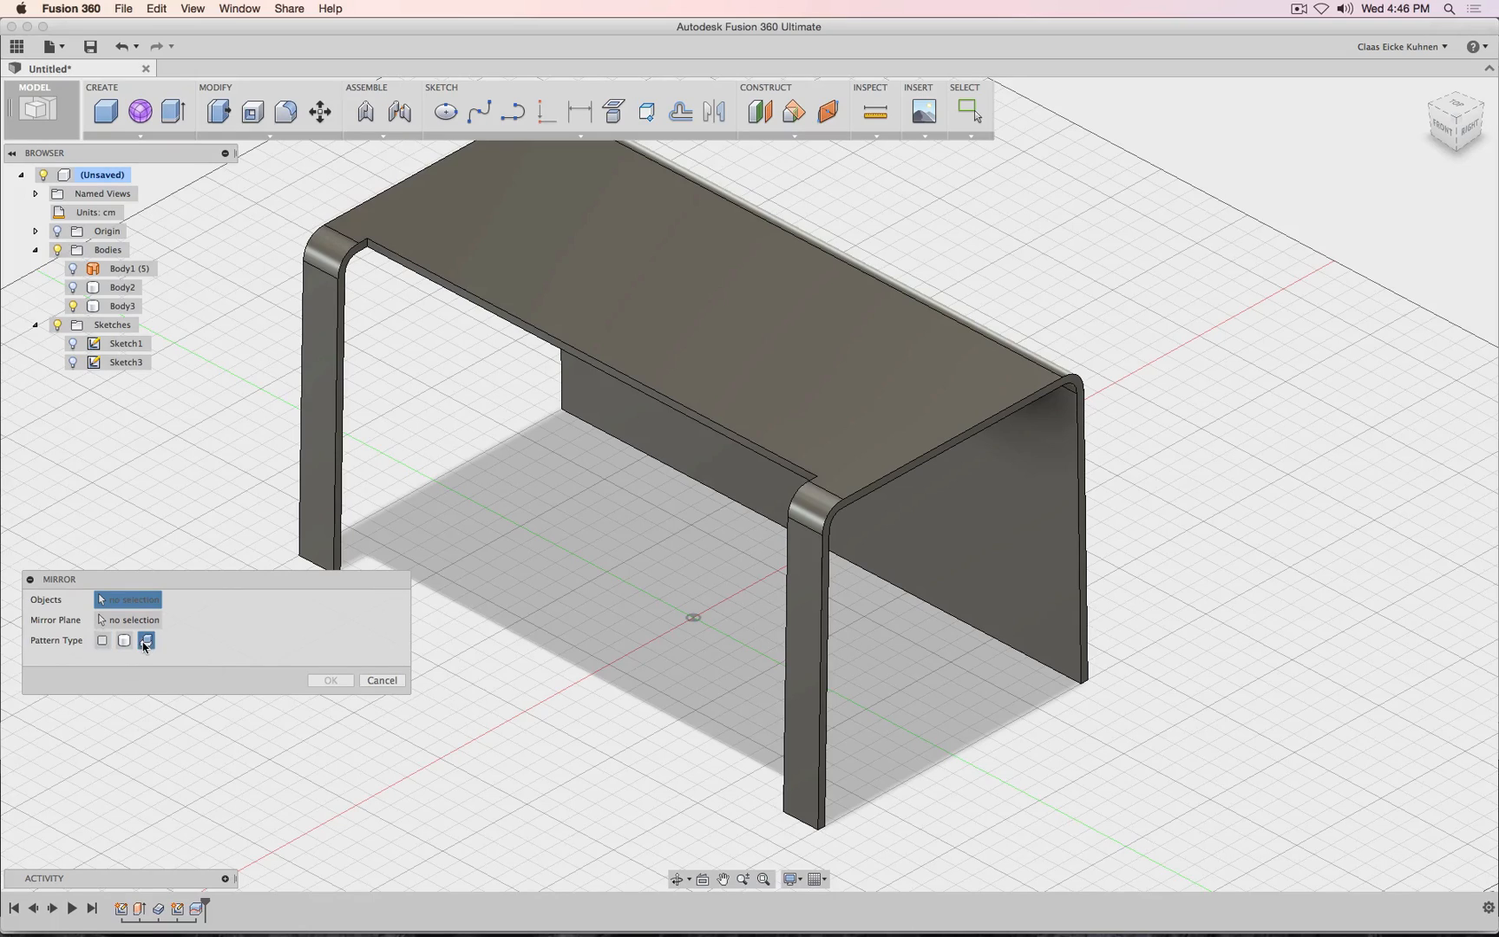
left_click(198, 910)
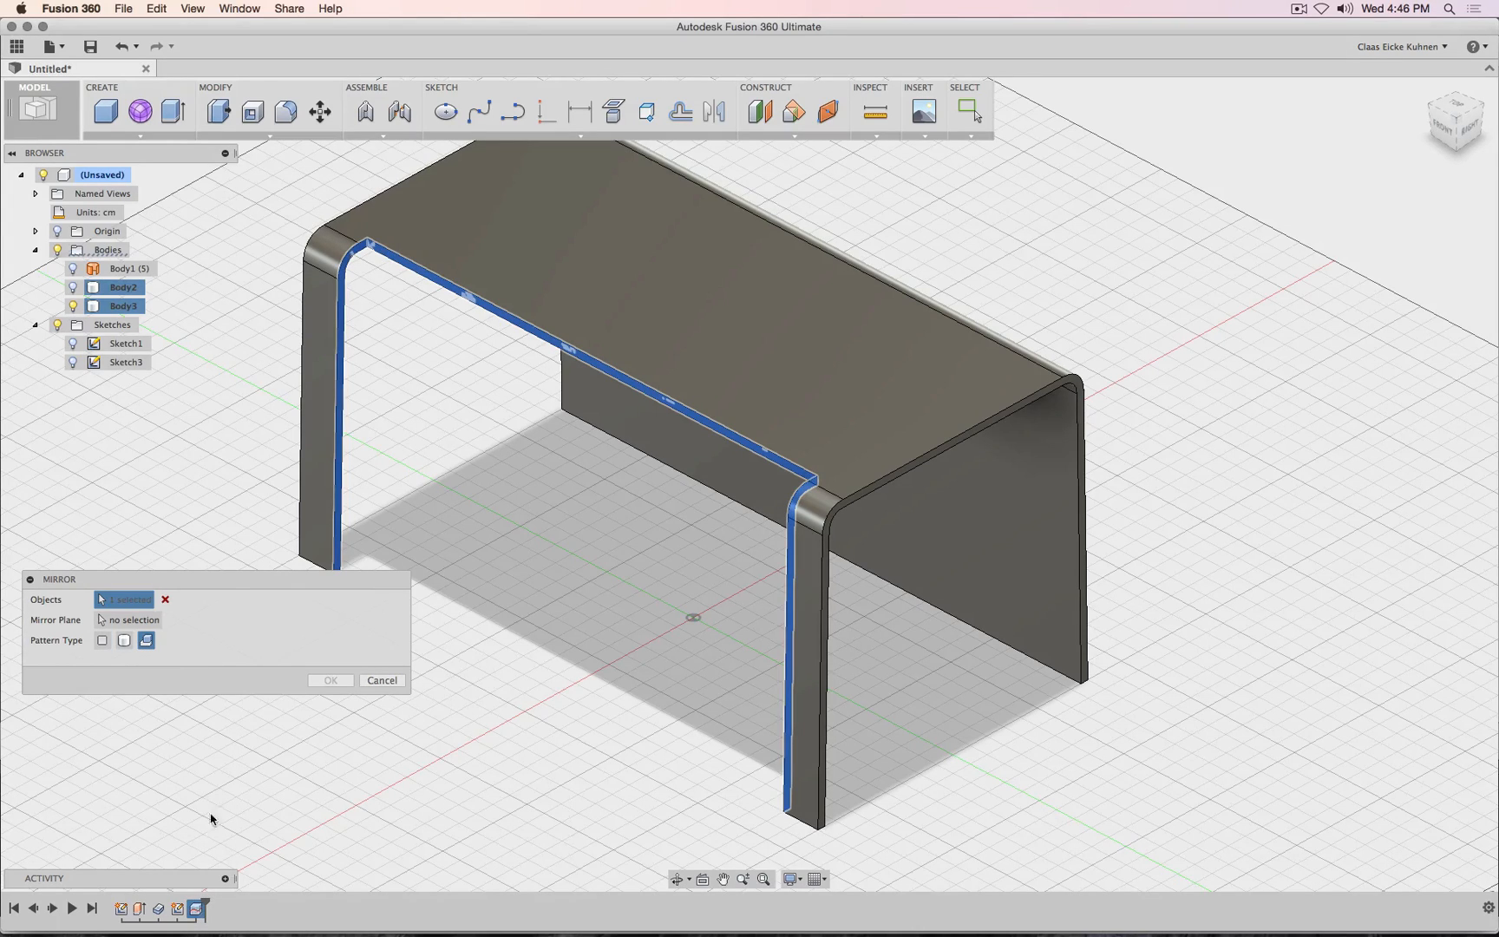
left_click(151, 622)
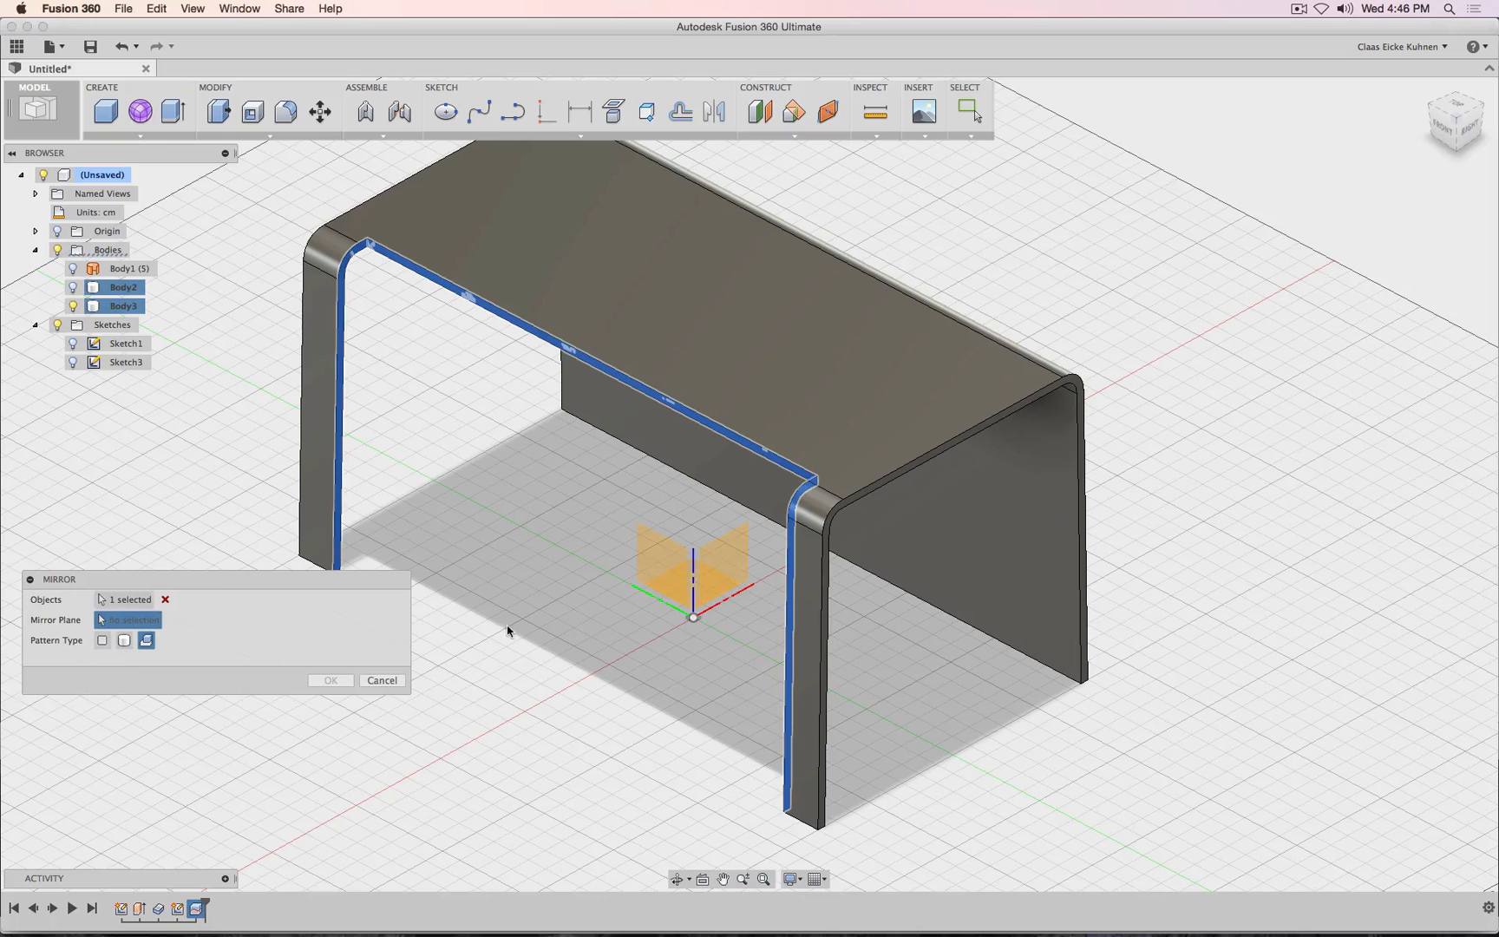
left_click(657, 541)
left_click(330, 680)
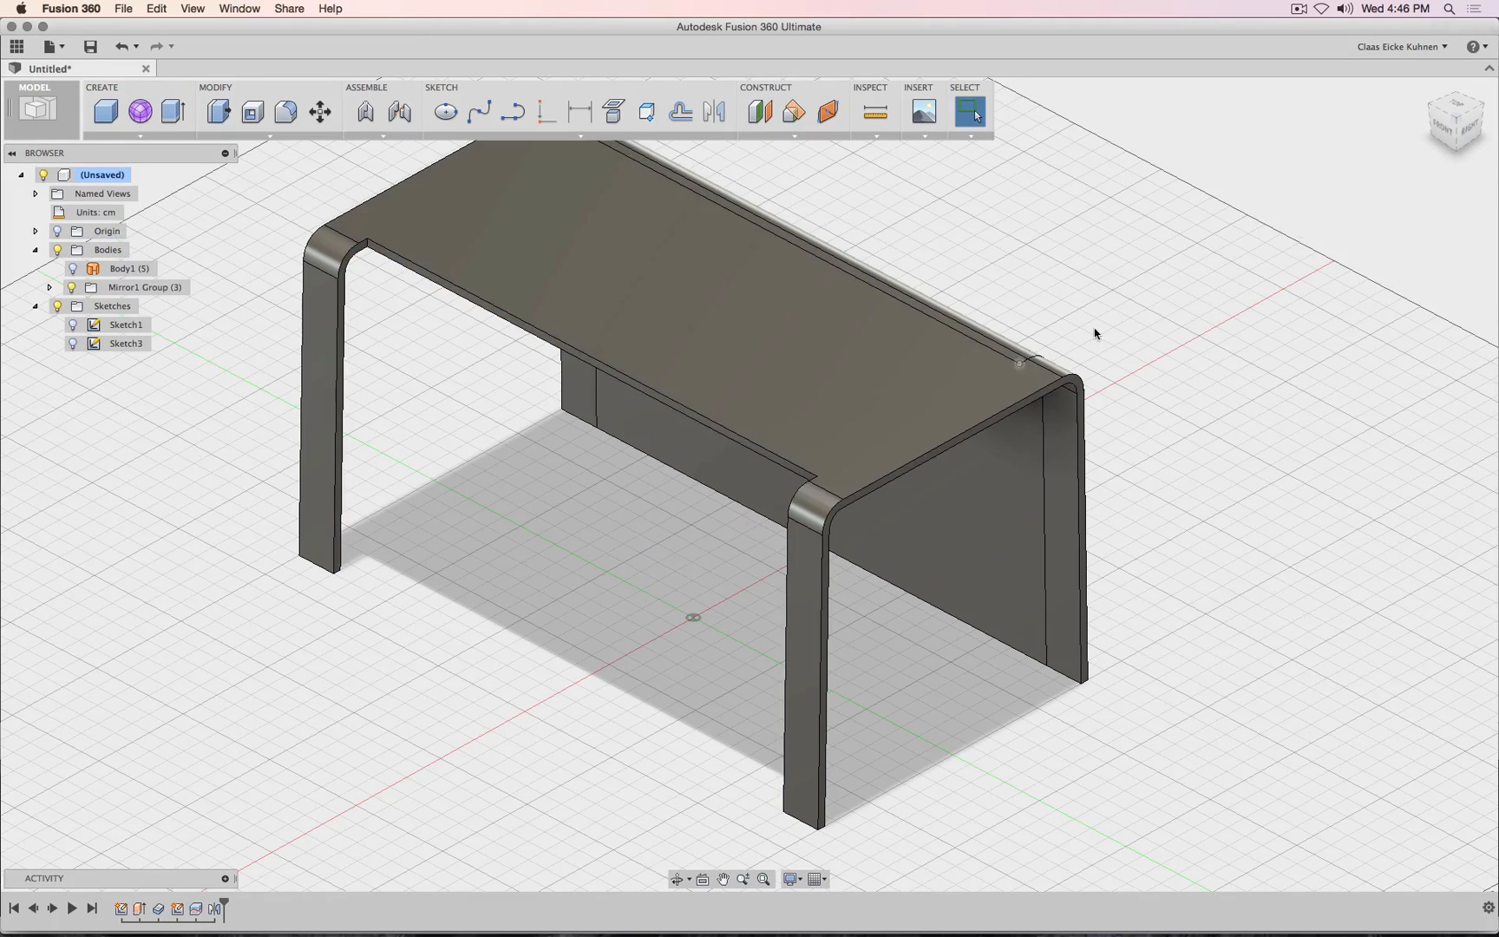
Undo the mirror and delete the Split Body feature from the design history.
left_click_drag(1464, 123, 1170, 179)
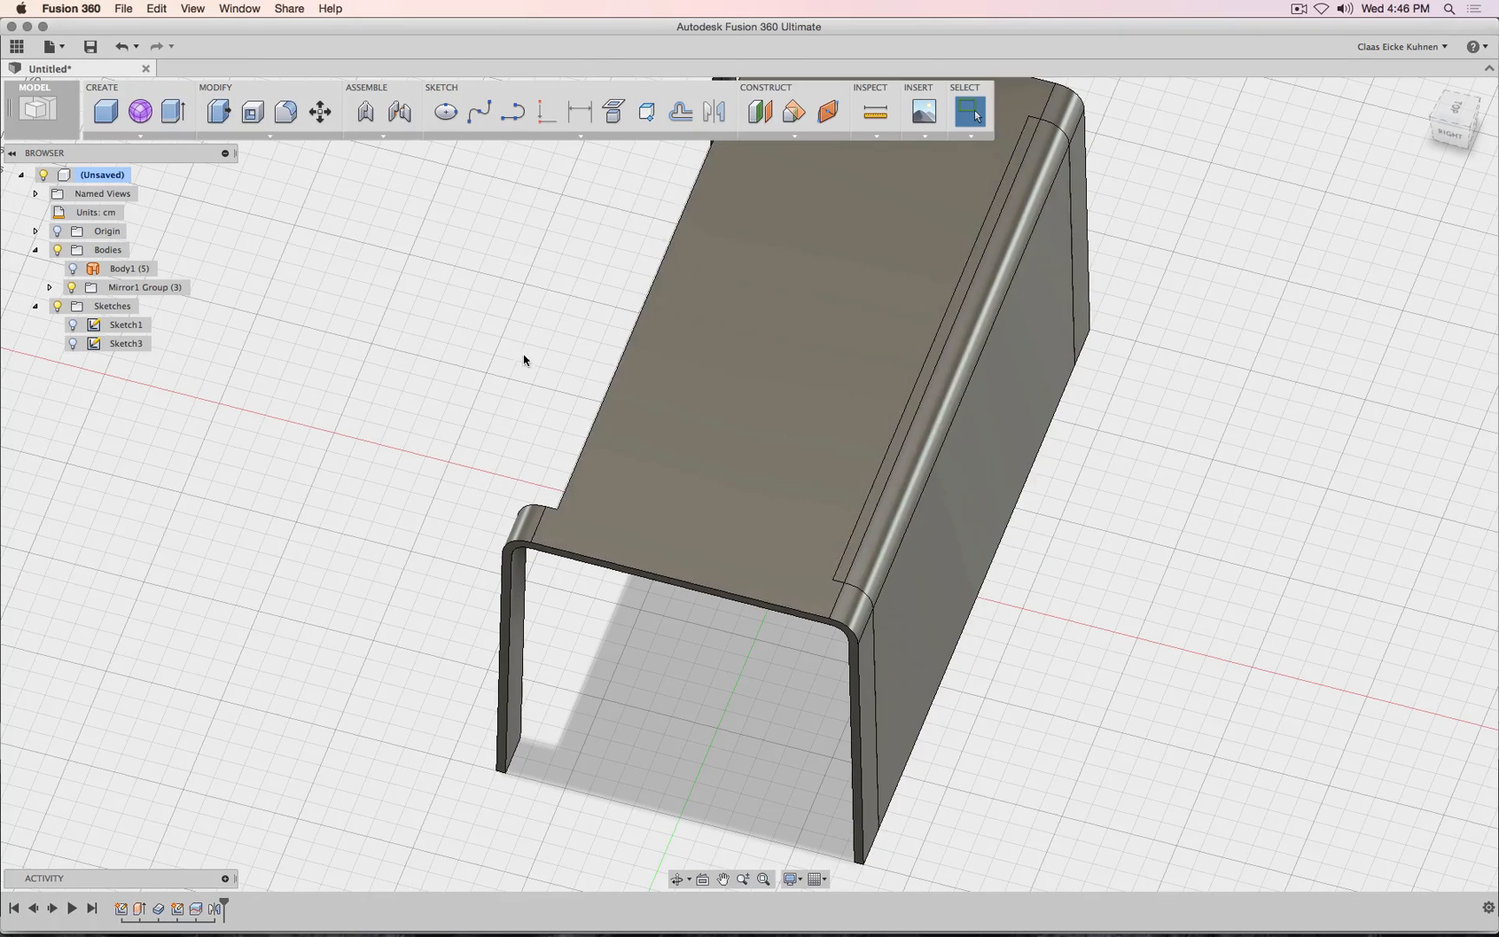
key("super+z")
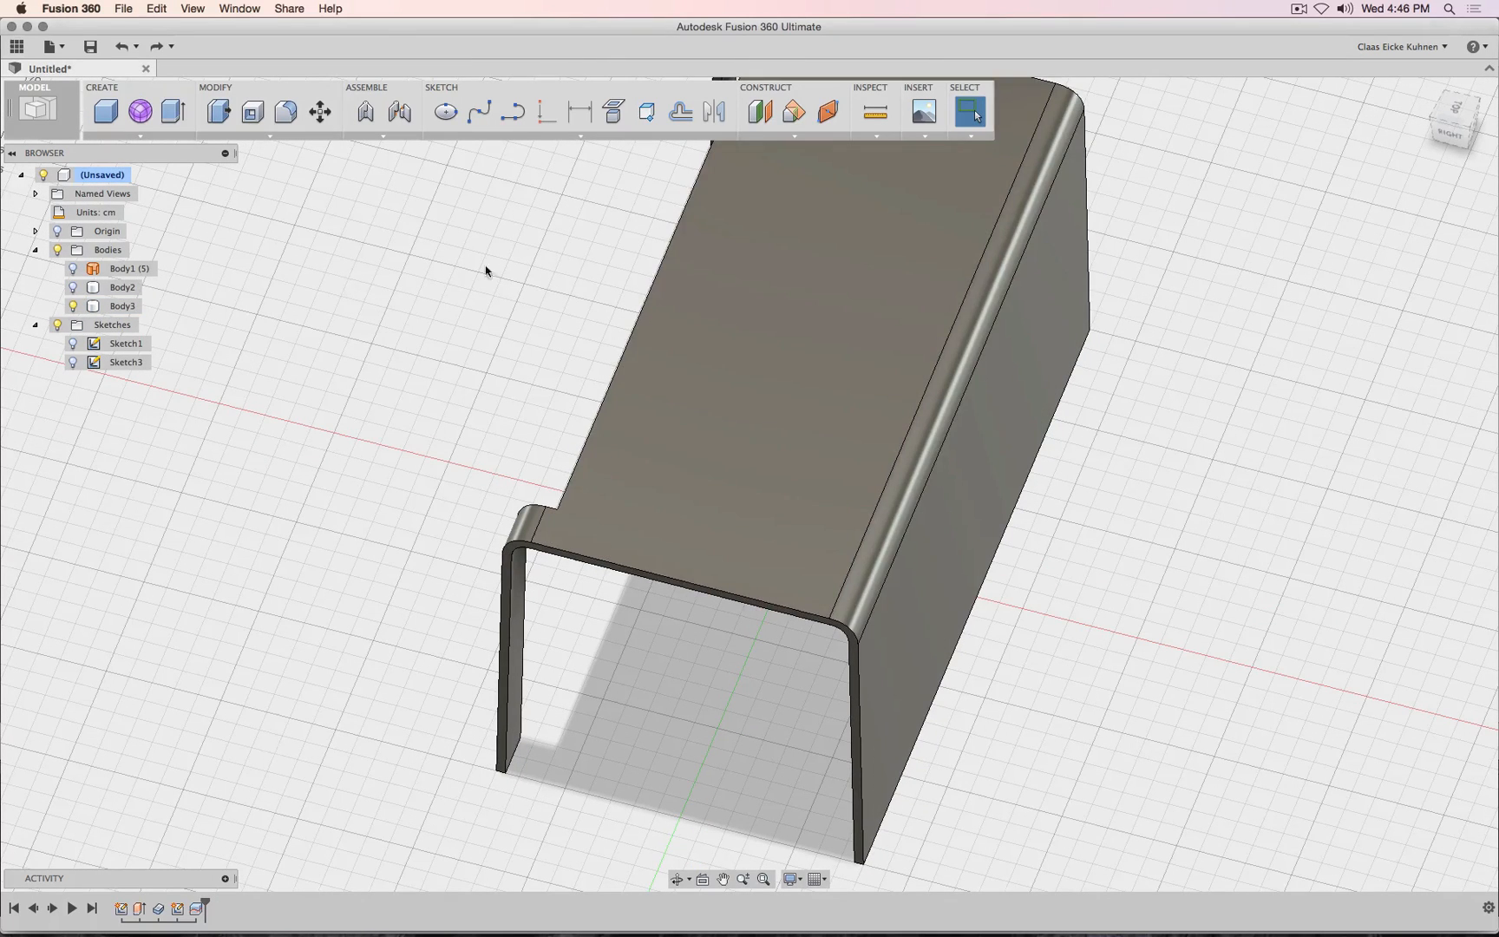
middle_click_drag(749, 481, 620, 601, "shift")
right_click(198, 908)
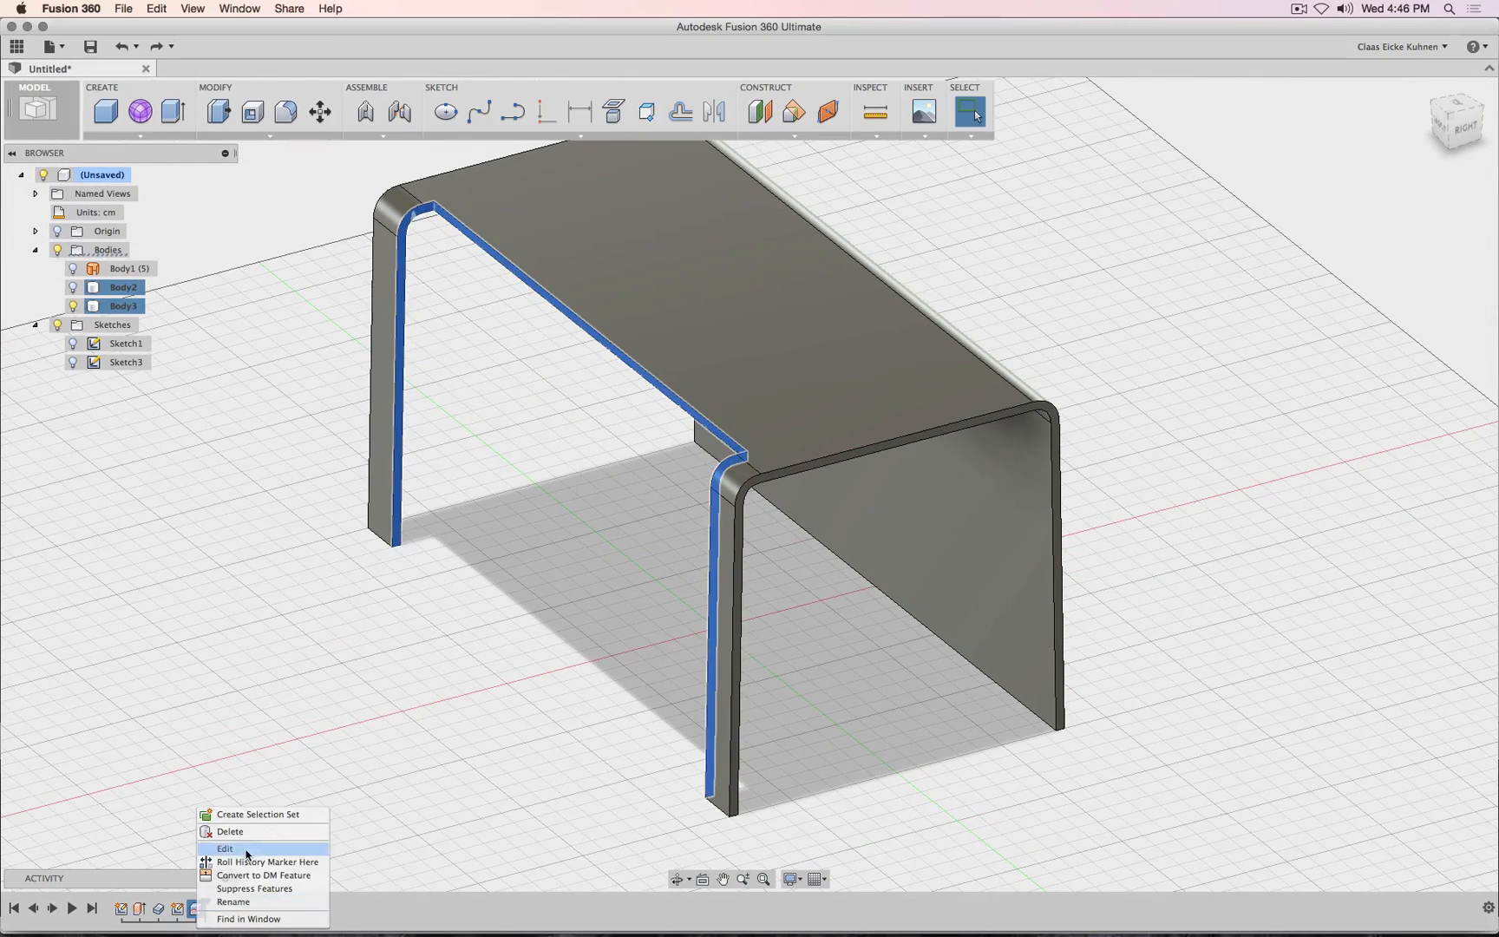
left_click(250, 834)
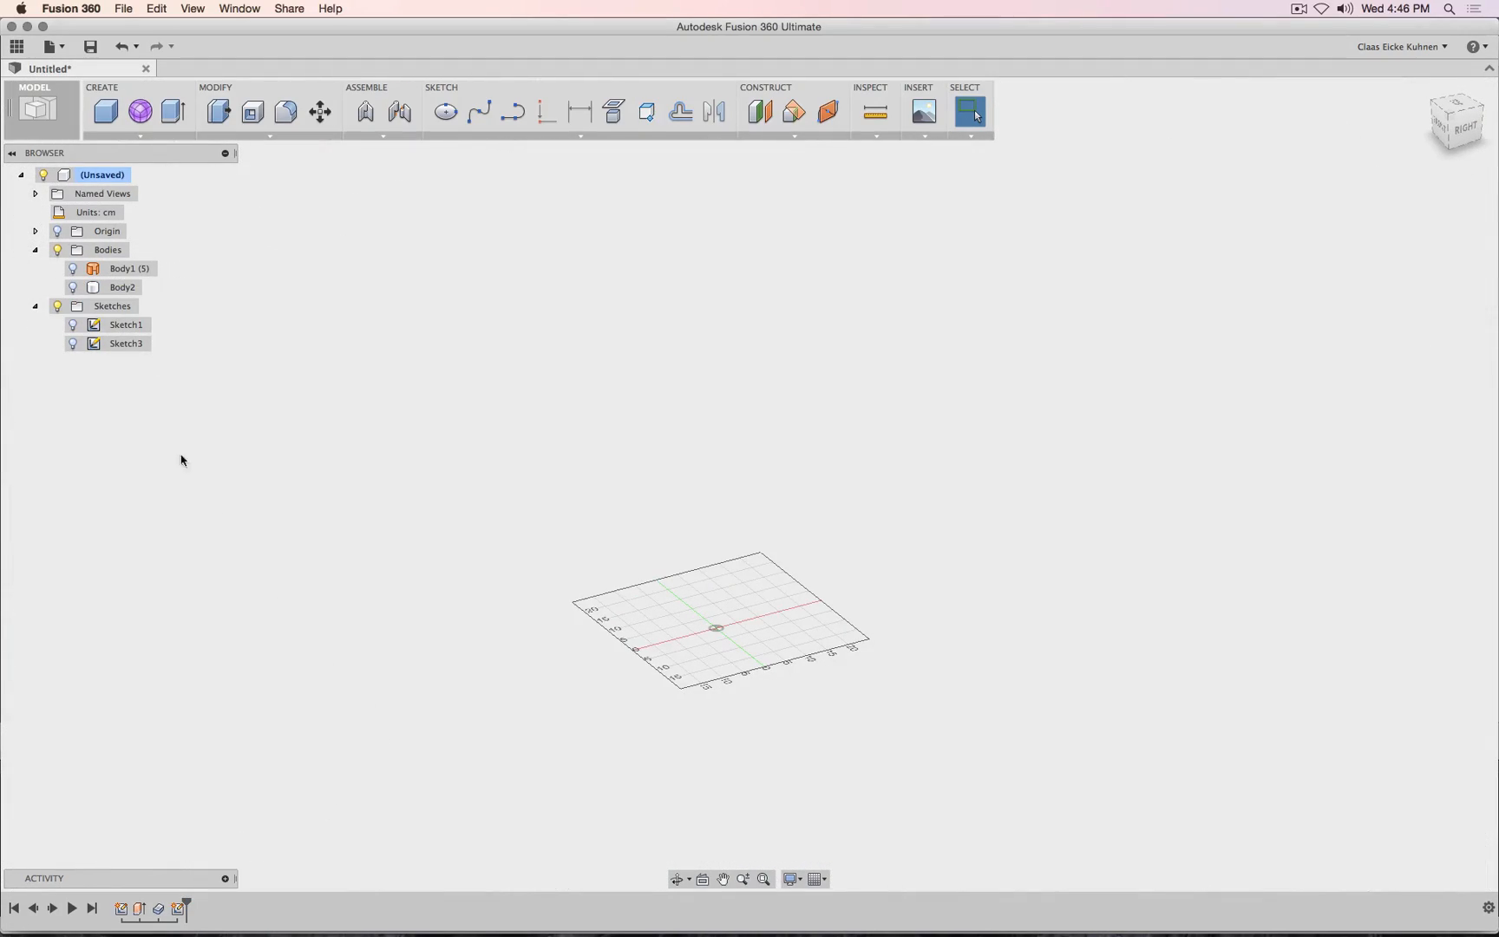
Show the dimensioned bracket sketch on its own, keeping the U-profile sketch and the table body hidden.
left_click(72, 287)
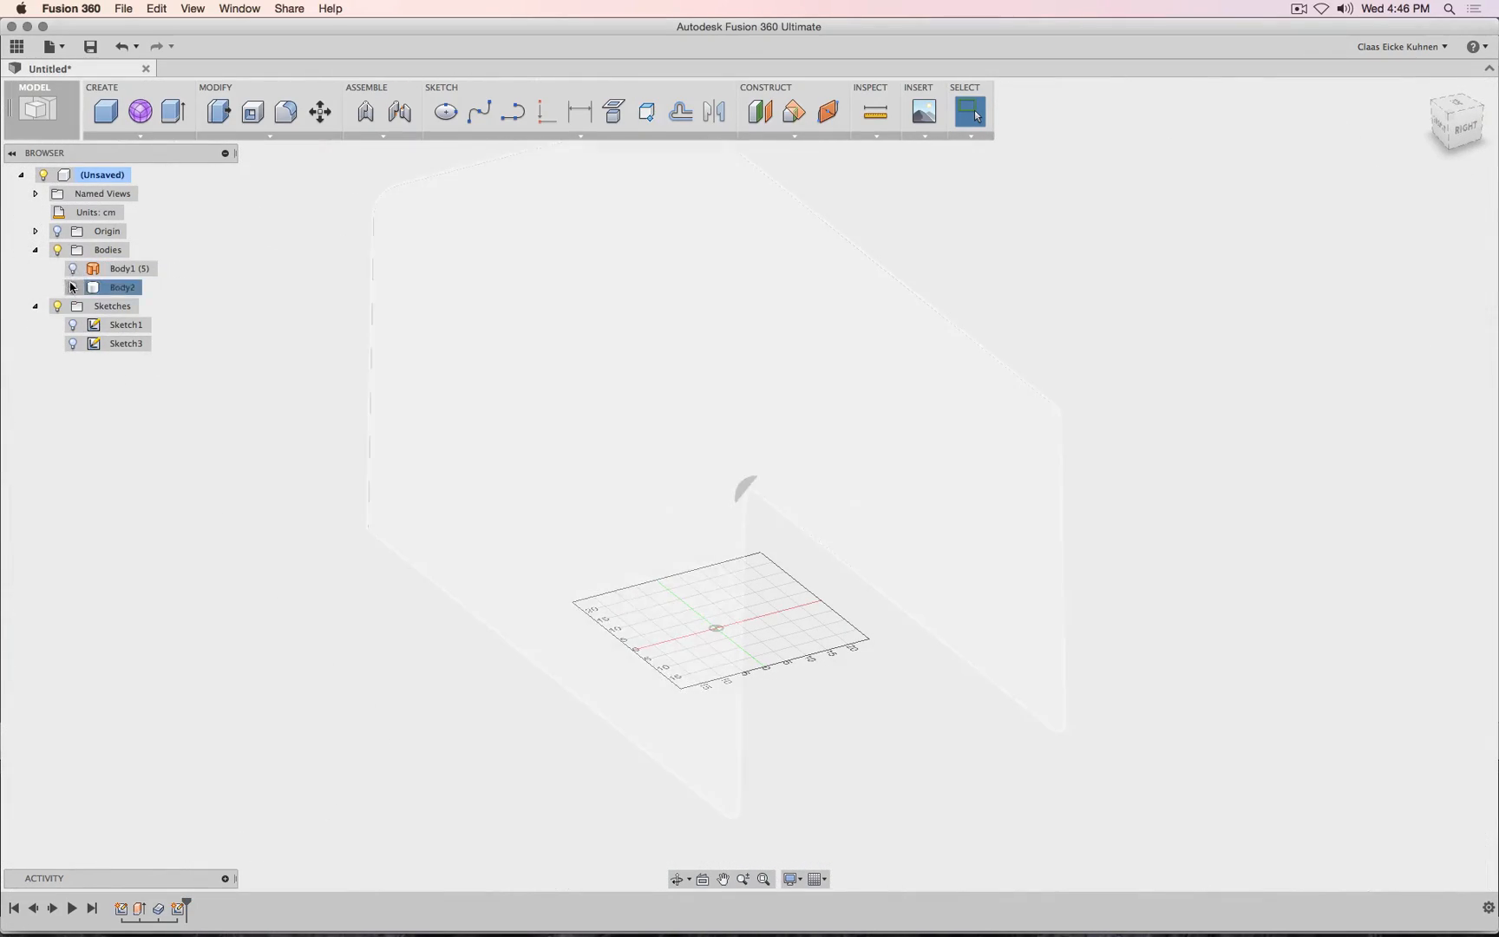
left_click(73, 326)
left_click(73, 344)
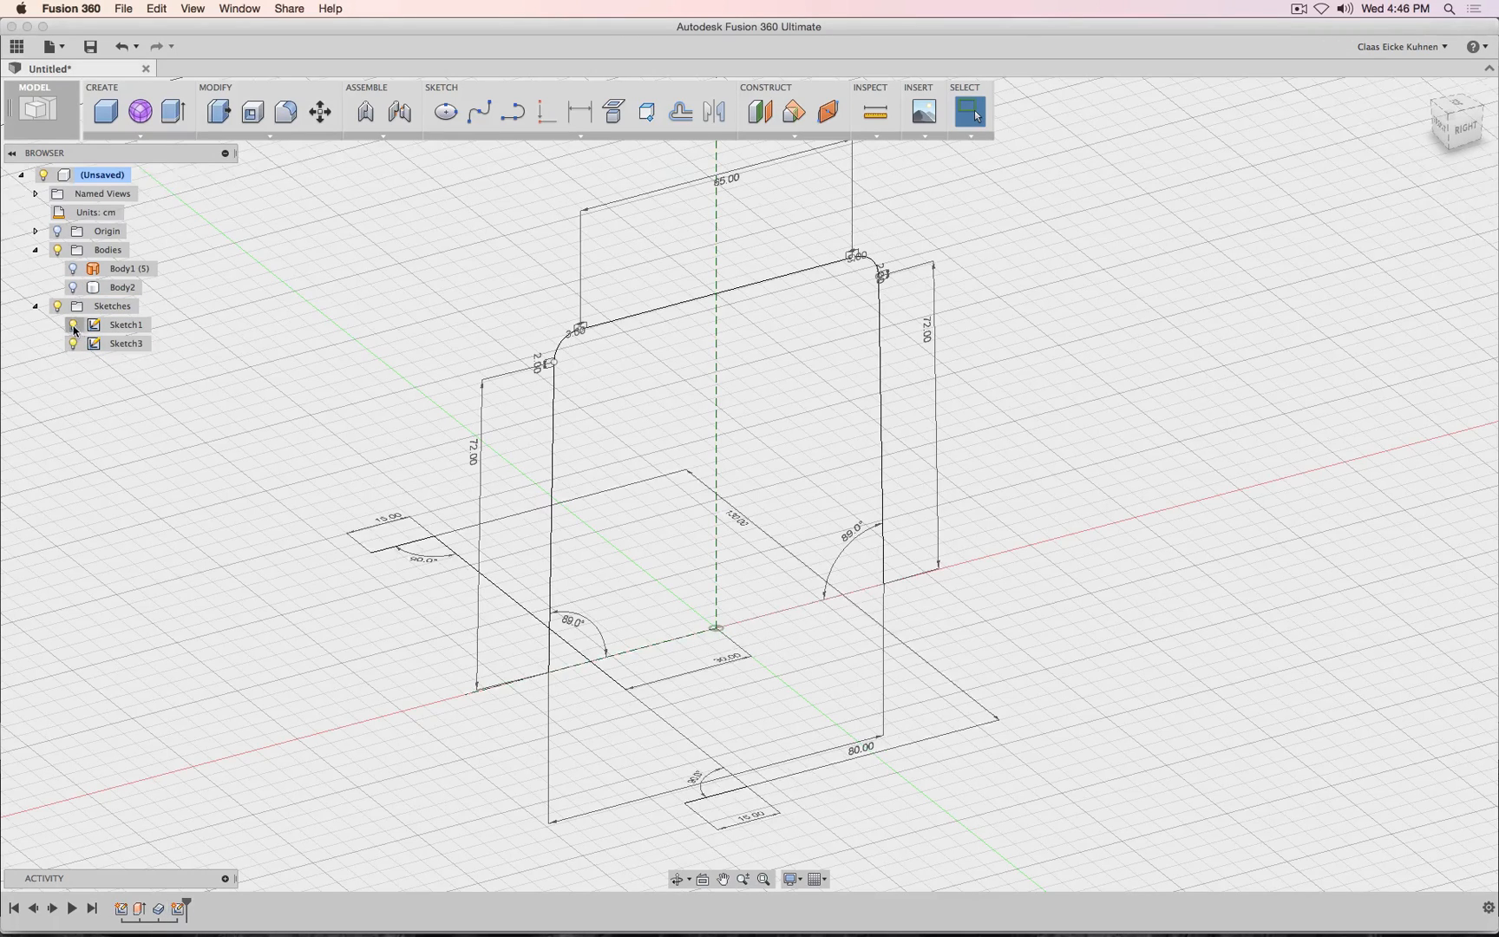
left_click(73, 325)
left_click_drag(1447, 128, 1451, 139)
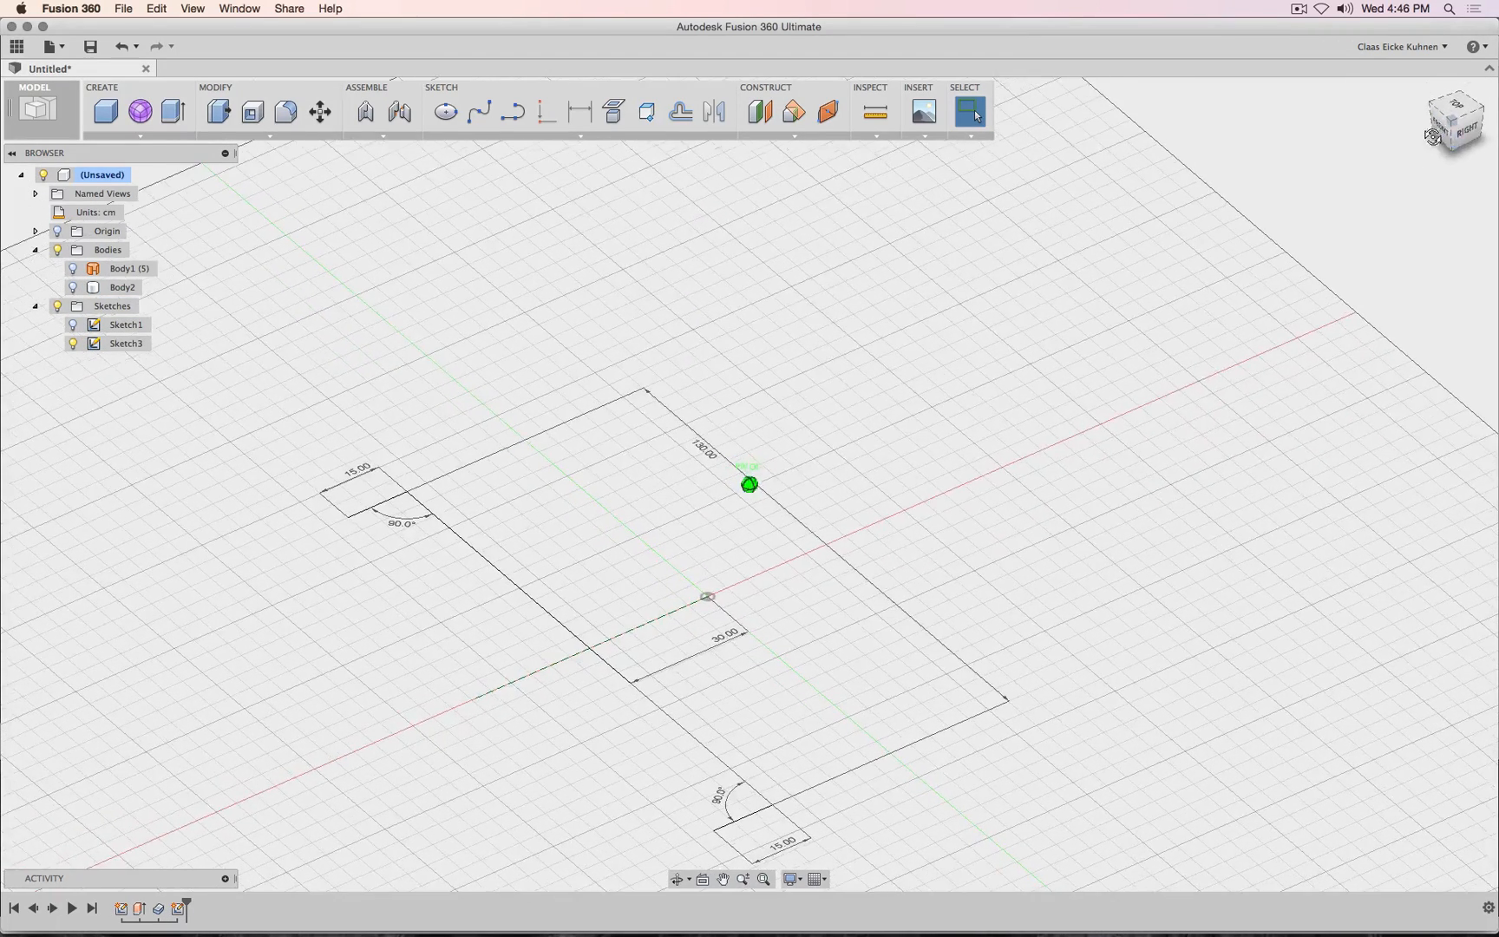
Close the open bracket sketch into a rectangle with a line joining its two short ends, and move the 130 dimension close beside it.
right_click(112, 344)
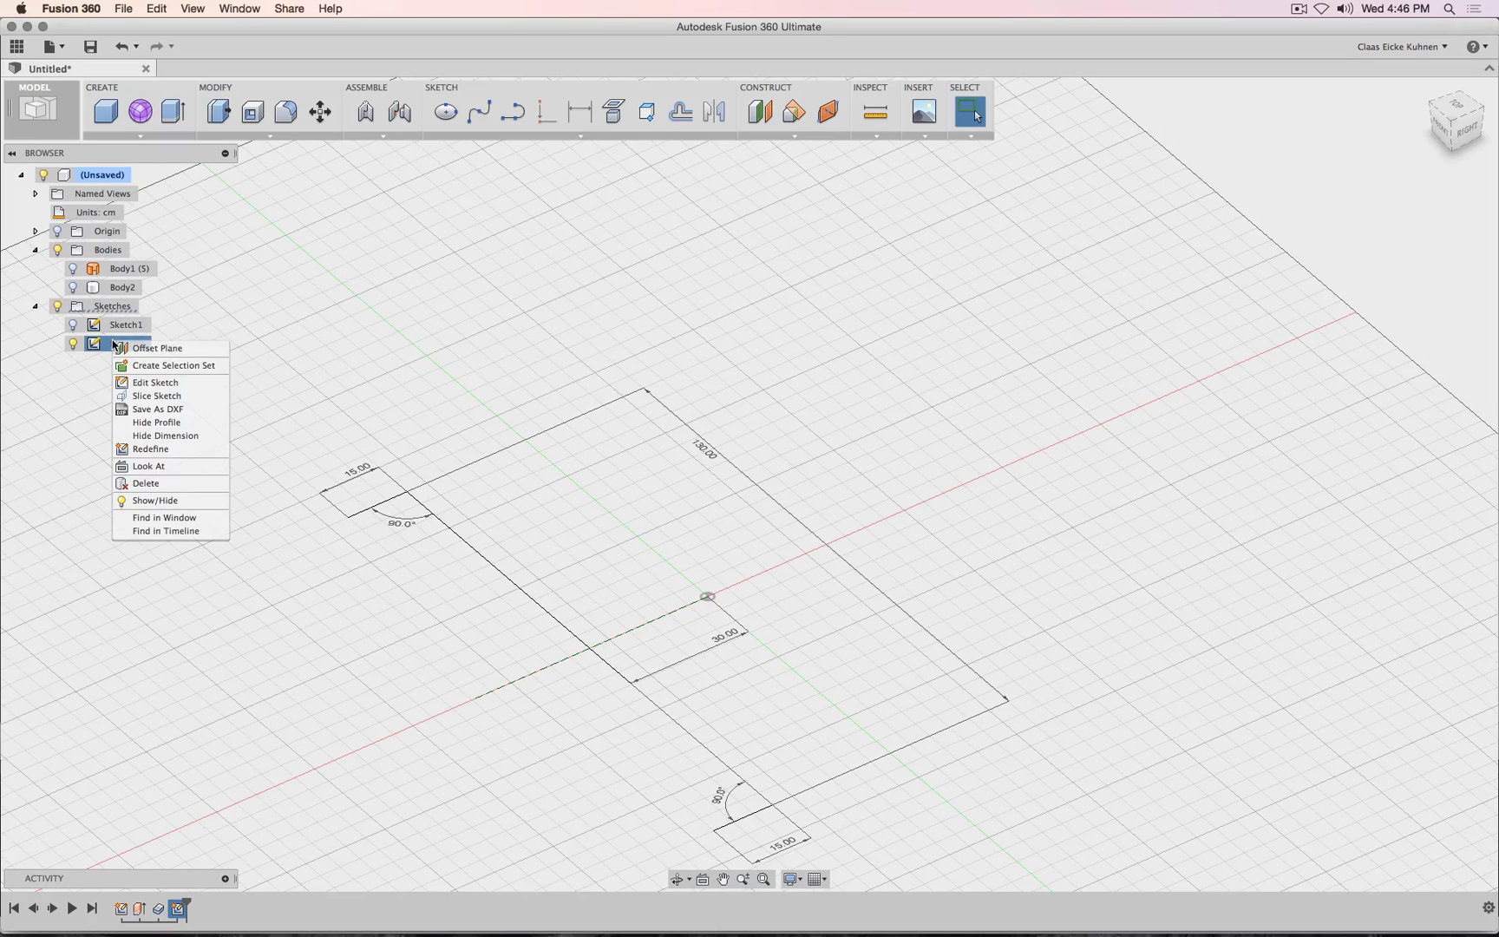
left_click(152, 383)
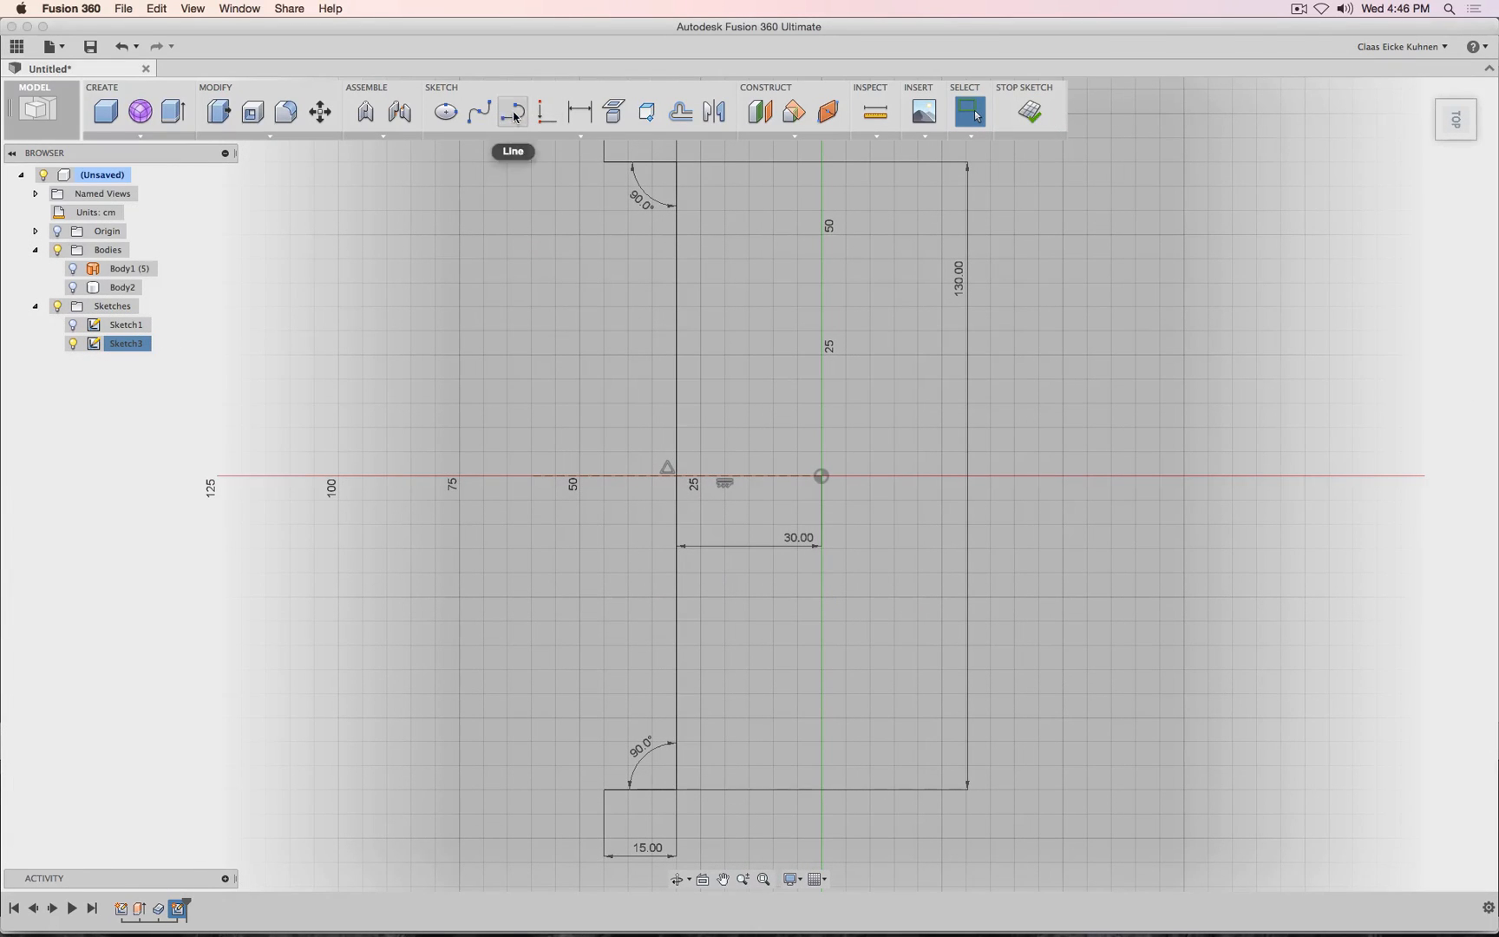
left_click(513, 115)
left_click(604, 162)
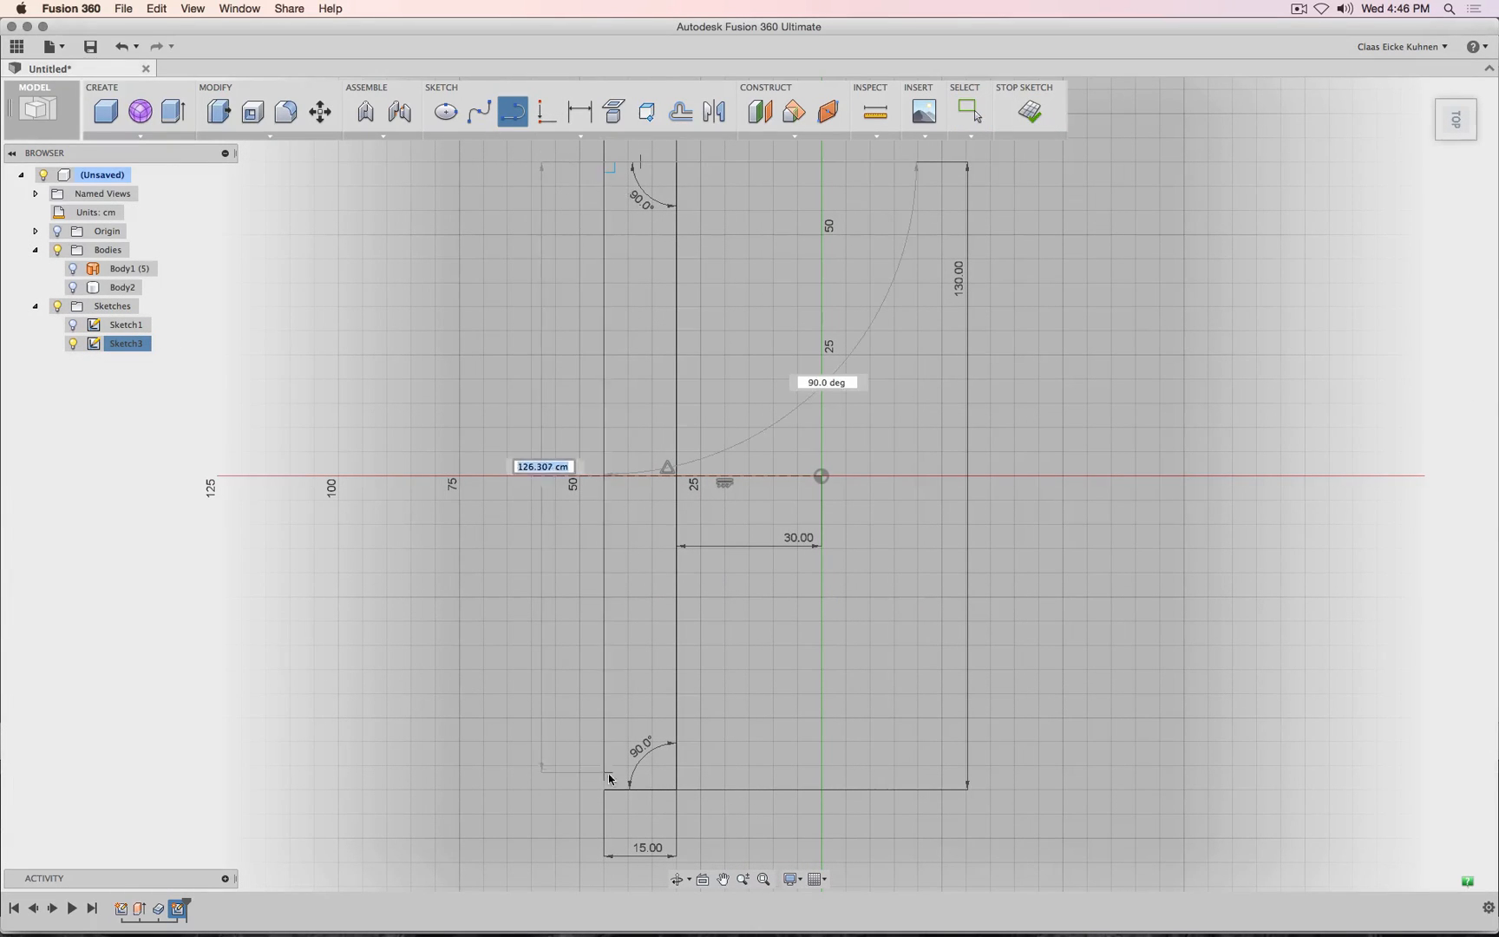
left_click(605, 789)
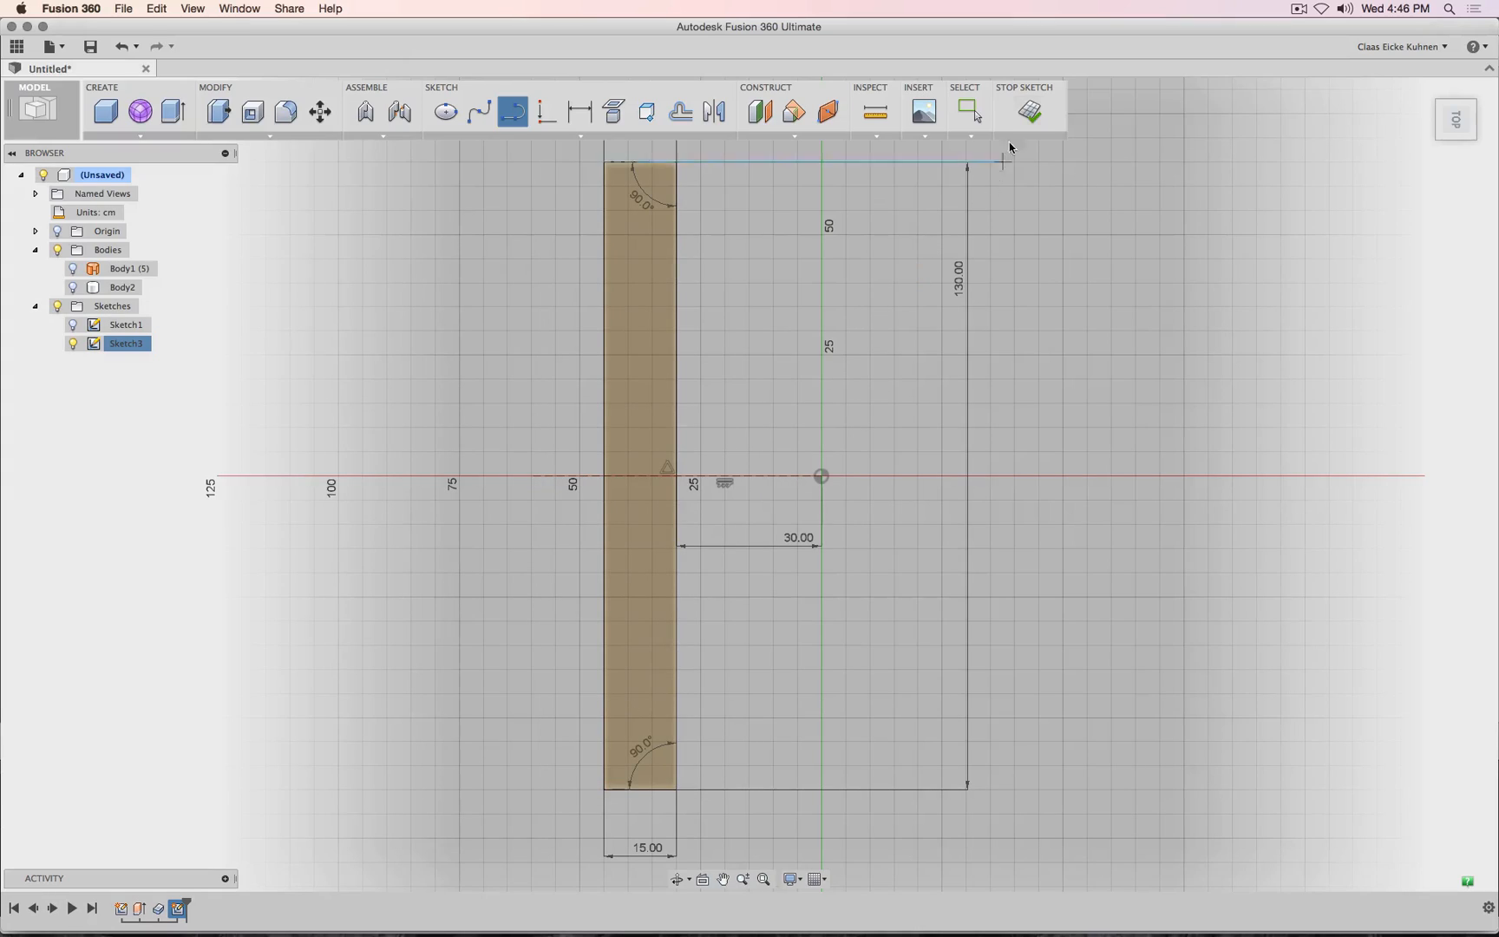
left_click(1028, 116)
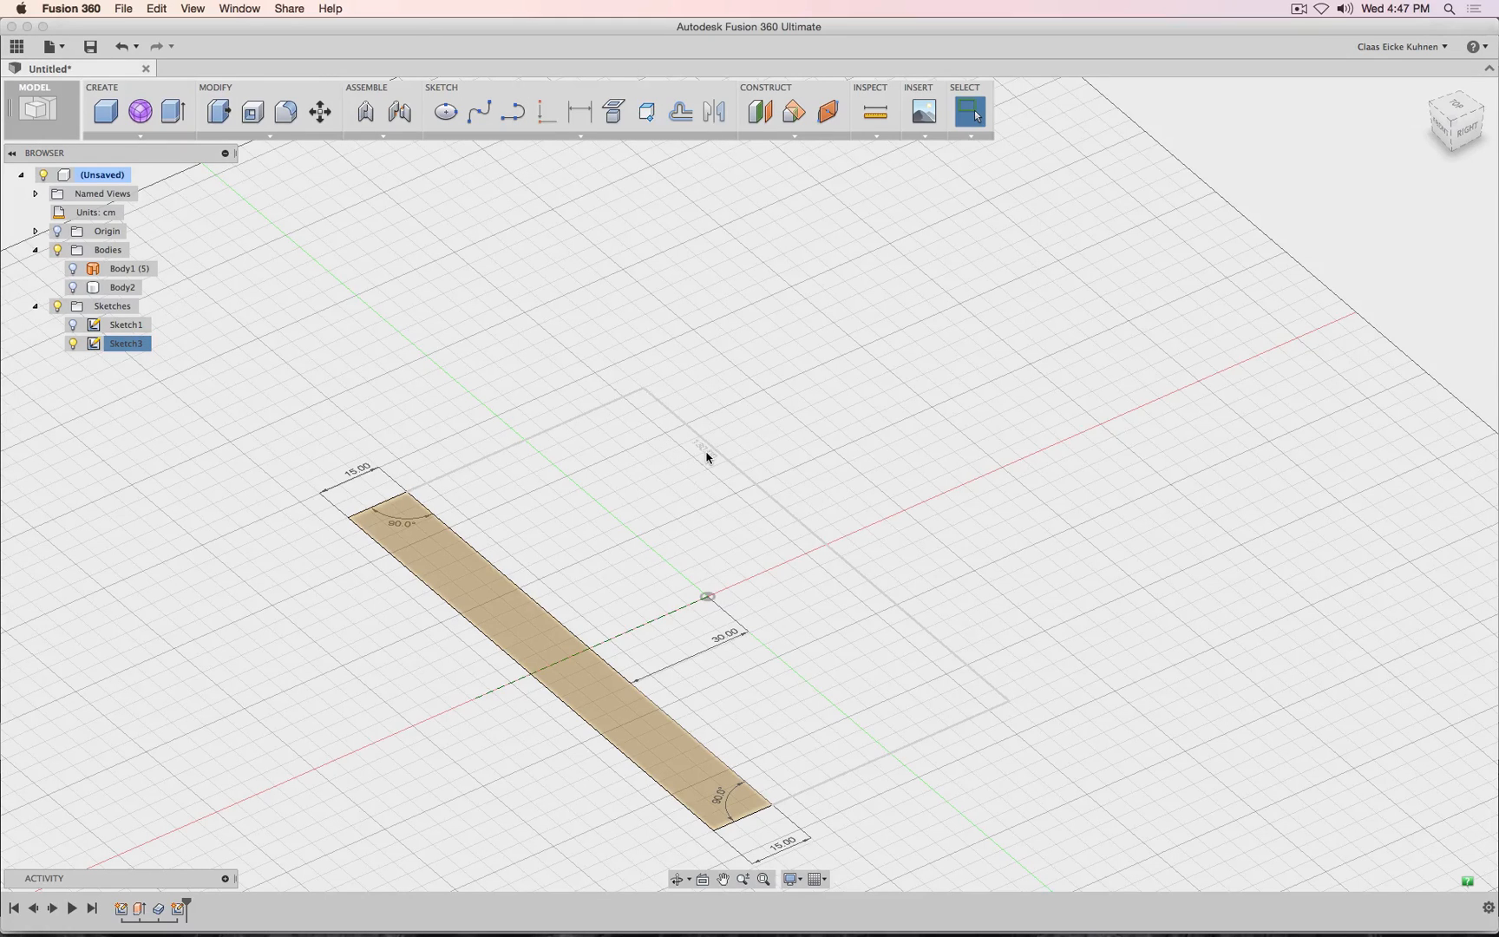
mouse_move(707, 457)
left_mouse_down()
mouse_move(545, 595)
mouse_move(555, 585)
left_mouse_up()
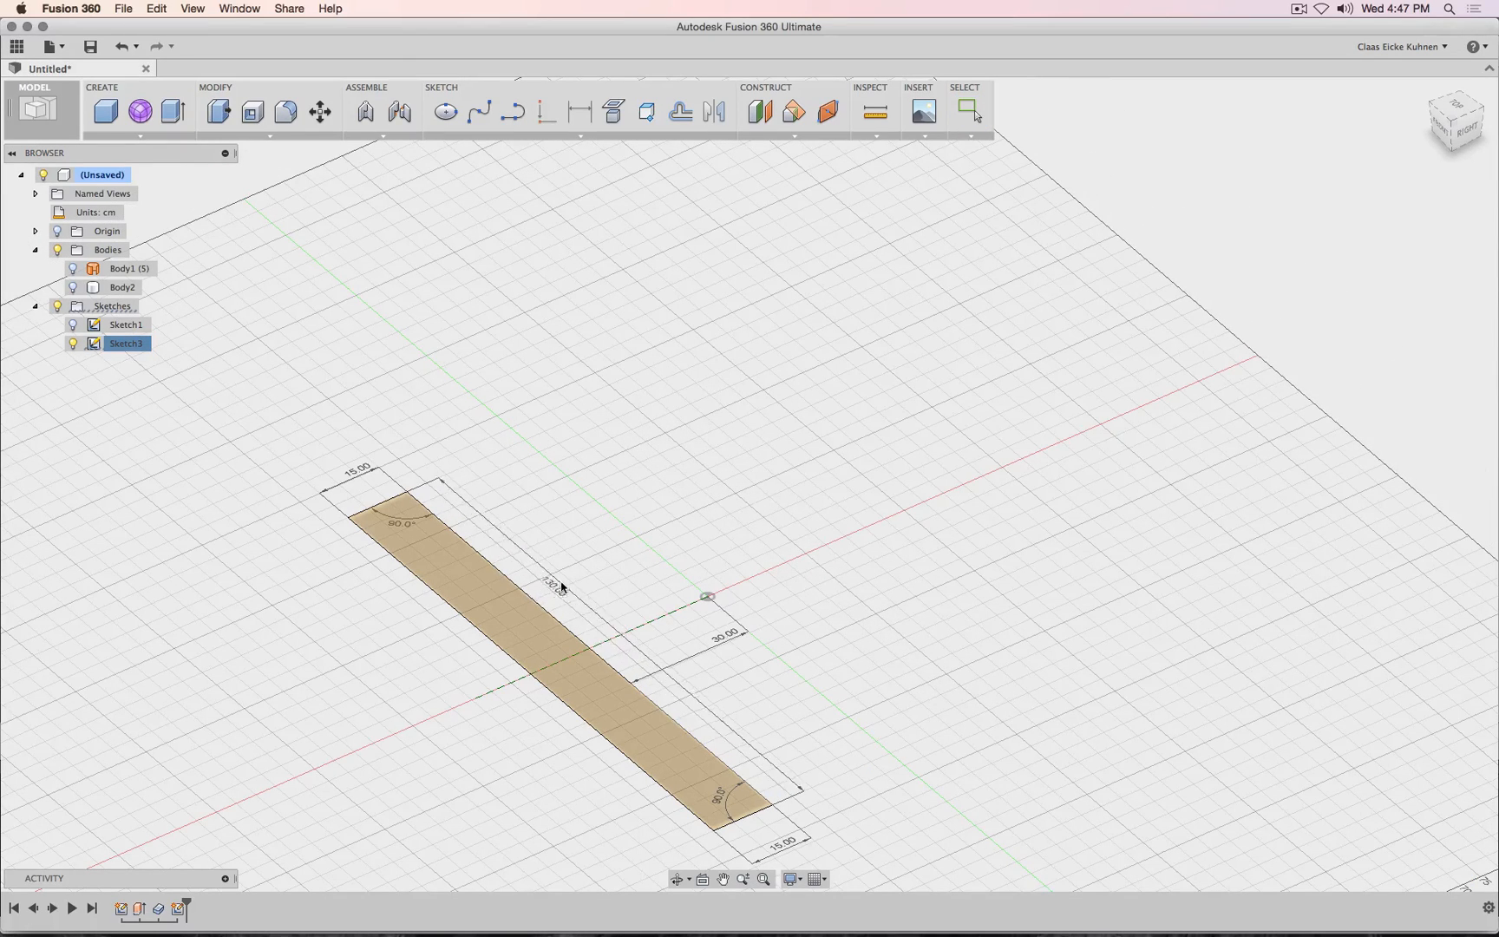
In the bracket sketch, draw a 50 cm vertical line centred on the origin and turn it into a construction line.
key("p")
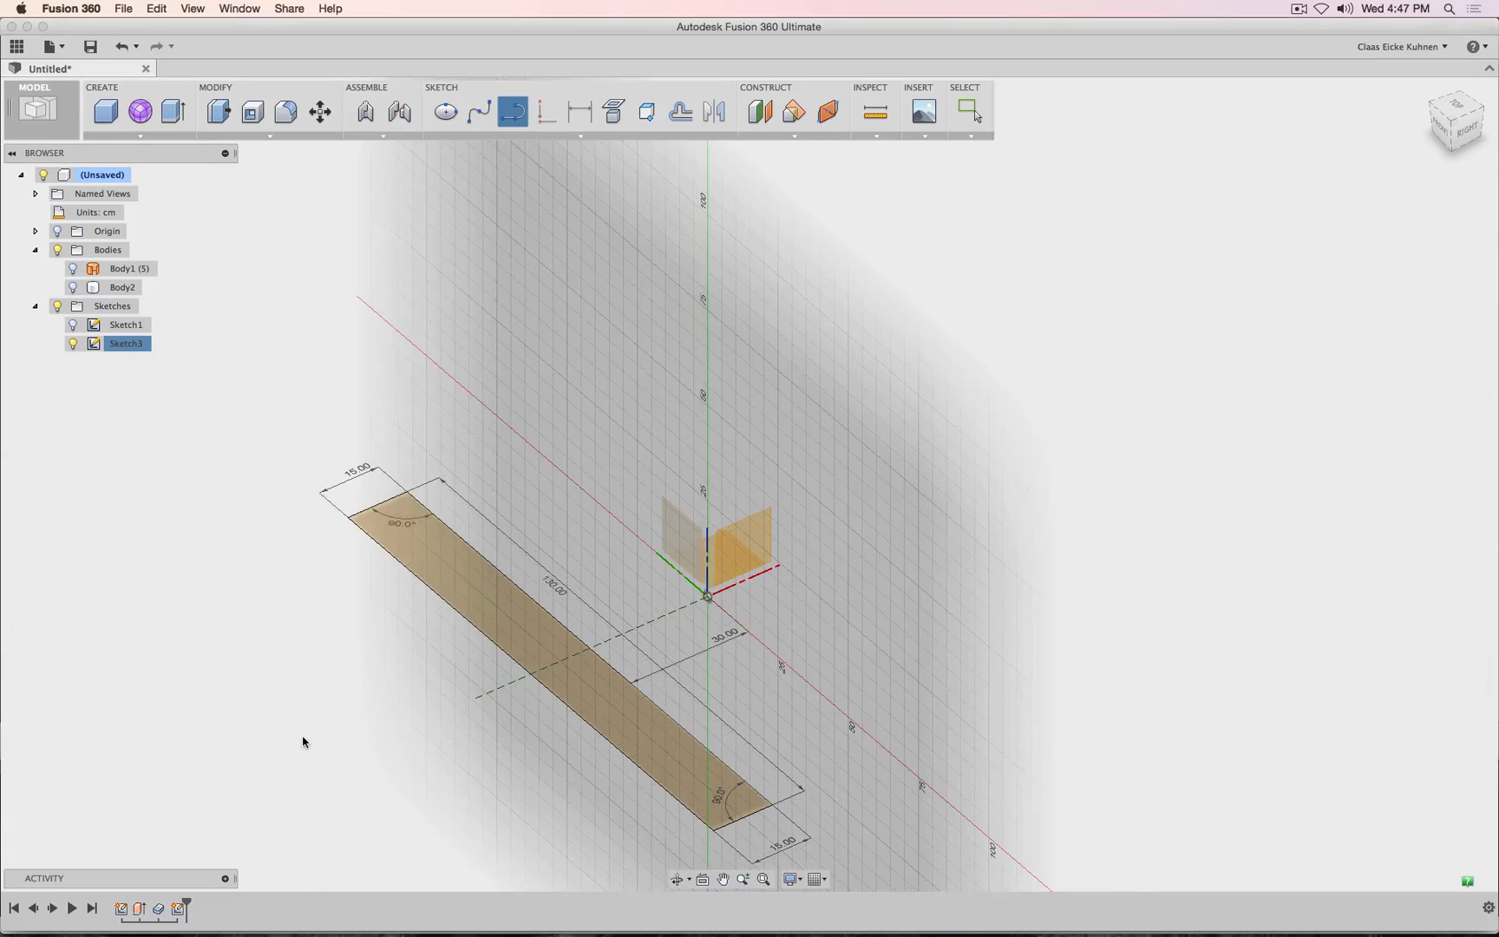
double_click(175, 914)
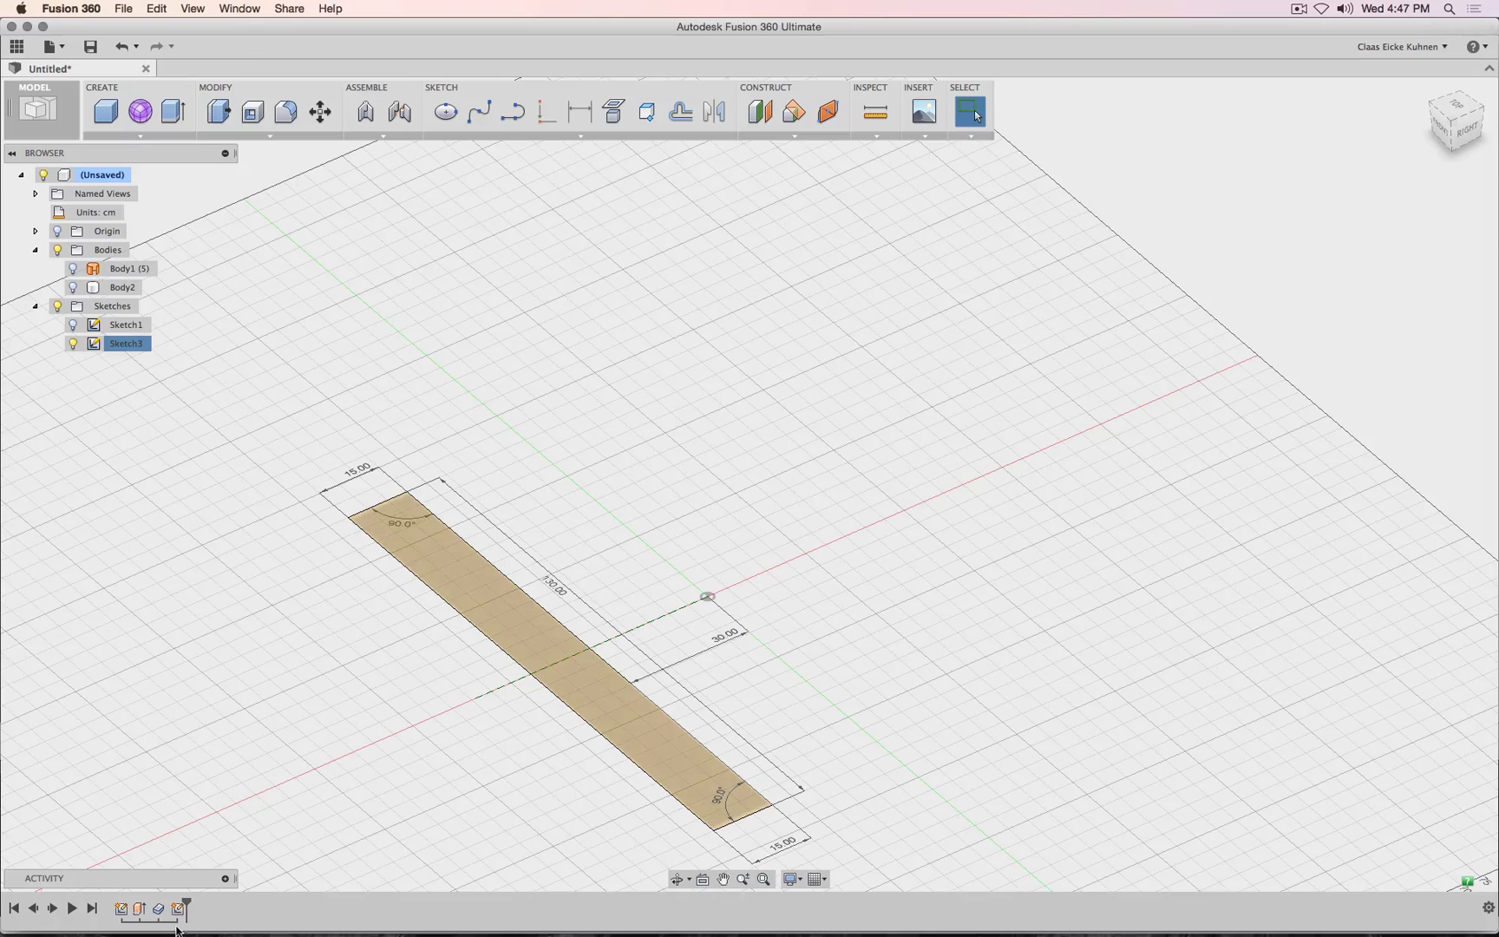
right_click(181, 911)
left_click(224, 816)
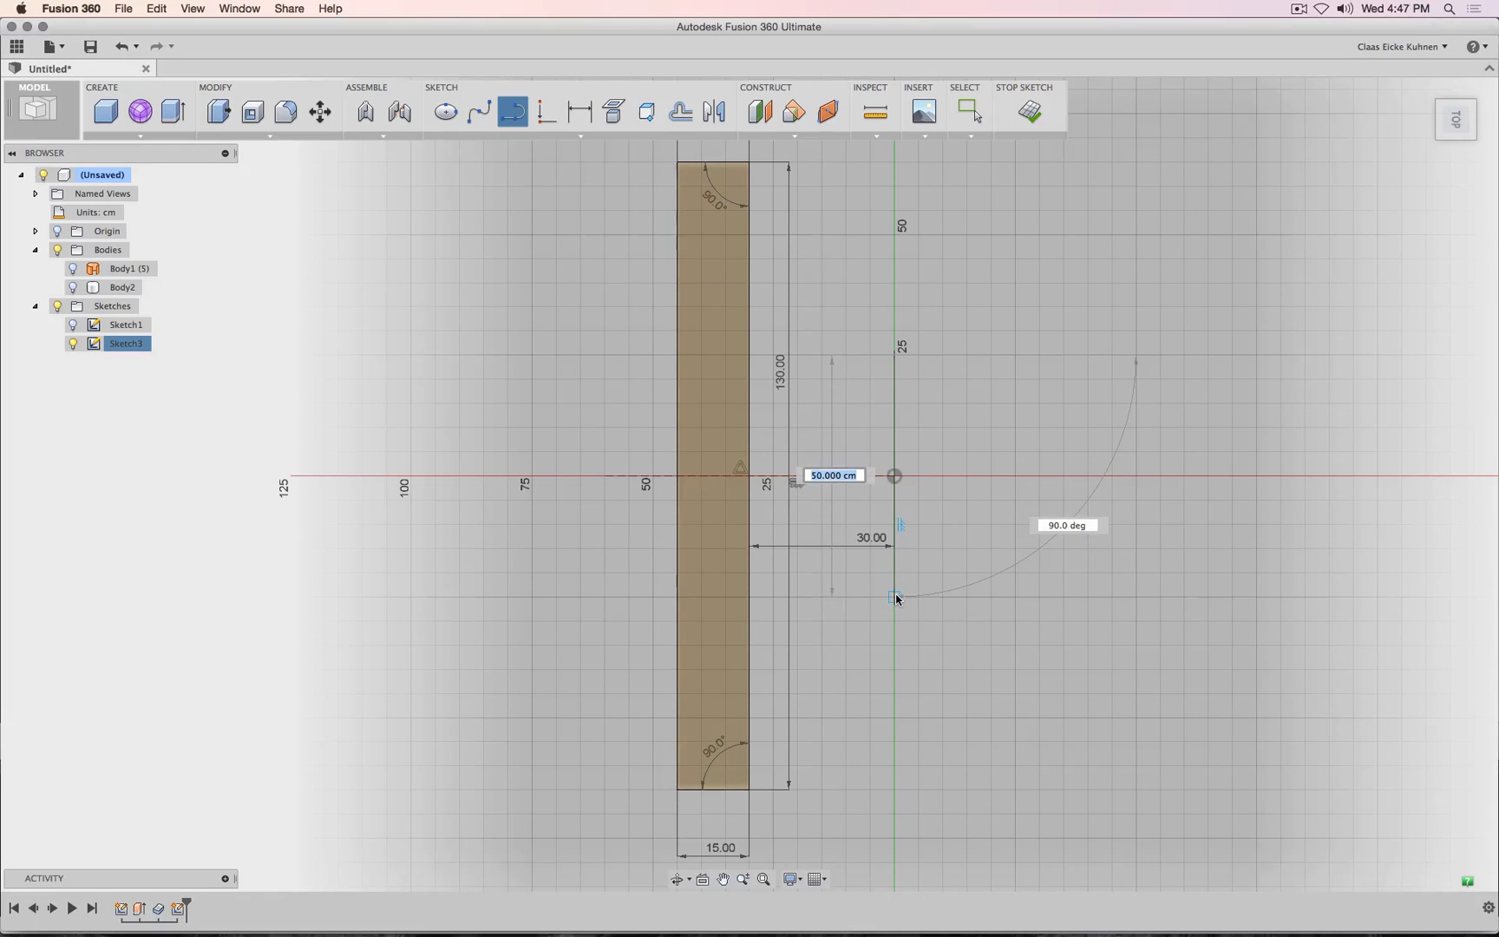
key("Escape")
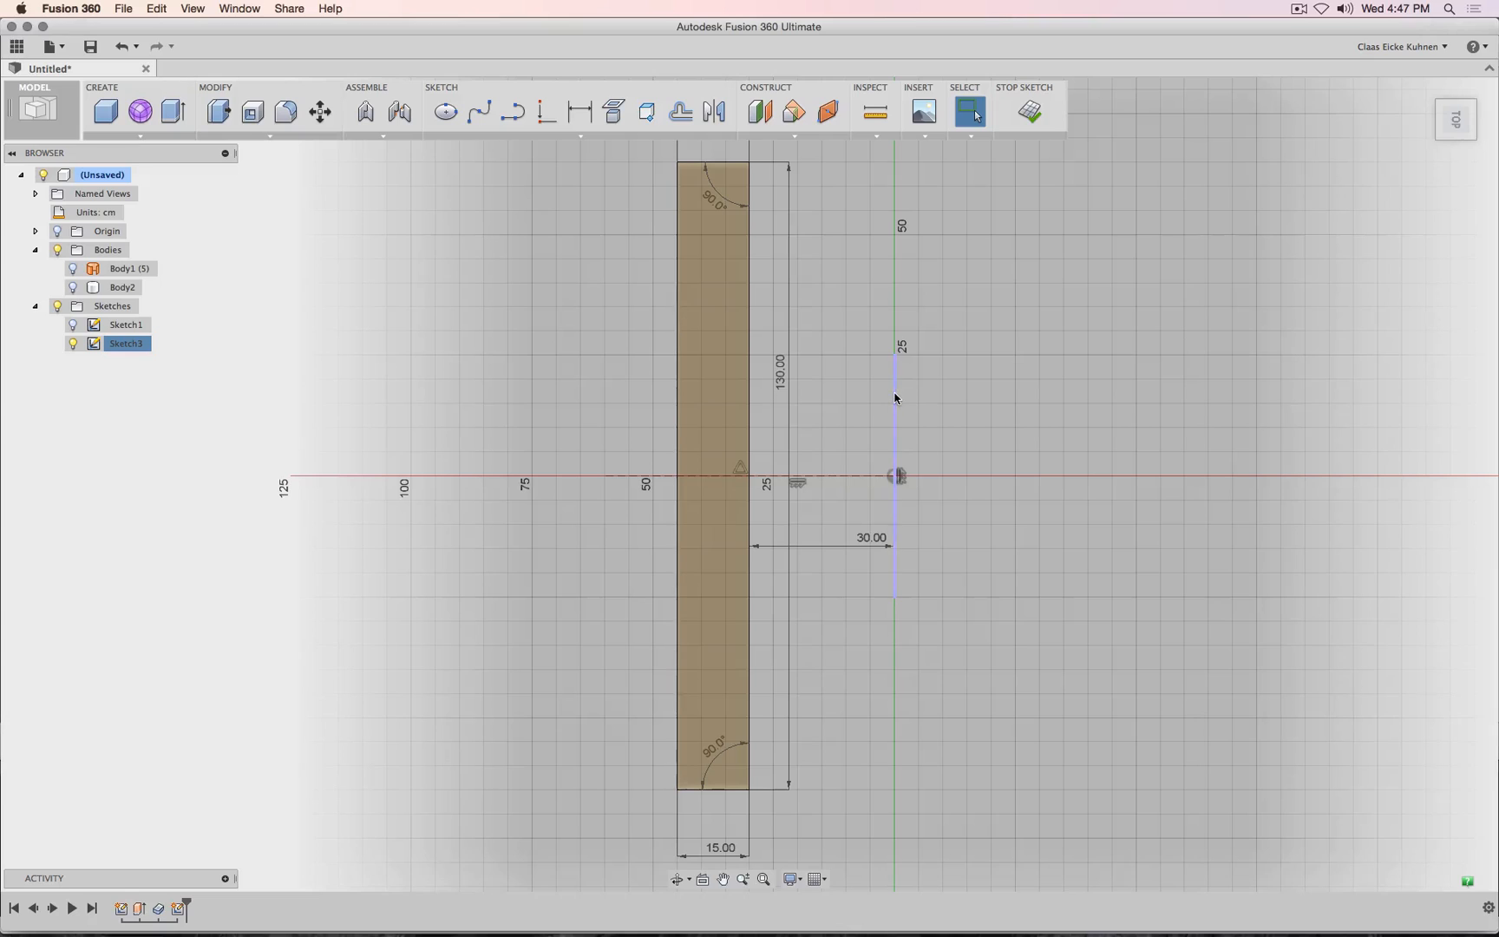
right_click(895, 398)
left_click(902, 483)
Mirror the rectangle's four lines across the vertical construction line and finish the sketch.
left_click(714, 112)
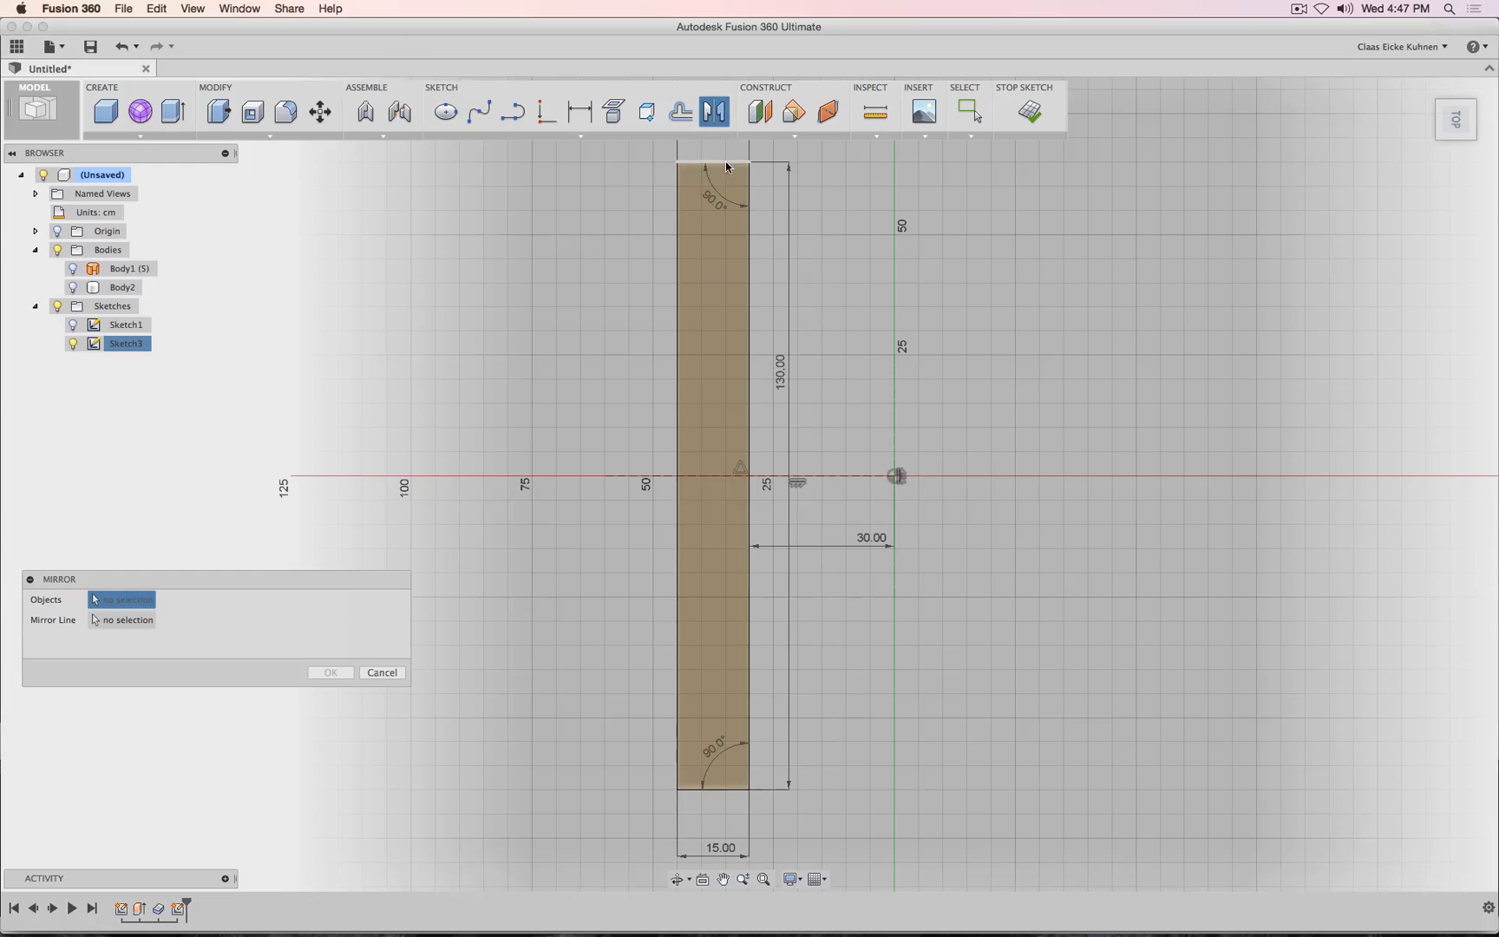
left_click(750, 257)
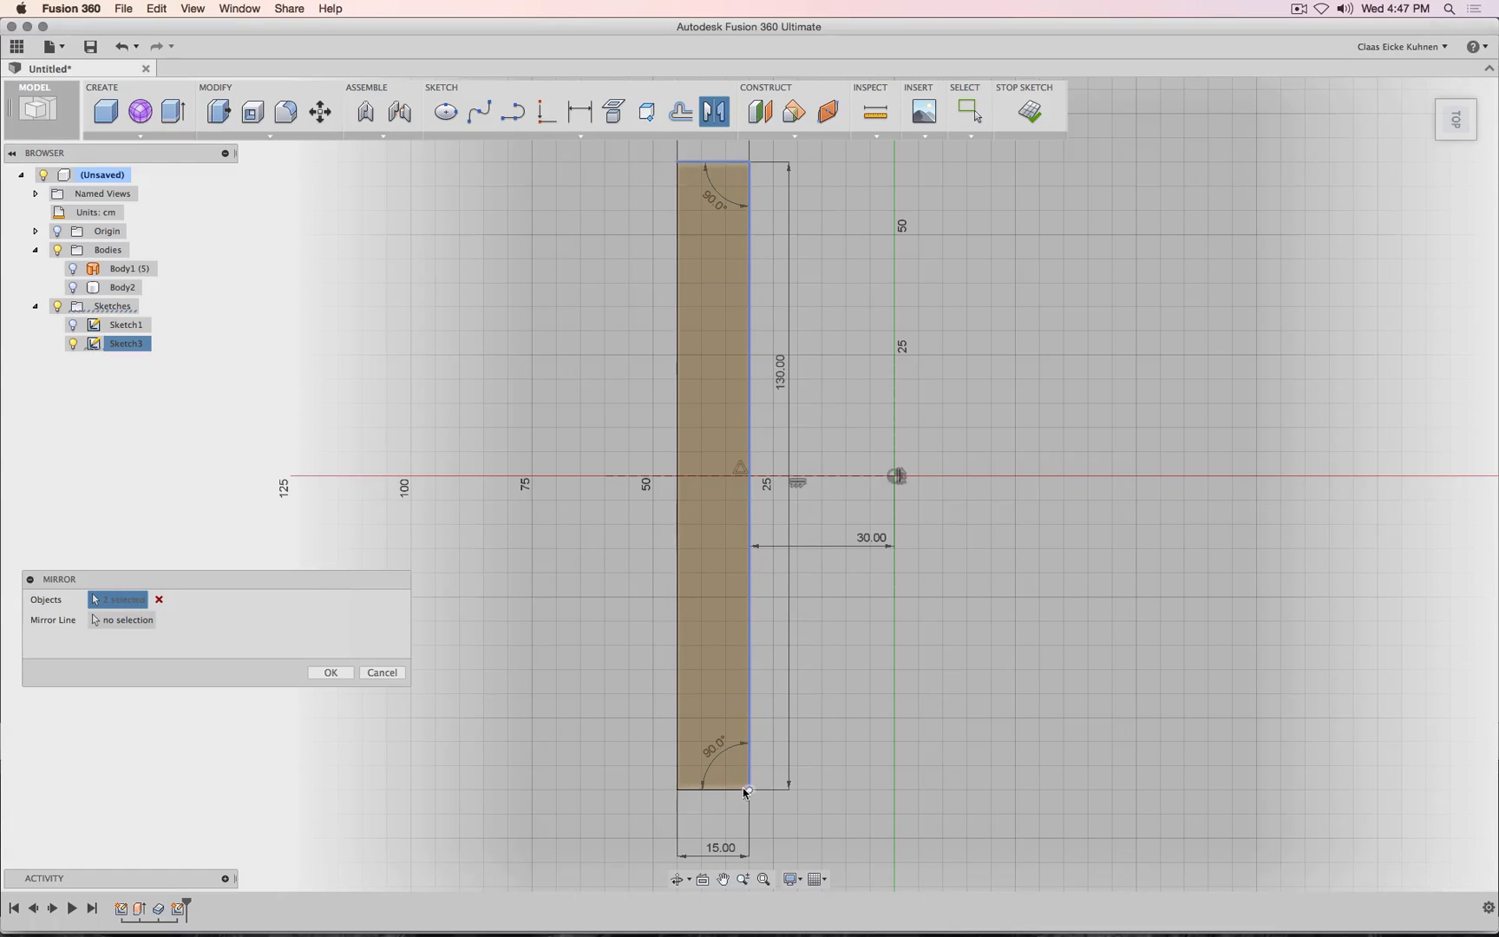
left_click(678, 727)
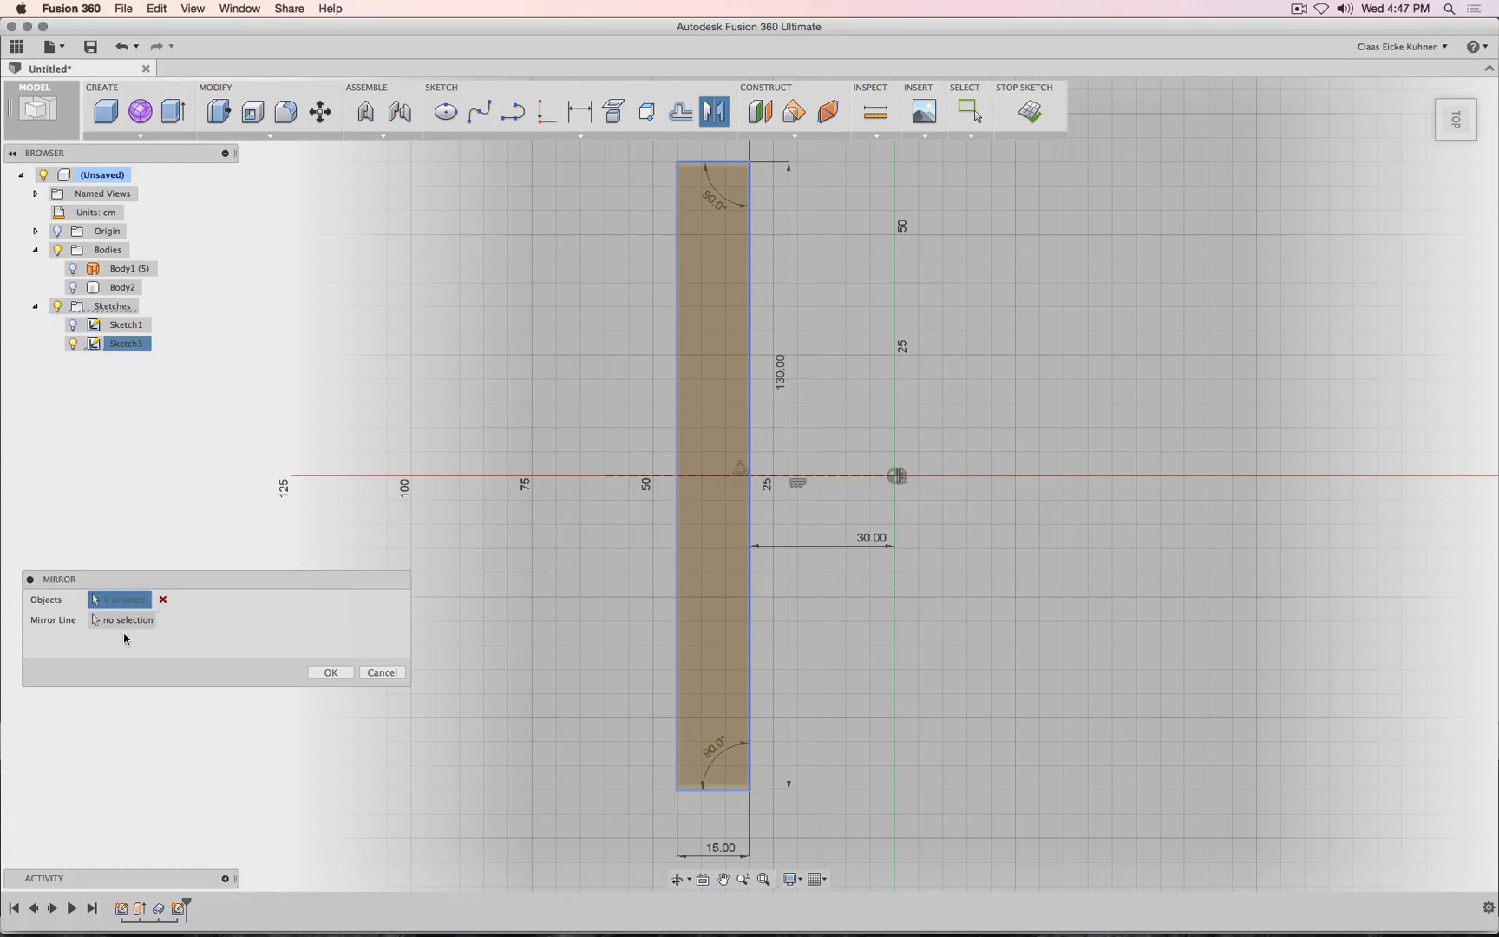
left_click(894, 403)
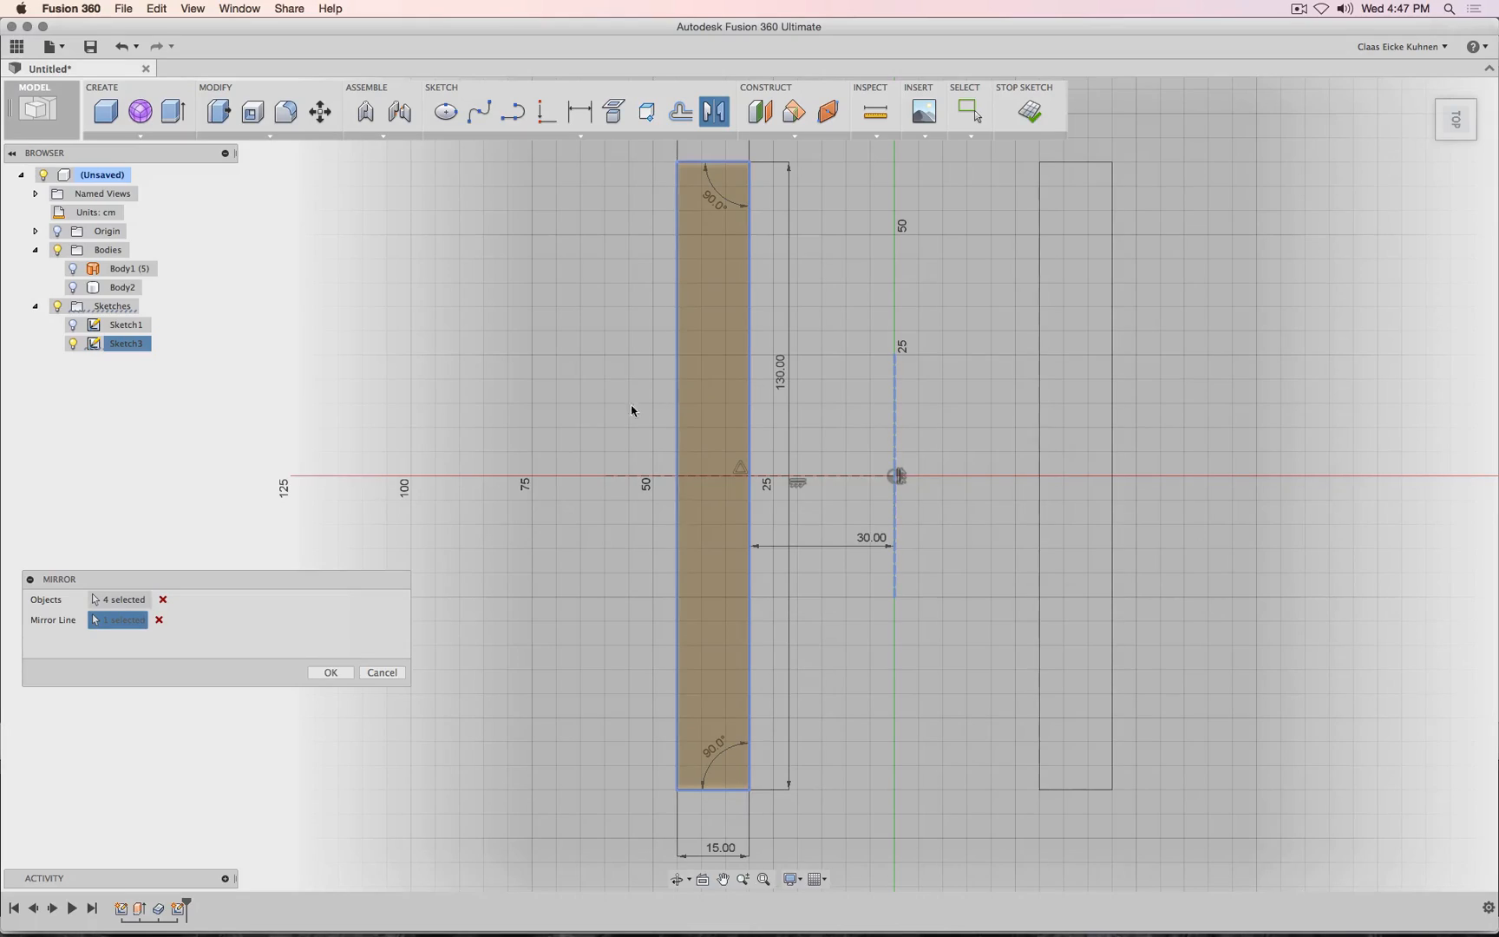
left_click(332, 673)
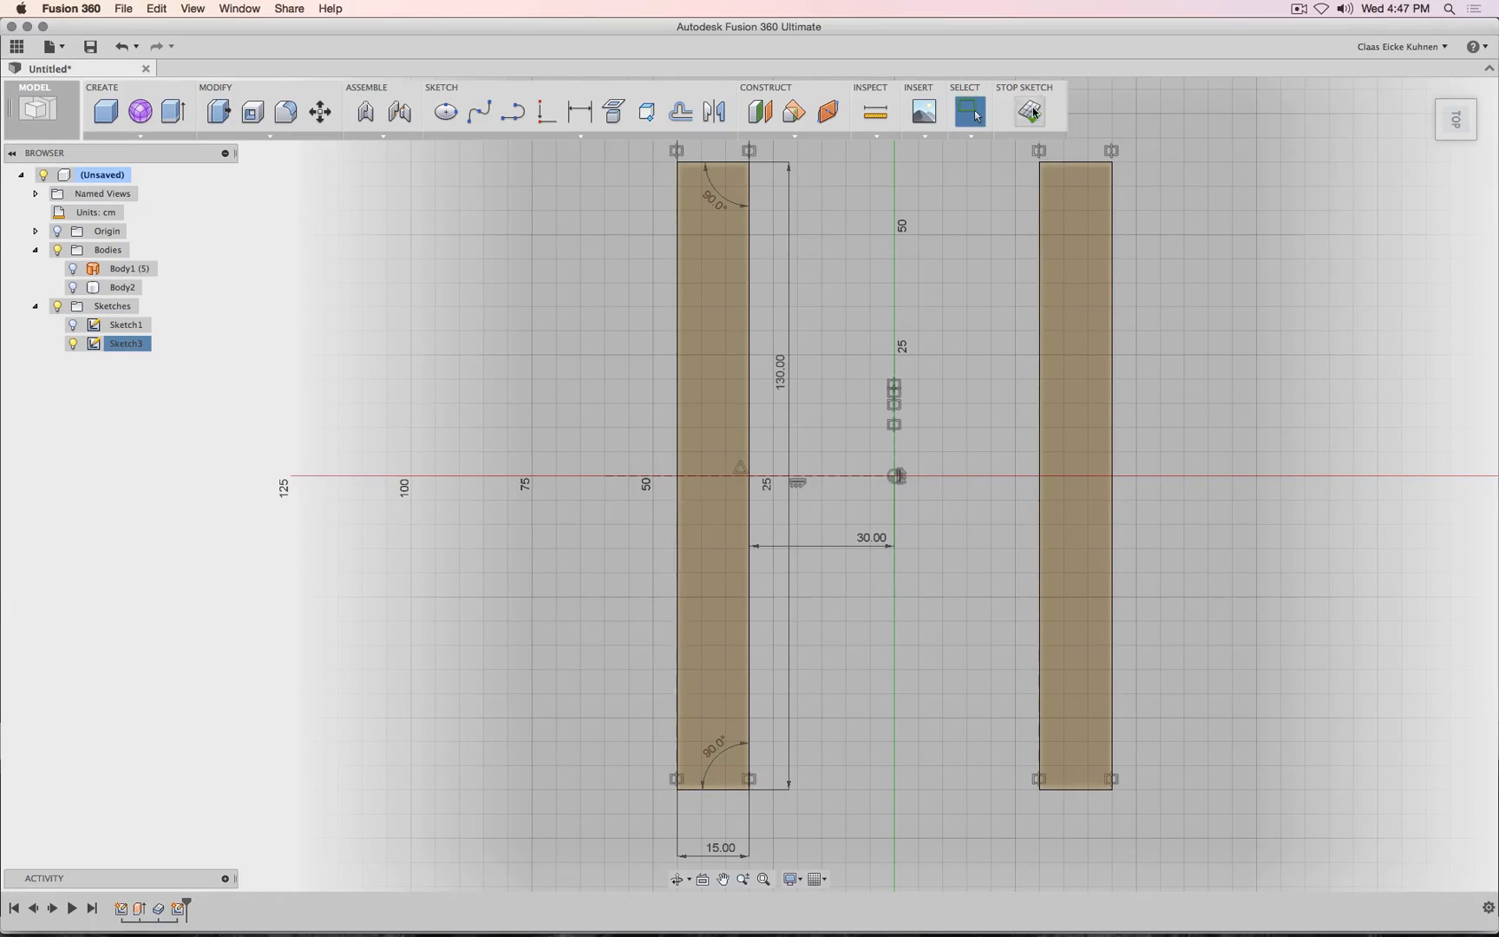
left_click(1032, 112)
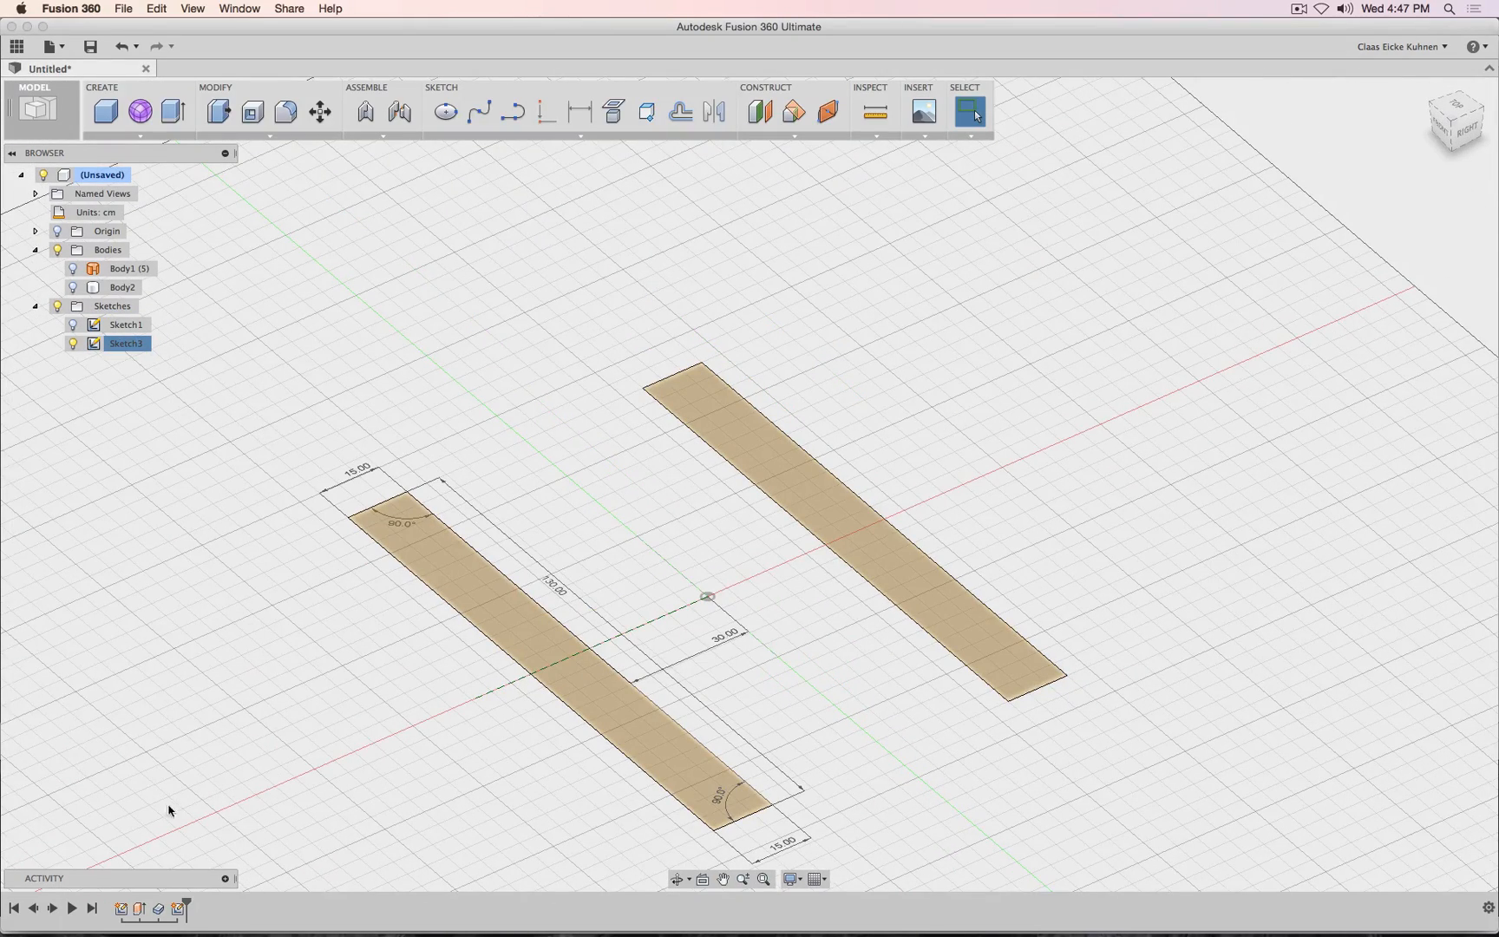
Show the table body, cut through it by extruding both rectangle profiles 85 cm upward, and hide the bracket sketch.
left_click(73, 287)
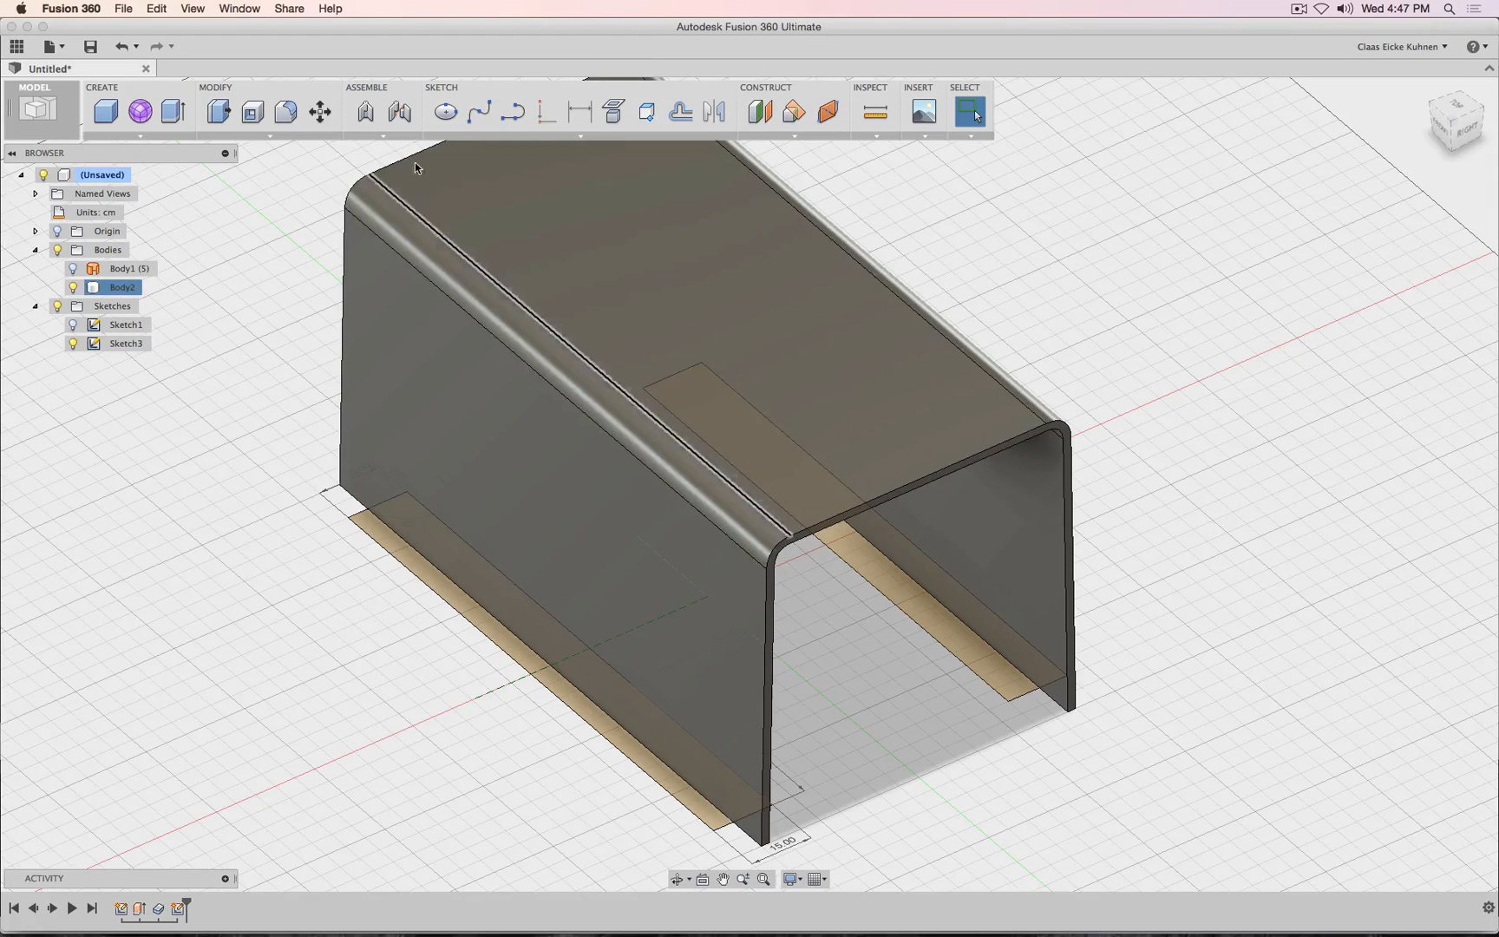
left_click(174, 117)
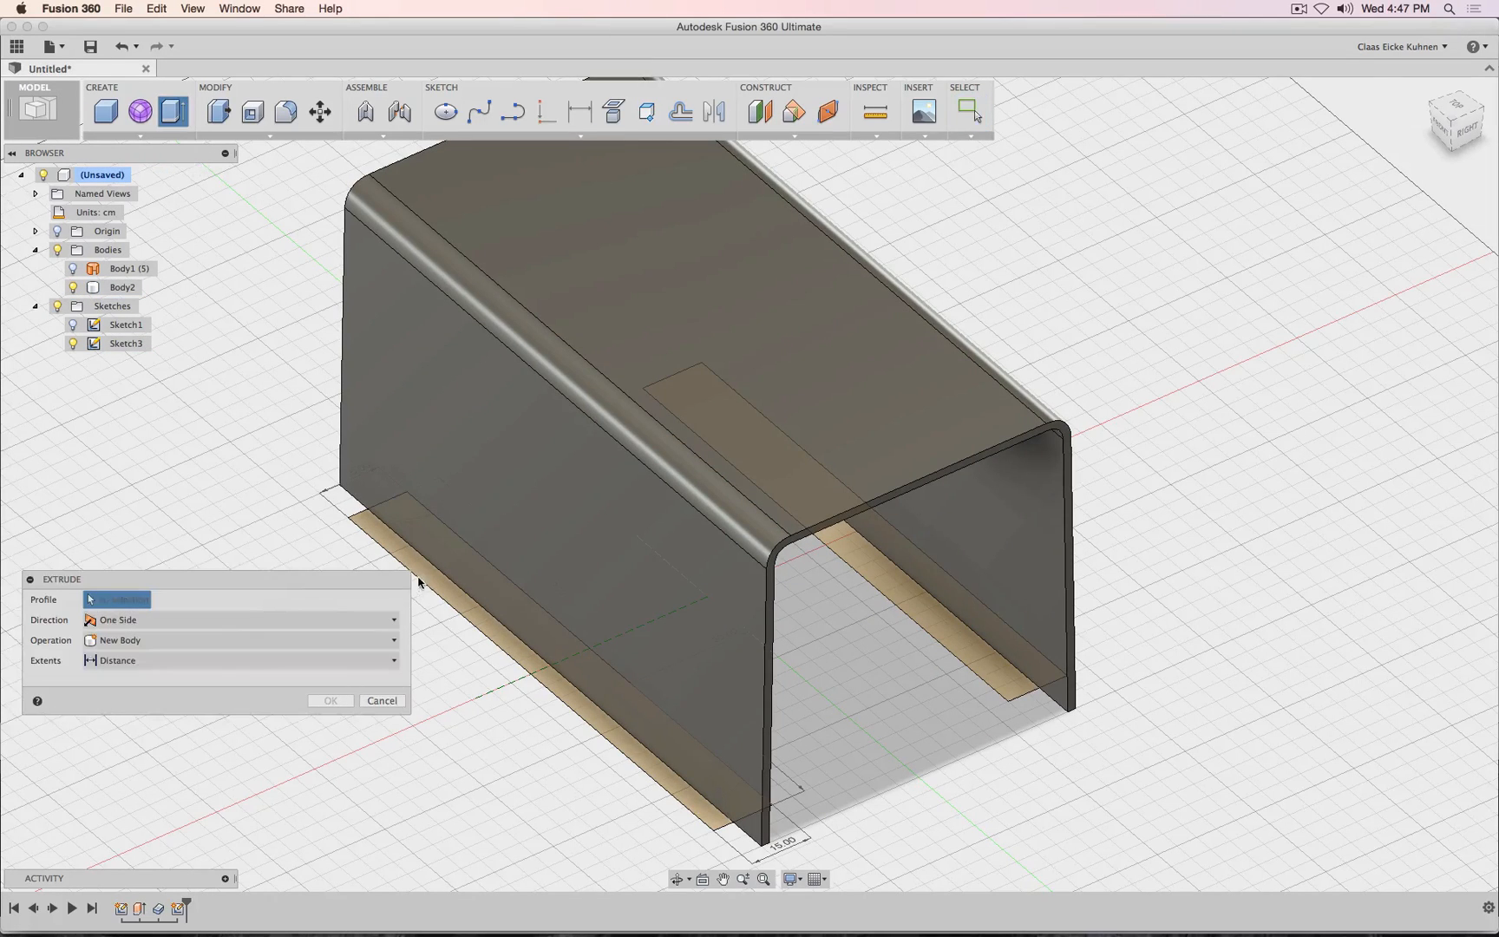
left_click(746, 798)
left_click(989, 679)
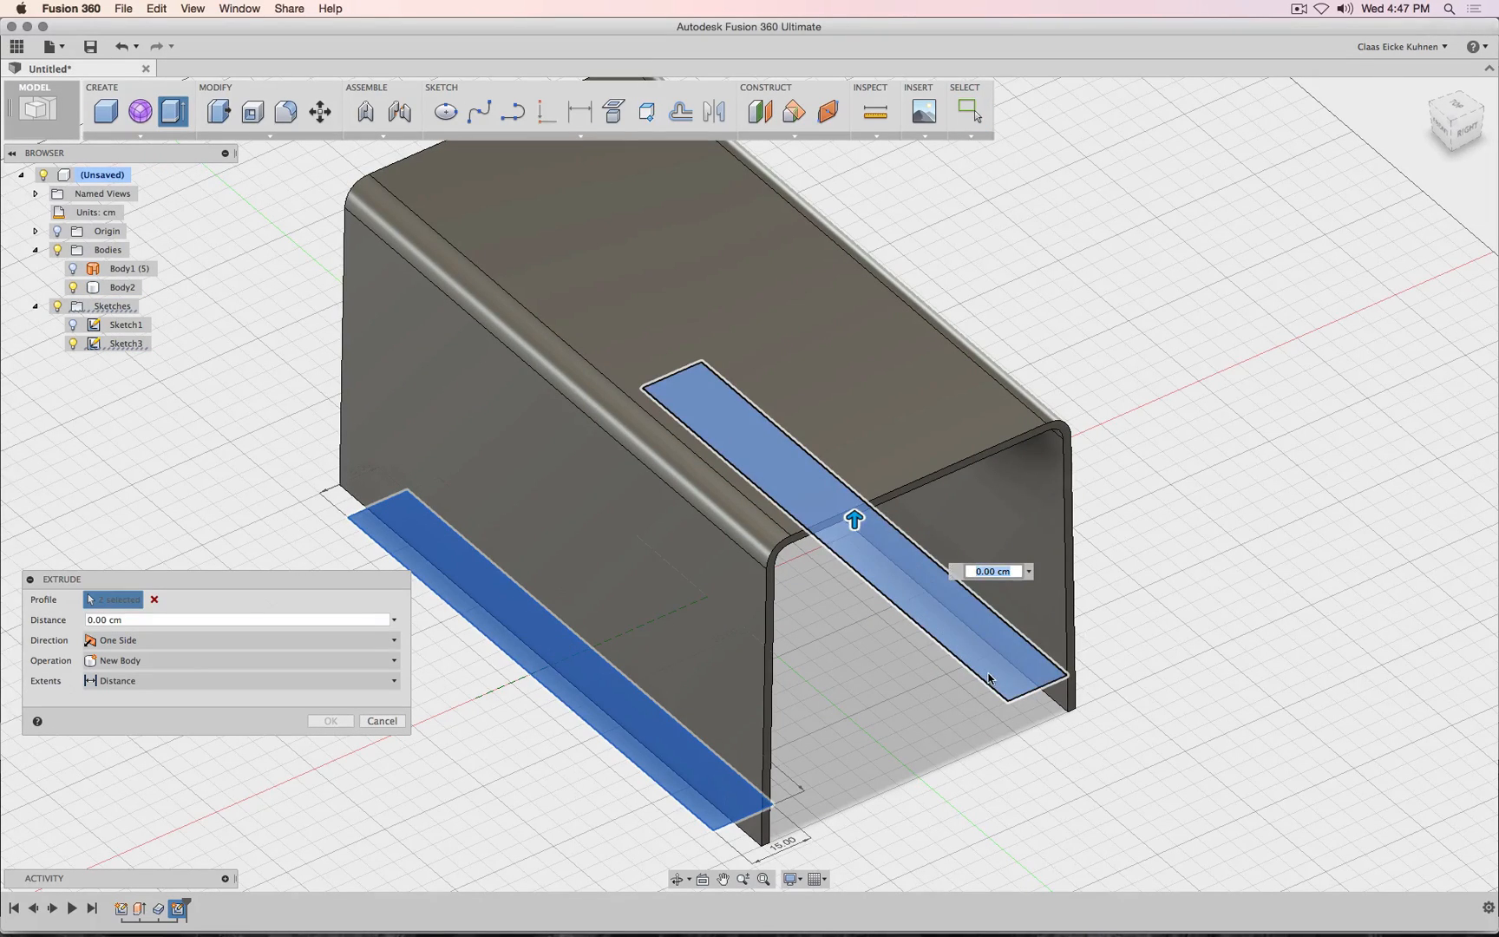
left_click_drag(854, 519, 854, 198)
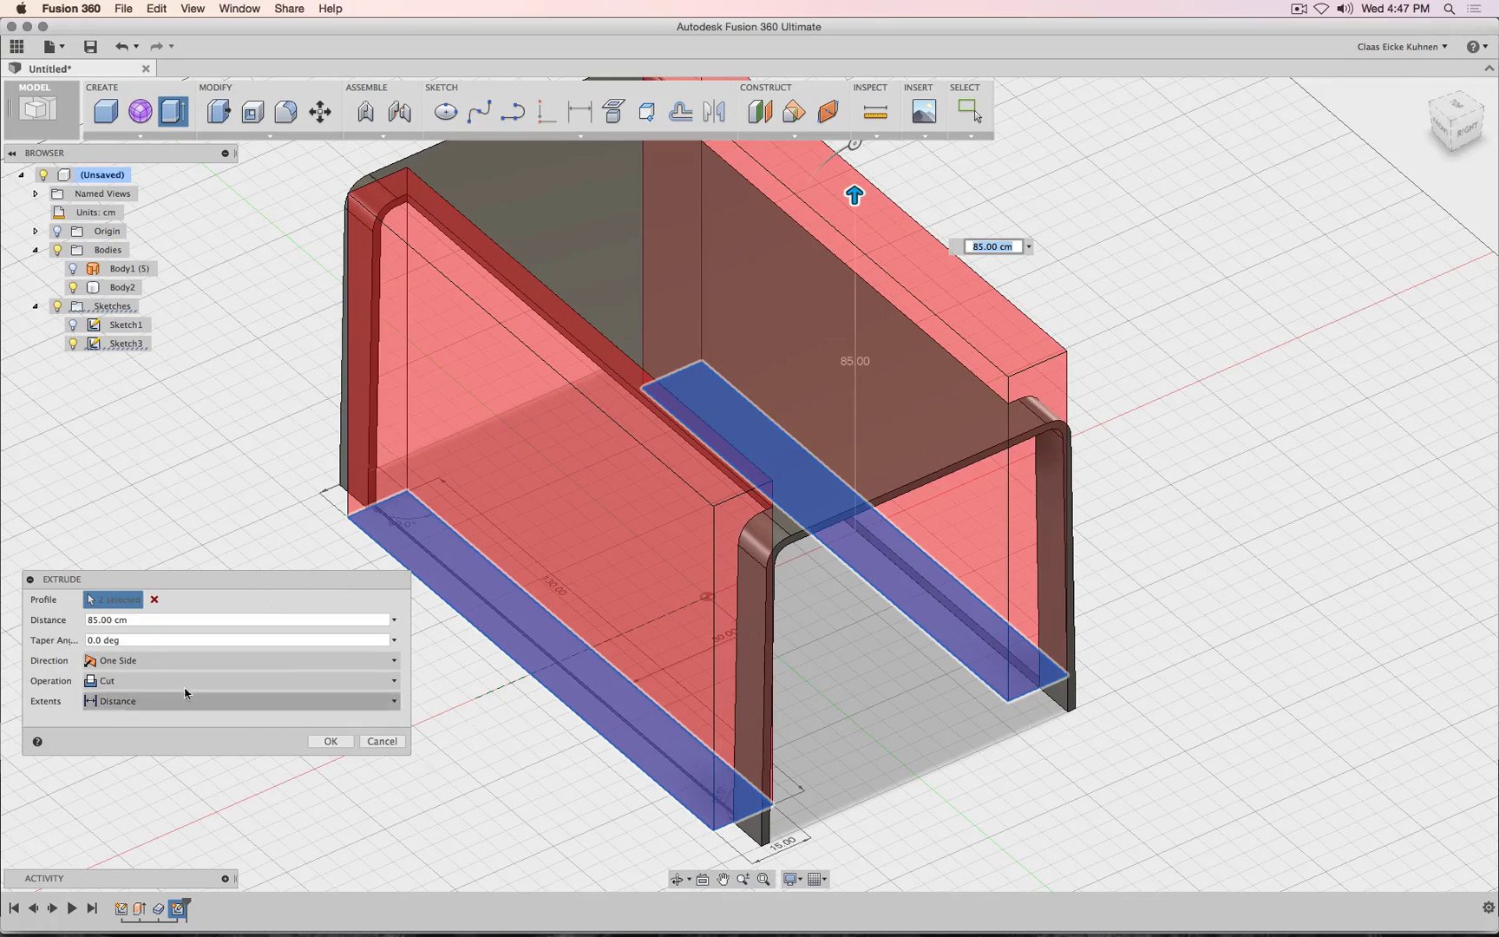
left_click(329, 741)
scroll(1180, 524, "down", 5)
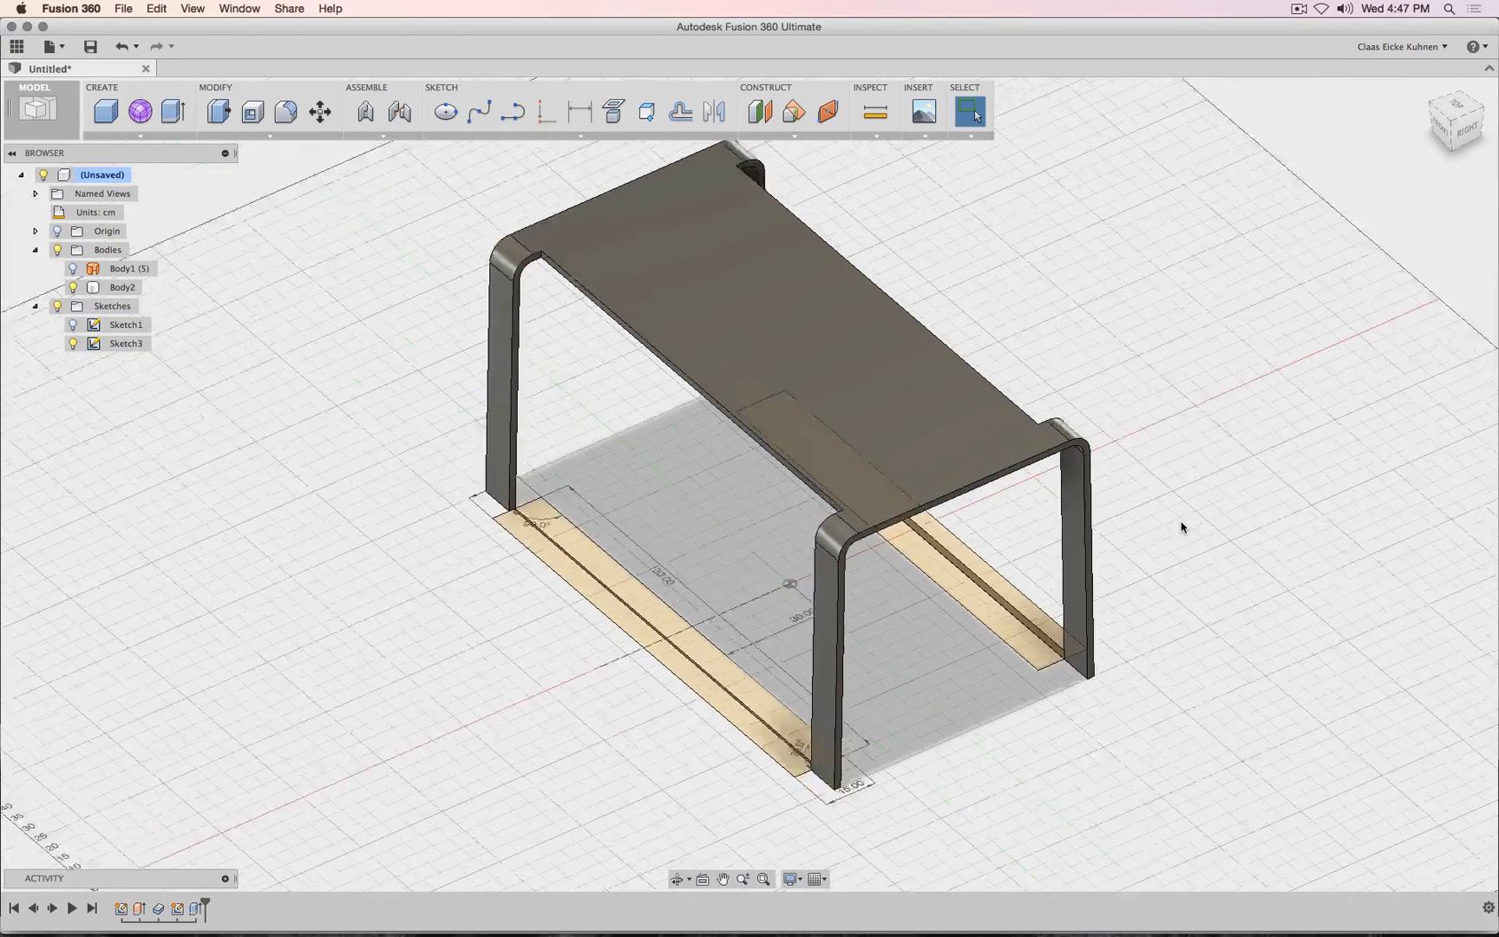
left_click(74, 343)
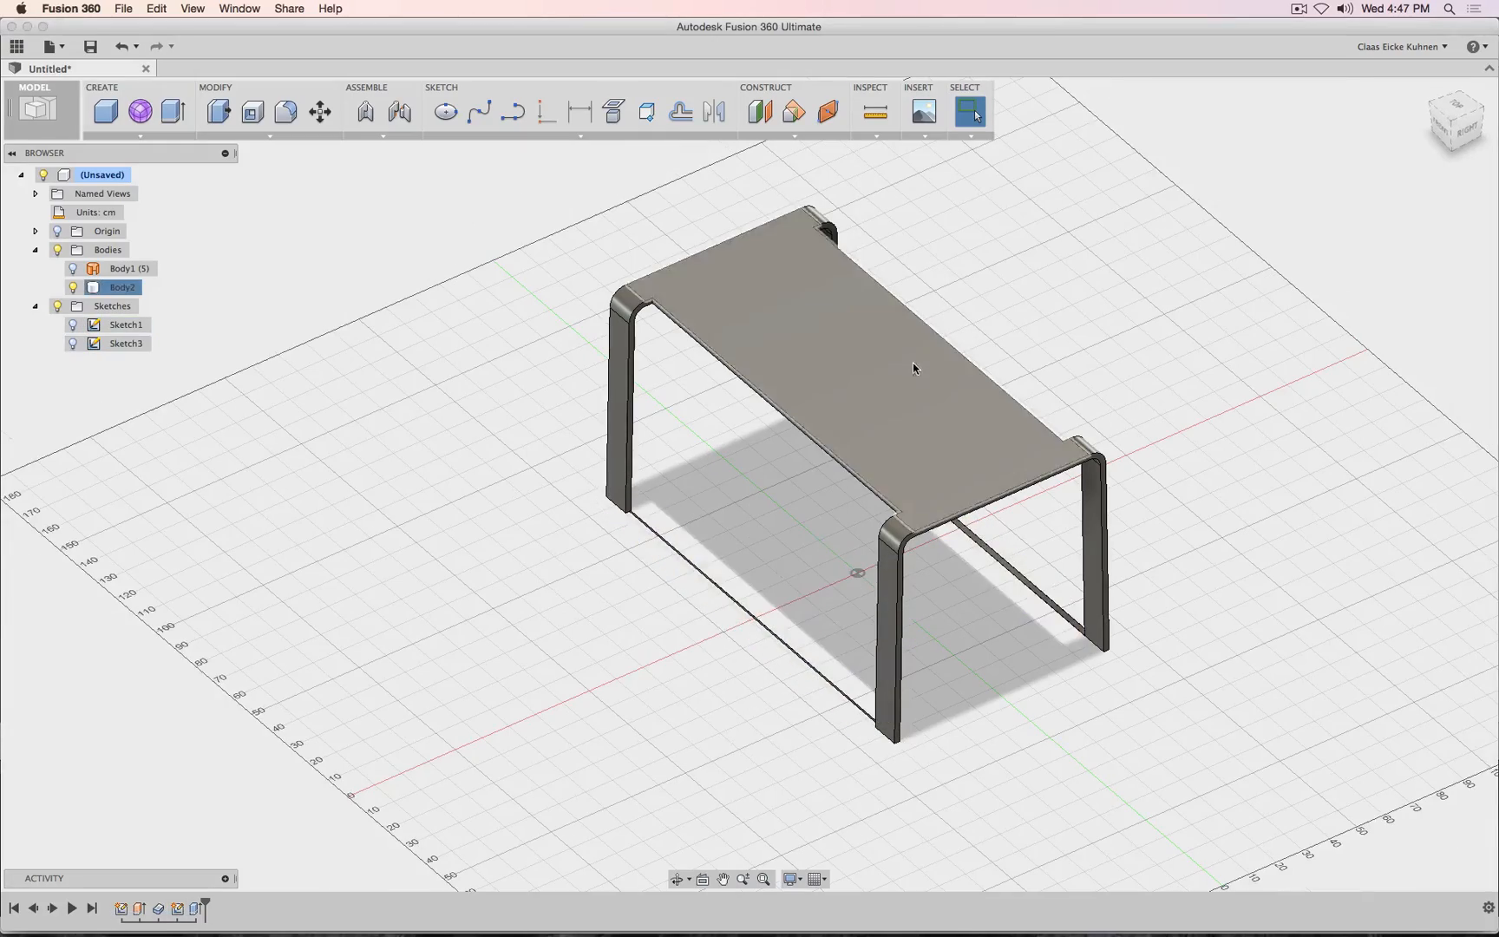
Change the leg-opening extrude cut's direction to Symmetric to remove the thin strips left between the feet.
scroll(849, 665, "up", 5)
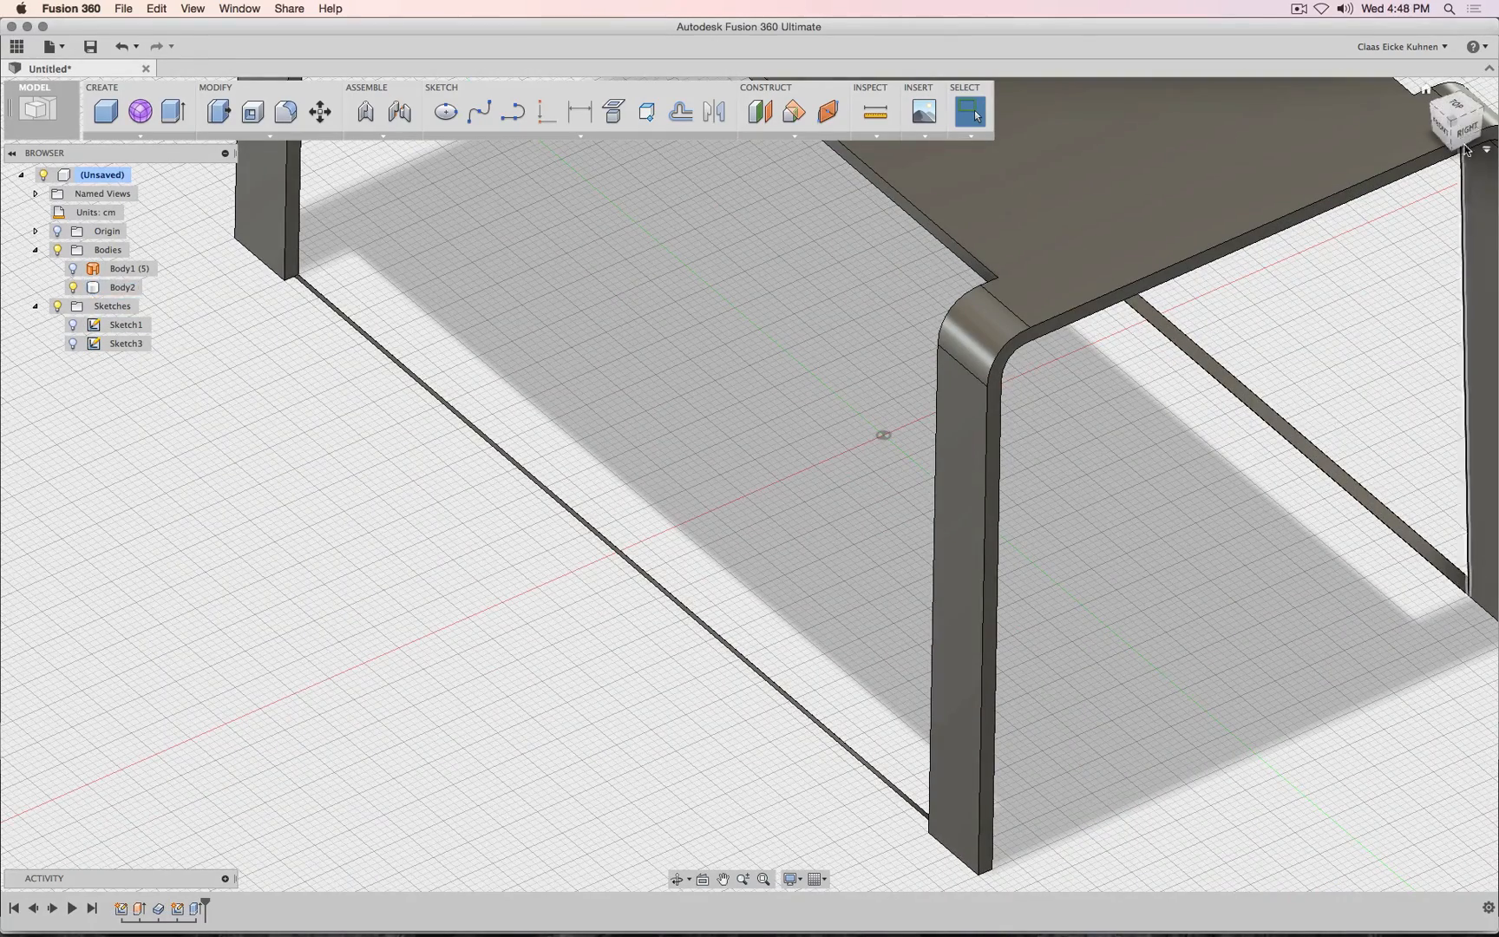
mouse_move(1464, 129)
left_mouse_down()
mouse_move(1388, 85)
mouse_move(1372, 114)
mouse_move(1438, 98)
mouse_move(1434, 111)
left_mouse_up()
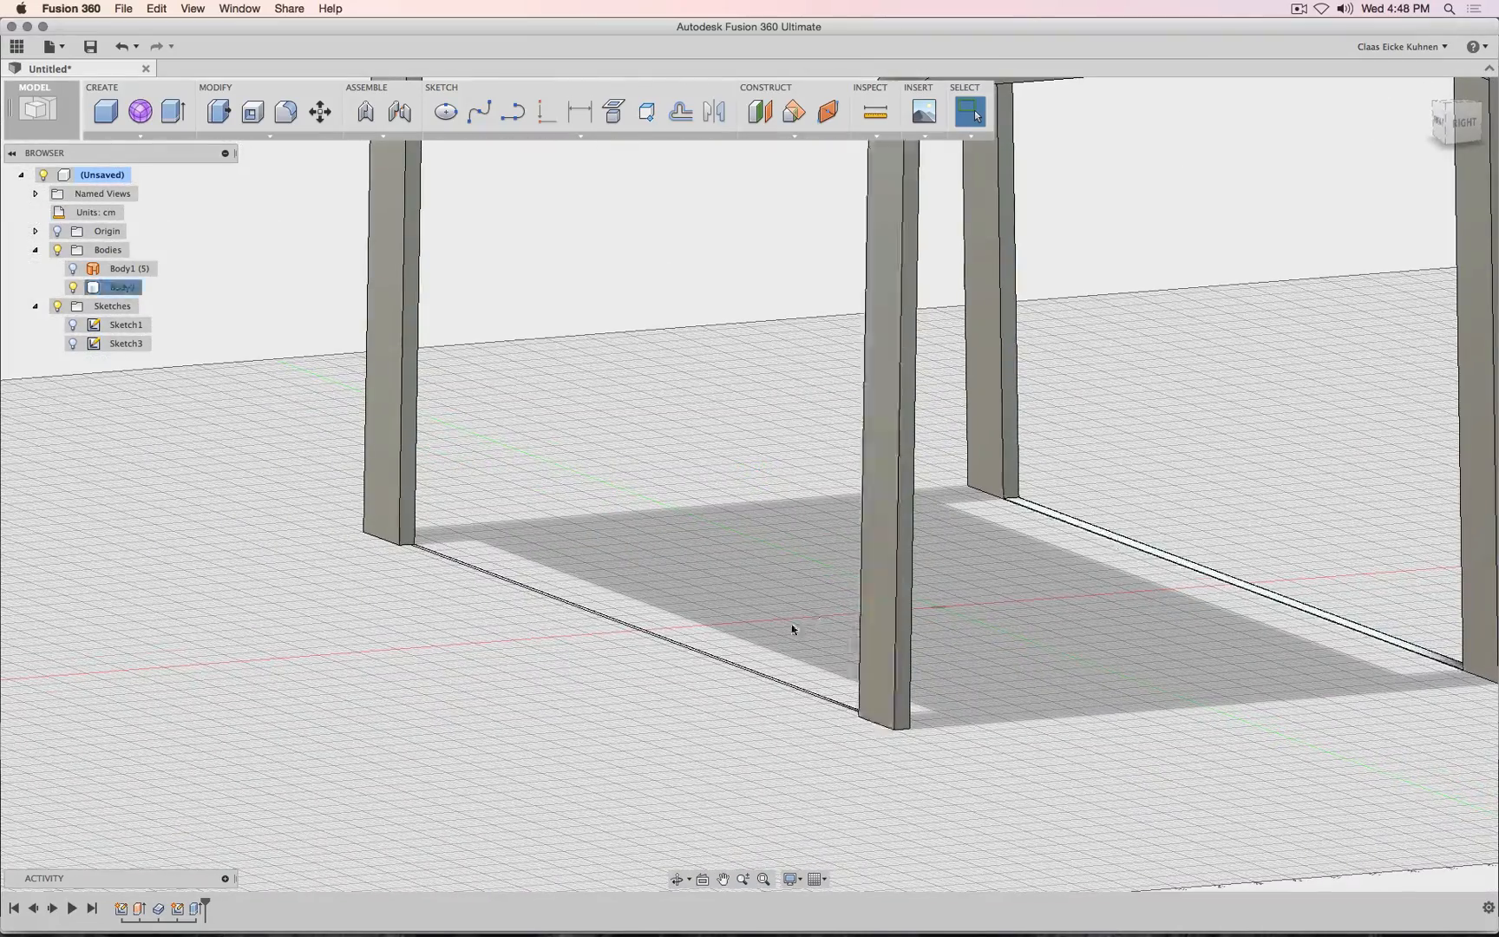
right_click(197, 919)
left_click(227, 838)
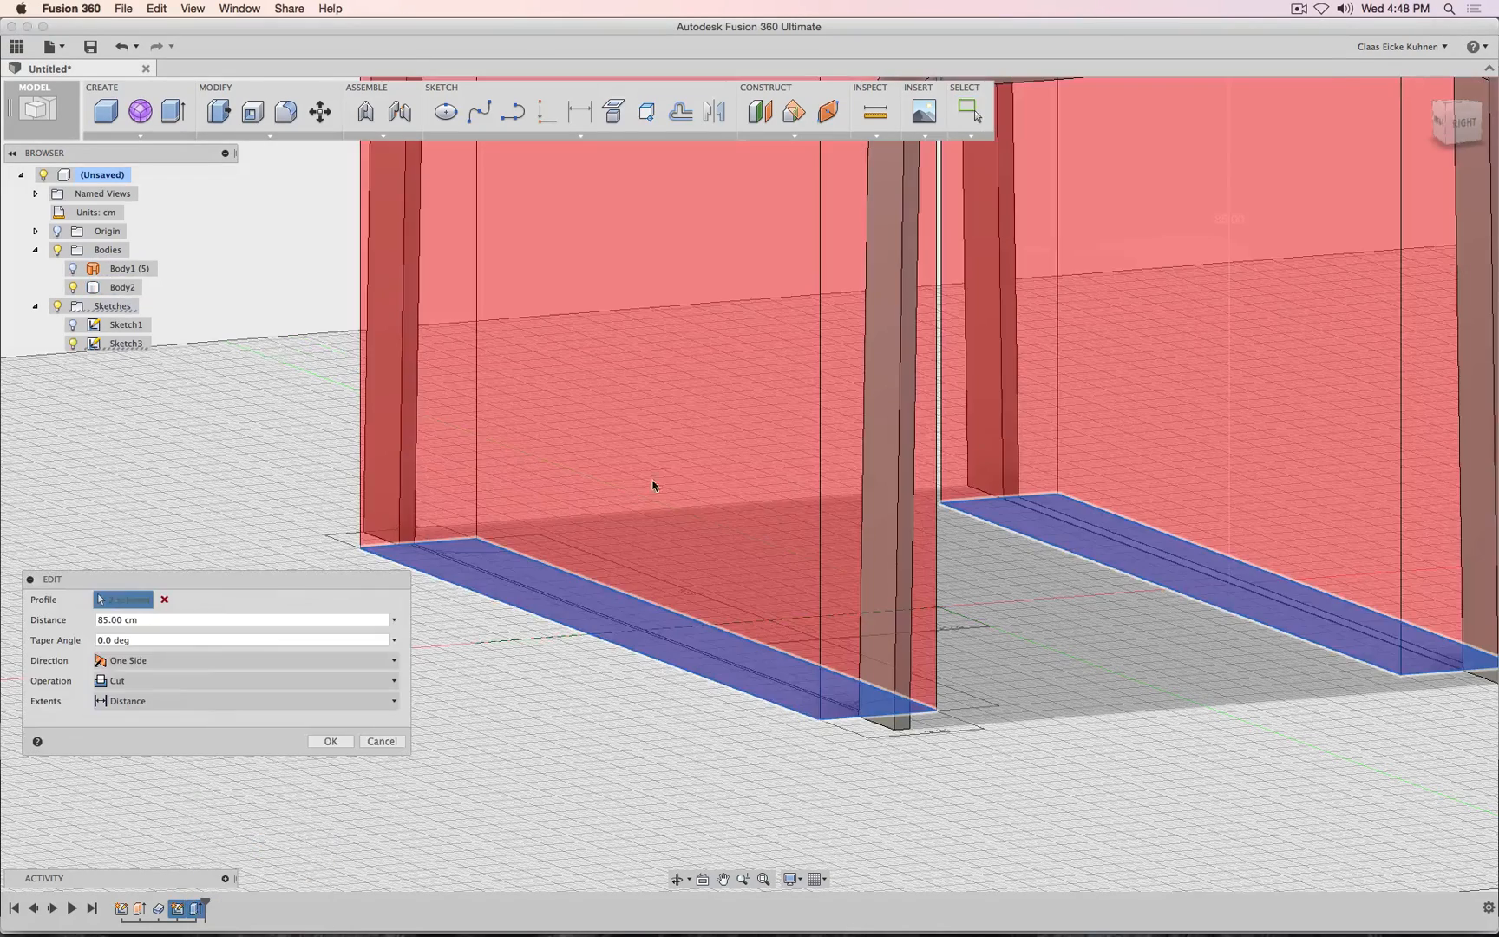
left_click(240, 660)
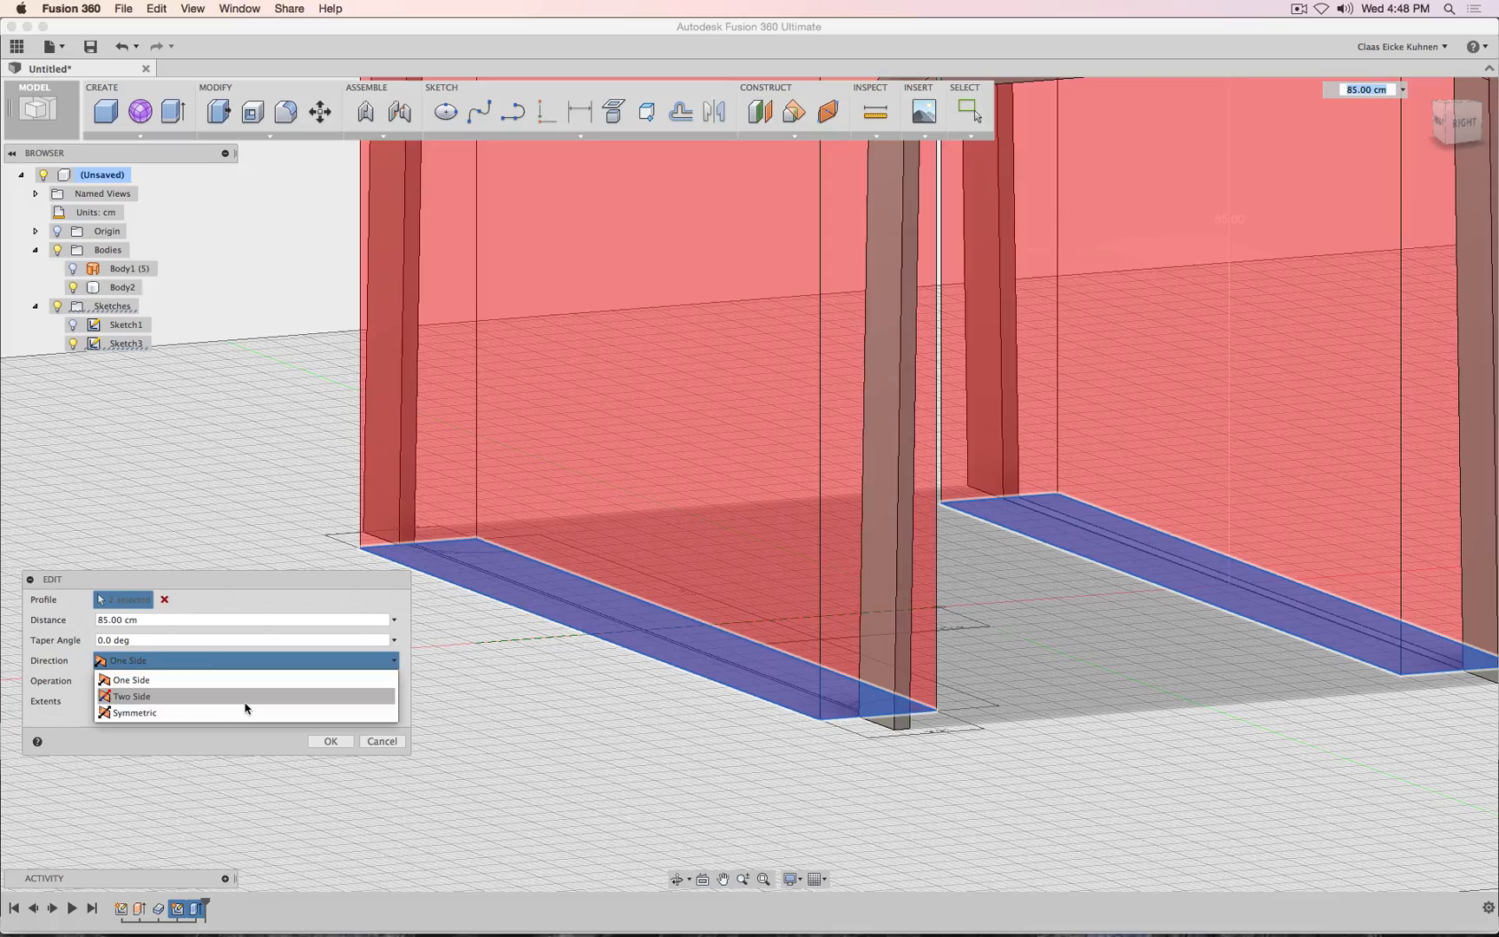
left_click(244, 713)
scroll(678, 620, "down", 5)
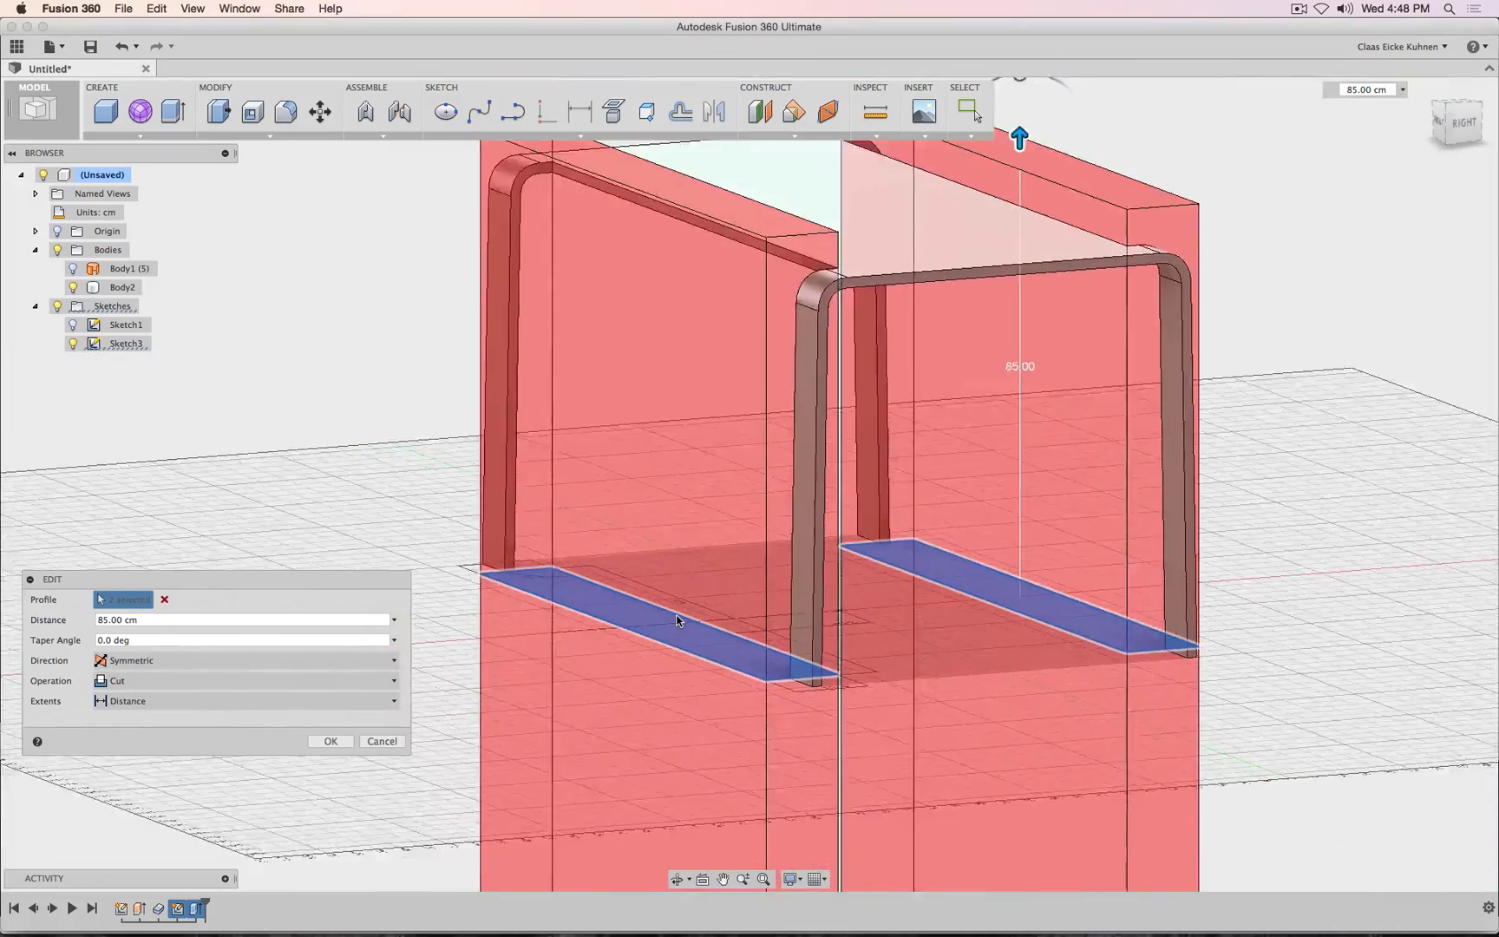
scroll(678, 620, "down", 2)
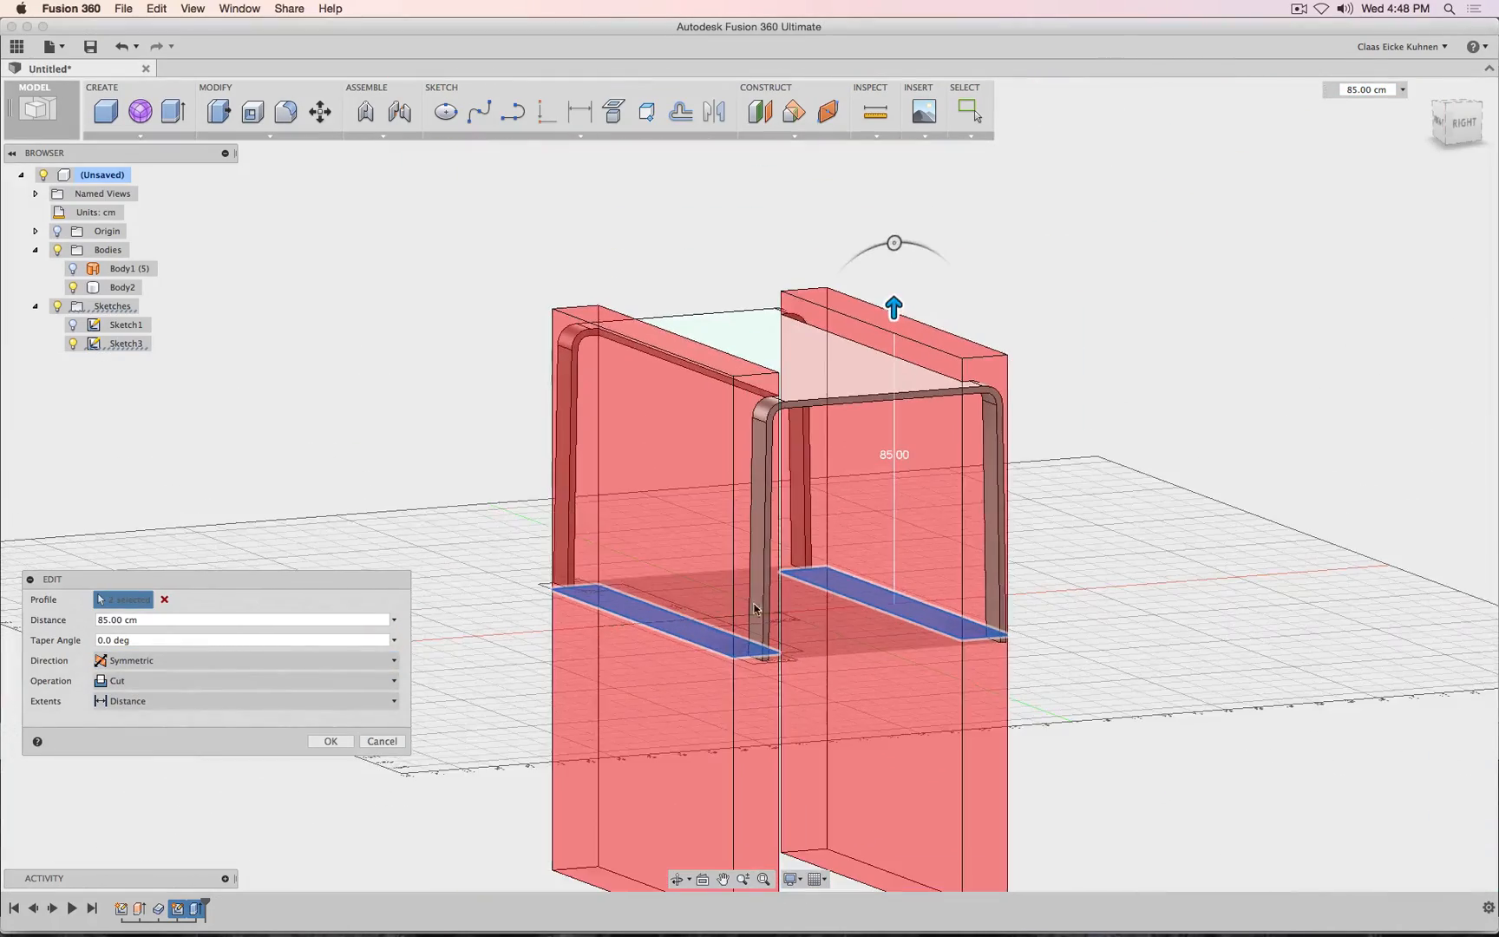
left_click(345, 743)
Fillet the four vertical inner corner edges between the tabletop and the legs with a 2 cm radius.
mouse_move(1463, 124)
left_mouse_down()
mouse_move(1435, 178)
mouse_move(1236, 135)
mouse_move(1071, 161)
mouse_move(1125, 144)
mouse_move(692, 140)
left_mouse_up()
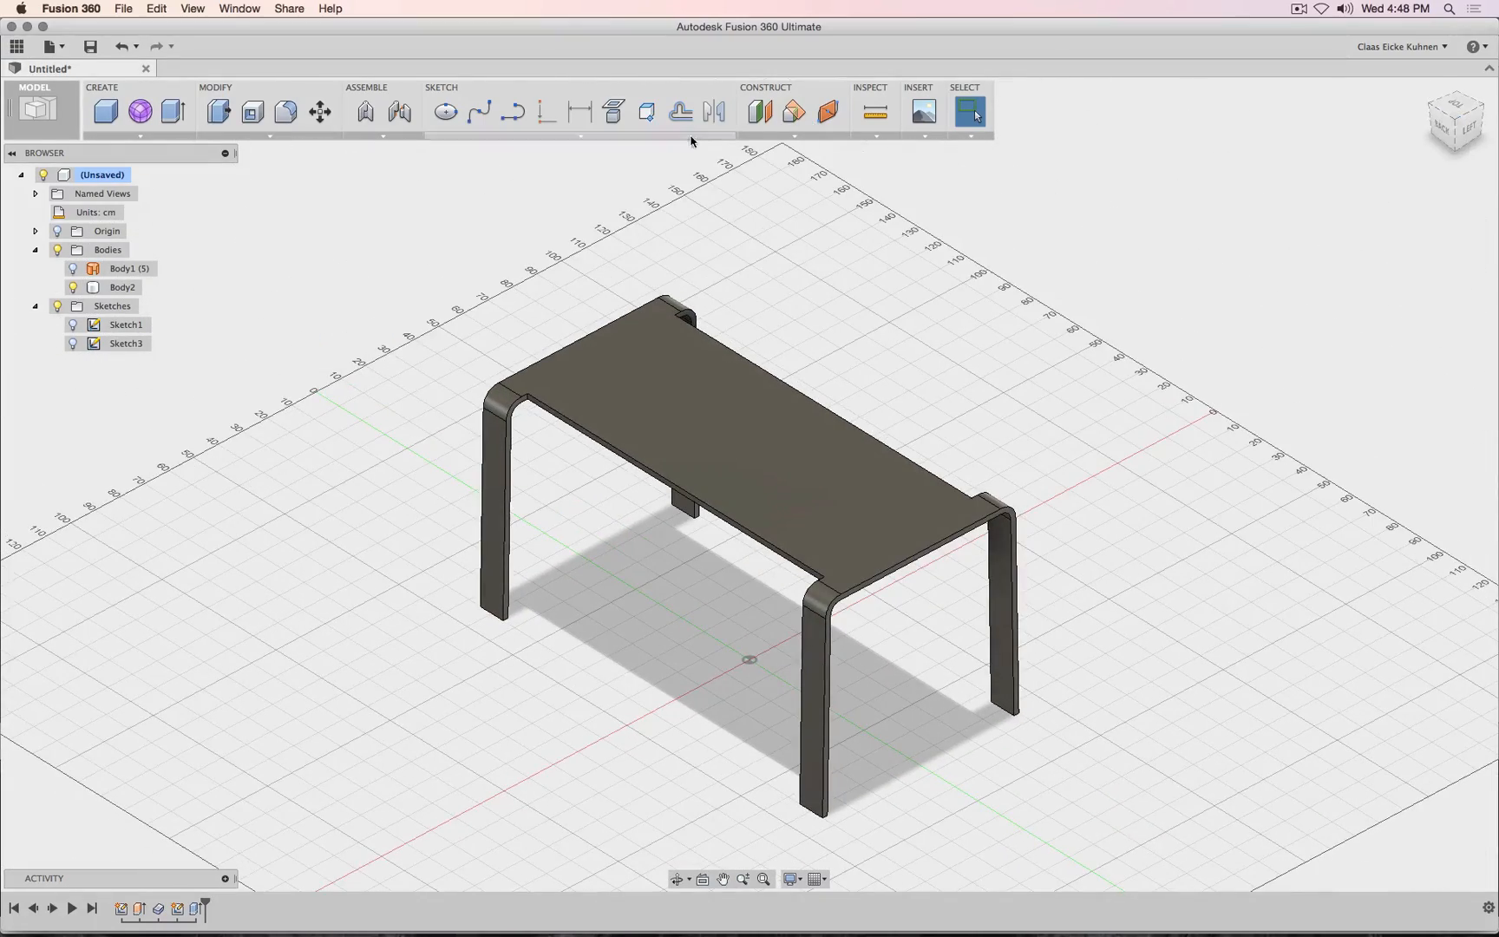
left_click(294, 115)
scroll(595, 413, "up", 3)
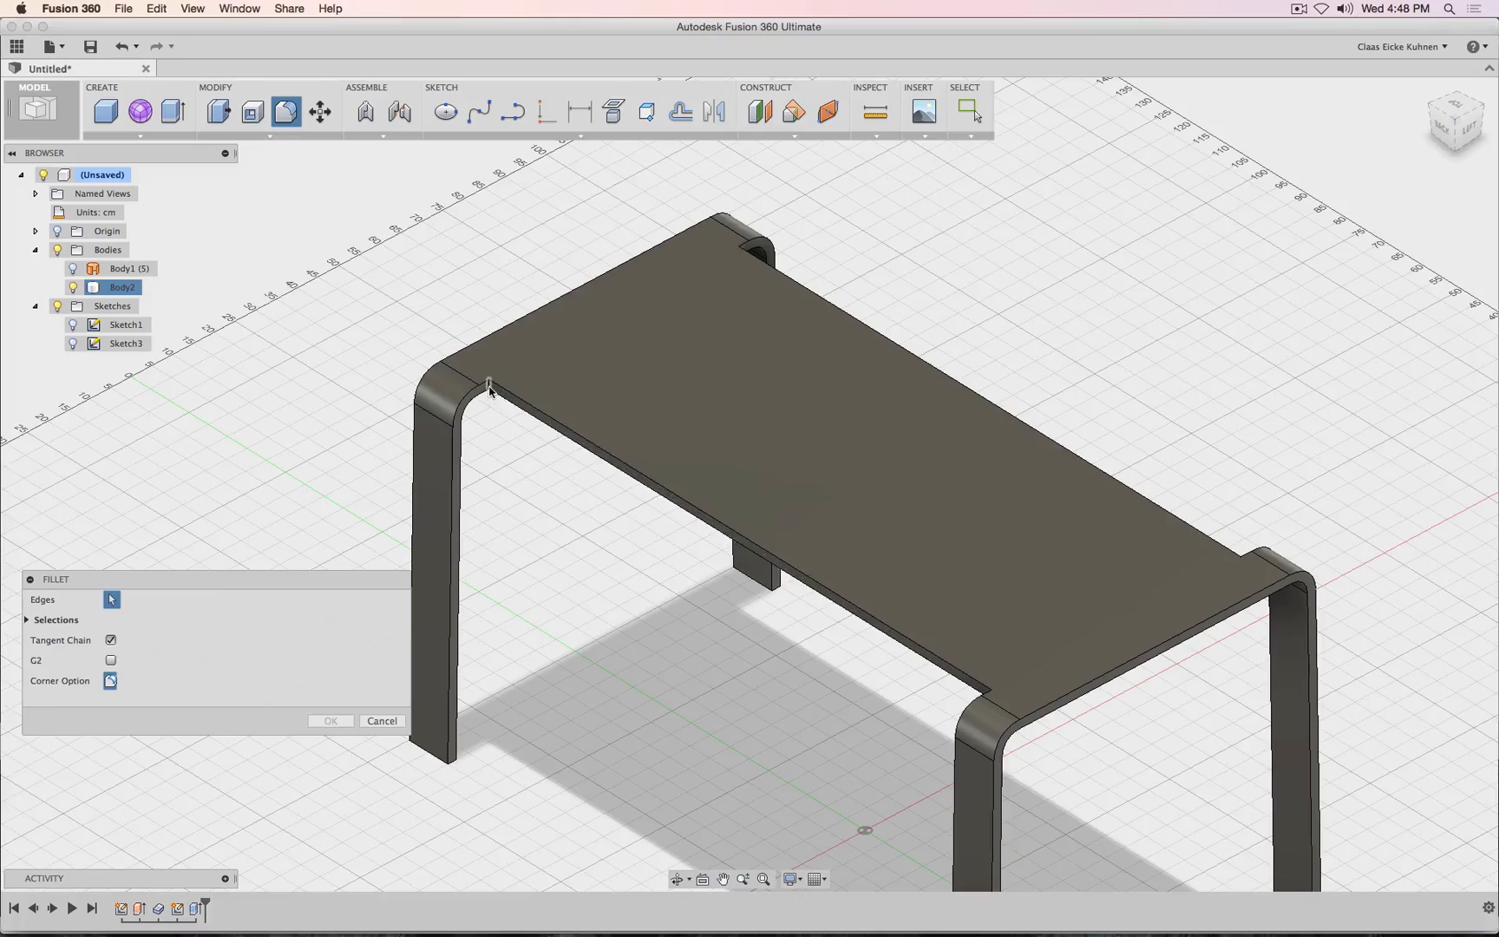
left_click_drag(1457, 141, 1232, 156)
left_click(926, 316)
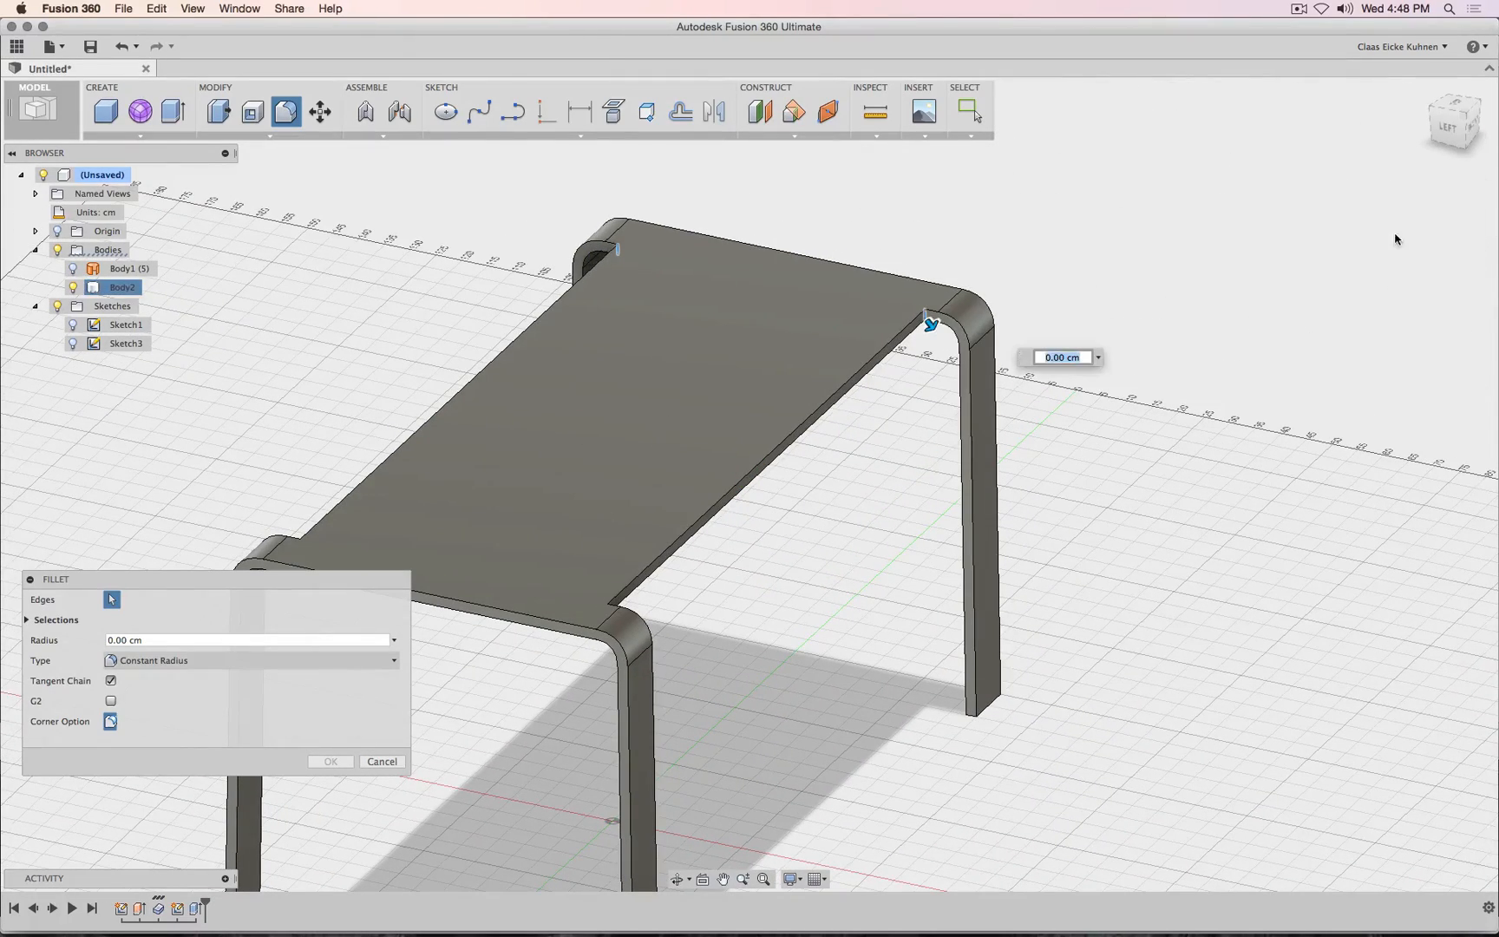
left_click_drag(1449, 143, 631, 342)
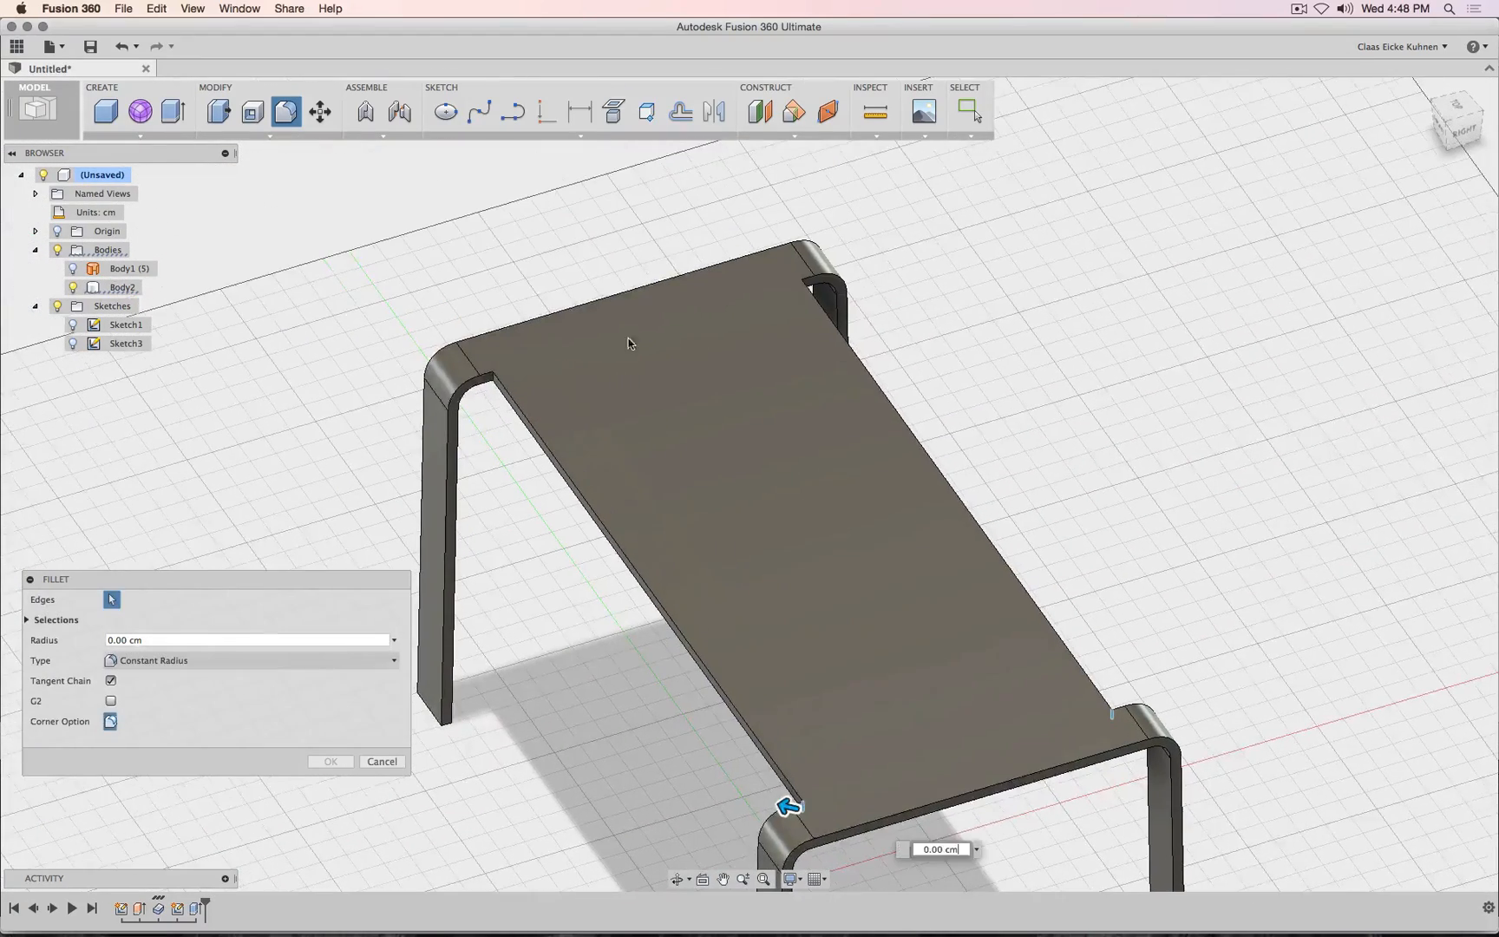
left_click(492, 381)
left_click(1482, 112)
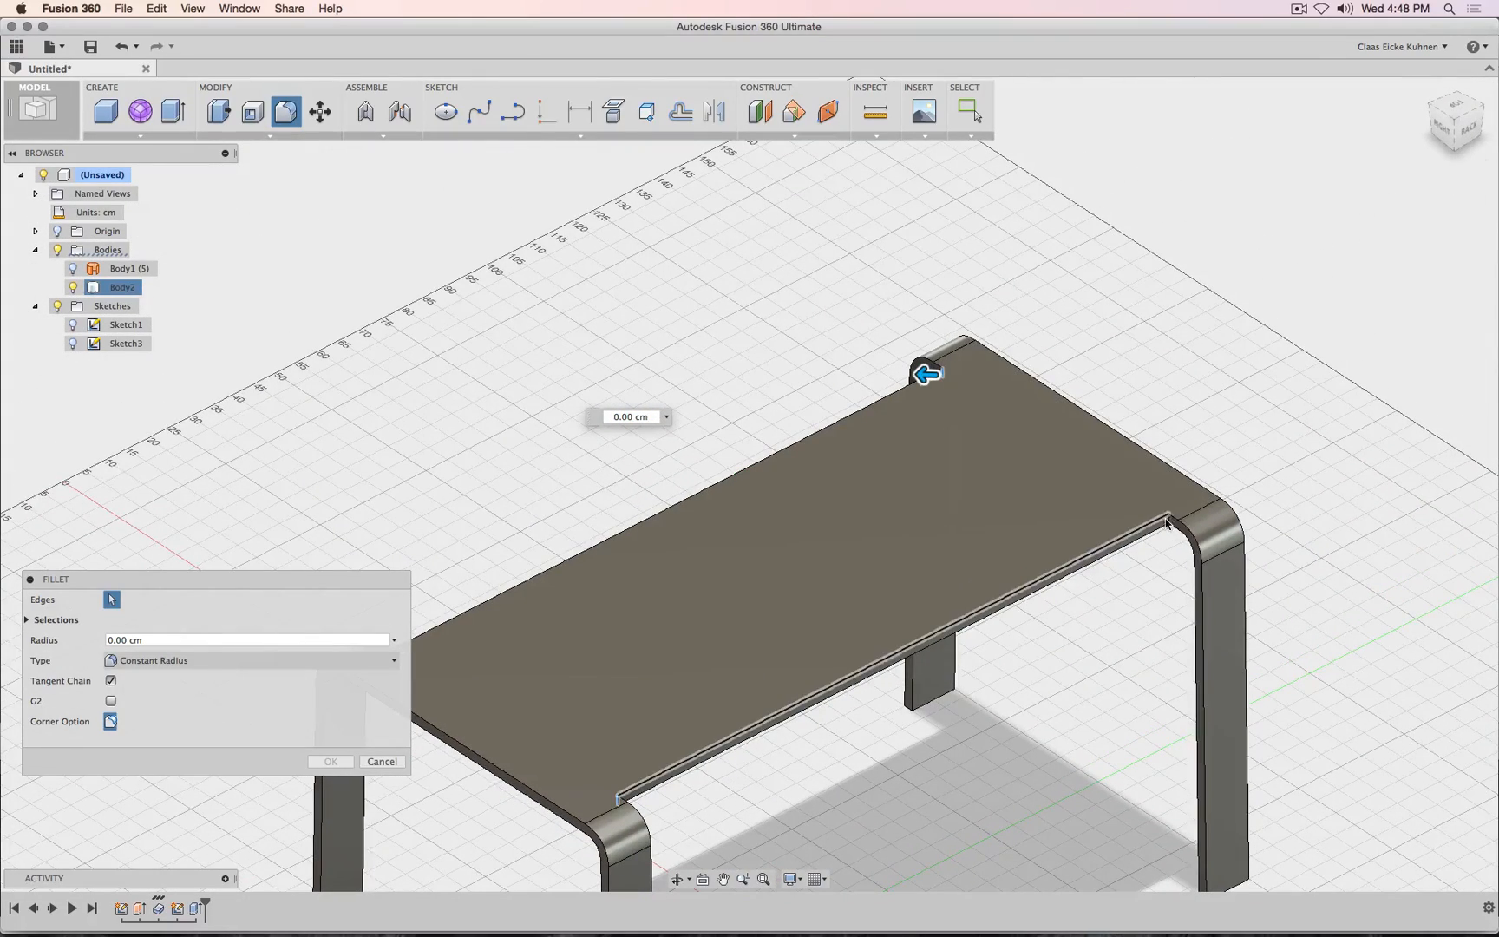
left_click(1166, 520)
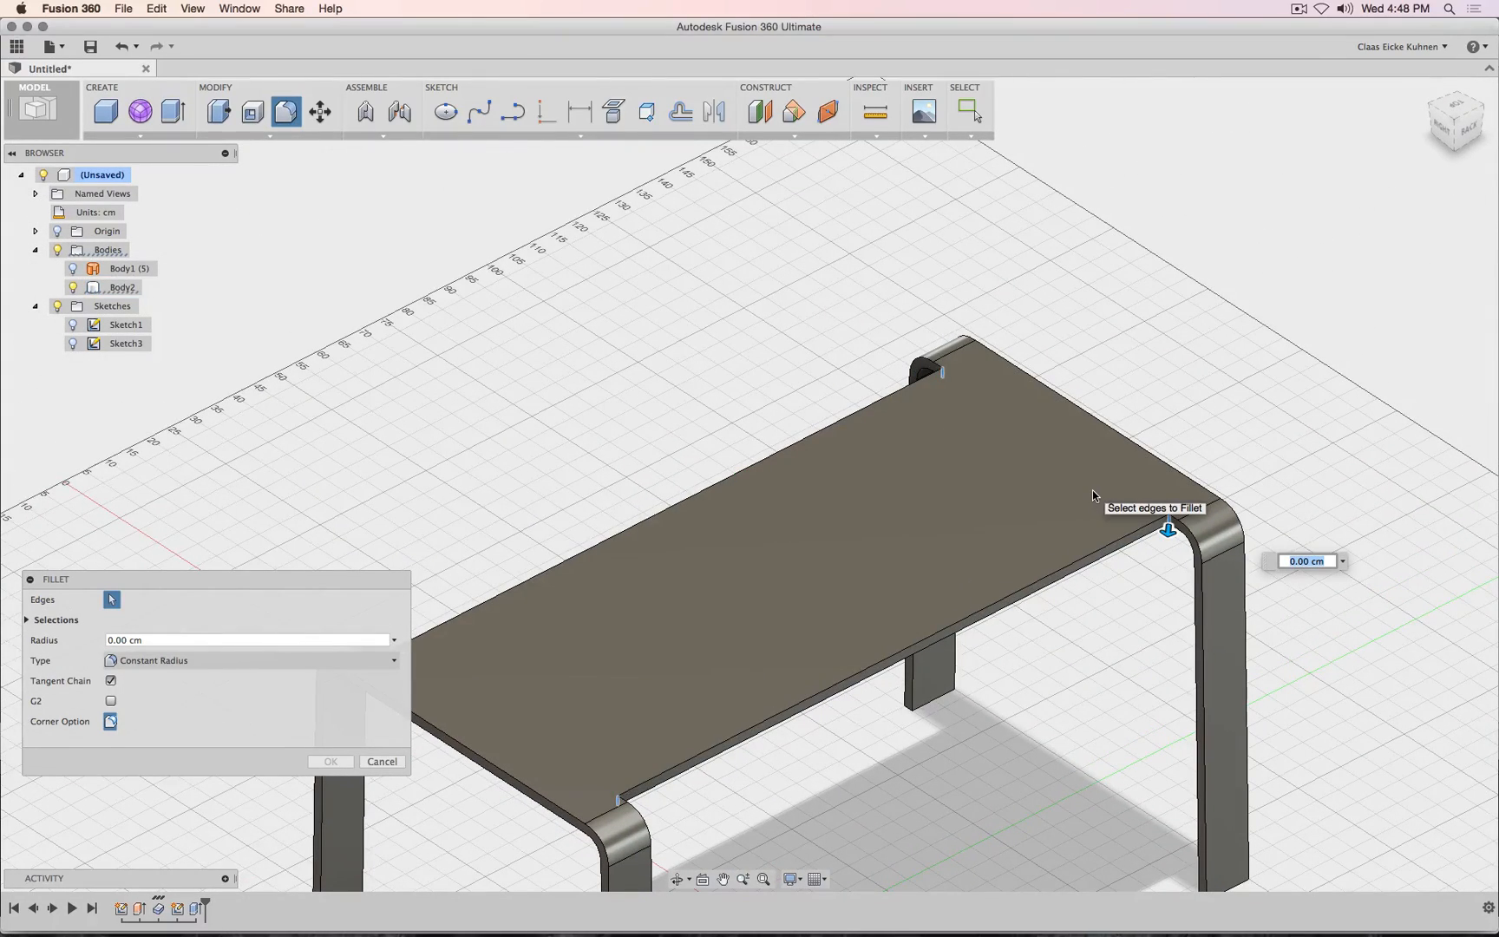
type("1")
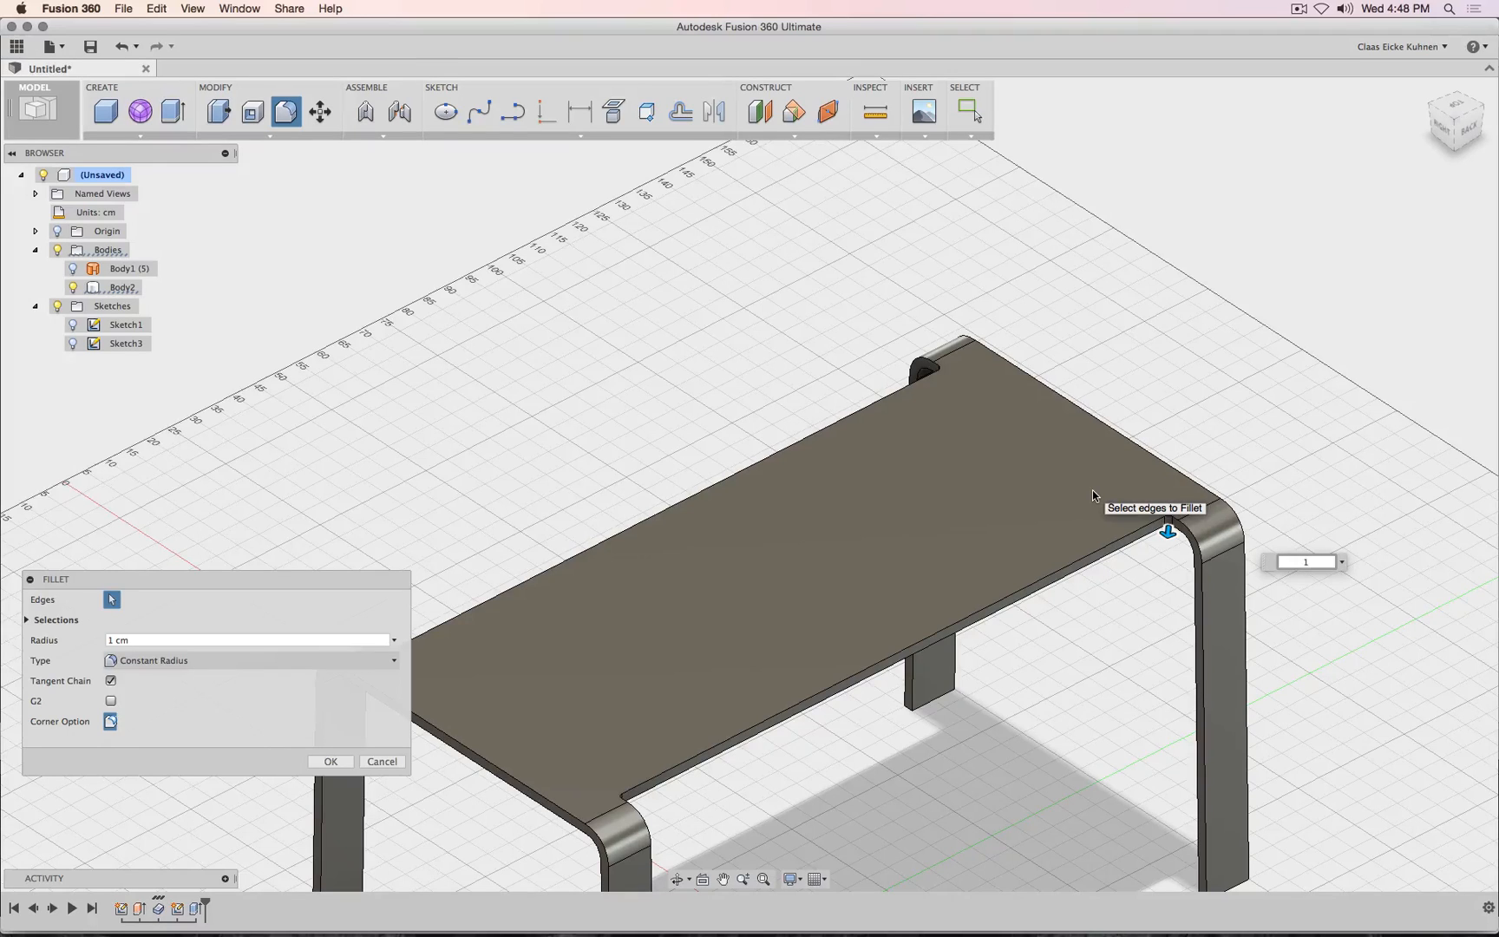
key("Return")
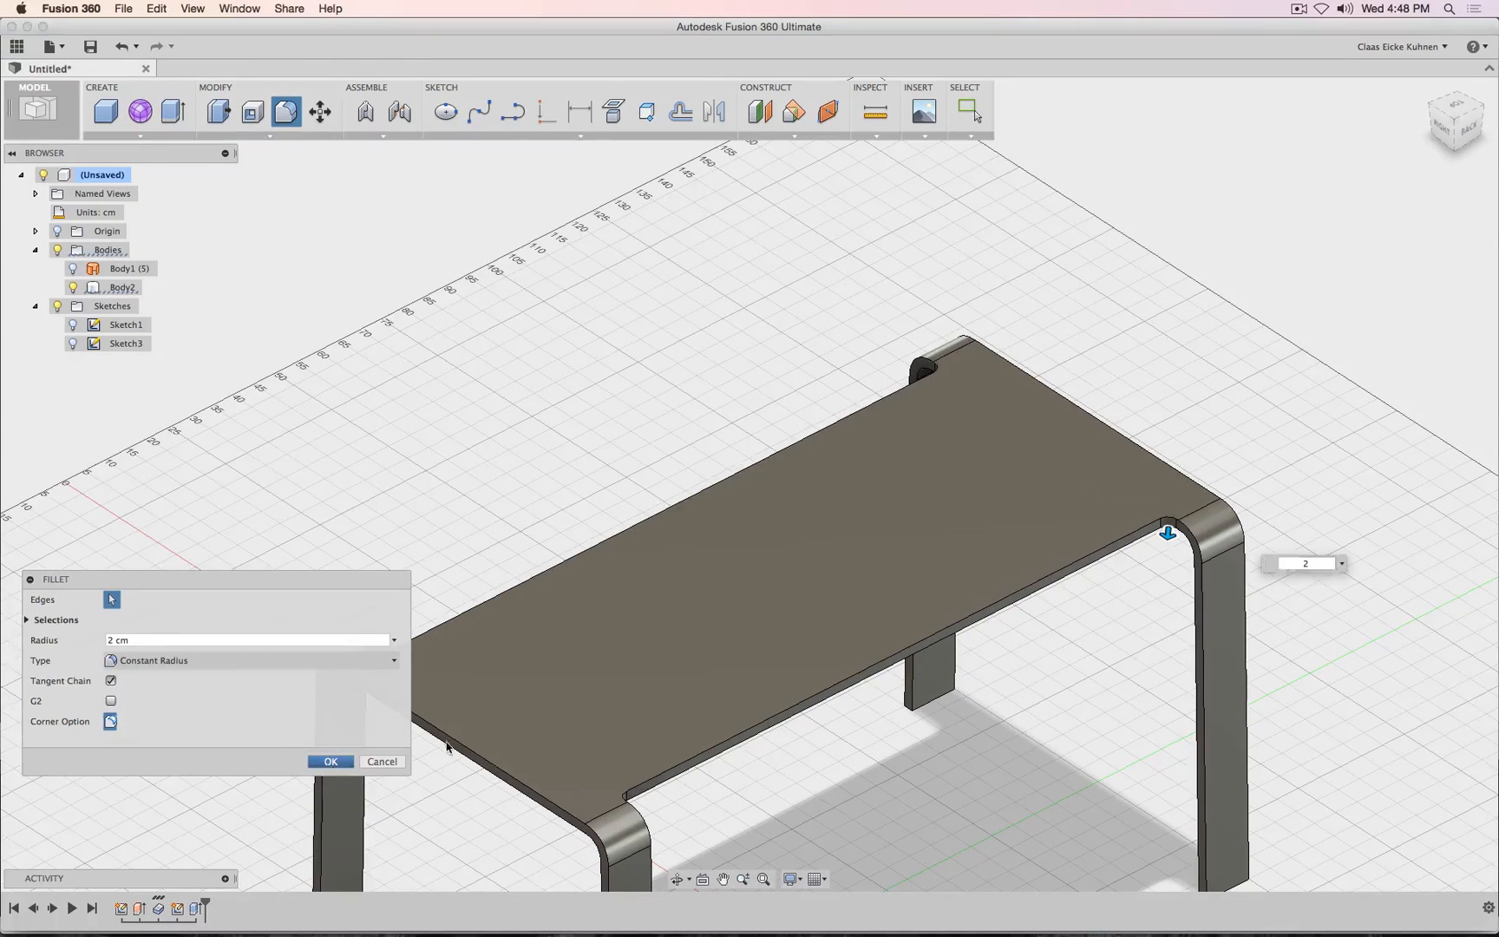
key("Return")
Start a second fillet on all of the table's edges and exclude the bottom edges of the nearest foot.
scroll(1127, 746, "down", 5)
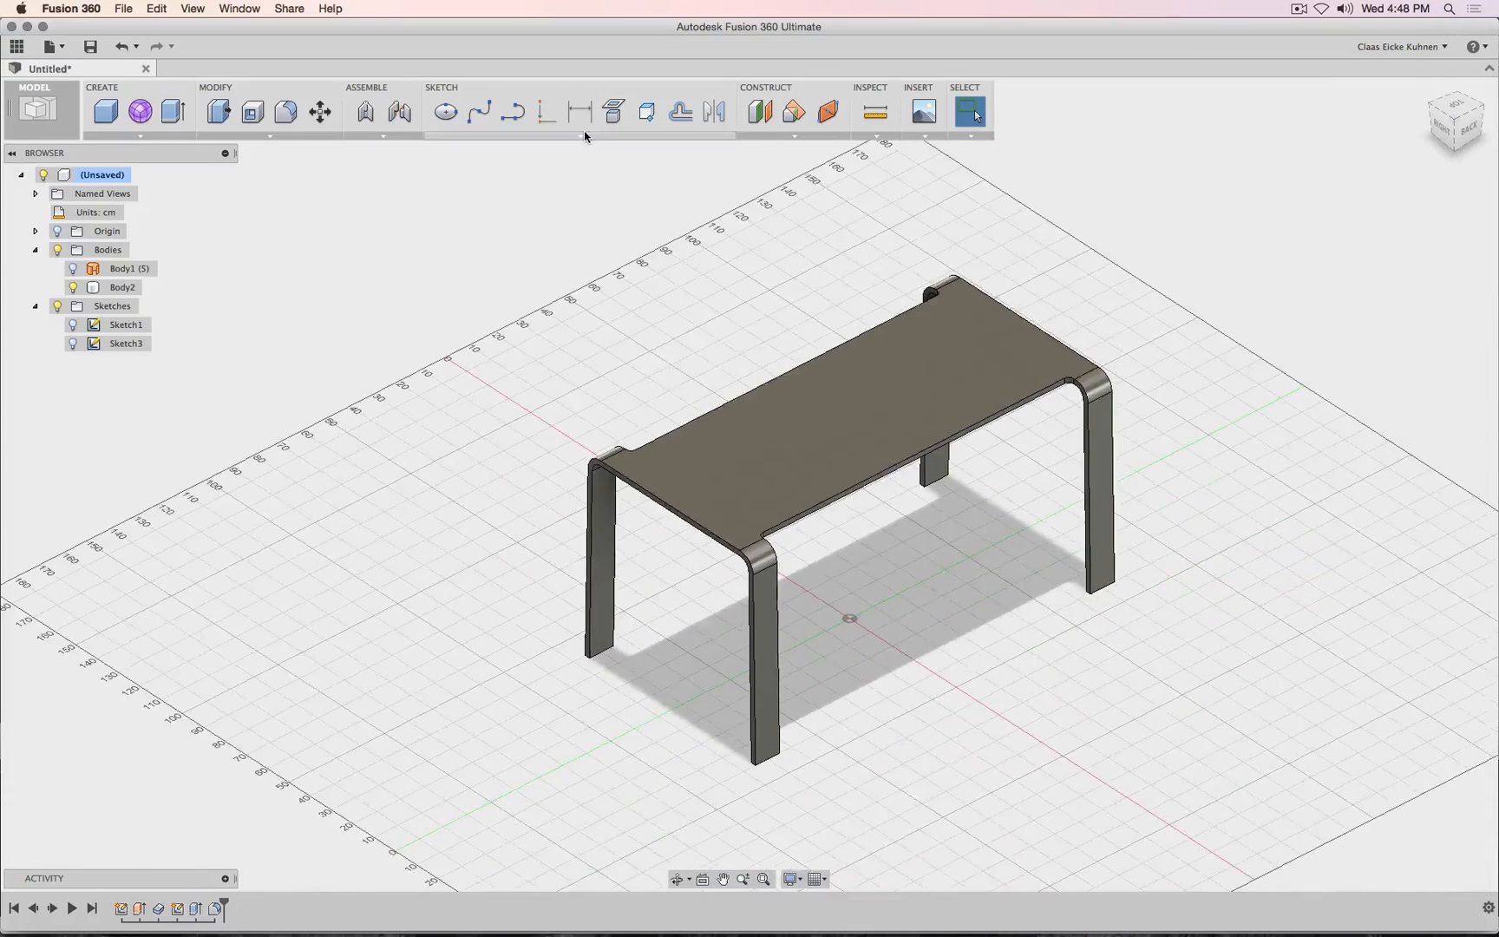
left_click(286, 112)
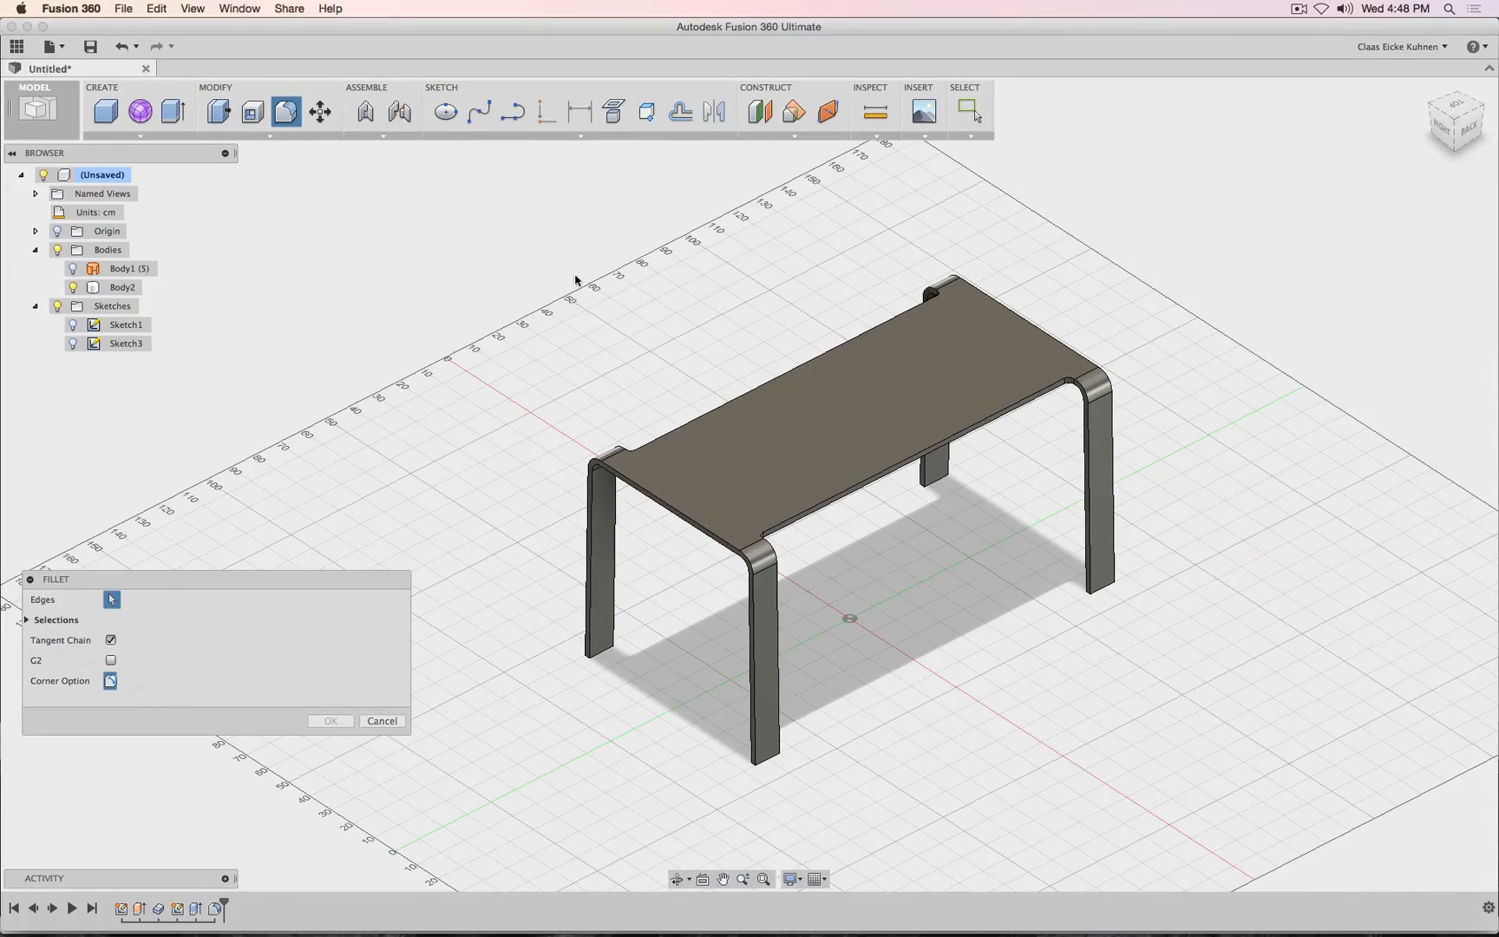
left_click_drag(484, 215, 1262, 850)
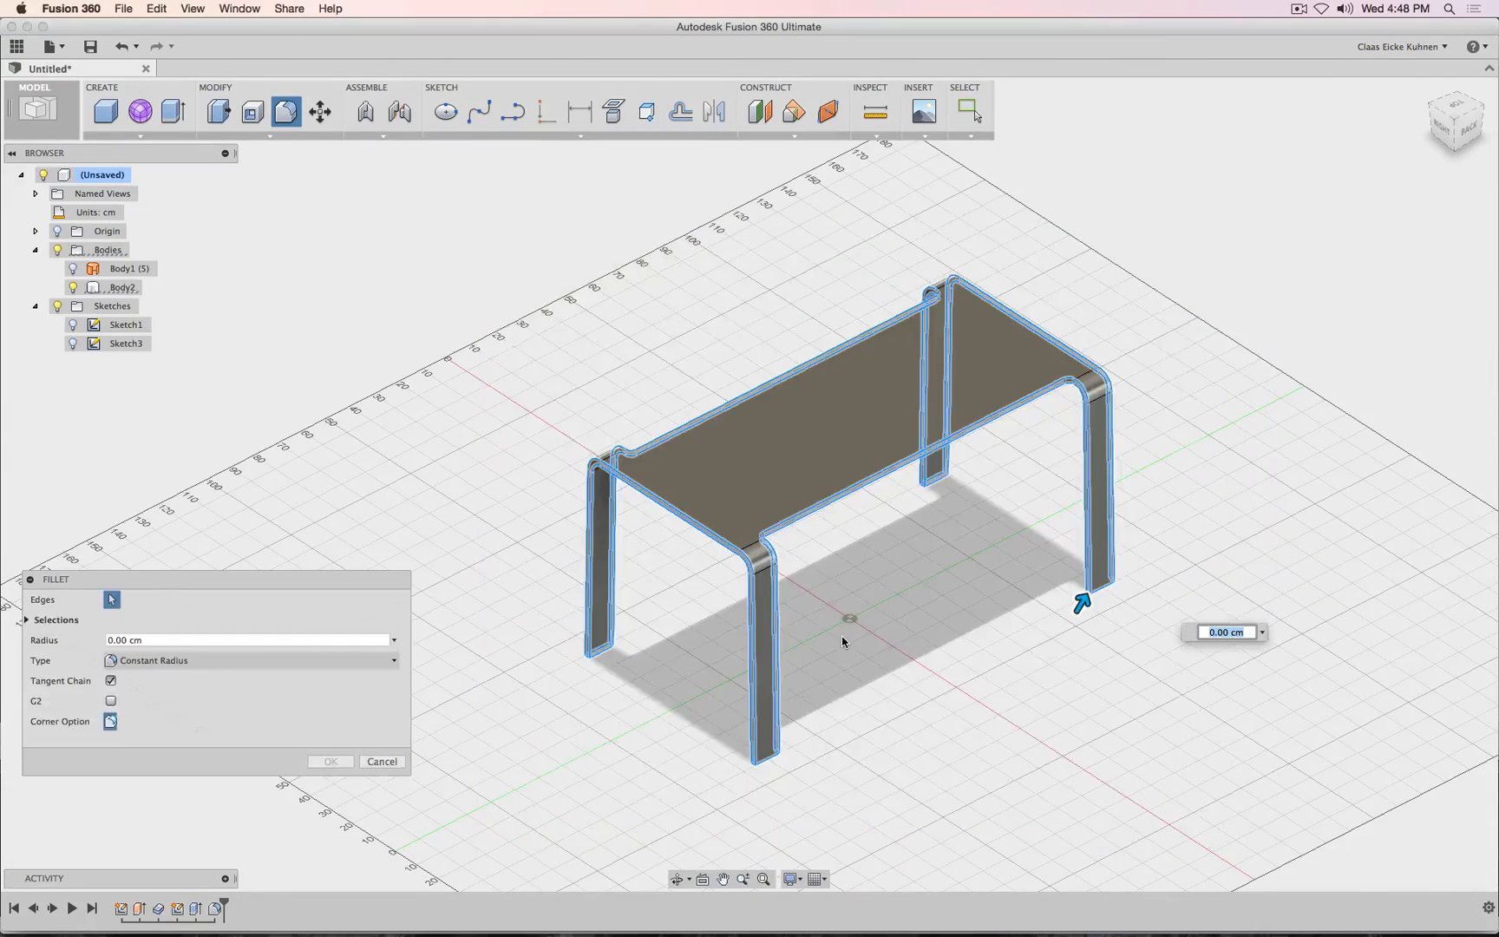
scroll(769, 767, "up", 10)
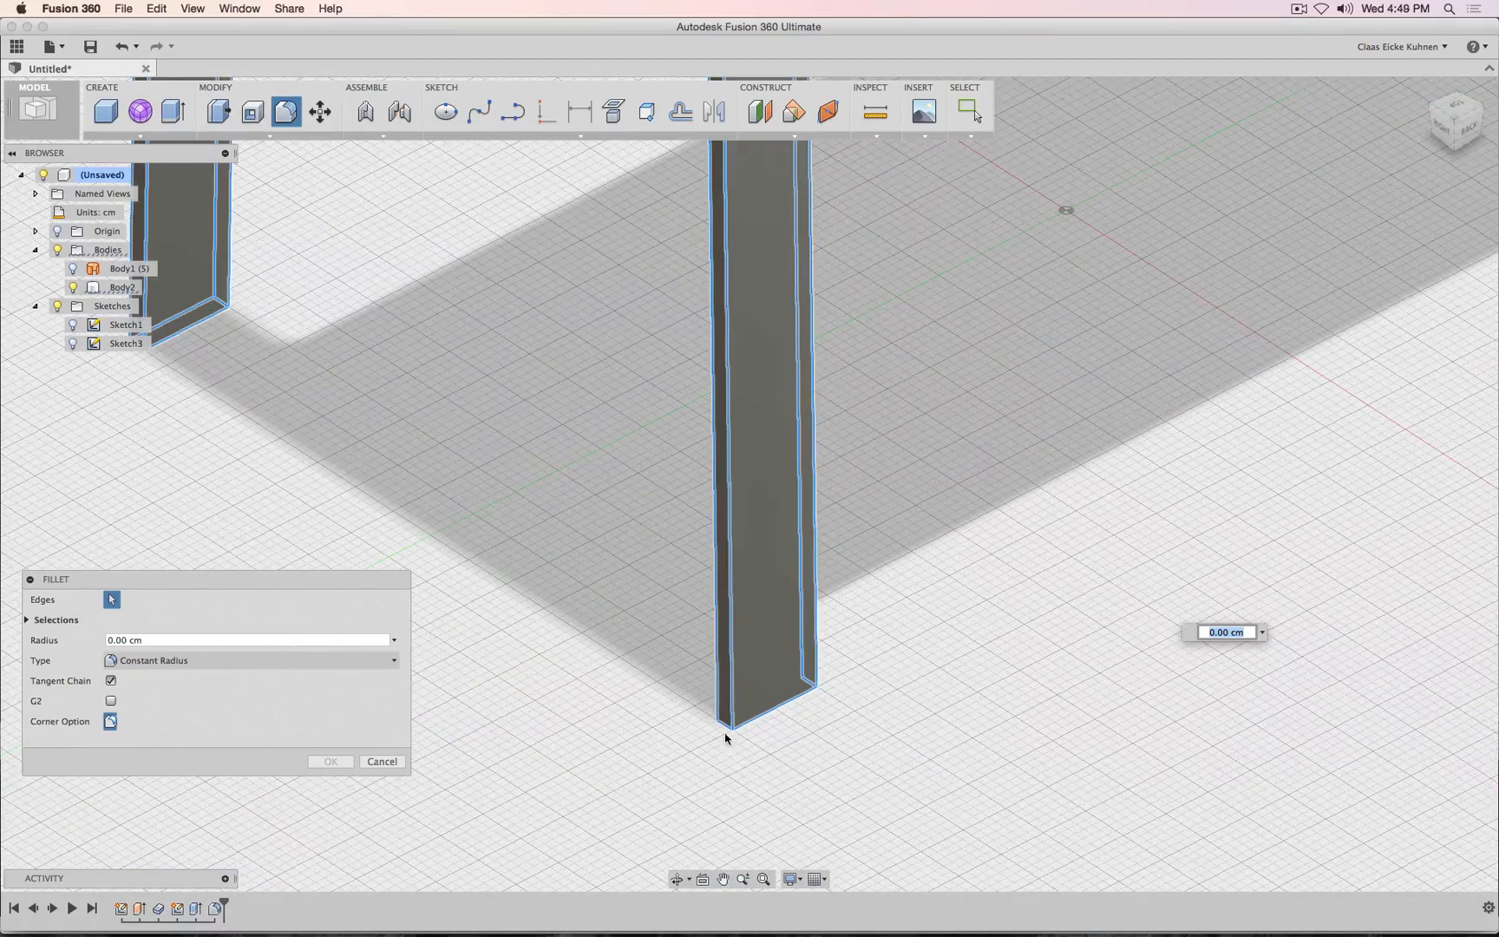
left_click(721, 725)
left_click(765, 716)
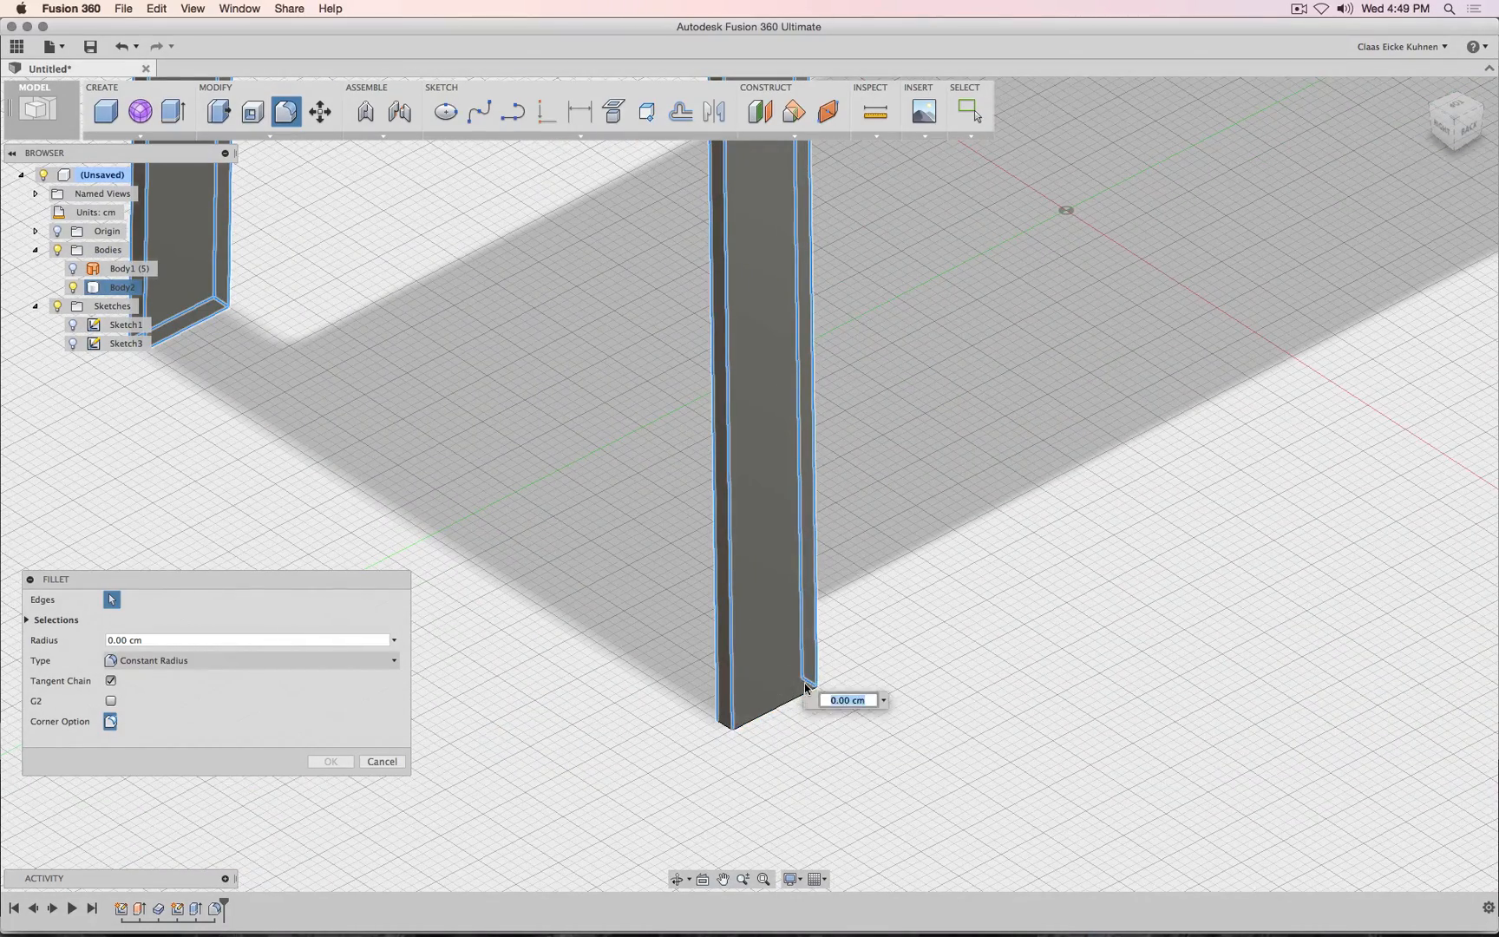
Remove the bottom edges of the other three feet from the fillet selection.
middle_click_drag(262, 367, 511, 464)
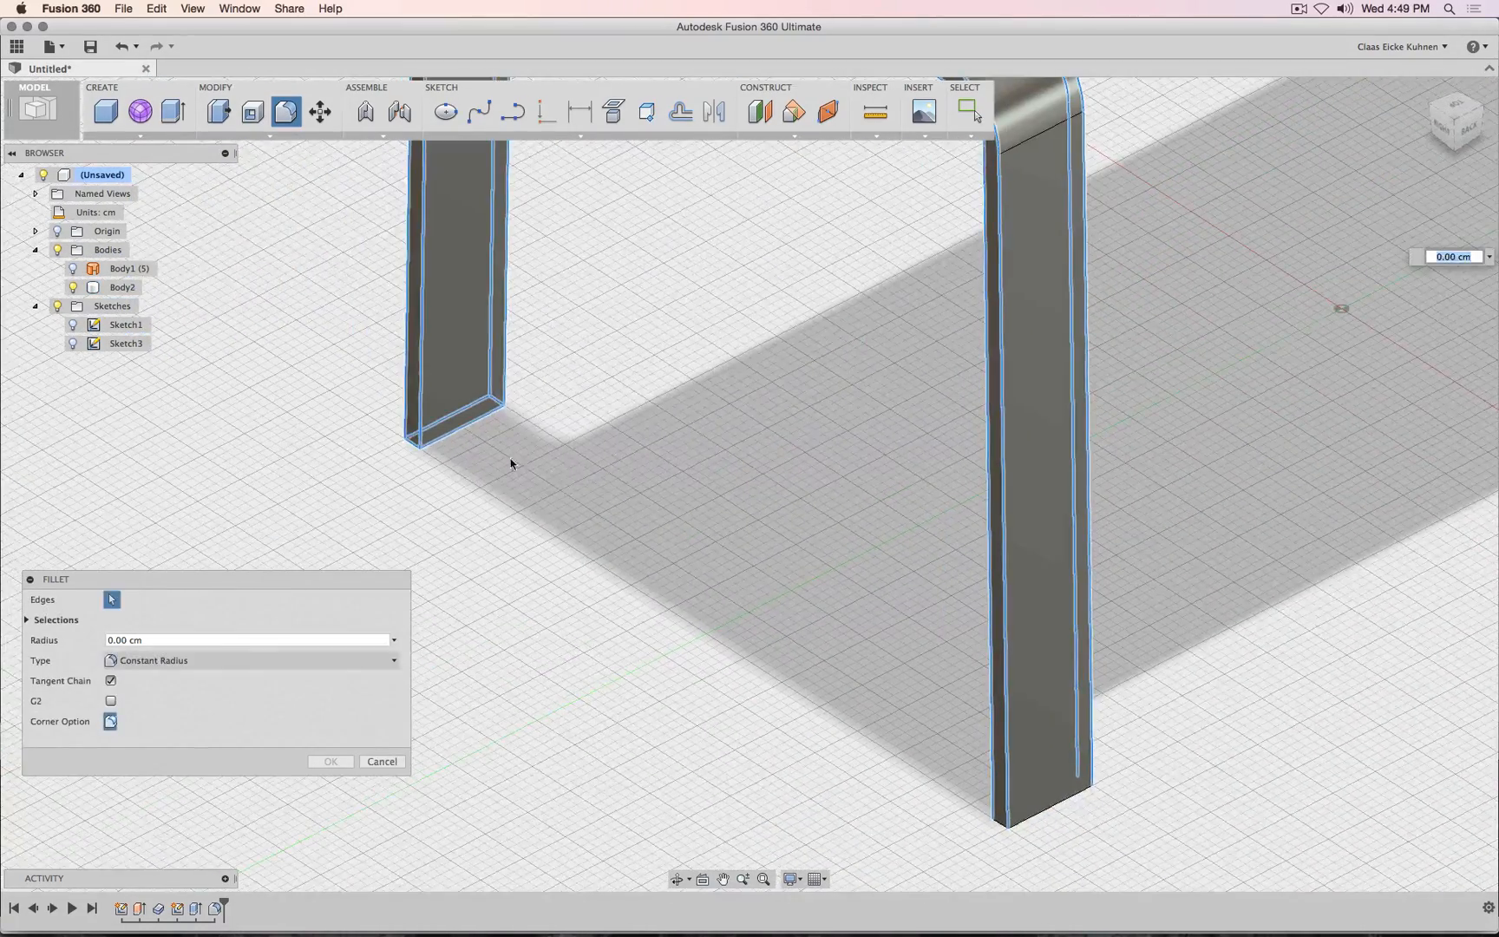
left_click(467, 425)
left_click(475, 410)
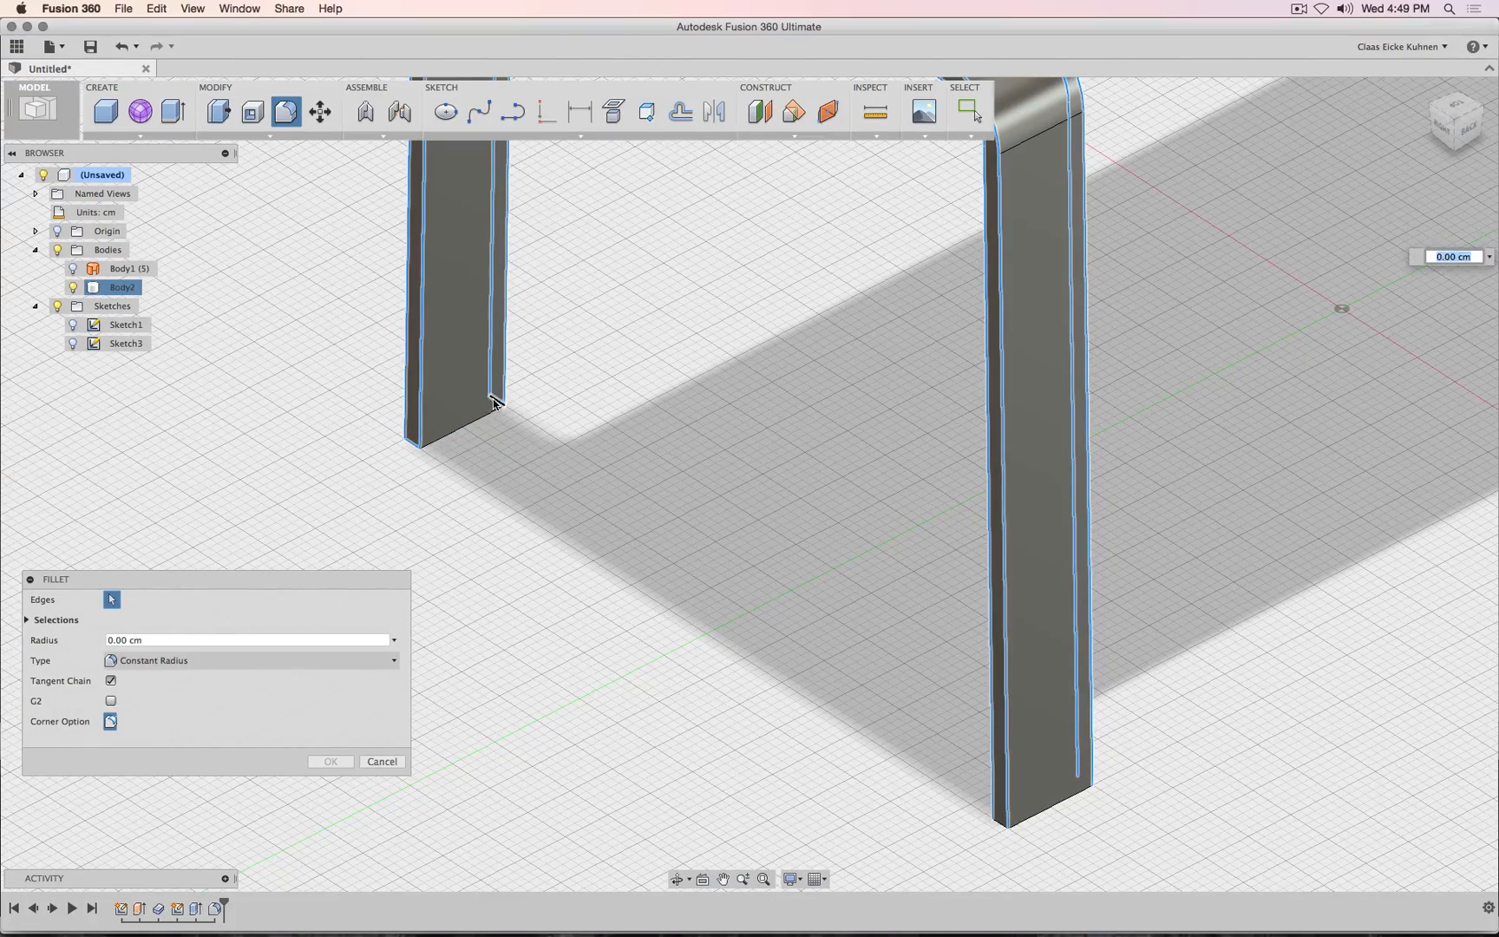
scroll(880, 595, "down", 5)
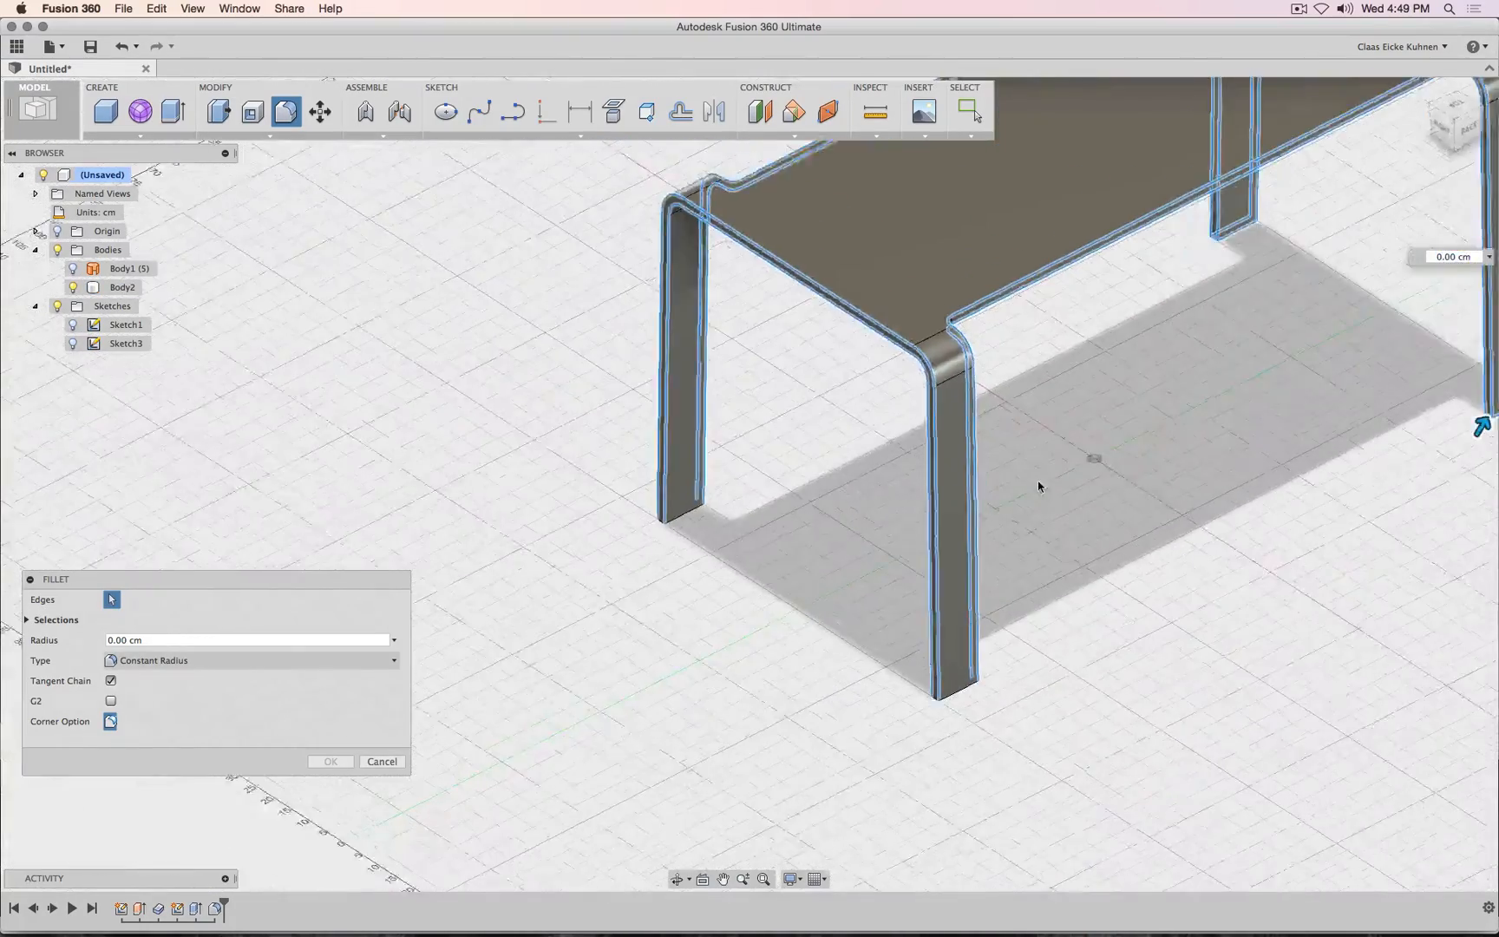
scroll(779, 602, "down", 3)
scroll(1054, 607, "up", 8)
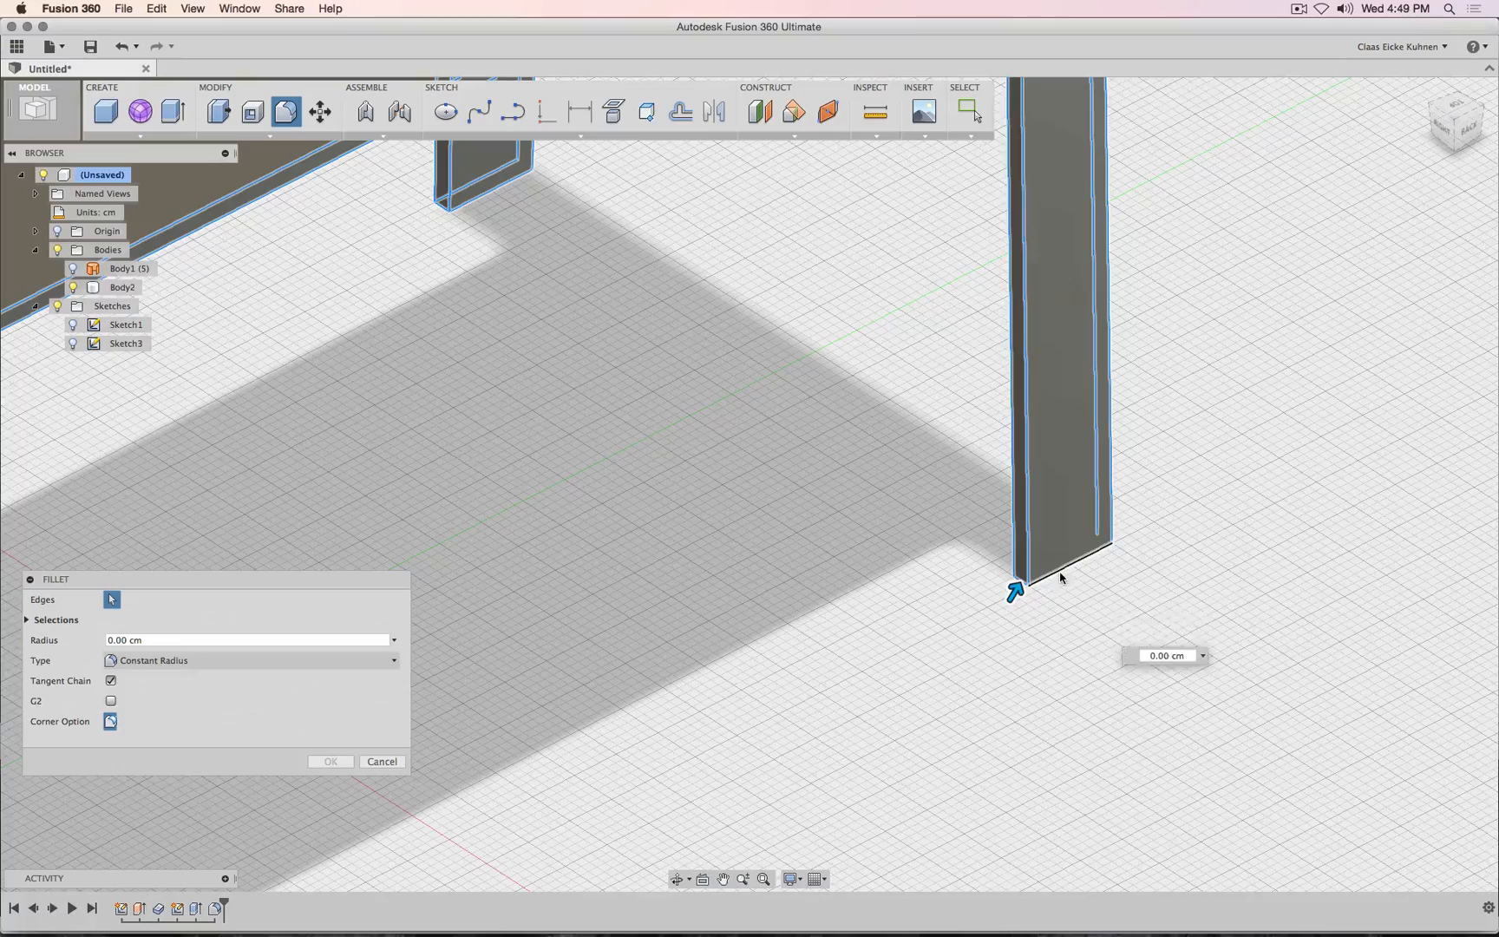
left_click(1060, 578)
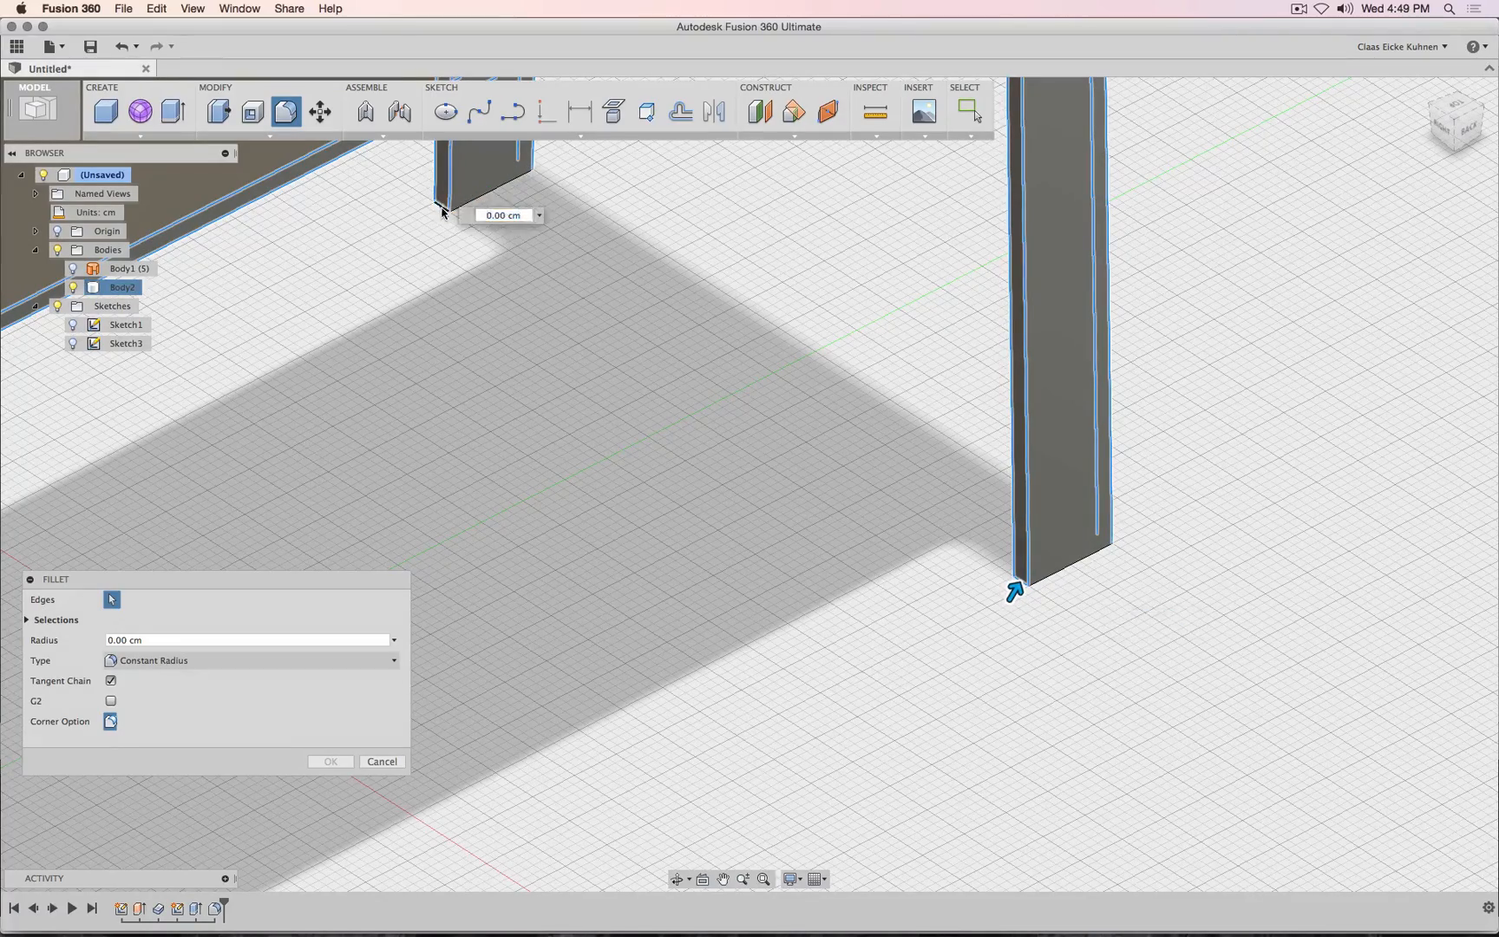
scroll(1137, 662, "up", 5)
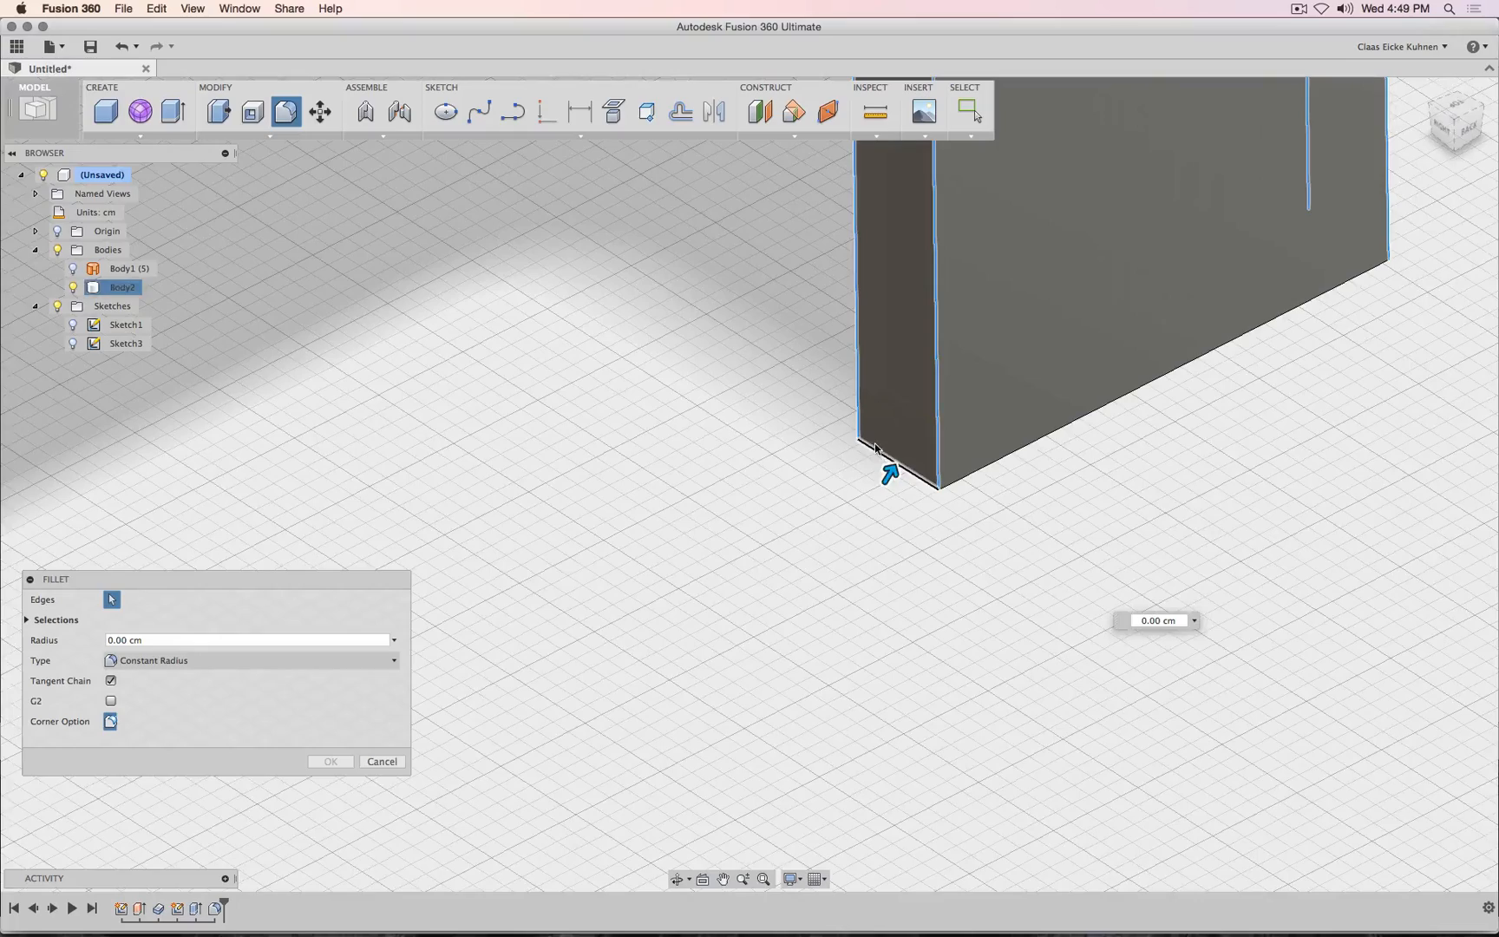
scroll(686, 626, "down", 5)
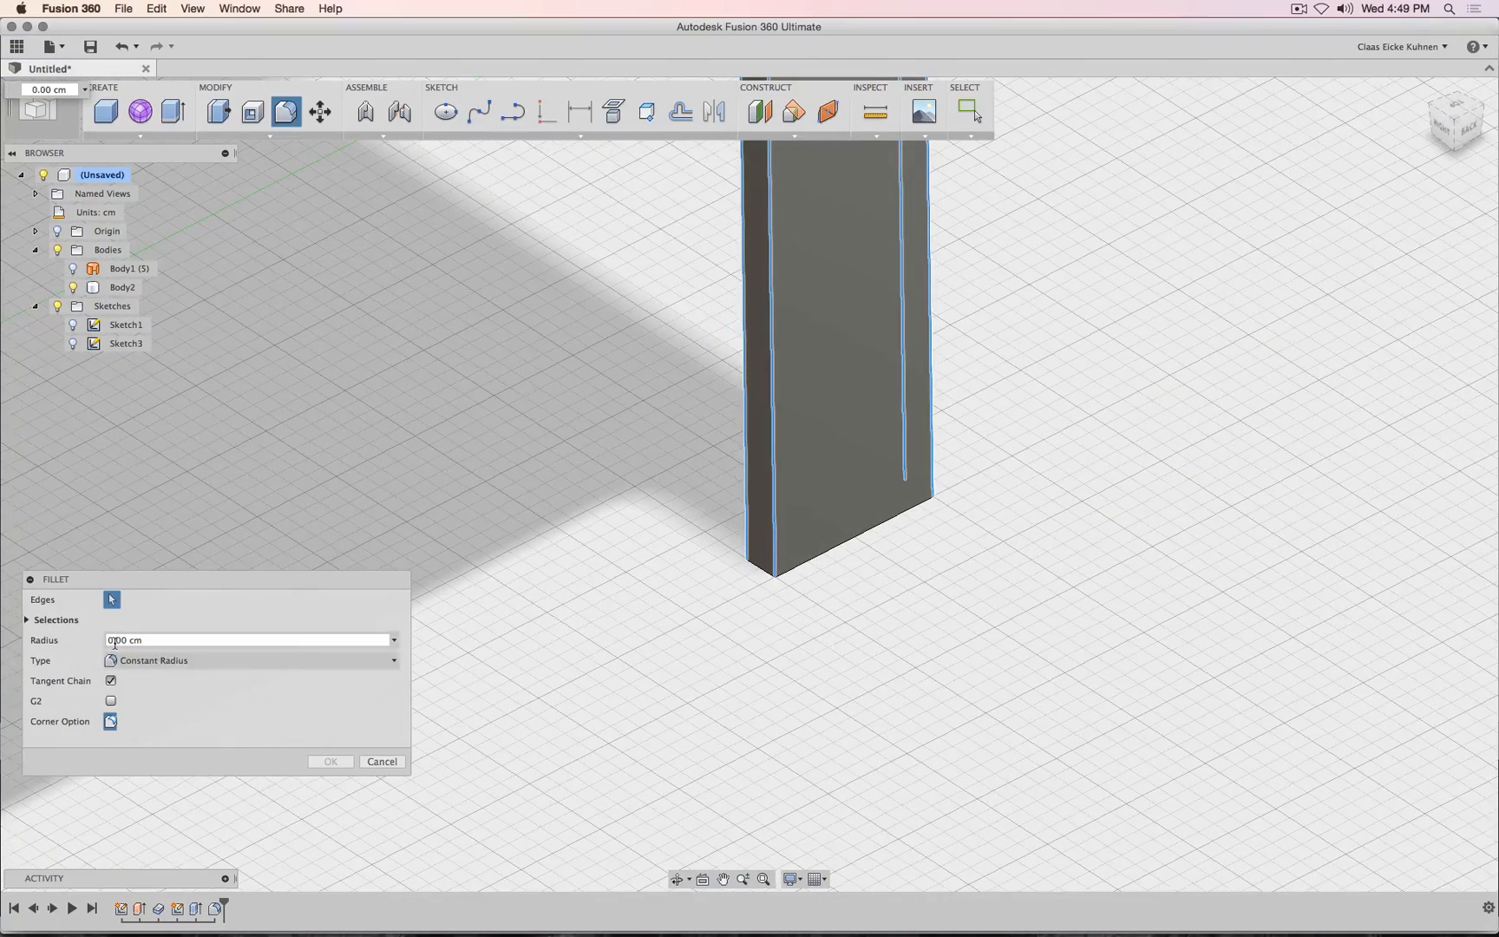
Set the radius of the table's edge fillet to 0.25 cm and apply it.
left_click(115, 641)
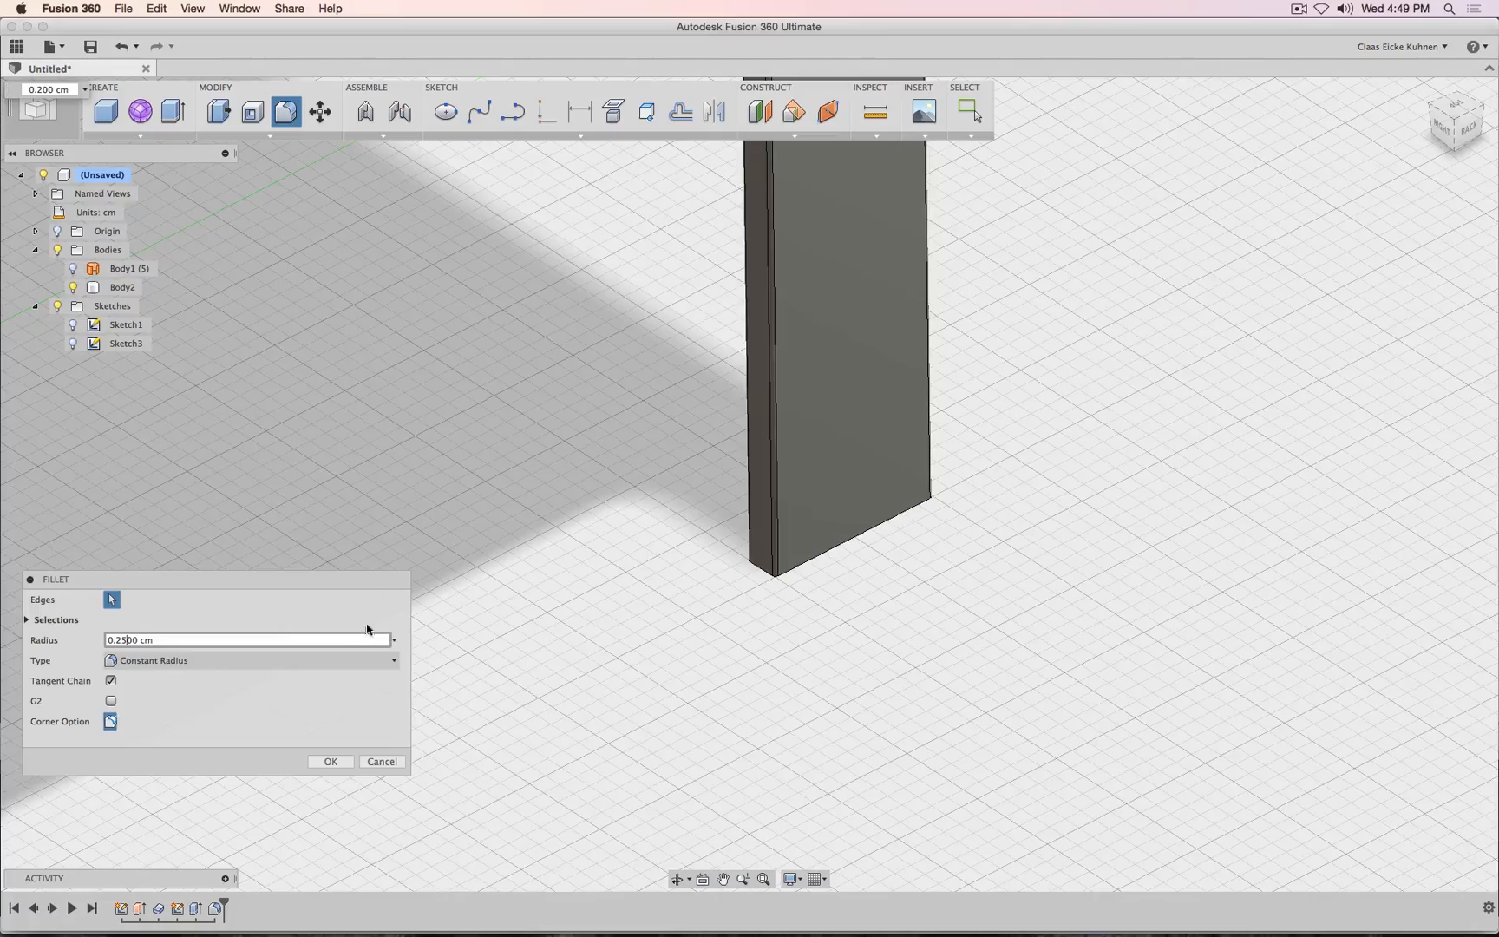
scroll(613, 548, "down", 8)
middle_click_drag(525, 519, 919, 622)
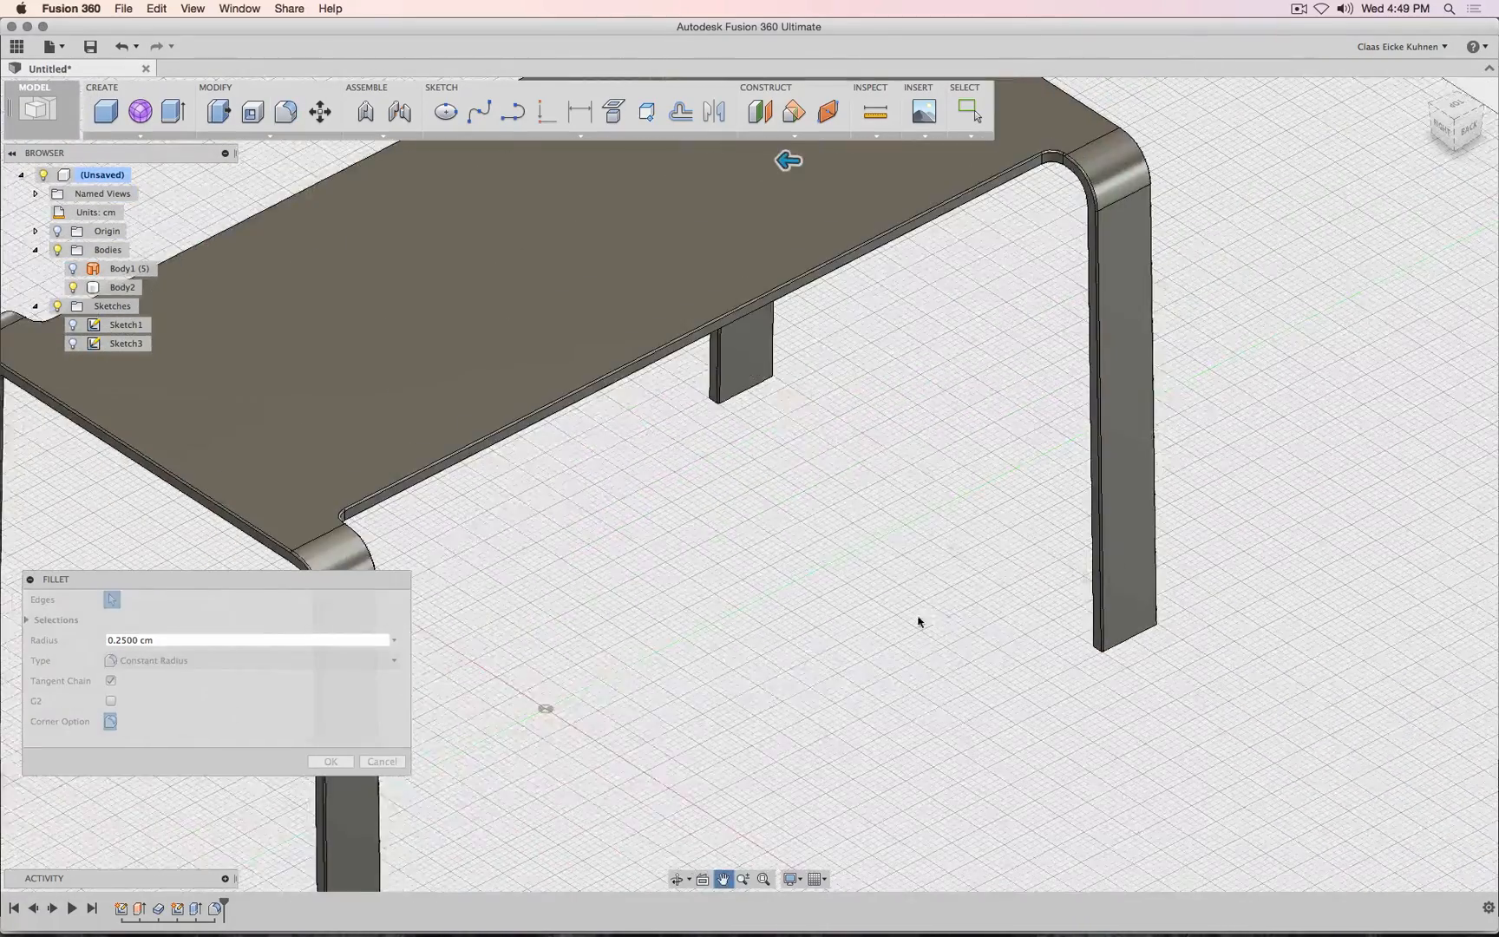
scroll(812, 669, "down", 3)
middle_click_drag(678, 674, 930, 624)
middle_click_drag(863, 744, 862, 578)
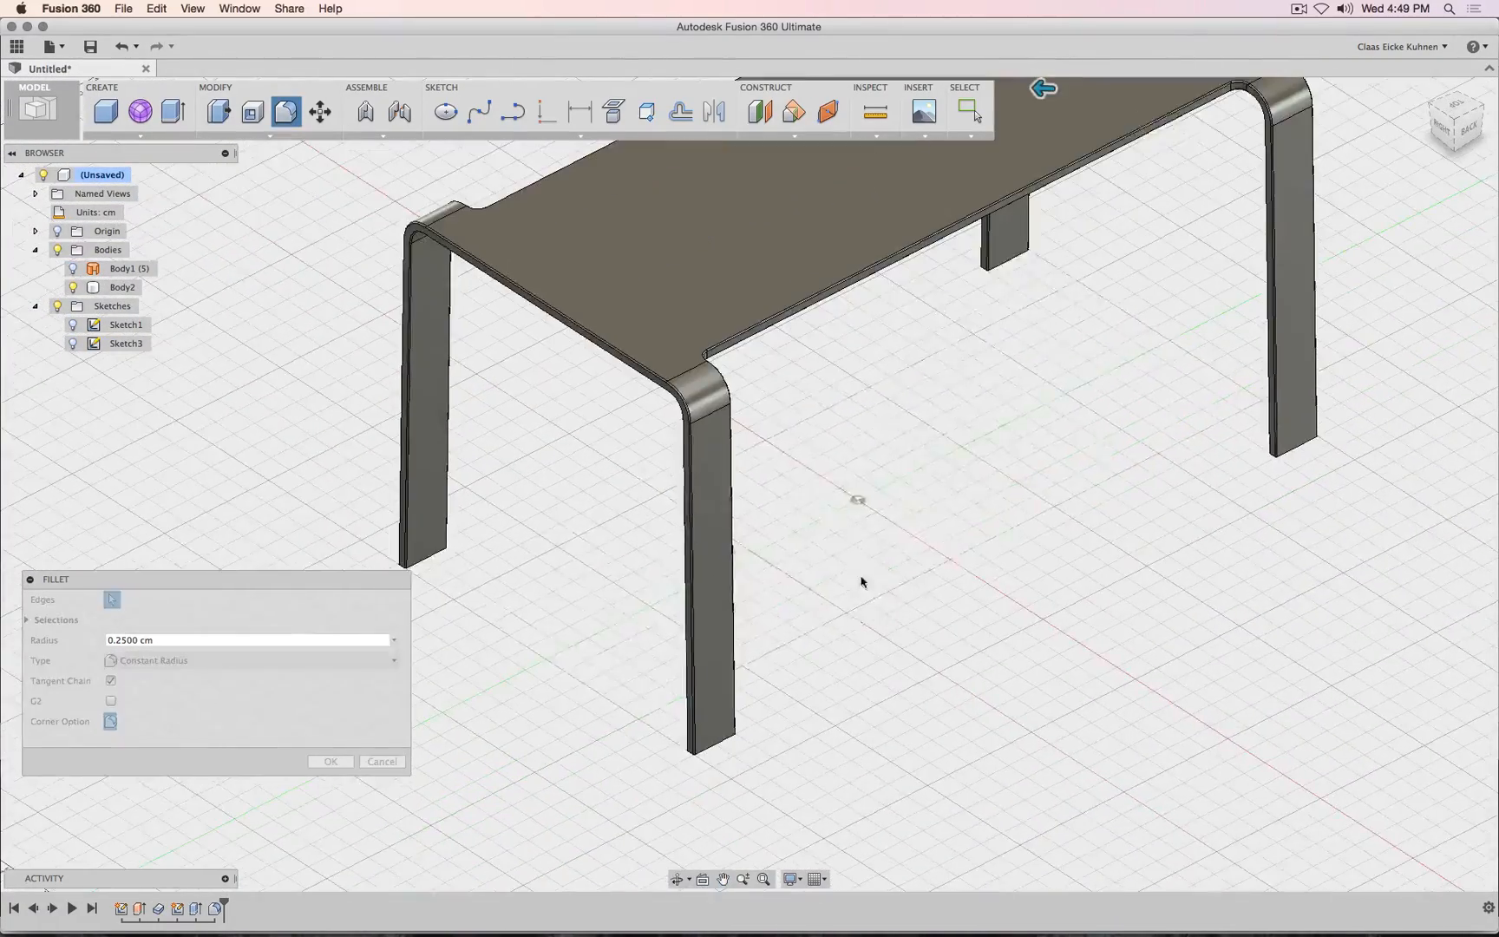
left_click(328, 760)
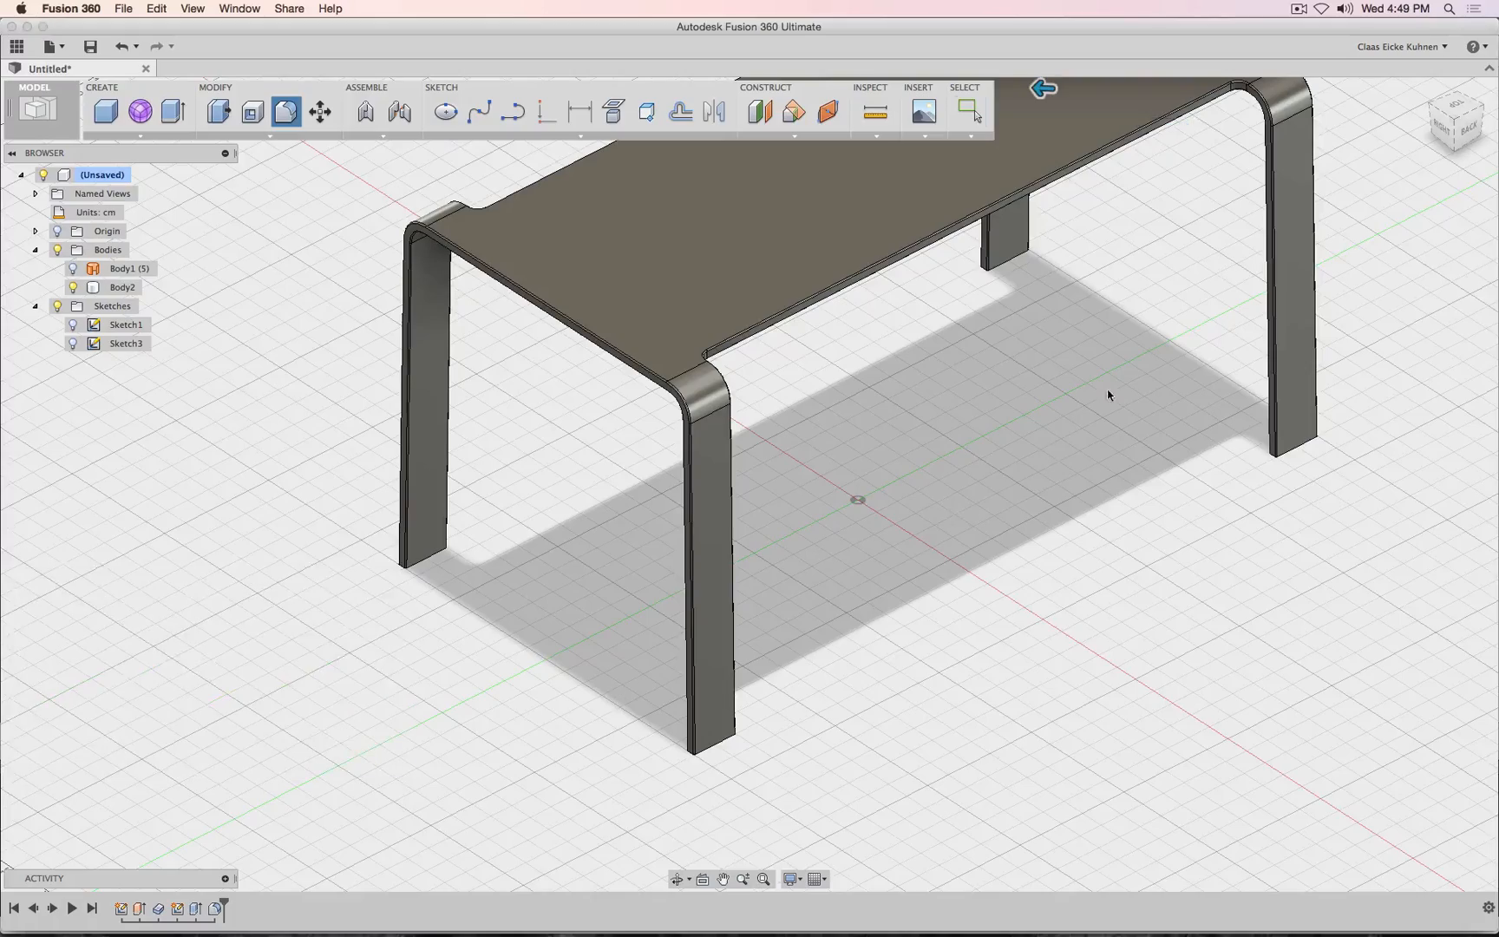
Start a box on the horizontal ground plane with a base about 110 cm long and 180 cm wide enclosing the table's footprint.
left_click(1441, 133)
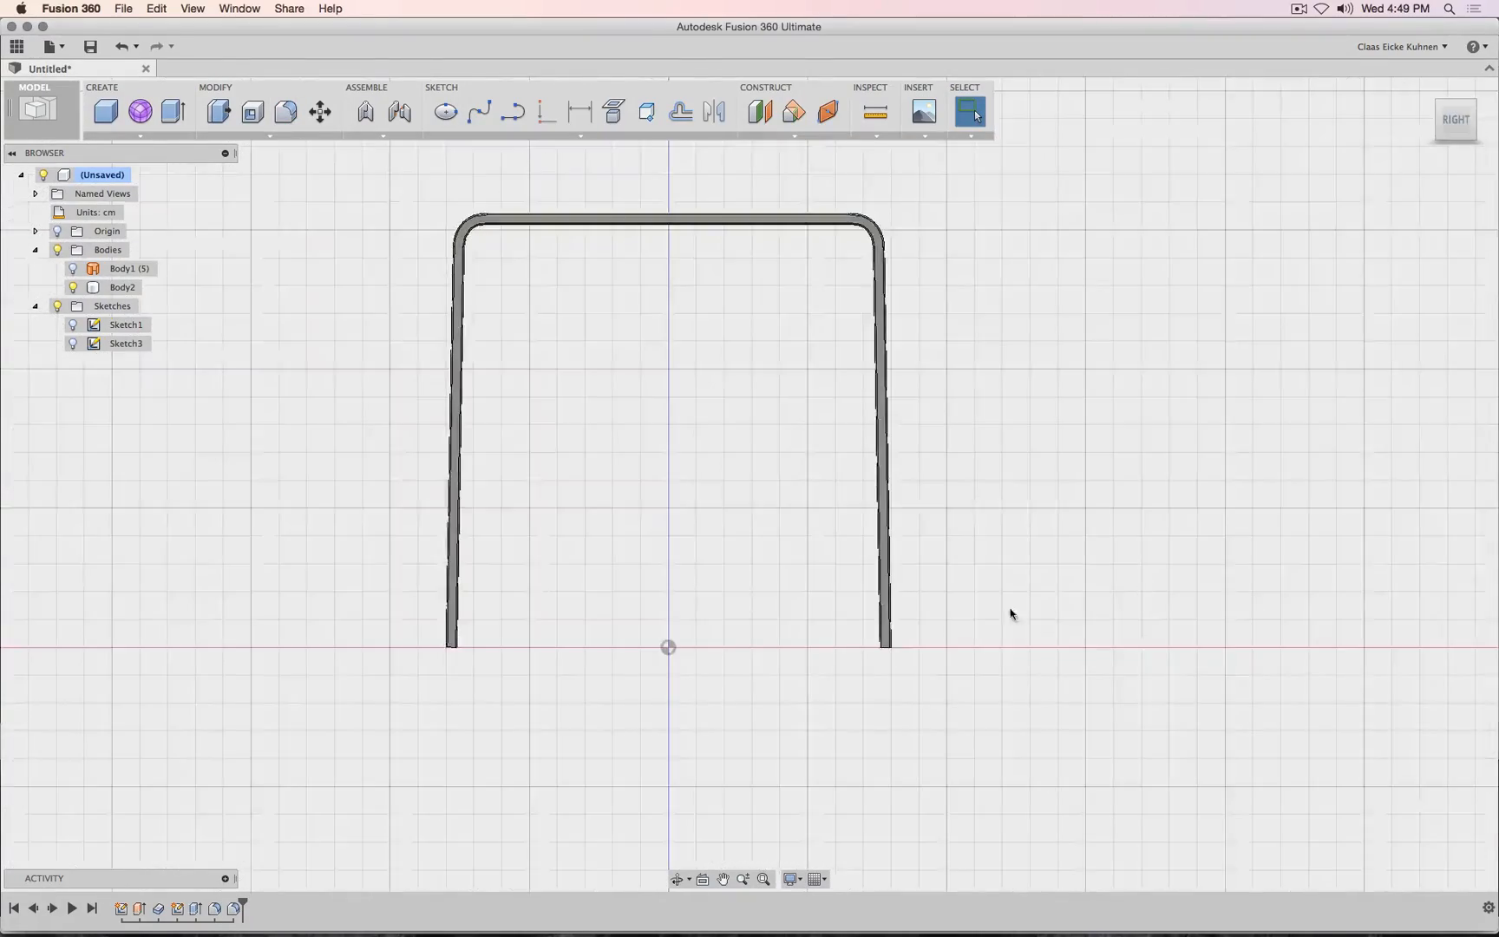
scroll(791, 640, "up", 5)
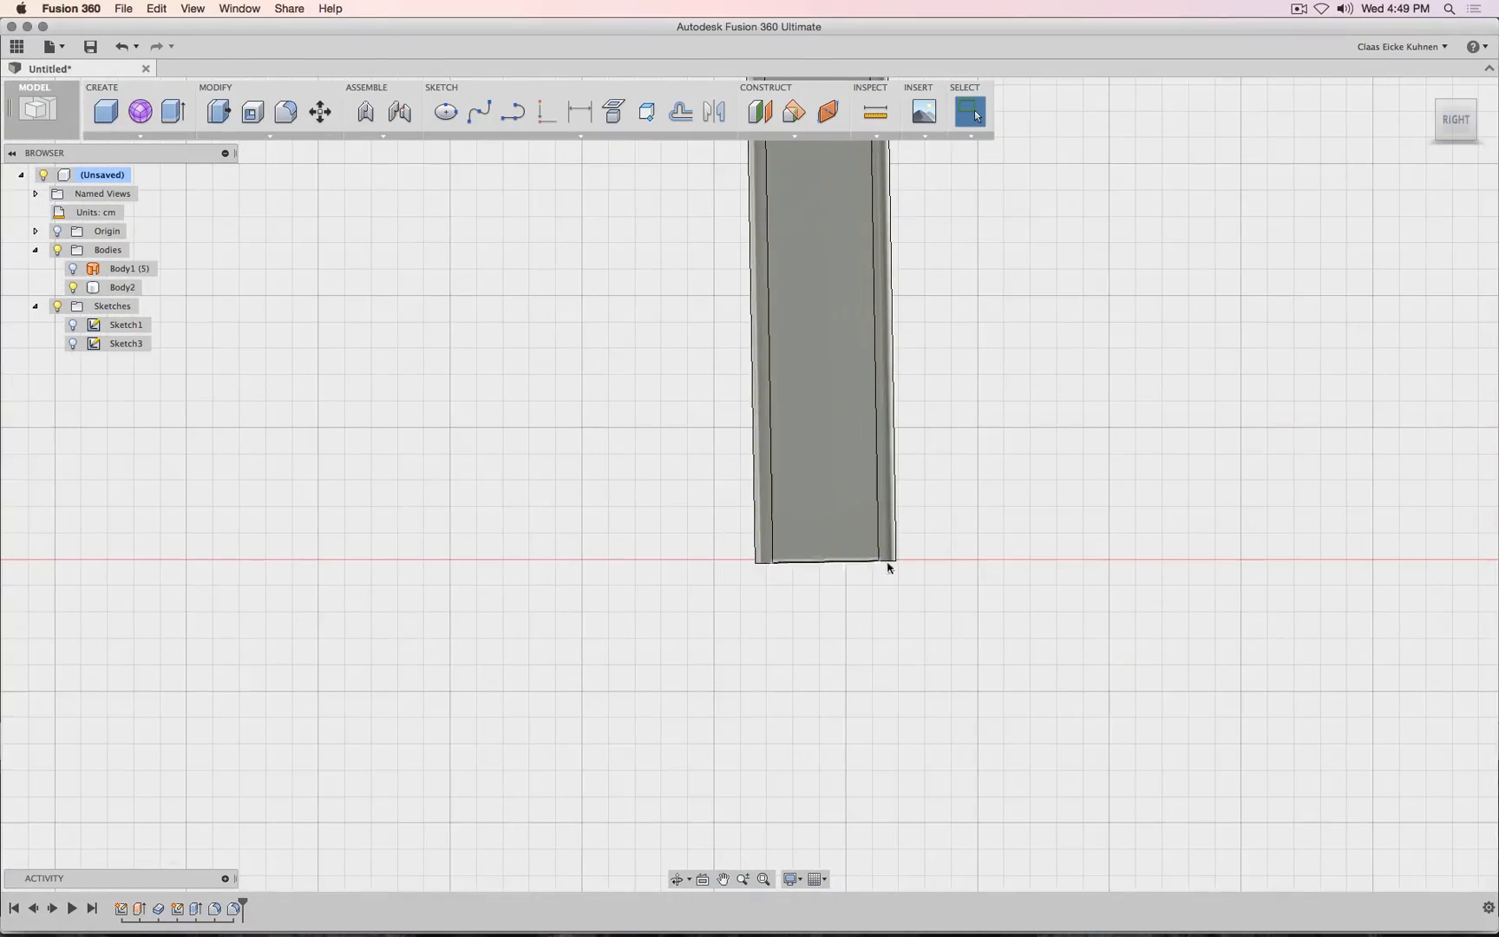
scroll(863, 683, "down", 10)
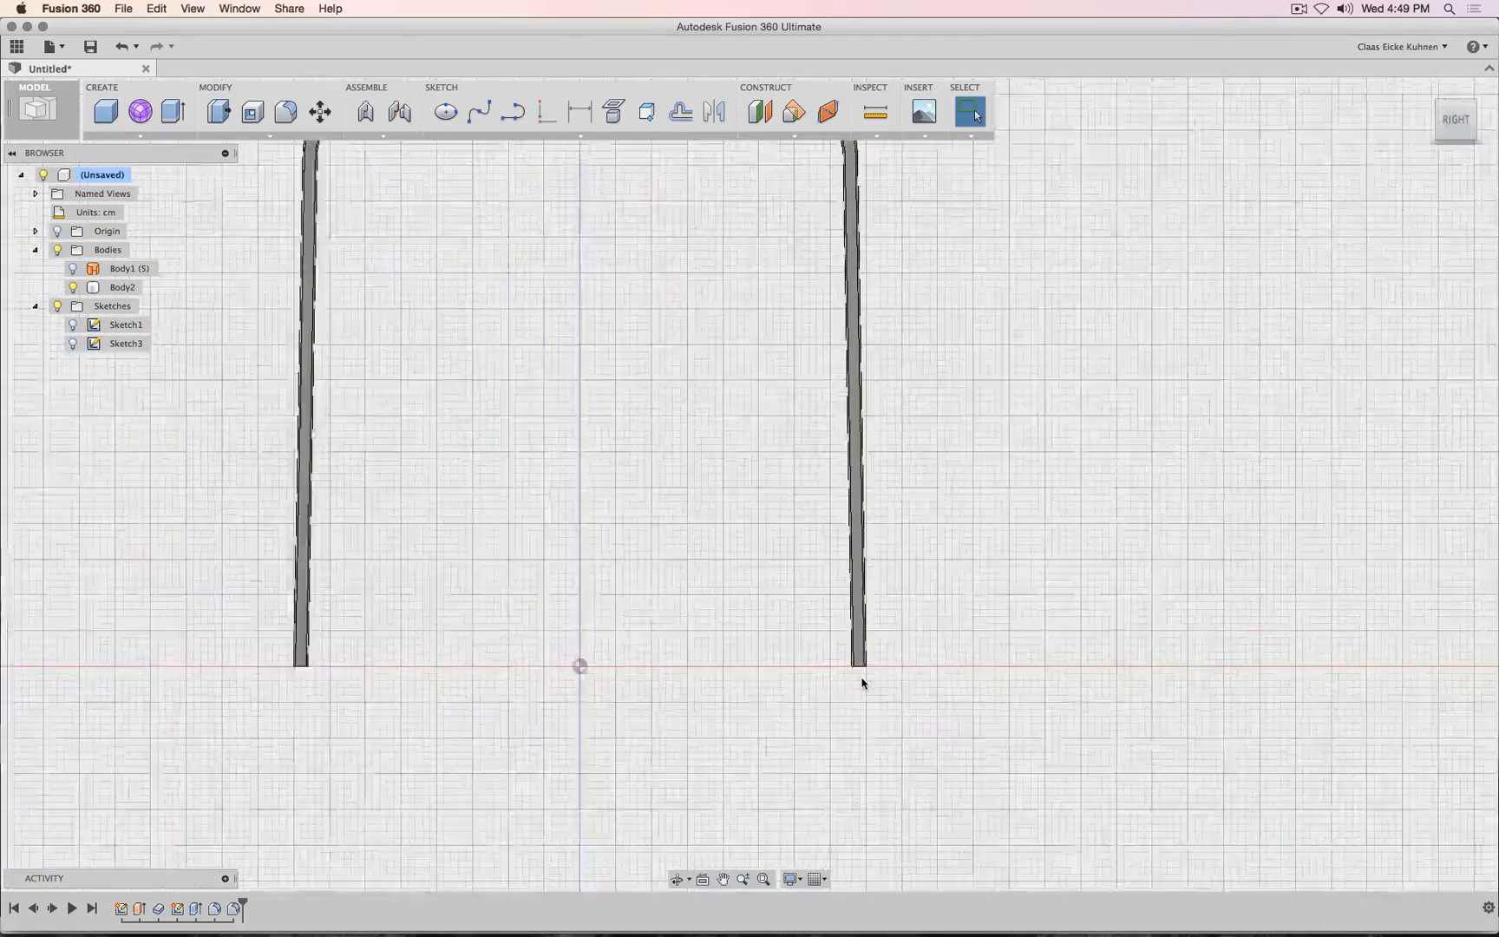
scroll(862, 682, "down", 2)
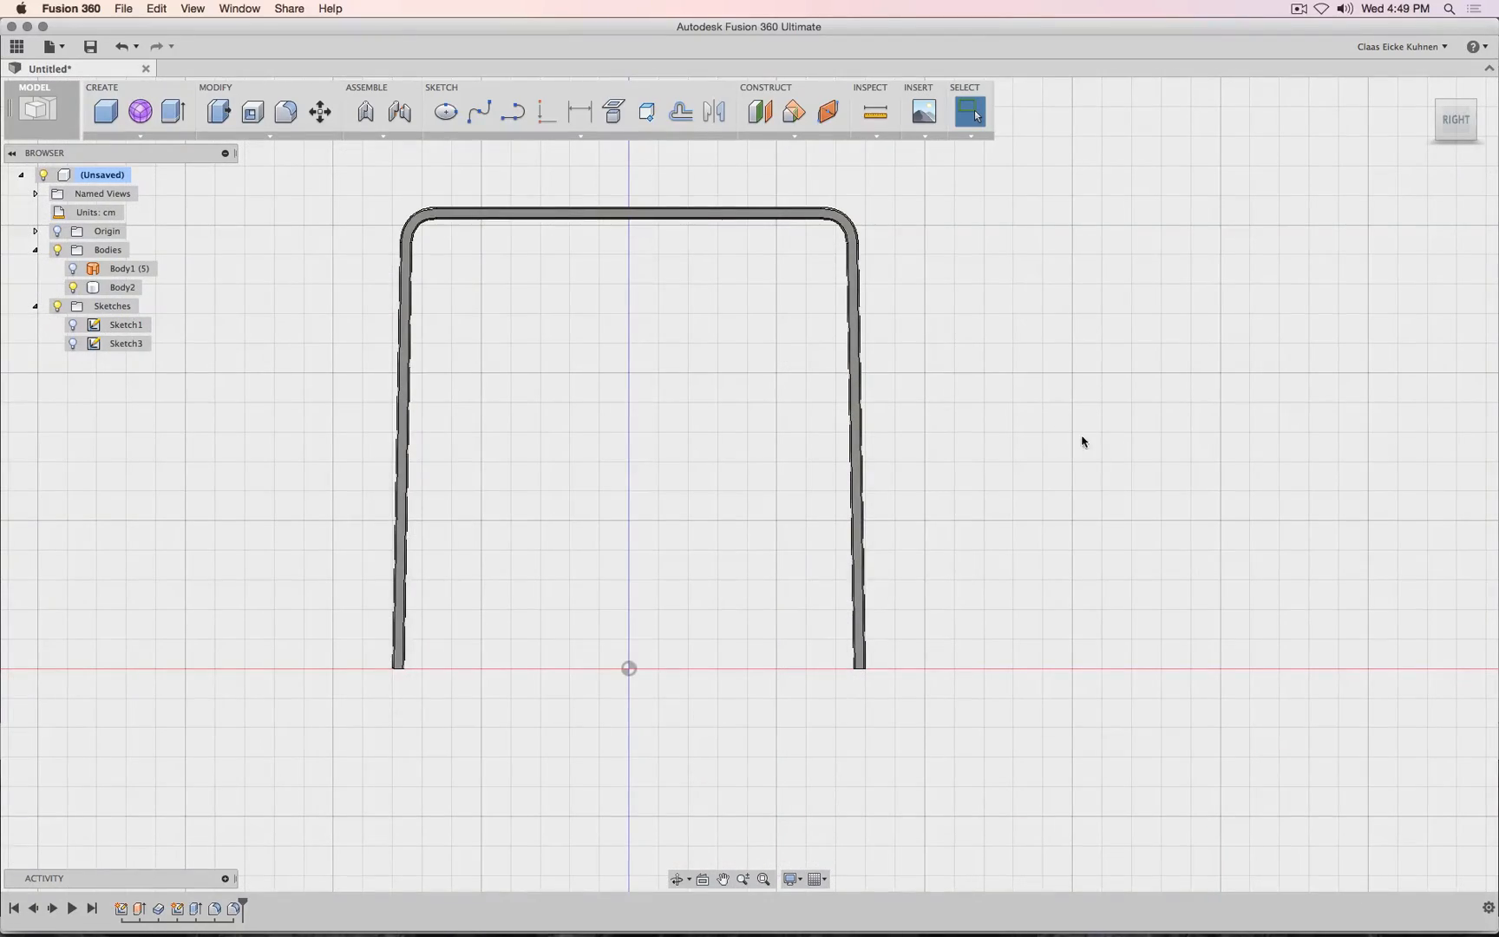
left_click(1477, 101)
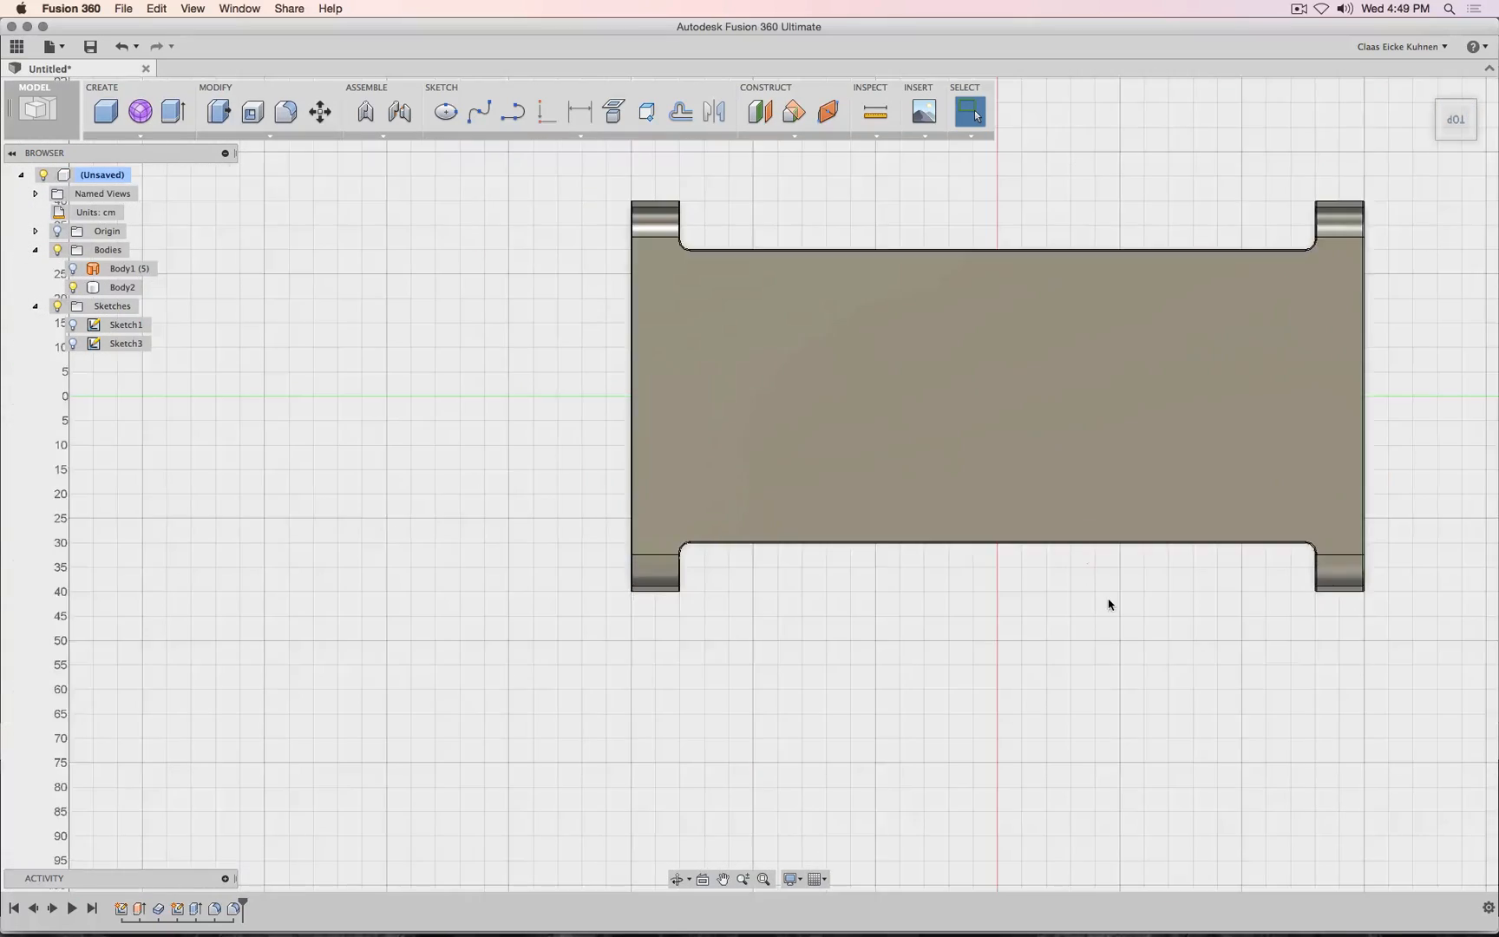
scroll(1107, 606, "down", 3)
middle_click_drag(1060, 606, 841, 652)
scroll(707, 504, "down", 1)
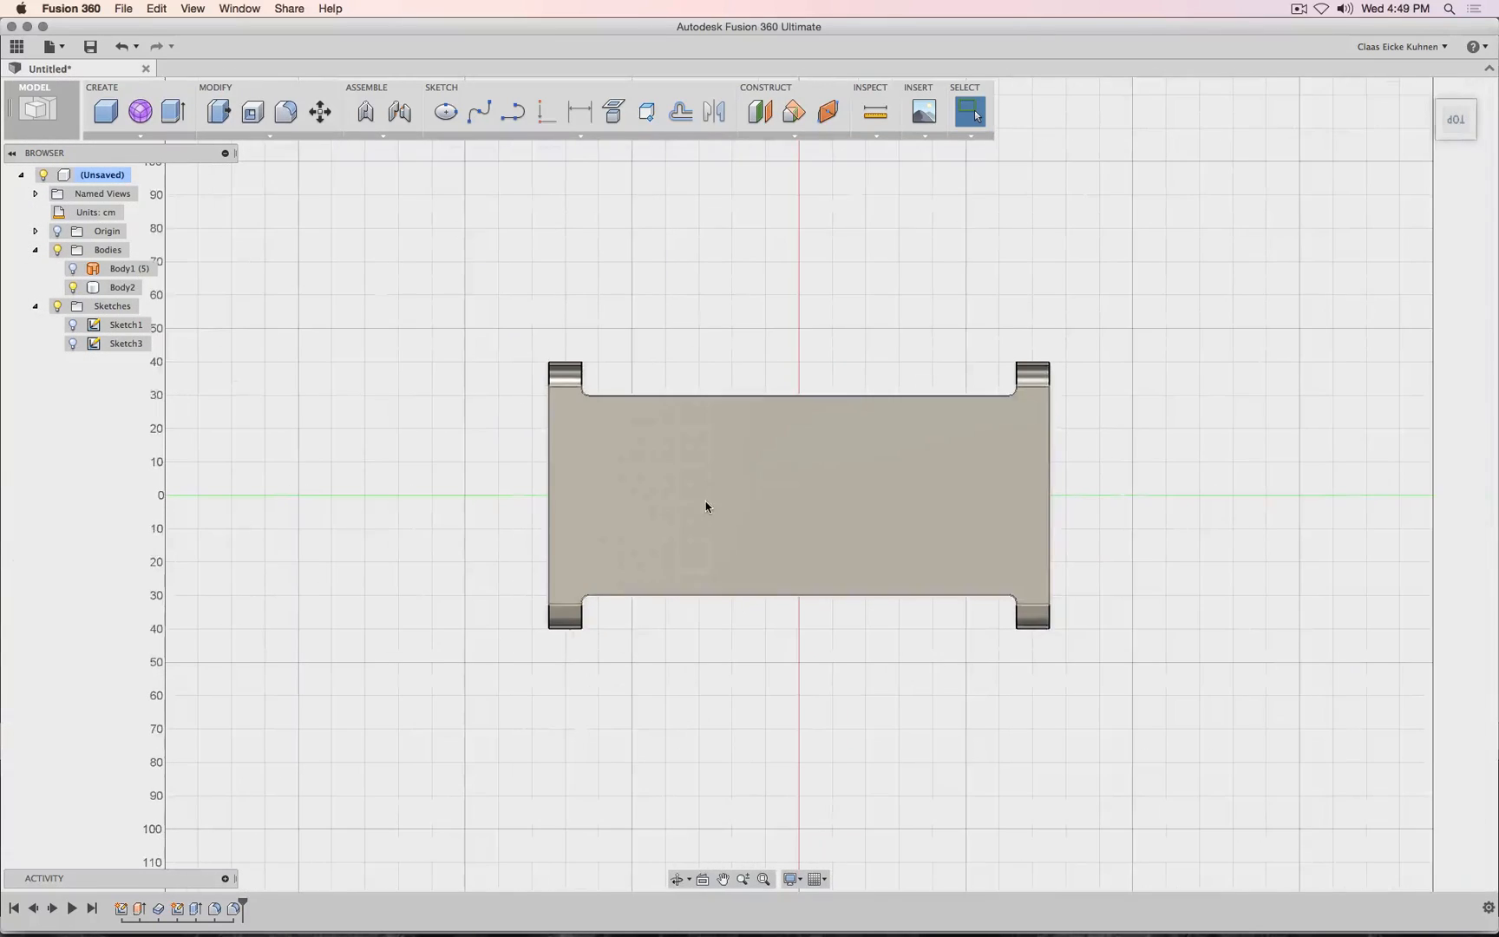
left_click(106, 111)
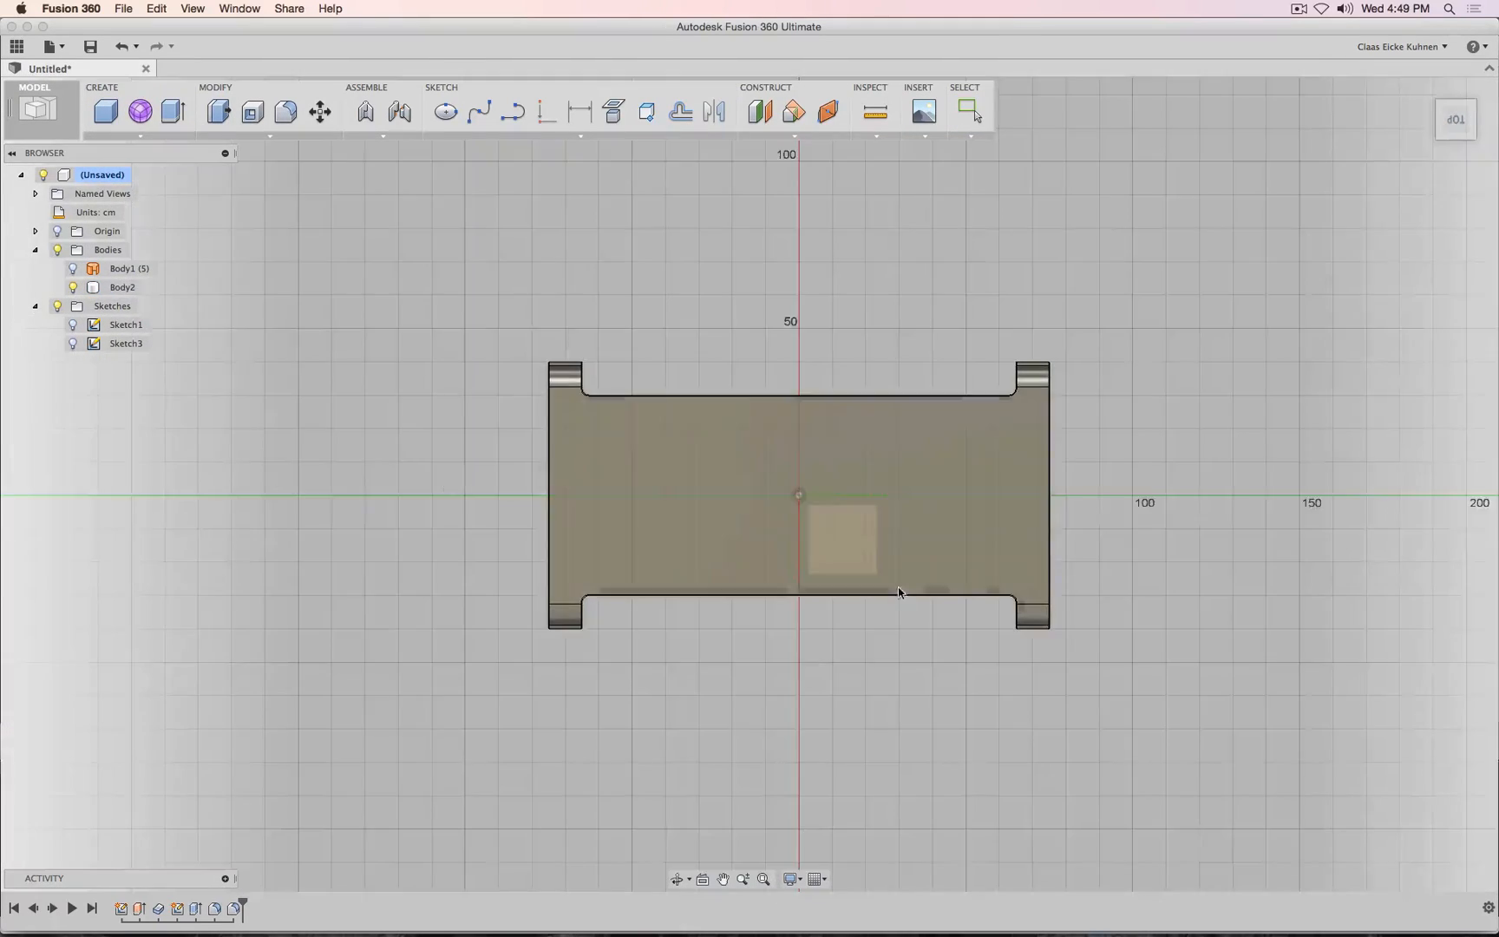
left_click(857, 559)
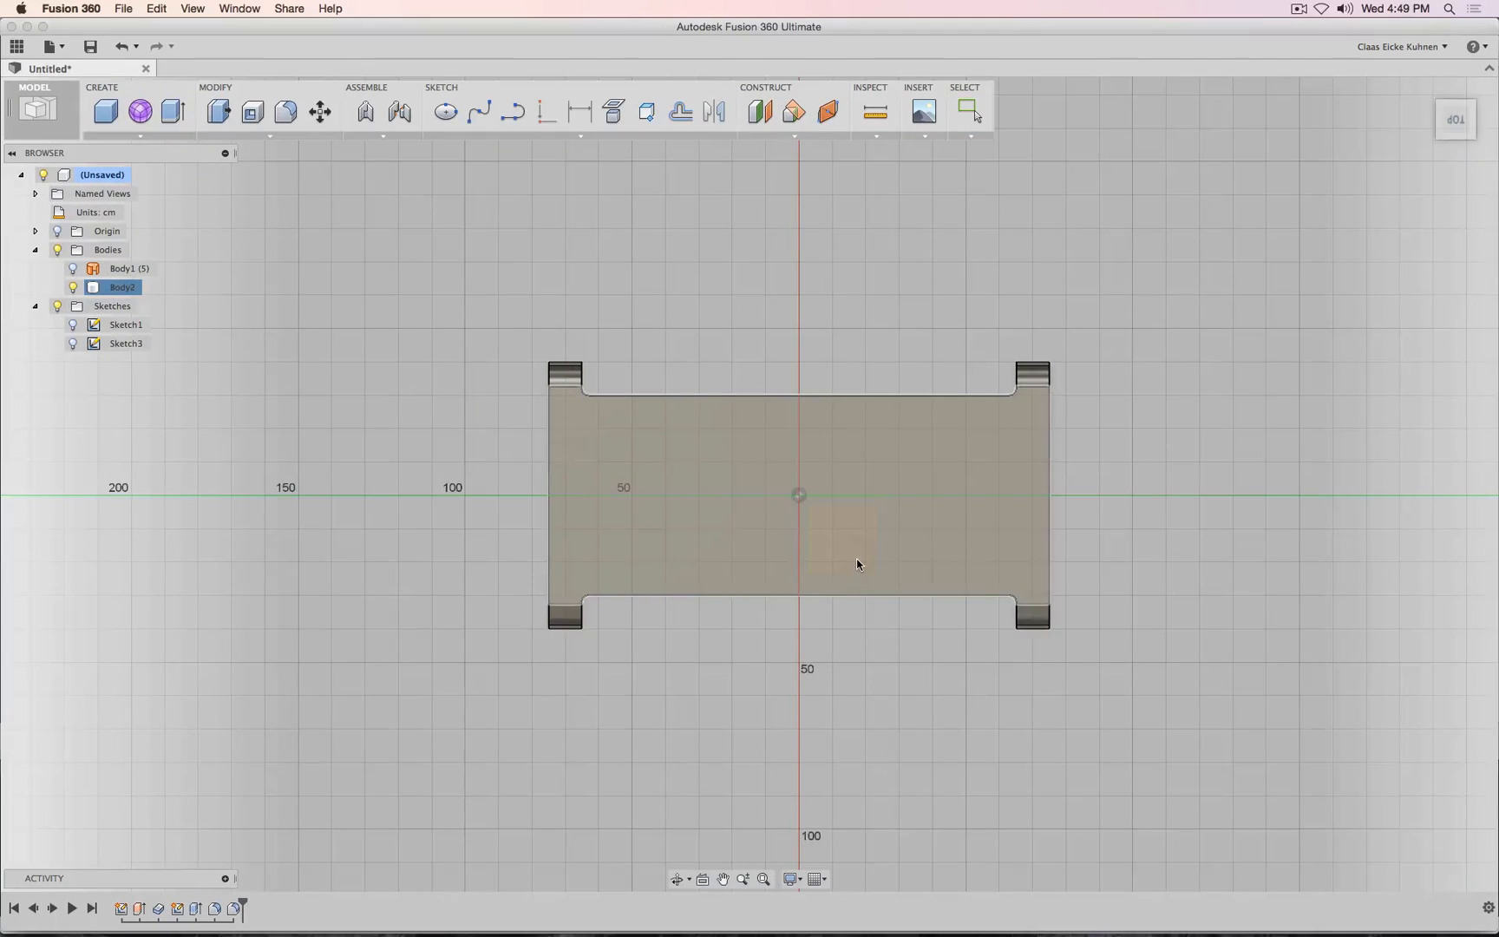
left_click(499, 328)
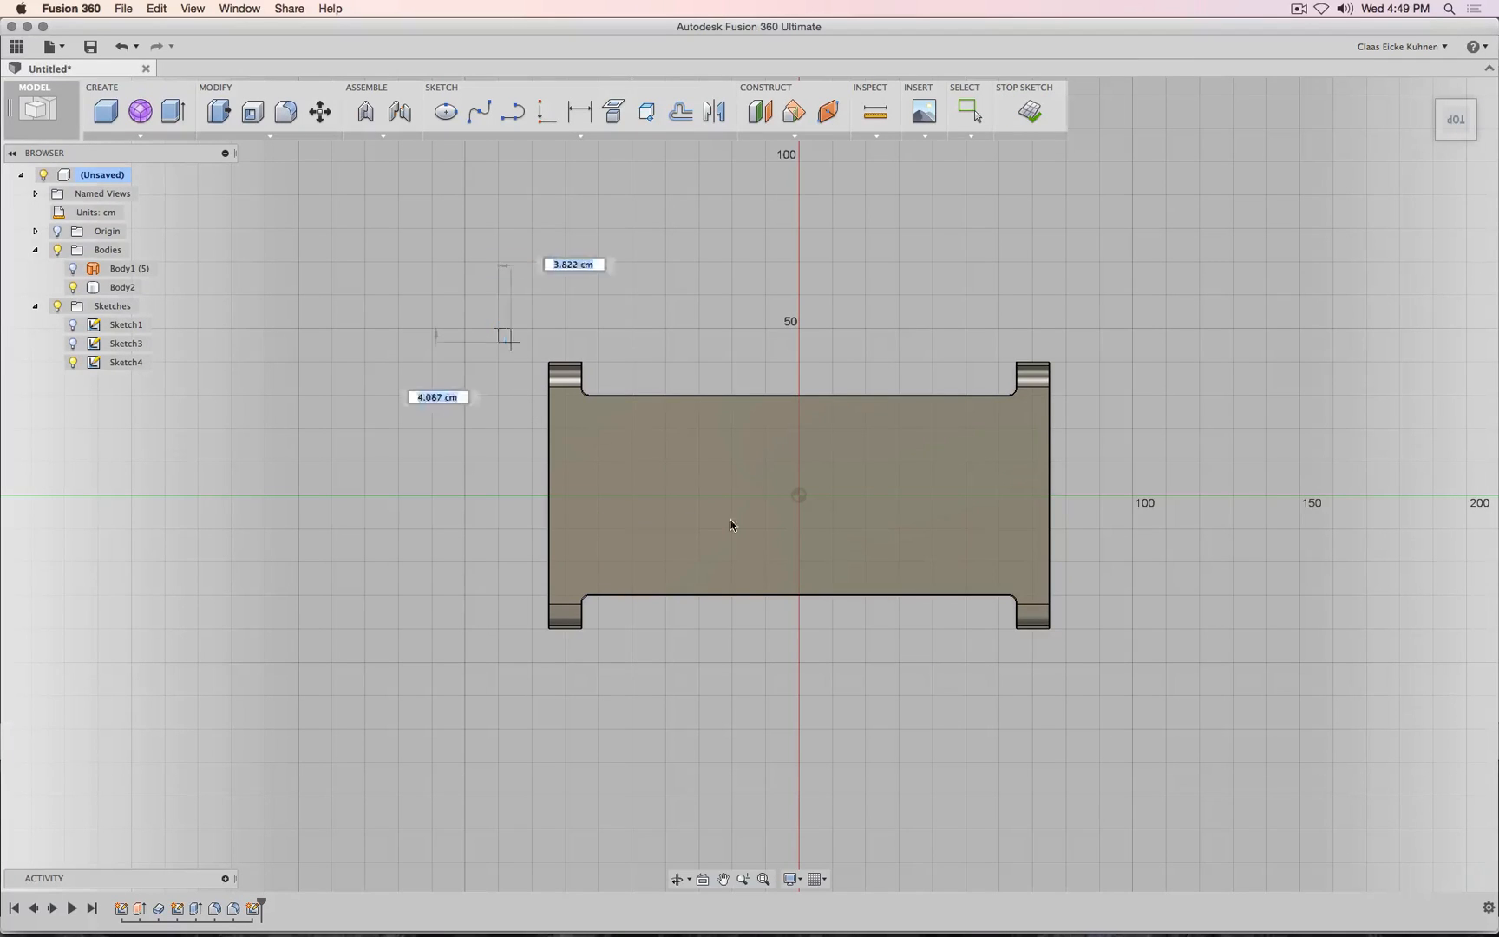
left_click(1100, 696)
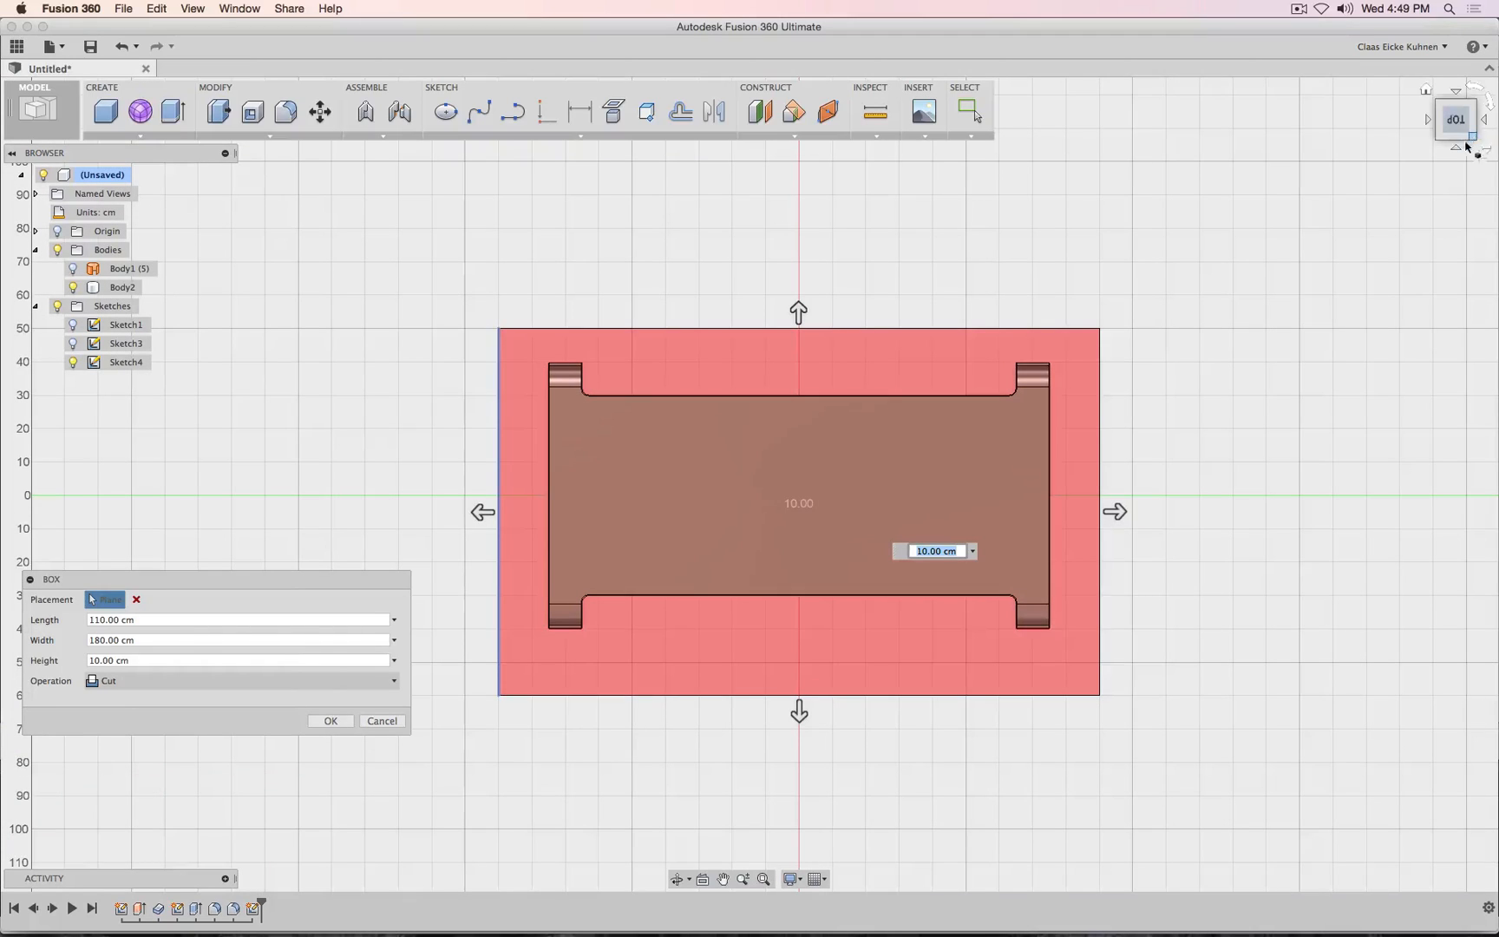
Extend the box downward to a height of -10 cm and apply it as a cut to trim the feet at ground level.
left_click(1458, 152)
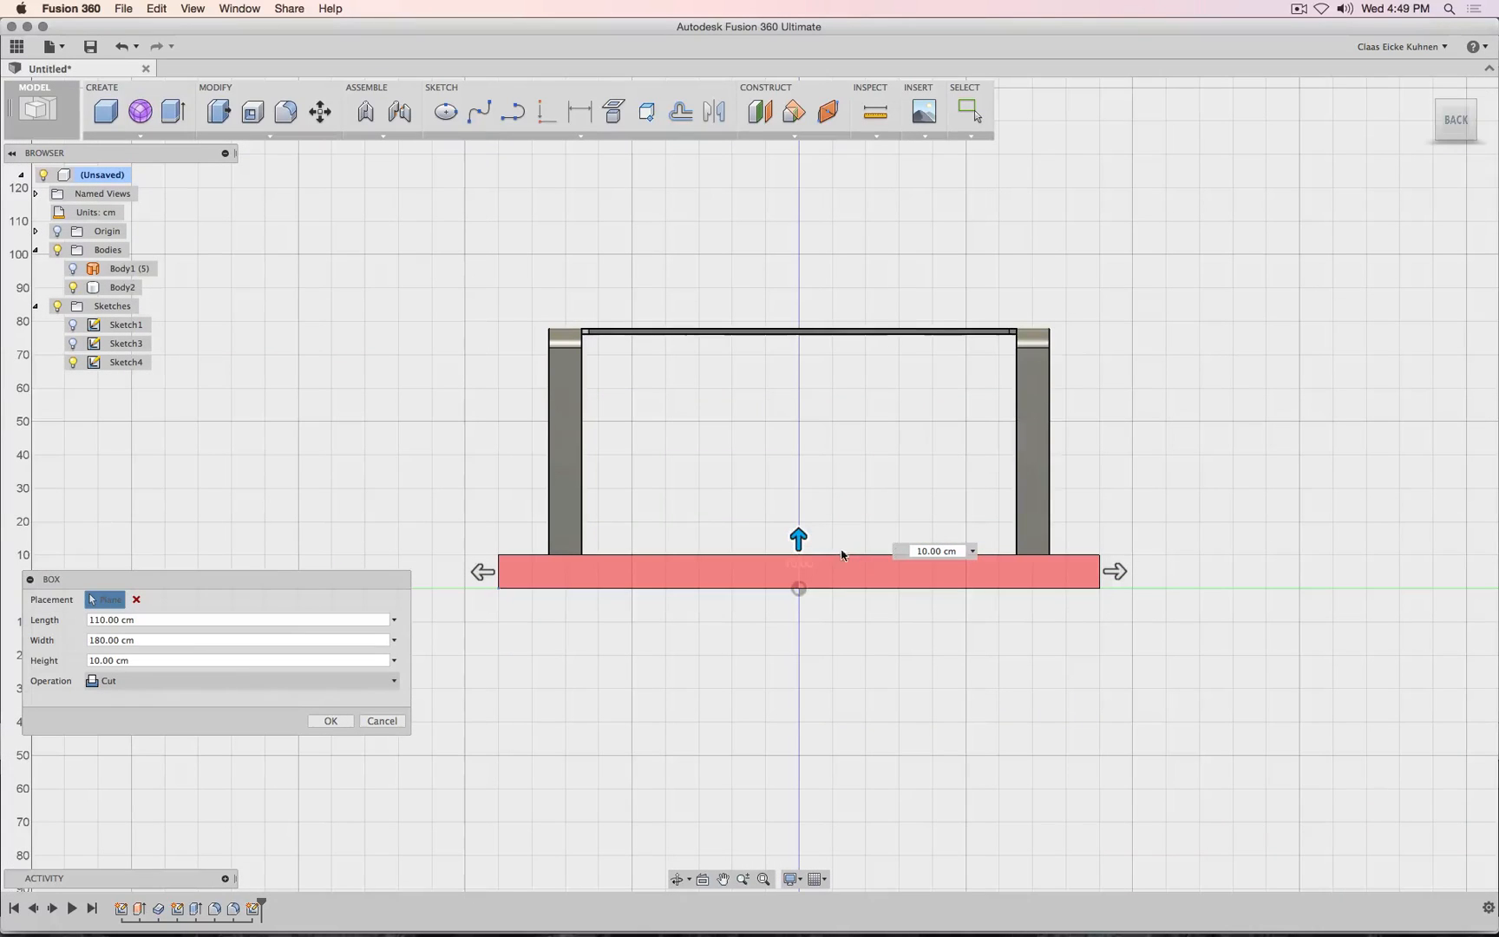
left_click_drag(797, 538, 795, 616)
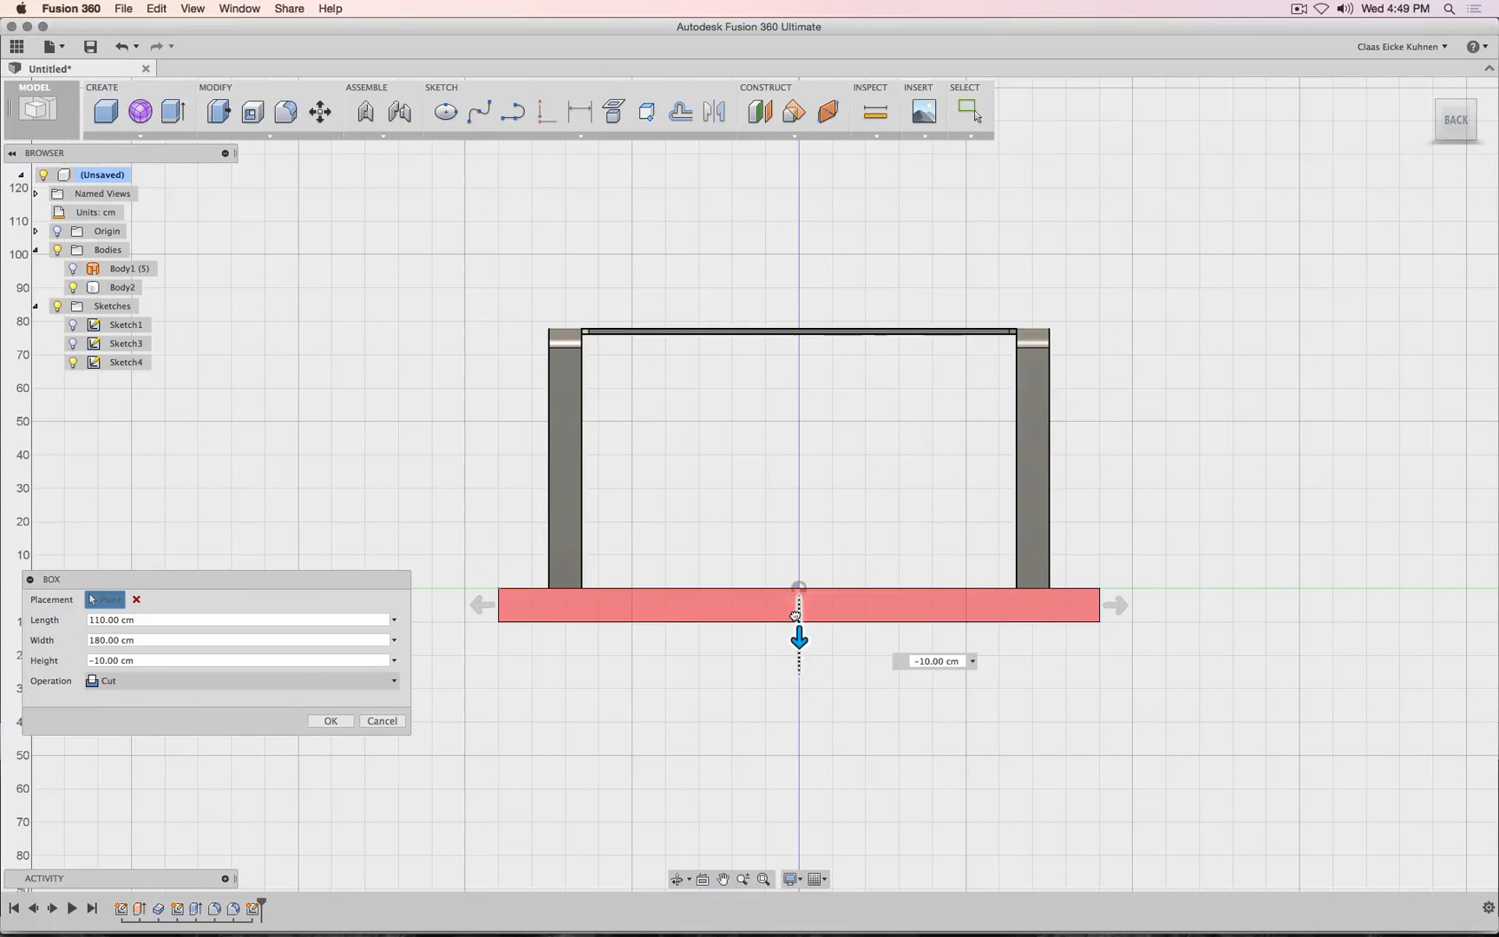
left_click(329, 723)
Examine the trimmed foot ends from the back and side, then view the whole table in perspective.
scroll(528, 655, "up", 10)
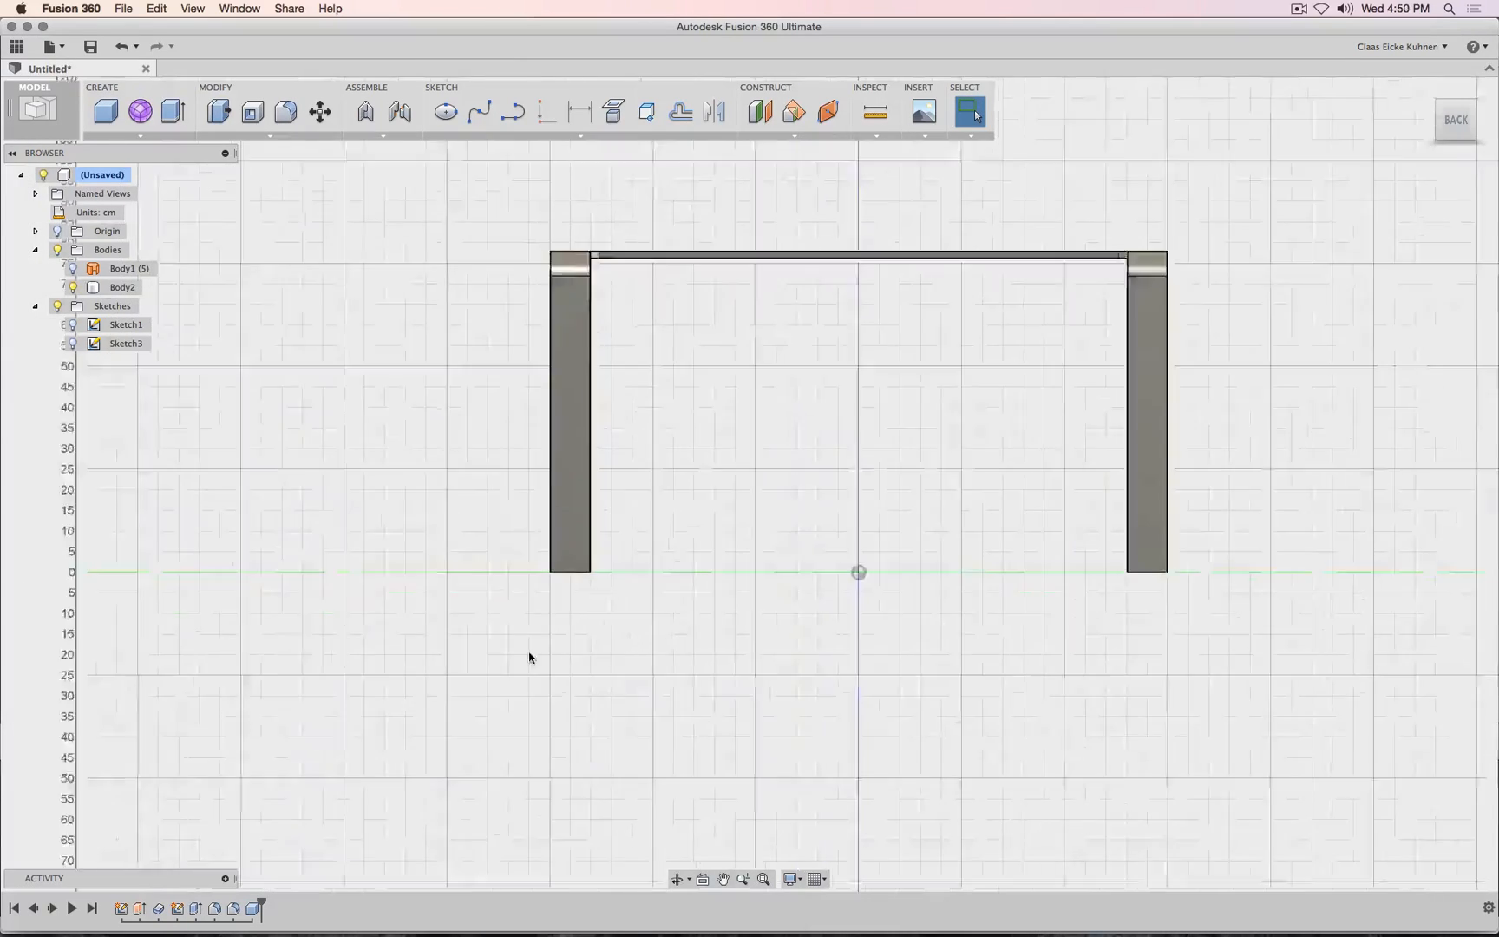
scroll(613, 498, "up", 3)
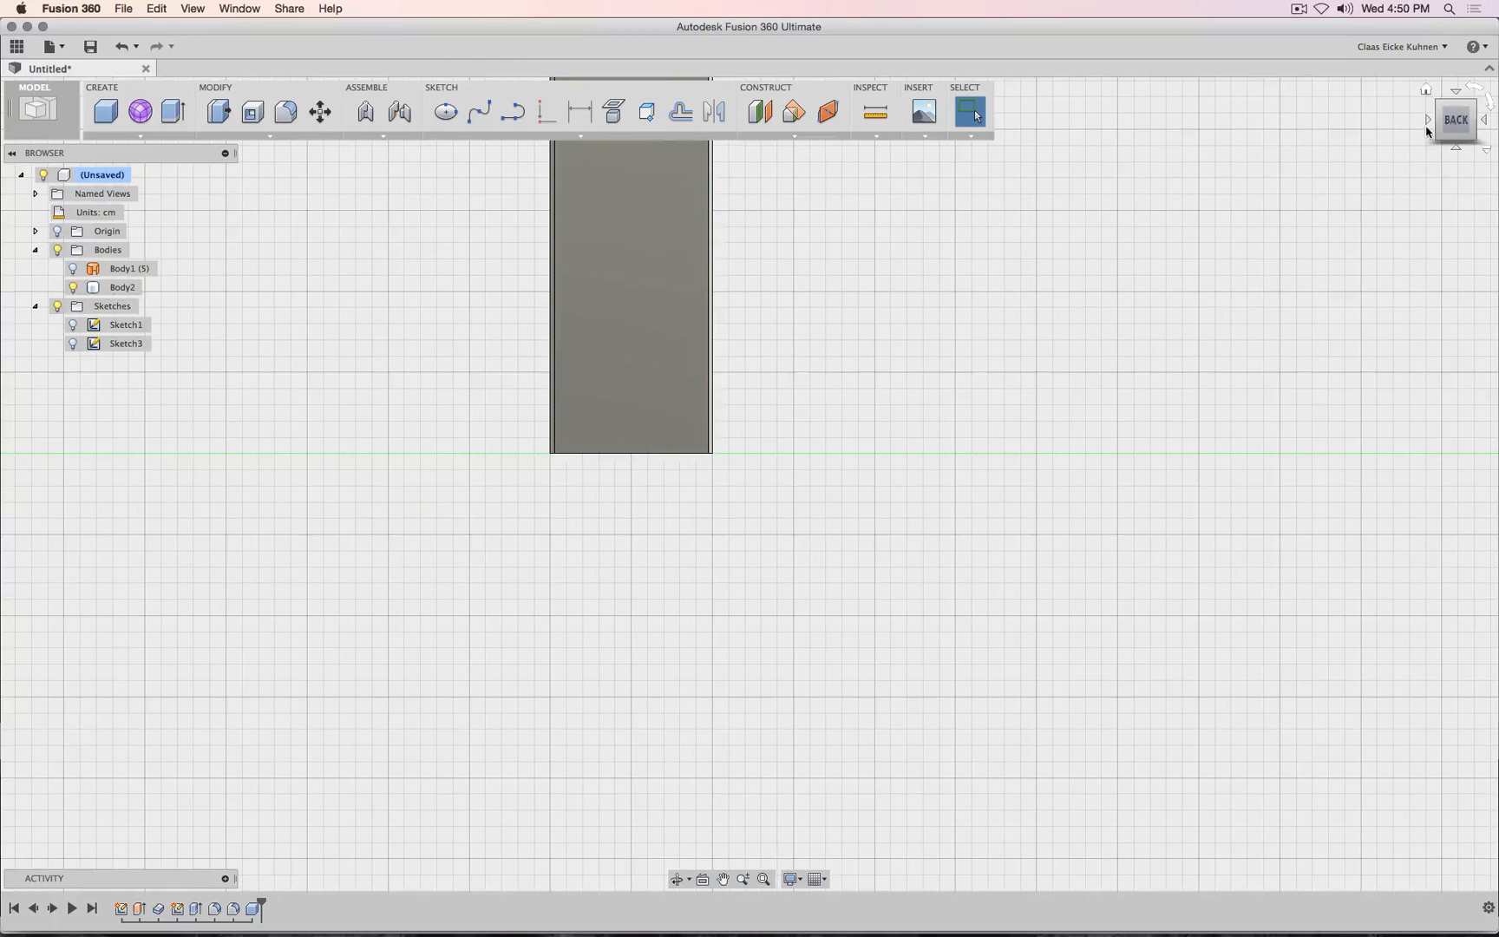
left_click(1426, 122)
scroll(1325, 507, "down", 3)
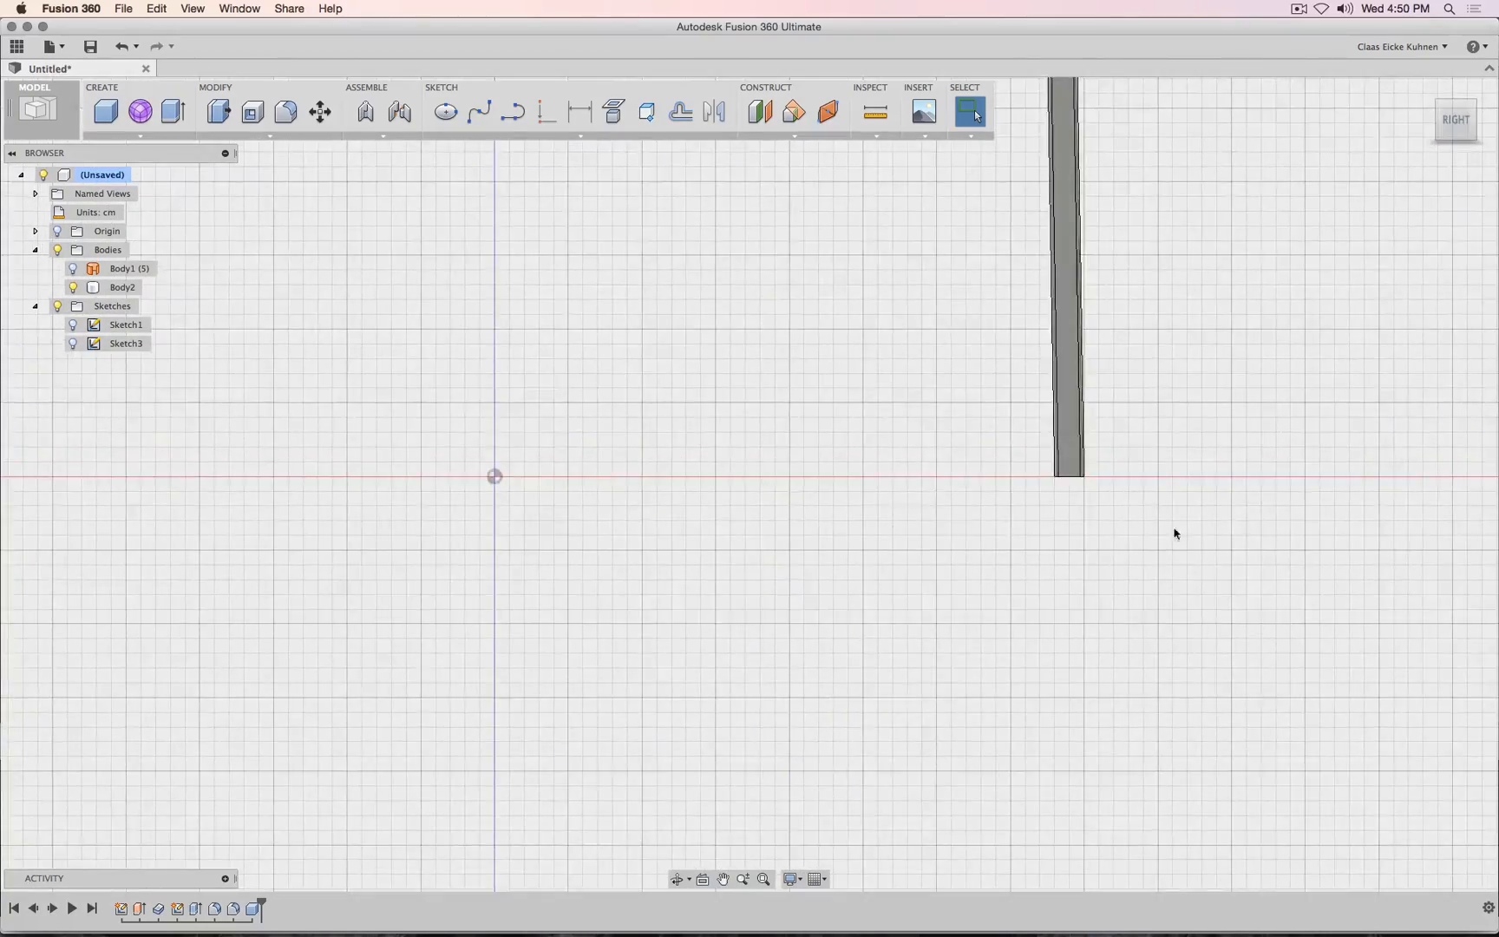
scroll(1216, 533, "up", 5)
scroll(1216, 532, "down", 10)
scroll(1216, 533, "down", 3)
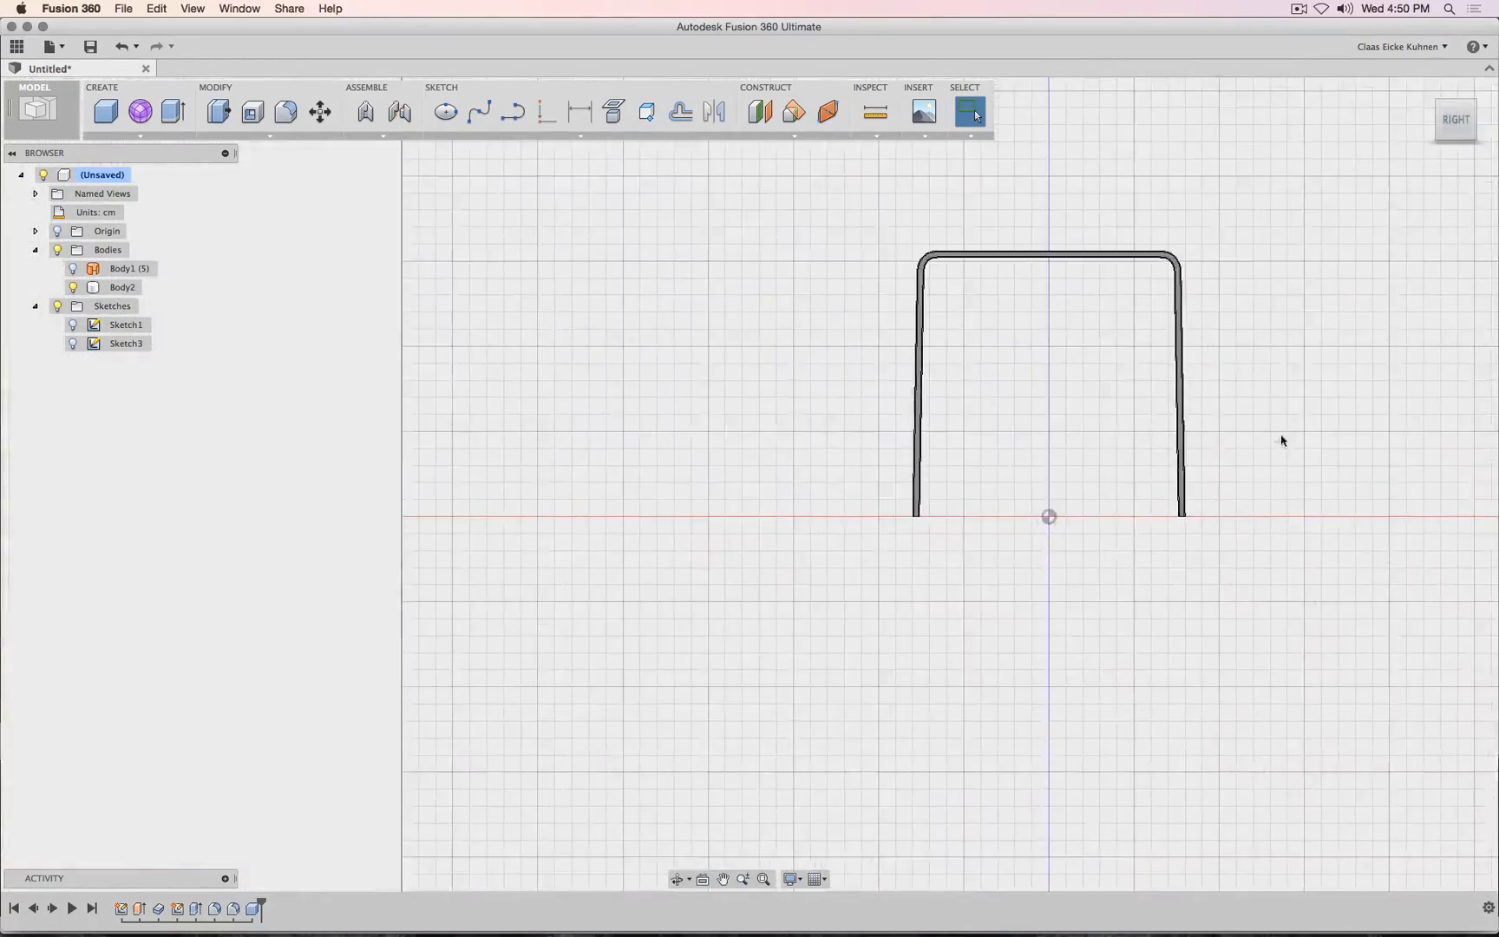
left_click(1472, 105)
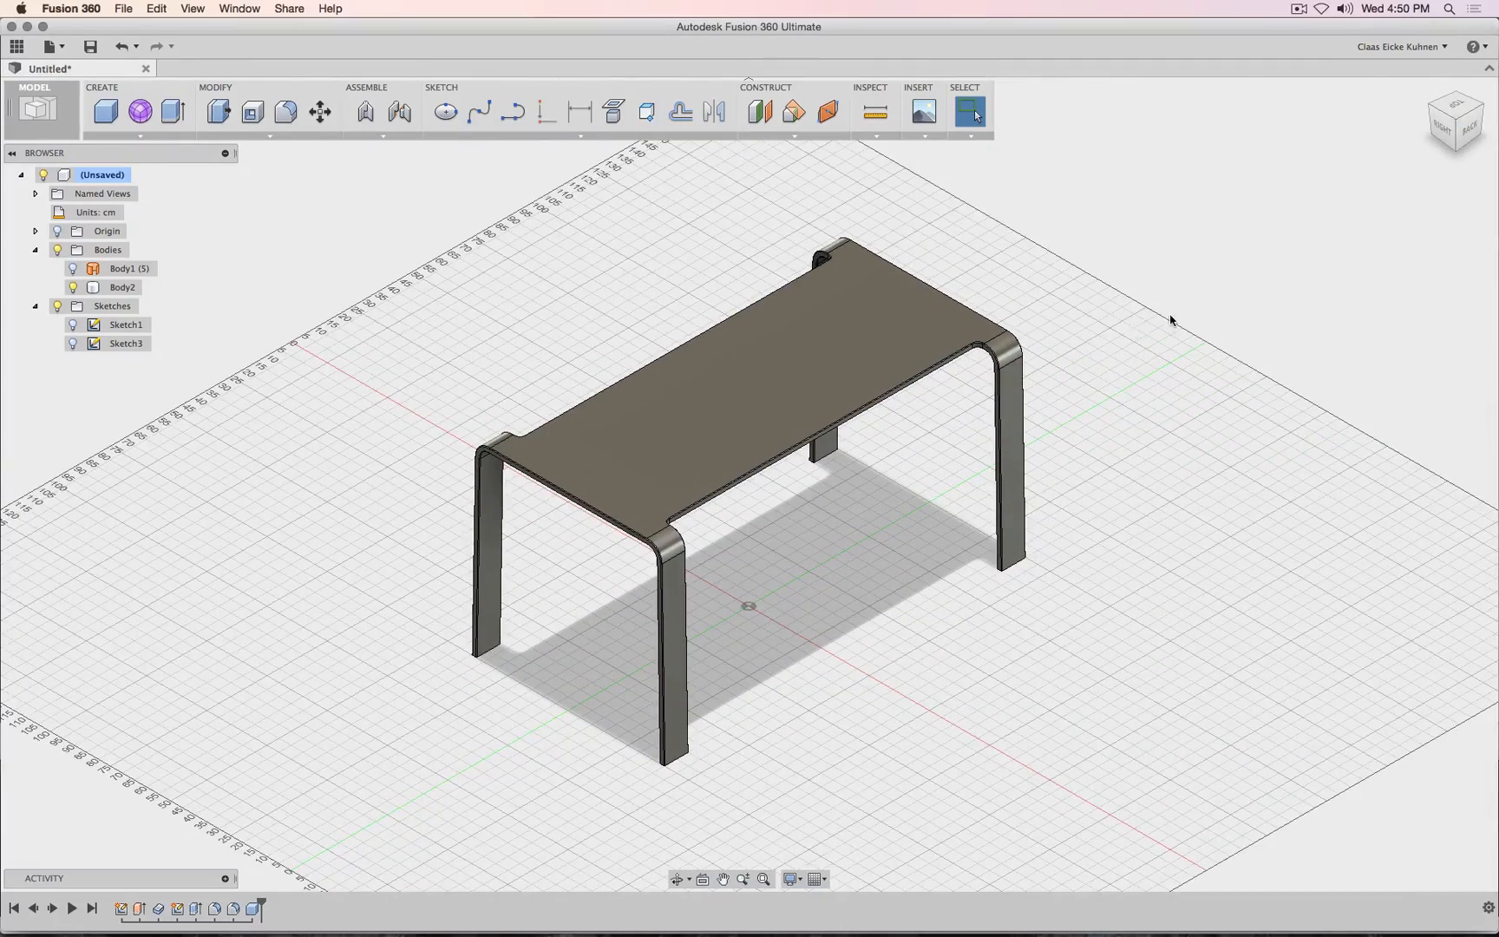